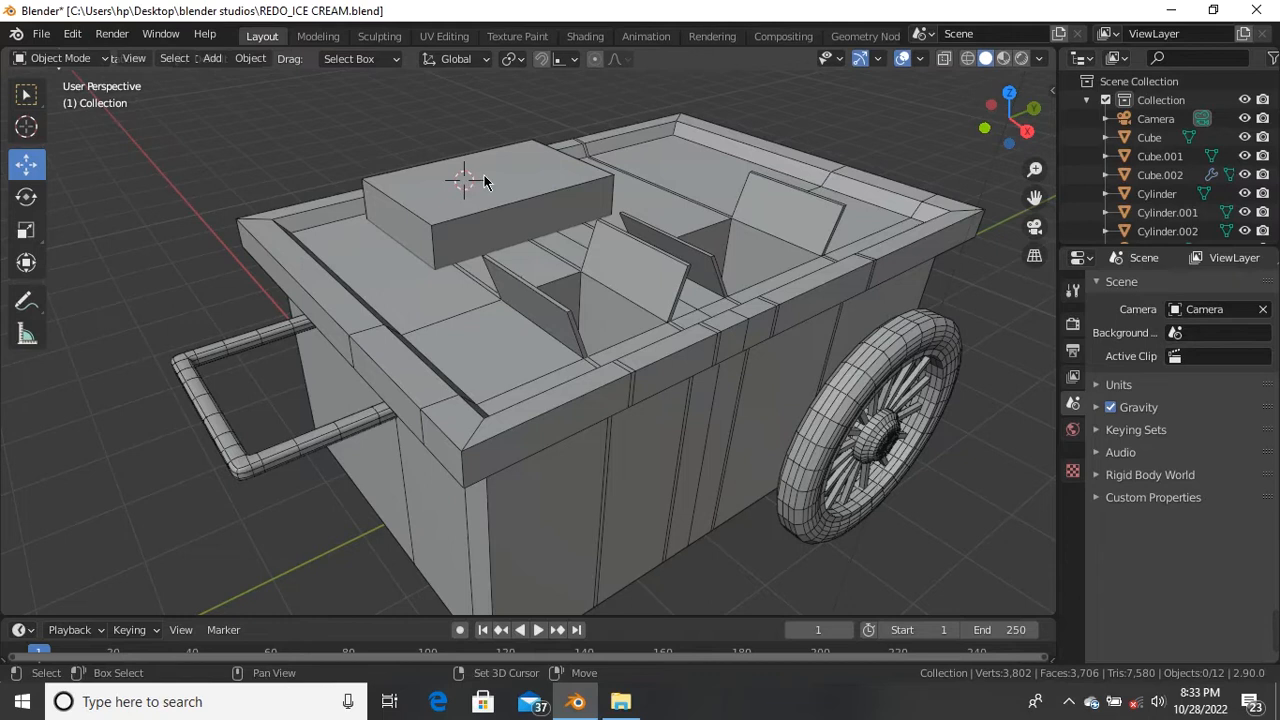
Step: Place the 3D cursor on top of the cart's box and bring up the Add > Mesh list
{"action": "right_click_drag", "start_coordinate": [250, 188], "coordinate": [229, 191], "text": "shift"}
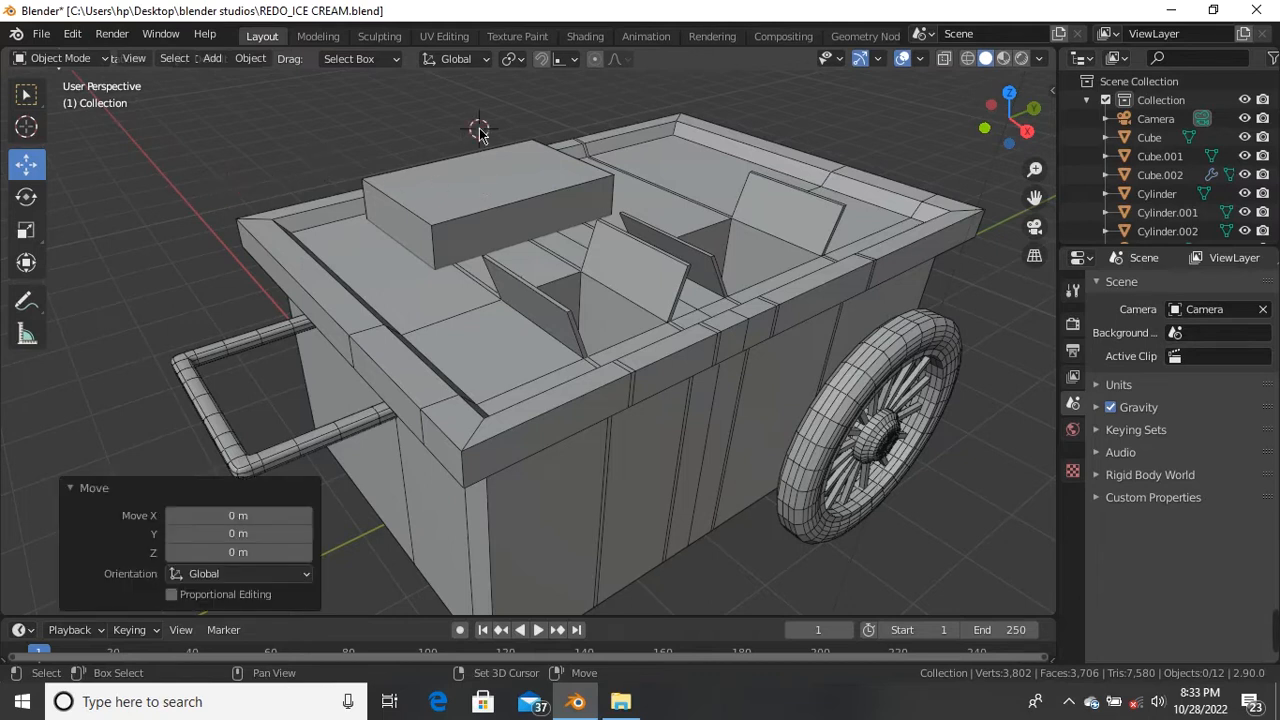
{"action": "right_click", "coordinate": [474, 177], "text": "shift"}
{"action": "scroll", "coordinate": [465, 215], "scroll_direction": "down", "scroll_amount": 2}
{"action": "middle_click_drag", "start_coordinate": [465, 215], "coordinate": [572, 157]}
{"action": "scroll", "coordinate": [350, 259], "scroll_direction": "up", "scroll_amount": 3}
{"action": "middle_click_drag", "start_coordinate": [350, 259], "coordinate": [627, 90]}
{"action": "scroll", "coordinate": [627, 97], "scroll_direction": "up", "scroll_amount": 3}
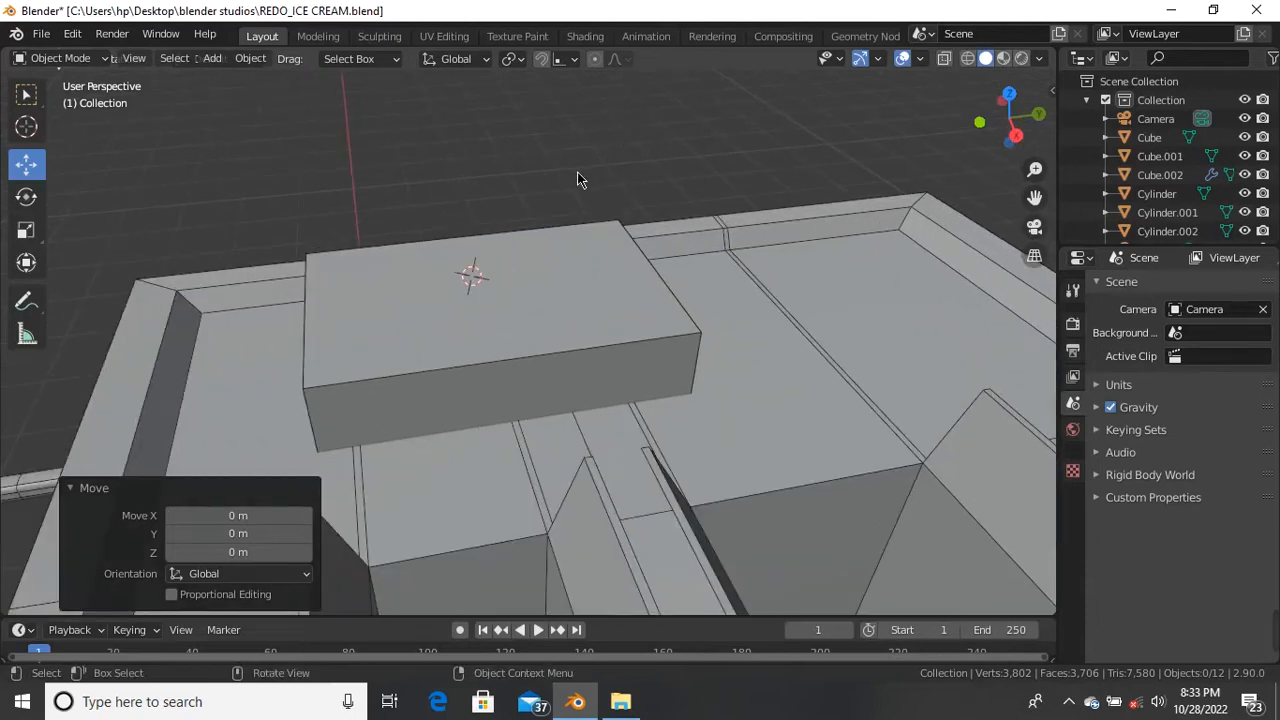
{"action": "key", "text": "shift+a"}
{"action": "mouse_move", "coordinate": [539, 217]}
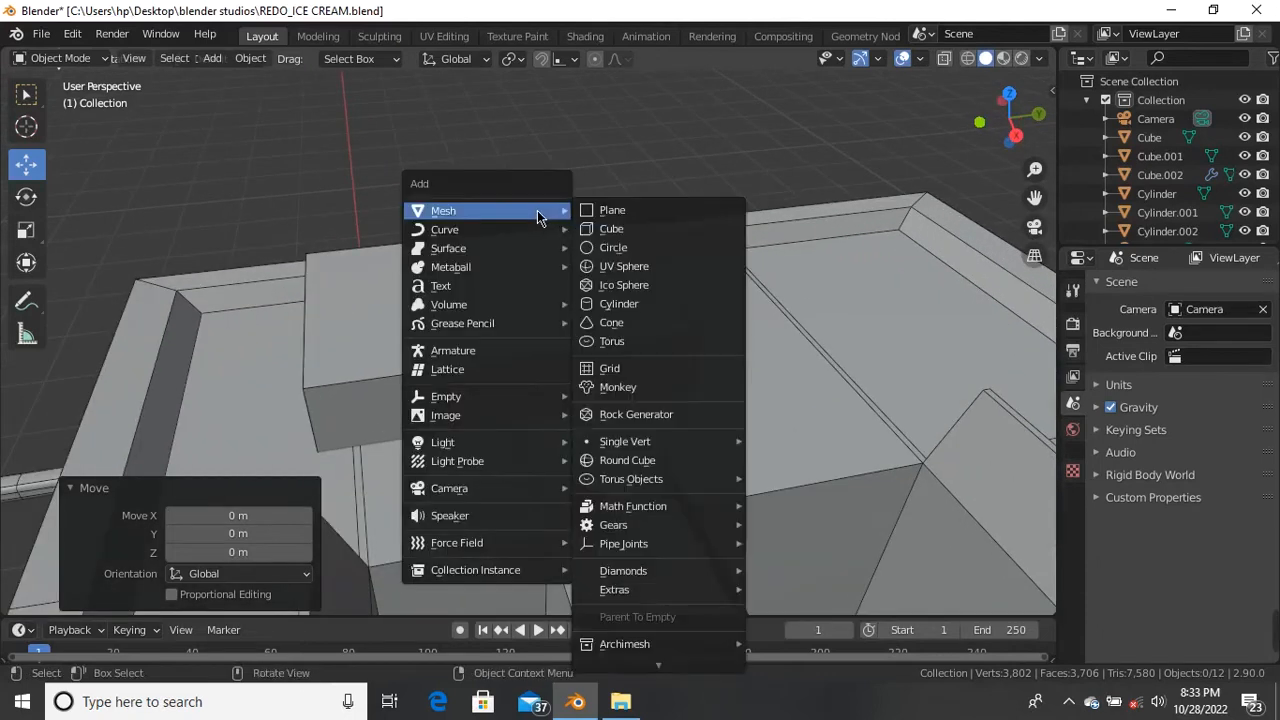
Step: Add a cylinder at the 3D cursor and shrink it to 0.138 scale
{"action": "left_click", "coordinate": [630, 303]}
{"action": "key", "text": "s"}
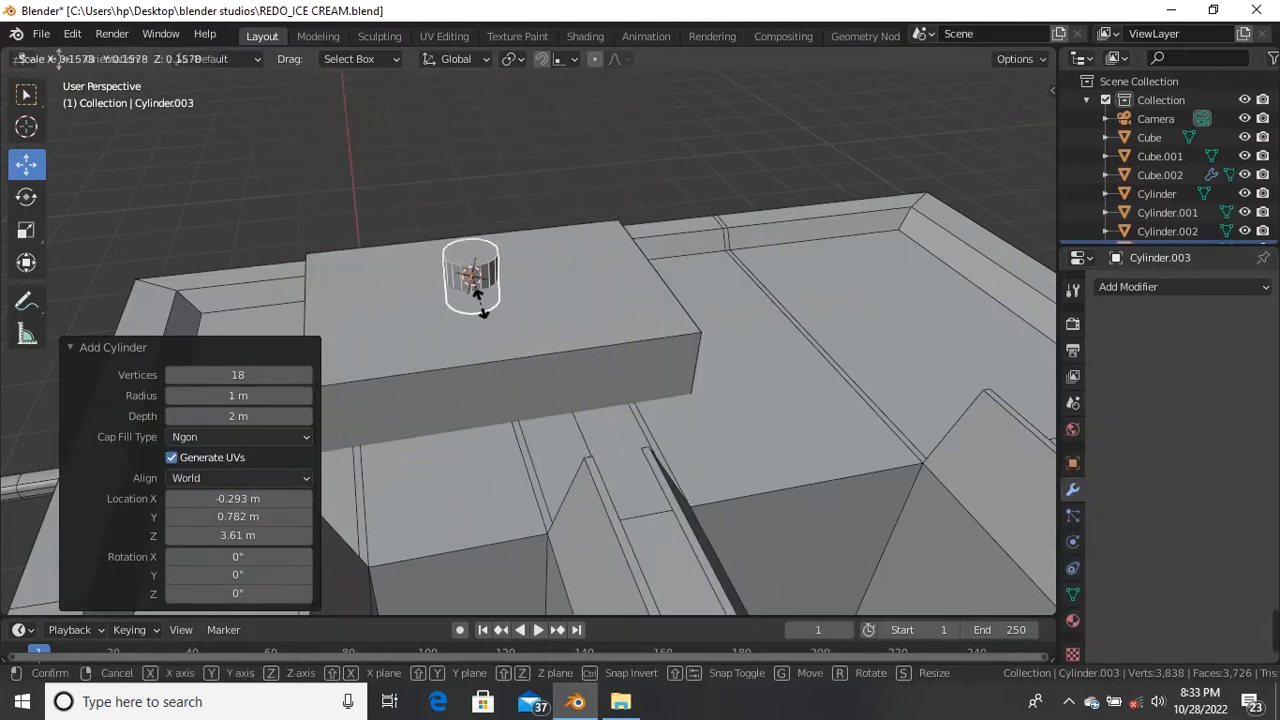
{"action": "left_click", "coordinate": [476, 290]}
{"action": "scroll", "coordinate": [478, 291], "scroll_direction": "up", "scroll_amount": 5}
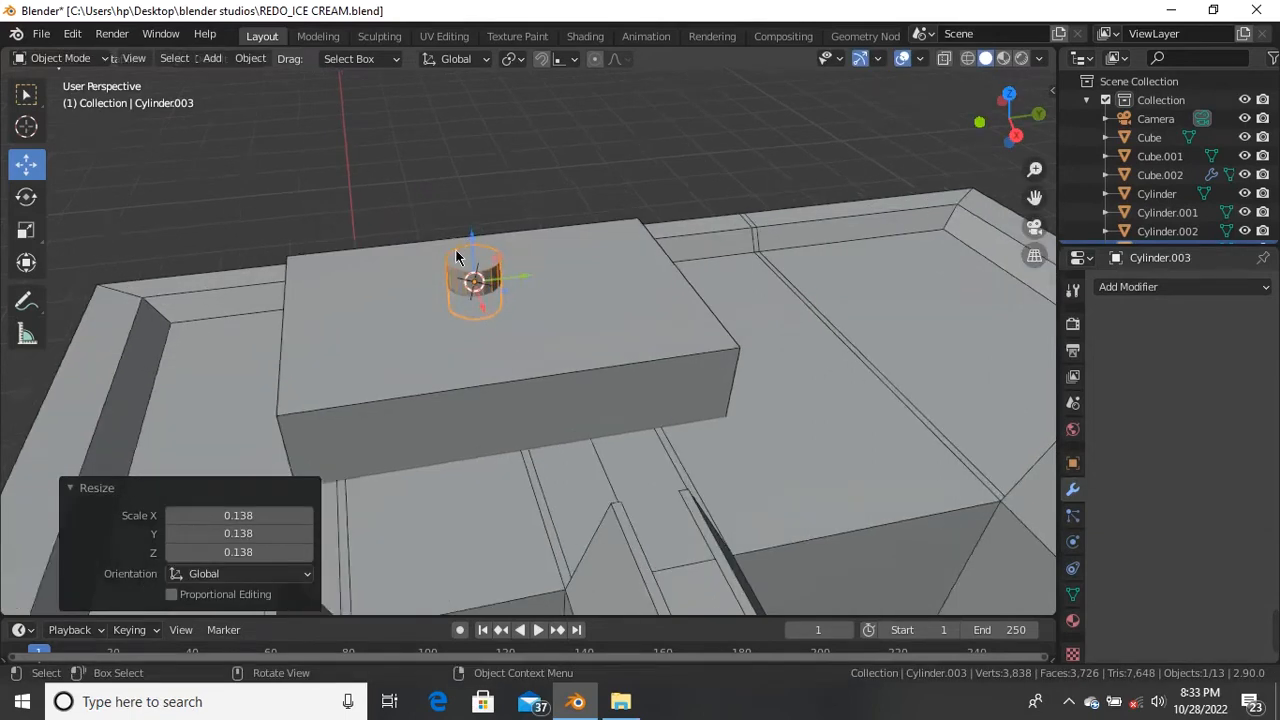
{"action": "scroll", "coordinate": [478, 292], "scroll_direction": "down", "scroll_amount": 2}
{"action": "middle_click_drag", "start_coordinate": [529, 363], "coordinate": [549, 322]}
{"action": "scroll", "coordinate": [549, 325], "scroll_direction": "down", "scroll_amount": 3}
{"action": "scroll", "coordinate": [550, 331], "scroll_direction": "down", "scroll_amount": 3}
{"action": "scroll", "coordinate": [484, 374], "scroll_direction": "up", "scroll_amount": 6}
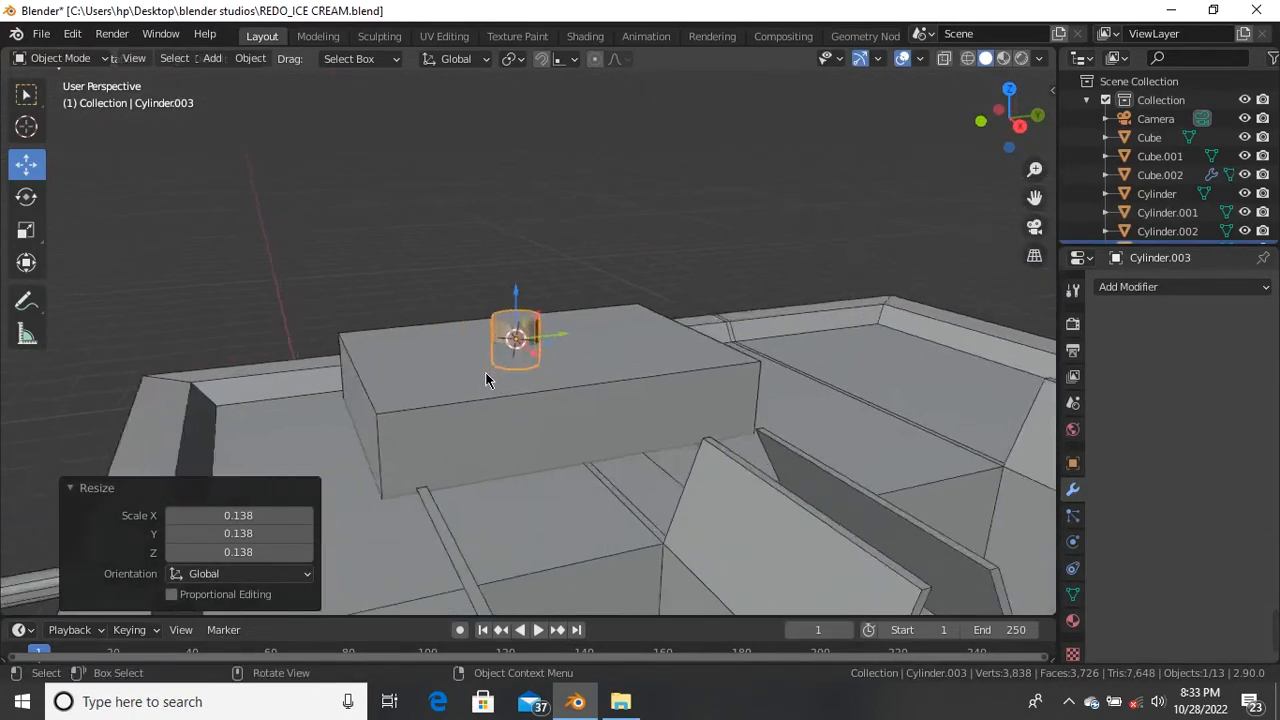
{"action": "middle_click_drag", "start_coordinate": [506, 348], "coordinate": [563, 274]}
{"action": "scroll", "coordinate": [556, 262], "scroll_direction": "up", "scroll_amount": 5}
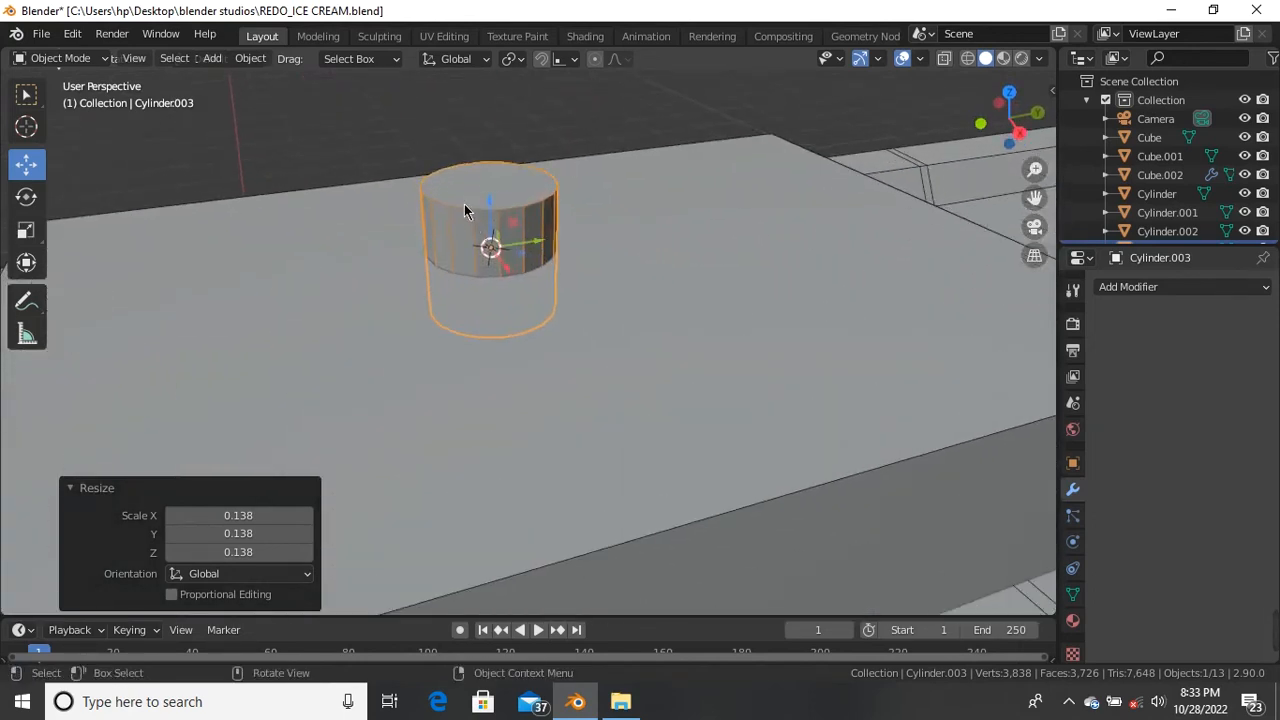
{"action": "scroll", "coordinate": [492, 275], "scroll_direction": "down", "scroll_amount": 4}
{"action": "middle_click_drag", "start_coordinate": [494, 264], "coordinate": [370, 272]}
{"action": "scroll", "coordinate": [620, 209], "scroll_direction": "up", "scroll_amount": 2}
{"action": "scroll", "coordinate": [682, 278], "scroll_direction": "up", "scroll_amount": 2}
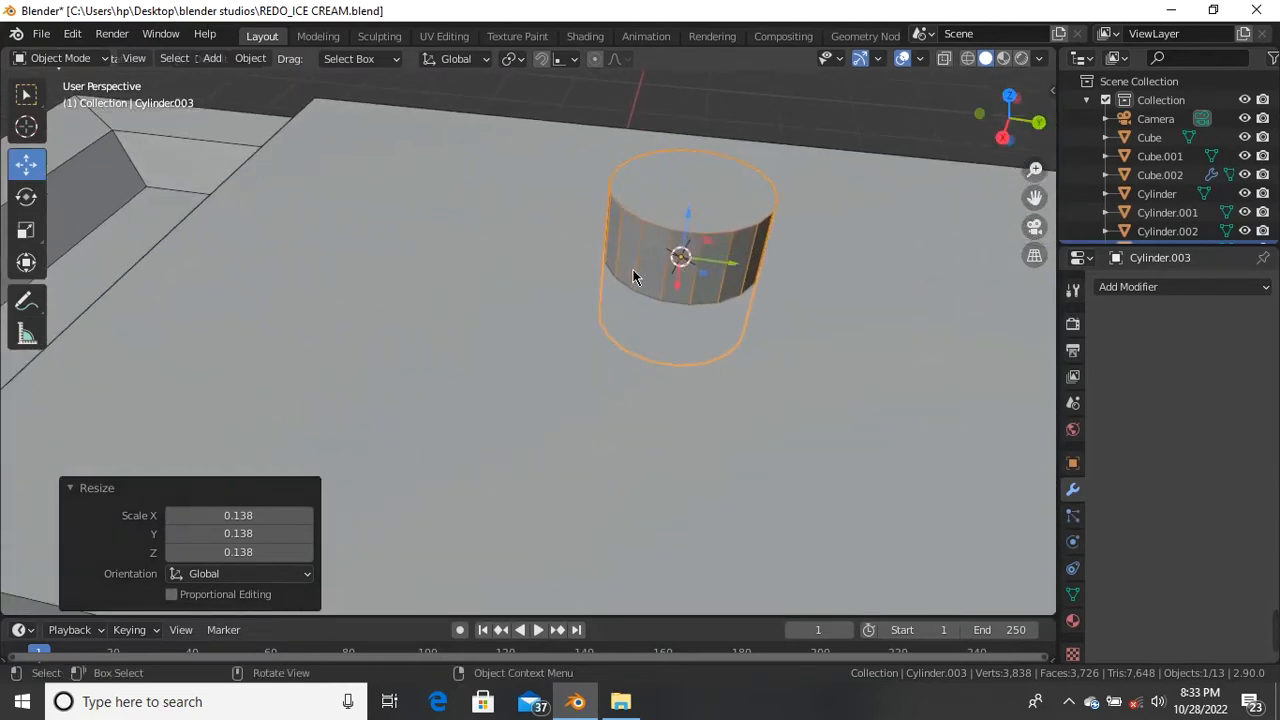
{"action": "scroll", "coordinate": [633, 276], "scroll_direction": "down", "scroll_amount": 5}
{"action": "mouse_move", "coordinate": [523, 329]}
{"action": "middle_mouse_down"}
{"action": "mouse_move", "coordinate": [628, 354]}
{"action": "mouse_move", "coordinate": [537, 329]}
{"action": "middle_mouse_up"}
Step: Reselect the small cylinder, rescale it to 0.738 and move it 0.1391 m along X
{"action": "left_click", "coordinate": [443, 327]}
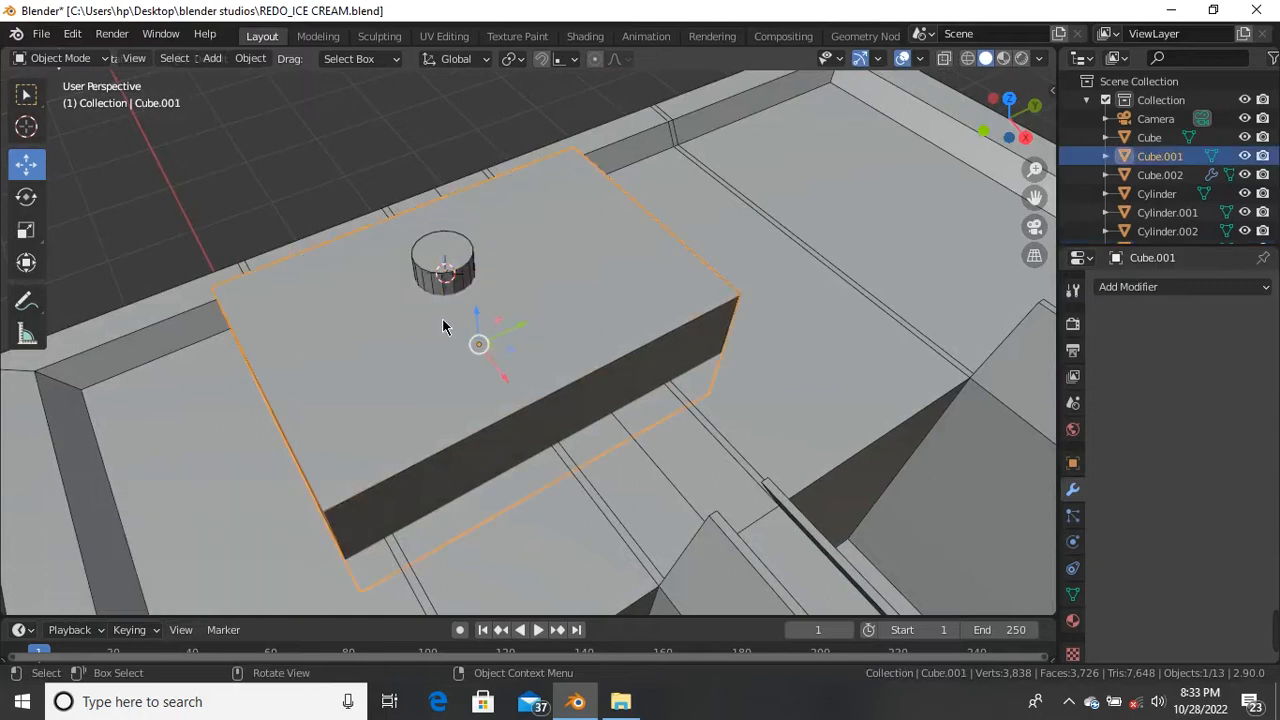
{"action": "scroll", "coordinate": [443, 319], "scroll_direction": "up", "scroll_amount": 3}
{"action": "scroll", "coordinate": [449, 287], "scroll_direction": "down", "scroll_amount": 2}
{"action": "middle_click_drag", "start_coordinate": [424, 325], "coordinate": [490, 305]}
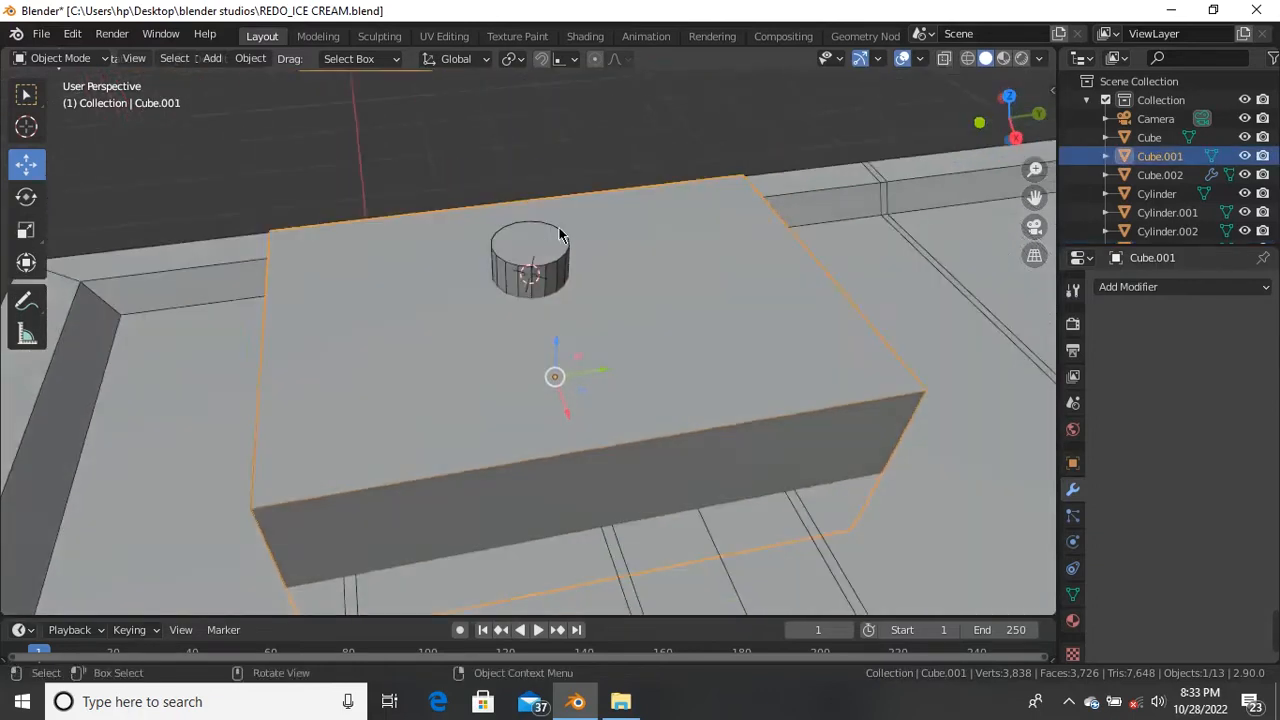
{"action": "scroll", "coordinate": [516, 280], "scroll_direction": "up", "scroll_amount": 2}
{"action": "scroll", "coordinate": [516, 278], "scroll_direction": "down", "scroll_amount": 4}
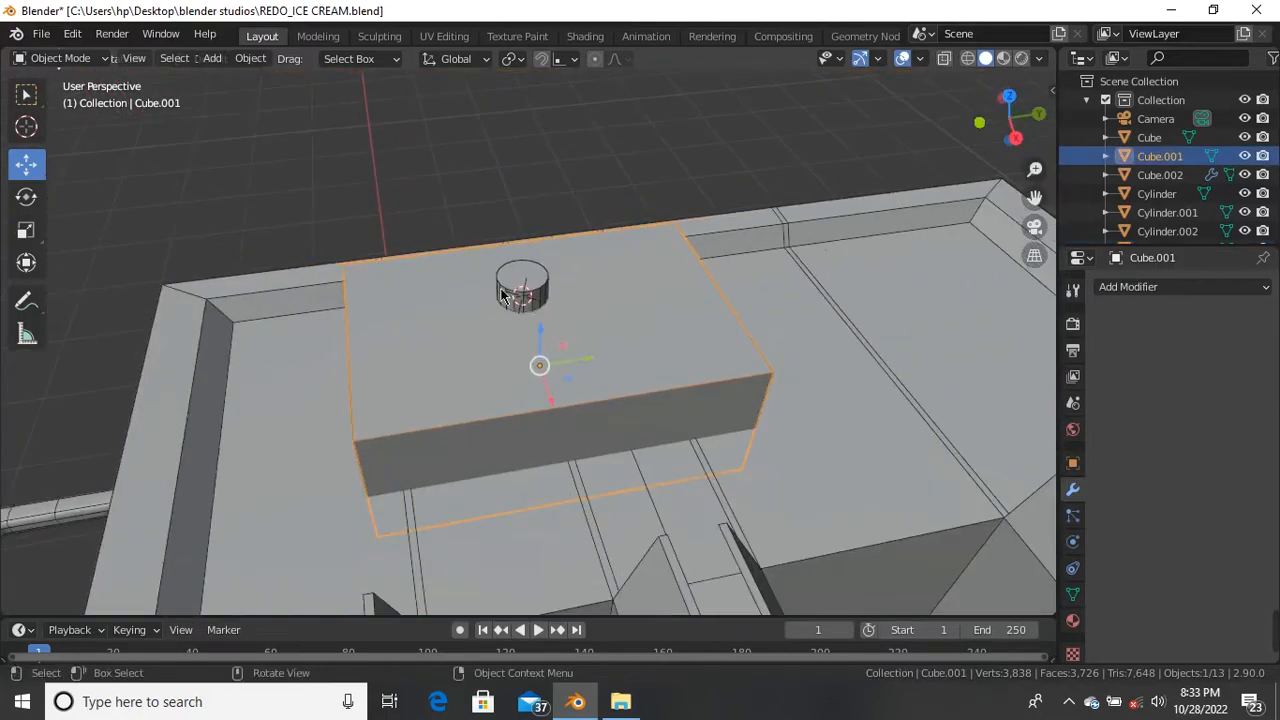
{"action": "scroll", "coordinate": [505, 310], "scroll_direction": "up", "scroll_amount": 4}
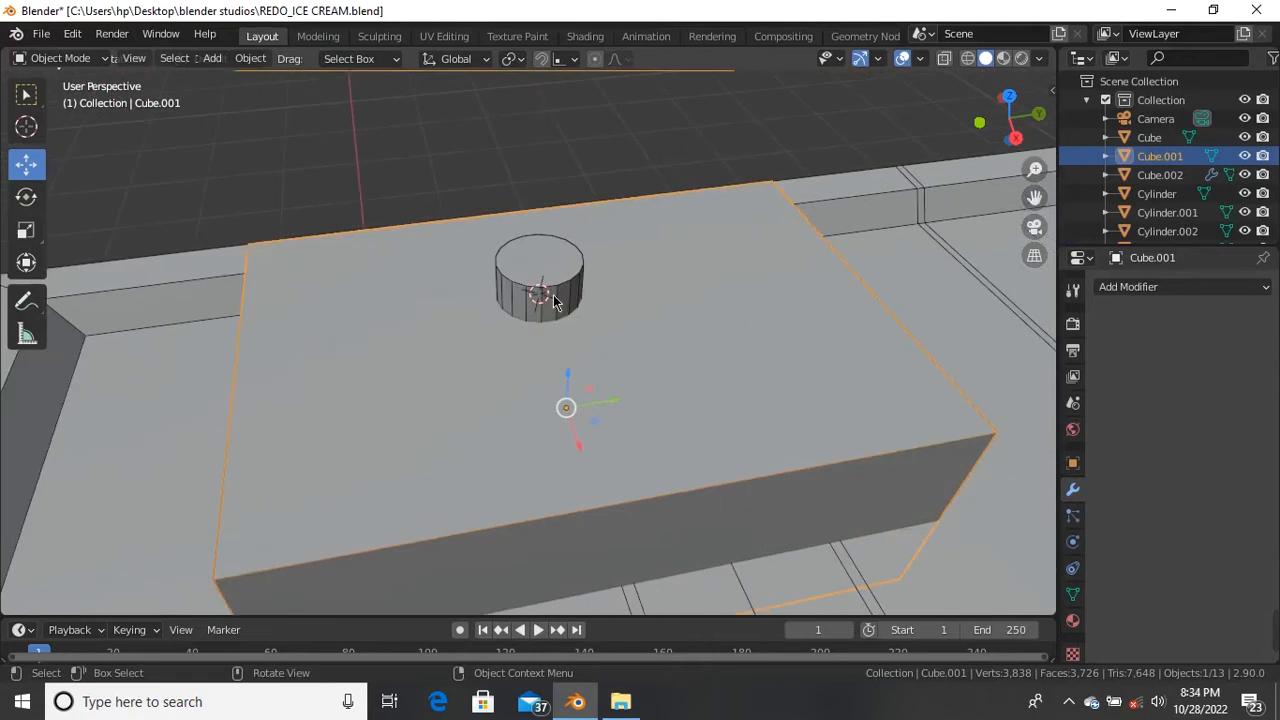
{"action": "left_click", "coordinate": [553, 302]}
{"action": "left_click", "coordinate": [583, 360]}
{"action": "scroll", "coordinate": [574, 374], "scroll_direction": "down", "scroll_amount": 3}
{"action": "middle_click_drag", "start_coordinate": [573, 368], "coordinate": [551, 331]}
{"action": "left_click", "coordinate": [590, 262]}
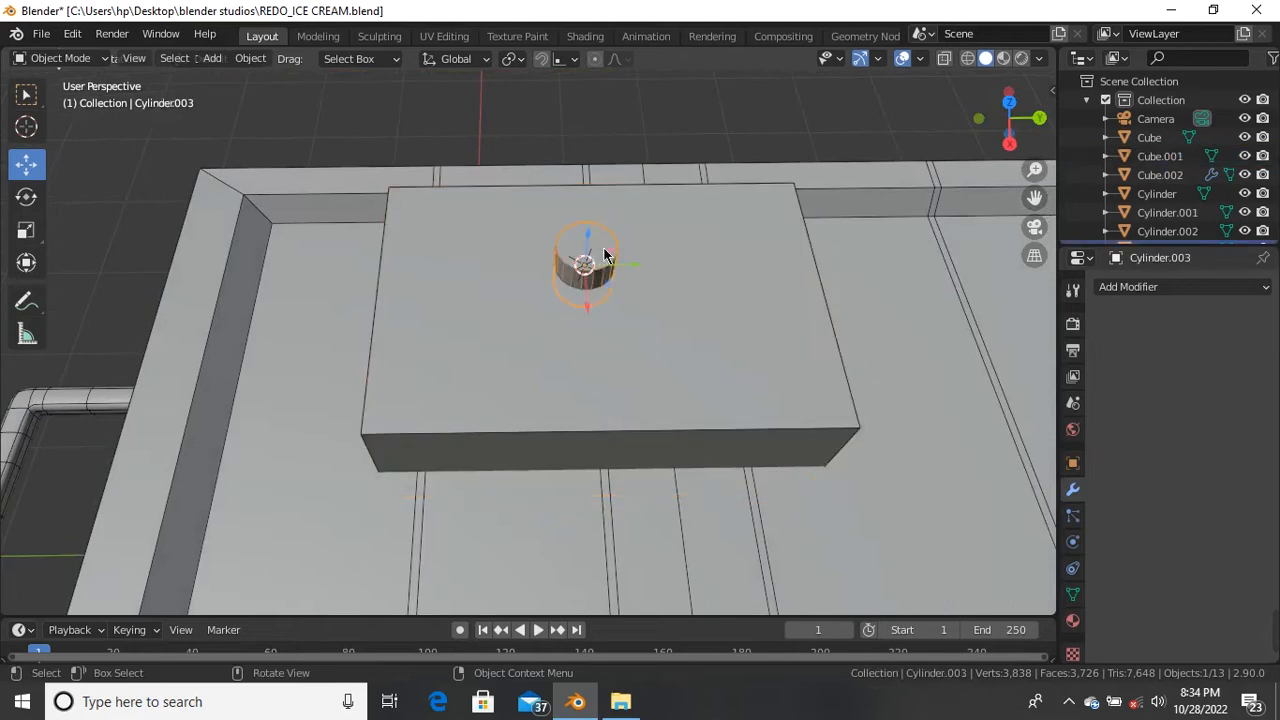
{"action": "scroll", "coordinate": [612, 248], "scroll_direction": "up", "scroll_amount": 2}
{"action": "scroll", "coordinate": [614, 244], "scroll_direction": "up", "scroll_amount": 1}
{"action": "key", "text": "s"}
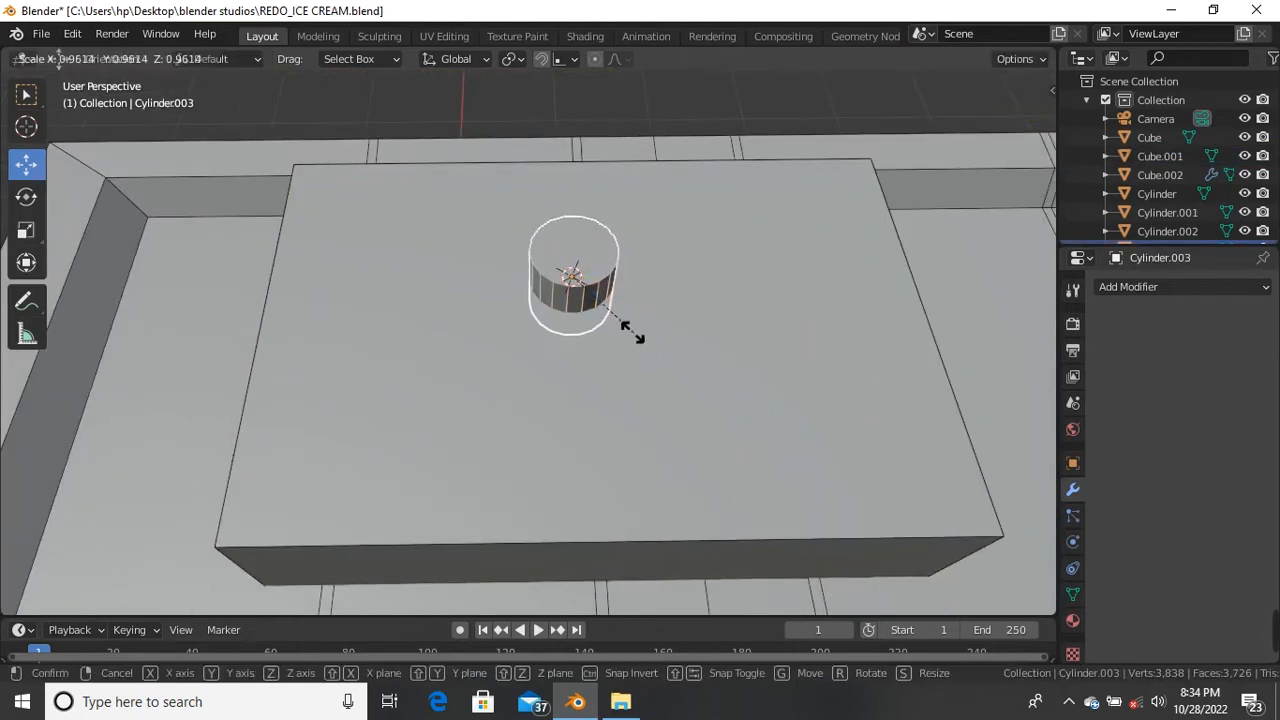
{"action": "left_click", "coordinate": [613, 324]}
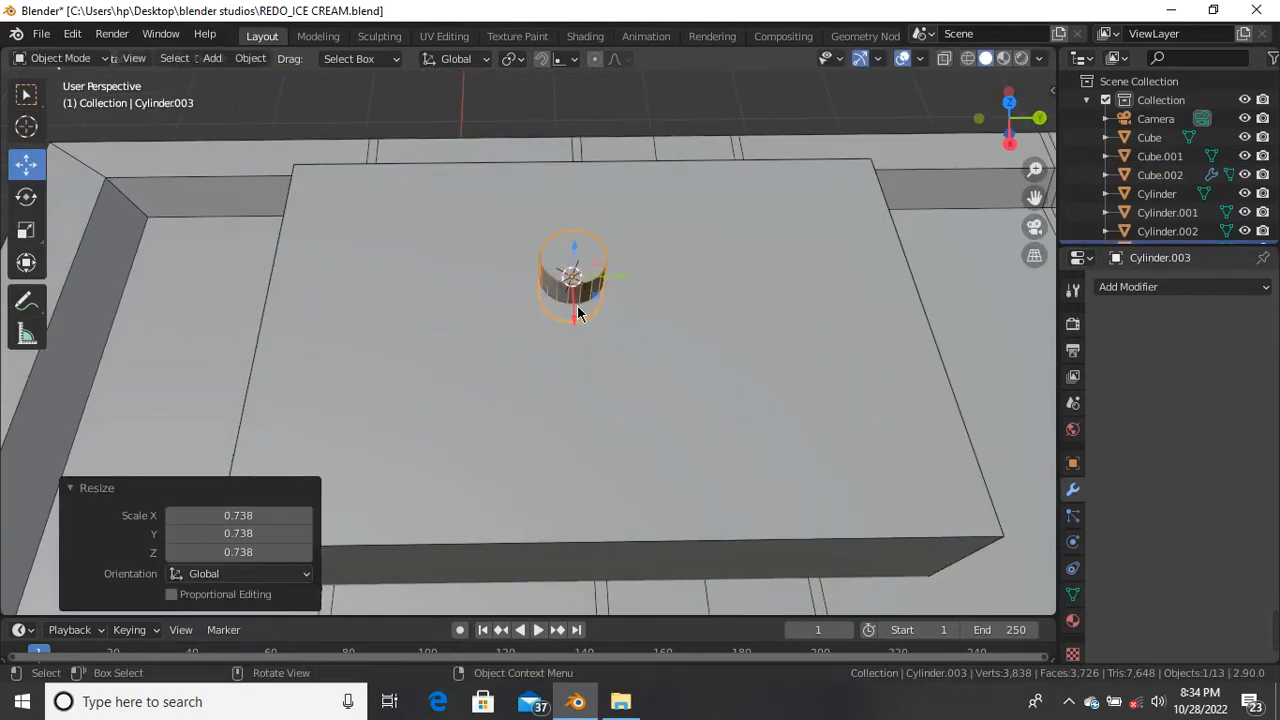
{"action": "left_click_drag", "start_coordinate": [580, 313], "coordinate": [583, 348]}
{"action": "scroll", "coordinate": [613, 326], "scroll_direction": "up", "scroll_amount": 2}
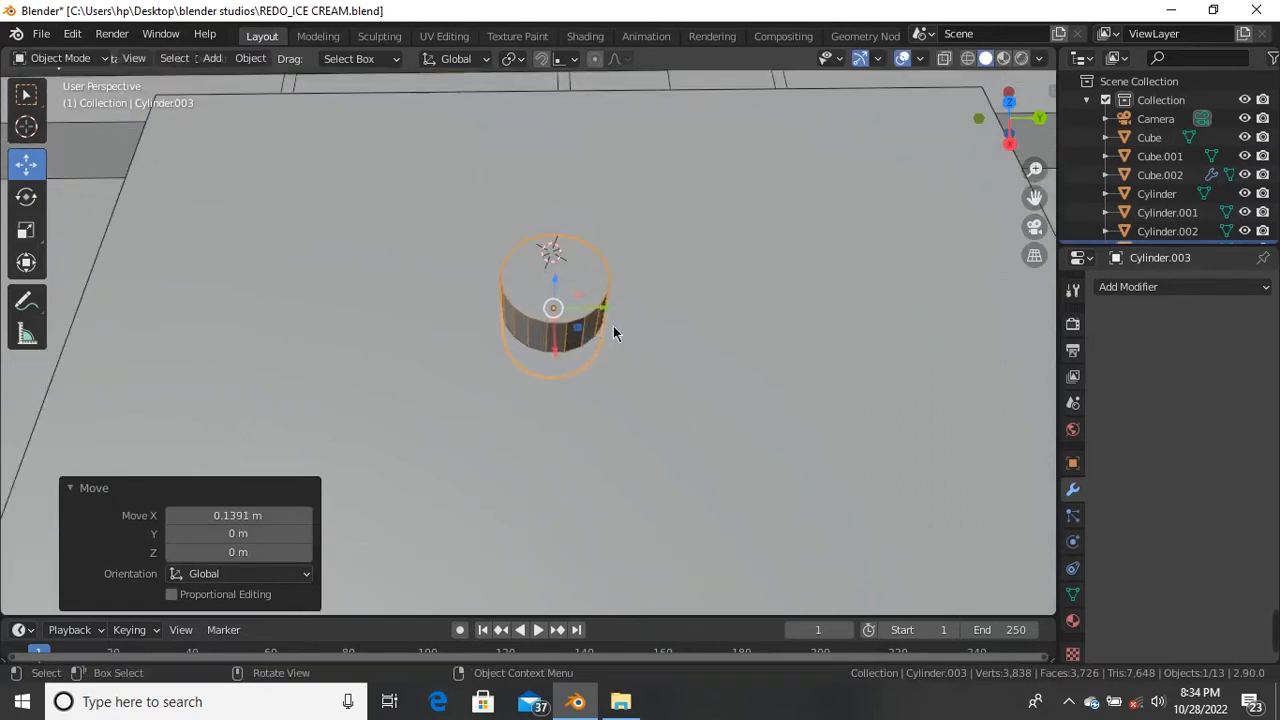
{"action": "scroll", "coordinate": [567, 308], "scroll_direction": "down", "scroll_amount": 1}
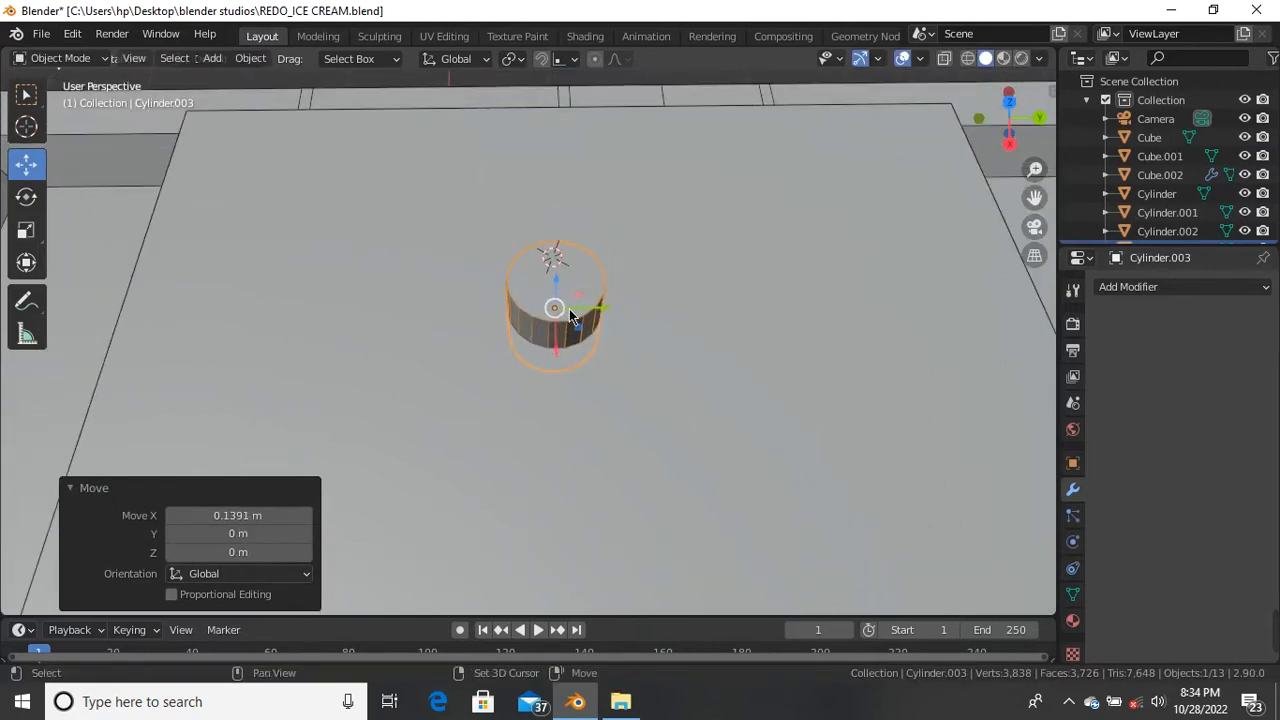
Step: Duplicate the cylinder and slide the copy to the right of the original
{"action": "key", "text": "shift+d"}
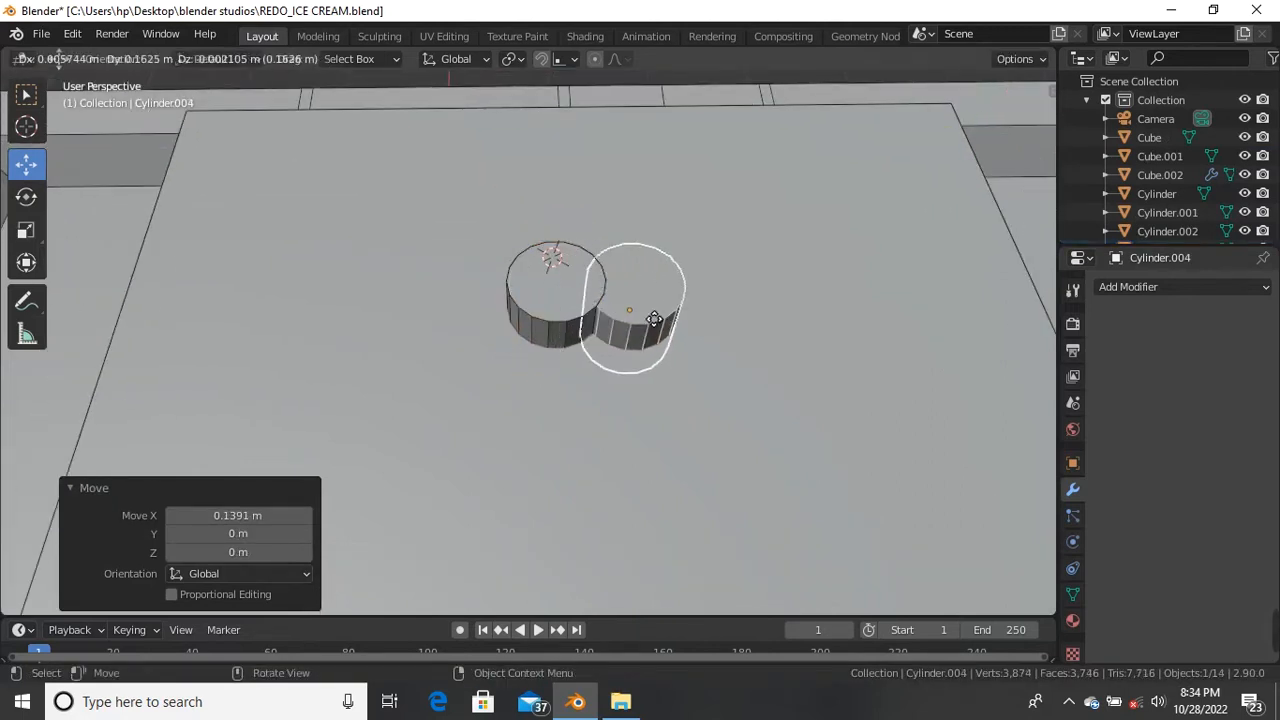
{"action": "right_click", "coordinate": [608, 317]}
{"action": "left_click_drag", "start_coordinate": [601, 309], "coordinate": [738, 325]}
{"action": "middle_click_drag", "start_coordinate": [714, 360], "coordinate": [720, 313]}
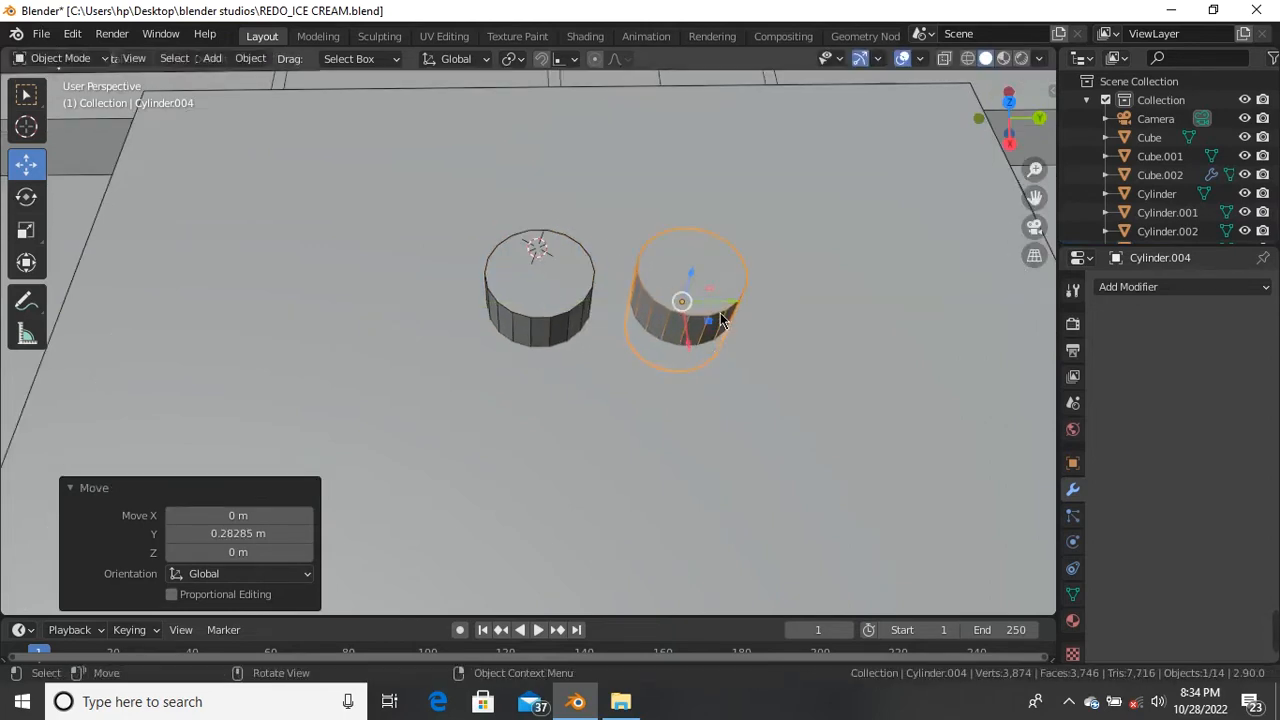
{"action": "key", "text": "g"}
{"action": "left_click", "coordinate": [751, 316]}
Step: Check the copy in wireframe, push it further right along Y and scale it to 0.685
{"action": "key", "text": "shift+z"}
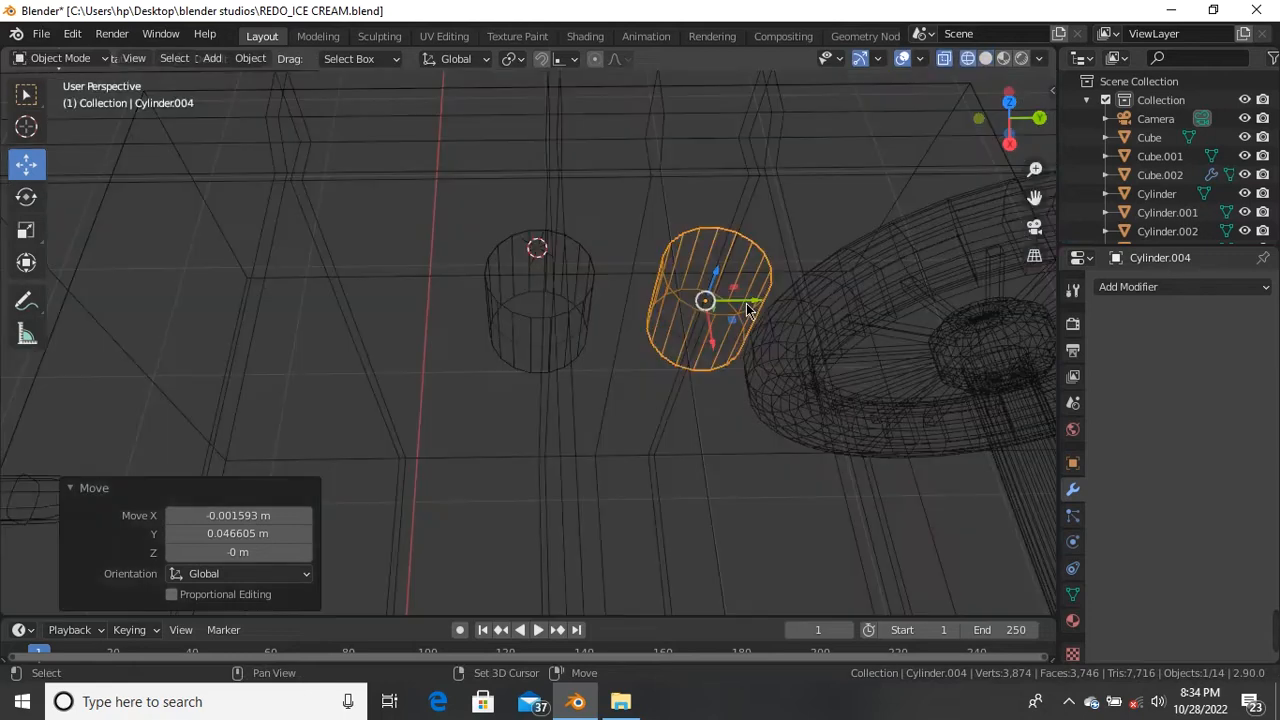
{"action": "key", "text": "alt+z"}
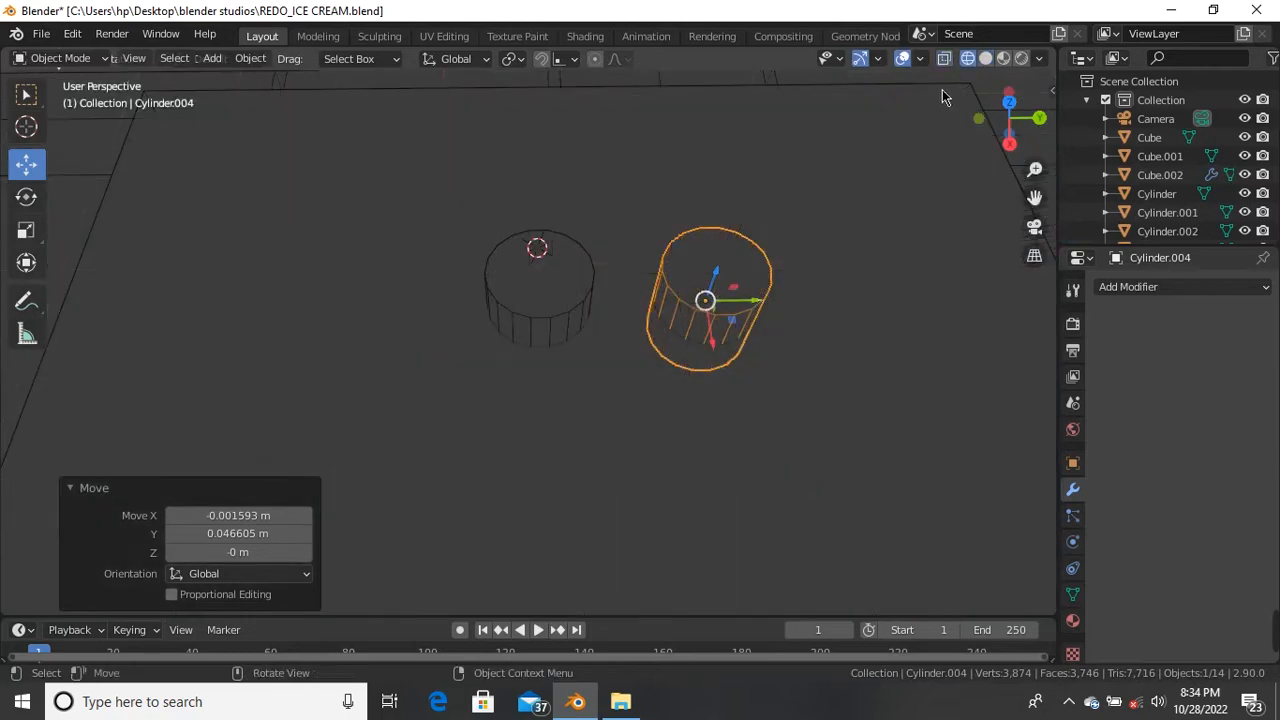
{"action": "left_click", "coordinate": [983, 60]}
{"action": "middle_click_drag", "start_coordinate": [647, 300], "coordinate": [690, 437]}
{"action": "left_click_drag", "start_coordinate": [675, 438], "coordinate": [753, 467]}
{"action": "key", "text": "s"}
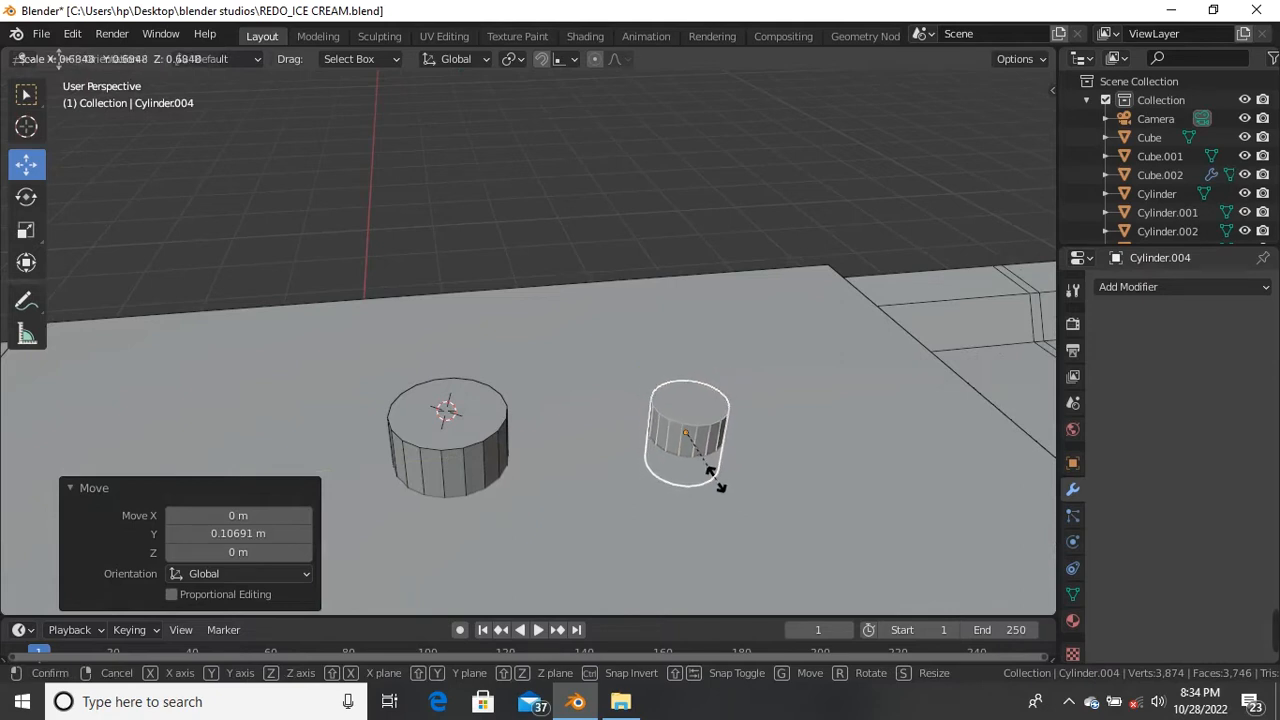
{"action": "left_click", "coordinate": [674, 454]}
{"action": "scroll", "coordinate": [668, 458], "scroll_direction": "down", "scroll_amount": 3}
{"action": "middle_click_drag", "start_coordinate": [658, 466], "coordinate": [584, 270]}
{"action": "scroll", "coordinate": [592, 308], "scroll_direction": "down", "scroll_amount": 3}
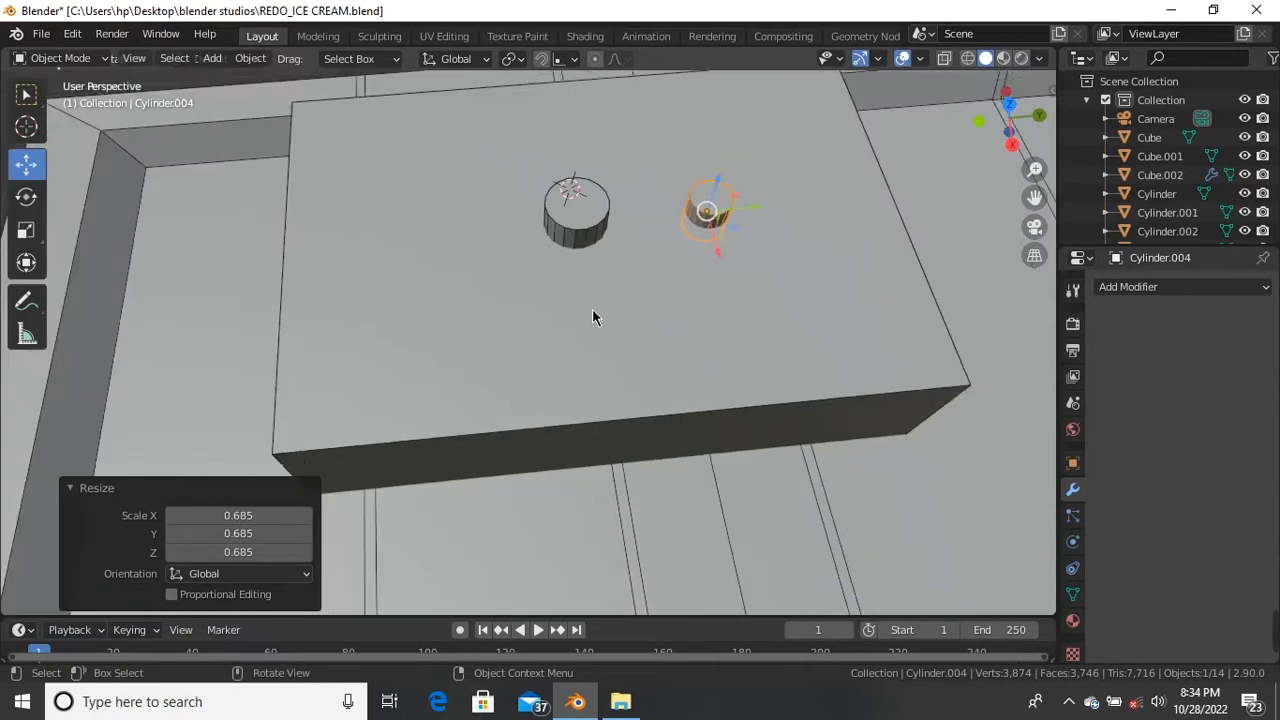
{"action": "left_click", "coordinate": [582, 215]}
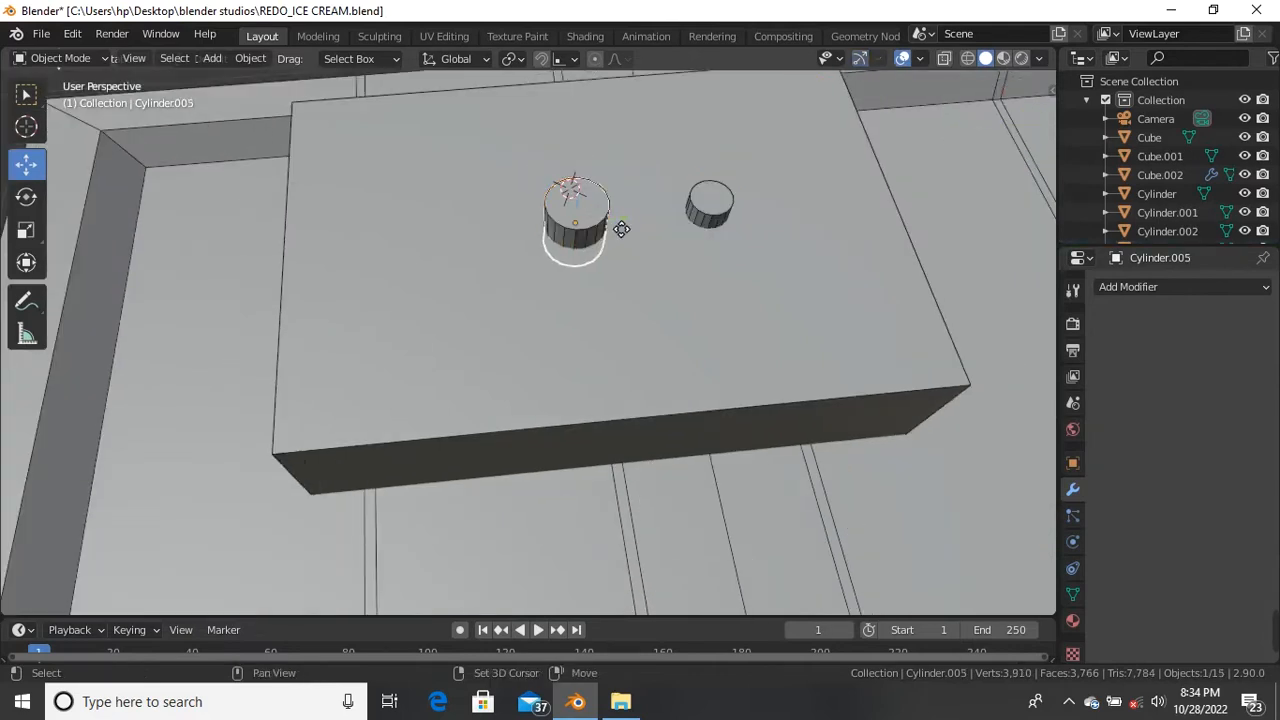
Step: Duplicate the first cylinder, slide the copy to the left side and scale it to 0.779
{"action": "key", "text": "shift+d"}
{"action": "right_click", "coordinate": [611, 222]}
{"action": "left_click_drag", "start_coordinate": [620, 224], "coordinate": [495, 245]}
{"action": "scroll", "coordinate": [495, 247], "scroll_direction": "down", "scroll_amount": 2}
{"action": "middle_click_drag", "start_coordinate": [495, 247], "coordinate": [470, 300]}
{"action": "scroll", "coordinate": [460, 330], "scroll_direction": "up", "scroll_amount": 4}
{"action": "middle_click_drag", "start_coordinate": [453, 349], "coordinate": [467, 277]}
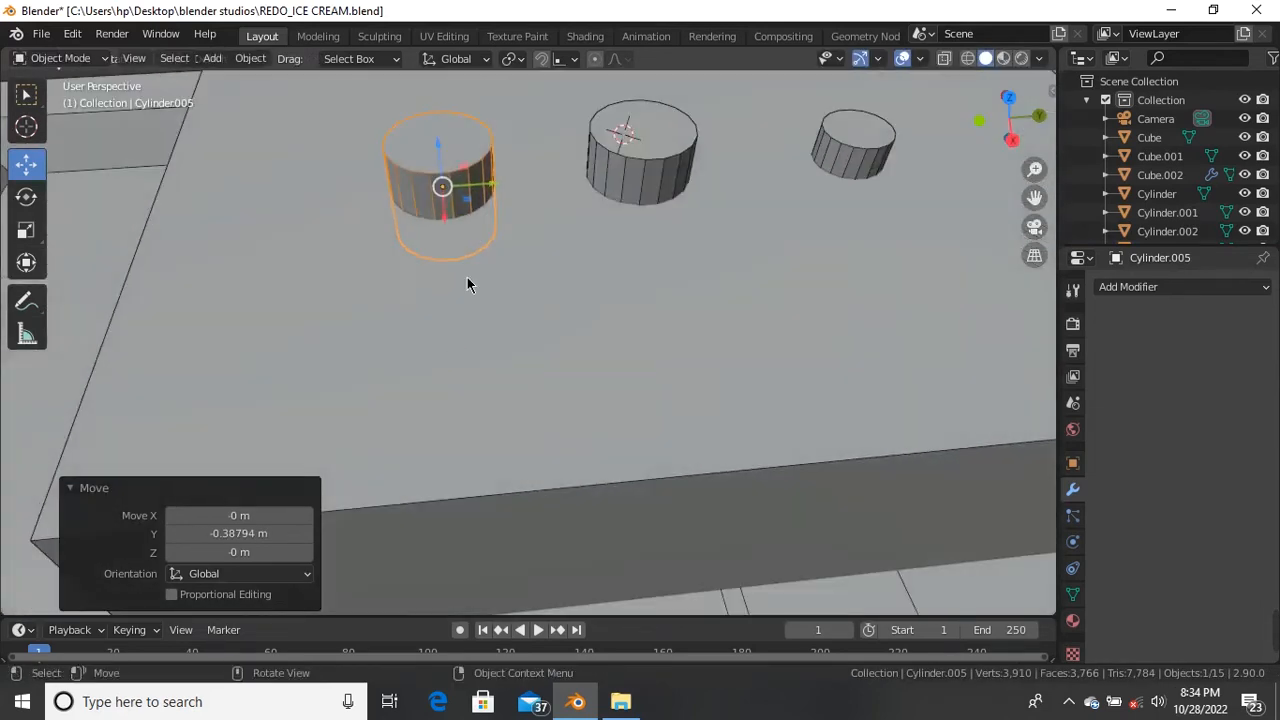
{"action": "key", "text": "s"}
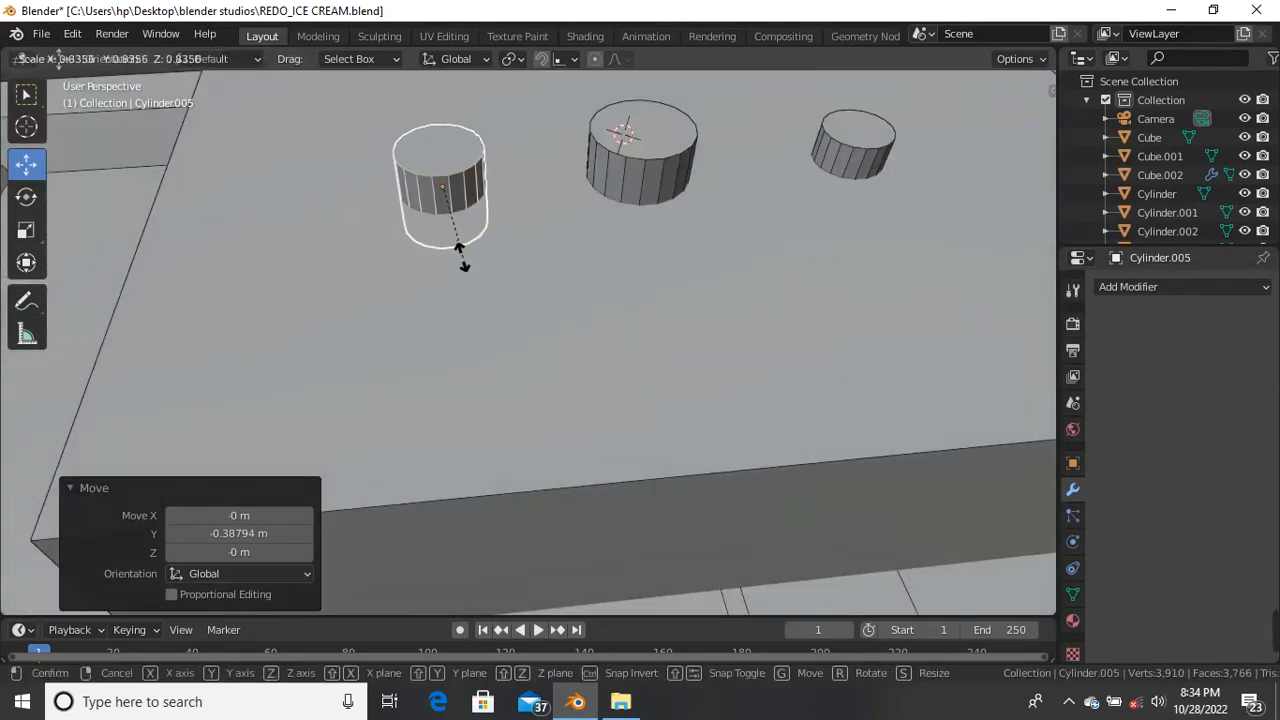
{"action": "left_click", "coordinate": [462, 255]}
Step: Select all three cylinders, duplicate them and move the copies along the Y axis
{"action": "middle_click_drag", "start_coordinate": [497, 238], "coordinate": [478, 276]}
{"action": "scroll", "coordinate": [479, 270], "scroll_direction": "down", "scroll_amount": 5}
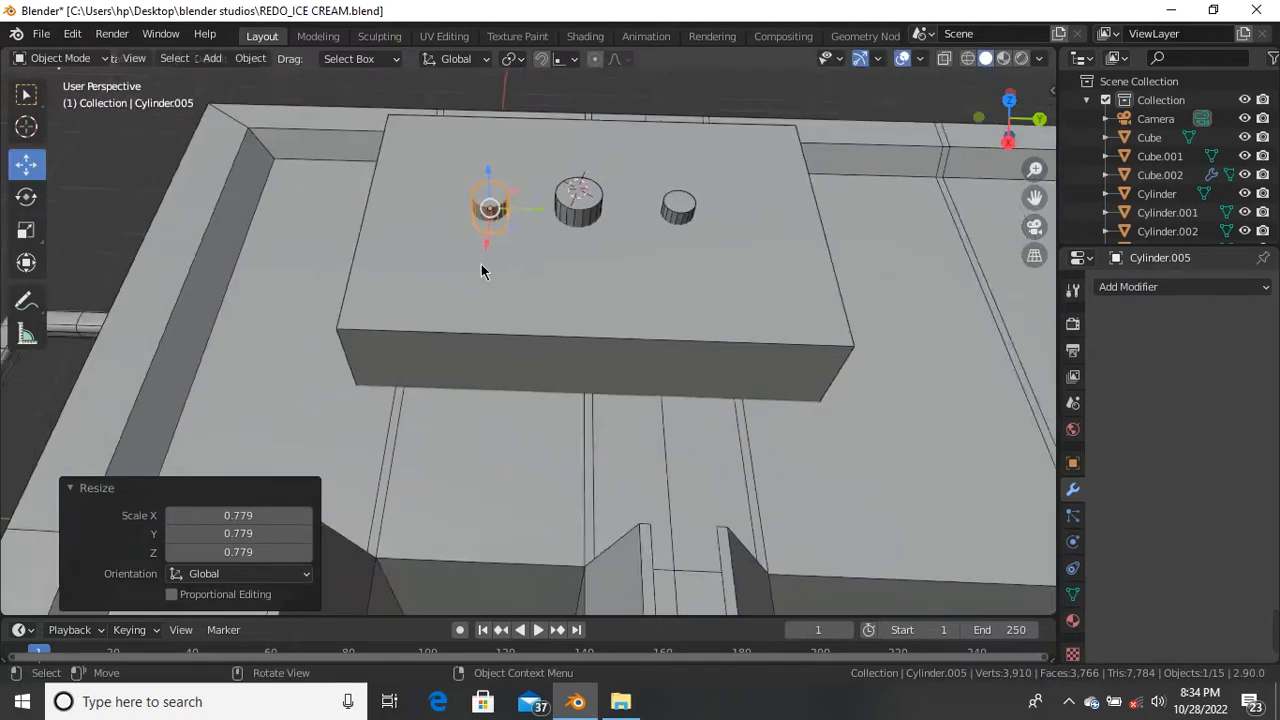
{"action": "scroll", "coordinate": [530, 220], "scroll_direction": "up", "scroll_amount": 6}
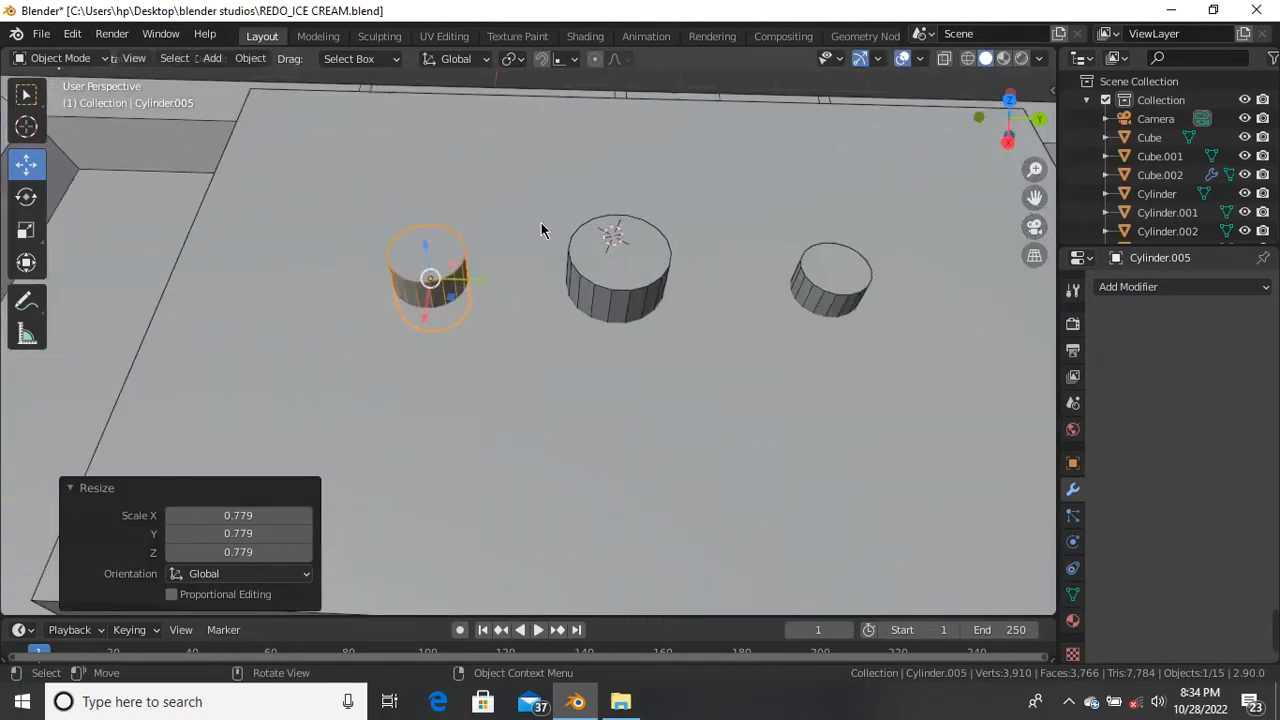
{"action": "left_click", "coordinate": [812, 275]}
{"action": "scroll", "coordinate": [606, 262], "scroll_direction": "down", "scroll_amount": 3}
{"action": "middle_click_drag", "start_coordinate": [606, 266], "coordinate": [628, 260]}
{"action": "left_click", "coordinate": [628, 225], "text": "shift"}
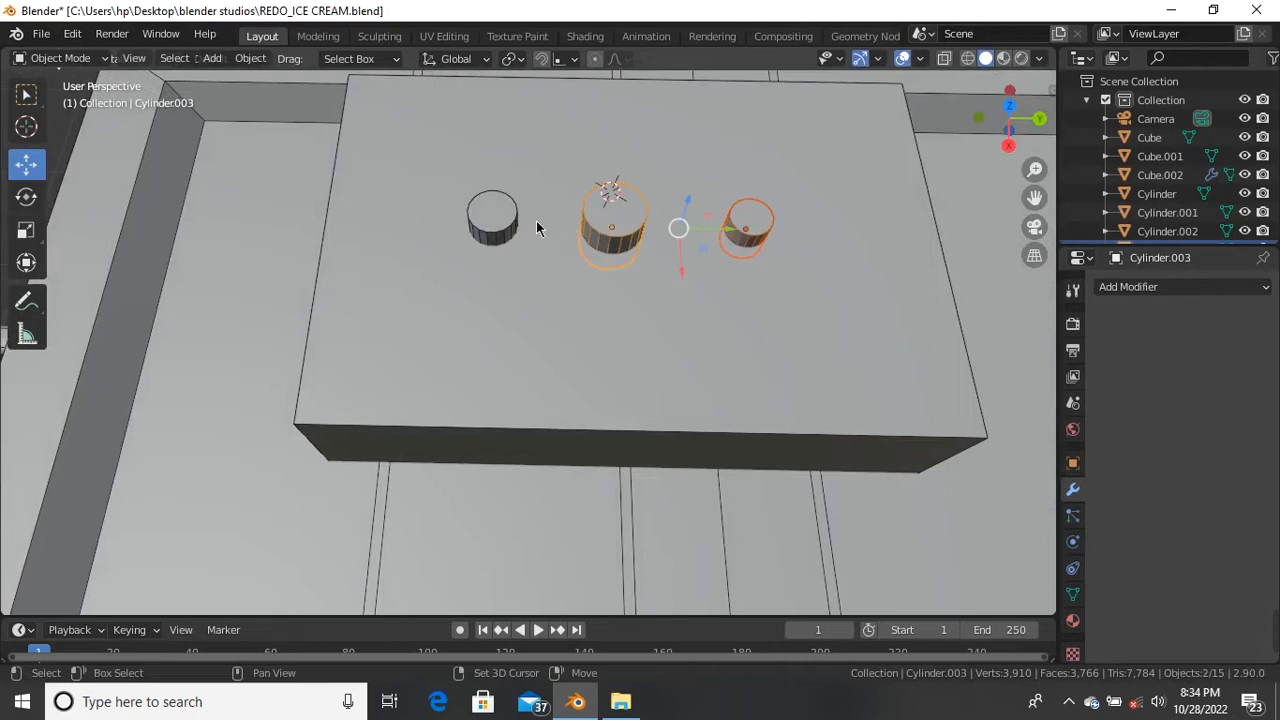
{"action": "left_click", "coordinate": [495, 222], "text": "shift"}
{"action": "key", "text": "shift+d"}
{"action": "key", "text": "y"}
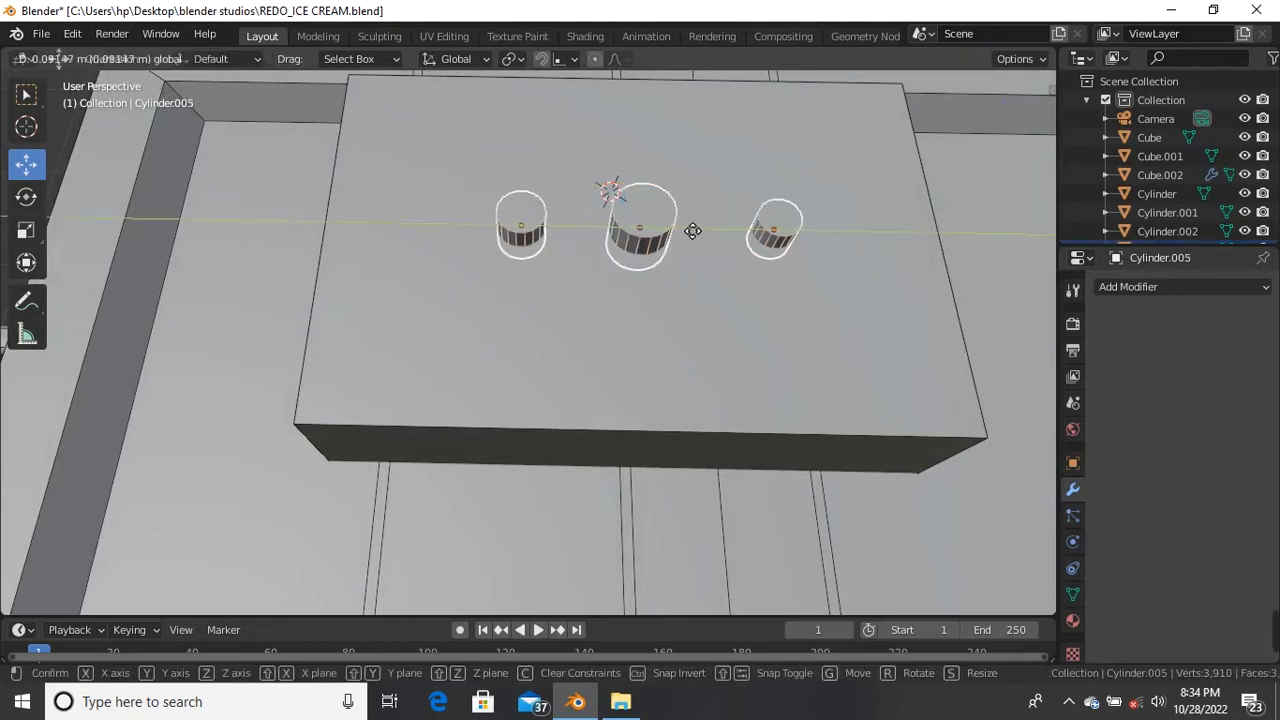
{"action": "left_click", "coordinate": [752, 234]}
{"action": "left_click", "coordinate": [700, 260]}
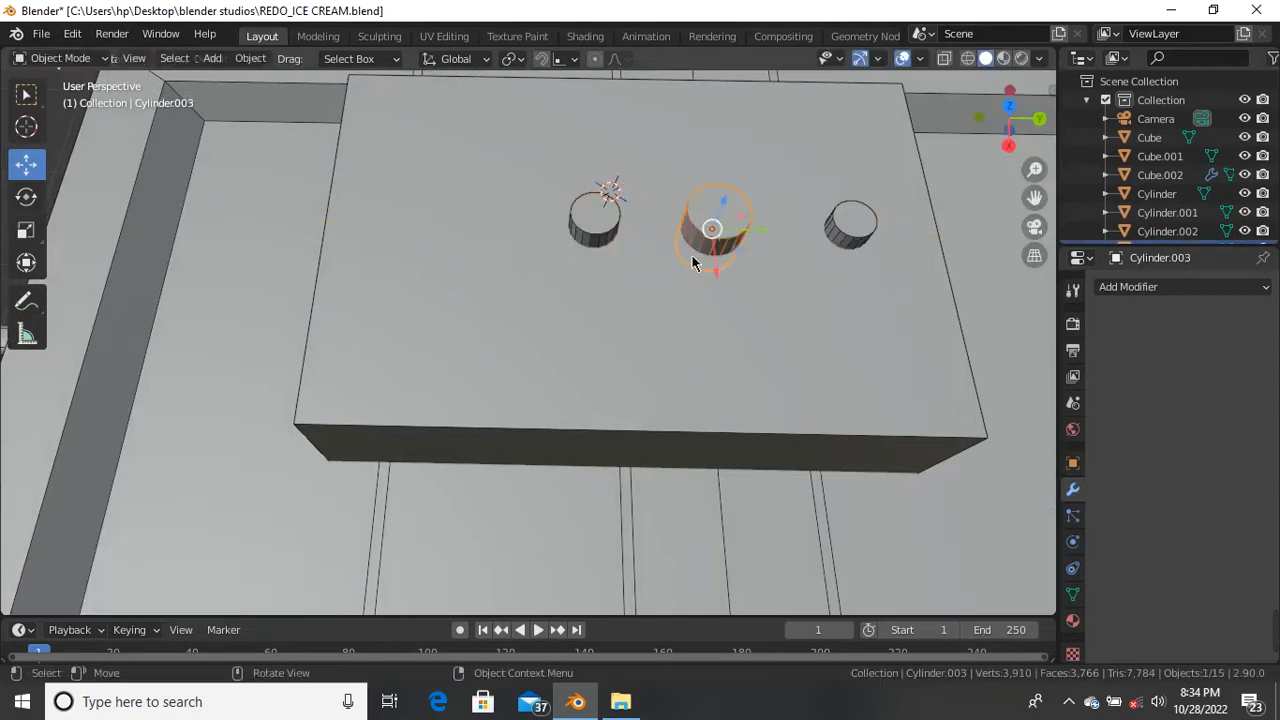
Step: Duplicate the middle cylinder, move the copy to the box's left end and scale it to 1.197
{"action": "key", "text": "shift+d"}
{"action": "right_click", "coordinate": [765, 243]}
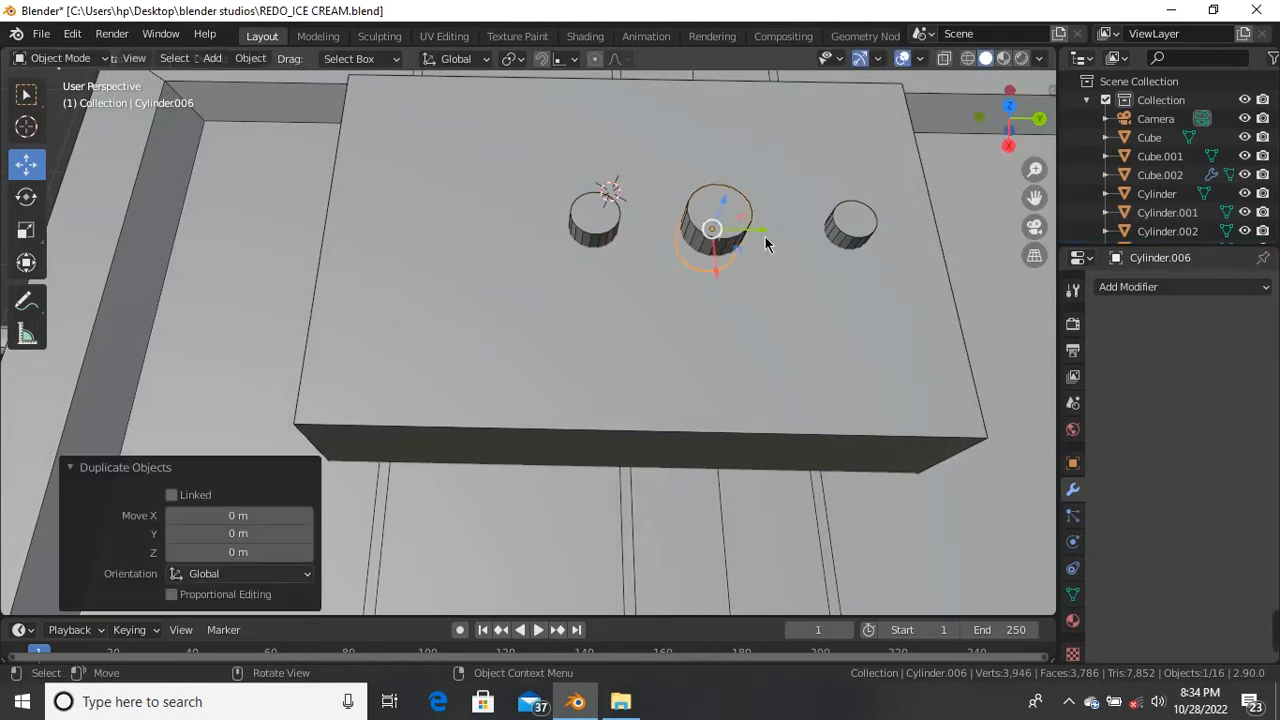
{"action": "left_click_drag", "start_coordinate": [755, 243], "coordinate": [492, 273]}
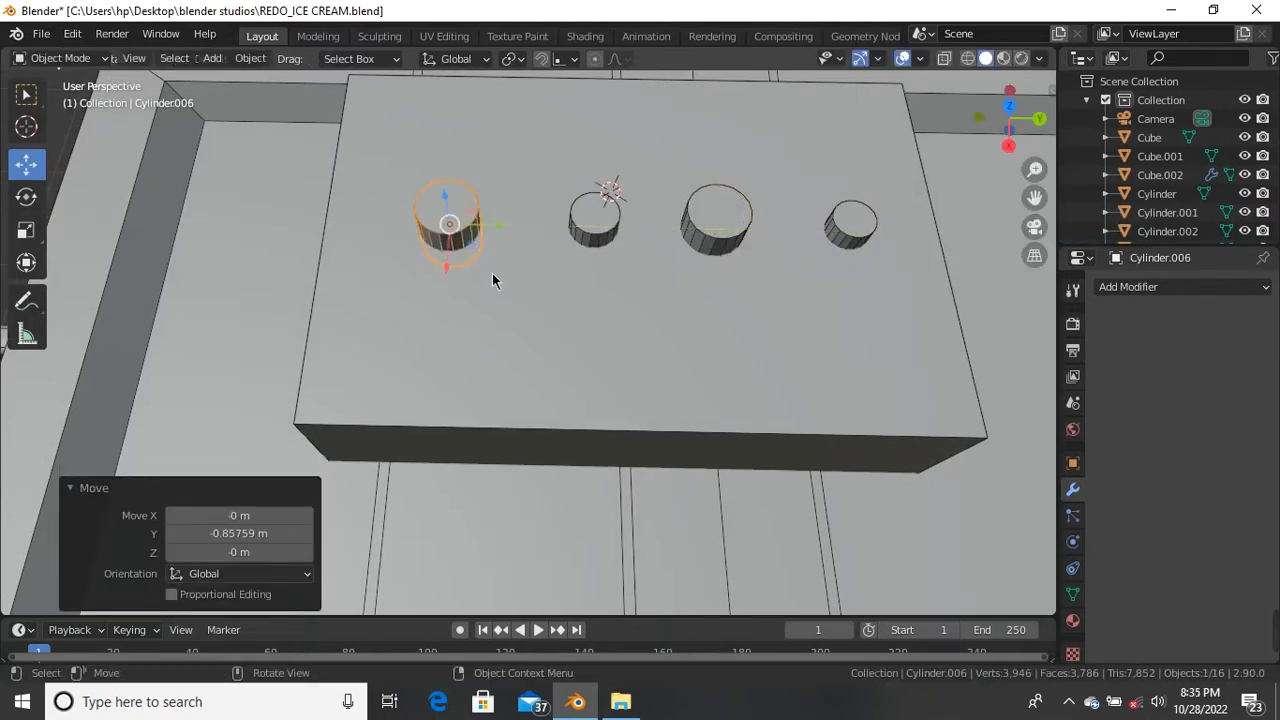
{"action": "key", "text": "s"}
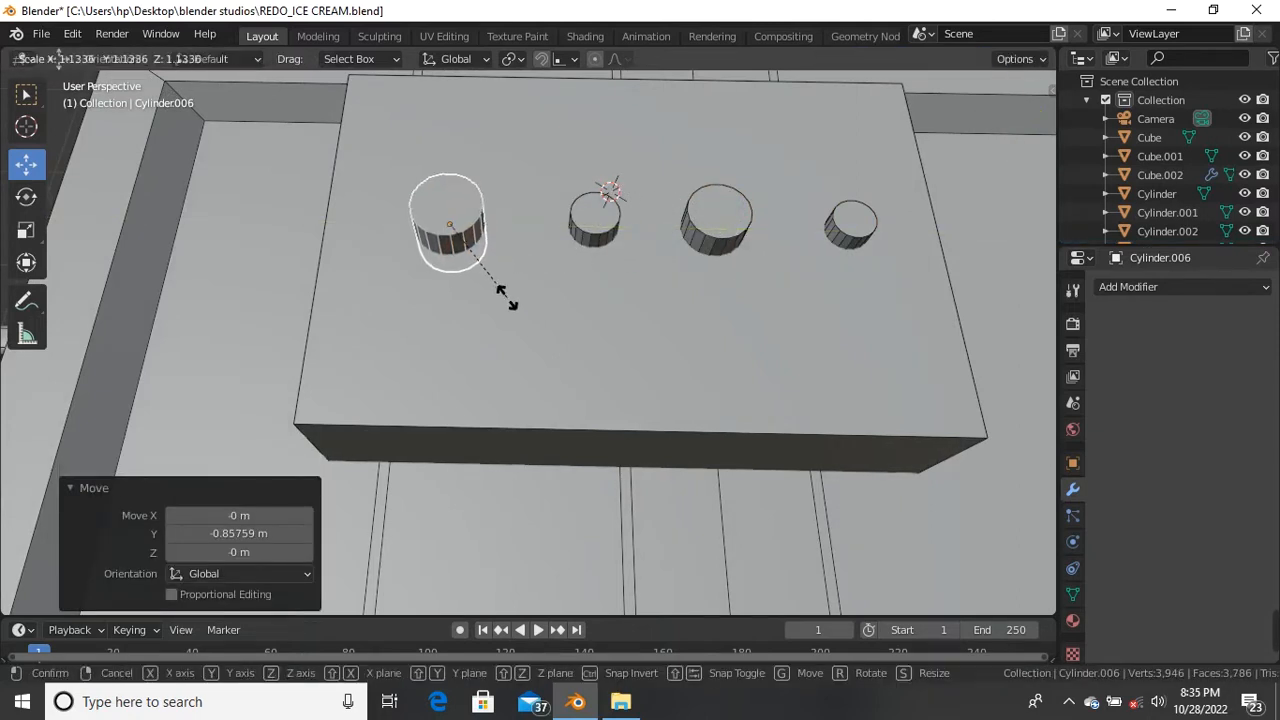
{"action": "left_click", "coordinate": [511, 299]}
{"action": "scroll", "coordinate": [503, 305], "scroll_direction": "down", "scroll_amount": 2}
{"action": "middle_click_drag", "start_coordinate": [501, 308], "coordinate": [391, 434]}
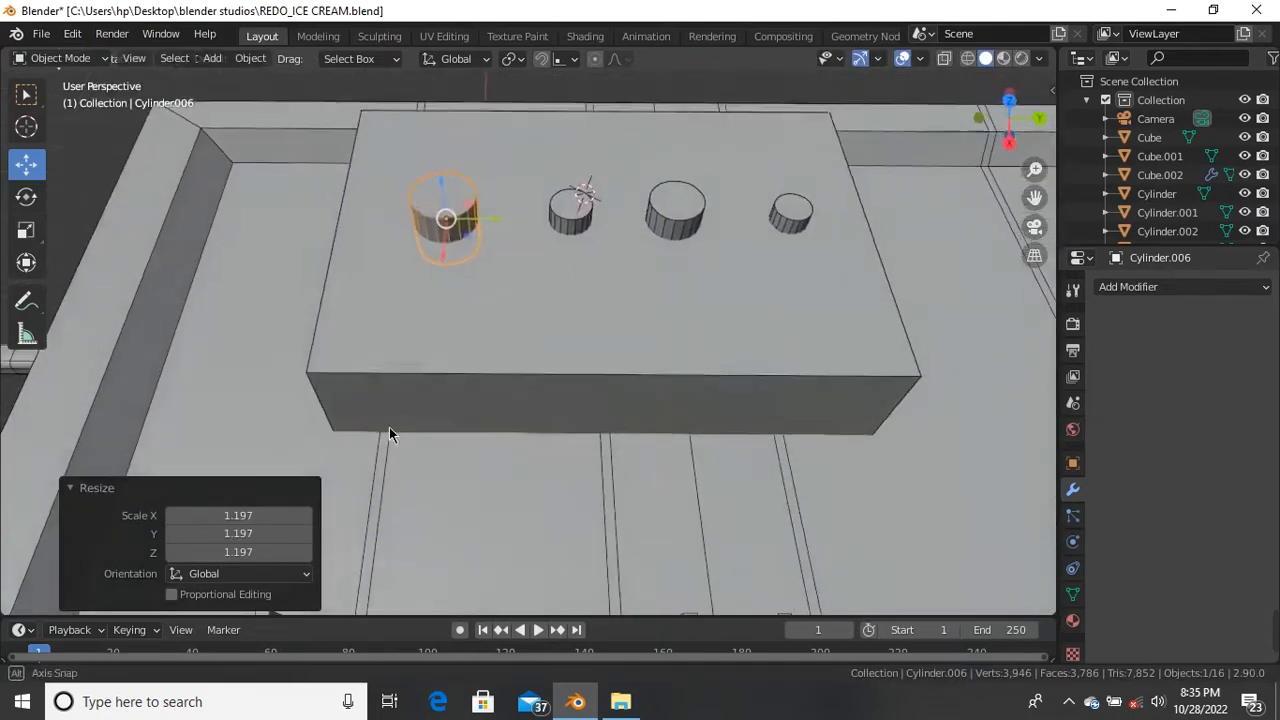
Step: Shift all four selected cylinders −0.060311 m along Y, then deselect them
{"action": "left_click", "coordinate": [797, 224], "text": "shift"}
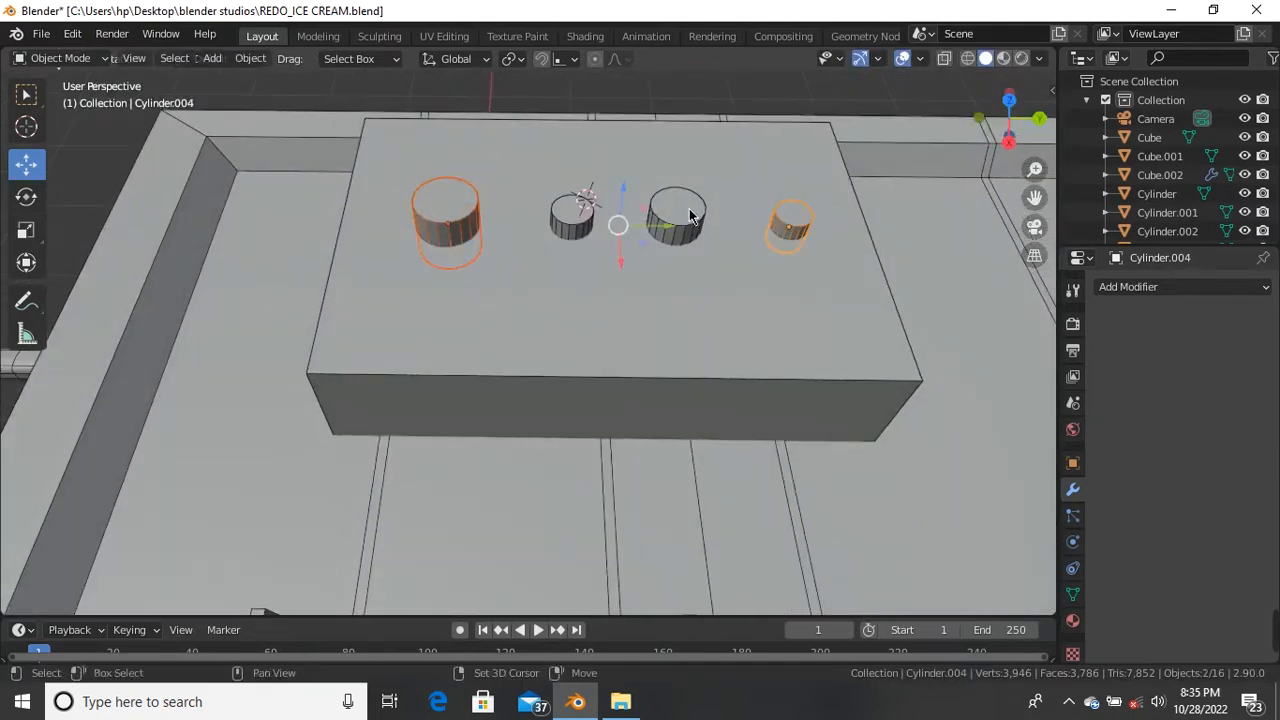
{"action": "left_click", "coordinate": [572, 220], "text": "shift"}
{"action": "left_click_drag", "start_coordinate": [655, 226], "coordinate": [639, 226]}
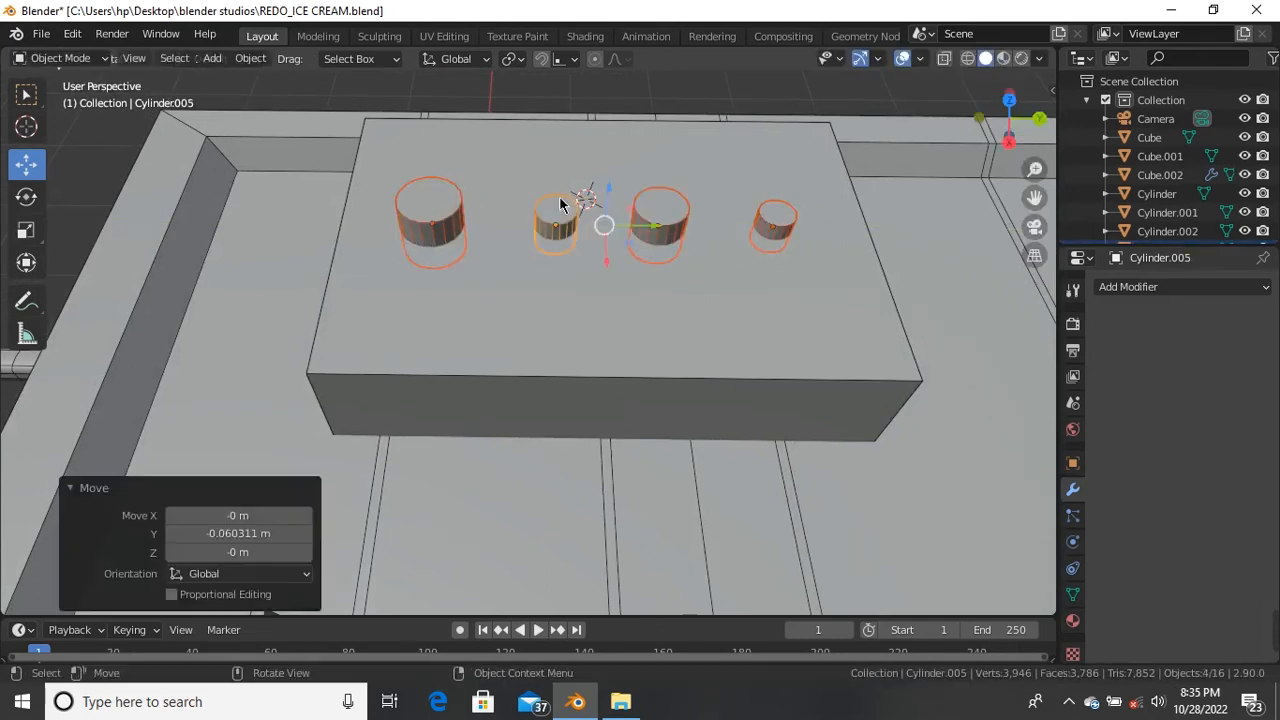
{"action": "left_click", "coordinate": [418, 91]}
{"action": "middle_click_drag", "start_coordinate": [418, 91], "coordinate": [421, 291]}
{"action": "scroll", "coordinate": [250, 256], "scroll_direction": "up", "scroll_amount": 5}
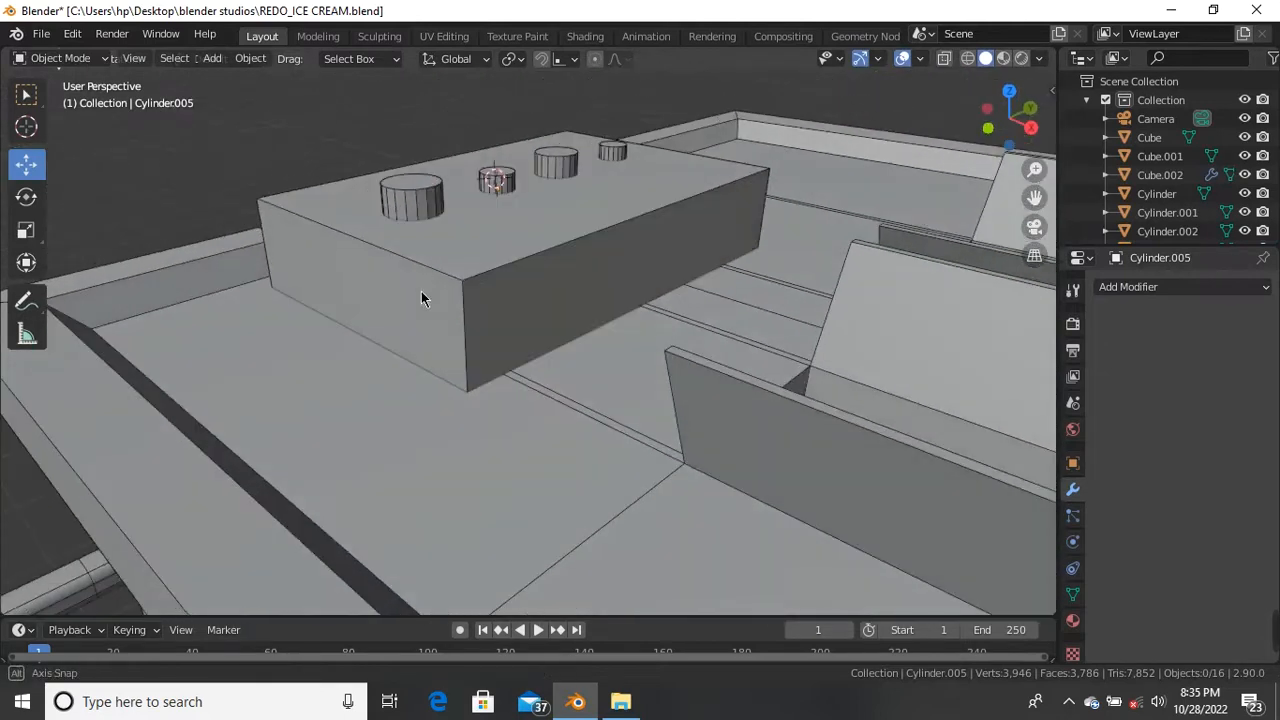
Step: Select the top box (Cube.001) and add a Bevel modifier to it
{"action": "left_click", "coordinate": [520, 284]}
{"action": "scroll", "coordinate": [429, 277], "scroll_direction": "down", "scroll_amount": 4}
{"action": "middle_click_drag", "start_coordinate": [534, 306], "coordinate": [563, 294]}
{"action": "scroll", "coordinate": [480, 292], "scroll_direction": "up", "scroll_amount": 4}
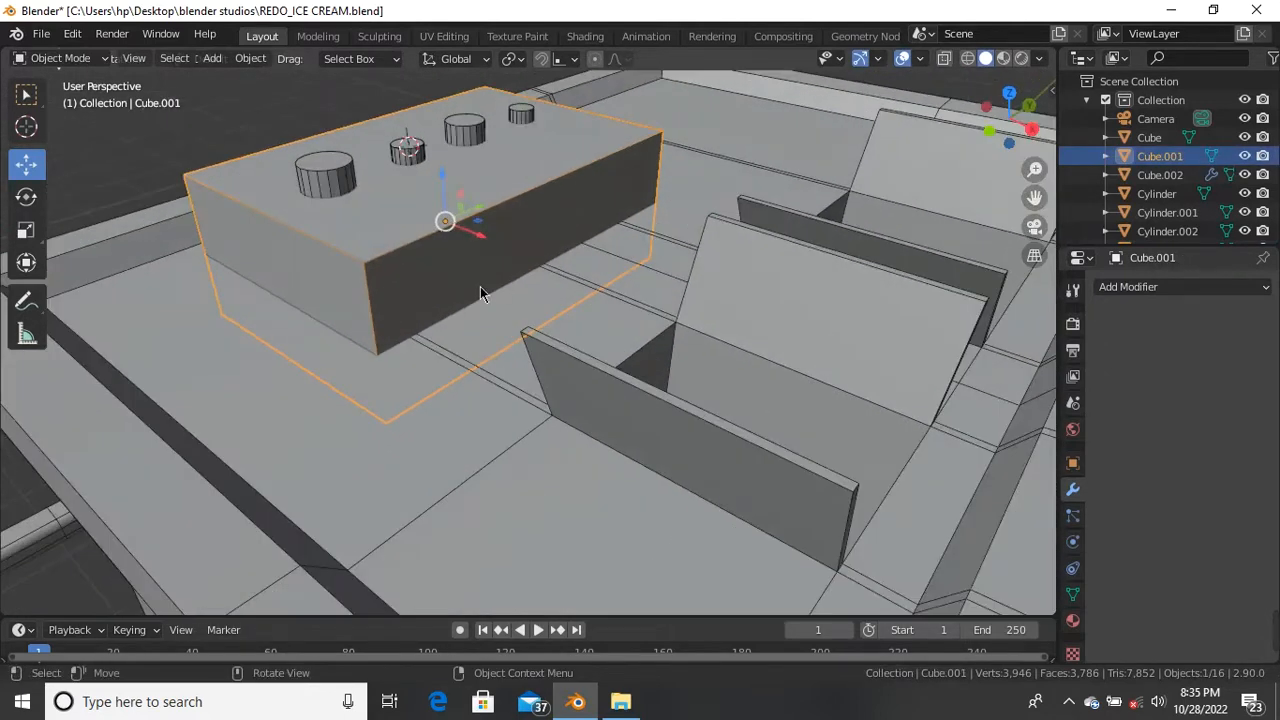
{"action": "scroll", "coordinate": [480, 286], "scroll_direction": "down", "scroll_amount": 5}
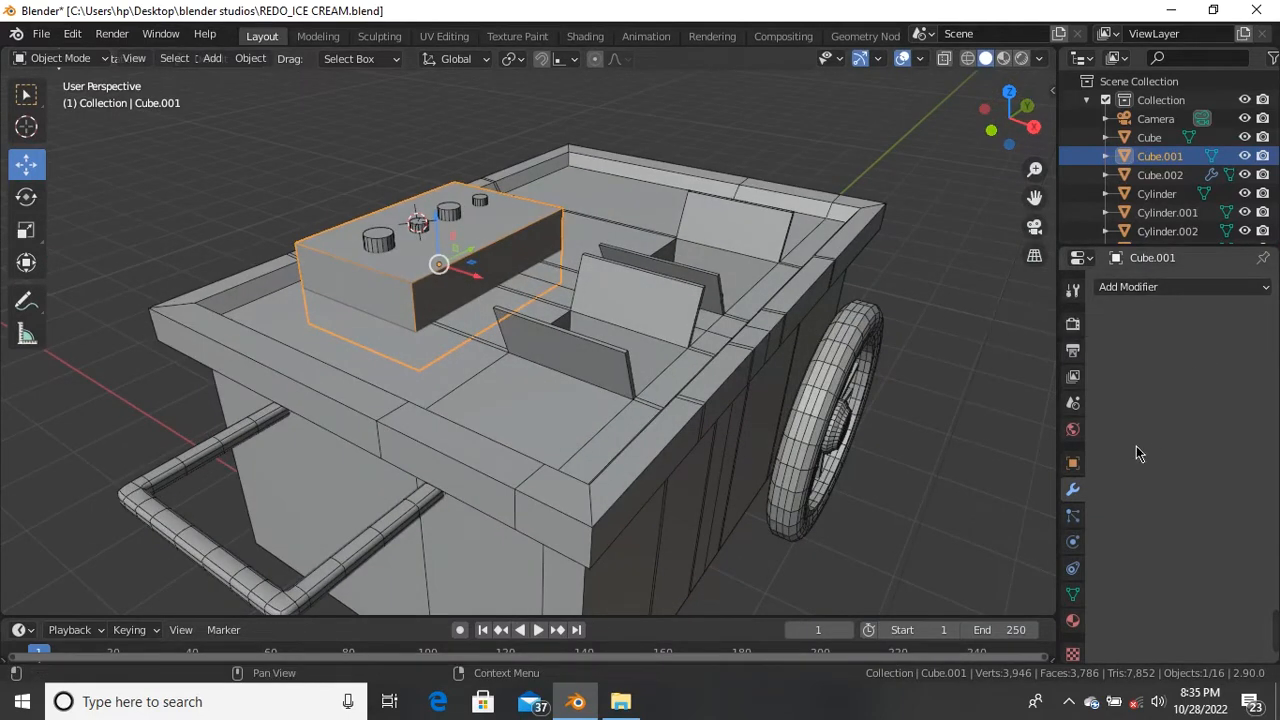
{"action": "left_click", "coordinate": [1188, 289]}
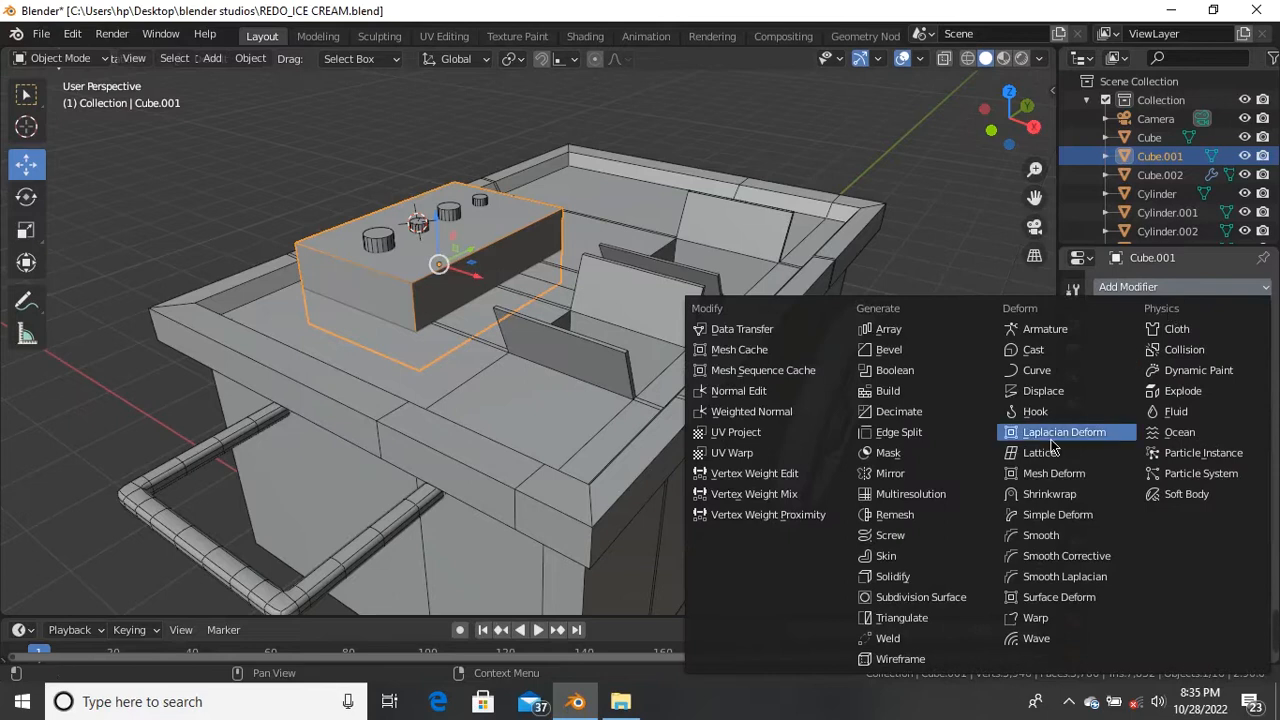
{"action": "key", "text": "alt+a"}
{"action": "scroll", "coordinate": [463, 222], "scroll_direction": "up", "scroll_amount": 3}
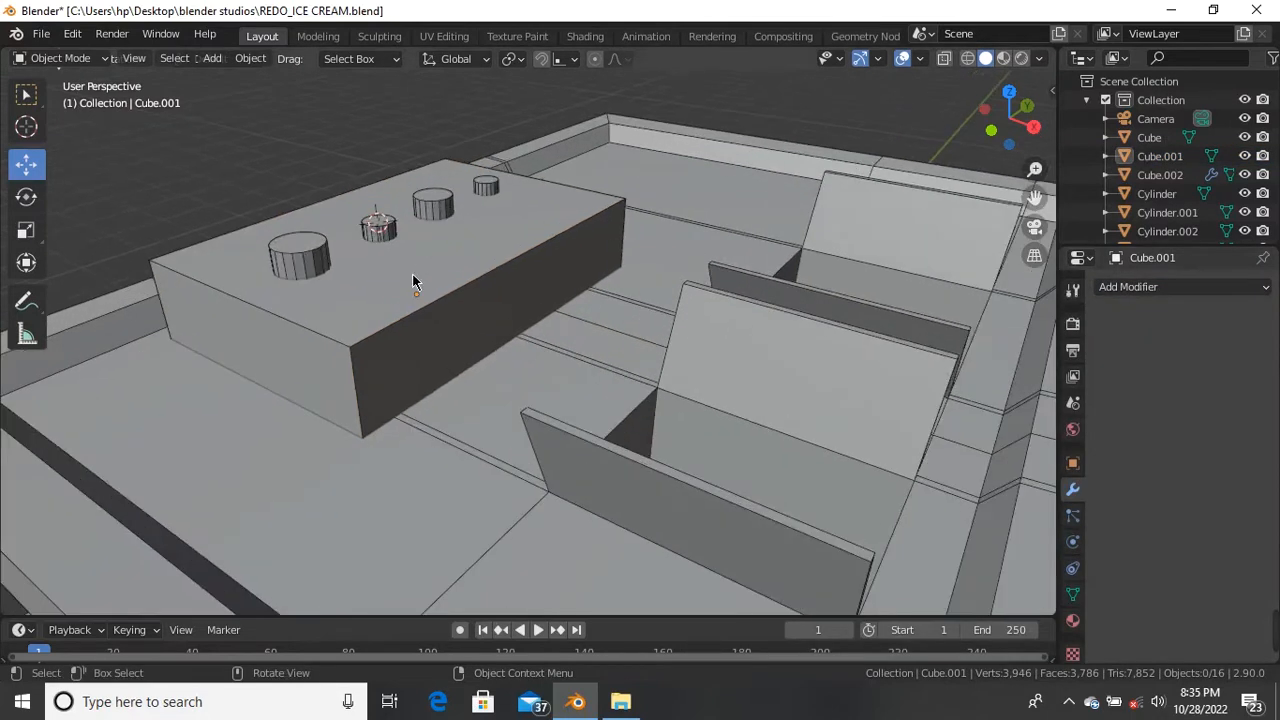
{"action": "left_click", "coordinate": [412, 273]}
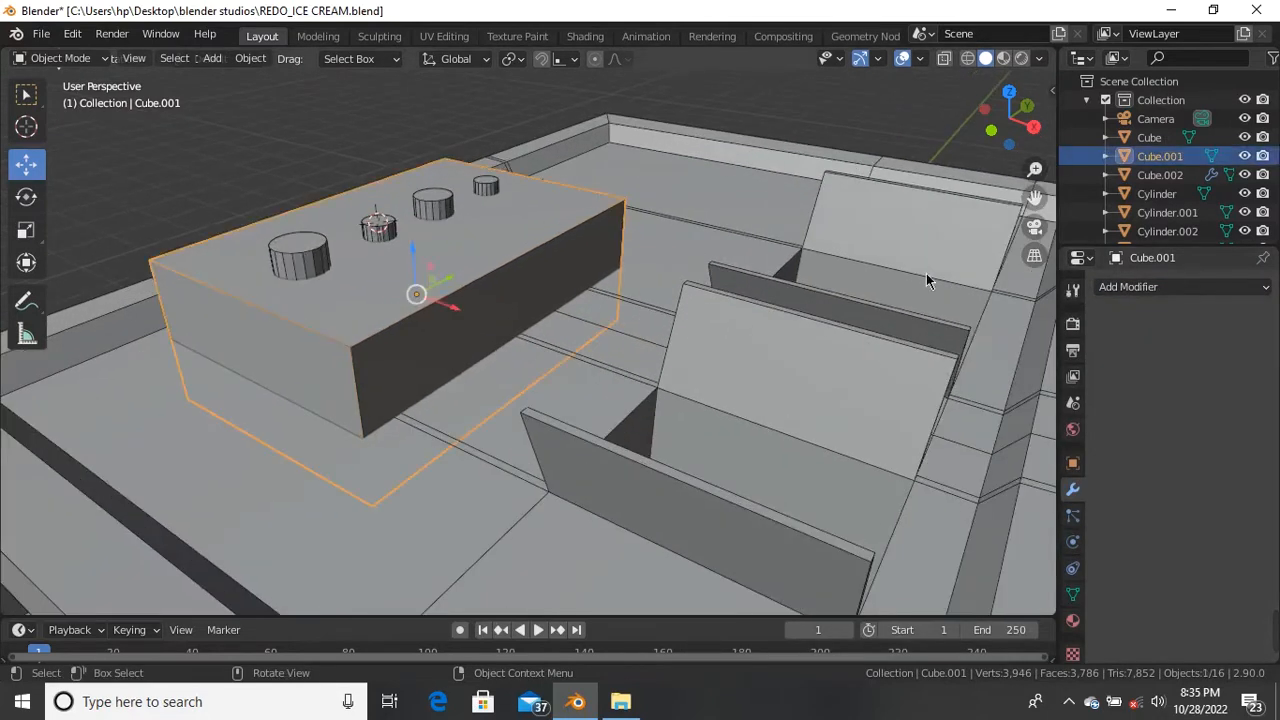
{"action": "left_click", "coordinate": [1213, 291]}
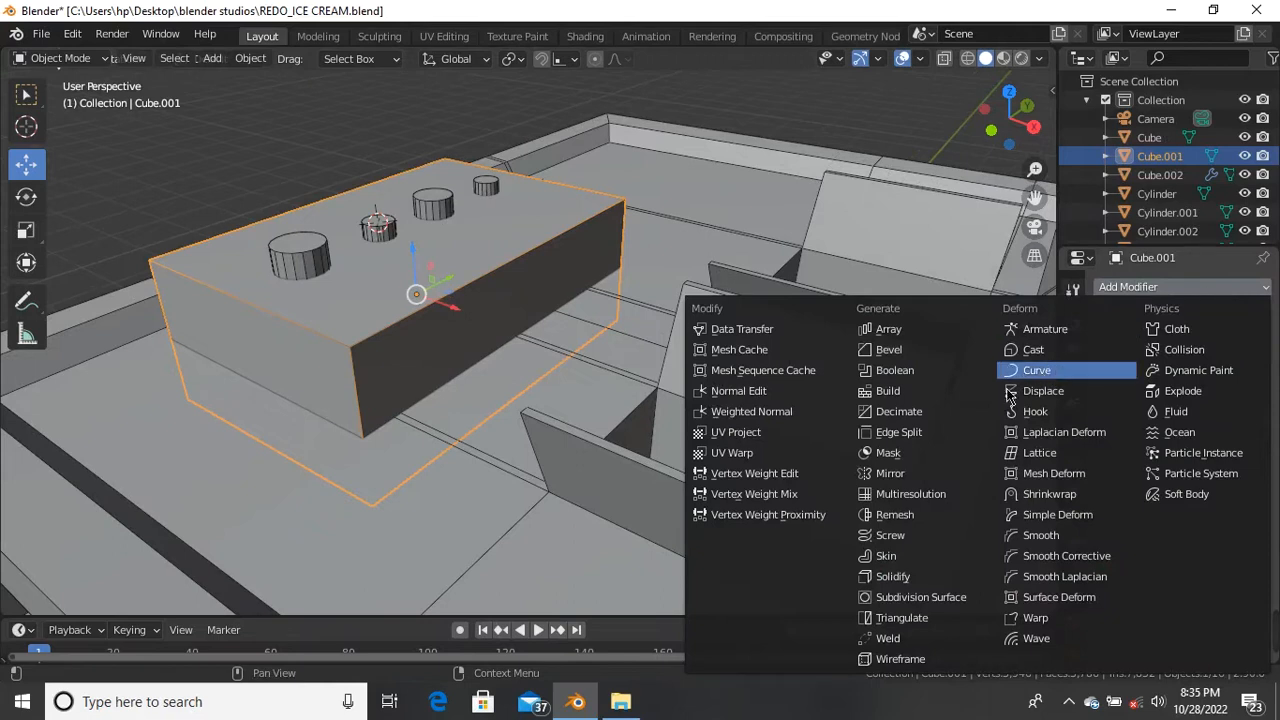
{"action": "left_click", "coordinate": [921, 352]}
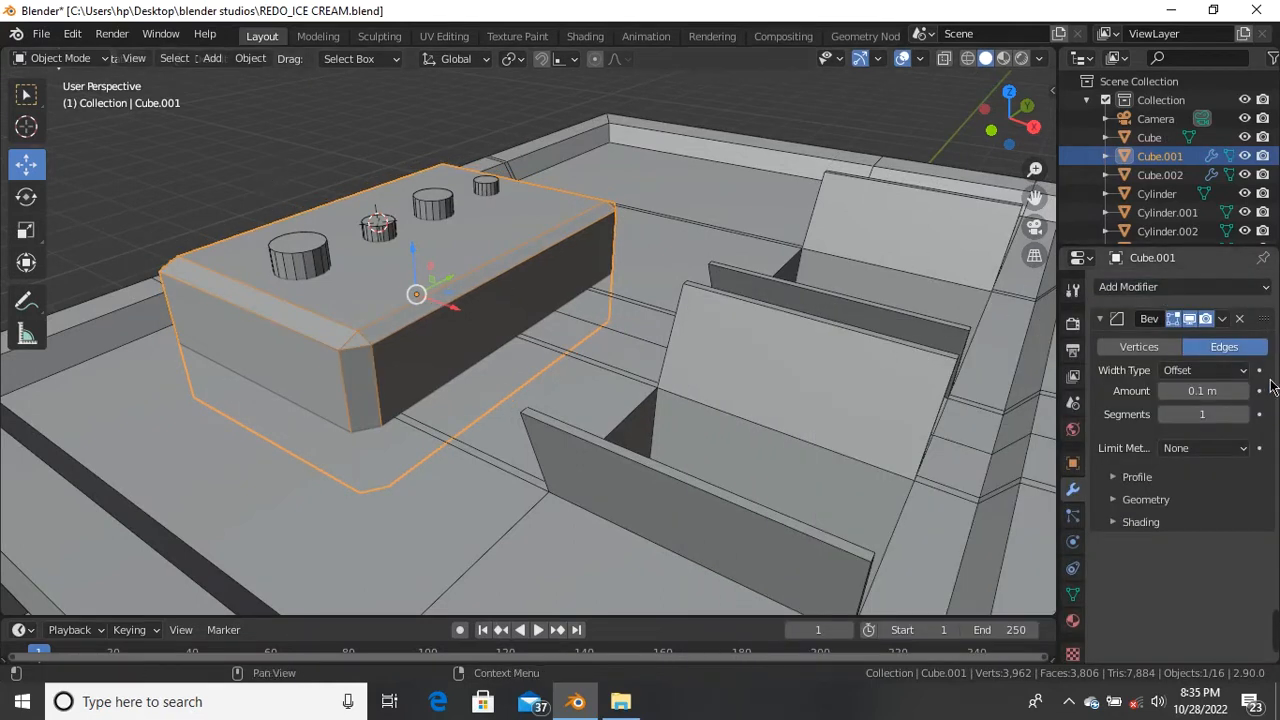
Step: Set the bevel to 2 segments and apply it permanently to the mesh
{"action": "left_click", "coordinate": [1244, 415]}
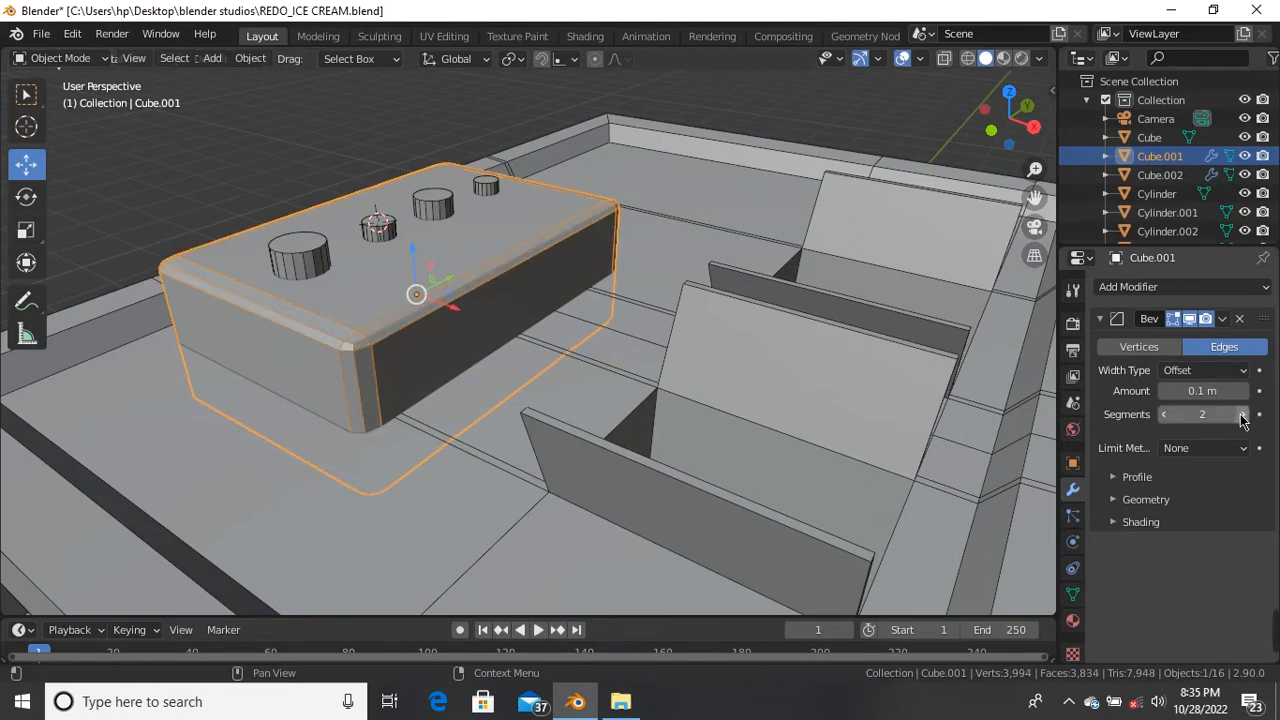
{"action": "left_click", "coordinate": [1222, 318]}
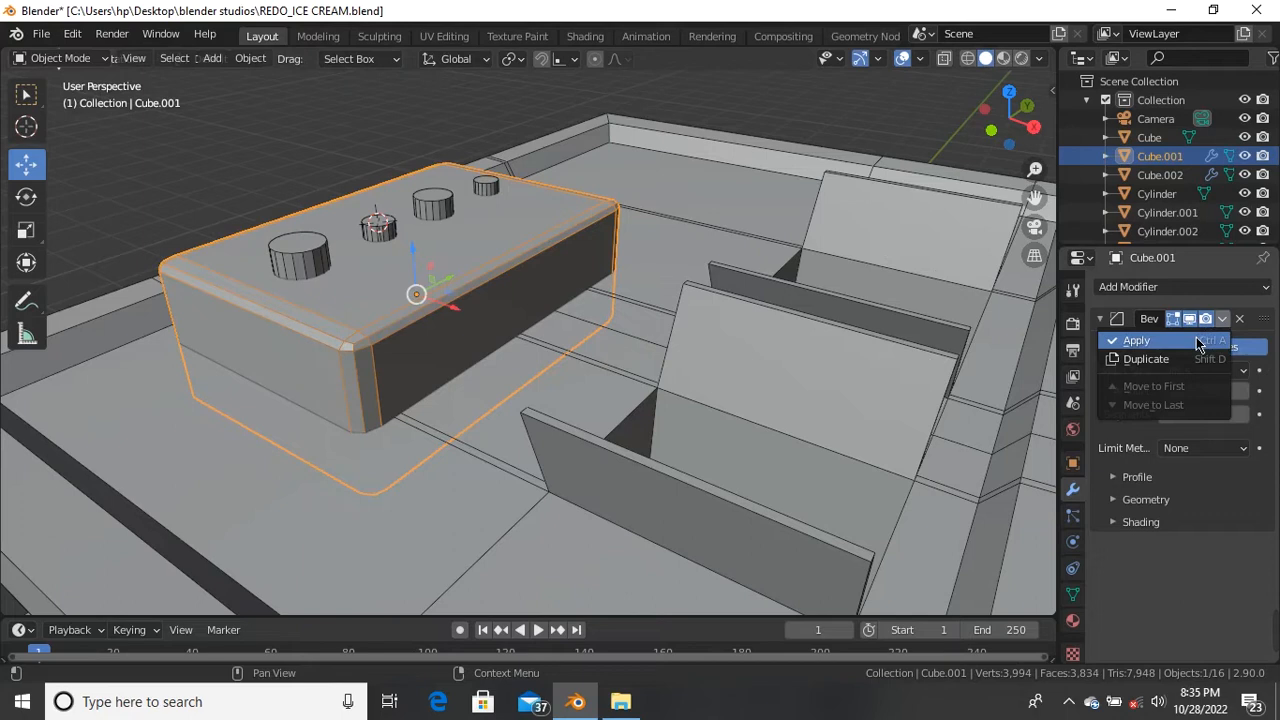
{"action": "left_click", "coordinate": [1196, 337]}
{"action": "left_click", "coordinate": [907, 132]}
{"action": "scroll", "coordinate": [585, 137], "scroll_direction": "down", "scroll_amount": 4}
{"action": "middle_click_drag", "start_coordinate": [585, 137], "coordinate": [318, 203]}
Step: Select all four cylinders and scale them along Z to 1.559
{"action": "scroll", "coordinate": [318, 203], "scroll_direction": "up", "scroll_amount": 8}
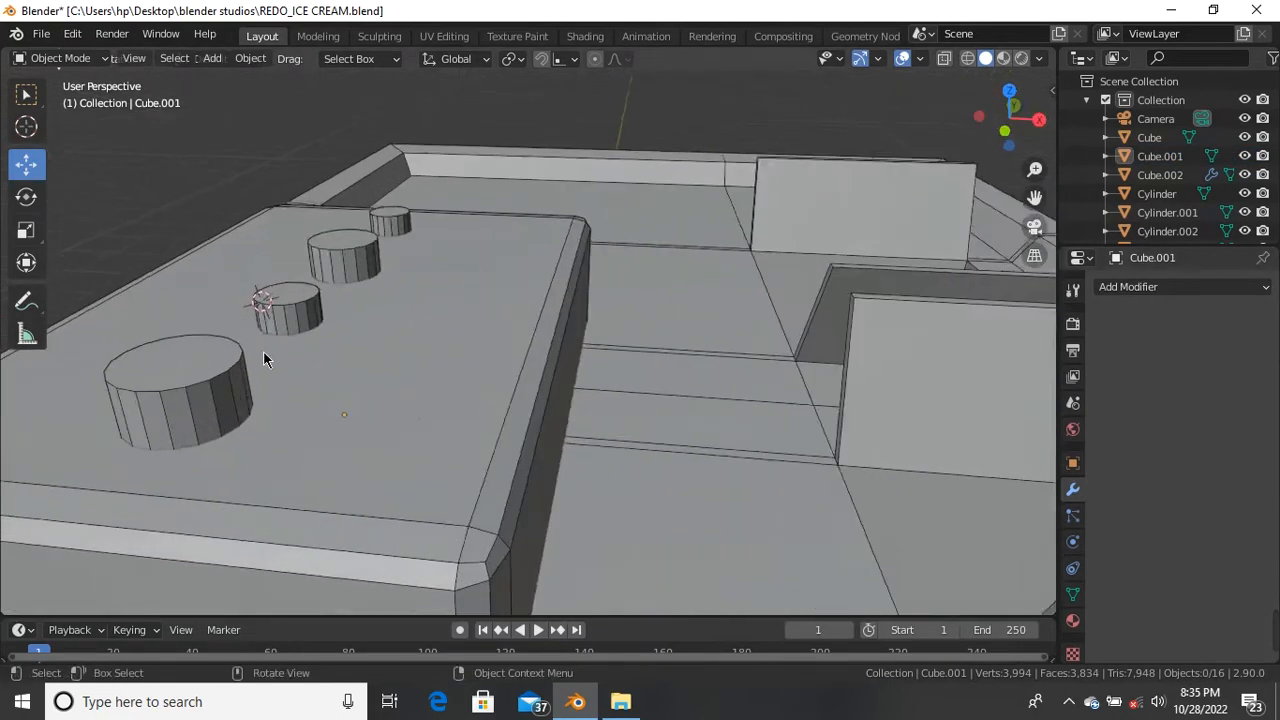
{"action": "left_click", "coordinate": [243, 313]}
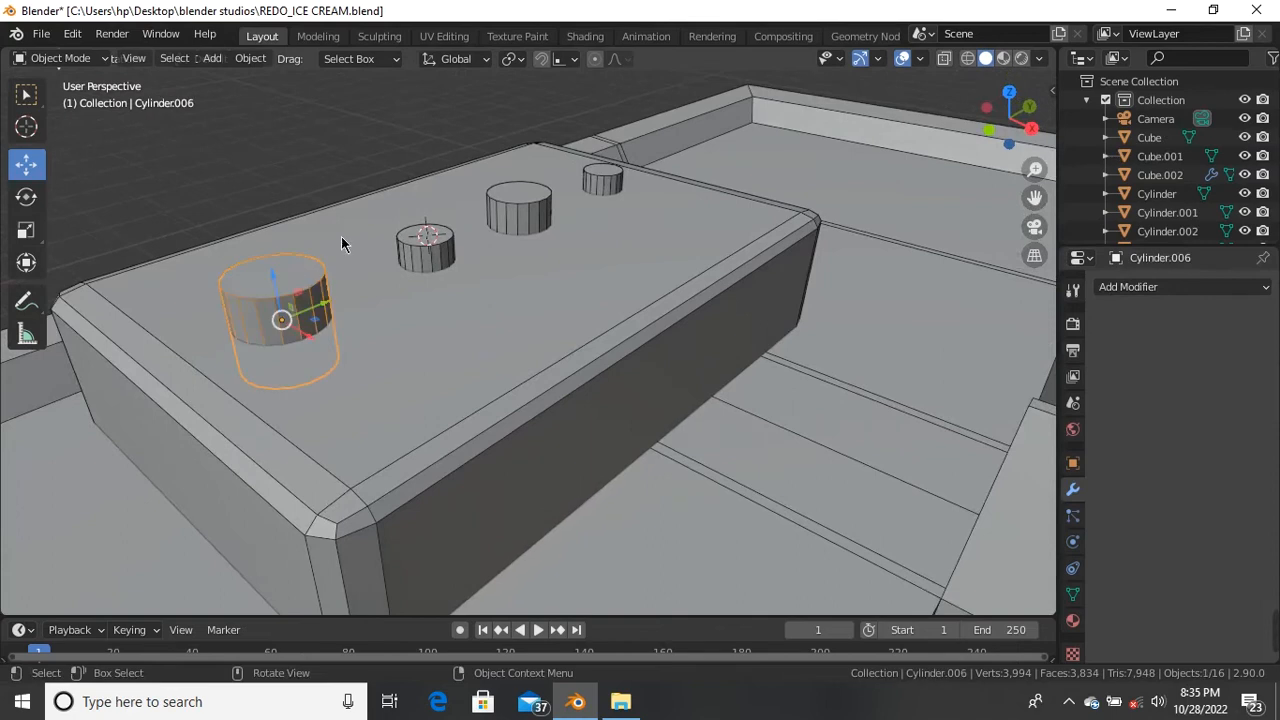
{"action": "left_click", "coordinate": [426, 249], "text": "shift"}
{"action": "left_click", "coordinate": [545, 217], "text": "shift"}
{"action": "left_click", "coordinate": [609, 175], "text": "shift"}
{"action": "middle_click_drag", "start_coordinate": [609, 175], "coordinate": [584, 254]}
{"action": "key", "text": "s"}
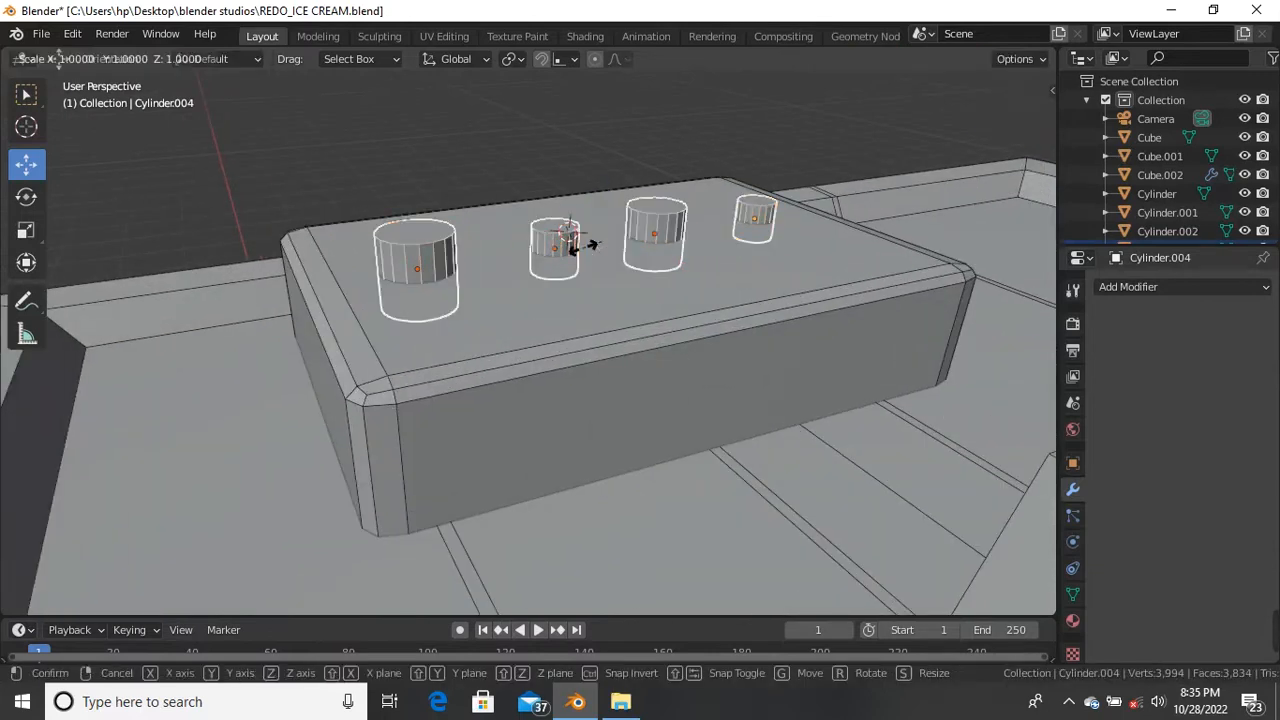
{"action": "key", "text": "z"}
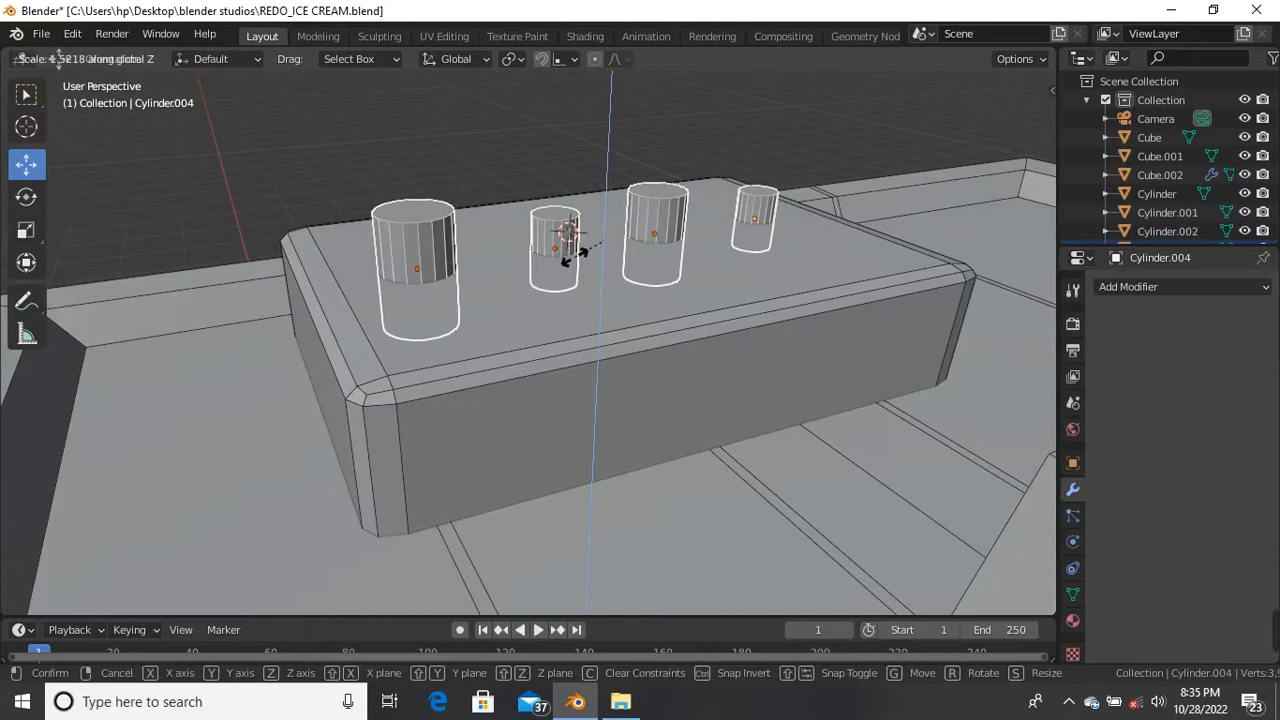
{"action": "left_click", "coordinate": [576, 252]}
Step: Inspect the taller cylinders from lower angles, undoing and redoing the last change, then select the top box
{"action": "middle_click_drag", "start_coordinate": [578, 258], "coordinate": [650, 305]}
{"action": "middle_click_drag", "start_coordinate": [773, 232], "coordinate": [604, 298]}
{"action": "scroll", "coordinate": [554, 296], "scroll_direction": "up", "scroll_amount": 3}
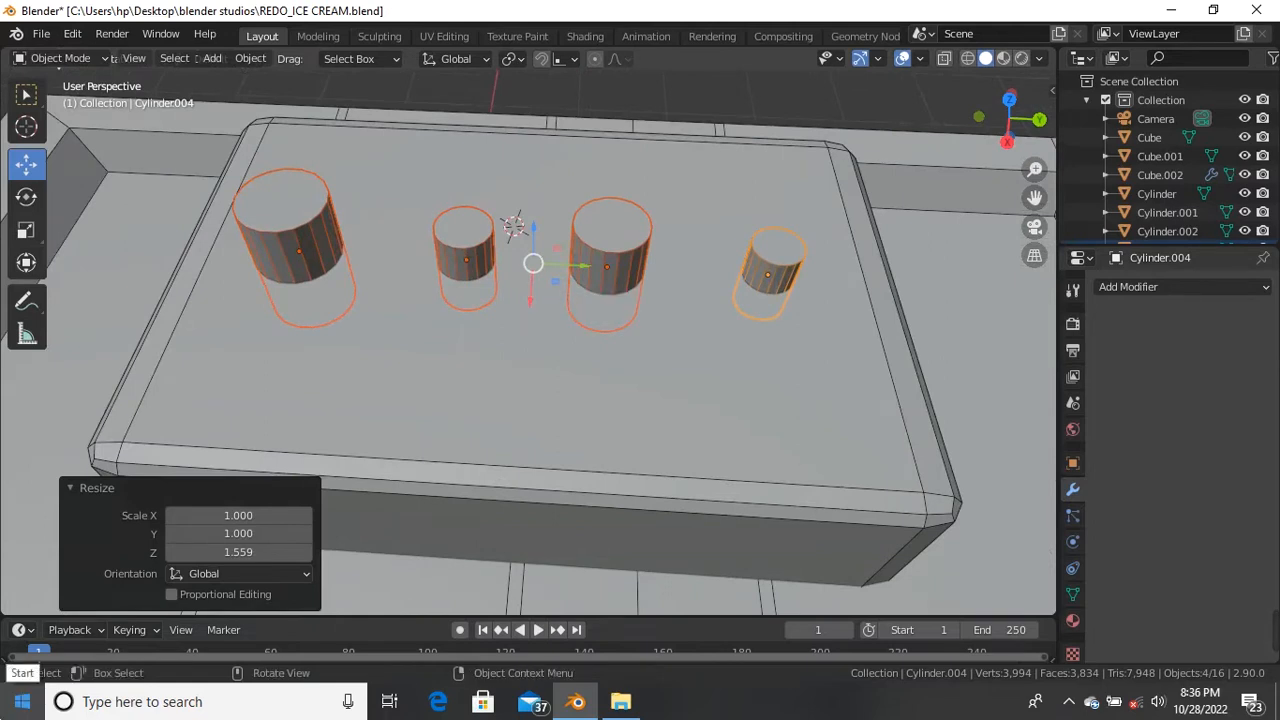
{"action": "key", "text": "ctrl+z"}
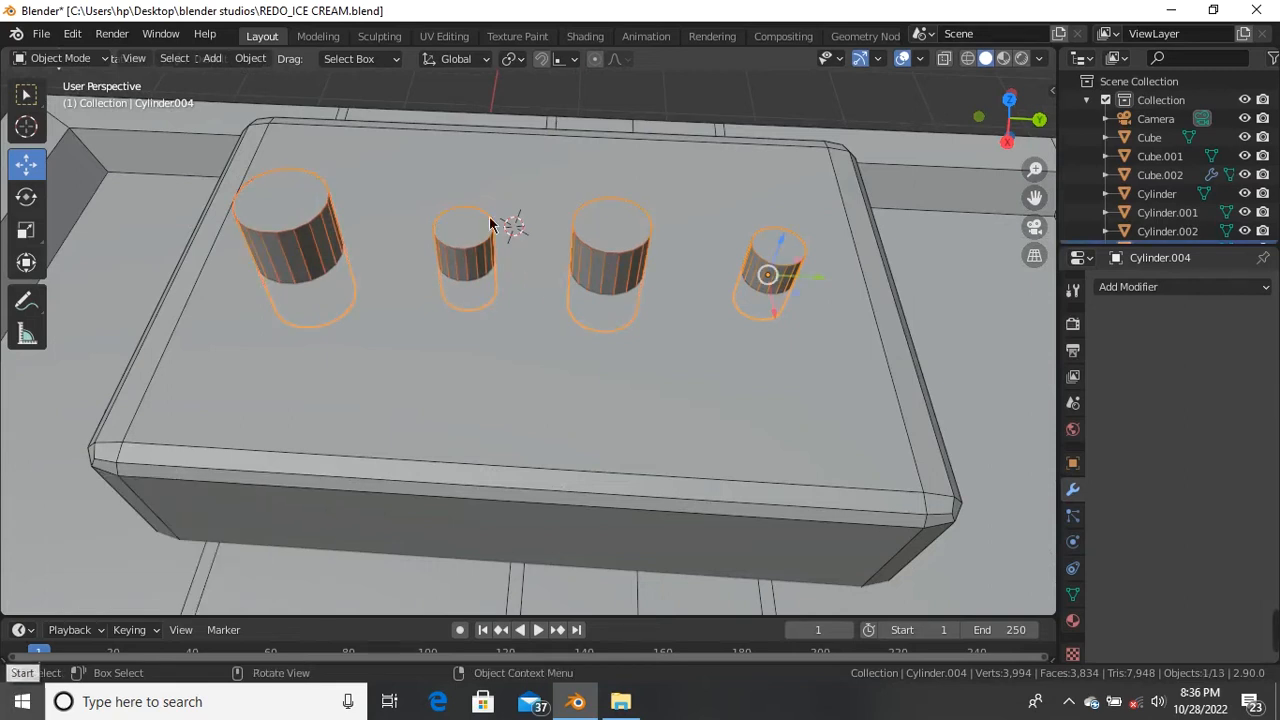
{"action": "scroll", "coordinate": [660, 206], "scroll_direction": "down", "scroll_amount": 3}
{"action": "middle_click_drag", "start_coordinate": [700, 260], "coordinate": [755, 230]}
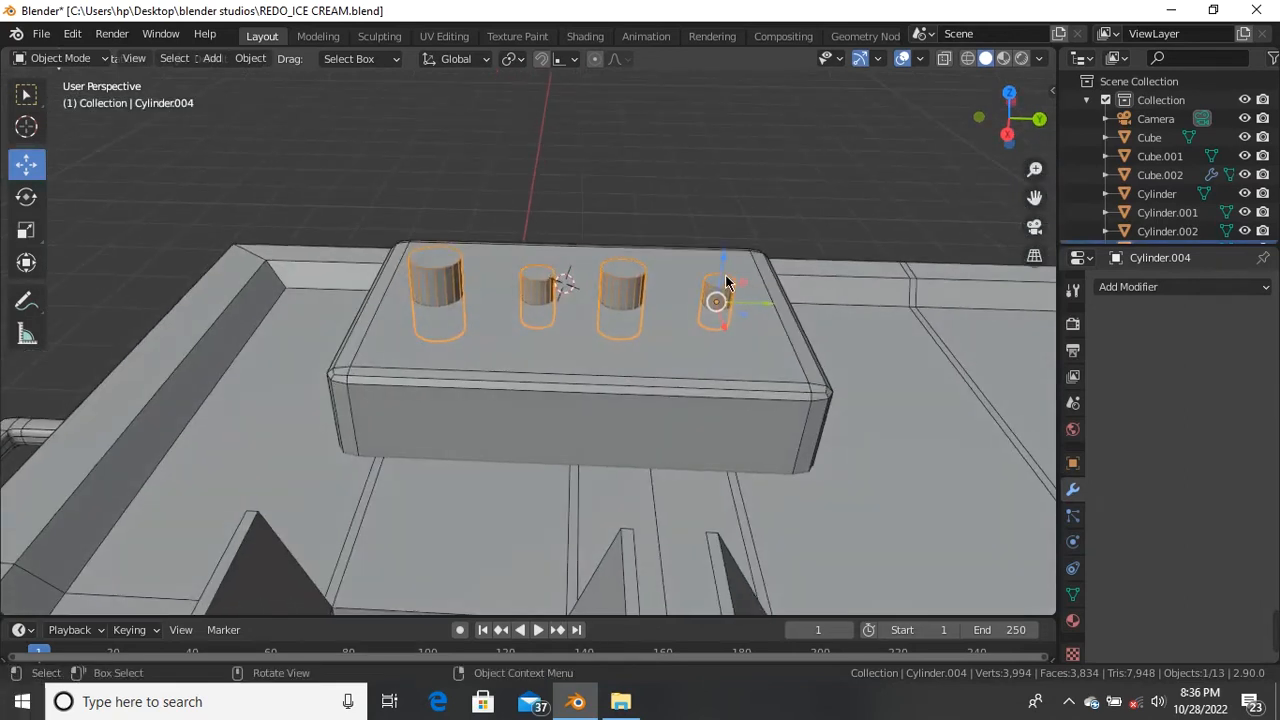
{"action": "key", "text": "ctrl+z"}
{"action": "key", "text": "ctrl+shift+z"}
{"action": "key", "text": "ctrl+shift+z"}
{"action": "scroll", "coordinate": [606, 233], "scroll_direction": "up", "scroll_amount": 3}
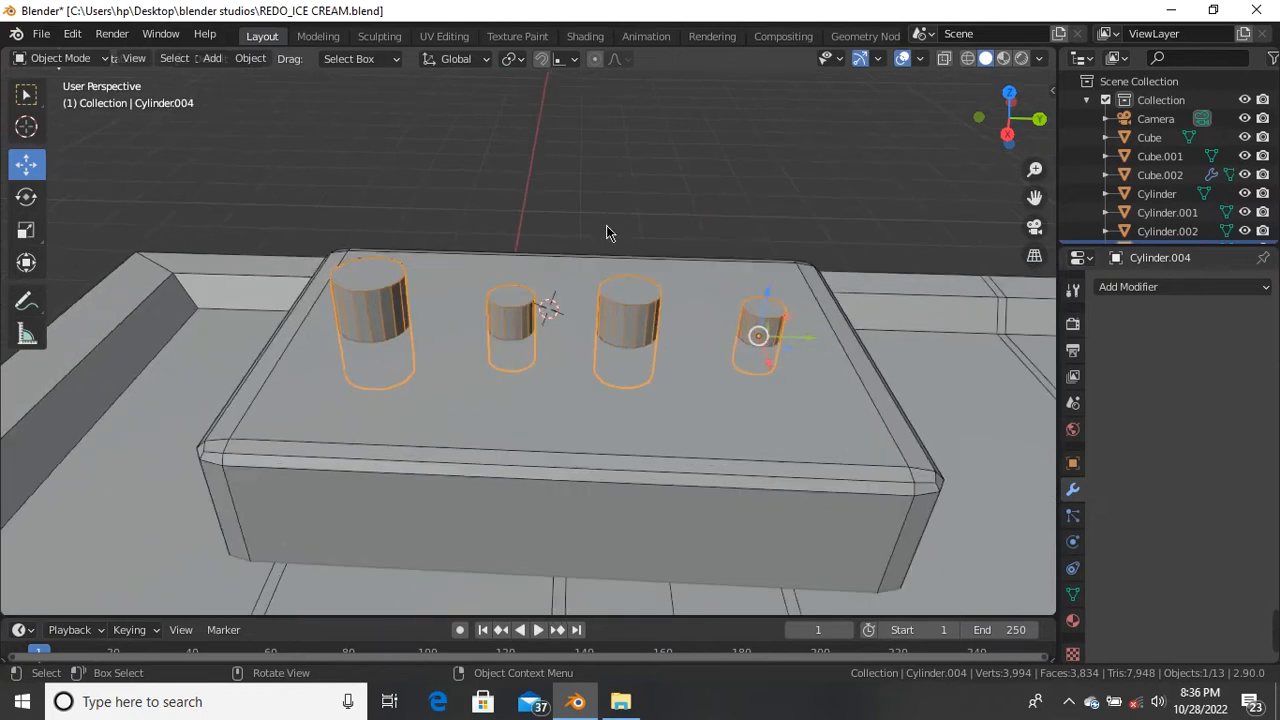
{"action": "scroll", "coordinate": [606, 233], "scroll_direction": "up", "scroll_amount": 2}
{"action": "scroll", "coordinate": [580, 306], "scroll_direction": "down", "scroll_amount": 3}
{"action": "middle_click_drag", "start_coordinate": [580, 306], "coordinate": [648, 395]}
{"action": "scroll", "coordinate": [630, 373], "scroll_direction": "up", "scroll_amount": 3}
{"action": "scroll", "coordinate": [648, 388], "scroll_direction": "down", "scroll_amount": 3}
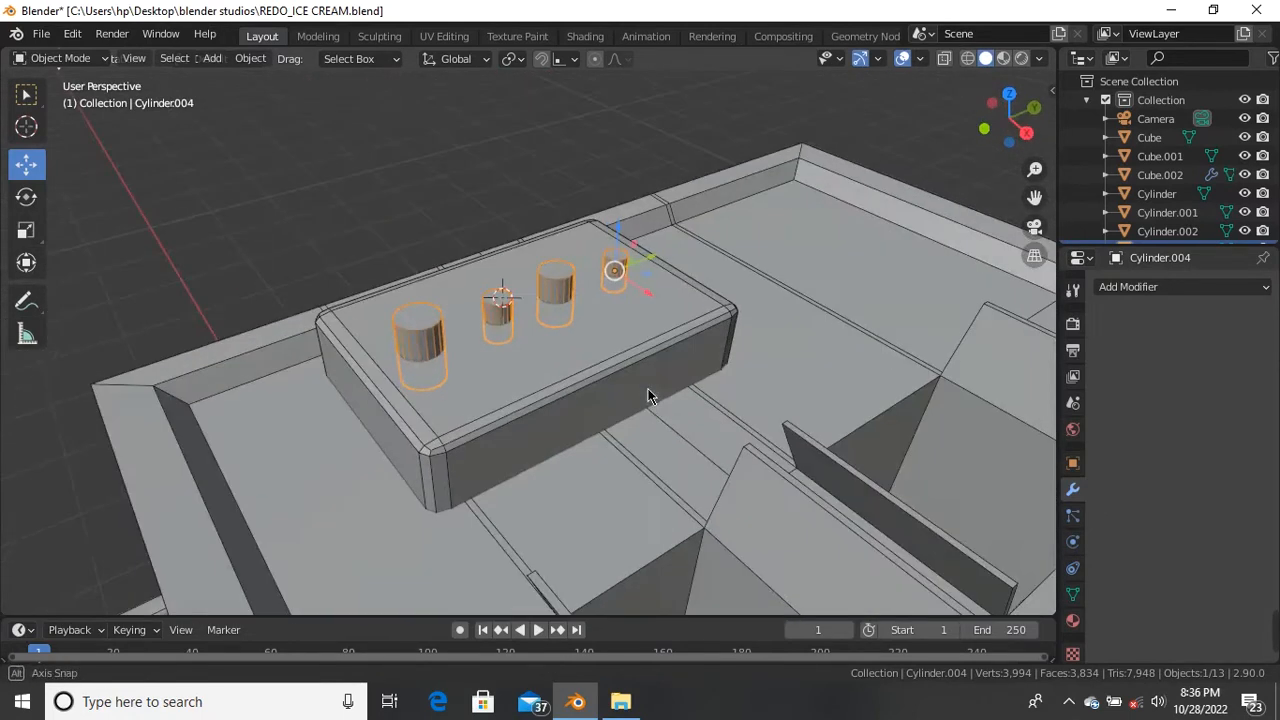
{"action": "scroll", "coordinate": [533, 354], "scroll_direction": "up", "scroll_amount": 3}
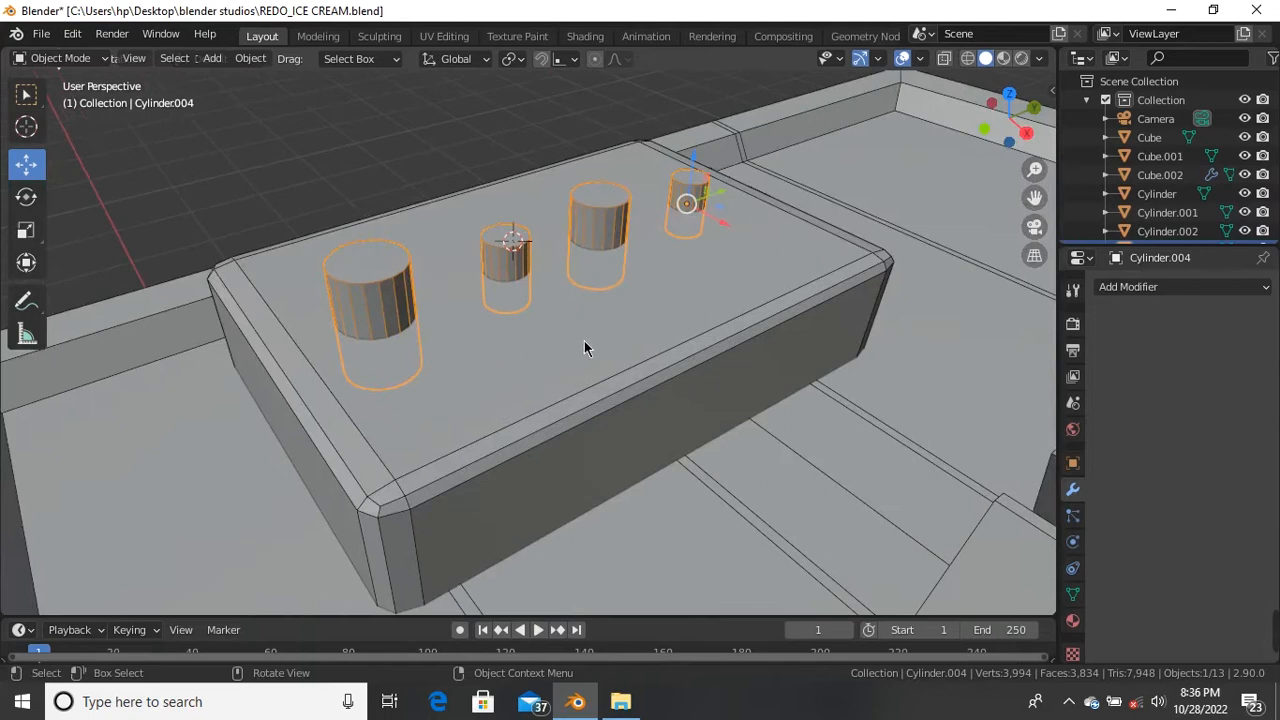
{"action": "left_click", "coordinate": [584, 347]}
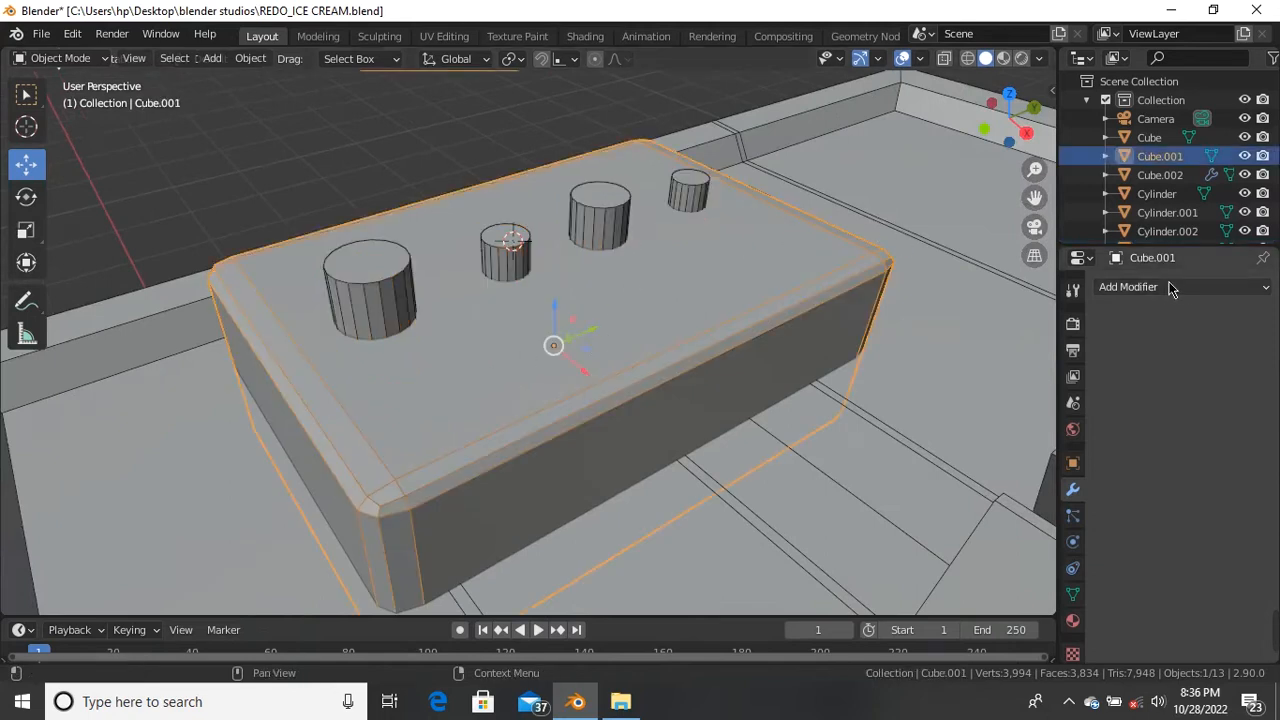
Step: Add a Boolean Difference modifier to the top box with Cylinder.004 as the cutter object
{"action": "left_click", "coordinate": [1200, 290]}
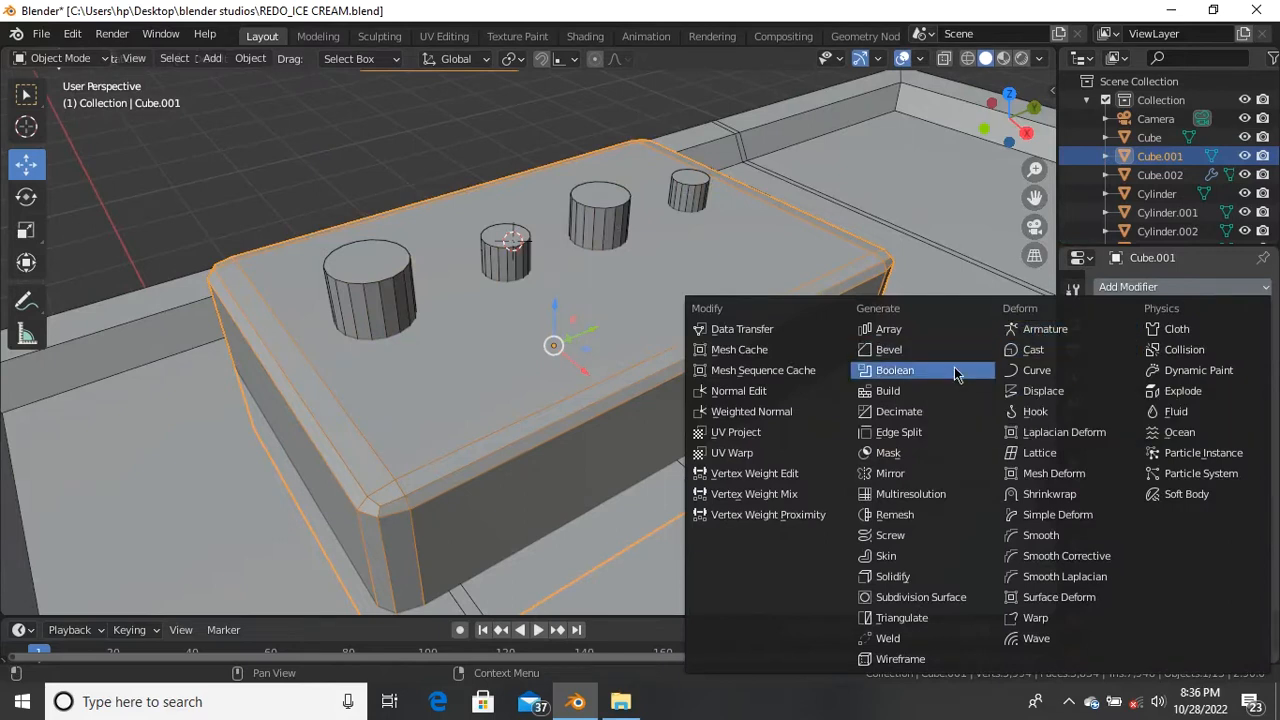
{"action": "left_click", "coordinate": [920, 370]}
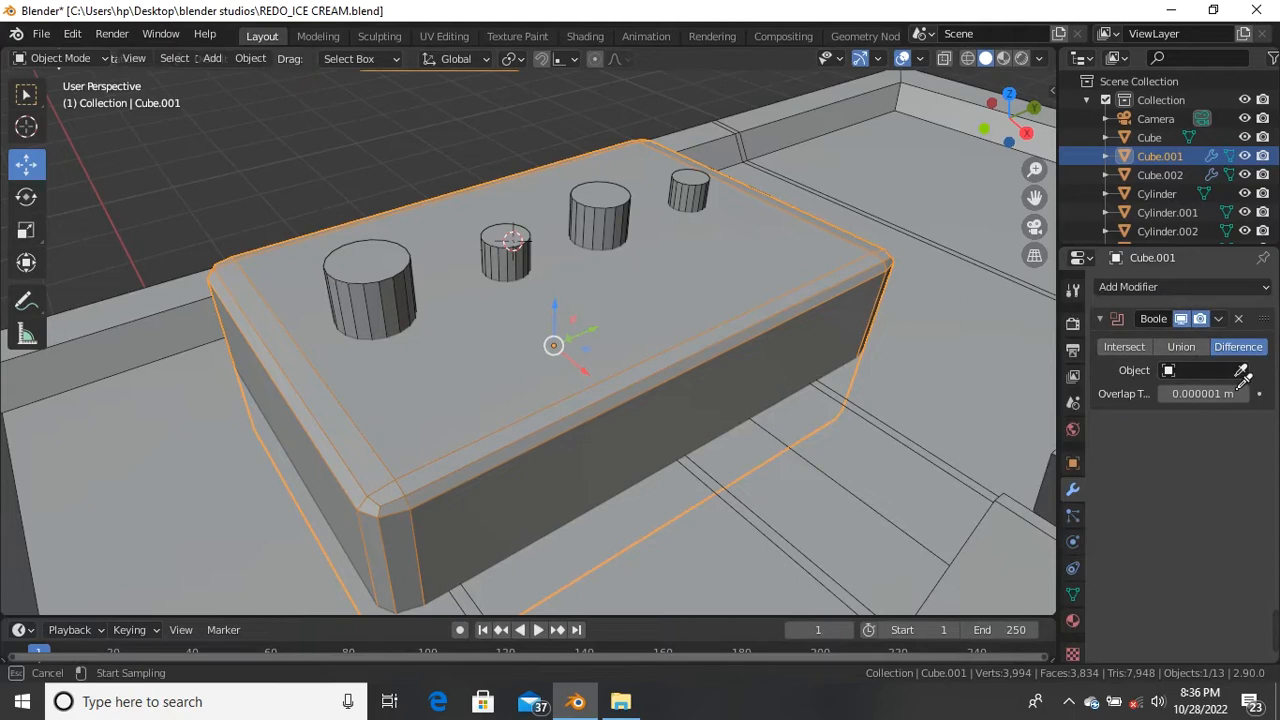
{"action": "left_click", "coordinate": [395, 272]}
{"action": "scroll", "coordinate": [461, 238], "scroll_direction": "up", "scroll_amount": 4}
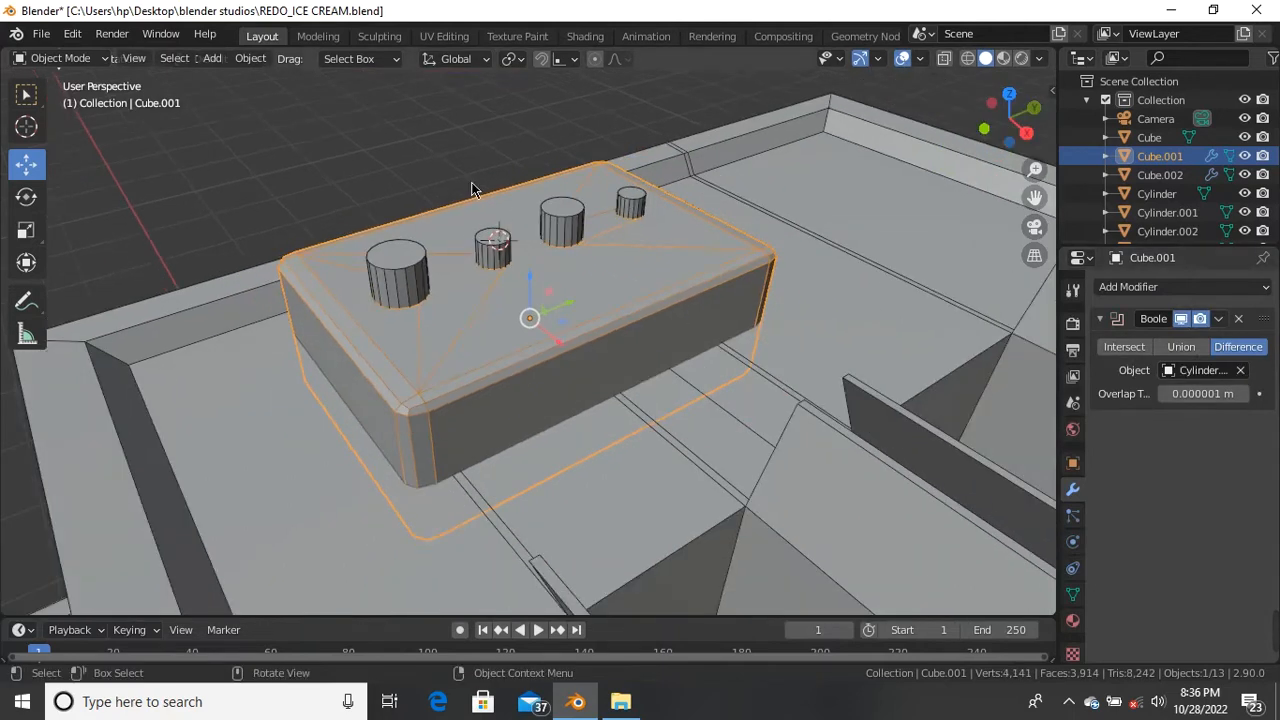
{"action": "middle_click_drag", "start_coordinate": [482, 250], "coordinate": [480, 271]}
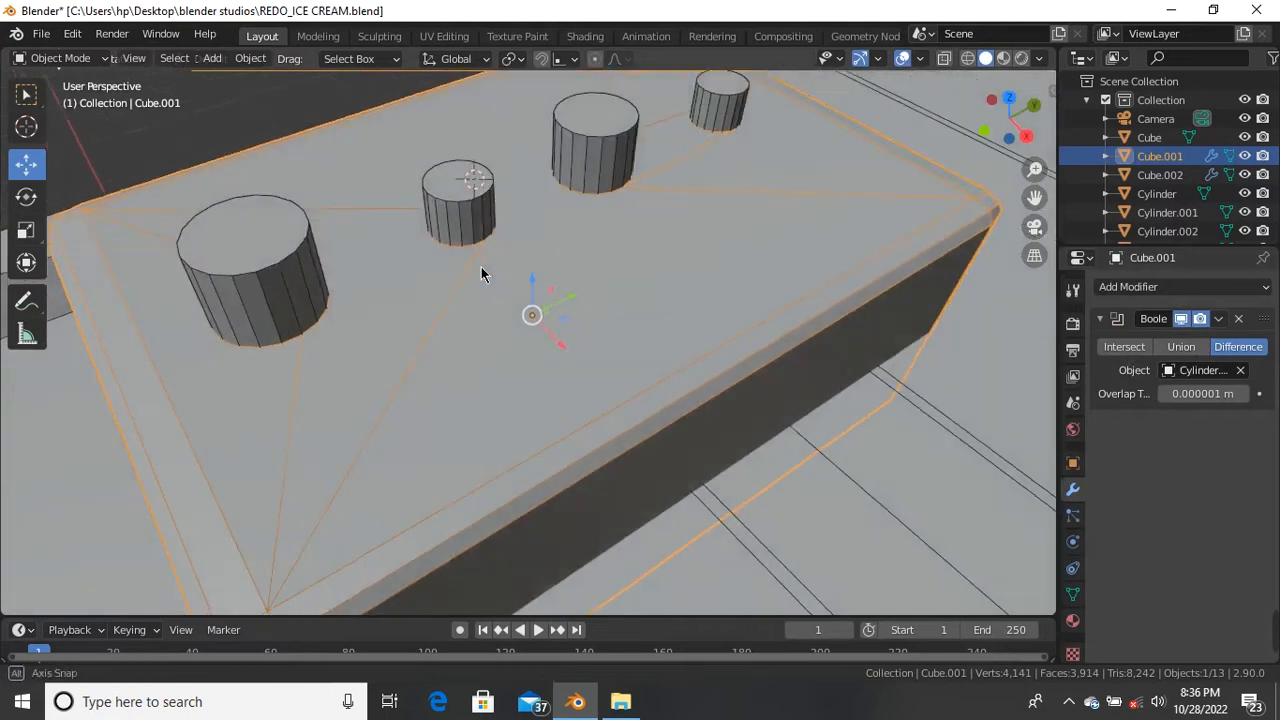
{"action": "middle_click_drag", "start_coordinate": [391, 217], "coordinate": [599, 241]}
{"action": "middle_click_drag", "start_coordinate": [557, 244], "coordinate": [534, 298]}
{"action": "scroll", "coordinate": [440, 281], "scroll_direction": "up", "scroll_amount": 2}
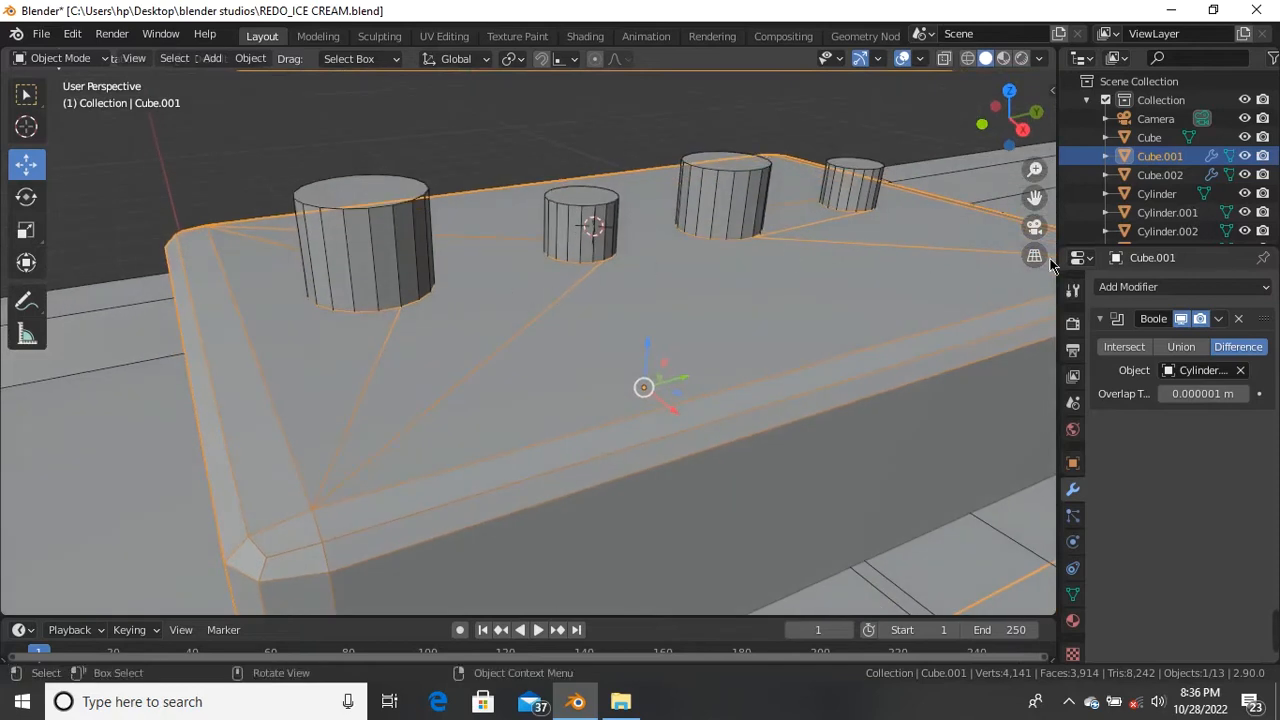
Step: Apply the Boolean modifier to the box mesh and select the cylinder cutters
{"action": "left_click", "coordinate": [1219, 320]}
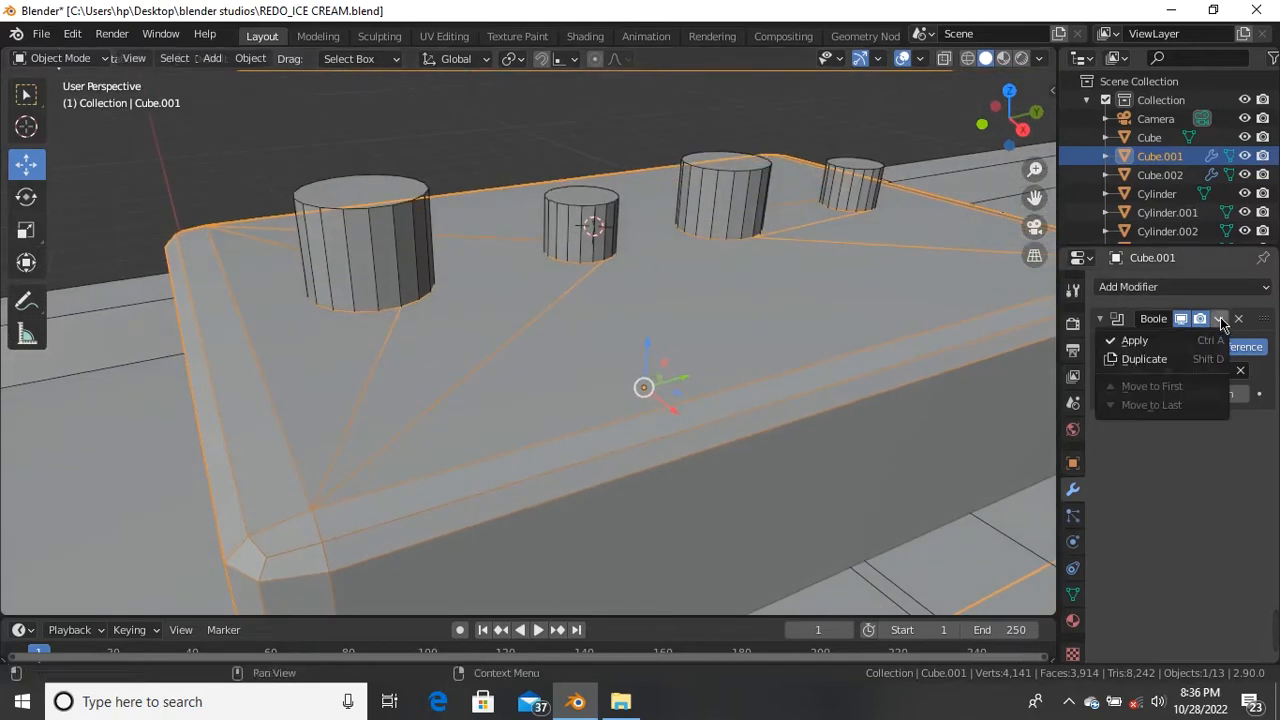
{"action": "left_click", "coordinate": [1157, 345]}
{"action": "scroll", "coordinate": [545, 294], "scroll_direction": "down", "scroll_amount": 2}
{"action": "middle_click_drag", "start_coordinate": [545, 294], "coordinate": [520, 298]}
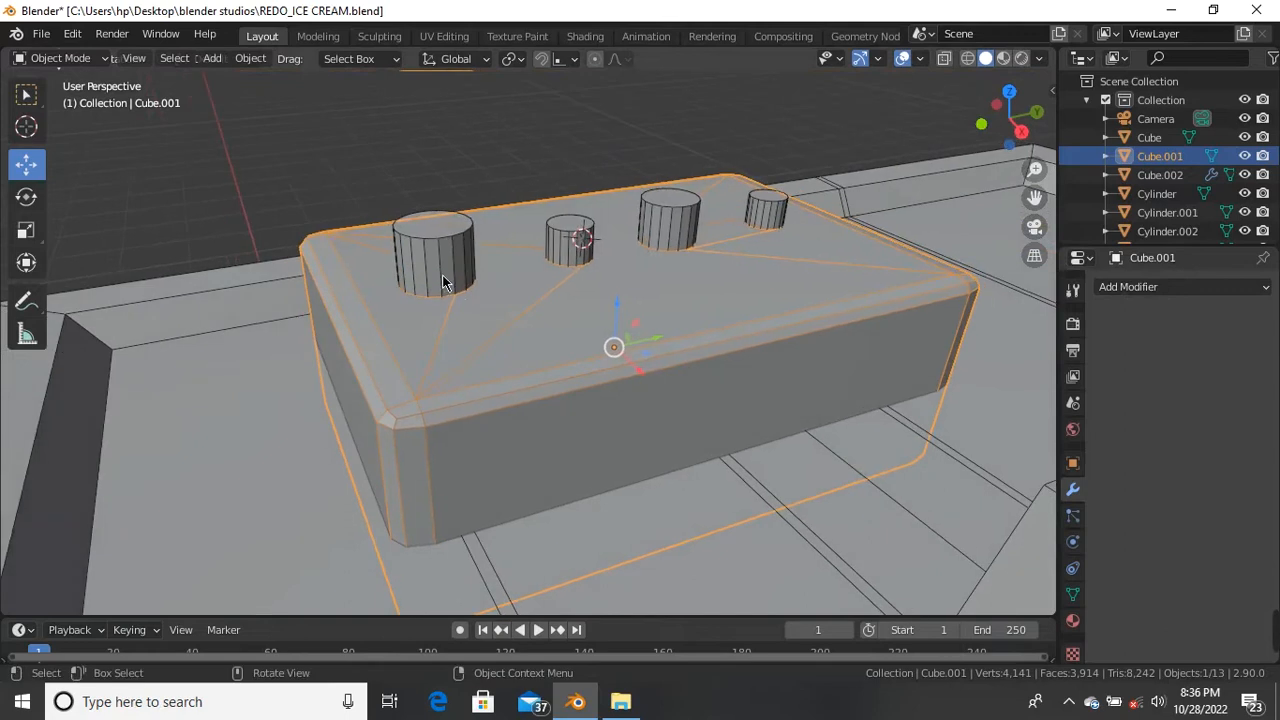
{"action": "left_click", "coordinate": [445, 280]}
Step: Lift the cylinders out of the box top to check the holes, then undo the move
{"action": "scroll", "coordinate": [582, 233], "scroll_direction": "down", "scroll_amount": 3}
{"action": "scroll", "coordinate": [650, 205], "scroll_direction": "up", "scroll_amount": 4}
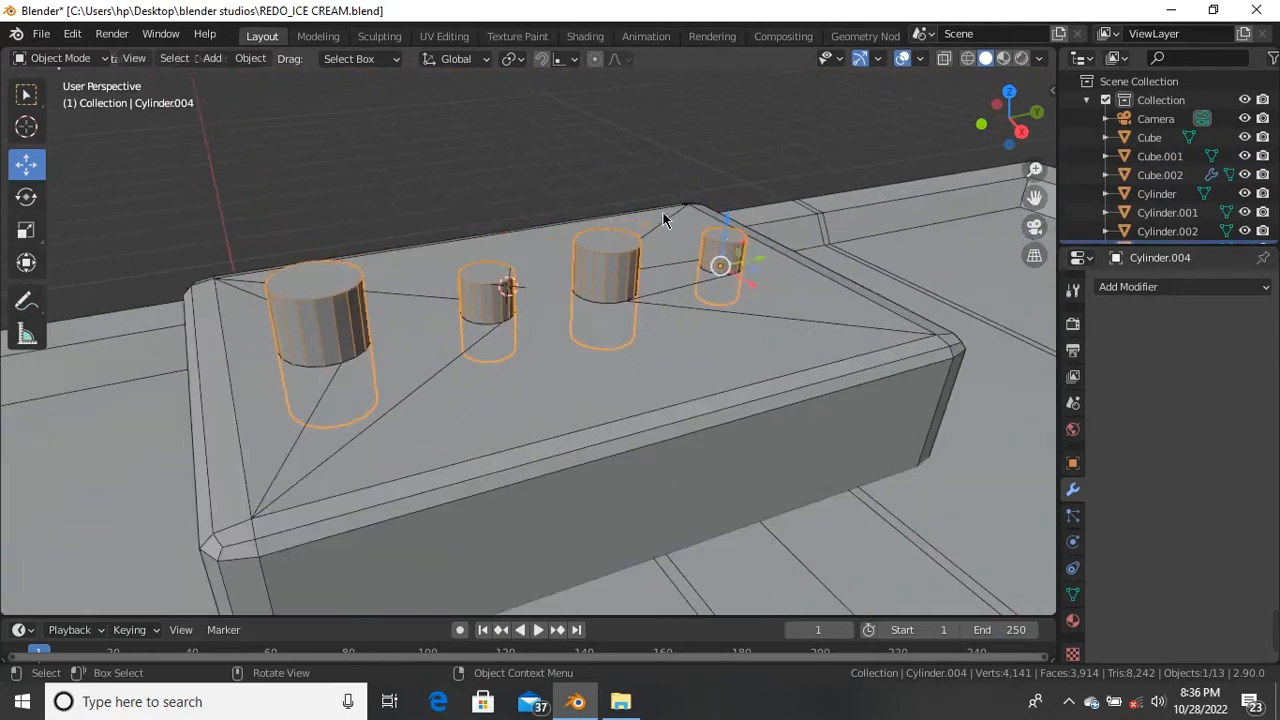
{"action": "left_click_drag", "start_coordinate": [733, 234], "coordinate": [538, 209]}
{"action": "scroll", "coordinate": [538, 212], "scroll_direction": "up", "scroll_amount": 3}
{"action": "scroll", "coordinate": [548, 270], "scroll_direction": "down", "scroll_amount": 2}
{"action": "middle_click_drag", "start_coordinate": [530, 300], "coordinate": [479, 357]}
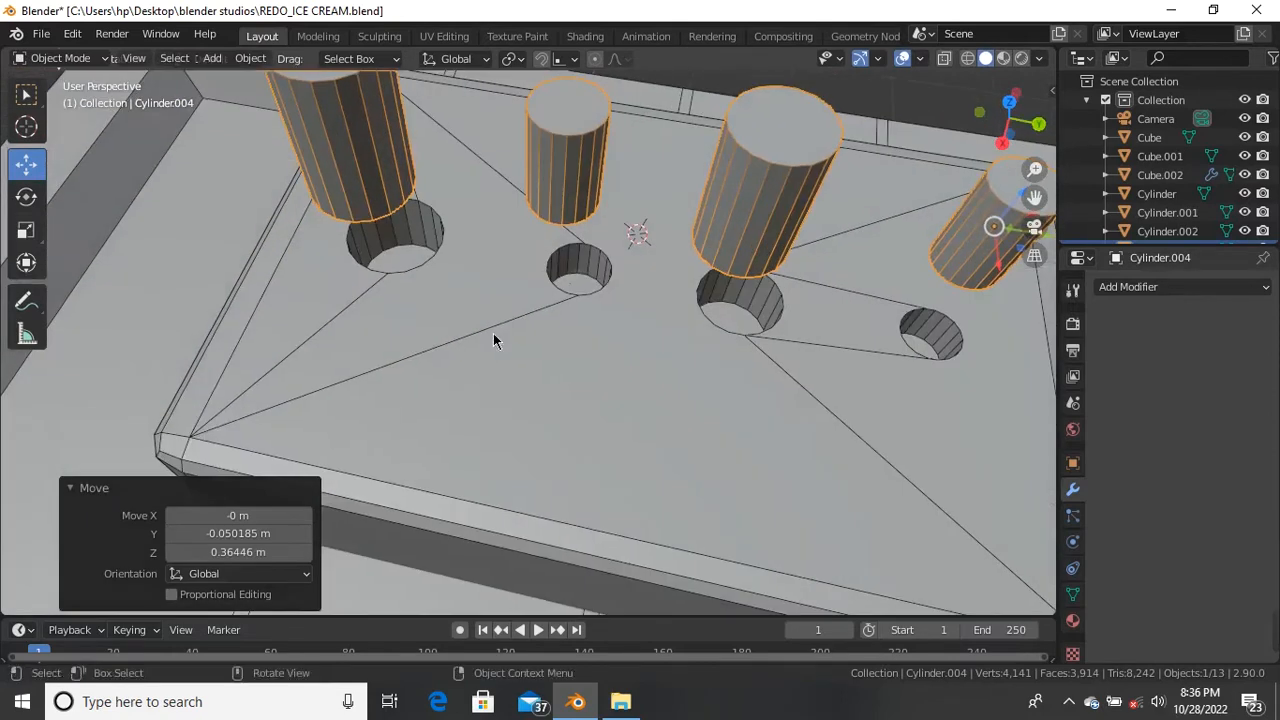
{"action": "scroll", "coordinate": [656, 252], "scroll_direction": "down", "scroll_amount": 4}
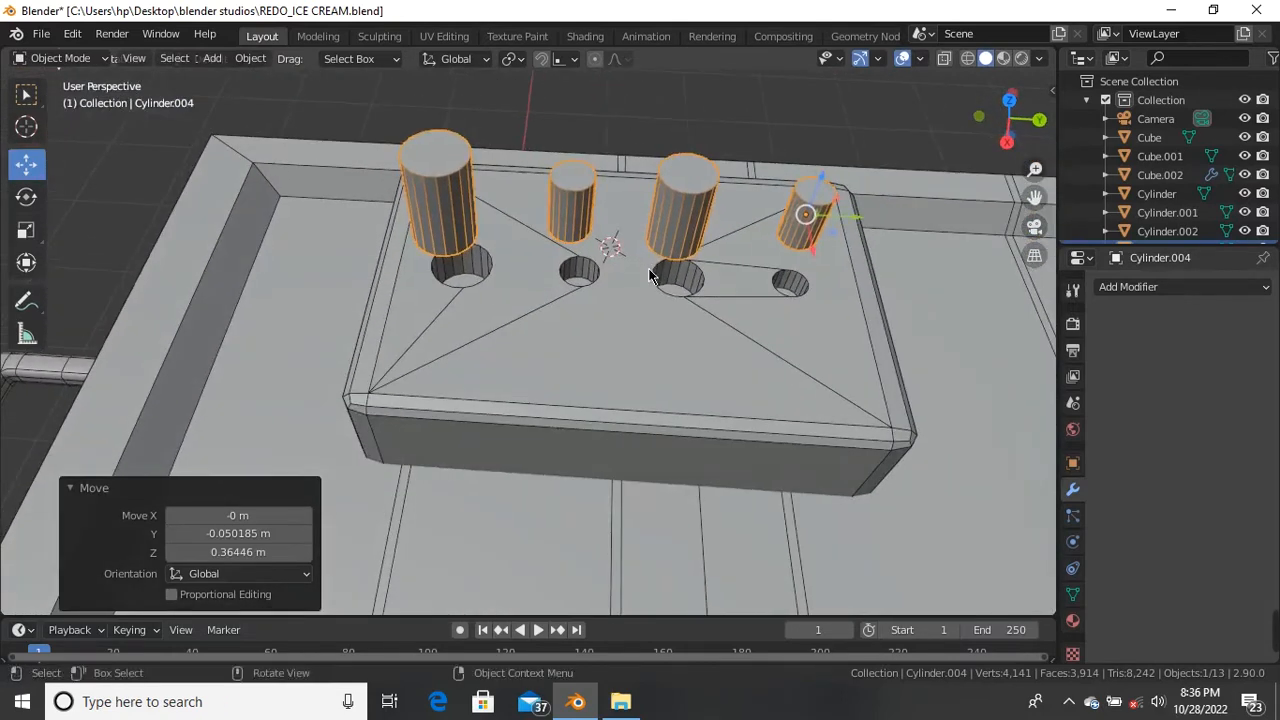
{"action": "key", "text": "ctrl+z"}
Step: Raise the cylinders 0.30 m above the box to inspect the cut holes
{"action": "scroll", "coordinate": [648, 270], "scroll_direction": "up", "scroll_amount": 3}
{"action": "scroll", "coordinate": [646, 280], "scroll_direction": "down", "scroll_amount": 3}
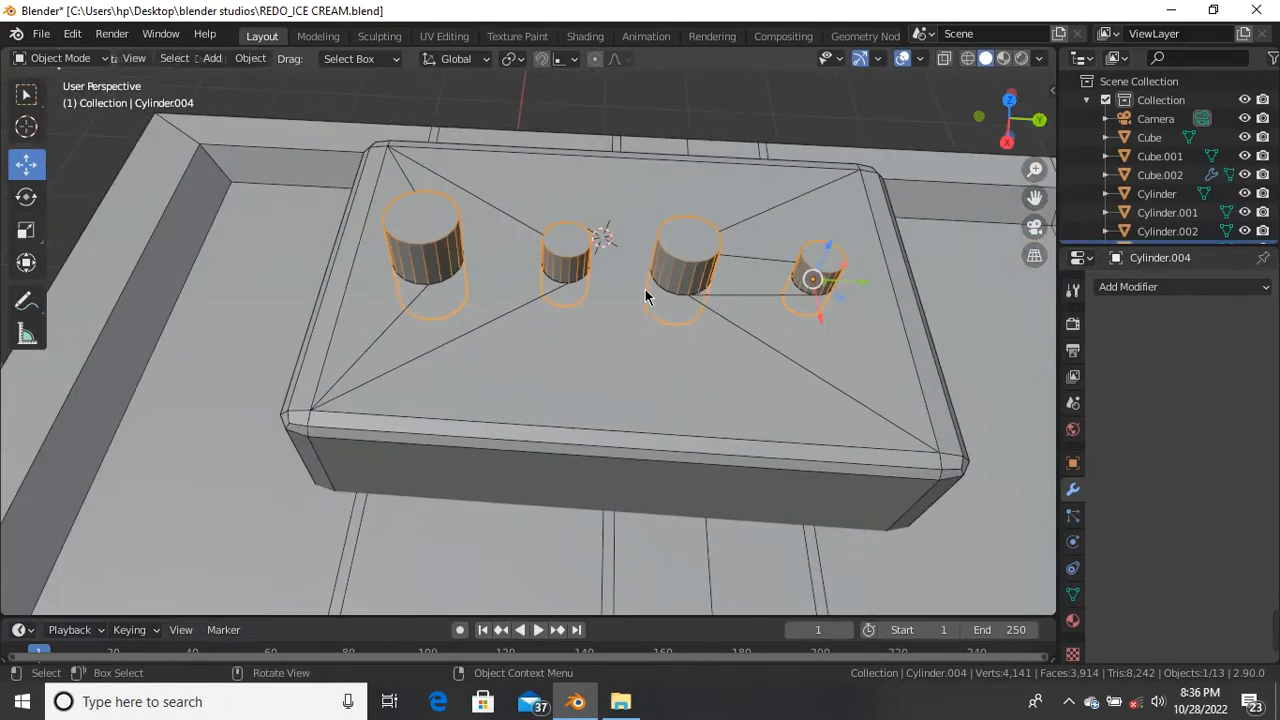
{"action": "middle_click_drag", "start_coordinate": [646, 285], "coordinate": [653, 257]}
{"action": "scroll", "coordinate": [653, 257], "scroll_direction": "up", "scroll_amount": 3}
{"action": "scroll", "coordinate": [709, 260], "scroll_direction": "down", "scroll_amount": 2}
{"action": "left_click_drag", "start_coordinate": [836, 246], "coordinate": [868, 160]}
{"action": "scroll", "coordinate": [482, 265], "scroll_direction": "up", "scroll_amount": 3}
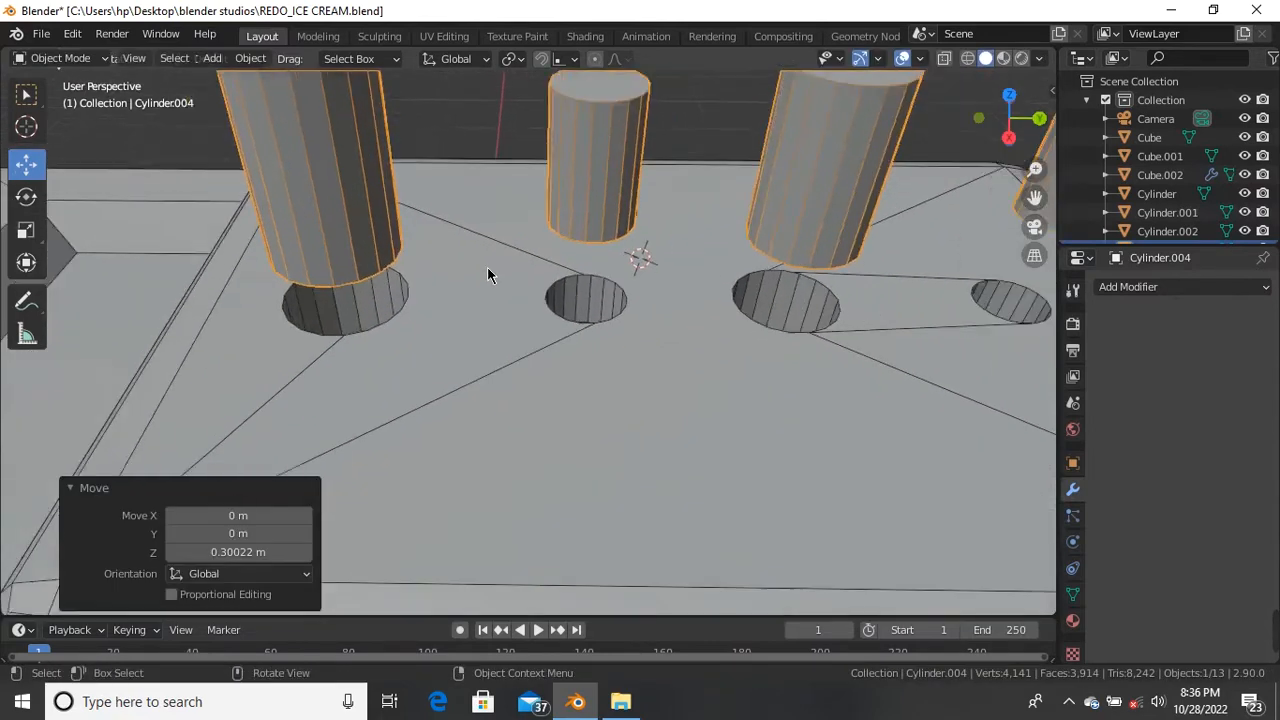
{"action": "scroll", "coordinate": [487, 263], "scroll_direction": "down", "scroll_amount": 5}
{"action": "scroll", "coordinate": [537, 219], "scroll_direction": "up", "scroll_amount": 2}
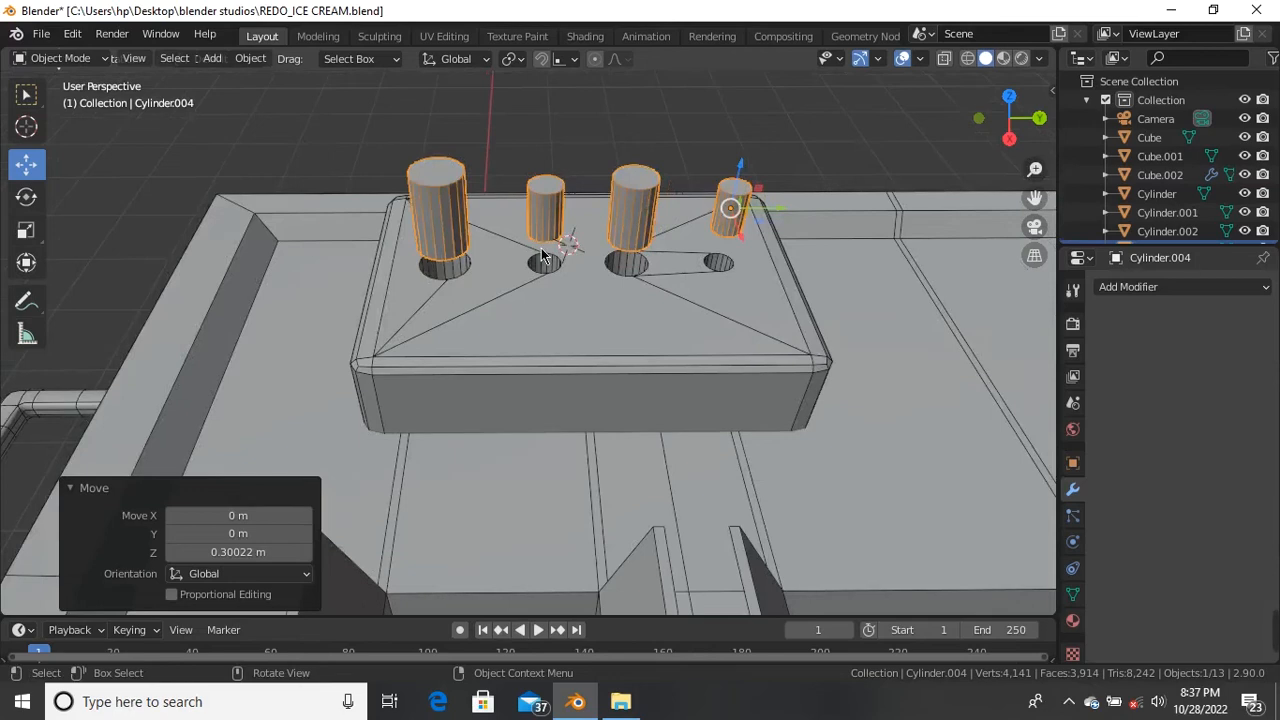
Step: Delete the cylinder cutter object, leaving the top box with four holes
{"action": "key", "text": "Tab"}
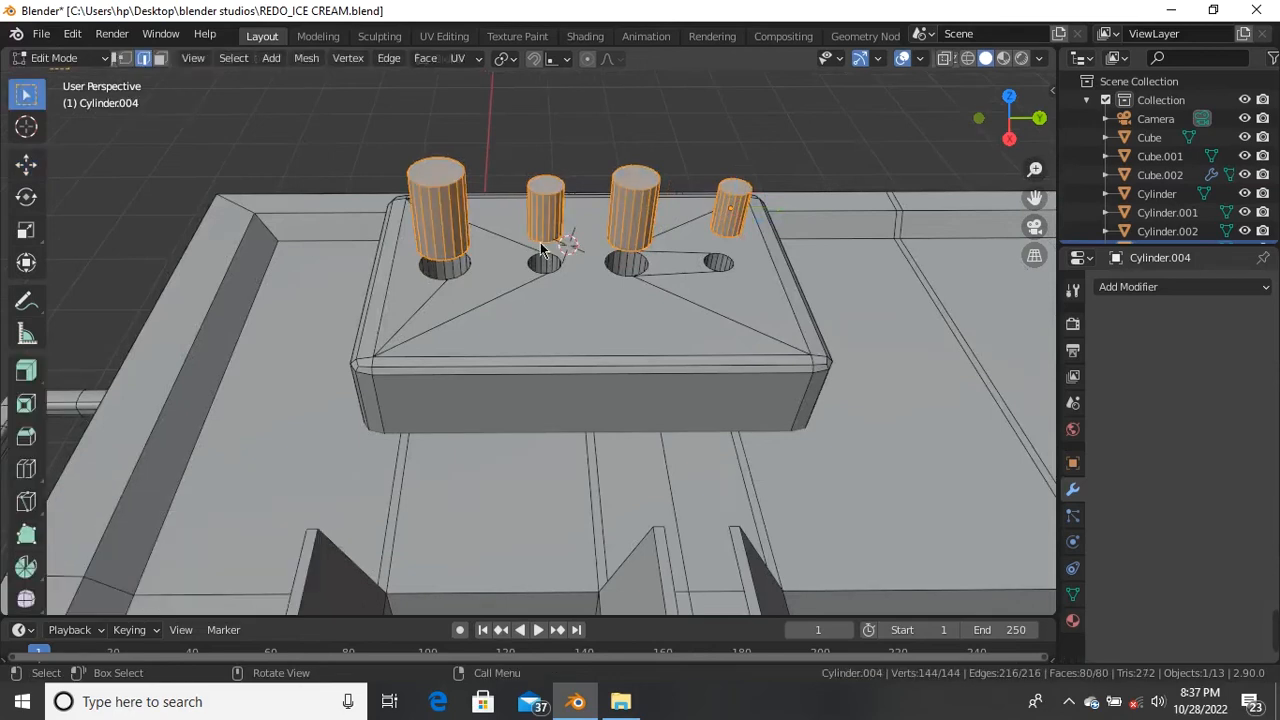
{"action": "key", "text": "Tab"}
{"action": "scroll", "coordinate": [512, 207], "scroll_direction": "up", "scroll_amount": 2}
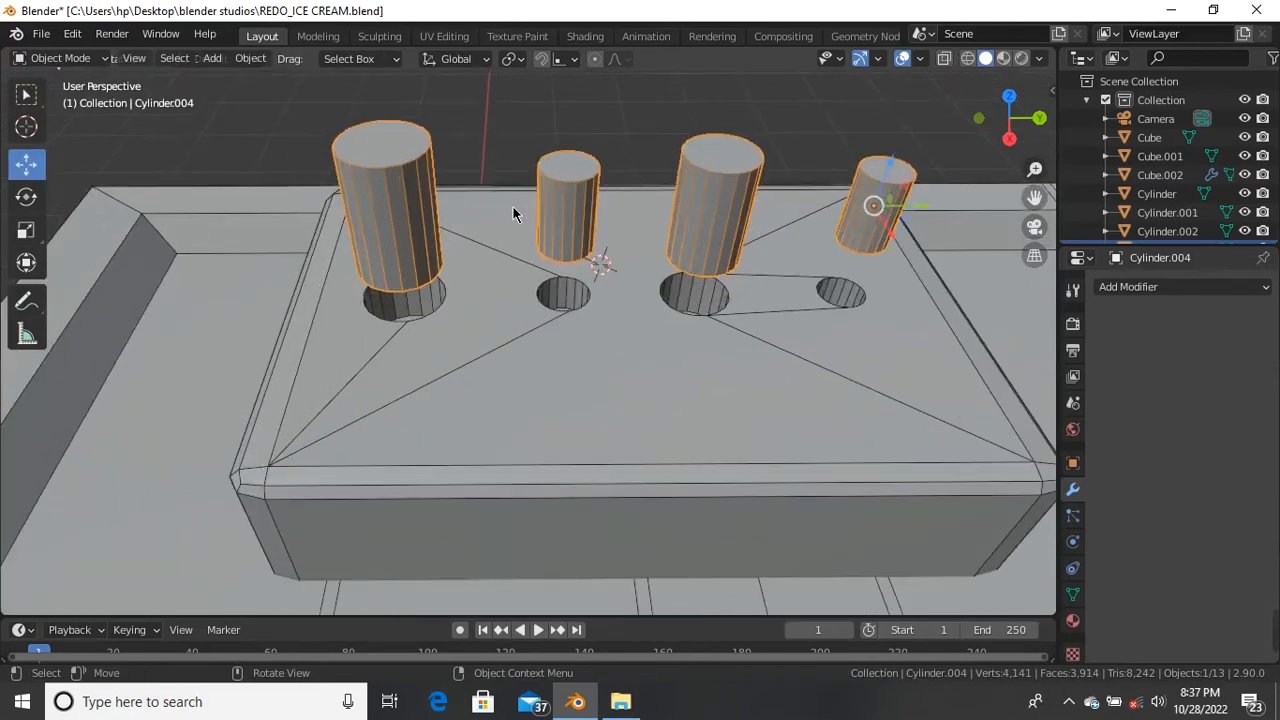
{"action": "key", "text": "Tab"}
{"action": "key", "text": "Tab"}
{"action": "key", "text": "Delete"}
{"action": "scroll", "coordinate": [524, 210], "scroll_direction": "down", "scroll_amount": 3}
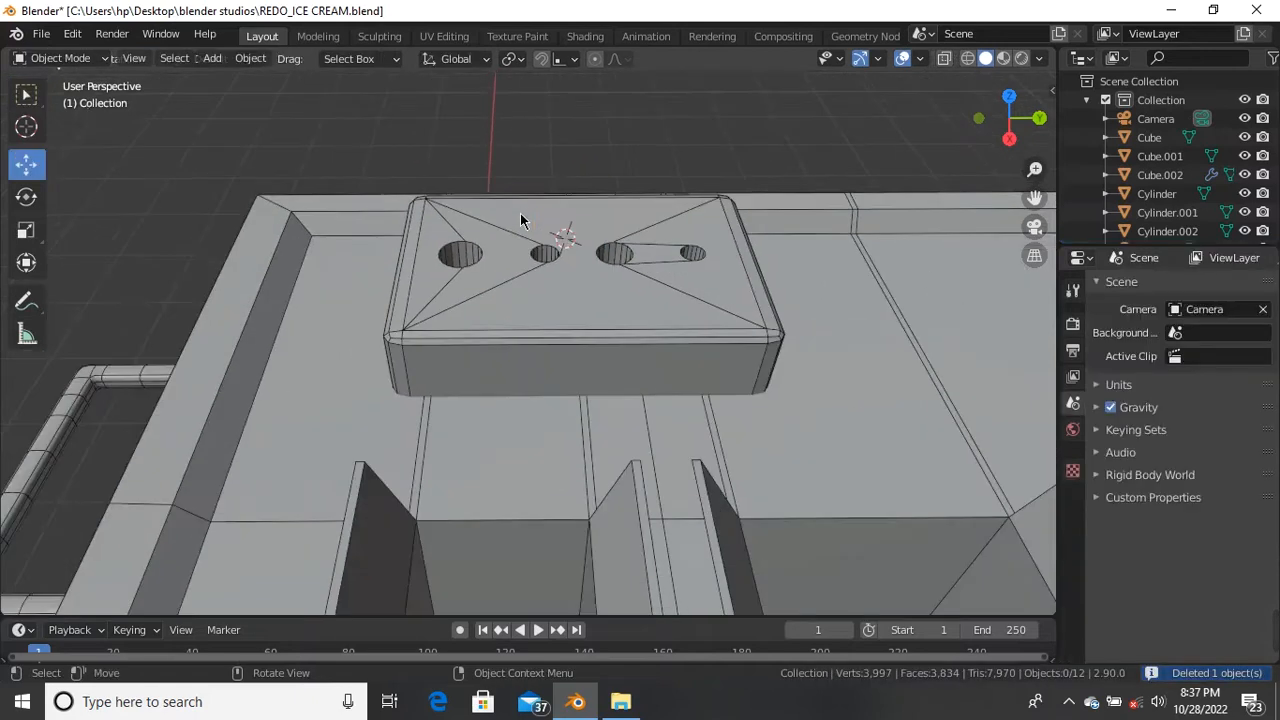
{"action": "scroll", "coordinate": [540, 270], "scroll_direction": "up", "scroll_amount": 2}
{"action": "middle_click_drag", "start_coordinate": [542, 289], "coordinate": [363, 200]}
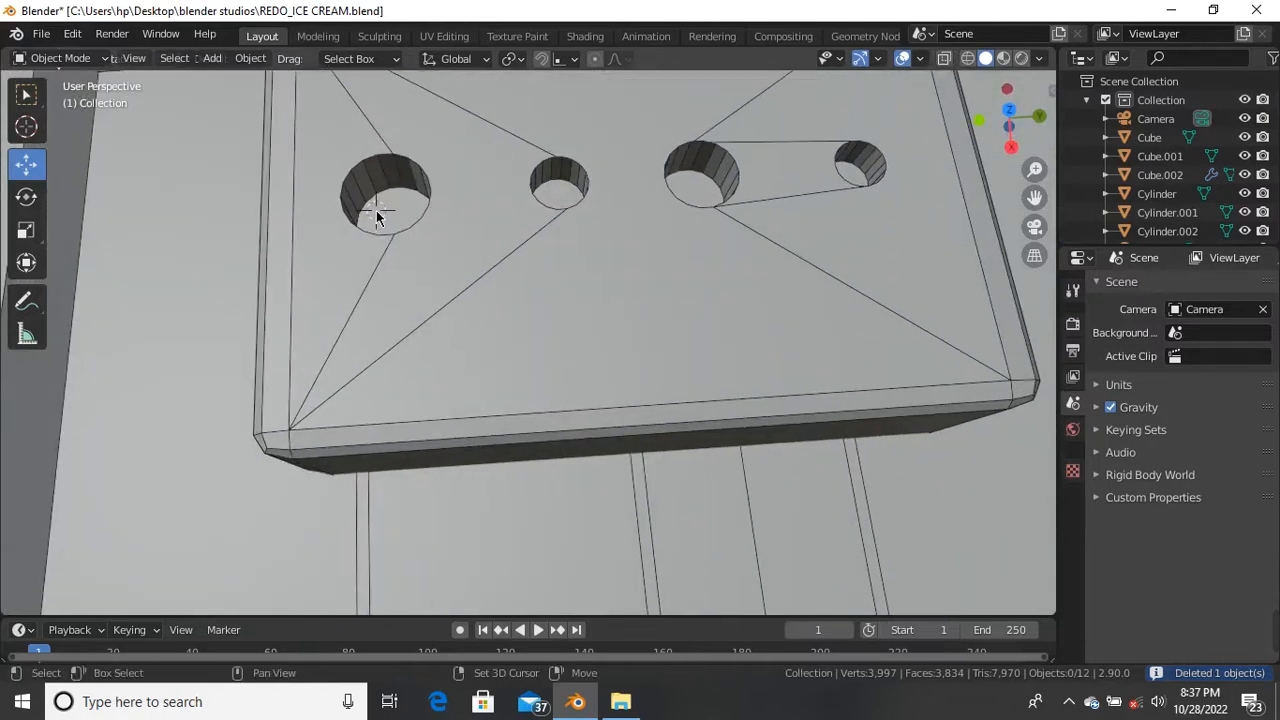
Step: Add a new cylinder mesh with 25 vertices
{"action": "key", "text": "shift+a"}
{"action": "mouse_move", "coordinate": [402, 254]}
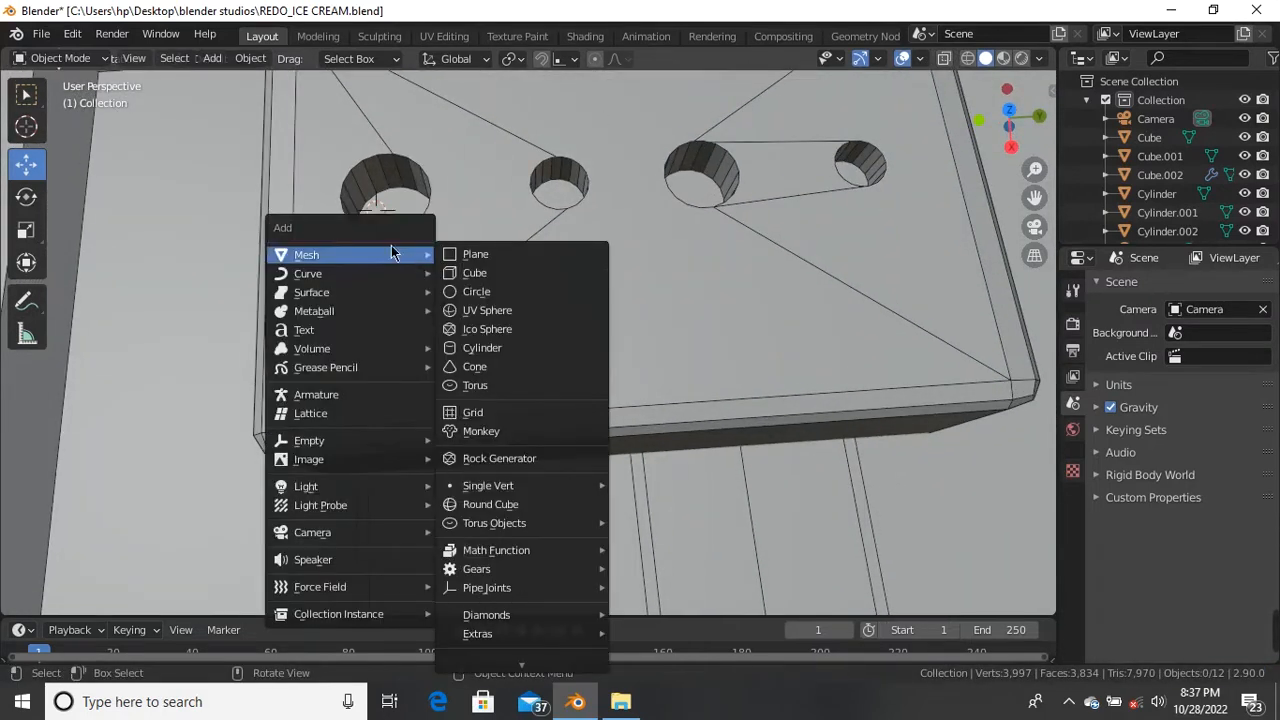
{"action": "left_click", "coordinate": [483, 347]}
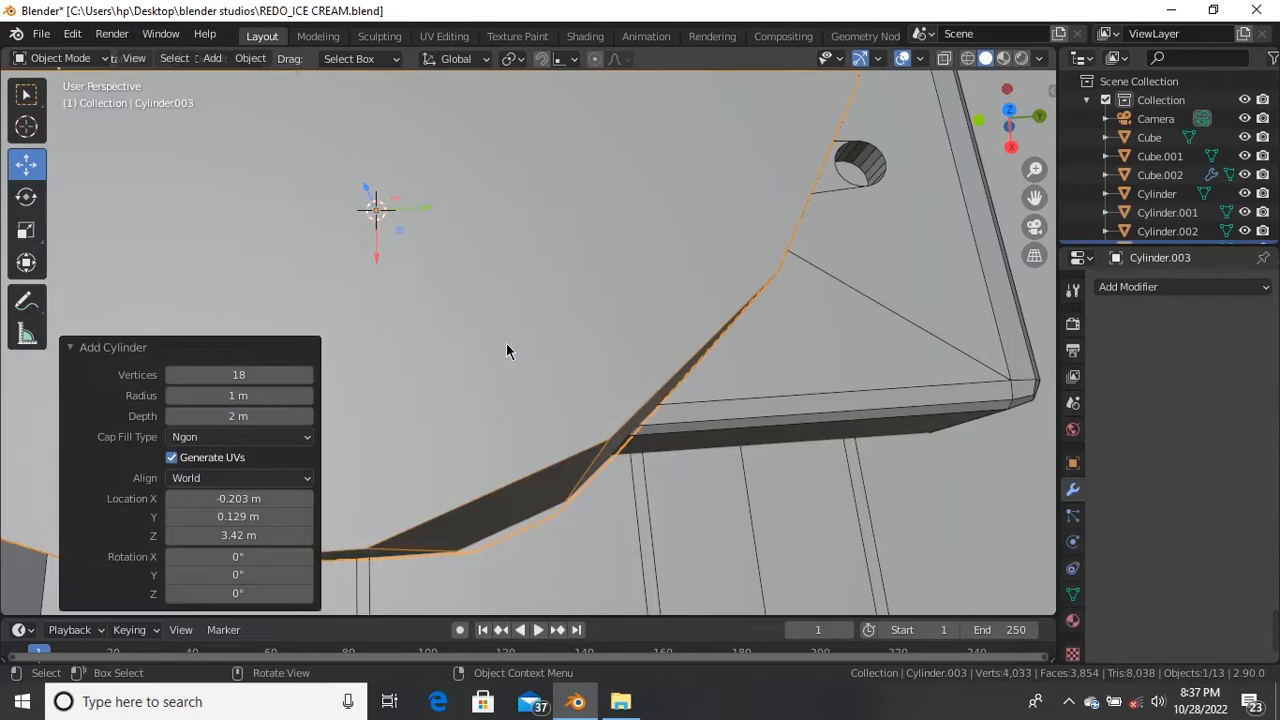
{"action": "left_click", "coordinate": [245, 375]}
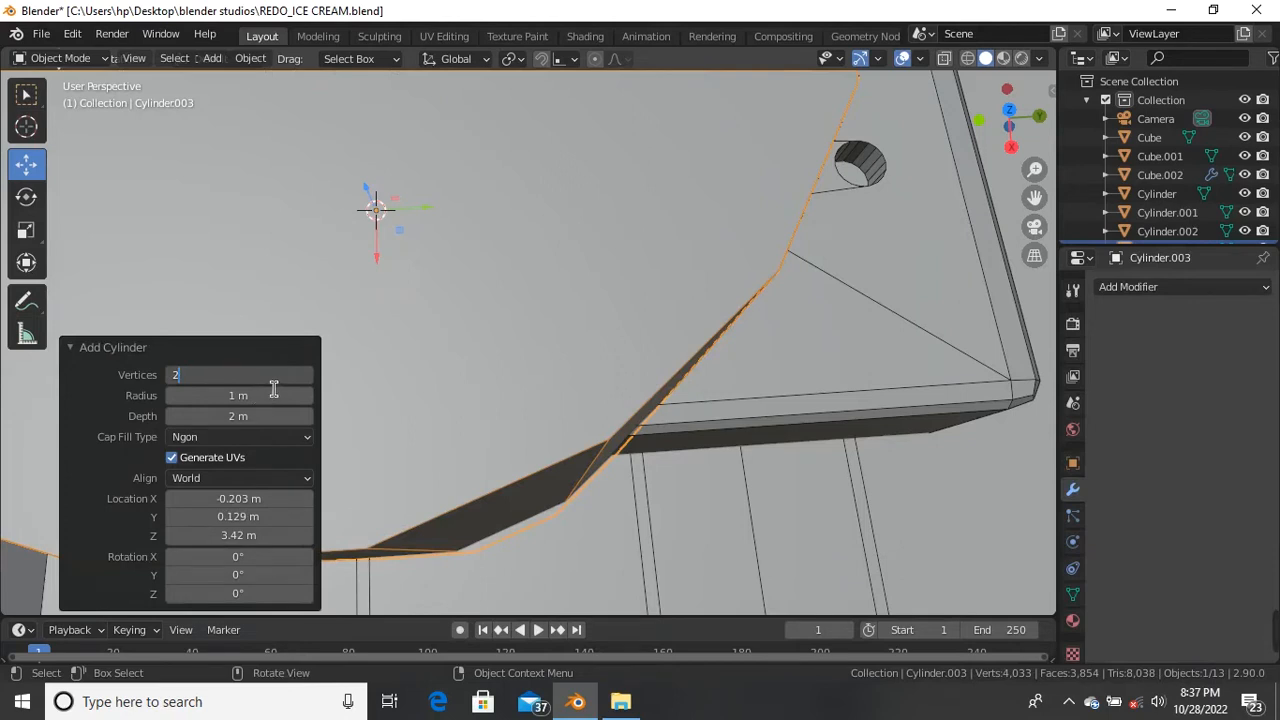
{"action": "key", "text": "Return"}
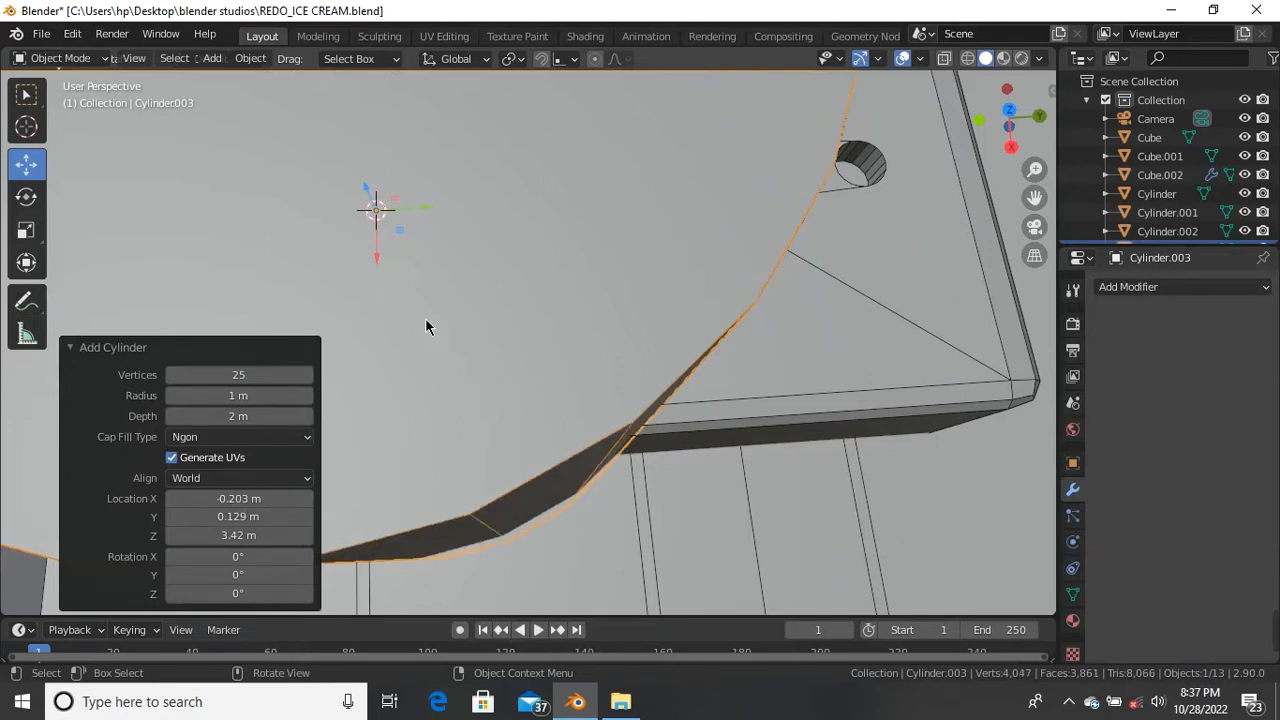
Step: Shrink the cylinder to 0.194, raise it above the box along Z, then scale it to 0.626
{"action": "key", "text": "s"}
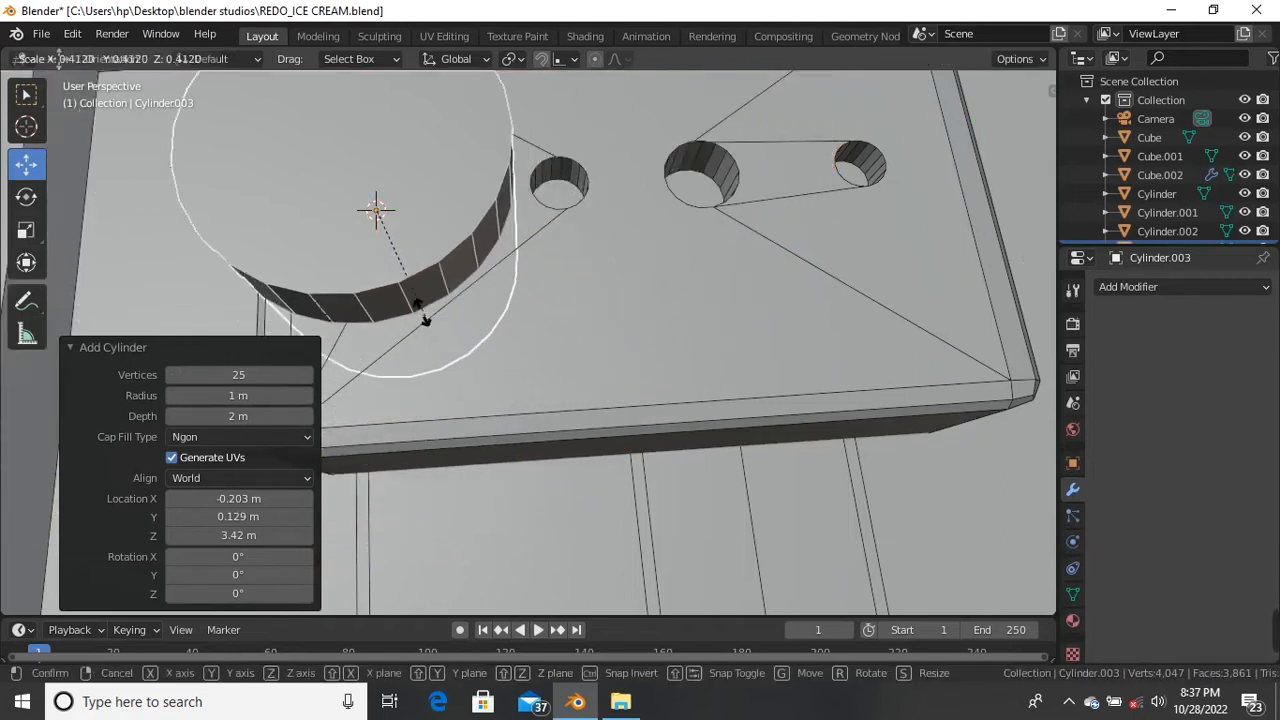
{"action": "left_click", "coordinate": [378, 262]}
{"action": "middle_click_drag", "start_coordinate": [330, 236], "coordinate": [406, 274]}
{"action": "scroll", "coordinate": [420, 260], "scroll_direction": "up", "scroll_amount": 3}
{"action": "key", "text": "g"}
{"action": "key", "text": "z"}
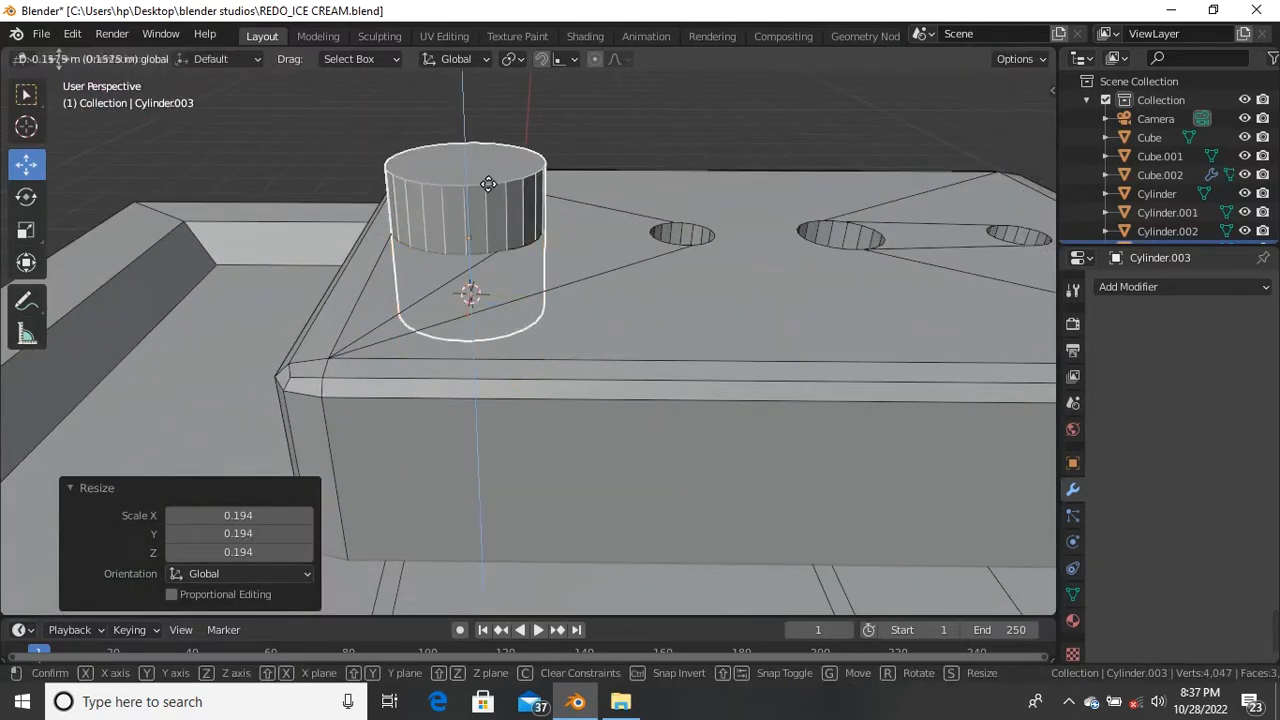
{"action": "left_click", "coordinate": [491, 134]}
{"action": "middle_click_drag", "start_coordinate": [491, 134], "coordinate": [538, 292]}
{"action": "key", "text": "s"}
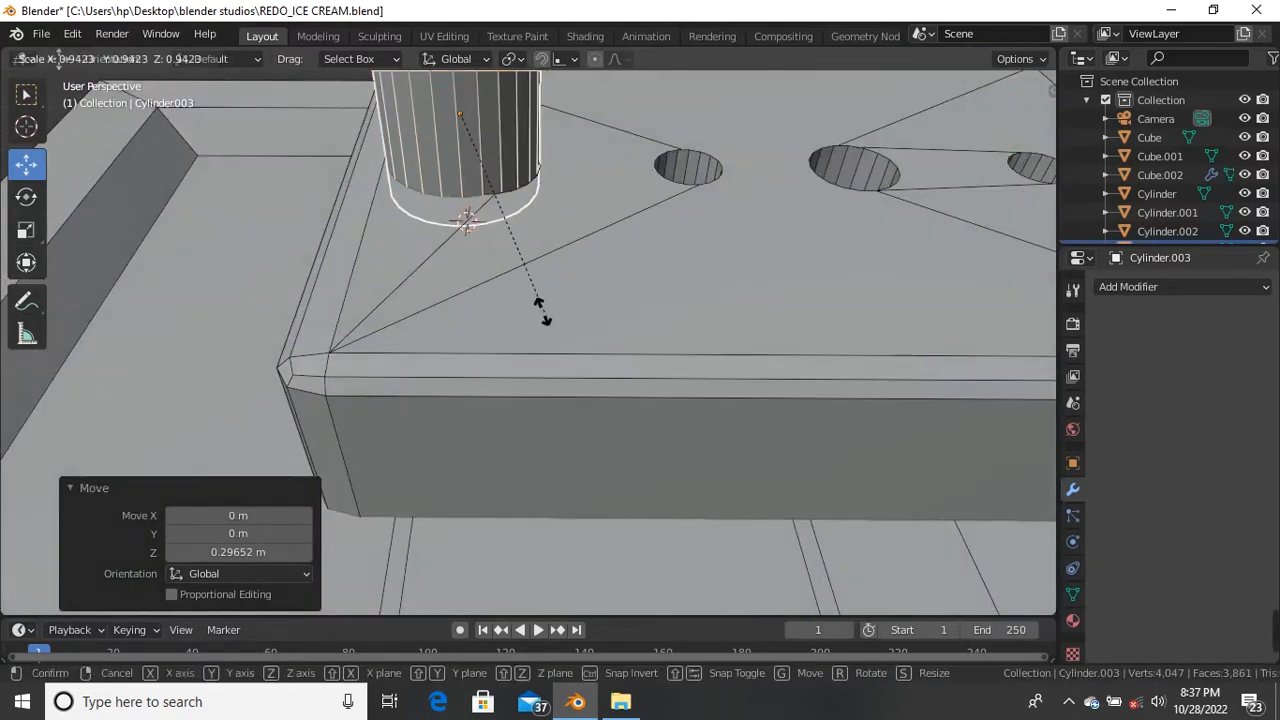
{"action": "left_click", "coordinate": [486, 229]}
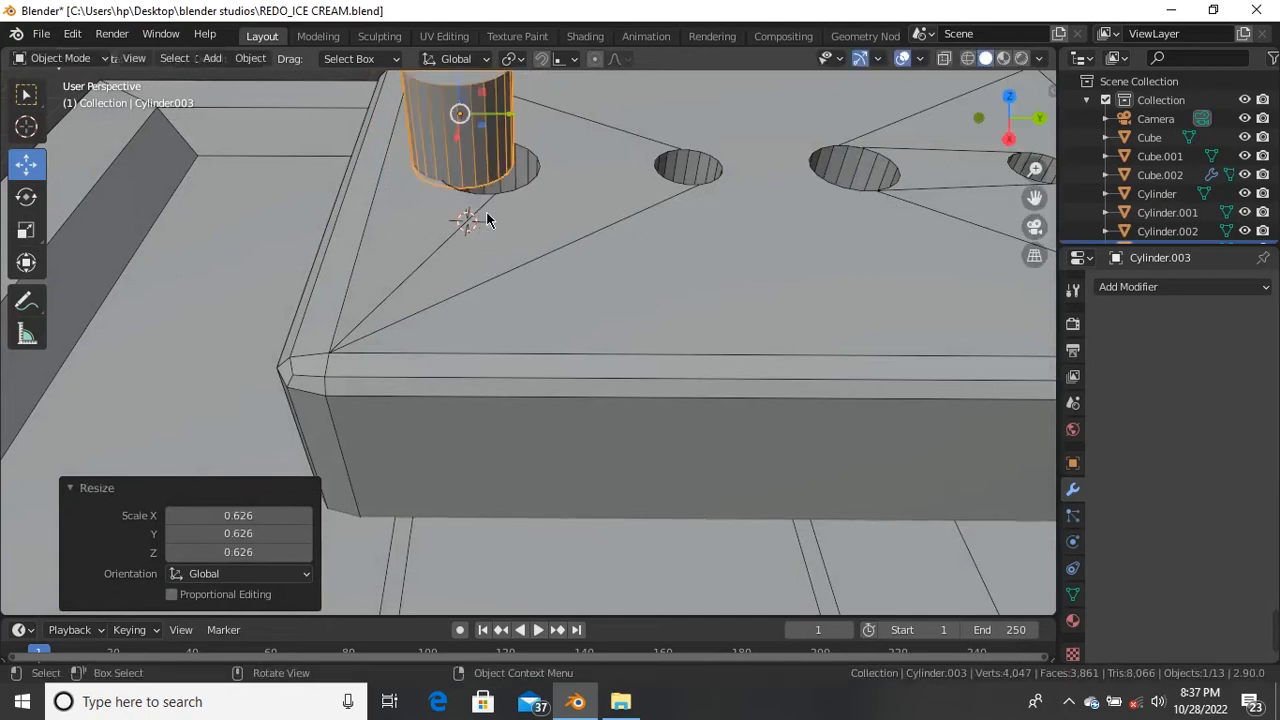
Step: Move the cylinder into the left hole, nudging it 0.009214 m in Y
{"action": "scroll", "coordinate": [476, 287], "scroll_direction": "down", "scroll_amount": 2}
{"action": "scroll", "coordinate": [458, 234], "scroll_direction": "up", "scroll_amount": 3}
{"action": "scroll", "coordinate": [458, 236], "scroll_direction": "down", "scroll_amount": 3}
{"action": "scroll", "coordinate": [467, 166], "scroll_direction": "up", "scroll_amount": 4}
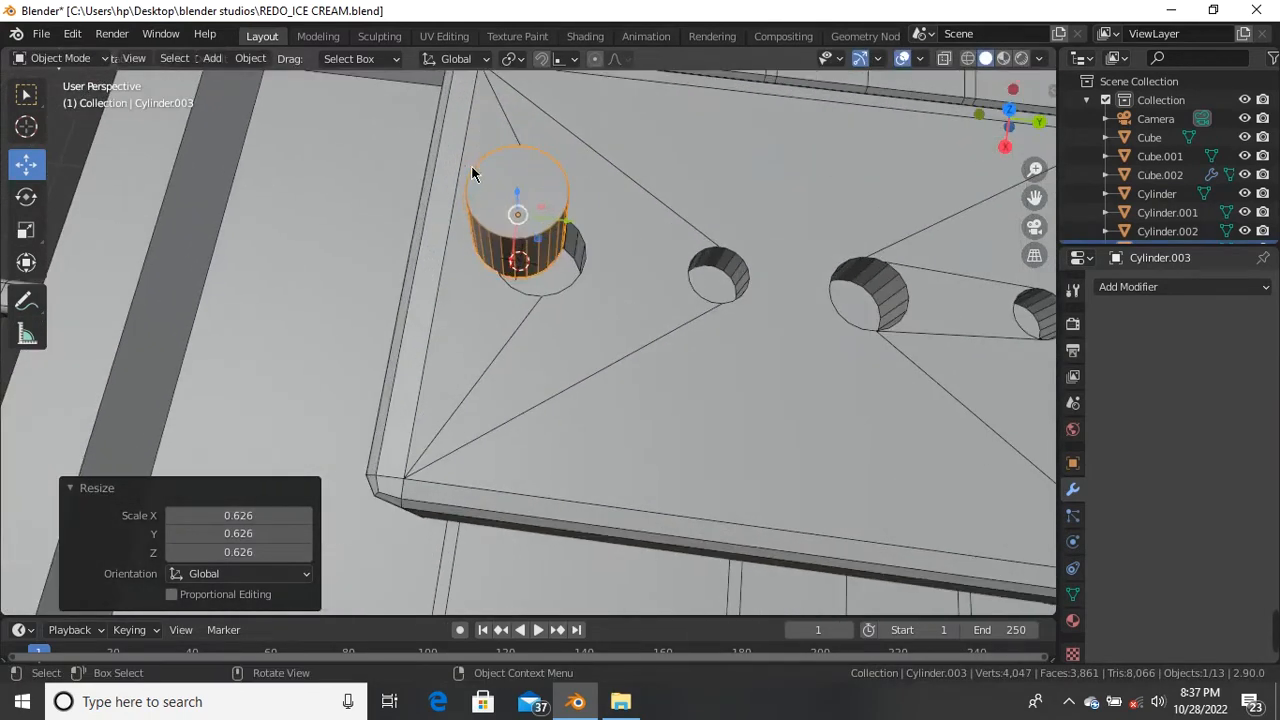
{"action": "key", "text": "g"}
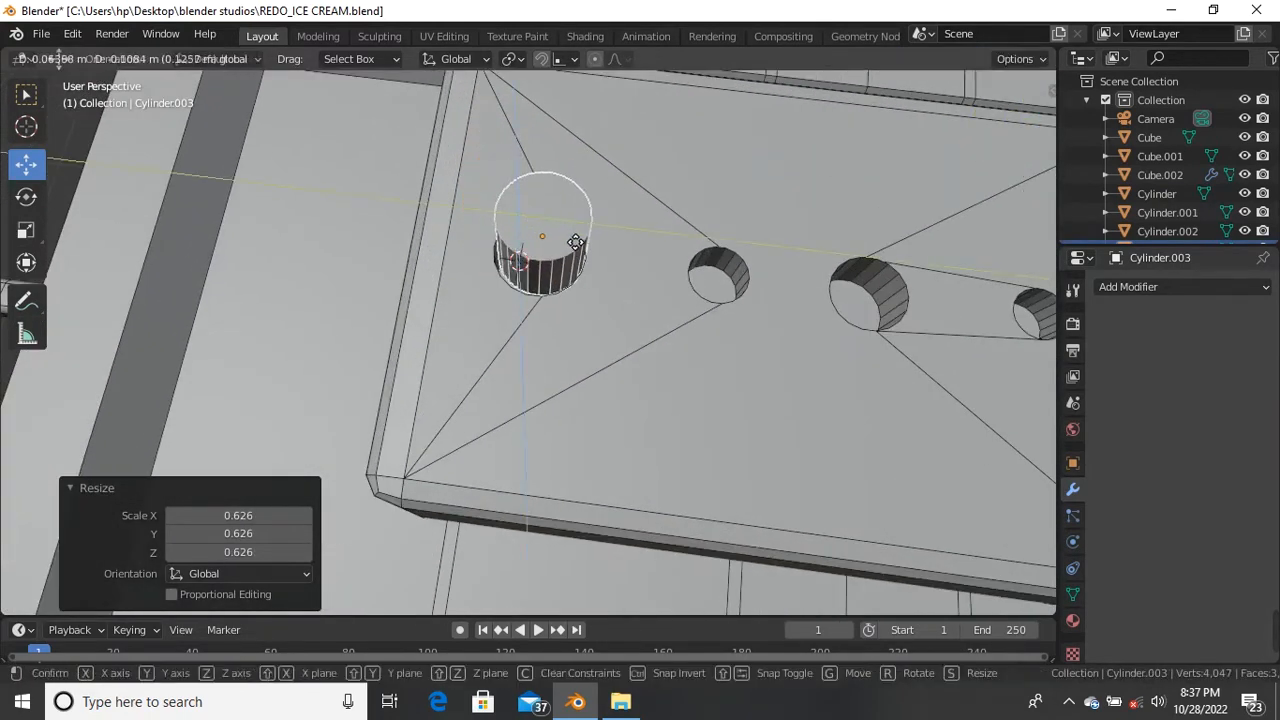
{"action": "left_click", "coordinate": [573, 242]}
{"action": "middle_click_drag", "start_coordinate": [573, 242], "coordinate": [508, 283]}
{"action": "left_click_drag", "start_coordinate": [528, 268], "coordinate": [563, 280]}
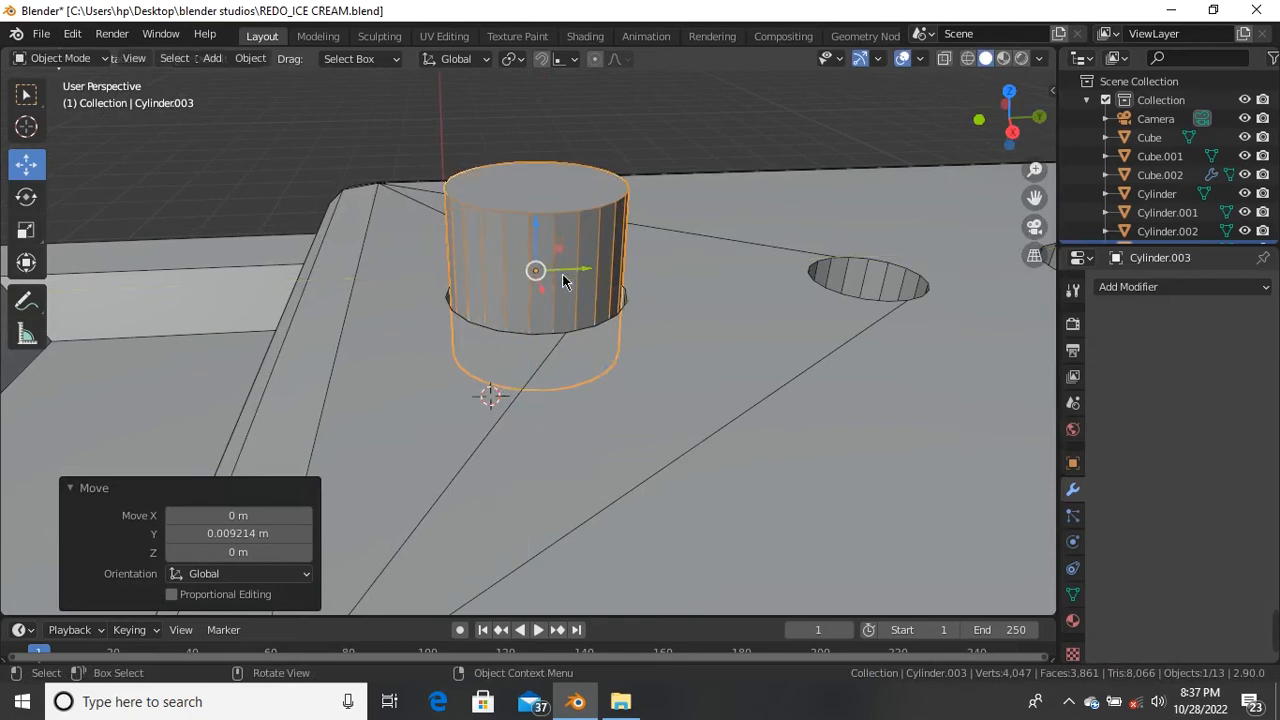
Step: Hide every object except the new cylinder
{"action": "scroll", "coordinate": [521, 293], "scroll_direction": "down", "scroll_amount": 3}
{"action": "key", "text": "shift"}
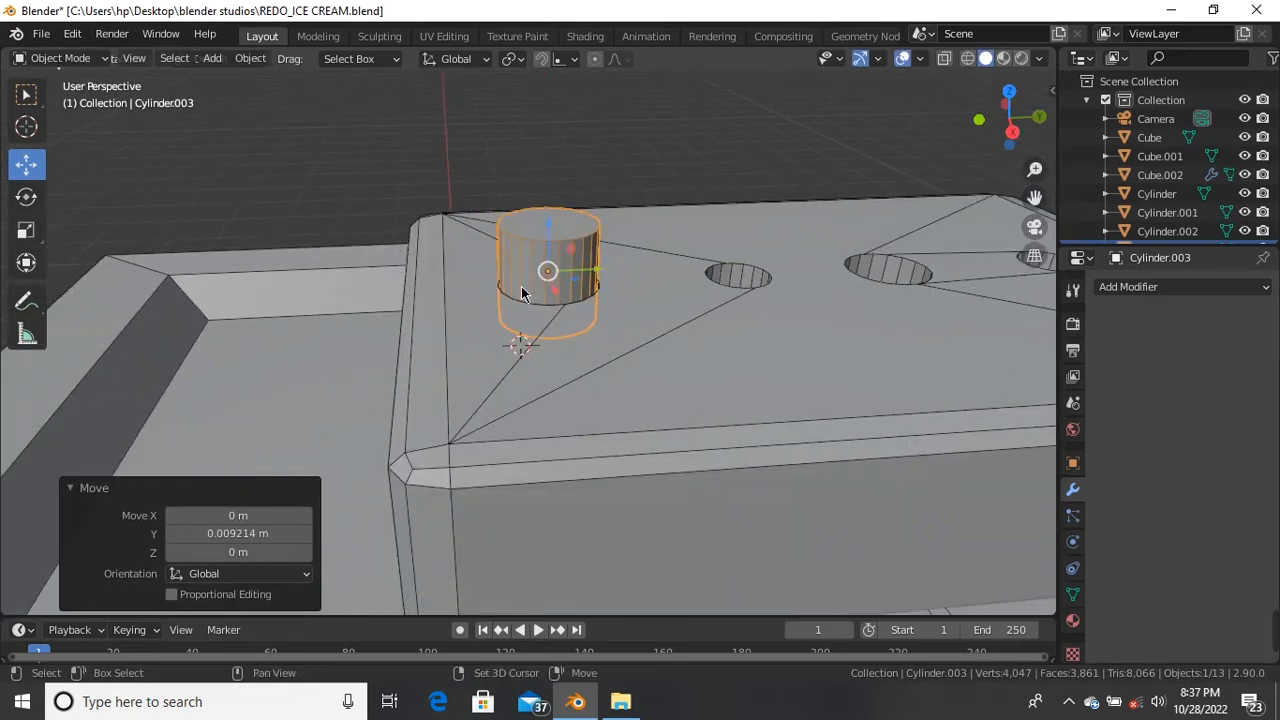
{"action": "key", "text": "shift+h"}
Step: From a side view, enter vertex Edit Mode with X-ray and box-select the cylinder's bottom ring
{"action": "scroll", "coordinate": [526, 300], "scroll_direction": "down", "scroll_amount": 3}
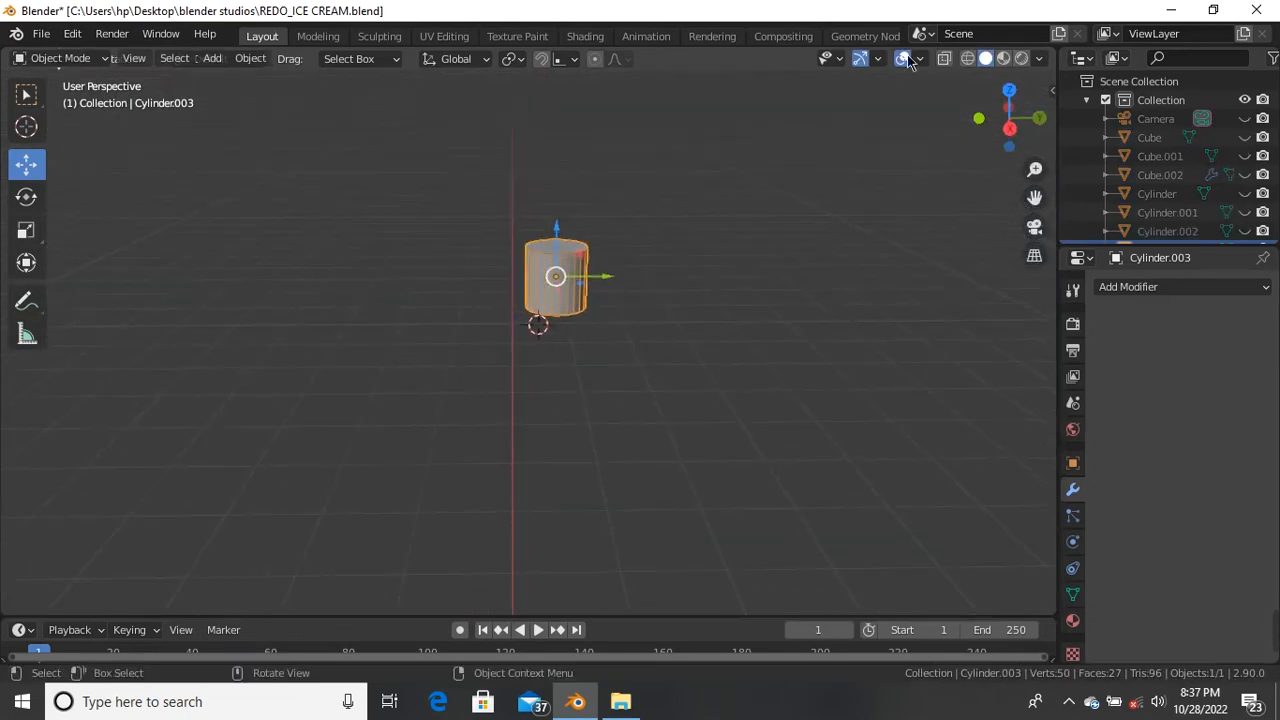
{"action": "middle_click_drag", "start_coordinate": [603, 289], "coordinate": [722, 279], "text": "alt"}
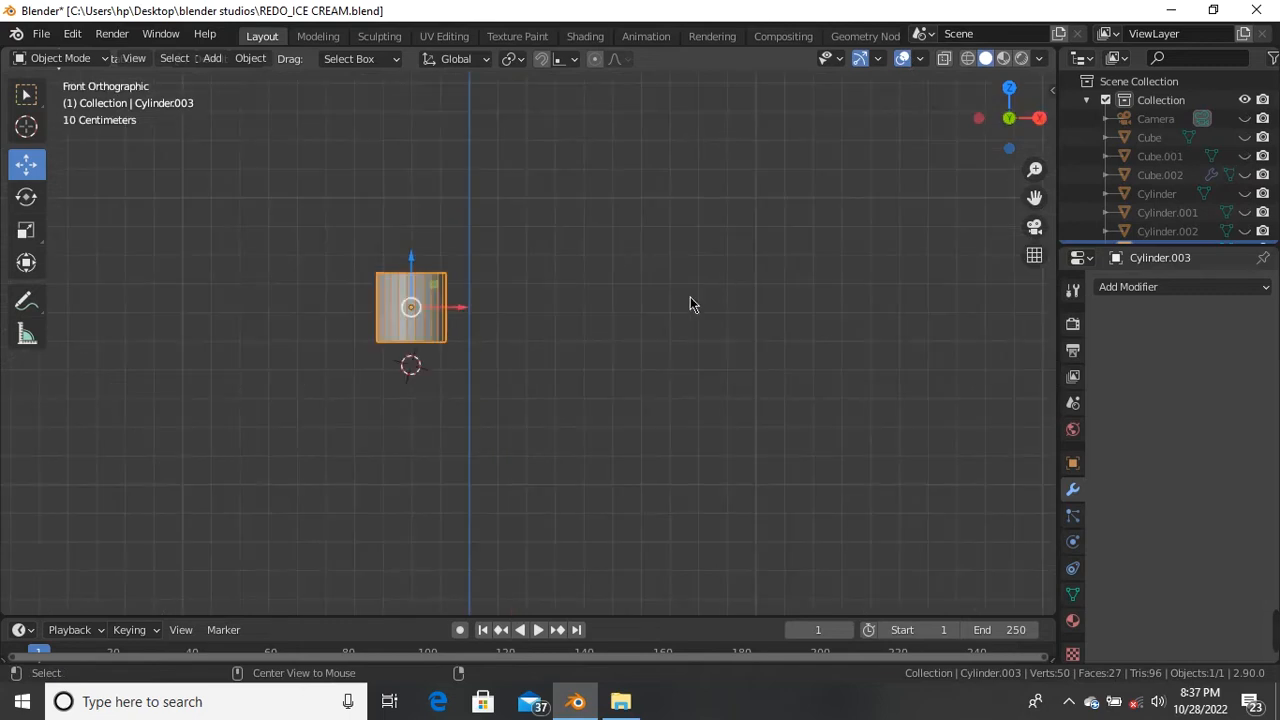
{"action": "middle_click_drag", "start_coordinate": [487, 307], "coordinate": [354, 277], "text": "alt"}
{"action": "scroll", "coordinate": [557, 297], "scroll_direction": "up", "scroll_amount": 8}
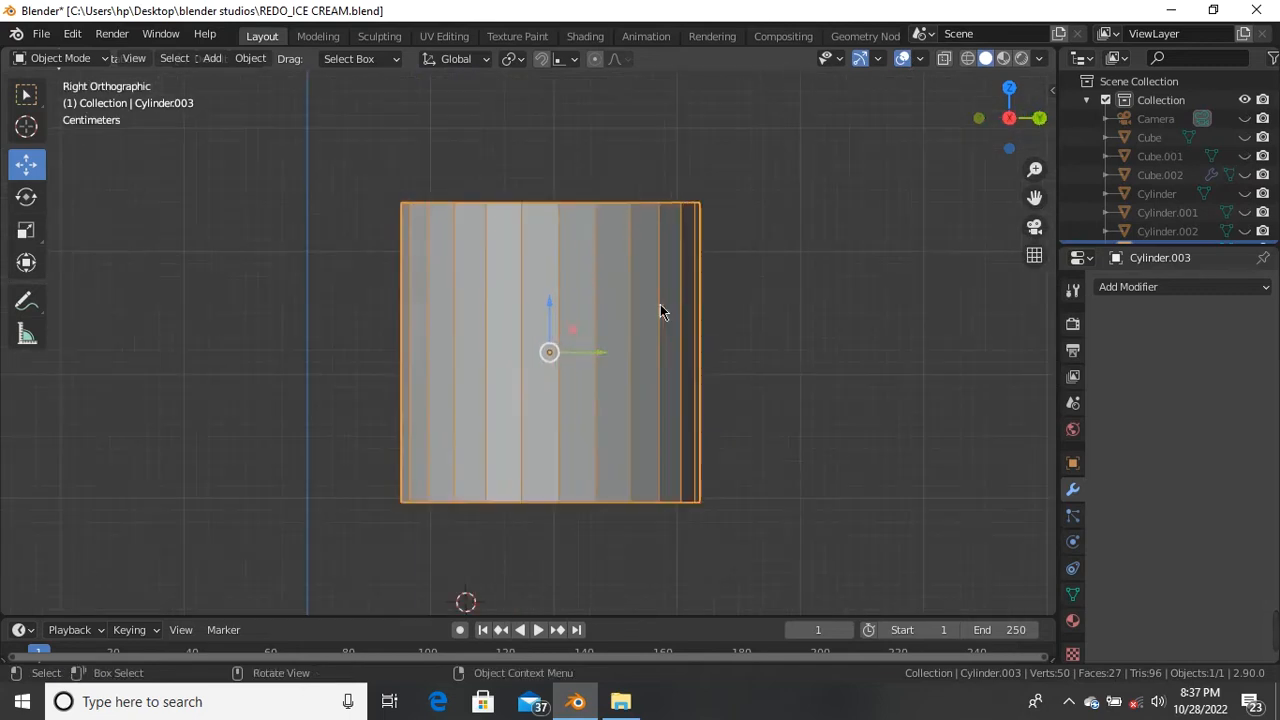
{"action": "scroll", "coordinate": [560, 340], "scroll_direction": "down", "scroll_amount": 3}
{"action": "scroll", "coordinate": [609, 389], "scroll_direction": "up", "scroll_amount": 3}
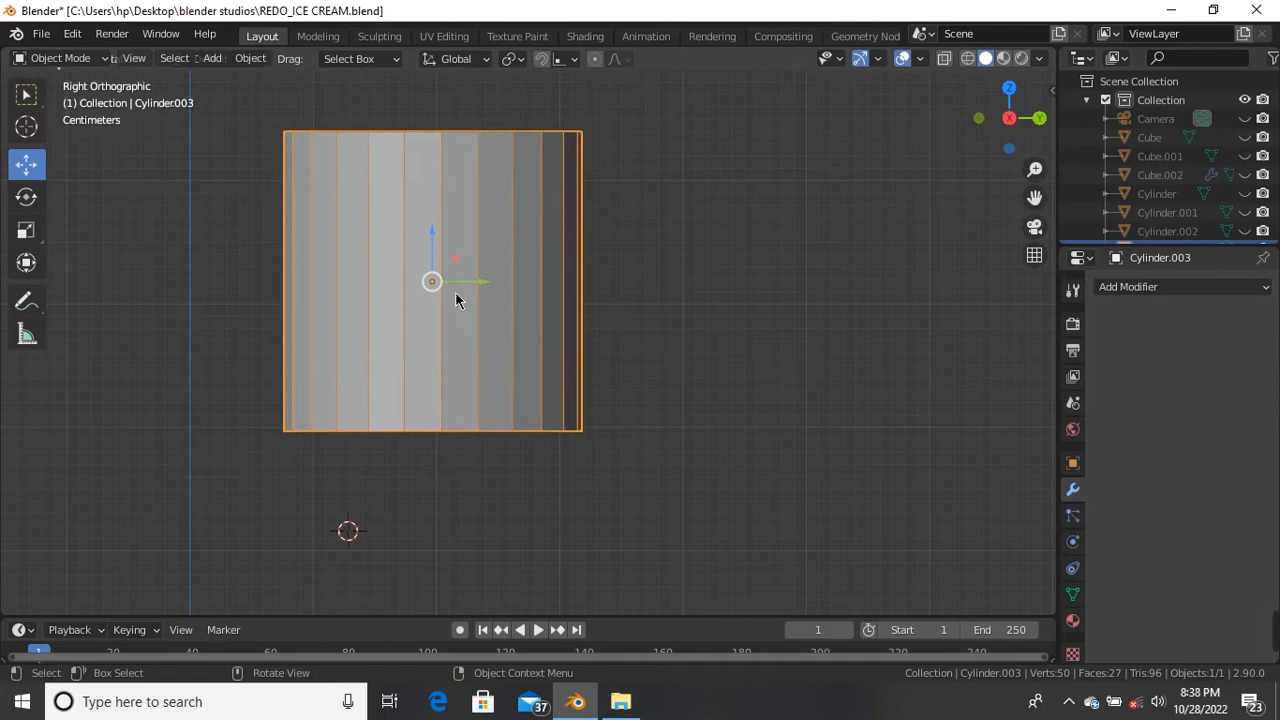
{"action": "scroll", "coordinate": [450, 294], "scroll_direction": "down", "scroll_amount": 4}
{"action": "scroll", "coordinate": [397, 290], "scroll_direction": "up", "scroll_amount": 3}
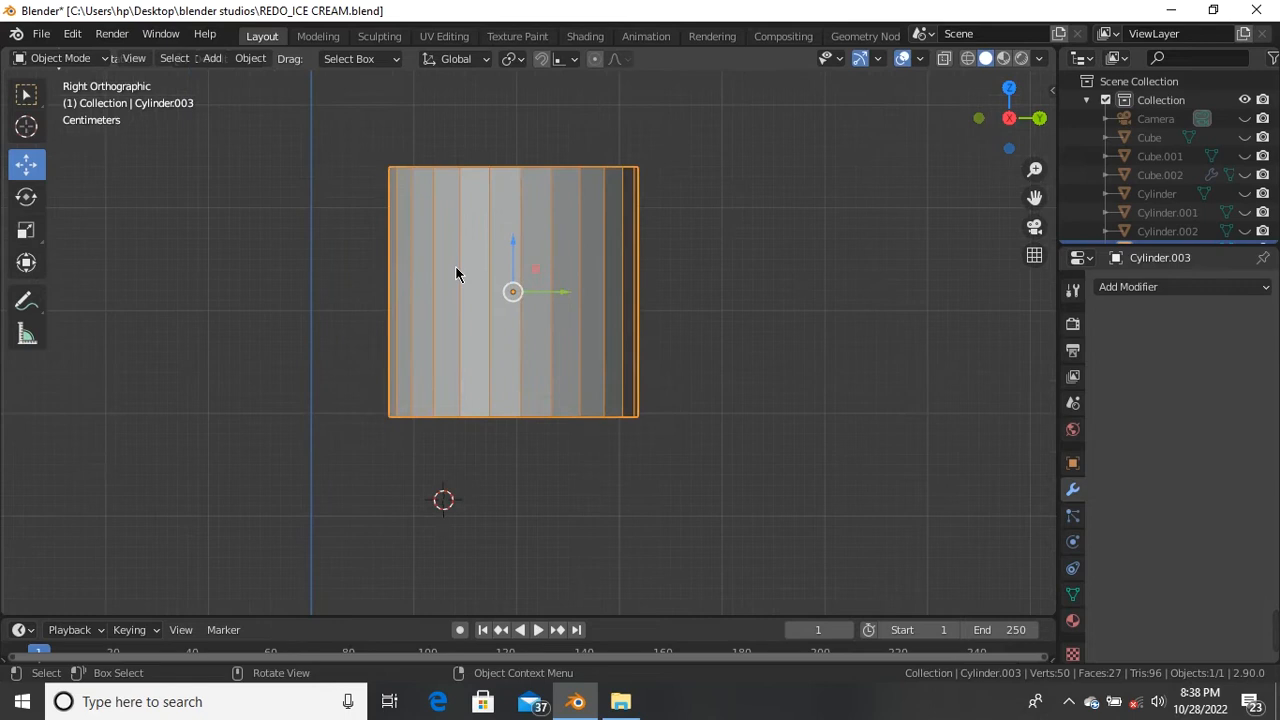
{"action": "key", "text": "Tab"}
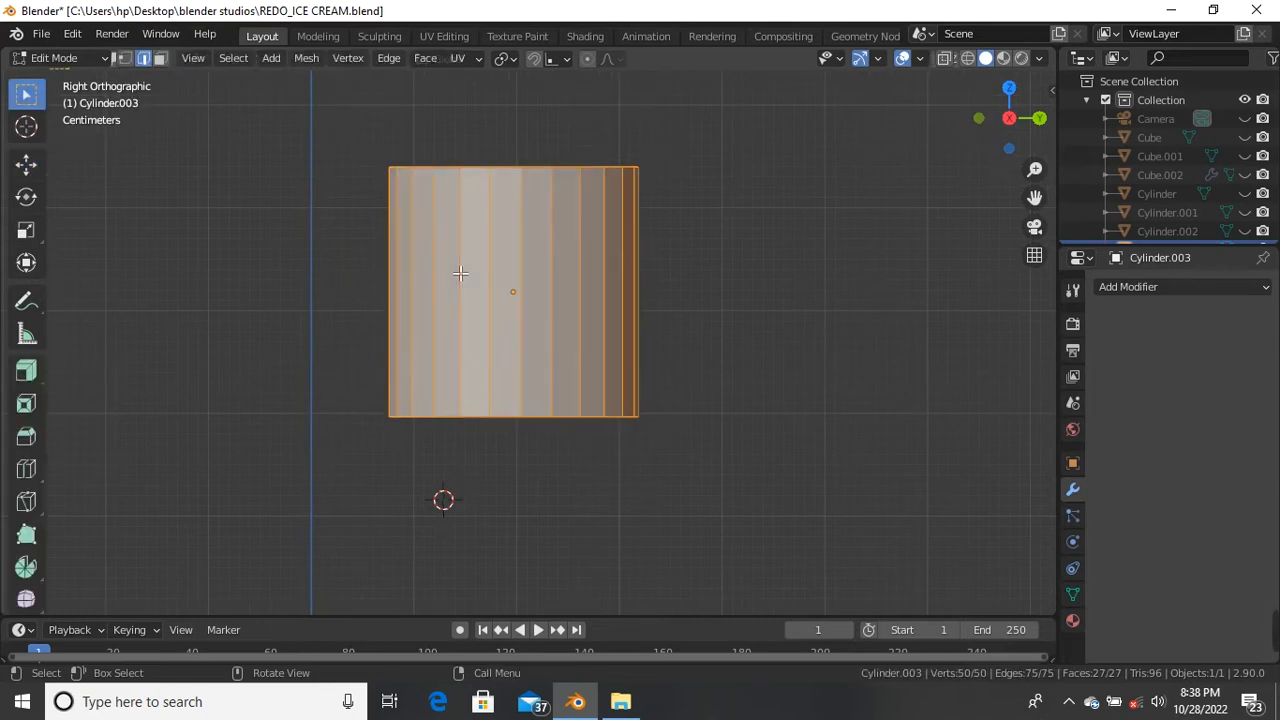
{"action": "key", "text": "1"}
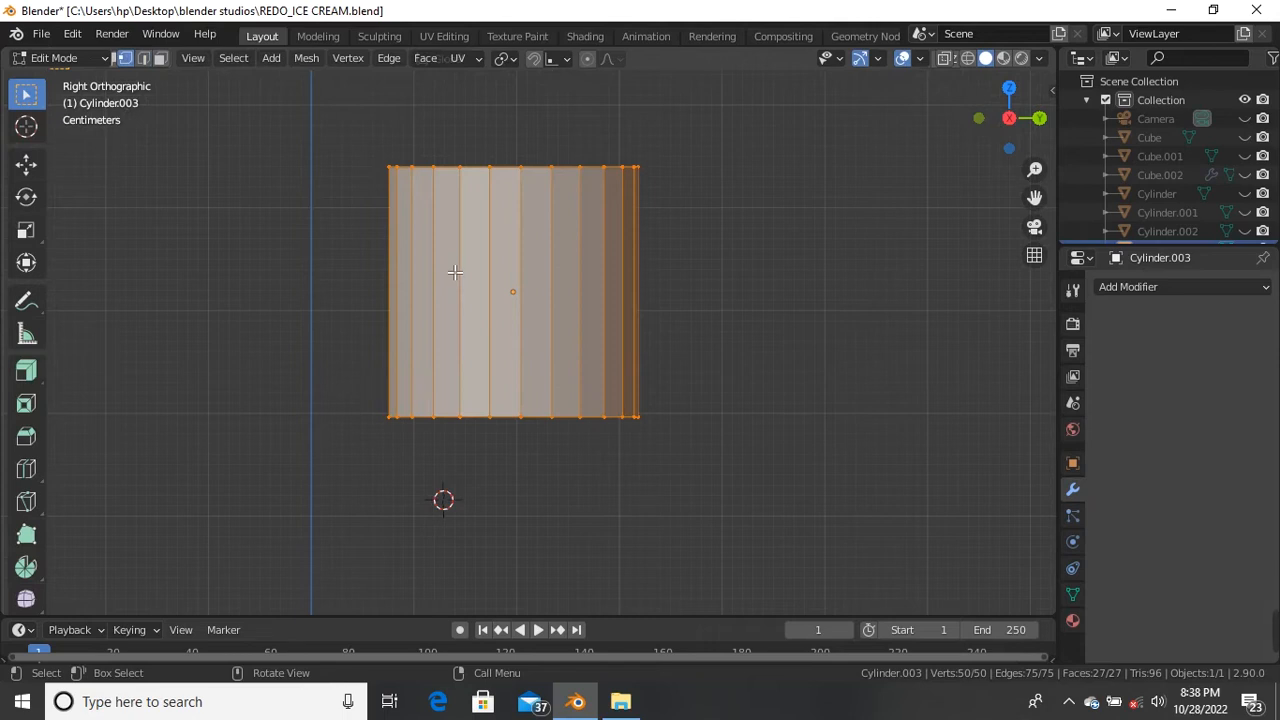
{"action": "key", "text": "alt+z"}
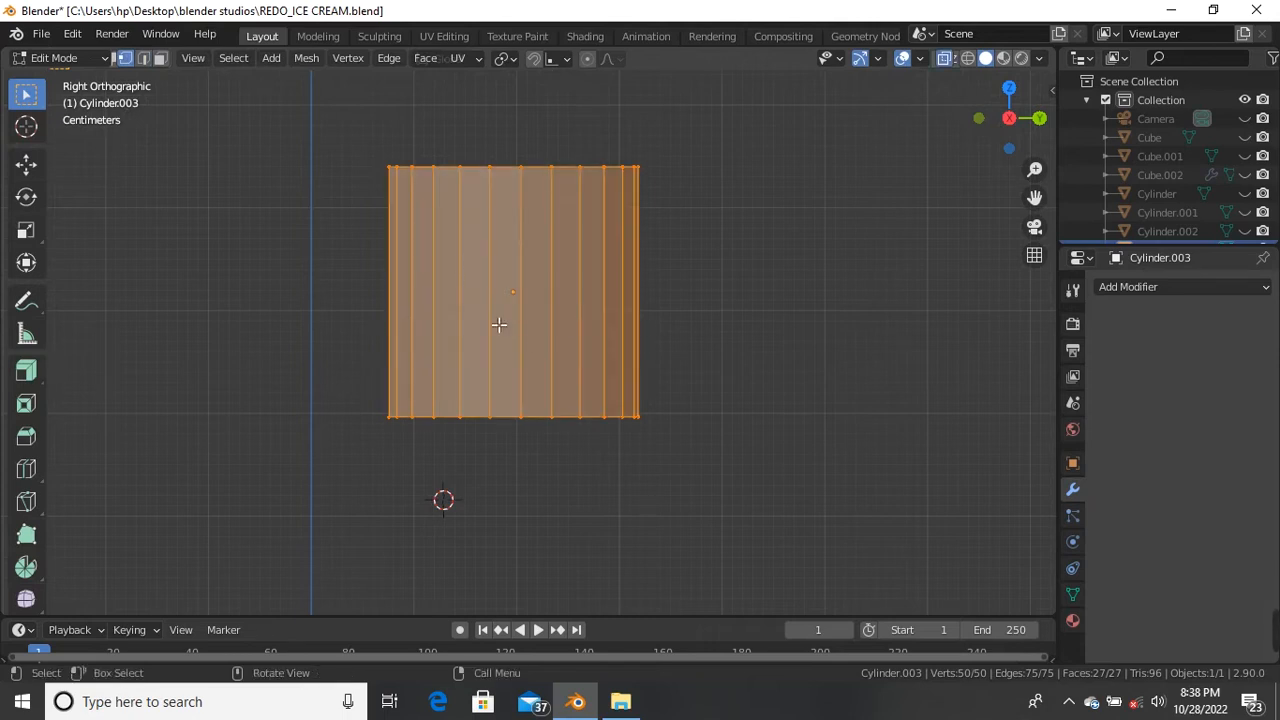
{"action": "left_click_drag", "start_coordinate": [275, 300], "coordinate": [838, 523]}
Step: Shrink the bottom ring to 0.573 and lower it along Z
{"action": "key", "text": "s"}
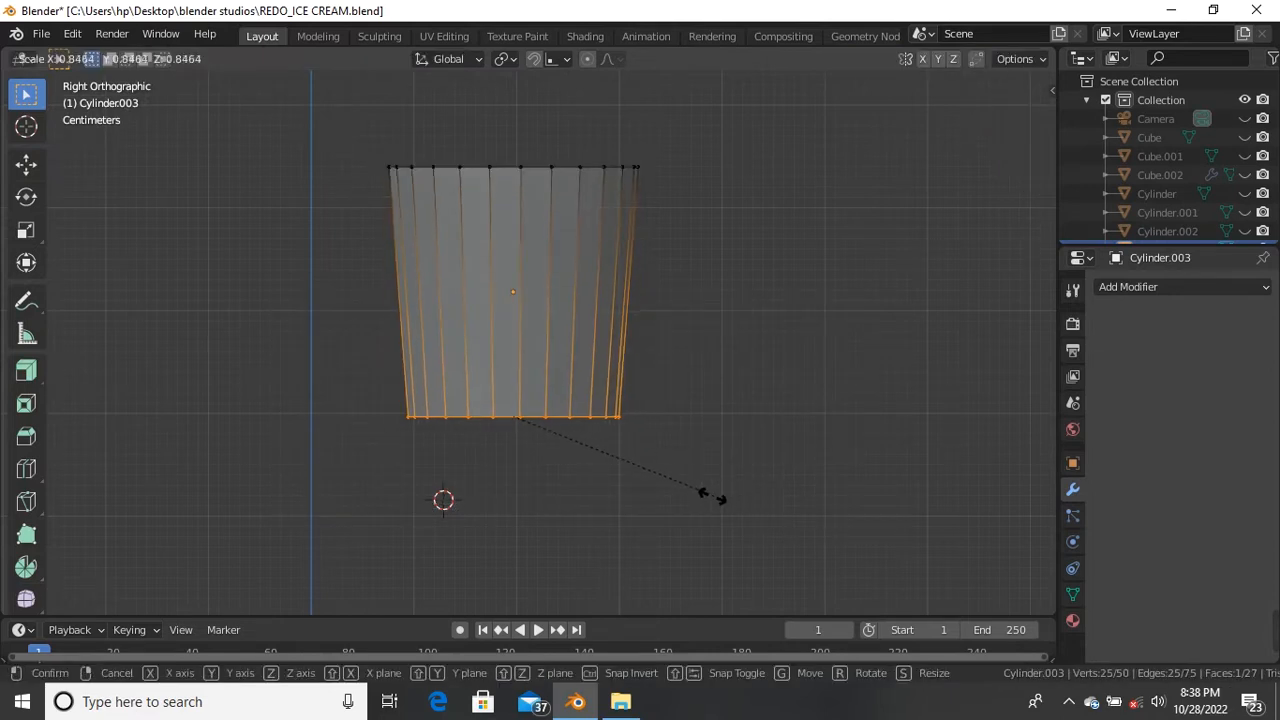
{"action": "left_click", "coordinate": [649, 491]}
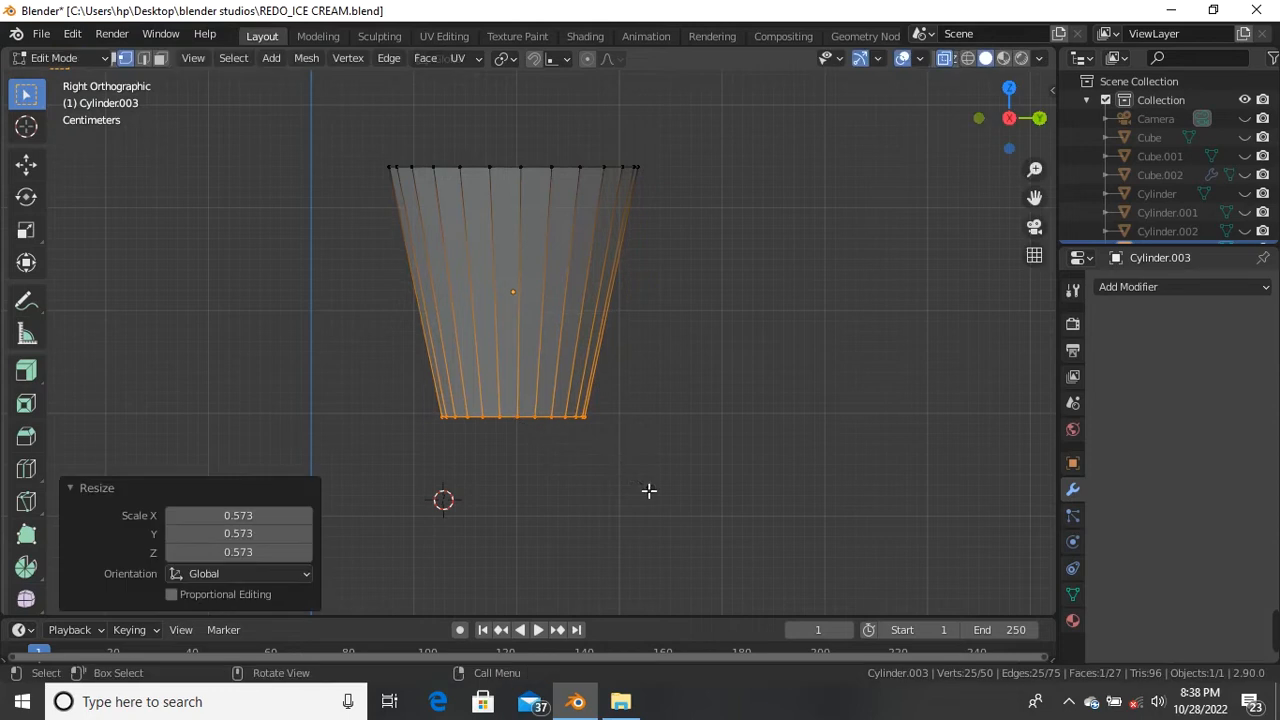
{"action": "left_click", "coordinate": [26, 163]}
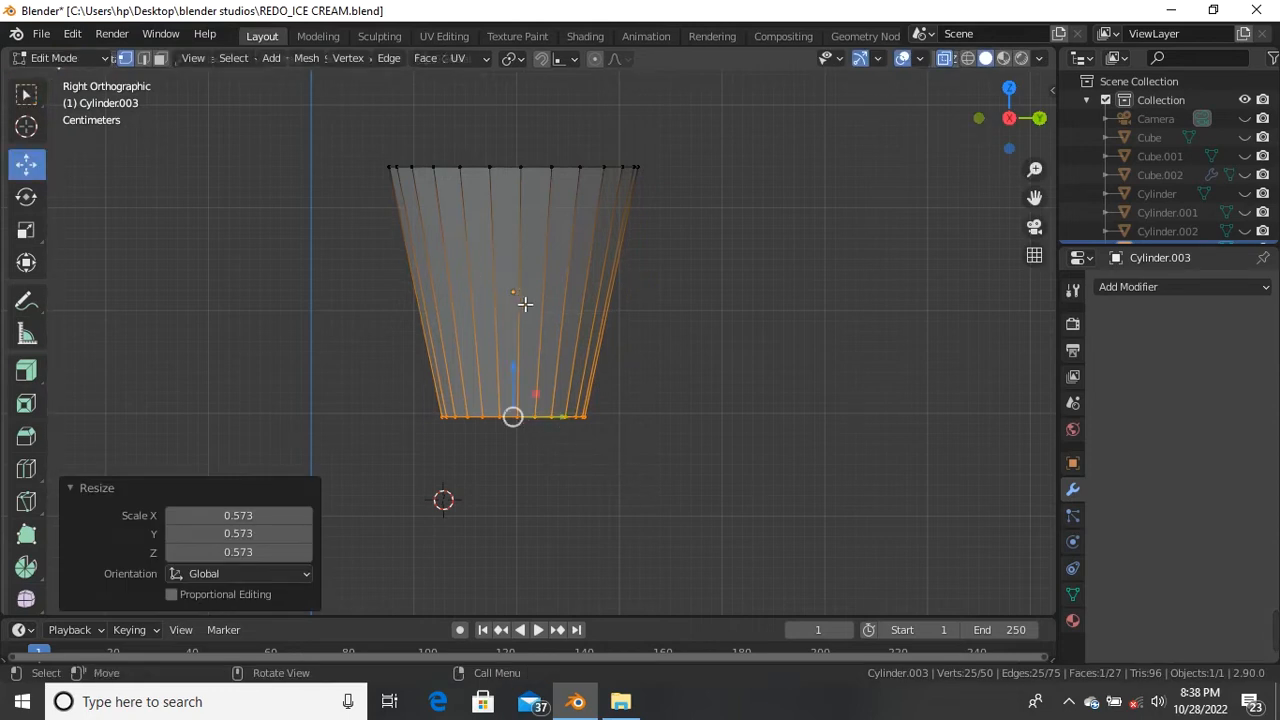
{"action": "left_click_drag", "start_coordinate": [520, 375], "coordinate": [534, 510]}
{"action": "scroll", "coordinate": [546, 368], "scroll_direction": "down", "scroll_amount": 5}
{"action": "scroll", "coordinate": [550, 390], "scroll_direction": "up", "scroll_amount": 5}
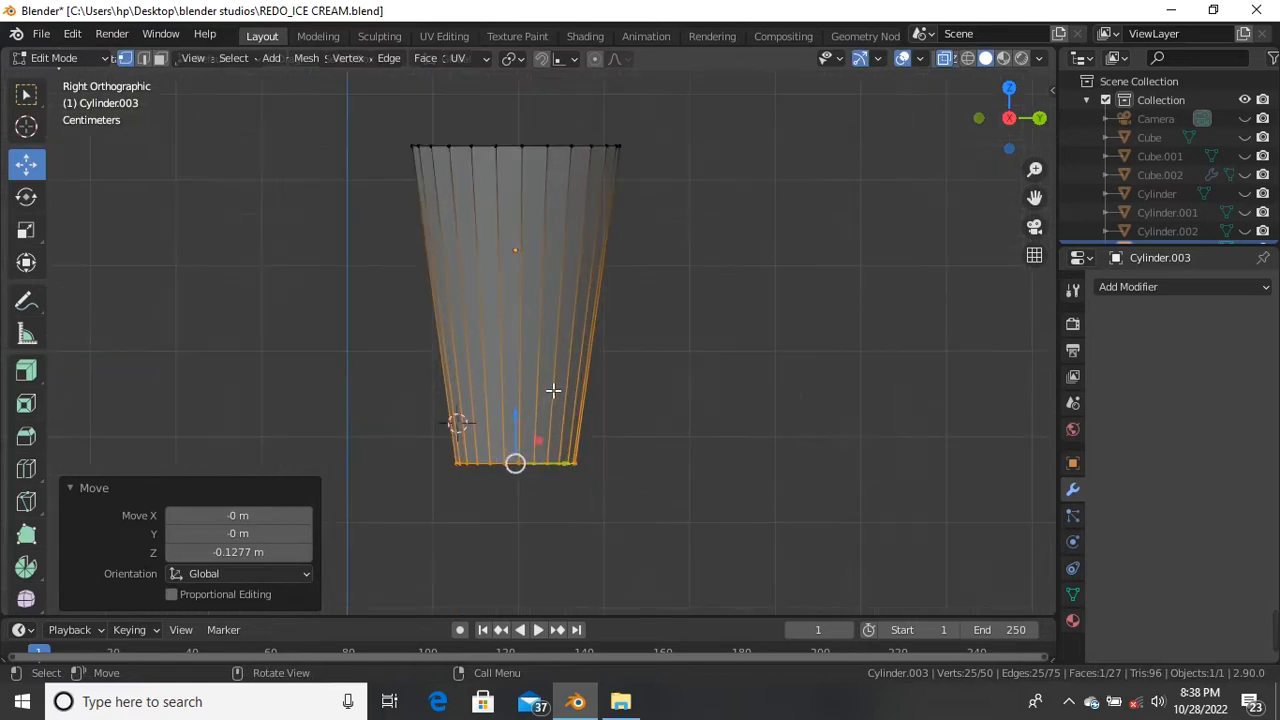
{"action": "left_click", "coordinate": [591, 445]}
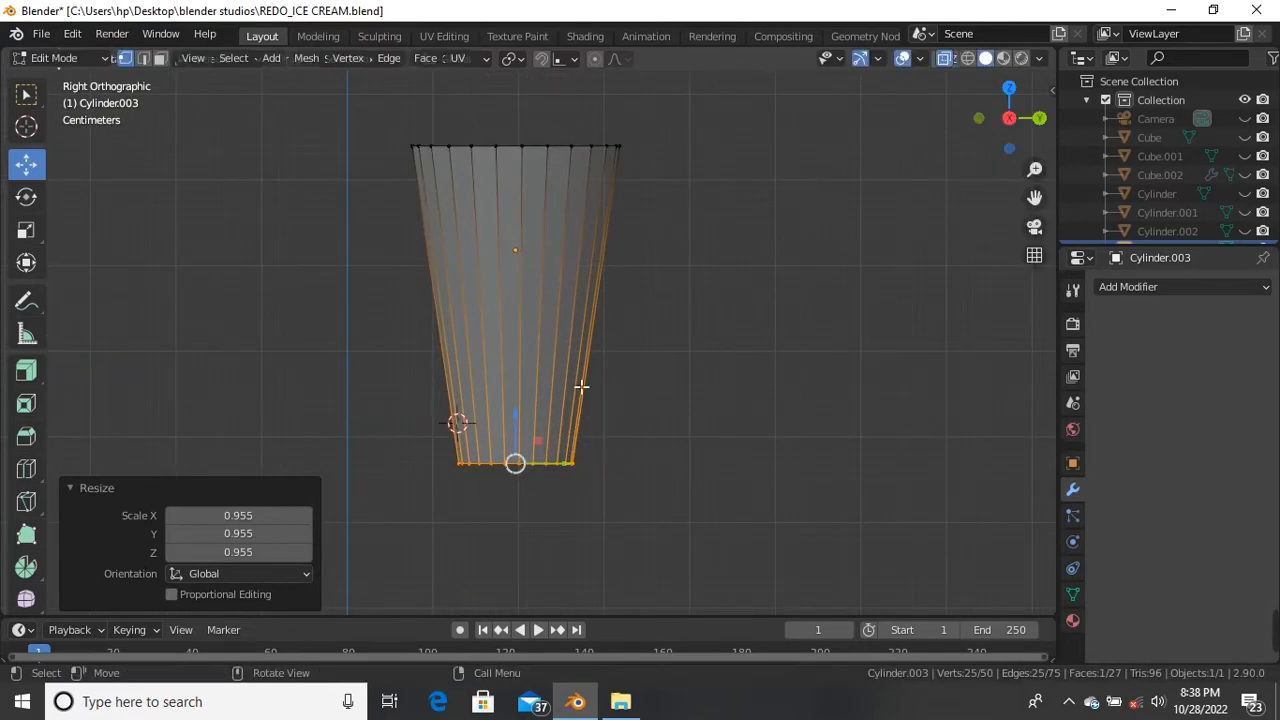
Step: Widen the cup's top ring to 1.082
{"action": "left_click_drag", "start_coordinate": [396, 136], "coordinate": [684, 205]}
{"action": "key", "text": "s"}
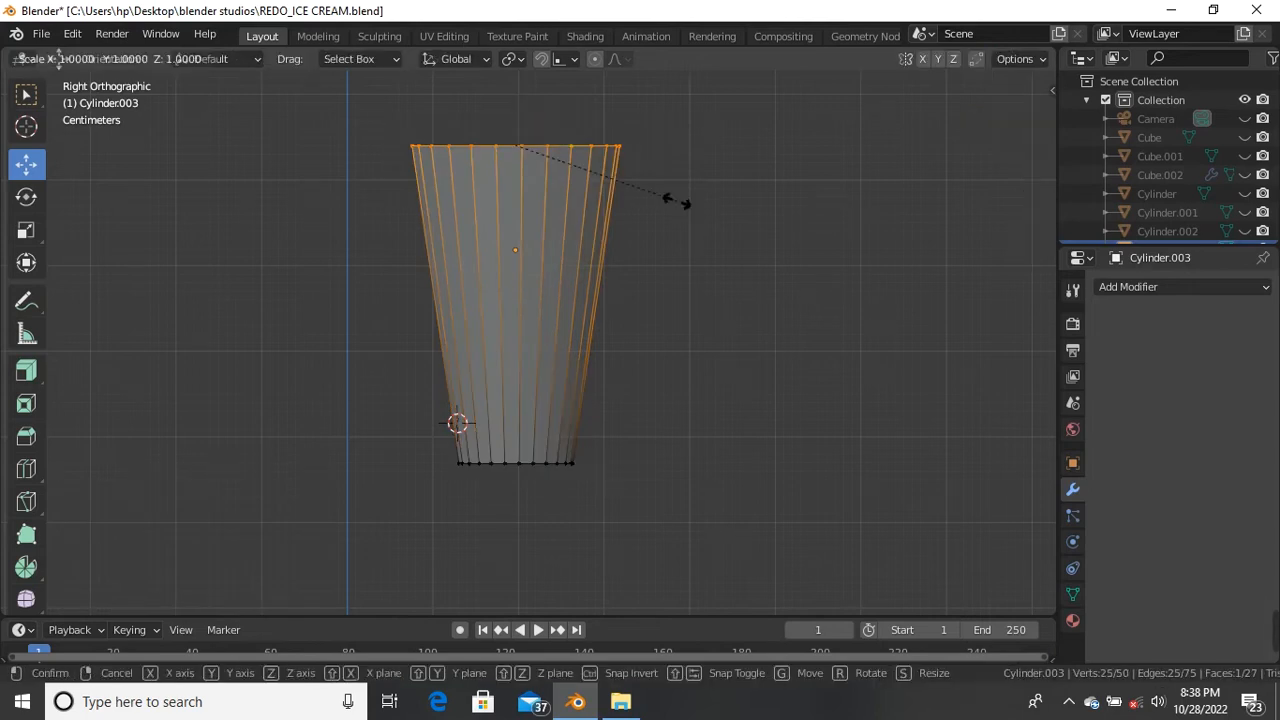
{"action": "left_click", "coordinate": [688, 210]}
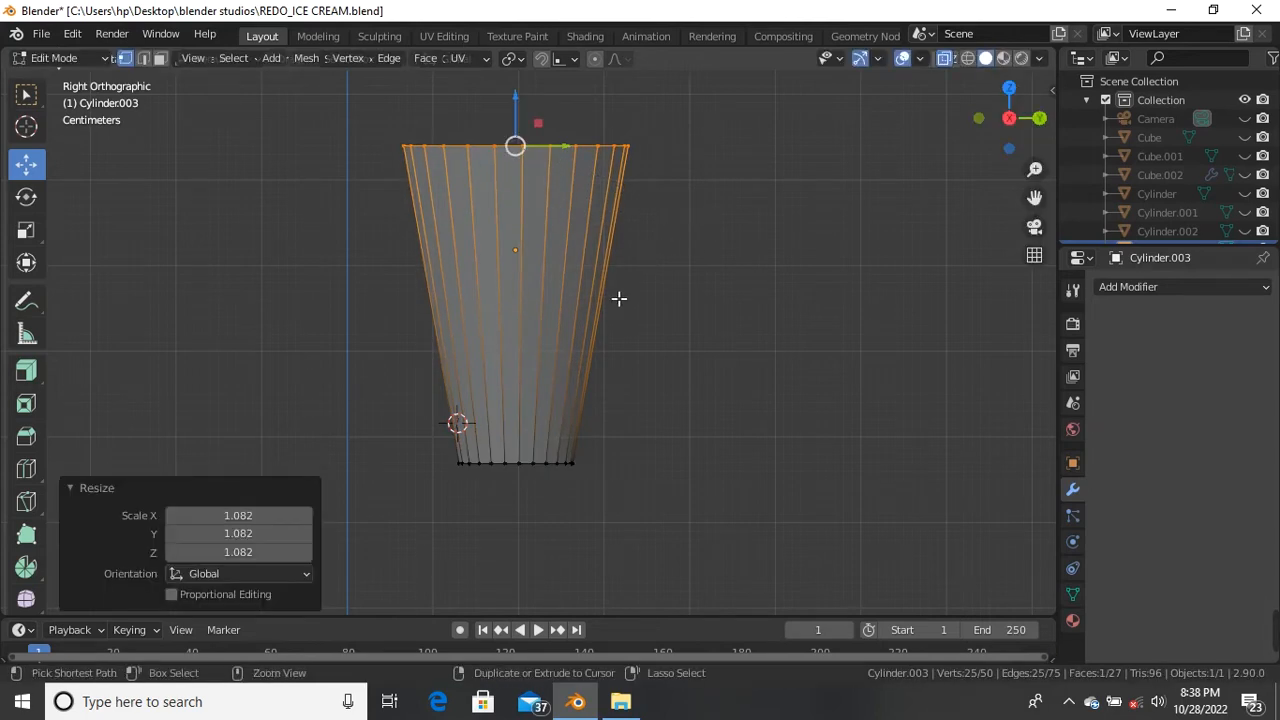
Step: Add a single horizontal loop cut across the middle of the cup
{"action": "key", "text": "ctrl+r"}
{"action": "scroll", "coordinate": [619, 298], "scroll_direction": "up", "scroll_amount": 1}
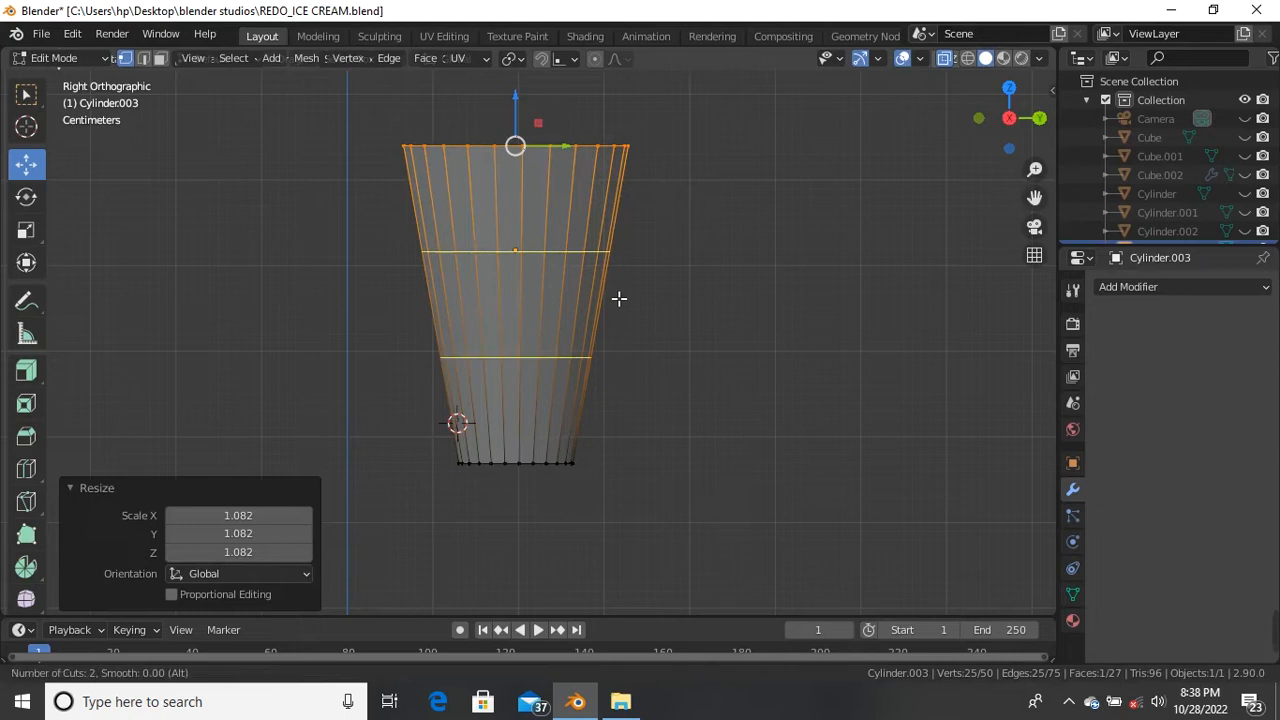
{"action": "scroll", "coordinate": [619, 298], "scroll_direction": "down", "scroll_amount": 1}
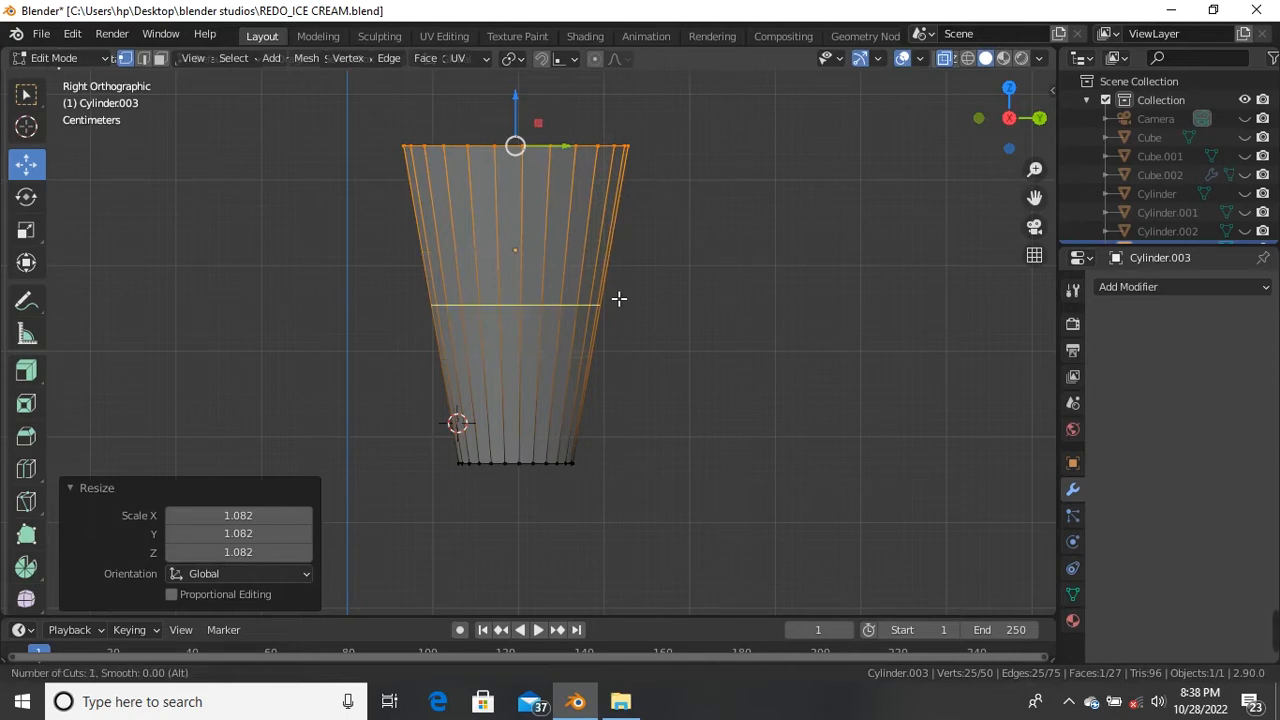
{"action": "left_click", "coordinate": [617, 294]}
{"action": "left_click", "coordinate": [613, 273]}
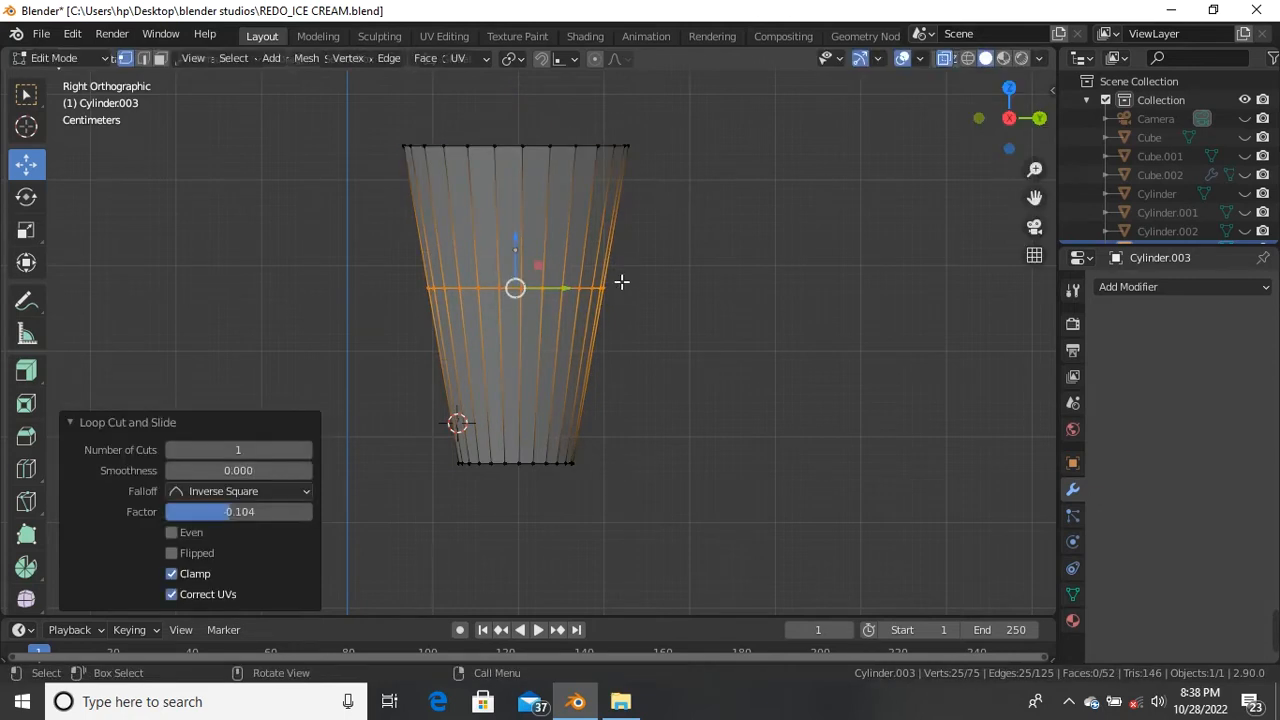
Step: Add another loop cut and raise the middle edge loops slightly along Z
{"action": "scroll", "coordinate": [604, 349], "scroll_direction": "up", "scroll_amount": 2}
{"action": "key", "text": "ctrl+r"}
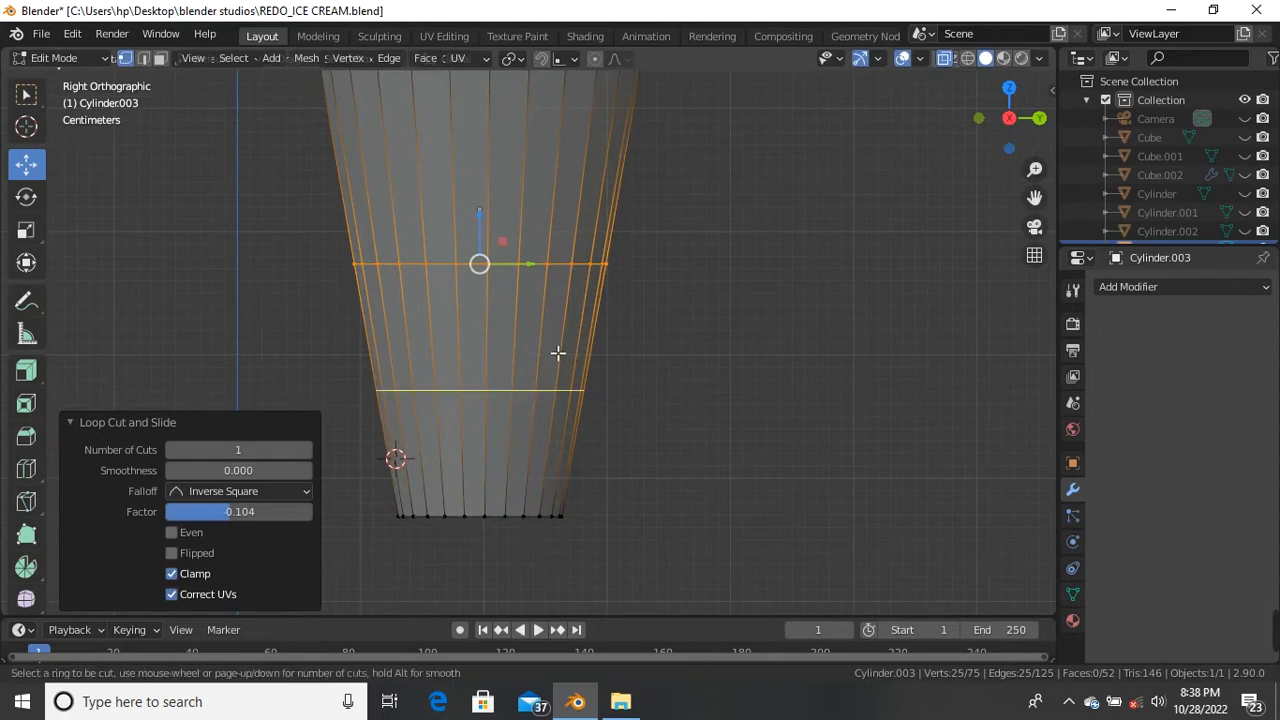
{"action": "left_click", "coordinate": [542, 344]}
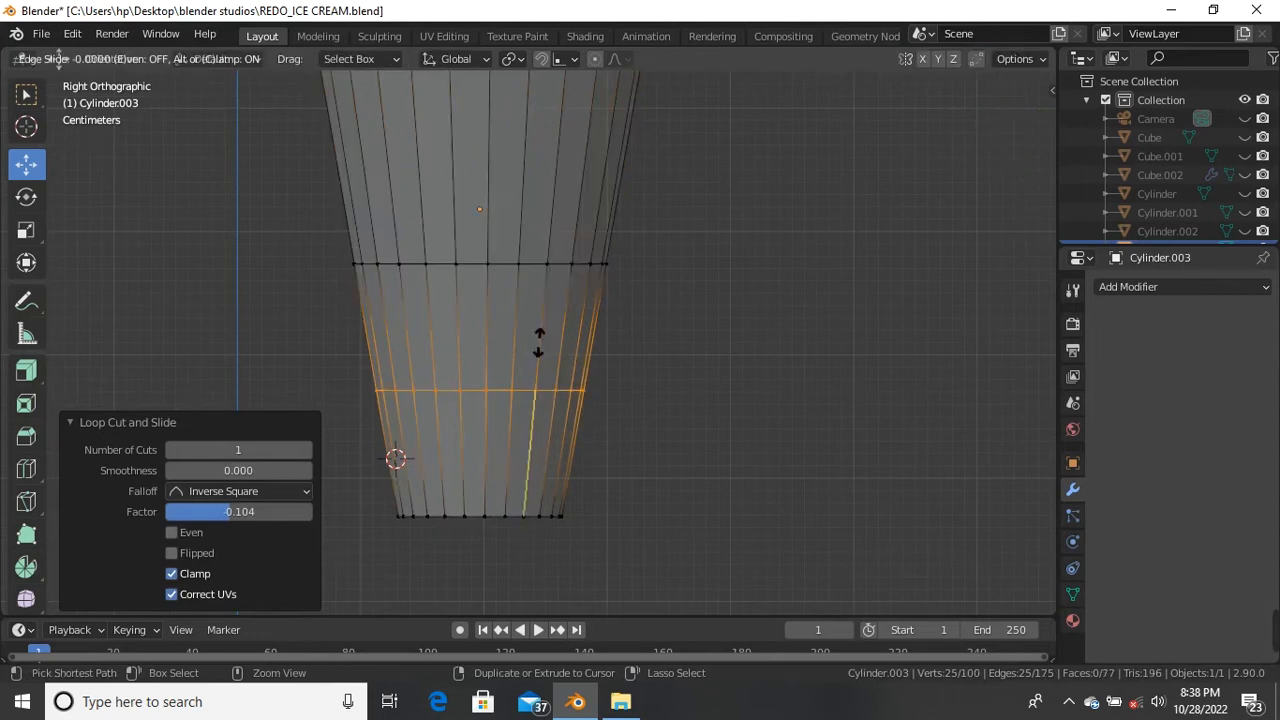
{"action": "left_click", "coordinate": [547, 240]}
{"action": "scroll", "coordinate": [545, 284], "scroll_direction": "down", "scroll_amount": 2}
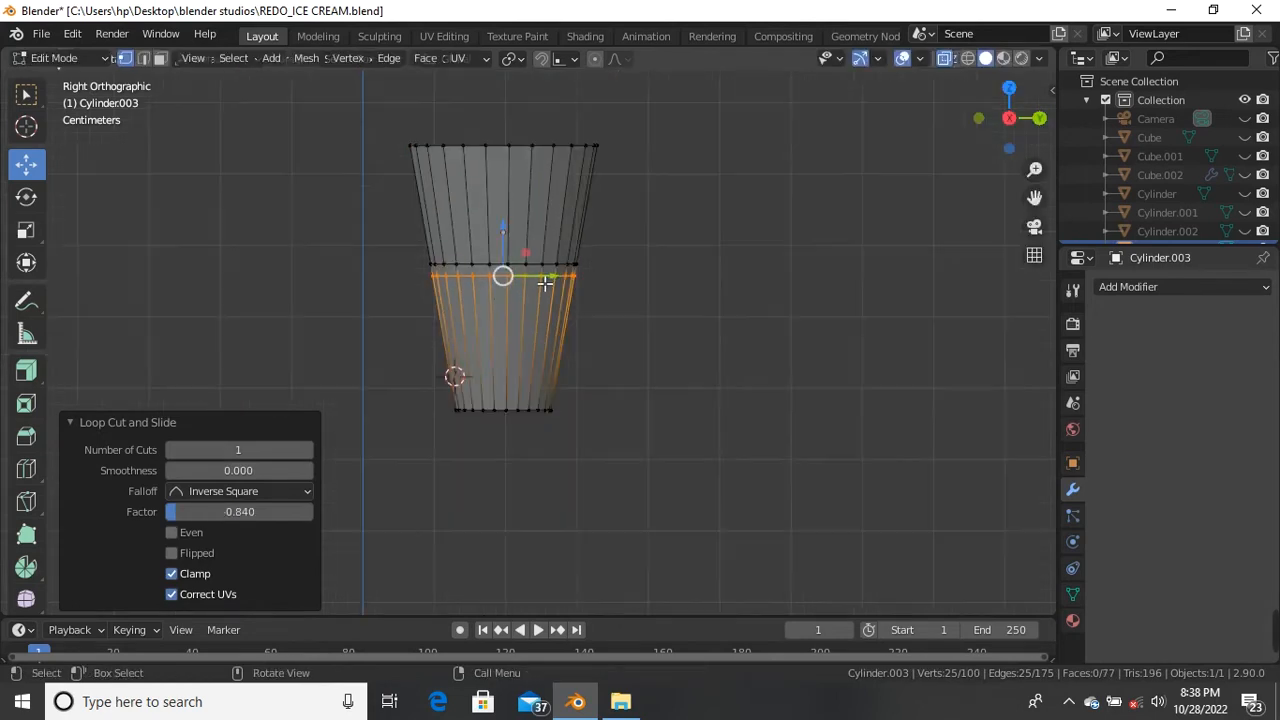
{"action": "left_click_drag", "start_coordinate": [388, 228], "coordinate": [714, 317]}
{"action": "scroll", "coordinate": [543, 263], "scroll_direction": "up", "scroll_amount": 1}
{"action": "left_click_drag", "start_coordinate": [494, 240], "coordinate": [499, 222]}
Step: Shrink one middle edge loop to 0.792 and raise it slightly to form a ledge
{"action": "left_click_drag", "start_coordinate": [373, 252], "coordinate": [666, 320]}
{"action": "scroll", "coordinate": [727, 330], "scroll_direction": "up", "scroll_amount": 2}
{"action": "key", "text": "s"}
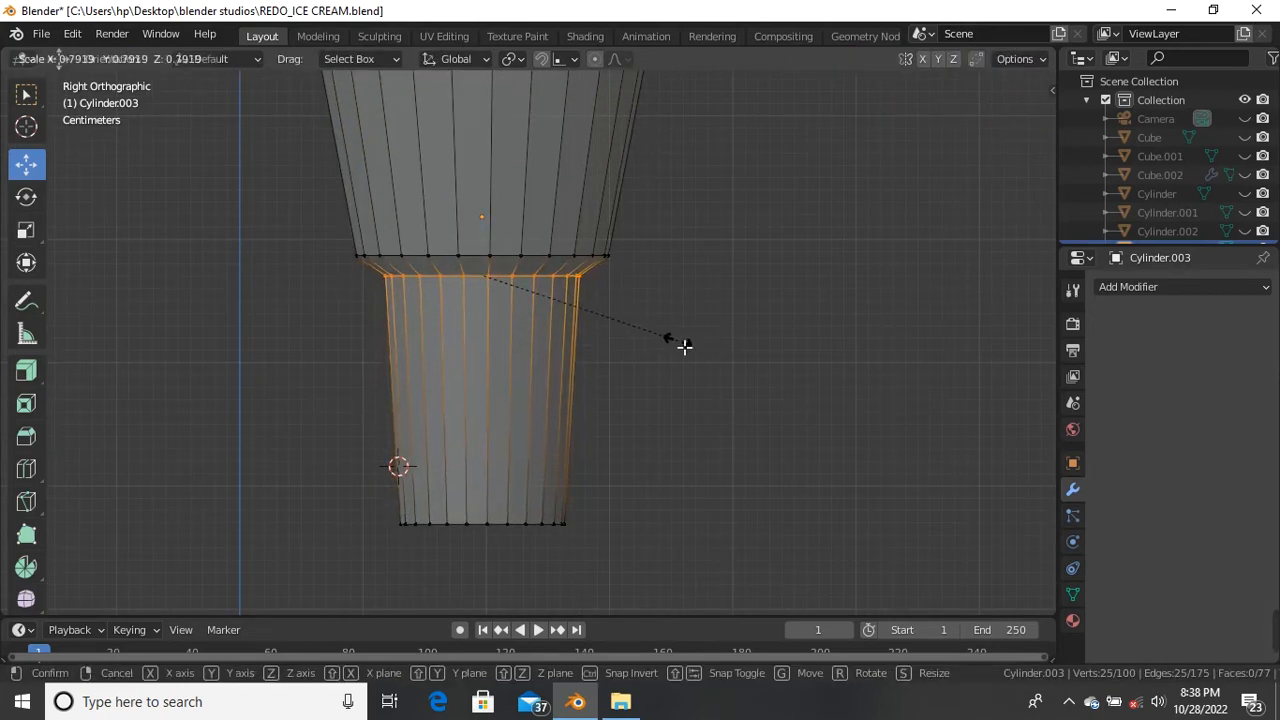
{"action": "left_click", "coordinate": [684, 346]}
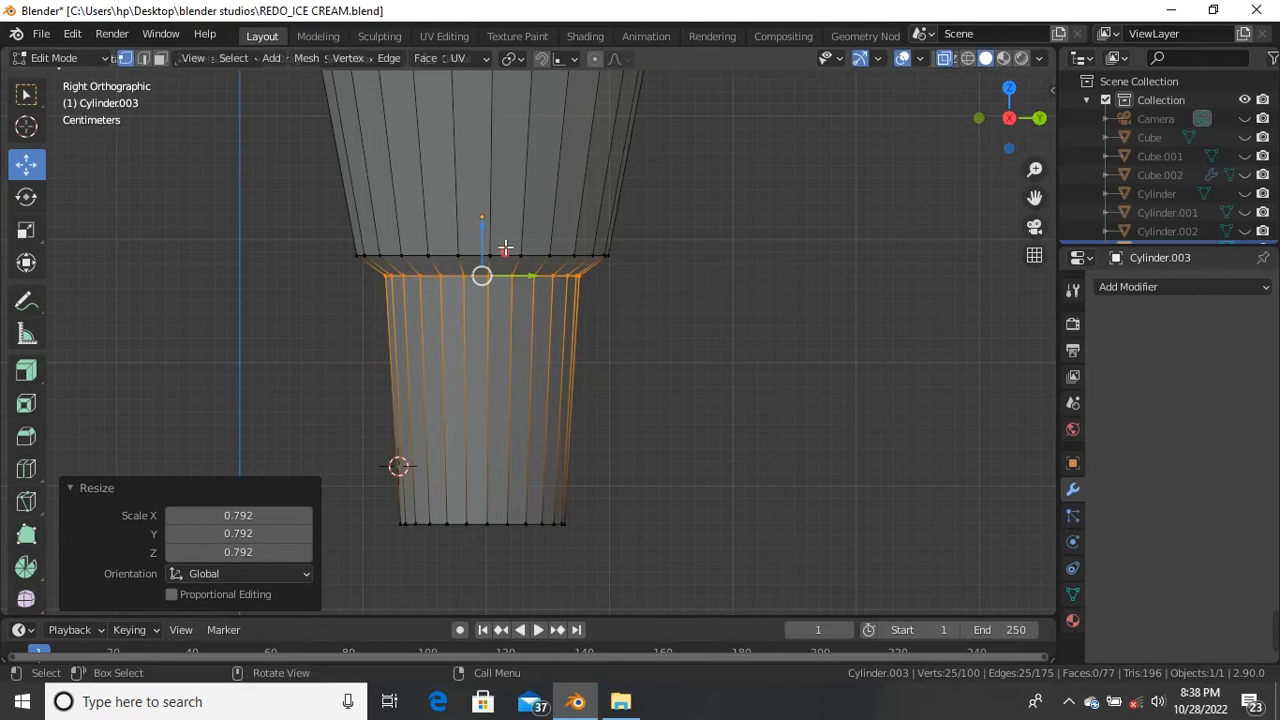
{"action": "mouse_move", "coordinate": [490, 240]}
{"action": "left_mouse_down"}
{"action": "mouse_move", "coordinate": [492, 219]}
{"action": "mouse_move", "coordinate": [486, 228]}
{"action": "left_mouse_up"}
{"action": "key", "text": "ctrl+r"}
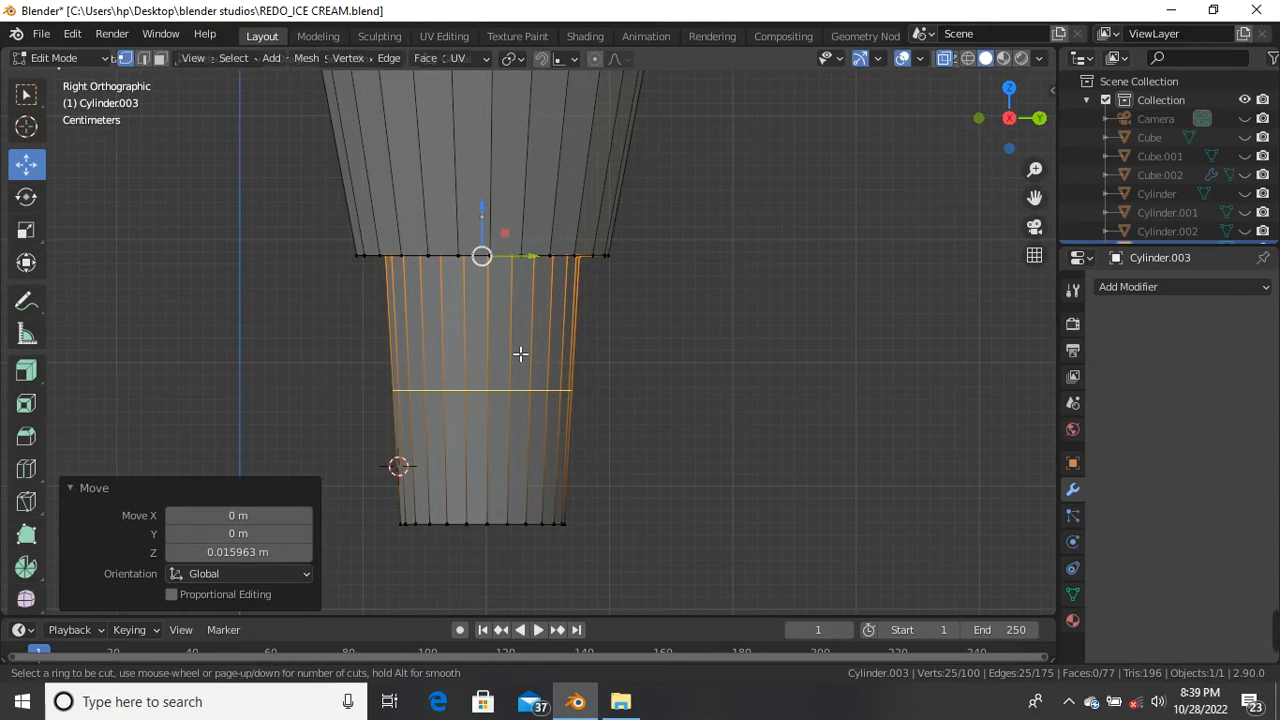
Step: Add loop cuts across the lower and upper sections, narrowing the upper loop to 0.966
{"action": "left_click", "coordinate": [523, 360]}
{"action": "right_click", "coordinate": [523, 360]}
{"action": "scroll", "coordinate": [559, 298], "scroll_direction": "down", "scroll_amount": 2}
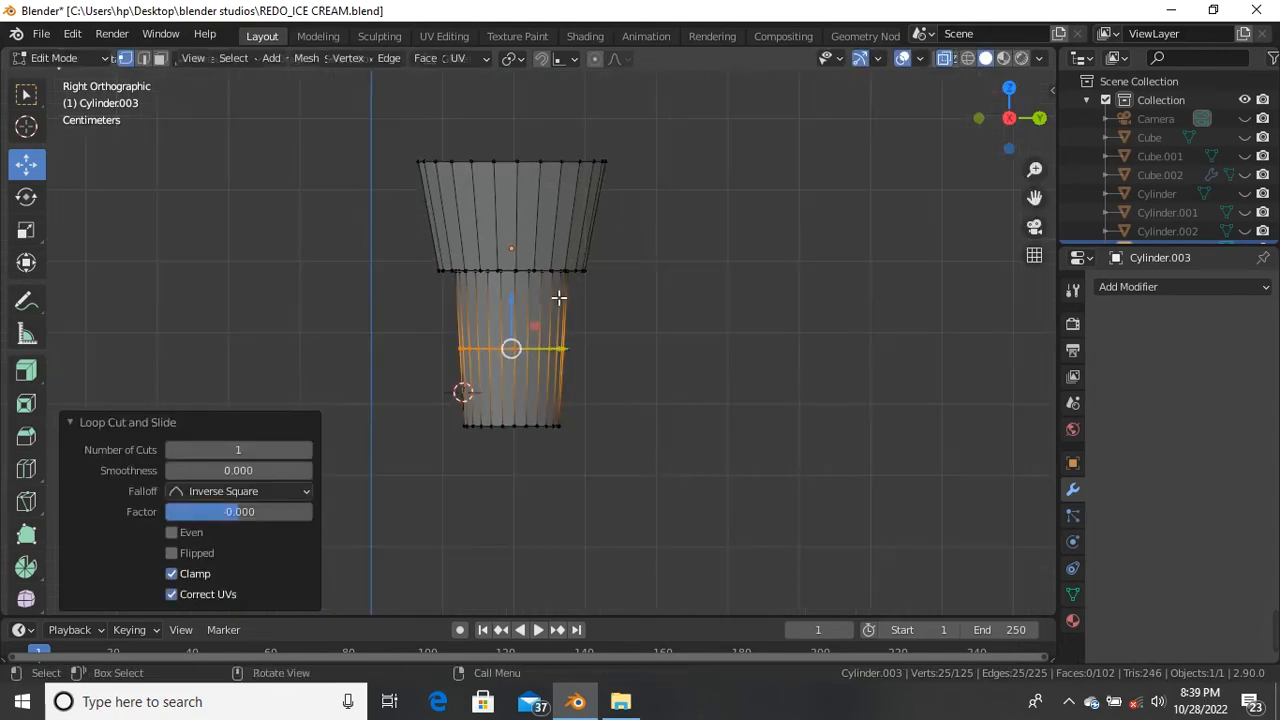
{"action": "key", "text": "ctrl+r"}
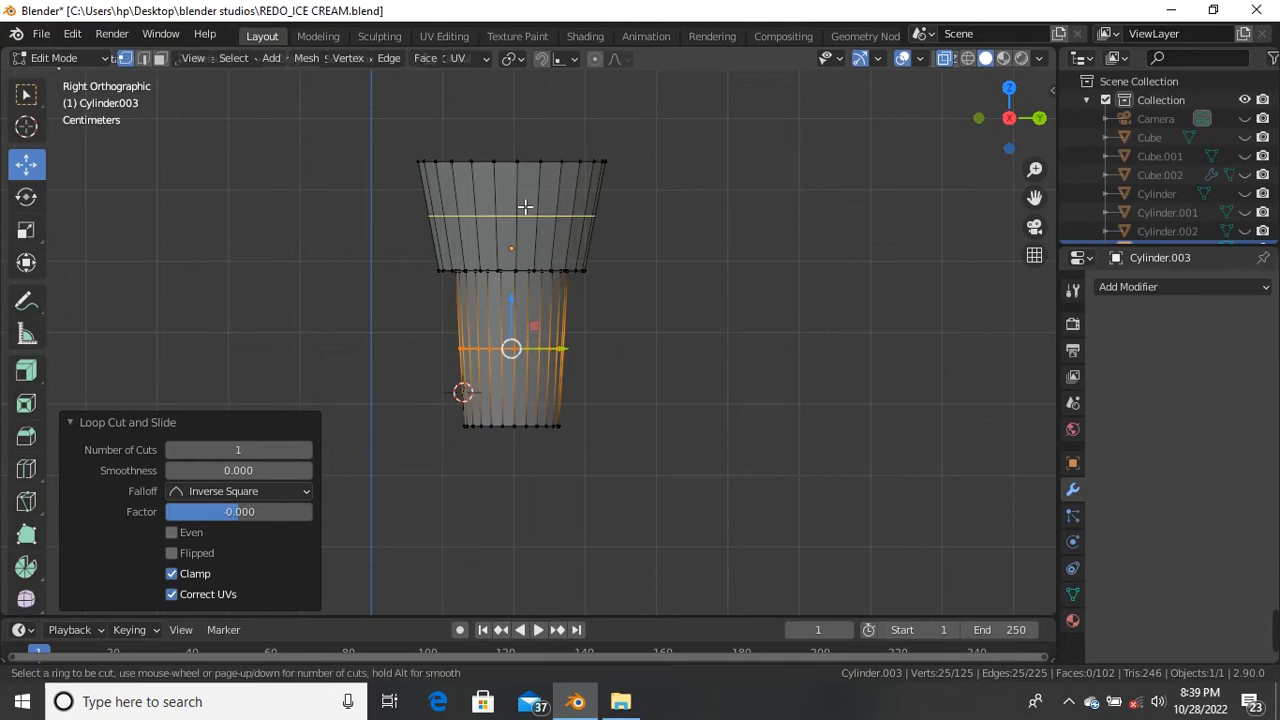
{"action": "left_click", "coordinate": [525, 206]}
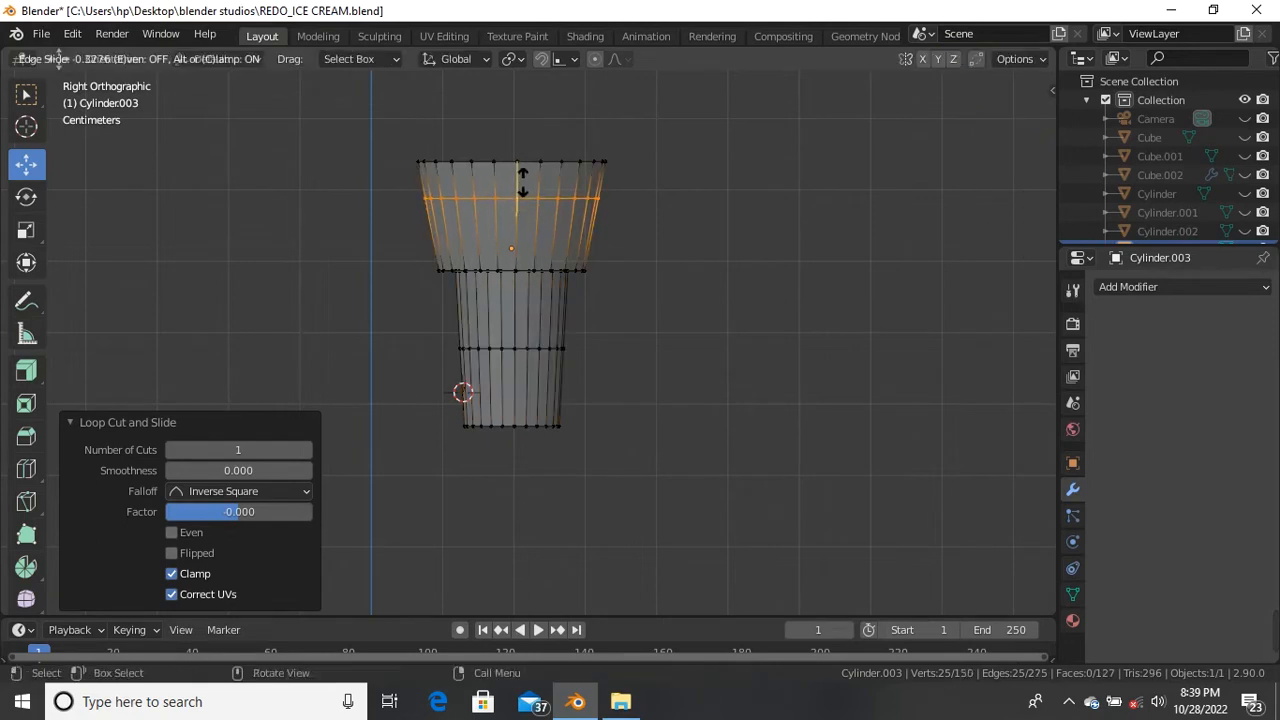
{"action": "left_click", "coordinate": [531, 203]}
{"action": "scroll", "coordinate": [531, 206], "scroll_direction": "up", "scroll_amount": 5}
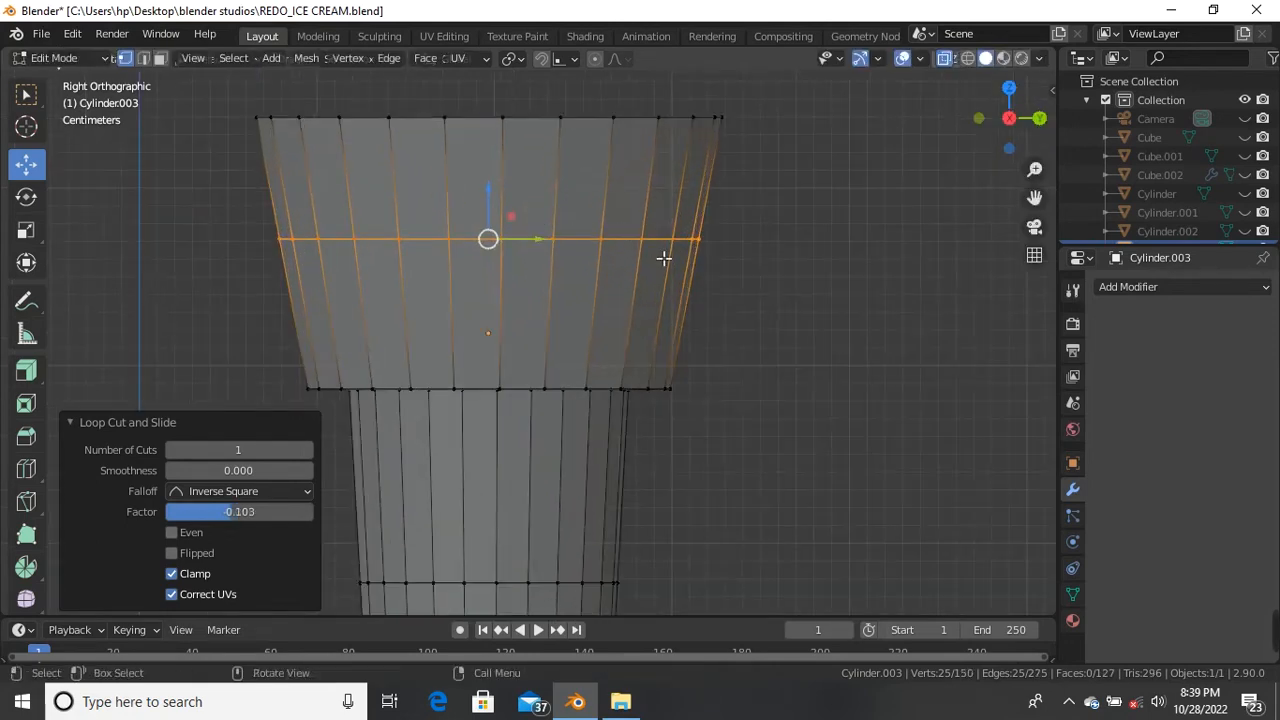
{"action": "key", "text": "s"}
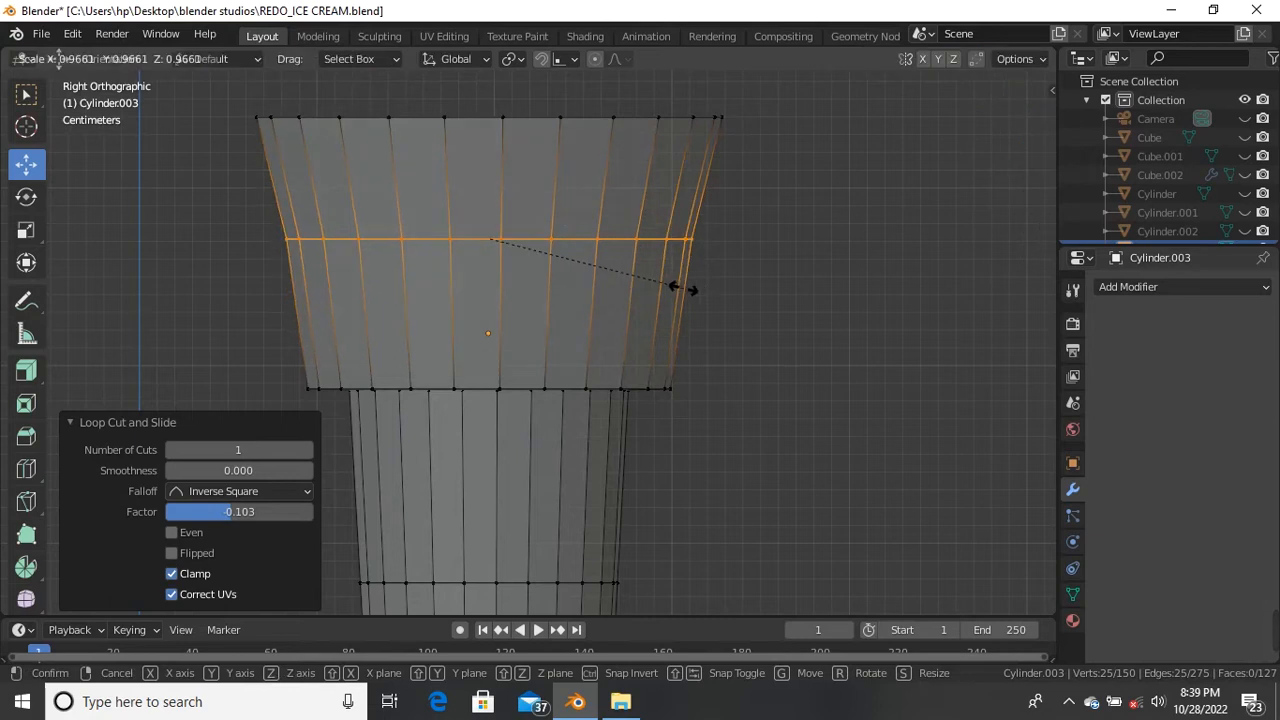
{"action": "left_click", "coordinate": [684, 289]}
Step: Narrow the top rim to 0.919 and view the cup from above in perspective
{"action": "scroll", "coordinate": [684, 295], "scroll_direction": "down", "scroll_amount": 3}
{"action": "left_click_drag", "start_coordinate": [386, 166], "coordinate": [779, 244]}
{"action": "key", "text": "s"}
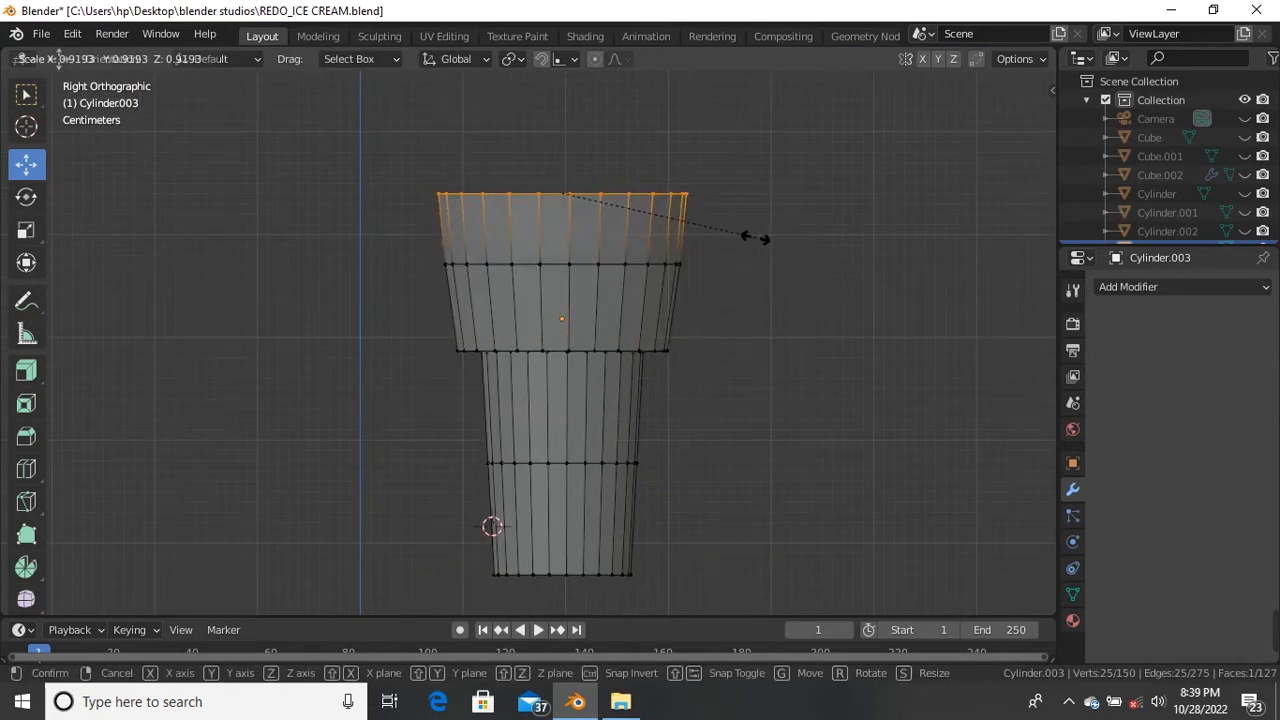
{"action": "left_click", "coordinate": [762, 244]}
{"action": "key", "text": "KP_5"}
{"action": "key", "text": "alt+a"}
{"action": "middle_click_drag", "start_coordinate": [600, 266], "coordinate": [665, 143]}
Step: Undo the trial edge-ring selections and clear the selection, viewing the cup side-on
{"action": "scroll", "coordinate": [665, 143], "scroll_direction": "up", "scroll_amount": 6}
{"action": "scroll", "coordinate": [651, 186], "scroll_direction": "down", "scroll_amount": 6}
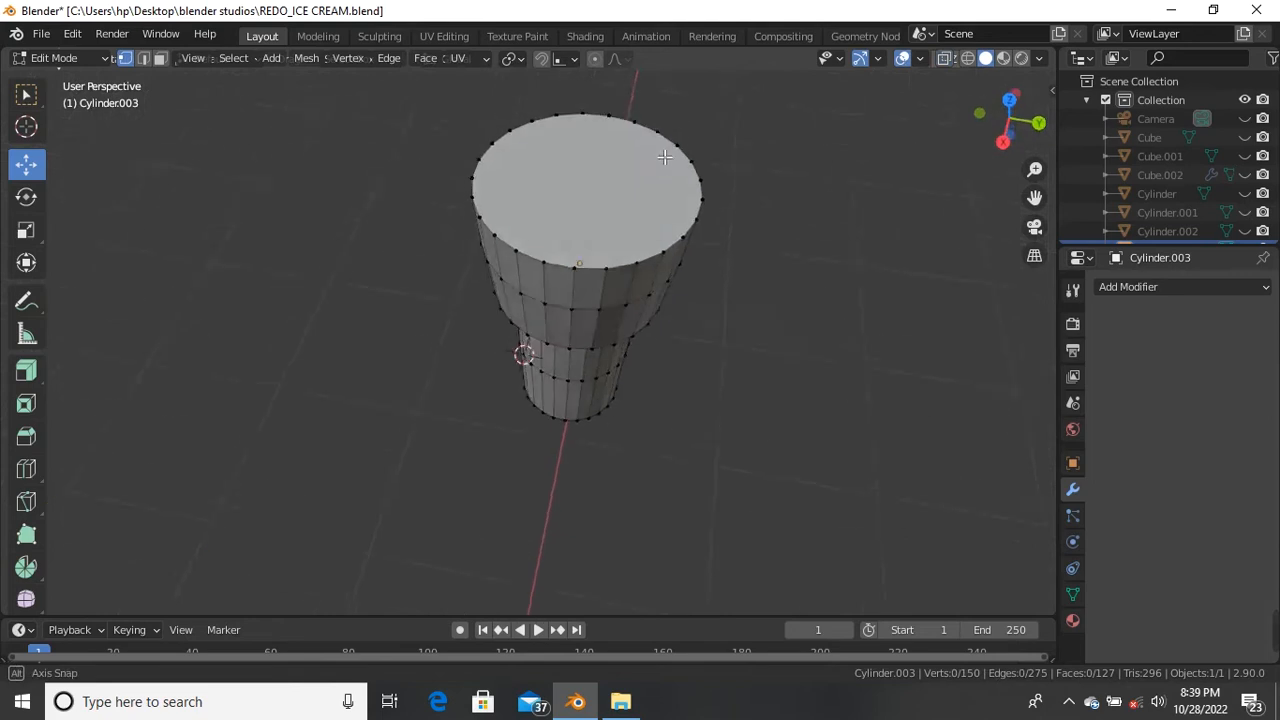
{"action": "middle_click_drag", "start_coordinate": [651, 186], "coordinate": [676, 148]}
{"action": "middle_click_drag", "start_coordinate": [632, 252], "coordinate": [440, 223], "text": "alt"}
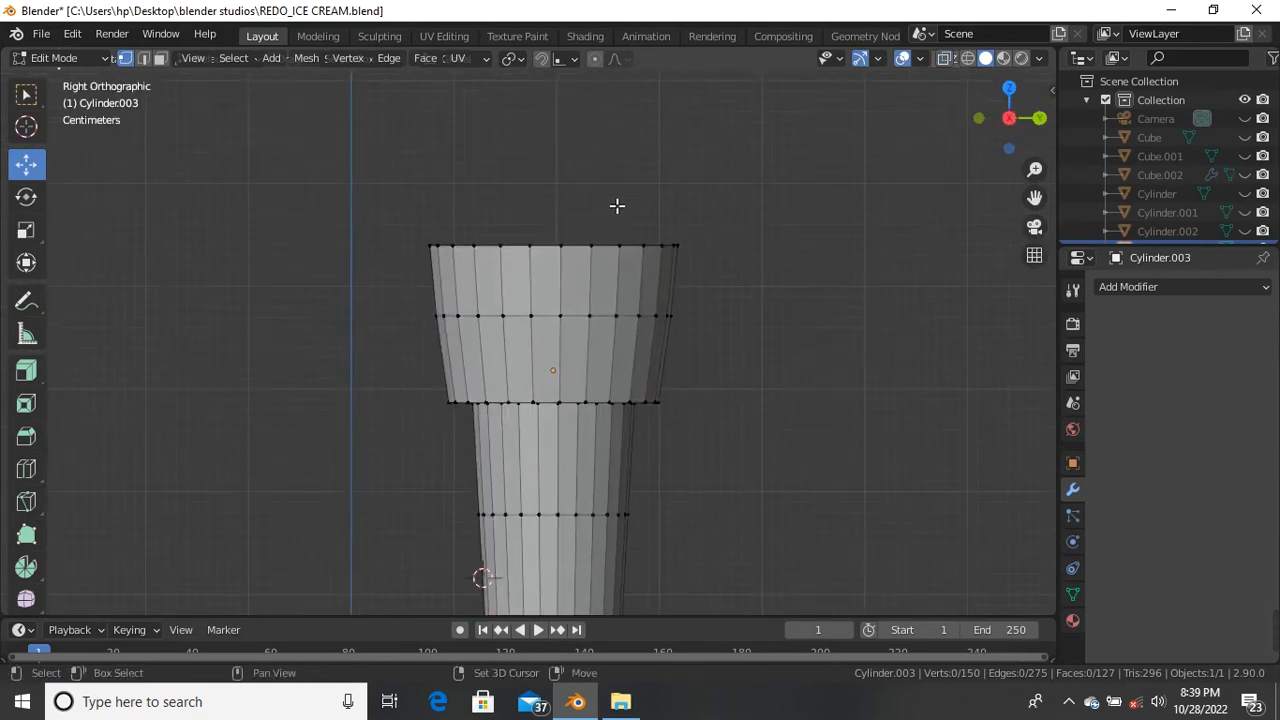
{"action": "scroll", "coordinate": [617, 205], "scroll_direction": "down", "scroll_amount": 2}
{"action": "scroll", "coordinate": [571, 223], "scroll_direction": "up", "scroll_amount": 2}
{"action": "key", "text": "ctrl+z"}
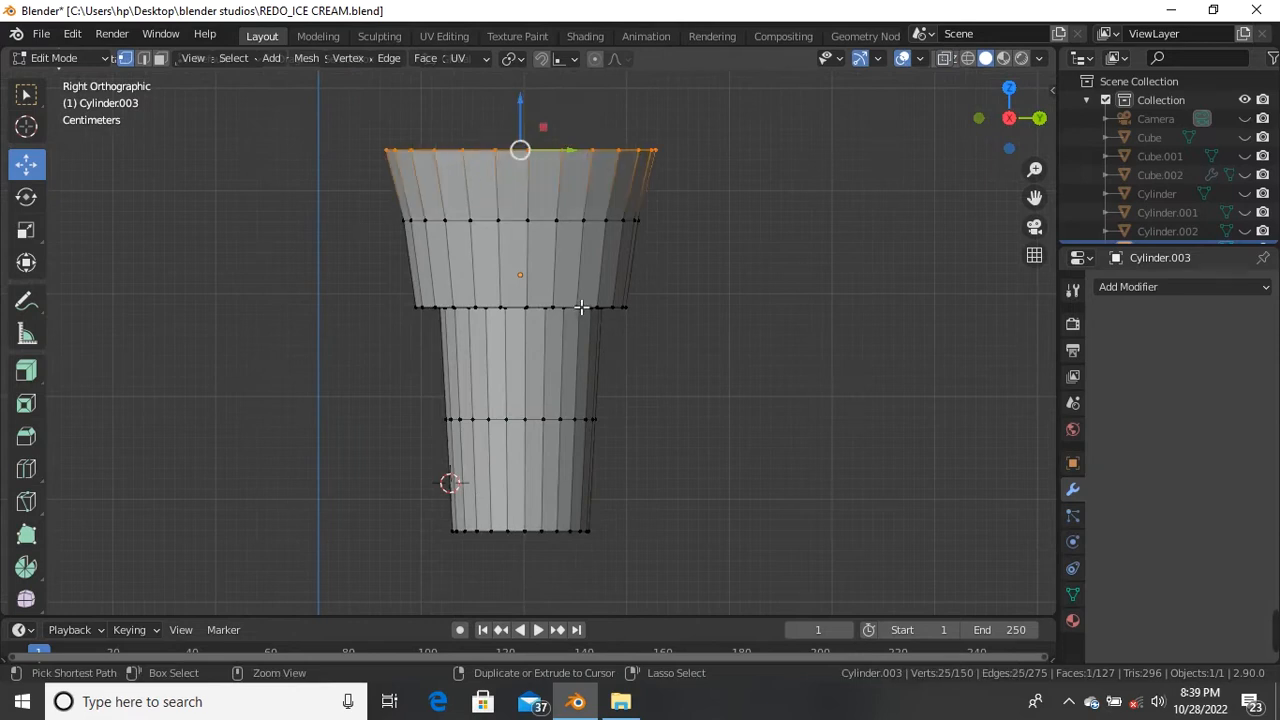
{"action": "key", "text": "ctrl+z"}
{"action": "key", "text": "ctrl+z"}
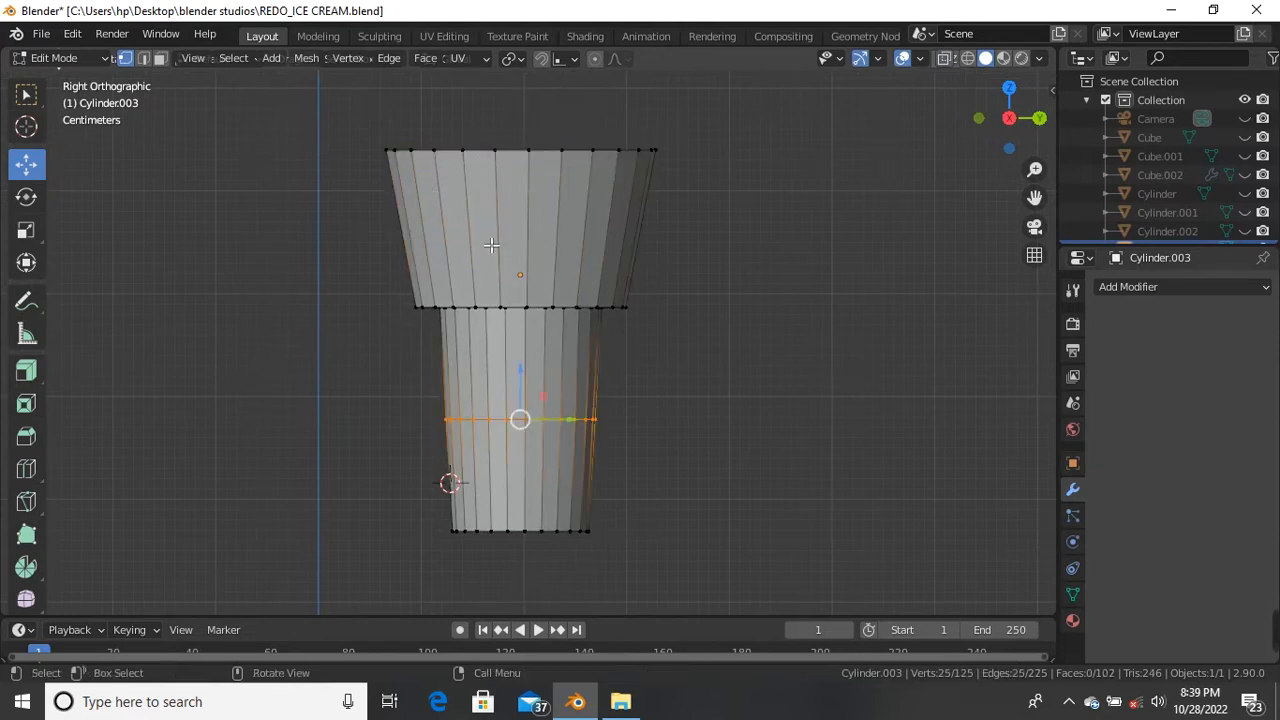
{"action": "left_click", "coordinate": [711, 274]}
Step: Cut three evenly spaced edge loops across the wide upper cone
{"action": "scroll", "coordinate": [711, 274], "scroll_direction": "down", "scroll_amount": 4}
{"action": "scroll", "coordinate": [600, 300], "scroll_direction": "up", "scroll_amount": 4}
{"action": "scroll", "coordinate": [484, 228], "scroll_direction": "down", "scroll_amount": 3}
{"action": "scroll", "coordinate": [484, 228], "scroll_direction": "up", "scroll_amount": 3}
{"action": "scroll", "coordinate": [484, 228], "scroll_direction": "down", "scroll_amount": 2}
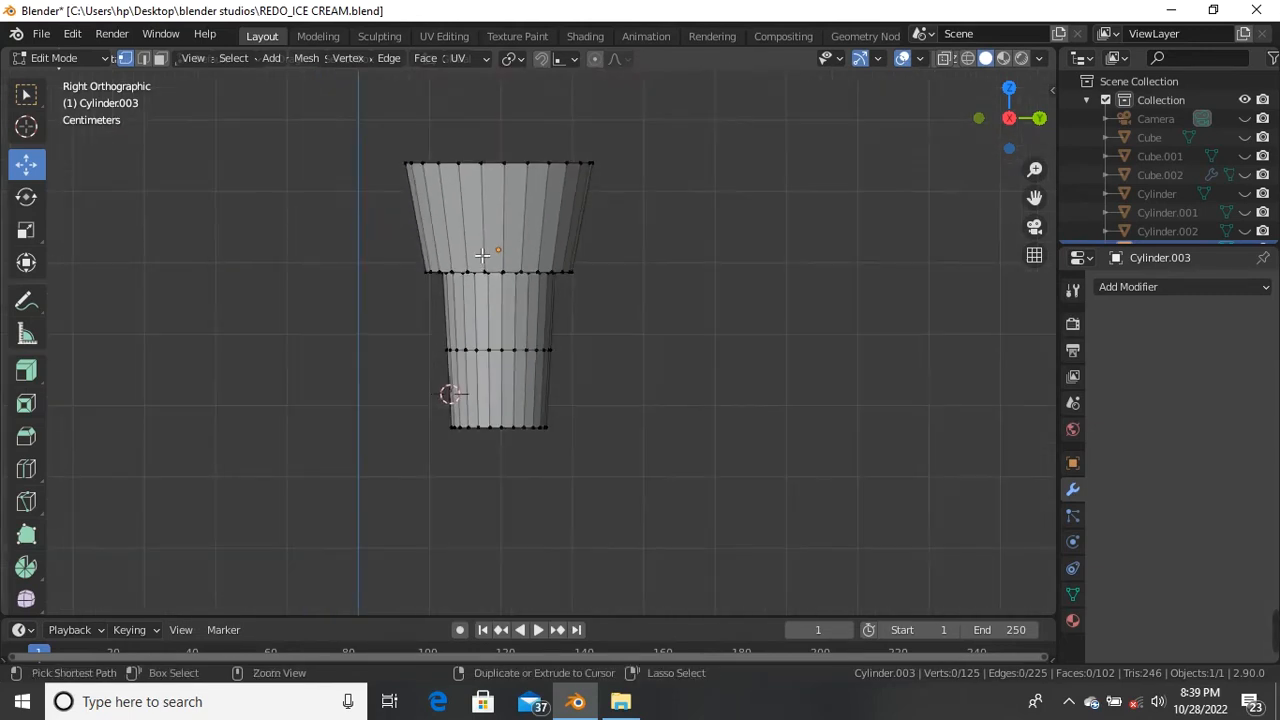
{"action": "key", "text": "ctrl+r"}
{"action": "scroll", "coordinate": [483, 246], "scroll_direction": "up", "scroll_amount": 2}
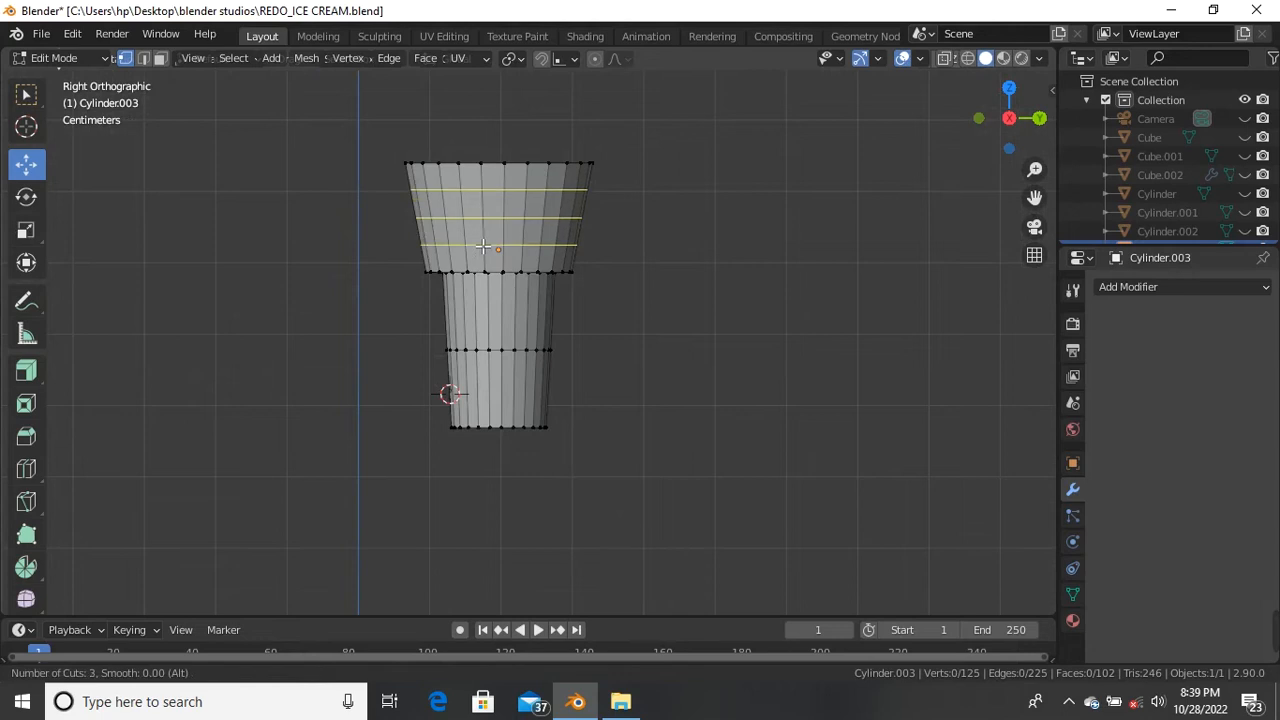
{"action": "left_click", "coordinate": [483, 246]}
{"action": "right_click", "coordinate": [483, 246]}
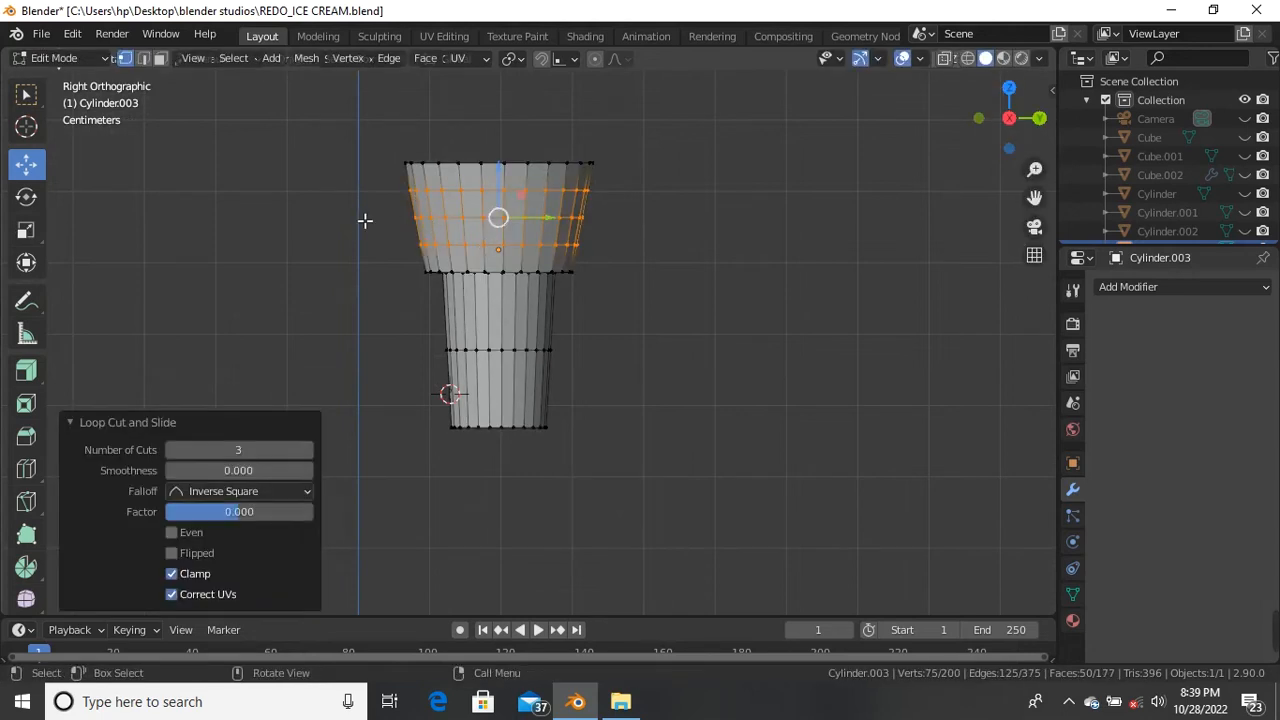
Step: Add two more sets of three evenly spaced loops on the narrow lower section
{"action": "scroll", "coordinate": [463, 327], "scroll_direction": "up", "scroll_amount": 2}
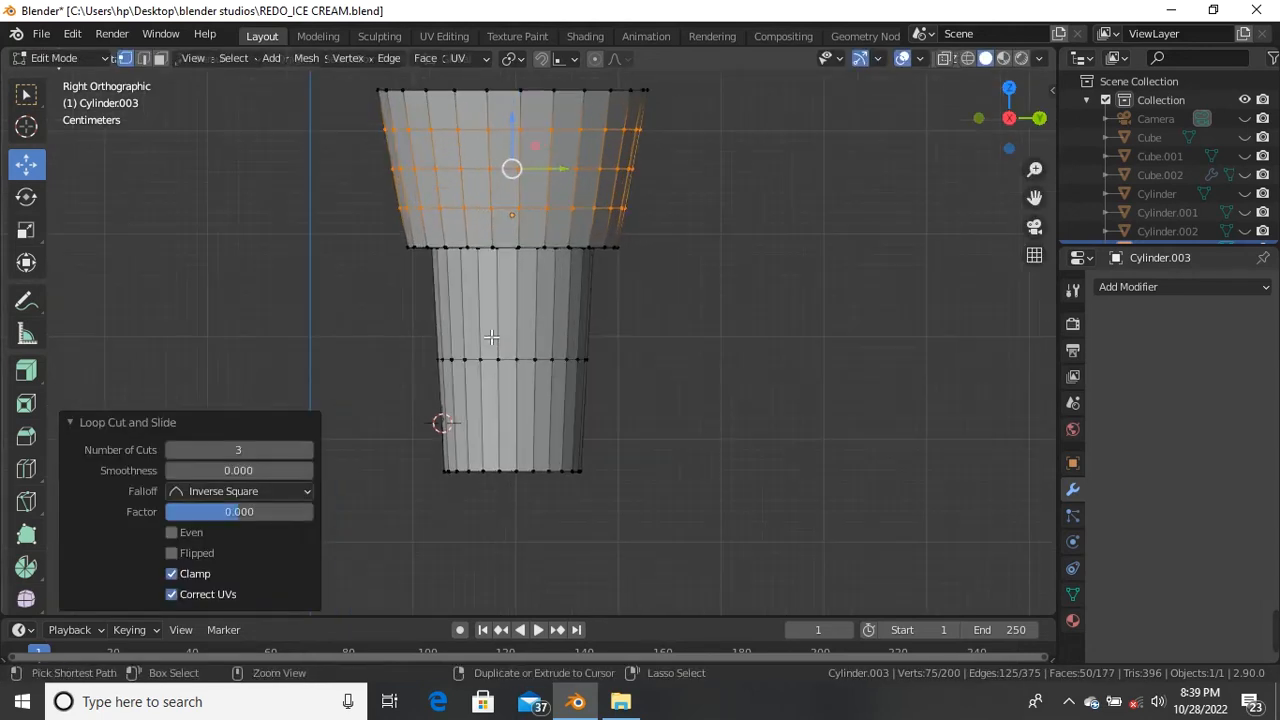
{"action": "left_click", "coordinate": [493, 327]}
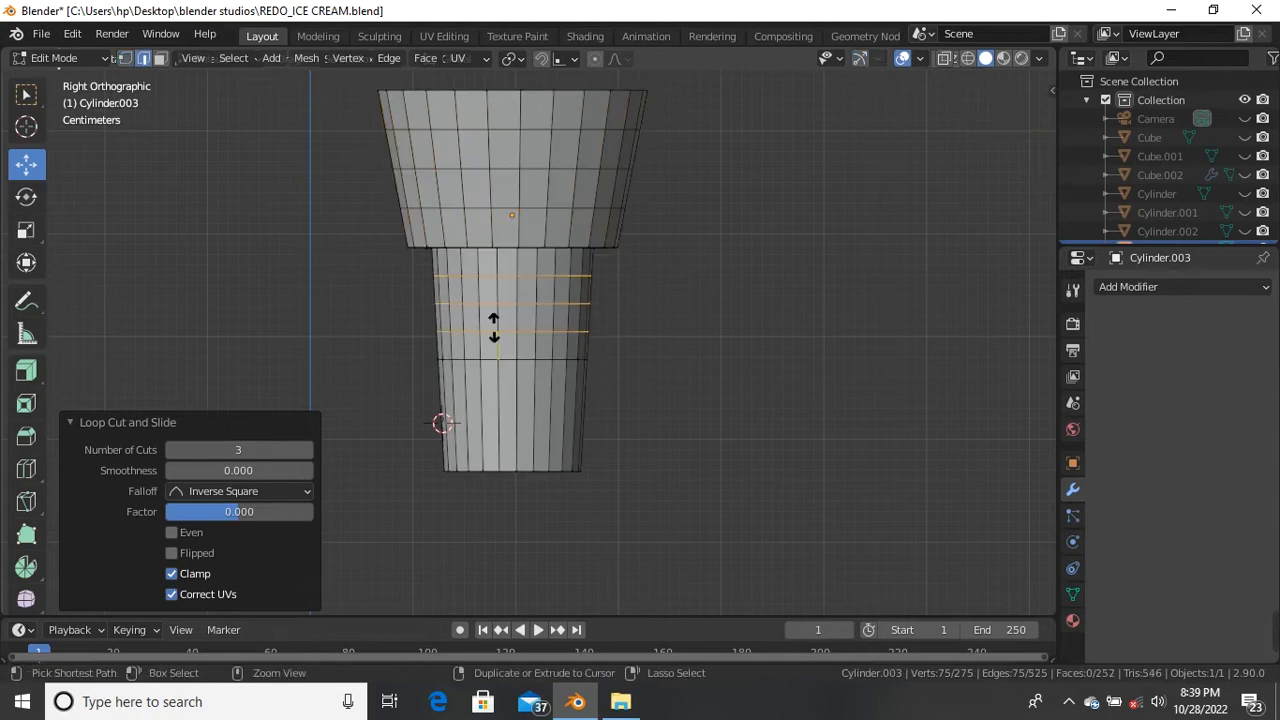
{"action": "right_click", "coordinate": [493, 327]}
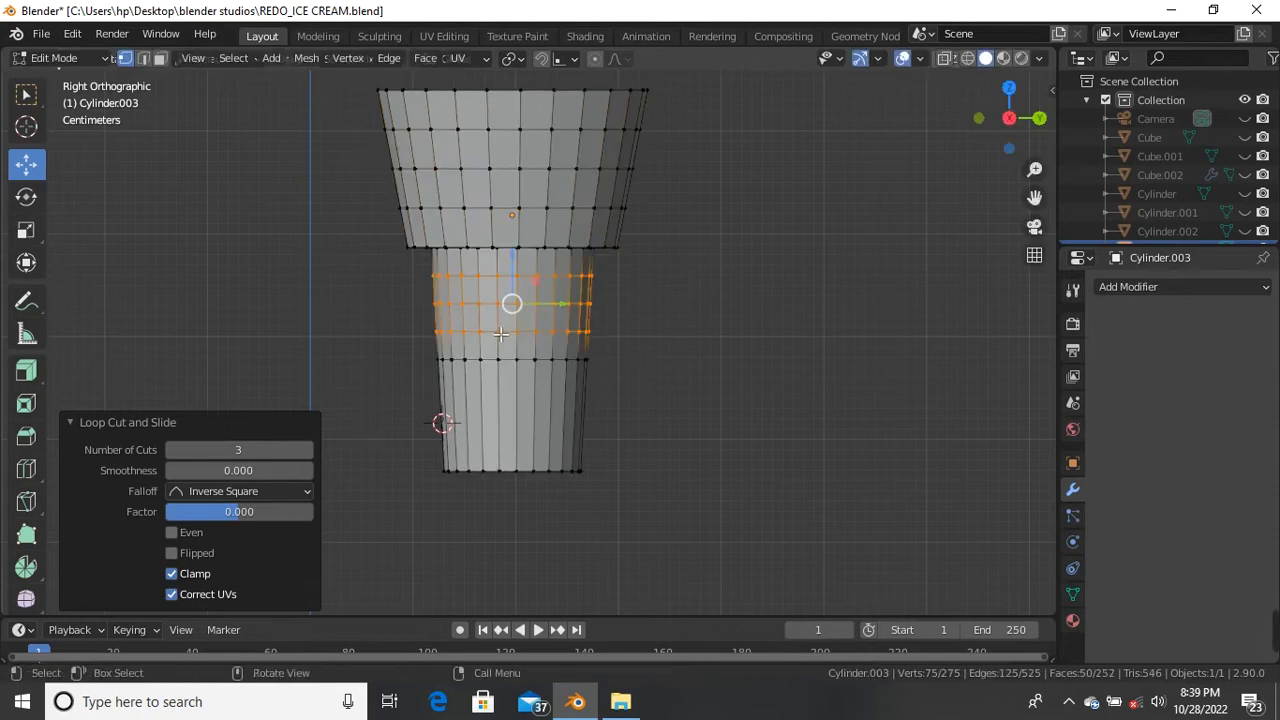
{"action": "key", "text": "ctrl+r"}
{"action": "left_click", "coordinate": [512, 401]}
{"action": "right_click", "coordinate": [512, 401]}
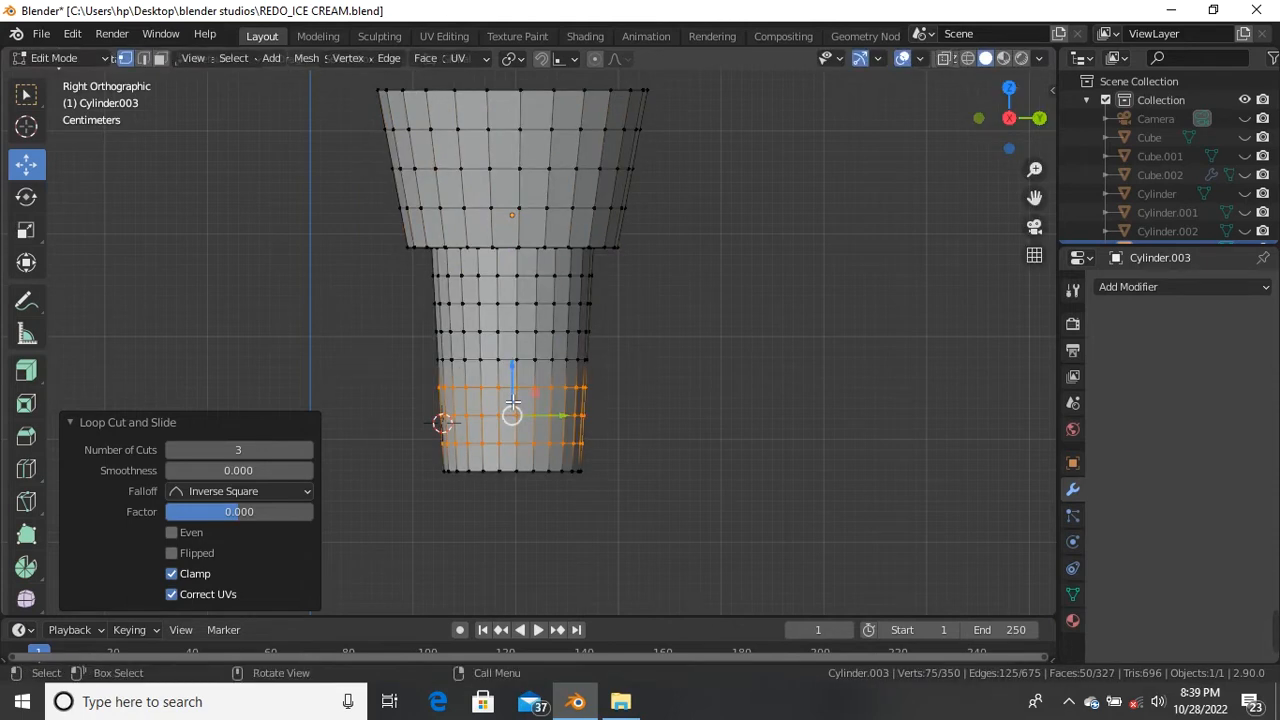
{"action": "scroll", "coordinate": [512, 401], "scroll_direction": "down", "scroll_amount": 2}
{"action": "middle_click_drag", "start_coordinate": [512, 401], "coordinate": [594, 386]}
{"action": "scroll", "coordinate": [594, 386], "scroll_direction": "up", "scroll_amount": 2}
Step: In face select, inset the bottom cap face twice into concentric rings
{"action": "key", "text": "3"}
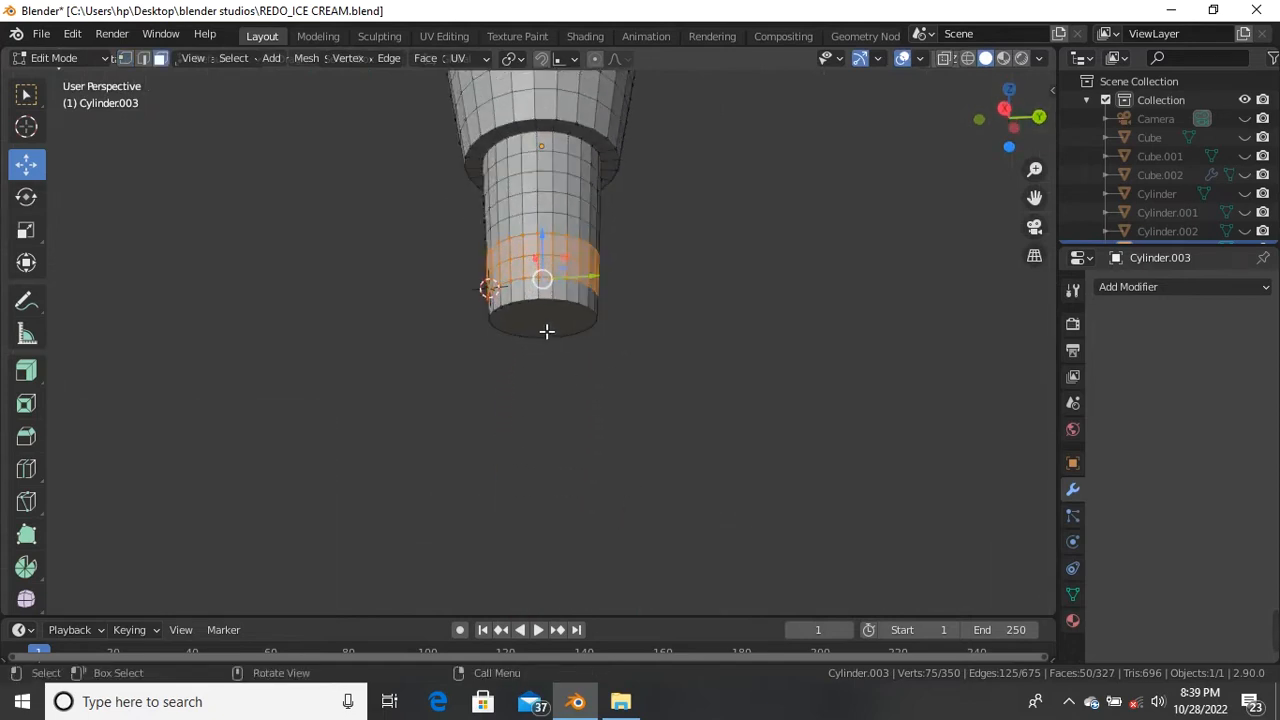
{"action": "left_click", "coordinate": [543, 321]}
{"action": "scroll", "coordinate": [607, 384], "scroll_direction": "up", "scroll_amount": 2}
{"action": "key", "text": "i"}
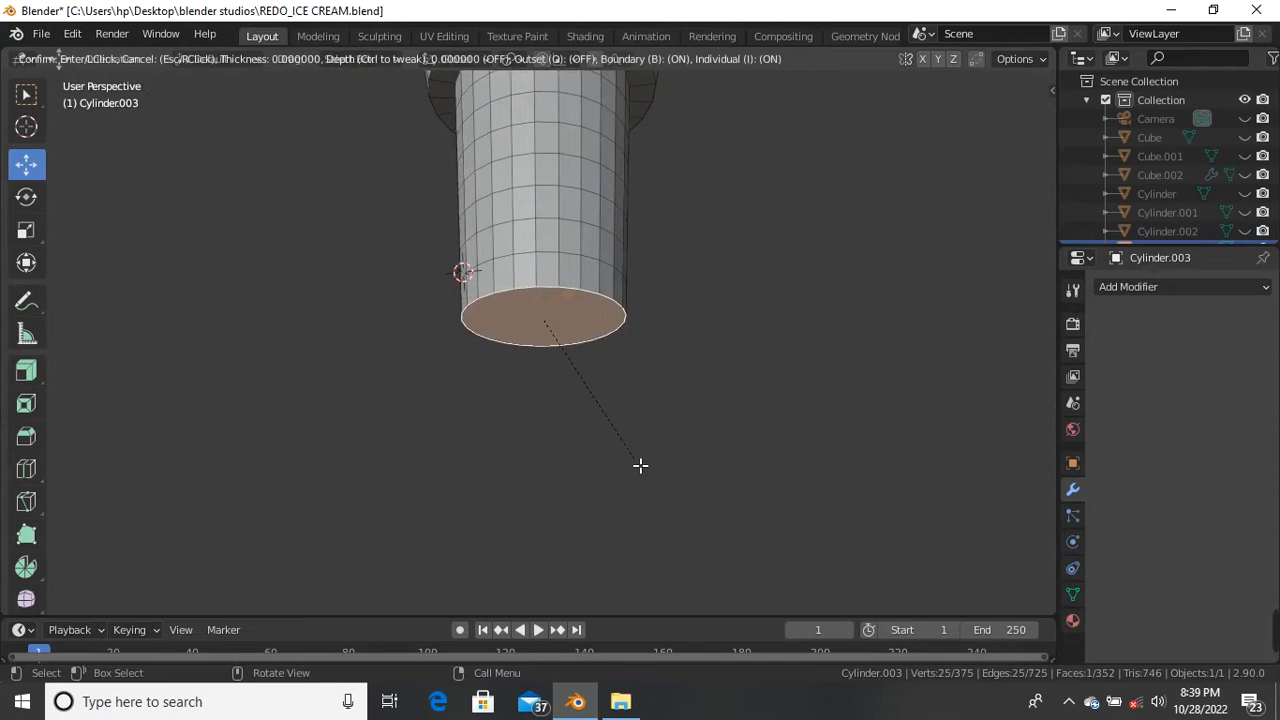
{"action": "key", "text": "i"}
{"action": "left_click", "coordinate": [614, 446]}
{"action": "key", "text": "i"}
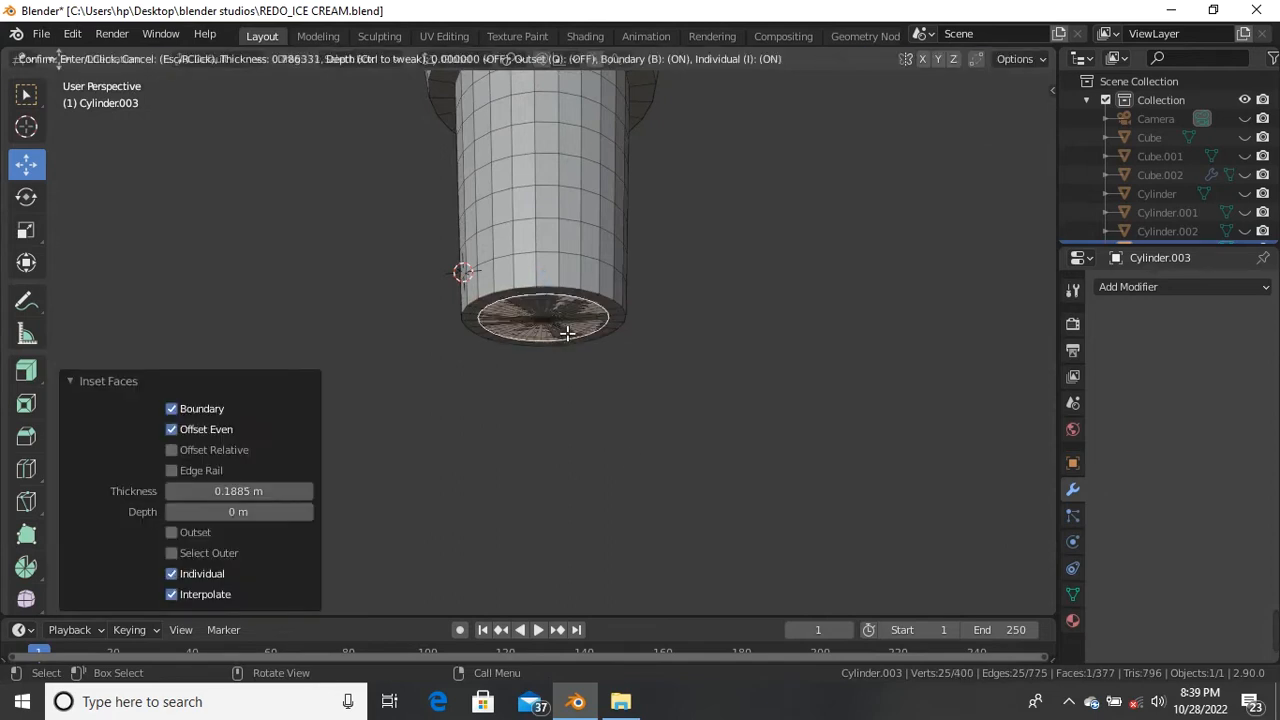
{"action": "right_click", "coordinate": [569, 343]}
{"action": "middle_click_drag", "start_coordinate": [569, 316], "coordinate": [640, 523]}
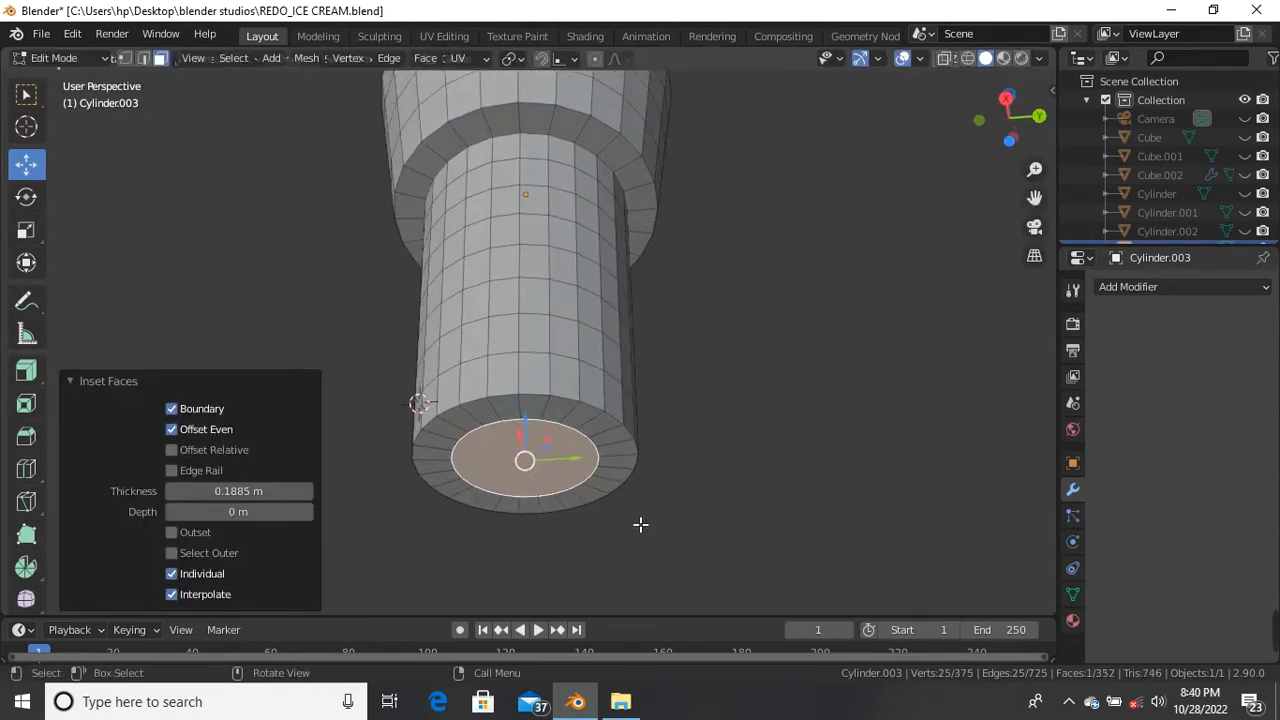
{"action": "key", "text": "i"}
{"action": "left_click", "coordinate": [637, 538]}
{"action": "key", "text": "i"}
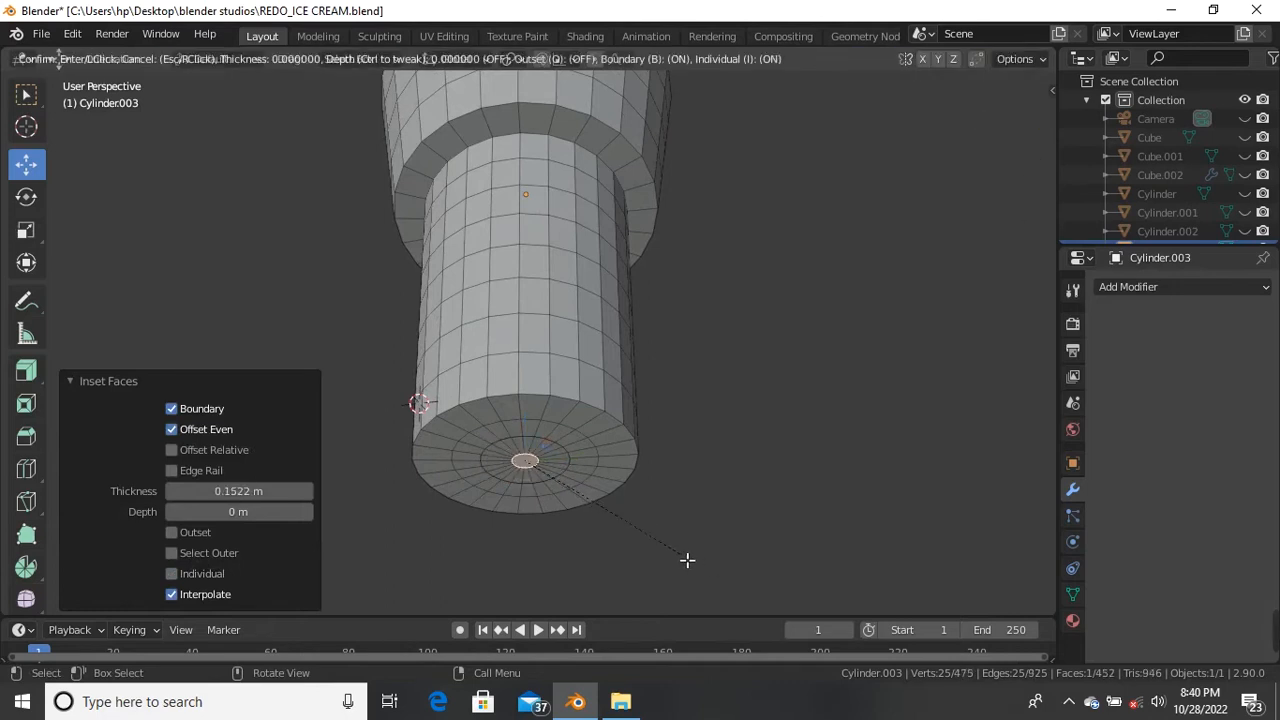
{"action": "right_click", "coordinate": [687, 560]}
Step: Add two centred edge loops around the lower narrow cylinder near the base
{"action": "key", "text": "ctrl+r"}
{"action": "left_click", "coordinate": [521, 405]}
{"action": "right_click", "coordinate": [518, 403]}
{"action": "key", "text": "ctrl+r"}
{"action": "left_click", "coordinate": [501, 375]}
{"action": "right_click", "coordinate": [498, 374]}
{"action": "scroll", "coordinate": [522, 360], "scroll_direction": "down", "scroll_amount": 2}
{"action": "middle_click_drag", "start_coordinate": [524, 330], "coordinate": [548, 433]}
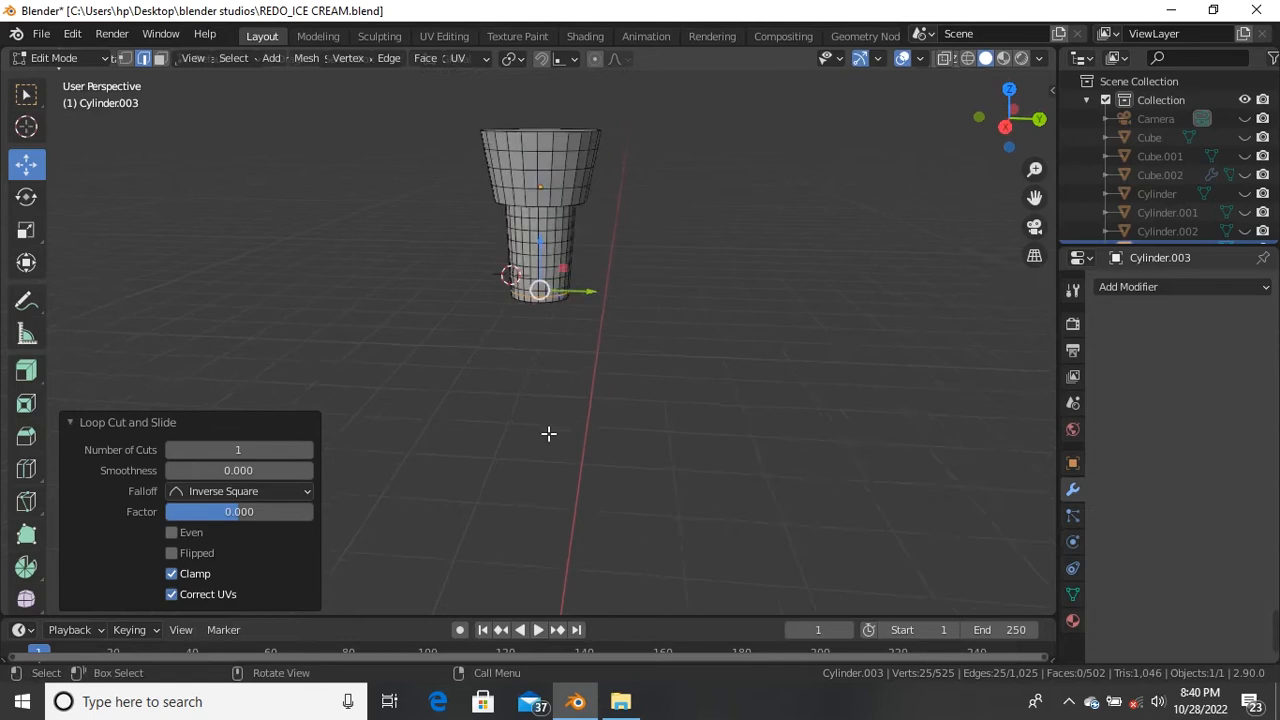
Step: Select the cup's top cap face and delete it via X > Faces to open the cup
{"action": "scroll", "coordinate": [548, 433], "scroll_direction": "down", "scroll_amount": 2}
{"action": "scroll", "coordinate": [547, 250], "scroll_direction": "up", "scroll_amount": 7}
{"action": "middle_click_drag", "start_coordinate": [549, 263], "coordinate": [551, 306]}
{"action": "scroll", "coordinate": [562, 263], "scroll_direction": "down", "scroll_amount": 2}
{"action": "scroll", "coordinate": [574, 227], "scroll_direction": "up", "scroll_amount": 1}
{"action": "left_click", "coordinate": [563, 212]}
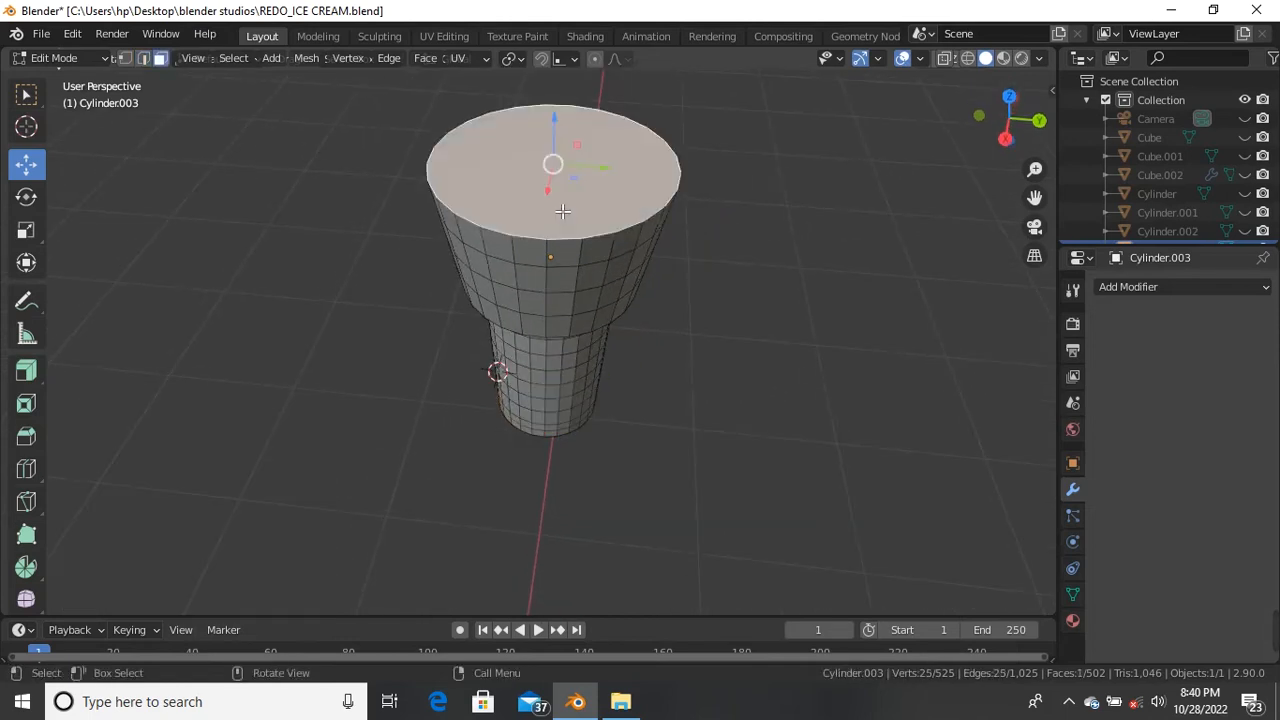
{"action": "key", "text": "x"}
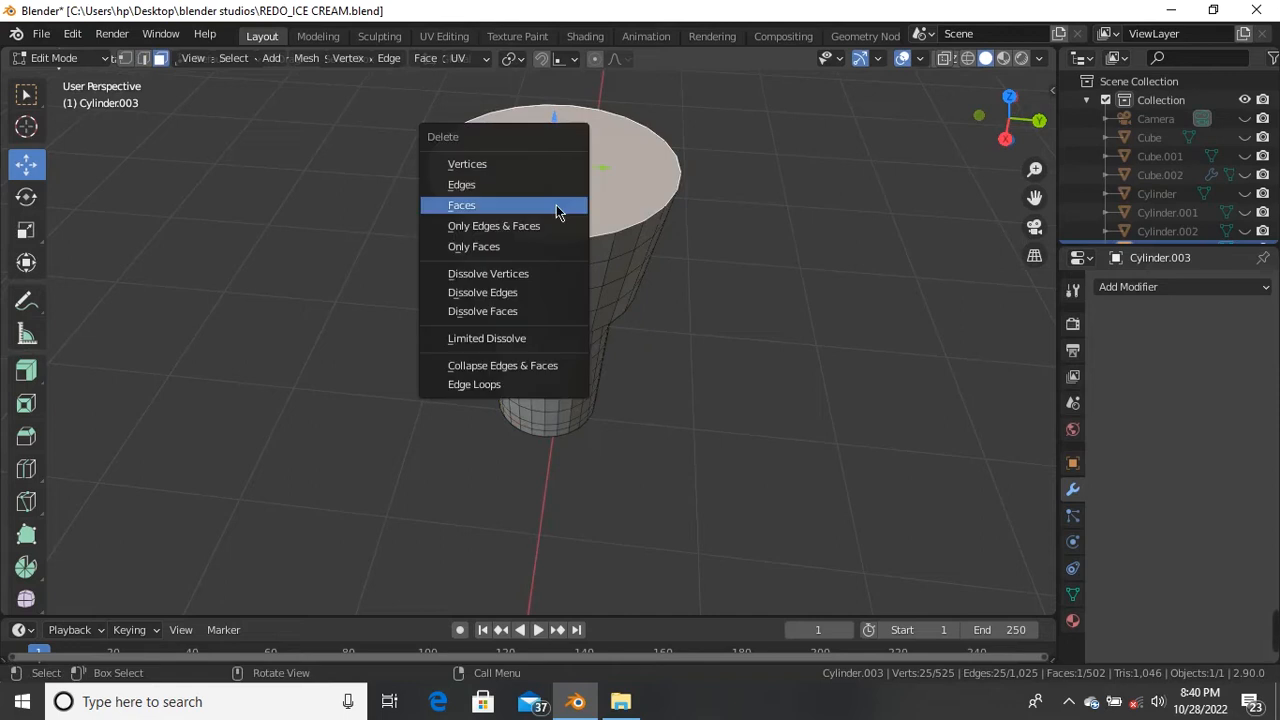
{"action": "left_click", "coordinate": [556, 205]}
{"action": "middle_click_drag", "start_coordinate": [557, 209], "coordinate": [588, 286]}
{"action": "scroll", "coordinate": [551, 223], "scroll_direction": "up", "scroll_amount": 4}
{"action": "scroll", "coordinate": [503, 208], "scroll_direction": "down", "scroll_amount": 4}
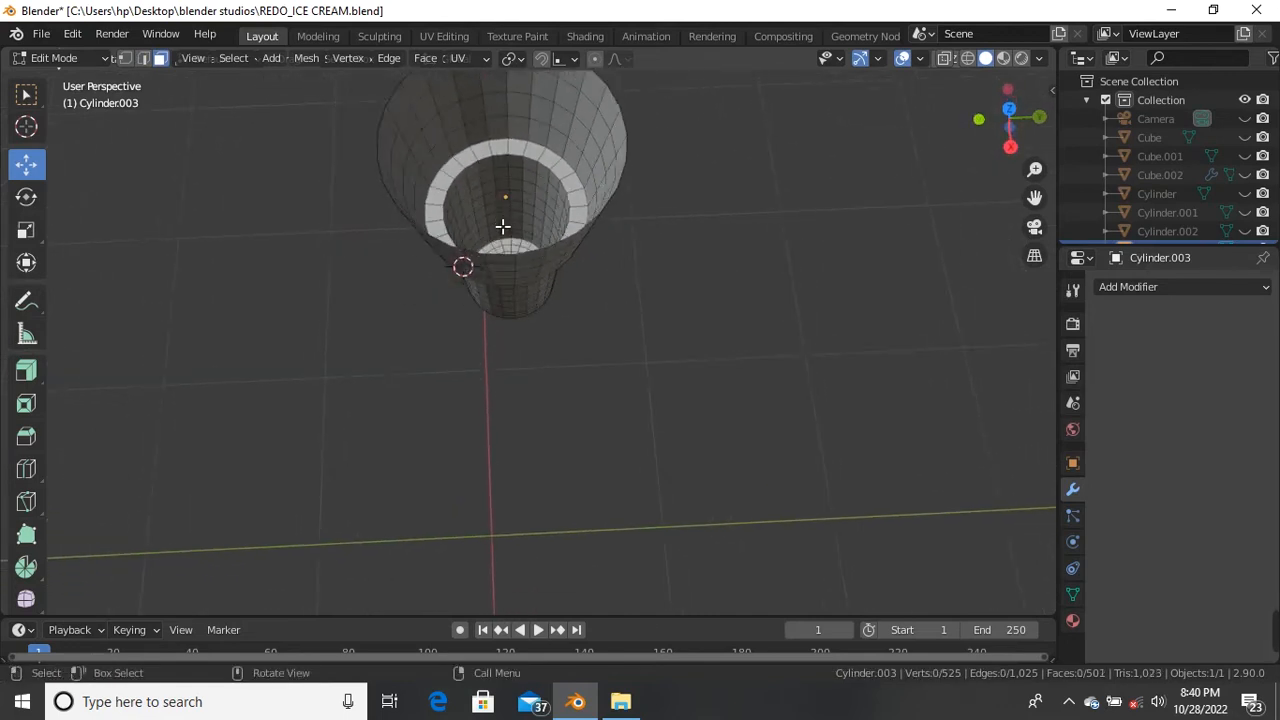
{"action": "scroll", "coordinate": [479, 191], "scroll_direction": "up", "scroll_amount": 2}
{"action": "middle_click_drag", "start_coordinate": [479, 191], "coordinate": [453, 380]}
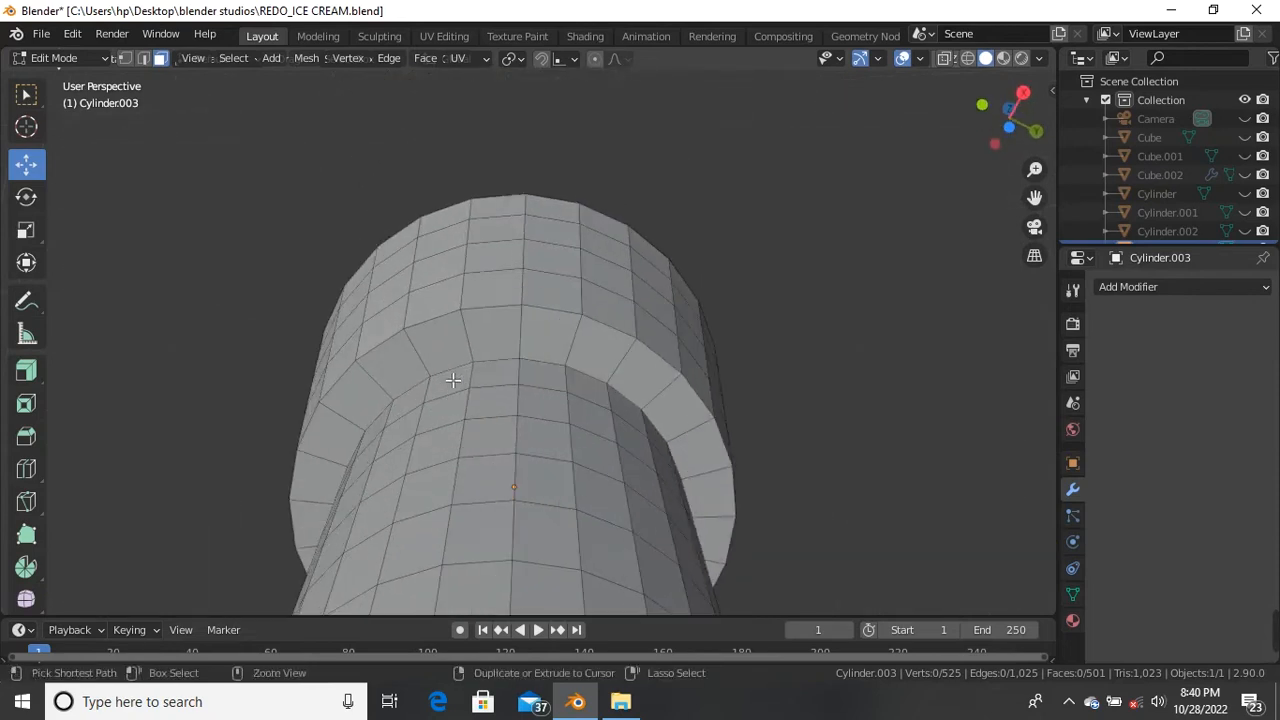
Step: Cut two evenly spaced edge loops across the step ledge
{"action": "key", "text": "ctrl+r"}
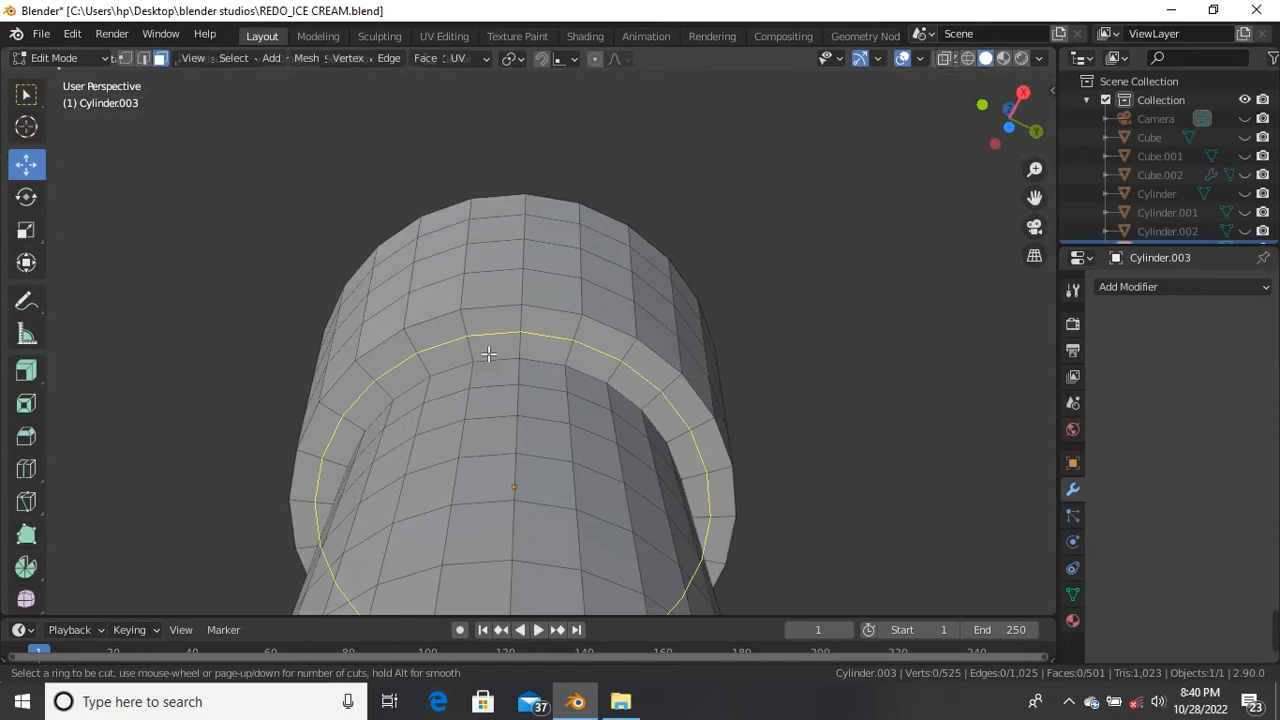
{"action": "scroll", "coordinate": [488, 354], "scroll_direction": "up", "scroll_amount": 1}
{"action": "left_click", "coordinate": [488, 354]}
{"action": "right_click", "coordinate": [488, 354]}
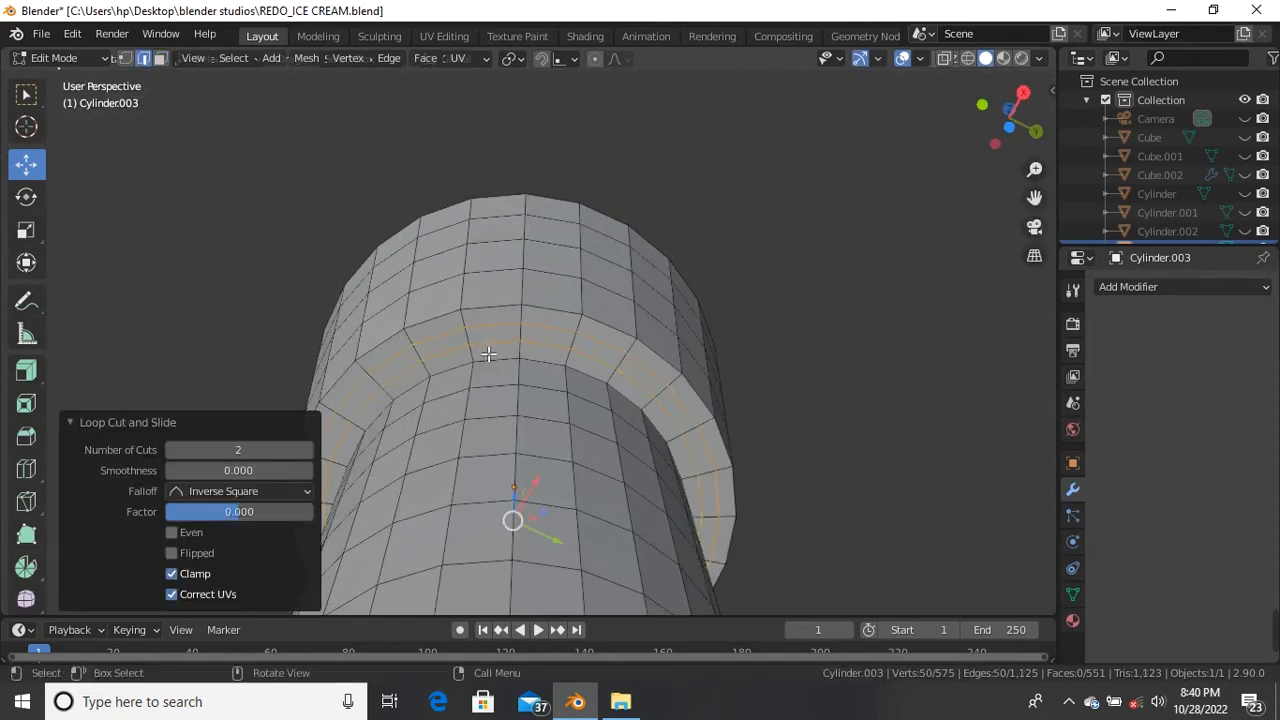
{"action": "scroll", "coordinate": [539, 290], "scroll_direction": "down", "scroll_amount": 3}
{"action": "middle_click_drag", "start_coordinate": [539, 290], "coordinate": [491, 344]}
{"action": "scroll", "coordinate": [491, 344], "scroll_direction": "up", "scroll_amount": 1}
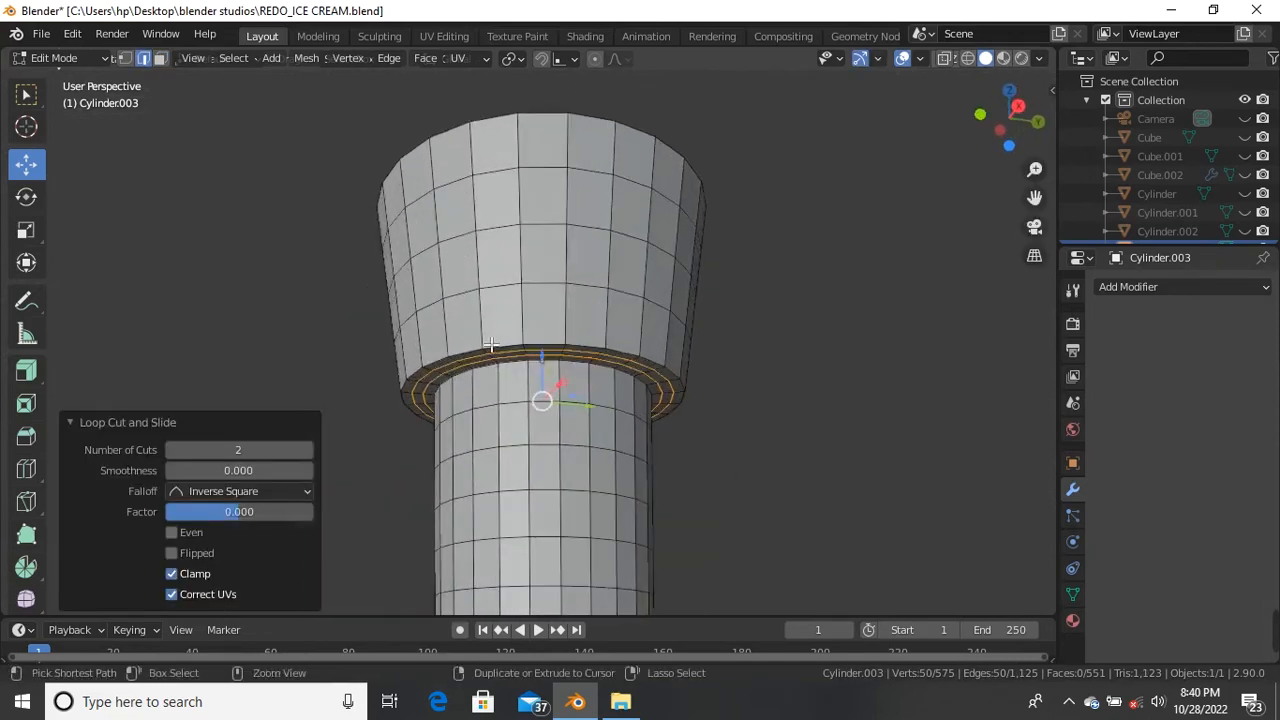
Step: Add a single edge loop just above the step, slid to a 0.469 factor
{"action": "key", "text": "ctrl+r"}
{"action": "left_click", "coordinate": [493, 343]}
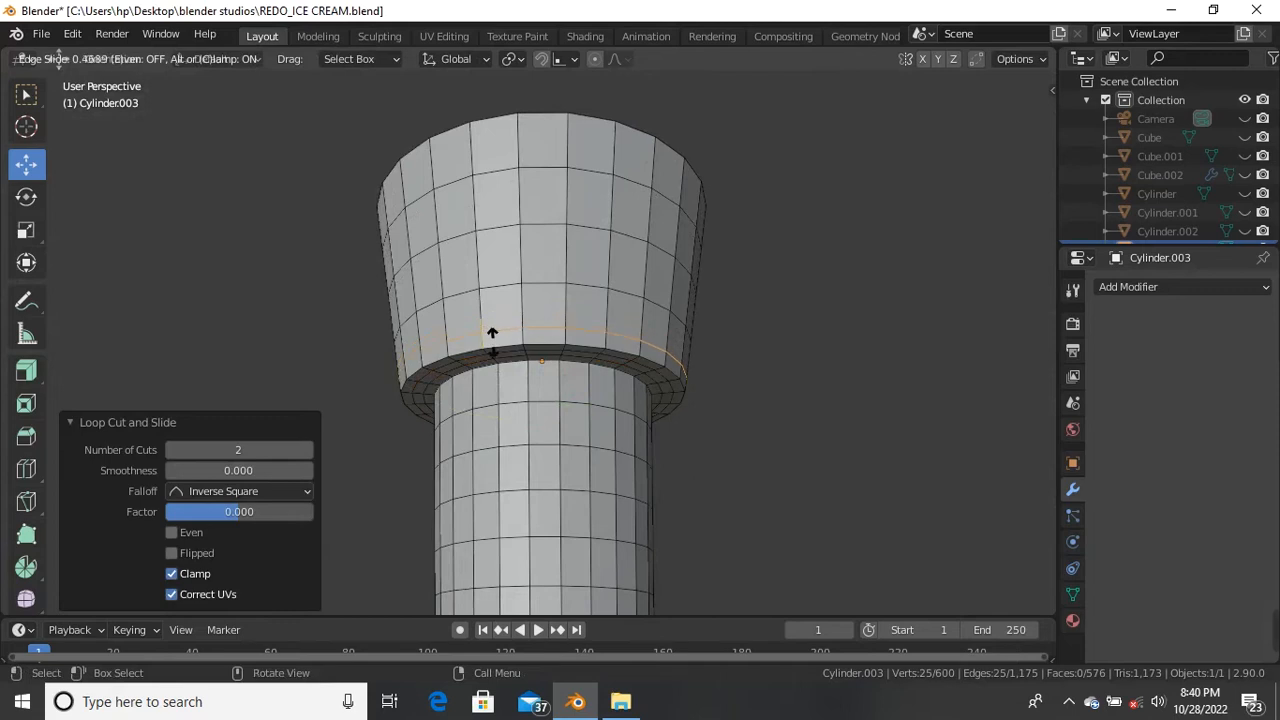
{"action": "left_click", "coordinate": [491, 343]}
{"action": "scroll", "coordinate": [491, 343], "scroll_direction": "down", "scroll_amount": 3}
{"action": "middle_click_drag", "start_coordinate": [540, 420], "coordinate": [484, 409]}
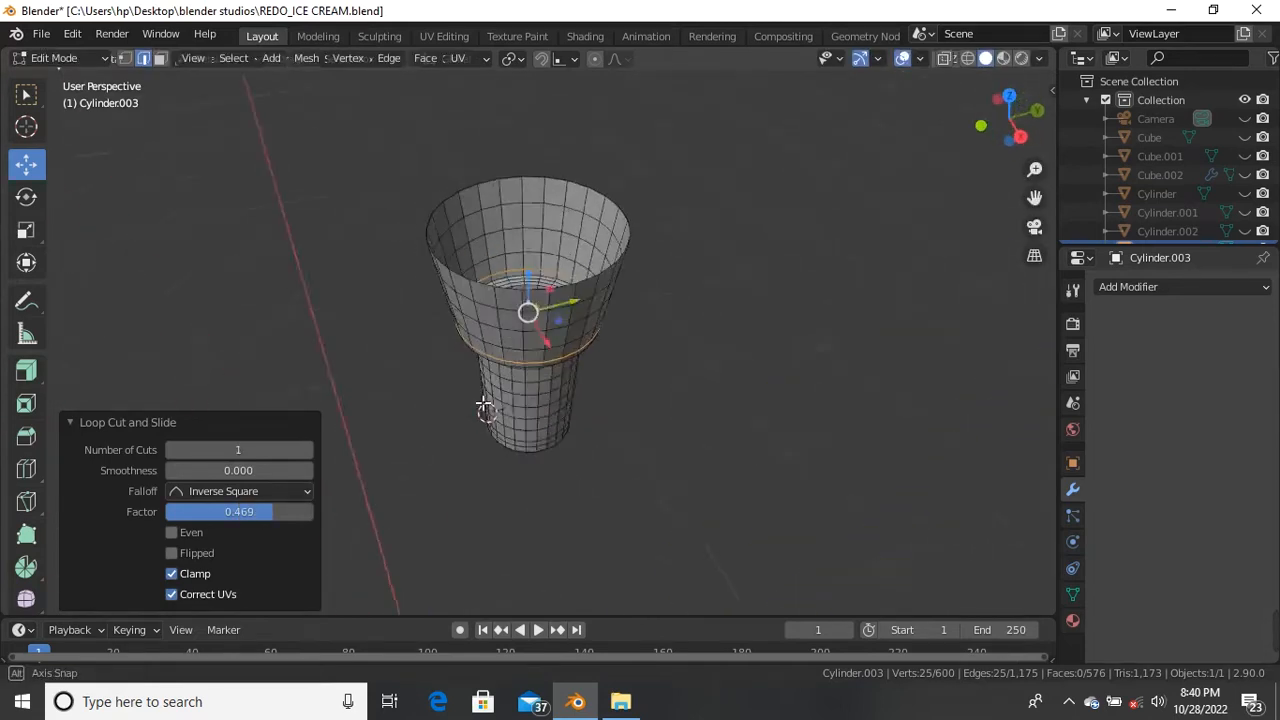
{"action": "scroll", "coordinate": [484, 409], "scroll_direction": "up", "scroll_amount": 4}
{"action": "scroll", "coordinate": [530, 290], "scroll_direction": "up", "scroll_amount": 3}
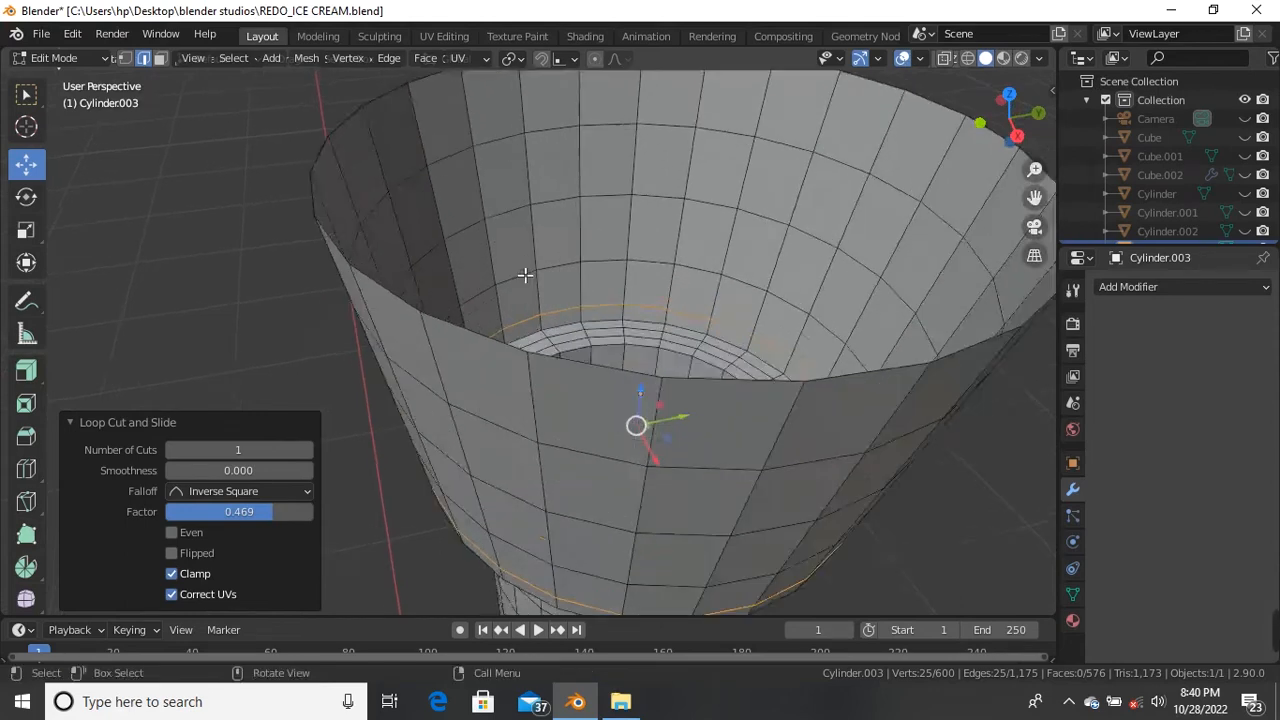
{"action": "scroll", "coordinate": [457, 283], "scroll_direction": "down", "scroll_amount": 5}
{"action": "scroll", "coordinate": [450, 285], "scroll_direction": "up", "scroll_amount": 2}
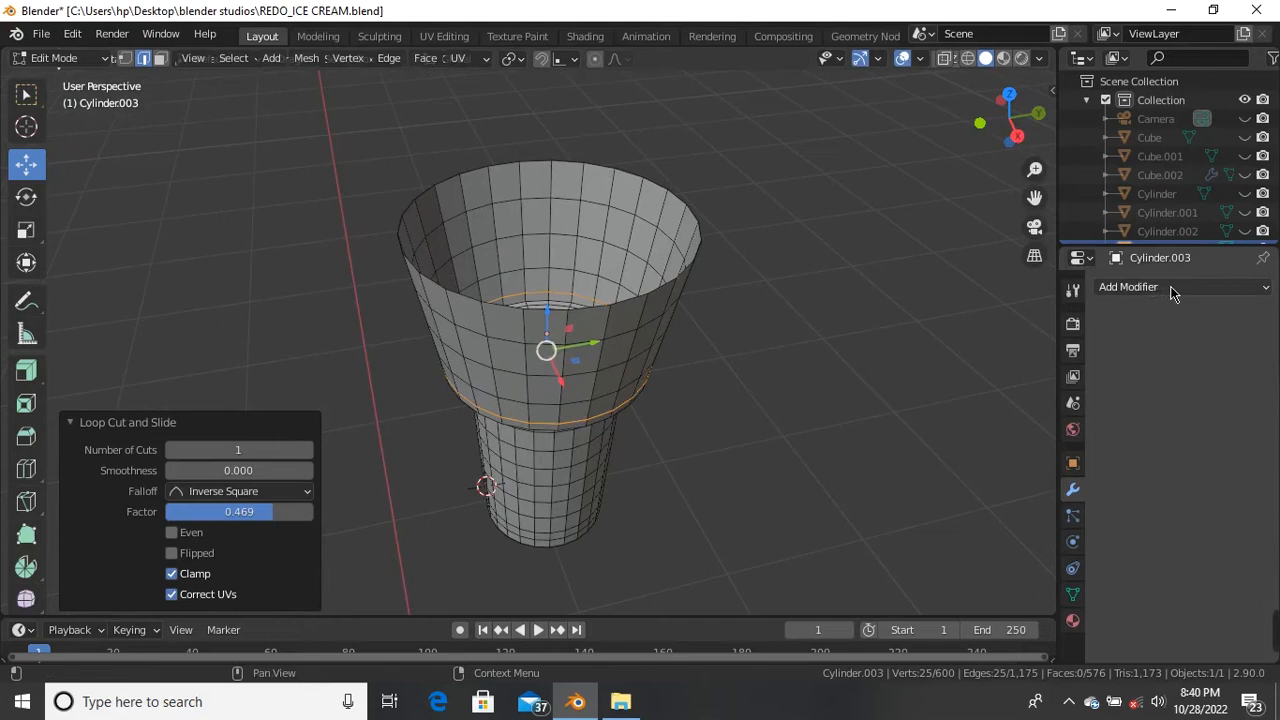
Step: Add a Solidify modifier to the cup and set its thickness to 0.04 m
{"action": "left_click", "coordinate": [1210, 288]}
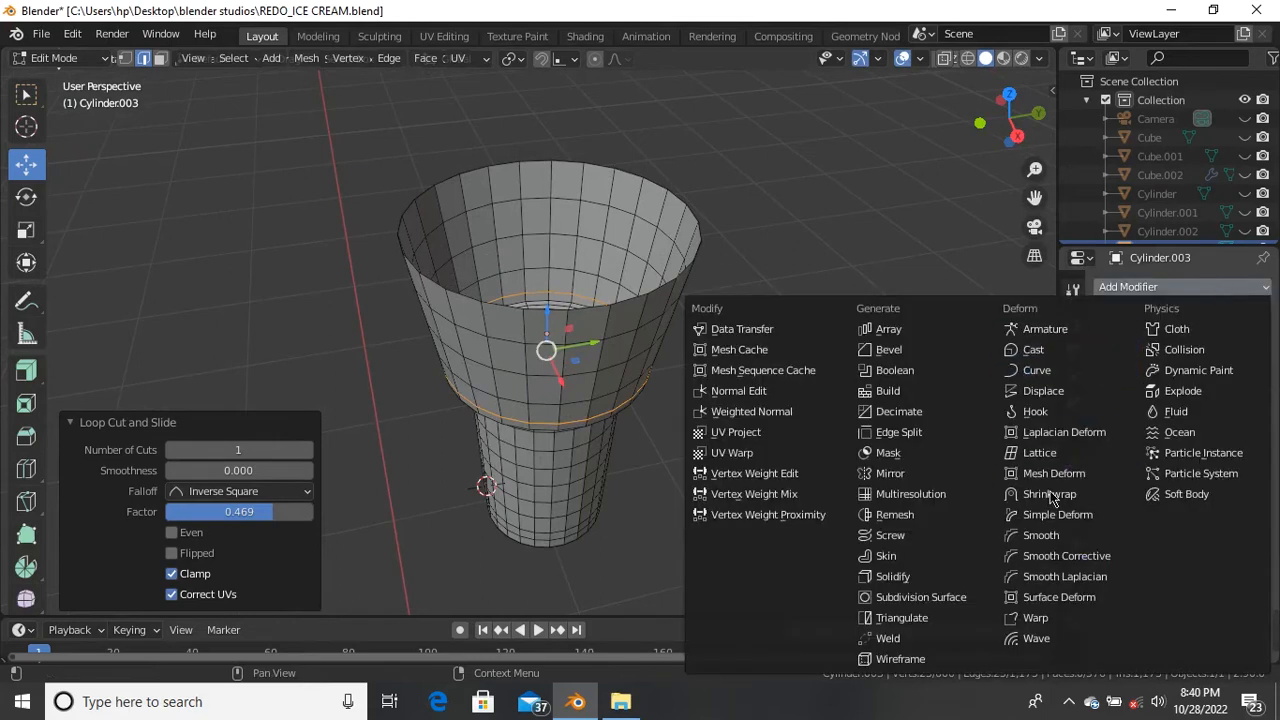
{"action": "left_click", "coordinate": [949, 589]}
{"action": "scroll", "coordinate": [707, 328], "scroll_direction": "up", "scroll_amount": 5}
{"action": "middle_click_drag", "start_coordinate": [611, 244], "coordinate": [697, 334]}
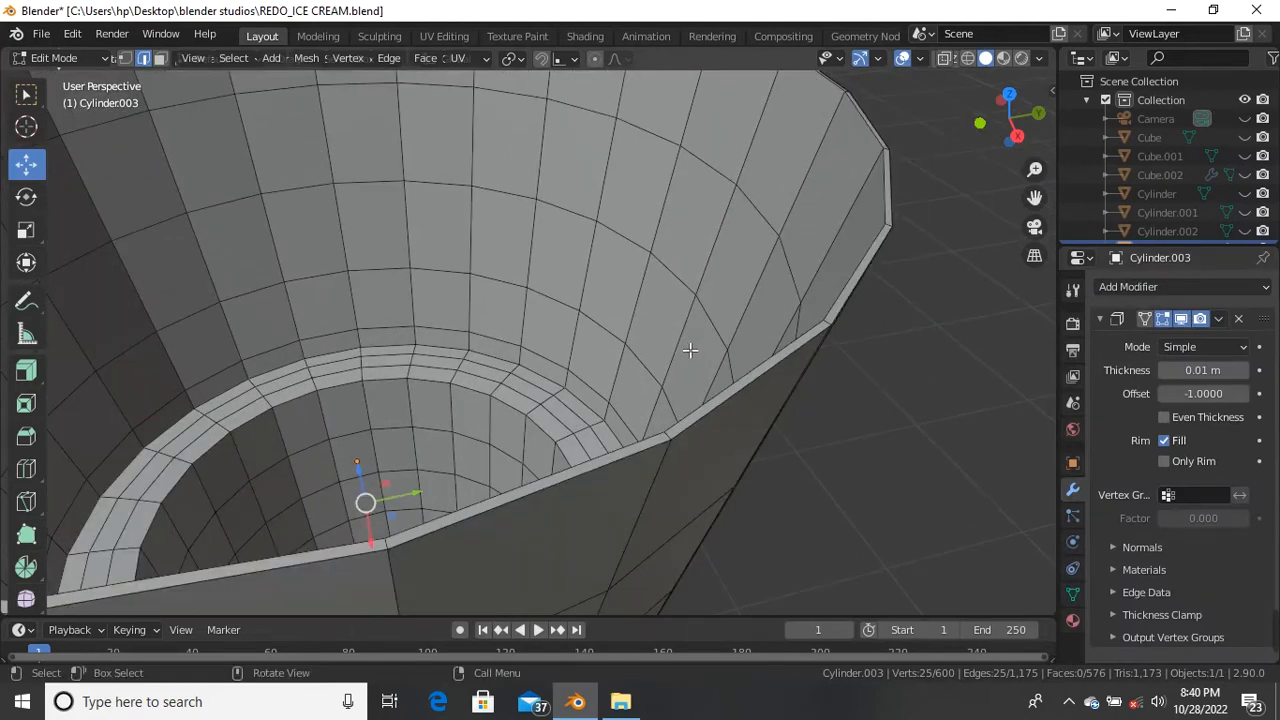
{"action": "left_click_drag", "start_coordinate": [1203, 370], "coordinate": [1230, 370]}
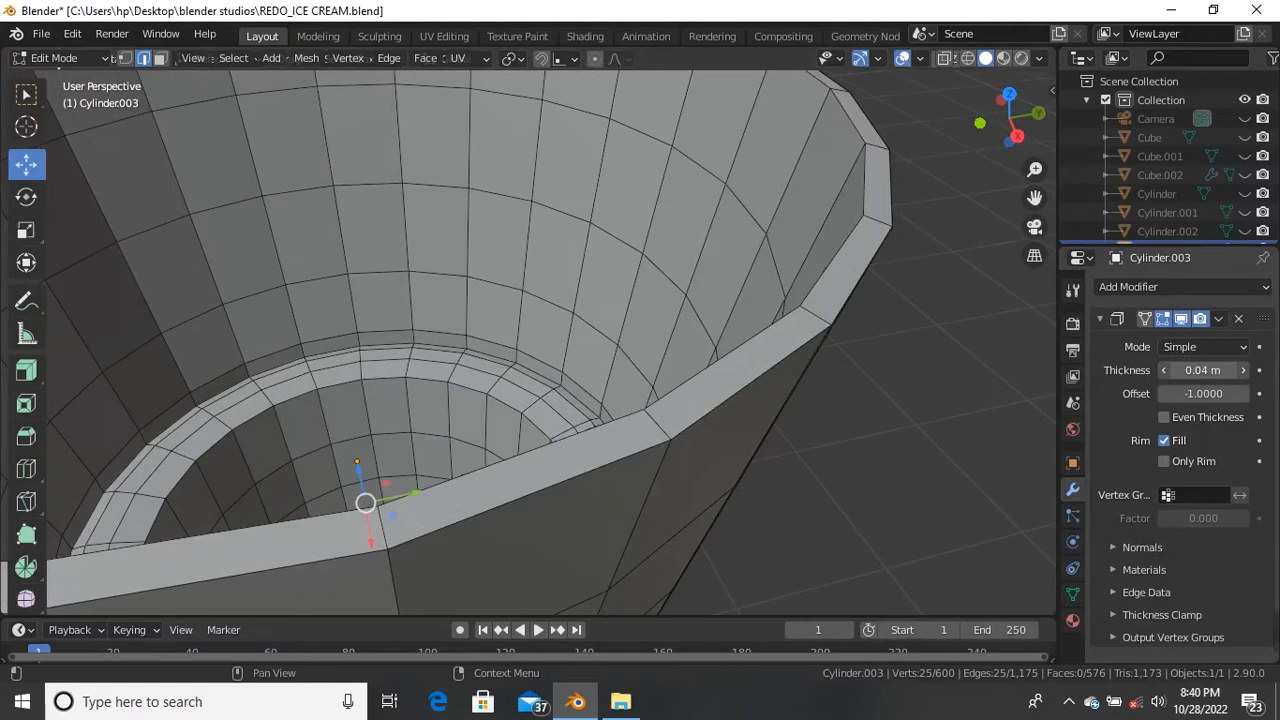
{"action": "left_click_drag", "start_coordinate": [1230, 370], "coordinate": [1222, 370]}
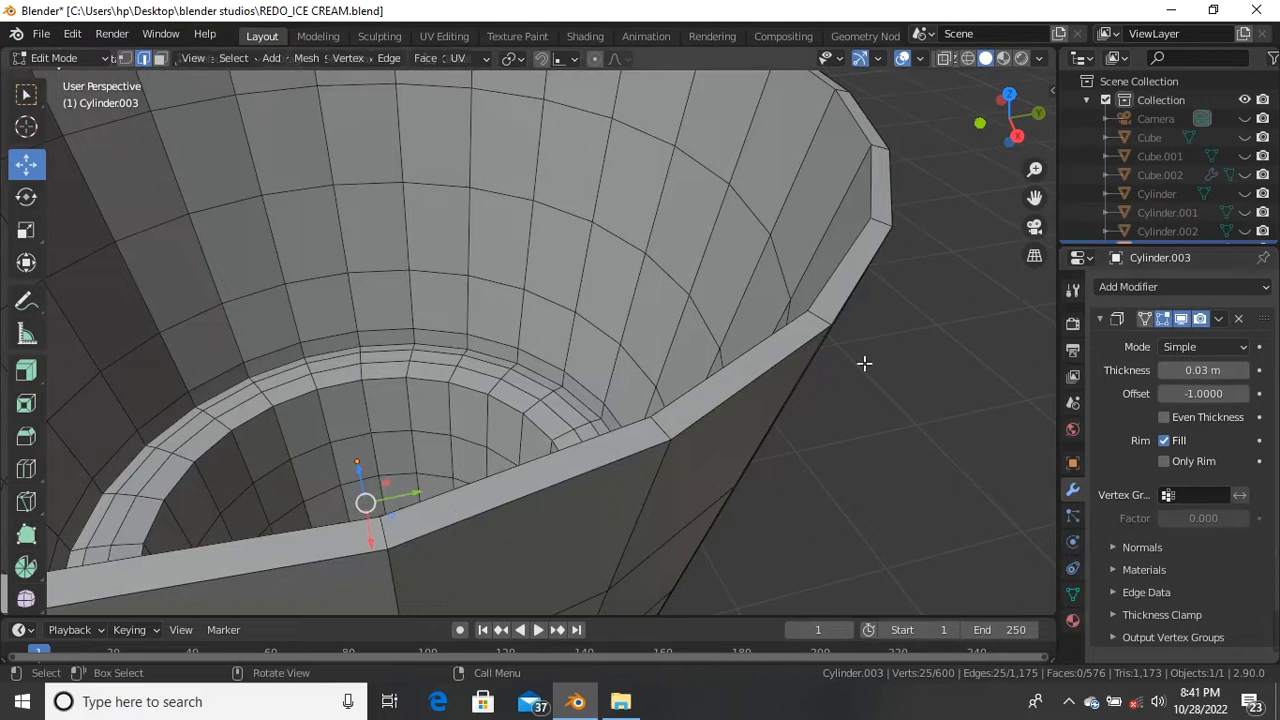
{"action": "scroll", "coordinate": [1036, 376], "scroll_direction": "down", "scroll_amount": 5}
{"action": "middle_click_drag", "start_coordinate": [1036, 376], "coordinate": [1043, 350]}
{"action": "scroll", "coordinate": [1043, 343], "scroll_direction": "up", "scroll_amount": 5}
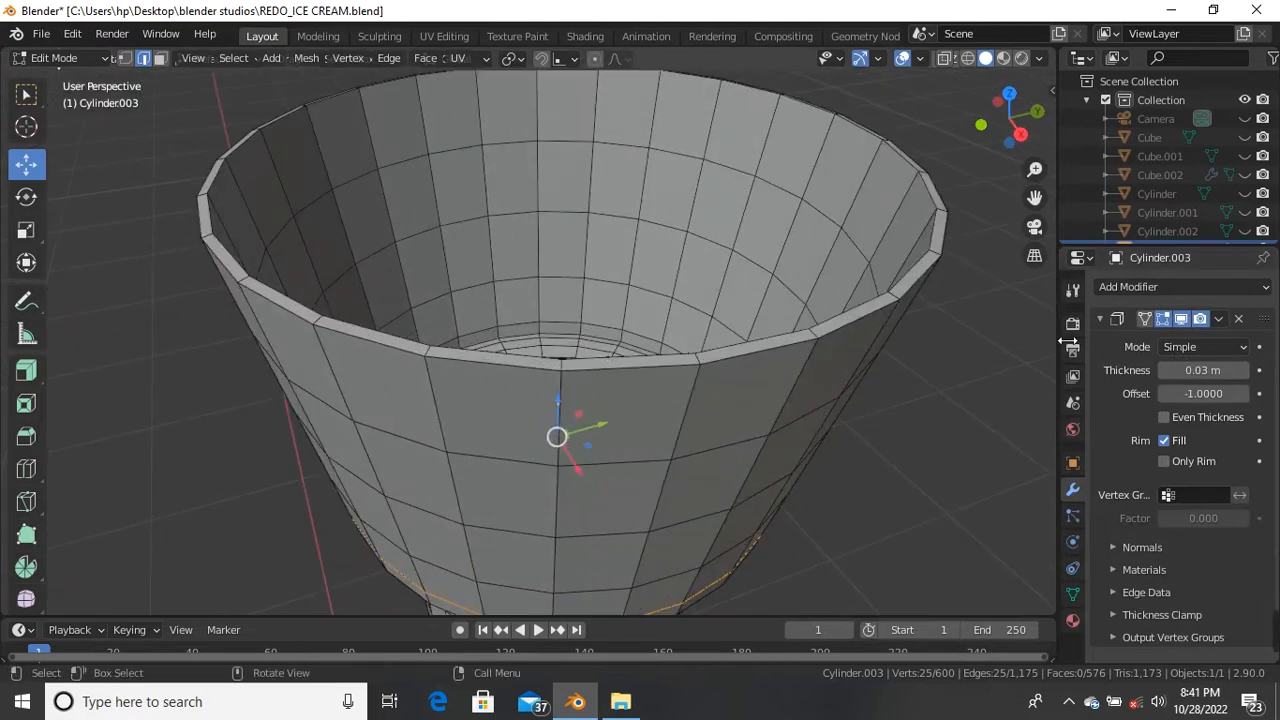
{"action": "left_click", "coordinate": [1245, 370]}
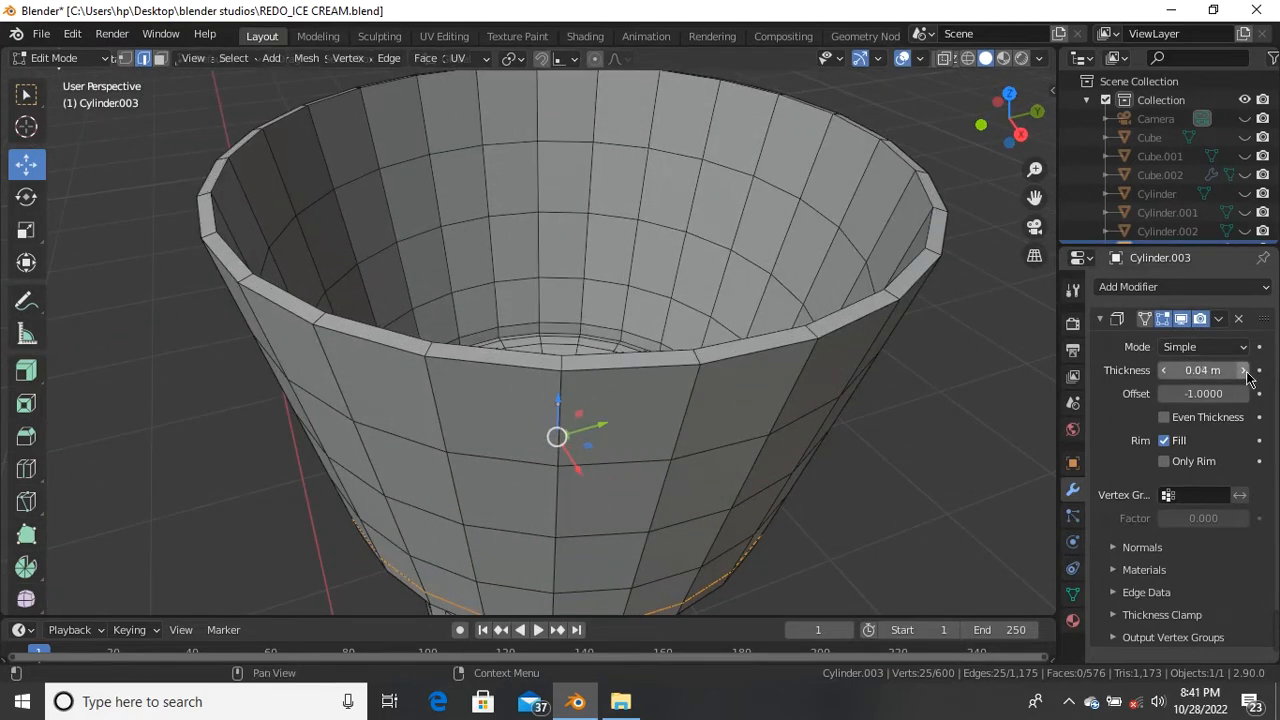
{"action": "middle_click_drag", "start_coordinate": [1032, 345], "coordinate": [1025, 323]}
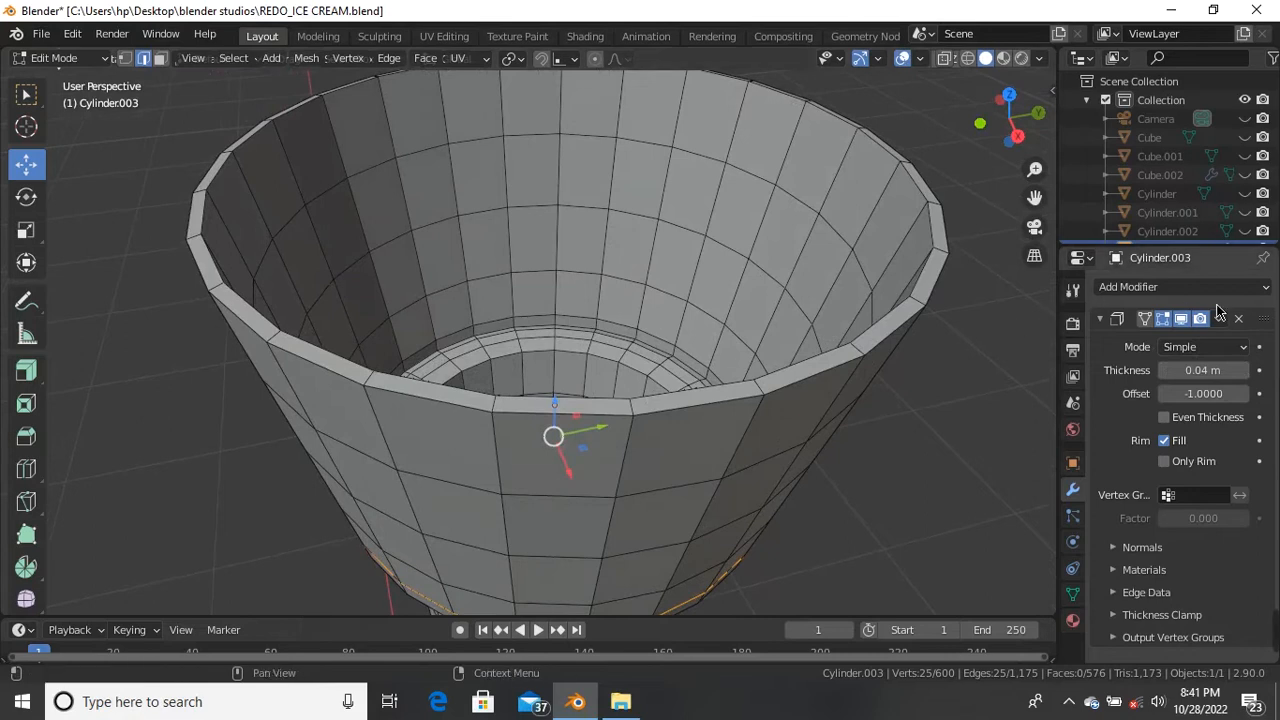
Step: Apply the Solidify modifier in Object Mode to make the thickness permanent
{"action": "left_click", "coordinate": [1219, 319]}
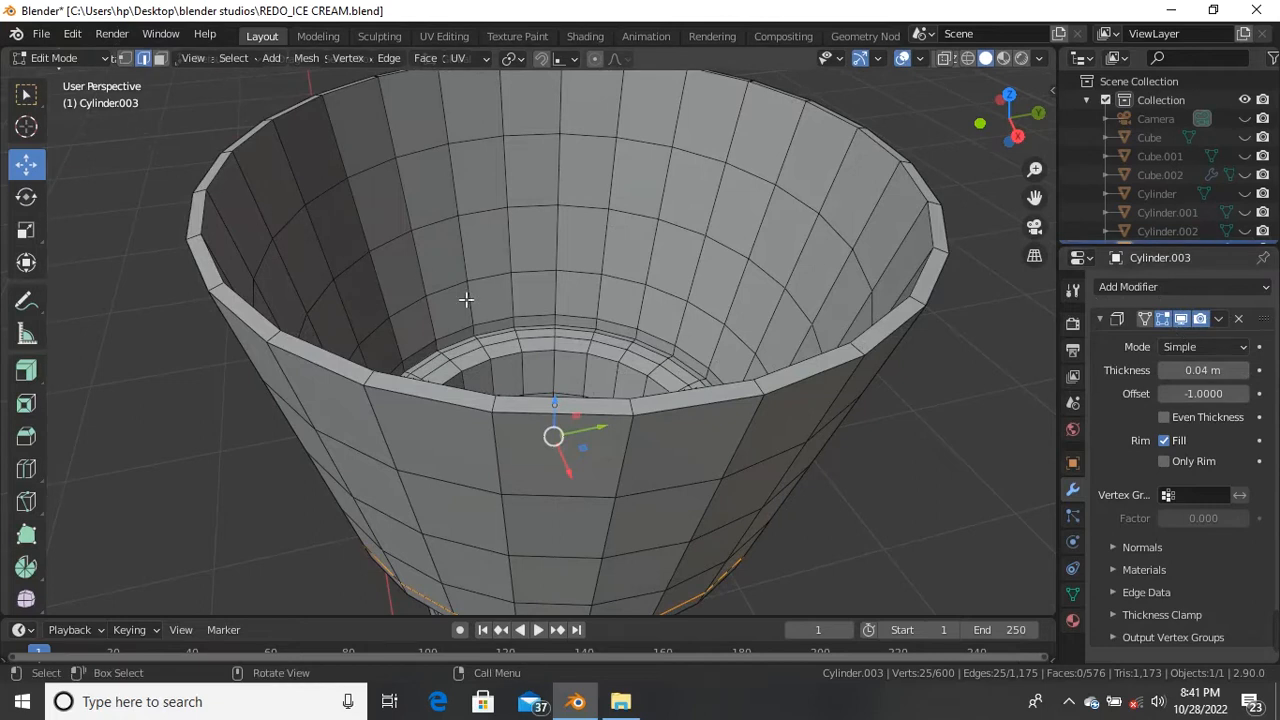
{"action": "key", "text": "Tab"}
{"action": "scroll", "coordinate": [467, 311], "scroll_direction": "down", "scroll_amount": 3}
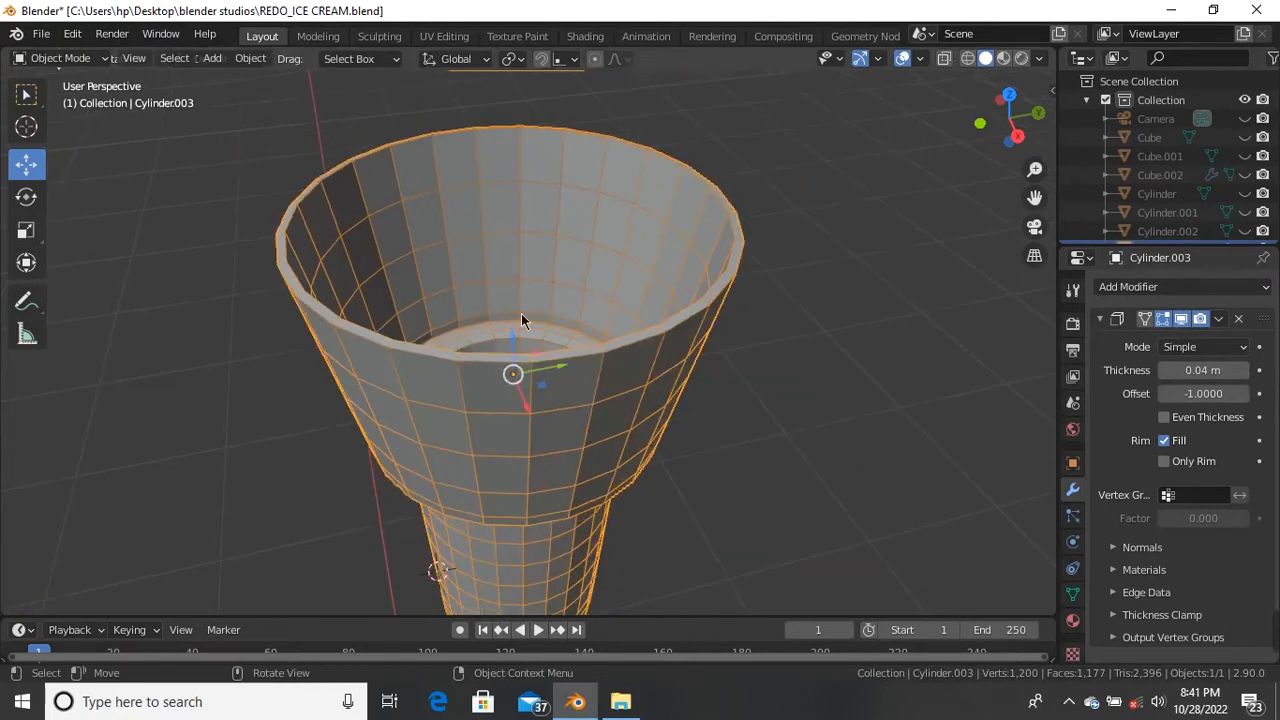
{"action": "left_click", "coordinate": [1218, 320]}
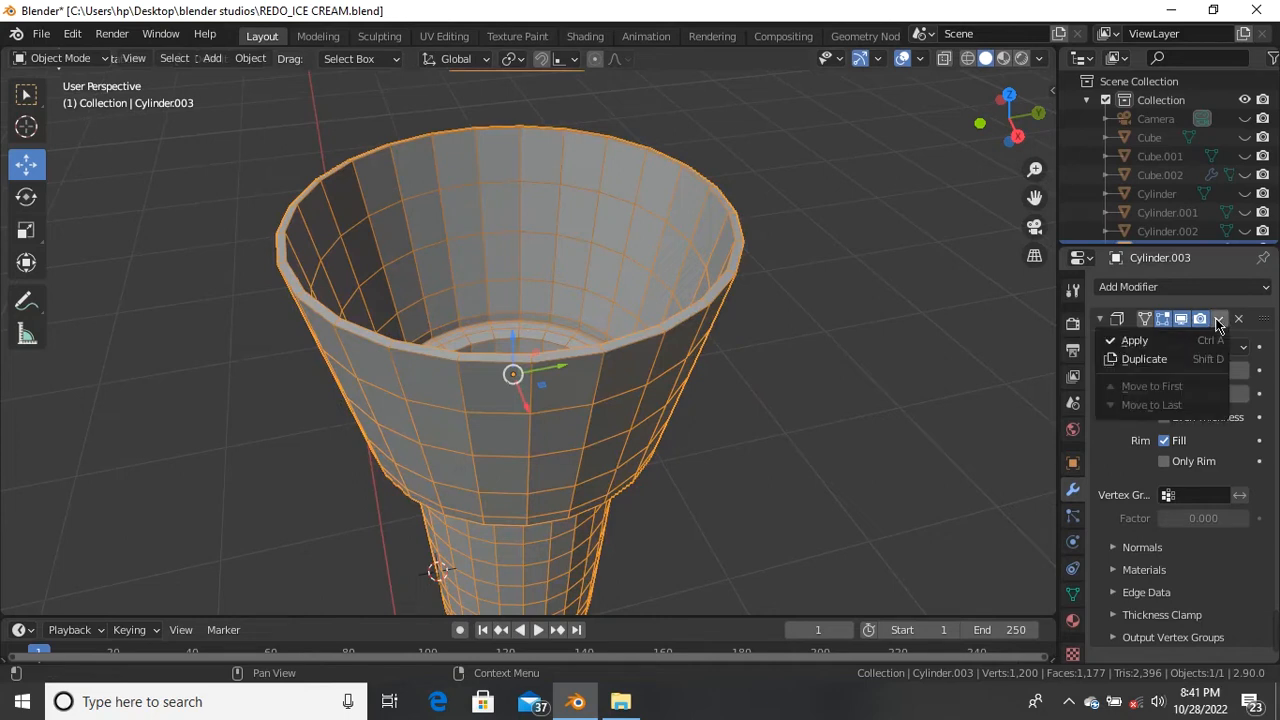
{"action": "left_click", "coordinate": [1143, 340]}
{"action": "scroll", "coordinate": [463, 320], "scroll_direction": "up", "scroll_amount": 4}
{"action": "scroll", "coordinate": [464, 326], "scroll_direction": "up", "scroll_amount": 2}
{"action": "scroll", "coordinate": [493, 293], "scroll_direction": "down", "scroll_amount": 4}
Step: In Edit Mode, add one centred, unslid edge loop around the cup's rim
{"action": "key", "text": "Tab"}
{"action": "scroll", "coordinate": [511, 314], "scroll_direction": "up", "scroll_amount": 2}
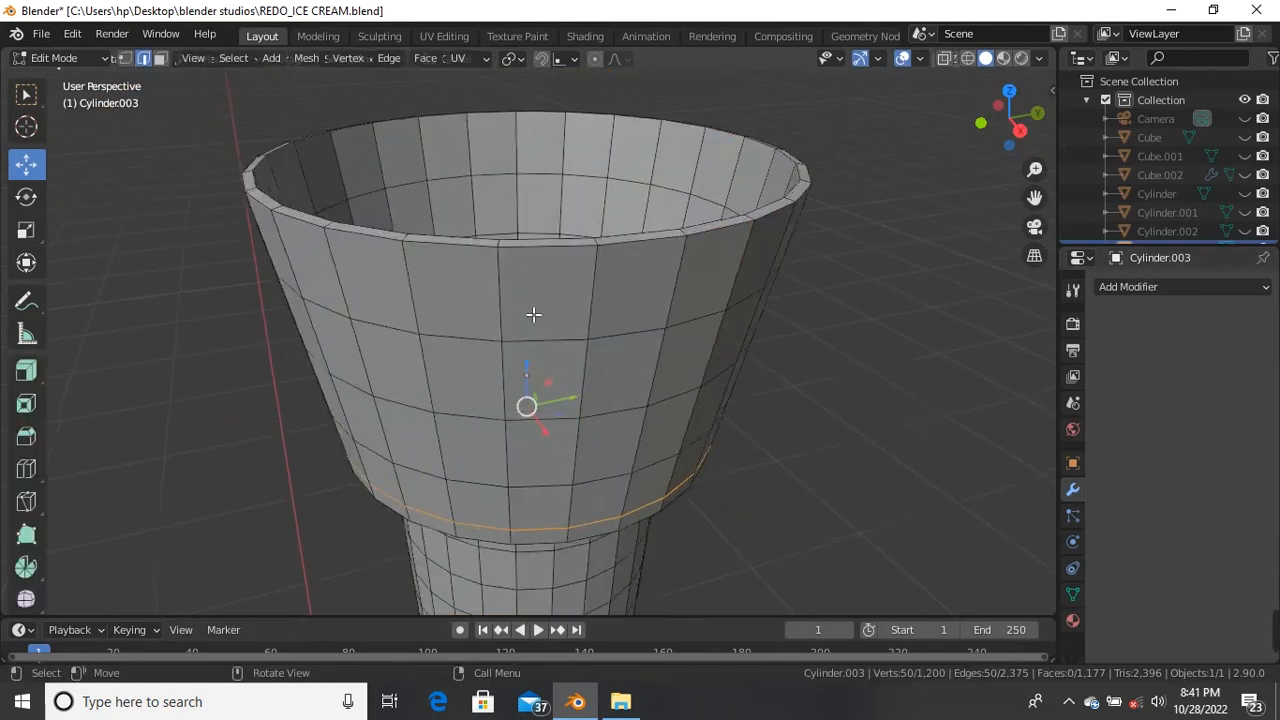
{"action": "scroll", "coordinate": [533, 305], "scroll_direction": "up", "scroll_amount": 3}
{"action": "scroll", "coordinate": [532, 271], "scroll_direction": "down", "scroll_amount": 4}
{"action": "middle_click_drag", "start_coordinate": [526, 291], "coordinate": [526, 303]}
{"action": "scroll", "coordinate": [526, 300], "scroll_direction": "up", "scroll_amount": 2}
{"action": "scroll", "coordinate": [523, 258], "scroll_direction": "down", "scroll_amount": 3}
{"action": "middle_click_drag", "start_coordinate": [523, 254], "coordinate": [511, 319]}
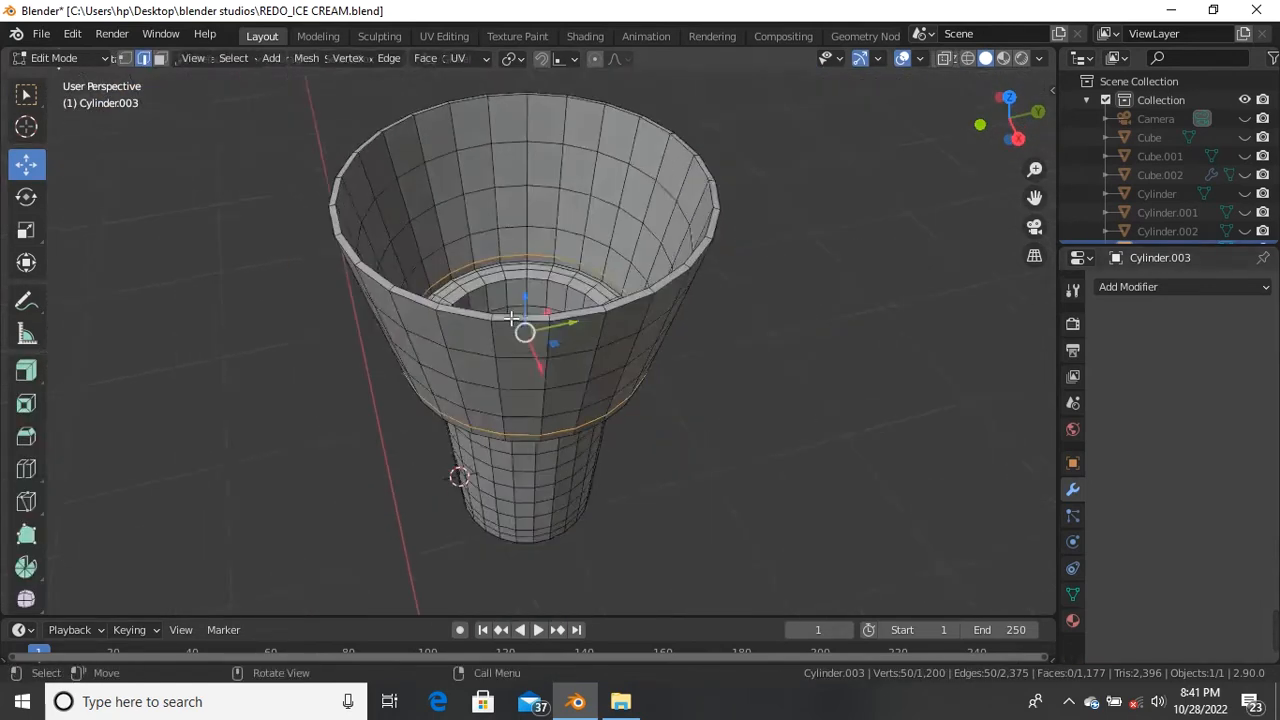
{"action": "scroll", "coordinate": [511, 319], "scroll_direction": "up", "scroll_amount": 3}
{"action": "scroll", "coordinate": [700, 330], "scroll_direction": "down", "scroll_amount": 4}
{"action": "middle_click_drag", "start_coordinate": [551, 357], "coordinate": [407, 263]}
{"action": "scroll", "coordinate": [384, 269], "scroll_direction": "up", "scroll_amount": 3}
{"action": "scroll", "coordinate": [392, 236], "scroll_direction": "down", "scroll_amount": 4}
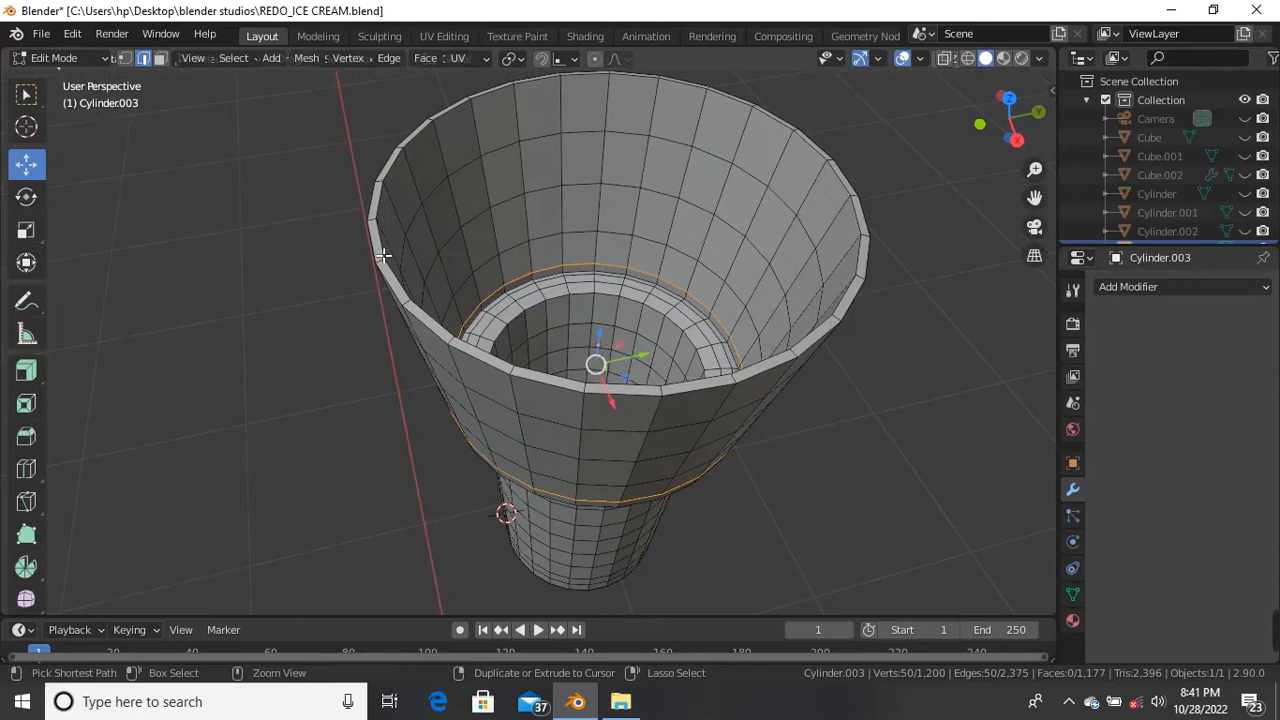
{"action": "key", "text": "ctrl+r"}
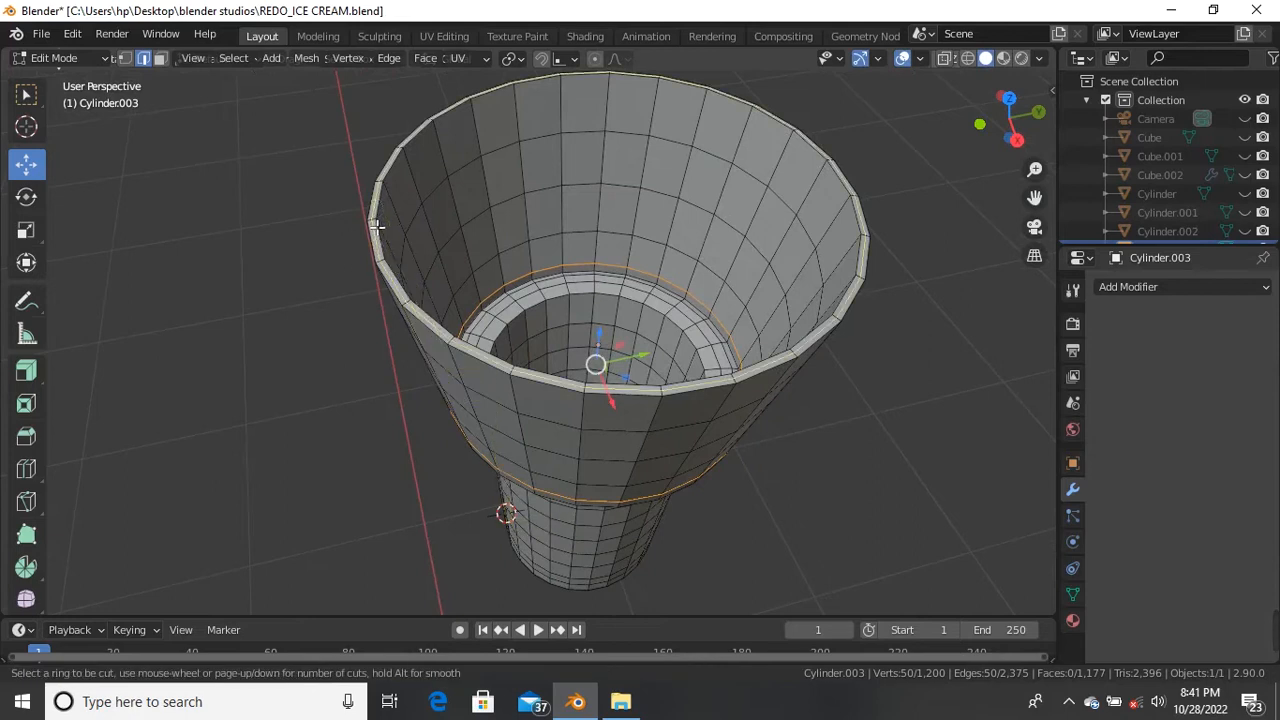
{"action": "left_click", "coordinate": [376, 228]}
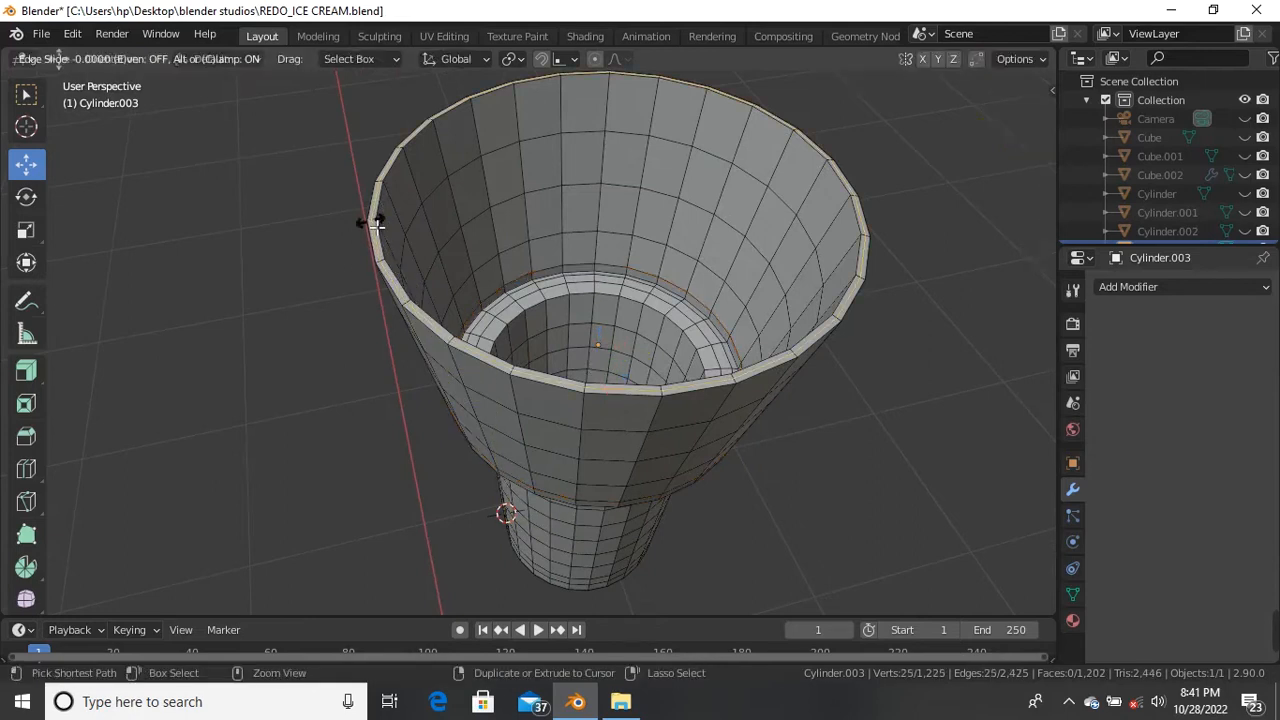
{"action": "right_click", "coordinate": [372, 218]}
Step: Inspect the new rim loop from several angles, then return to Object Mode
{"action": "middle_click_drag", "start_coordinate": [391, 226], "coordinate": [434, 251]}
{"action": "scroll", "coordinate": [420, 252], "scroll_direction": "up", "scroll_amount": 3}
{"action": "scroll", "coordinate": [405, 262], "scroll_direction": "down", "scroll_amount": 5}
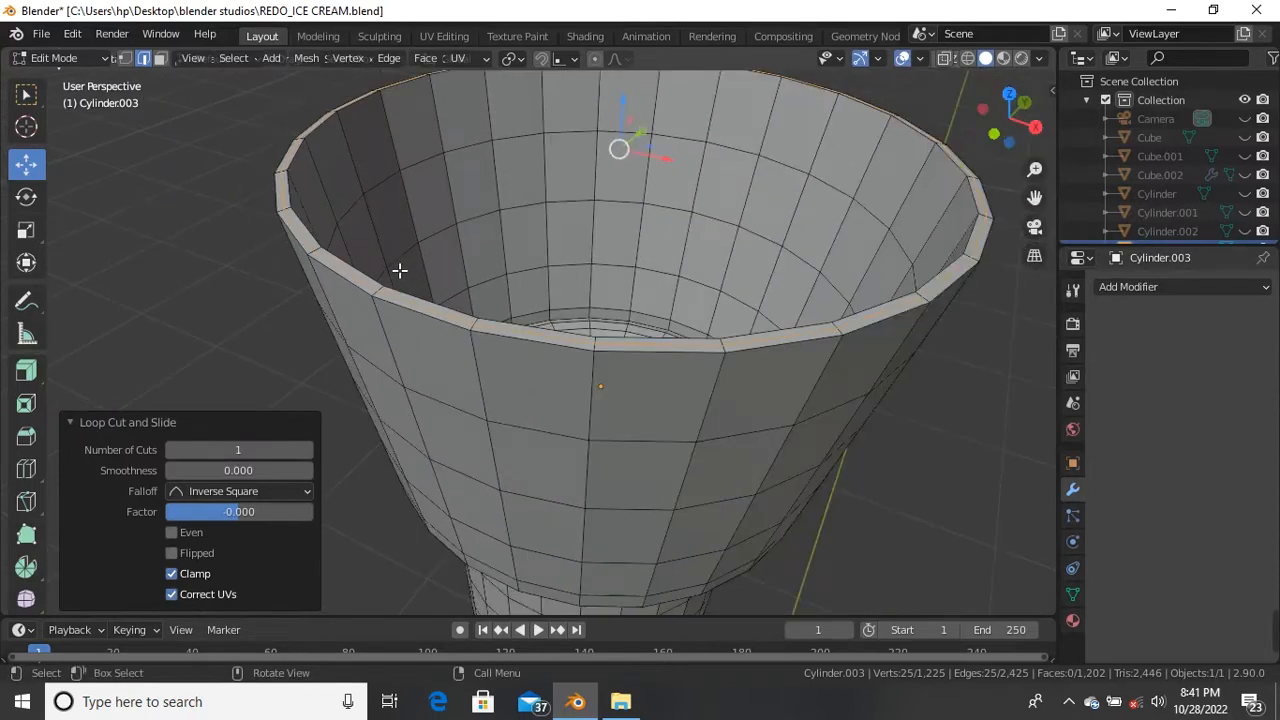
{"action": "middle_click_drag", "start_coordinate": [740, 346], "coordinate": [706, 300], "text": "shift"}
{"action": "scroll", "coordinate": [683, 311], "scroll_direction": "down", "scroll_amount": 2}
{"action": "middle_click_drag", "start_coordinate": [516, 340], "coordinate": [514, 285]}
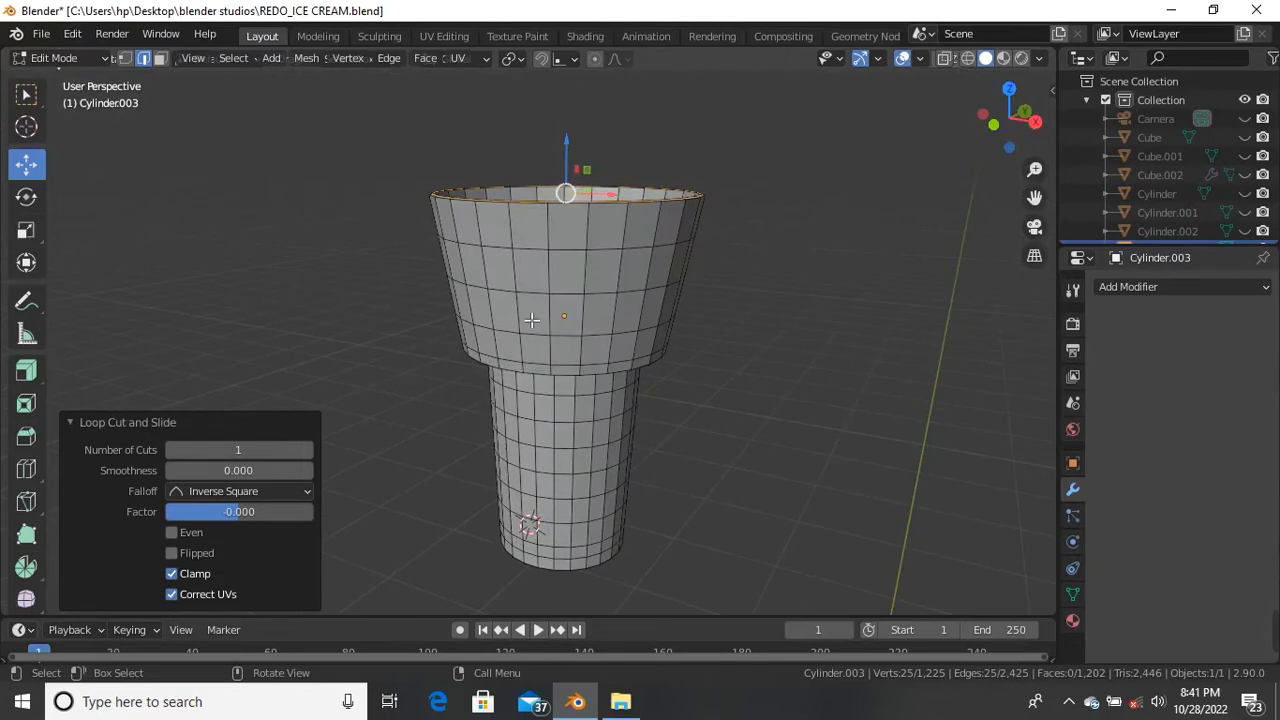
{"action": "scroll", "coordinate": [532, 320], "scroll_direction": "down", "scroll_amount": 3}
{"action": "scroll", "coordinate": [562, 426], "scroll_direction": "up", "scroll_amount": 4}
{"action": "scroll", "coordinate": [594, 343], "scroll_direction": "down", "scroll_amount": 3}
{"action": "middle_click_drag", "start_coordinate": [536, 240], "coordinate": [569, 293]}
{"action": "scroll", "coordinate": [535, 280], "scroll_direction": "up", "scroll_amount": 3}
{"action": "scroll", "coordinate": [529, 306], "scroll_direction": "down", "scroll_amount": 2}
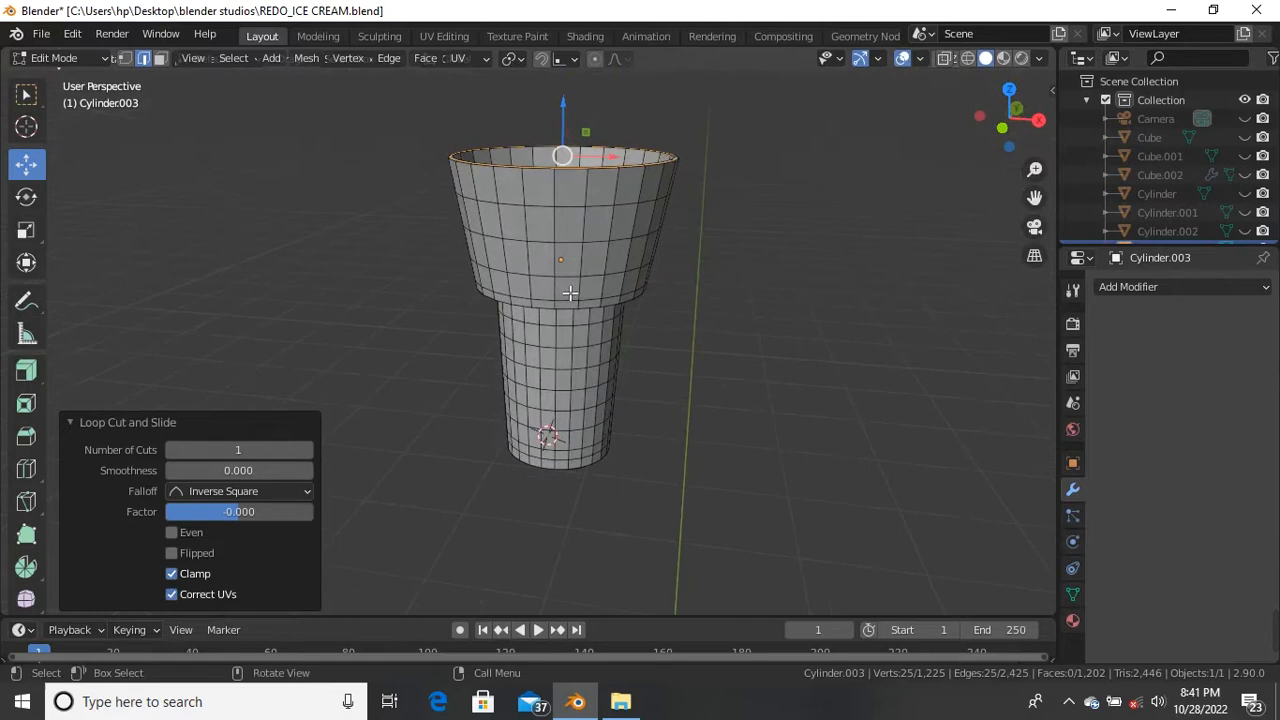
{"action": "key", "text": "Tab"}
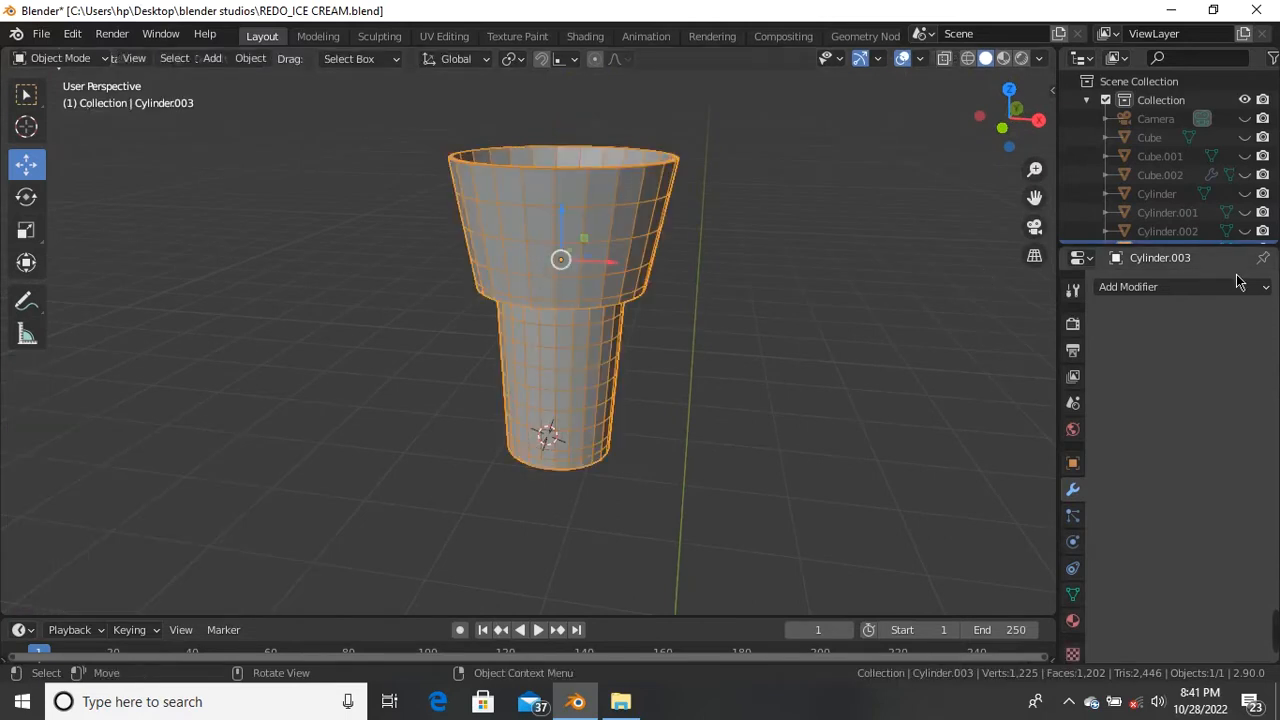
Step: Add a Subdivision Surface modifier (Catmull-Clark, viewport level 1, render 2) to the cup
{"action": "left_click", "coordinate": [1202, 289]}
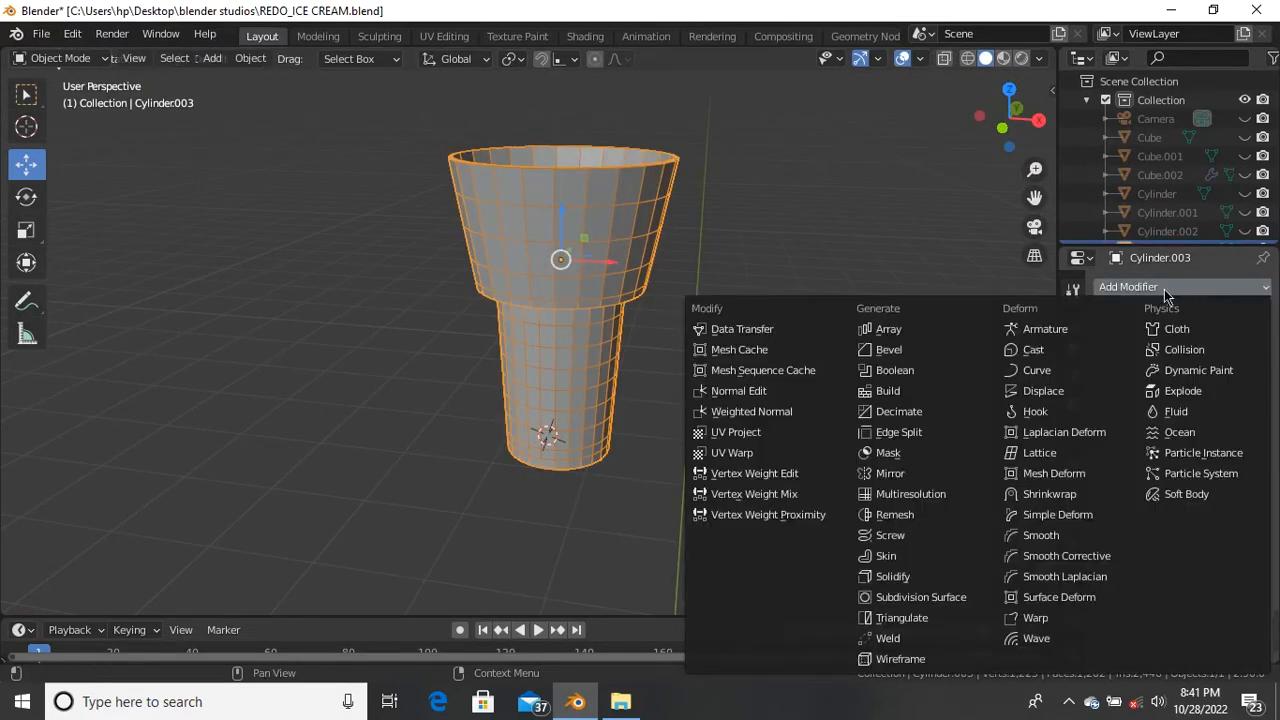
{"action": "left_click", "coordinate": [946, 598]}
{"action": "scroll", "coordinate": [560, 240], "scroll_direction": "up", "scroll_amount": 4}
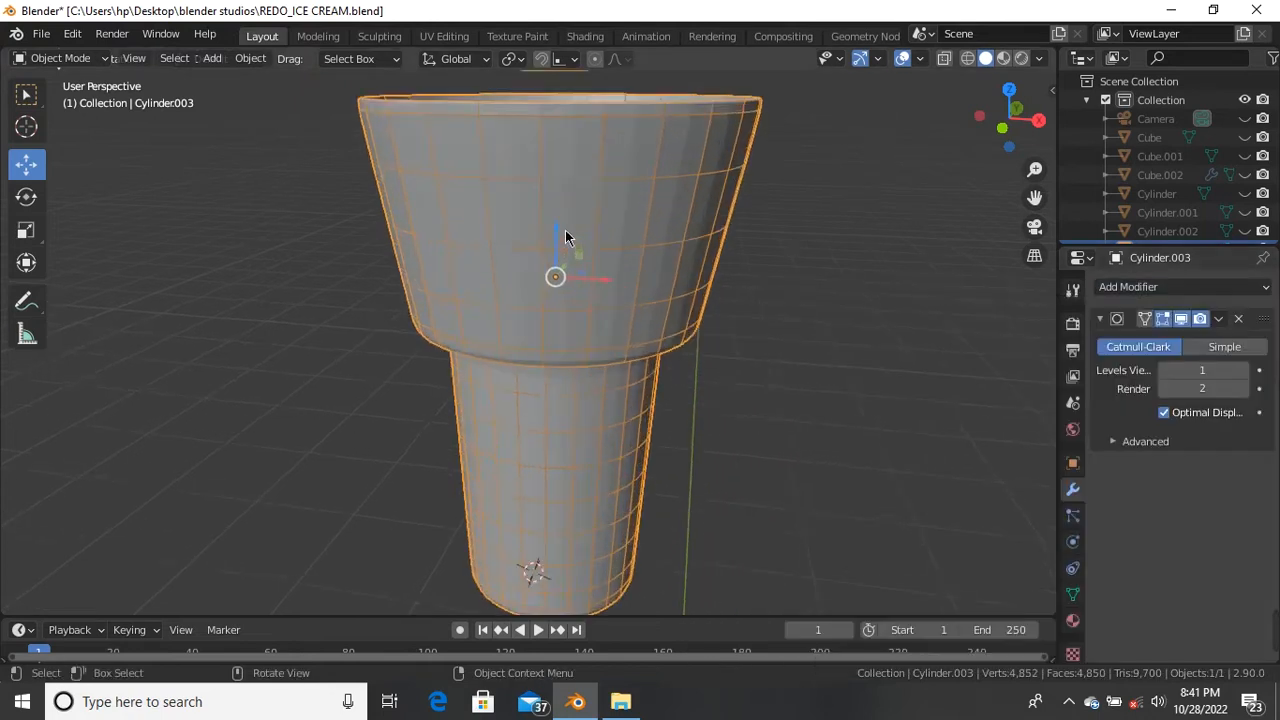
{"action": "middle_click_drag", "start_coordinate": [532, 237], "coordinate": [575, 278]}
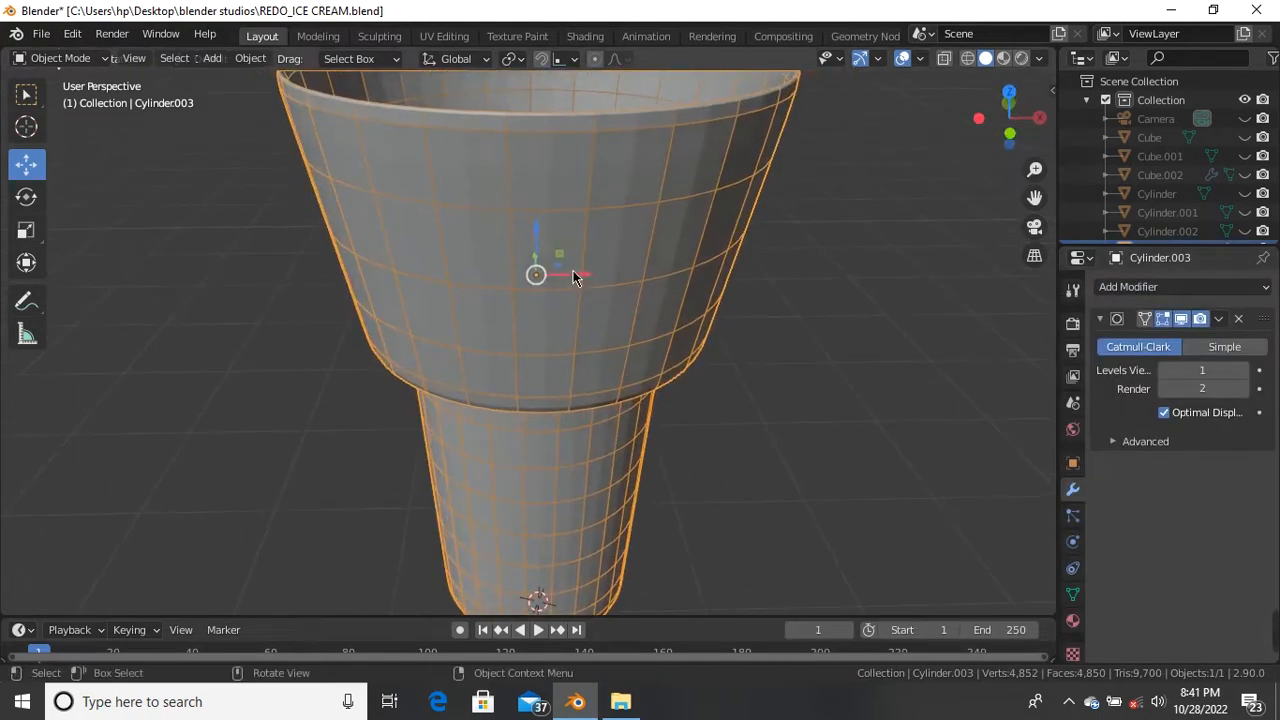
Step: Apply Shade Smooth to the cup
{"action": "right_click", "coordinate": [580, 222]}
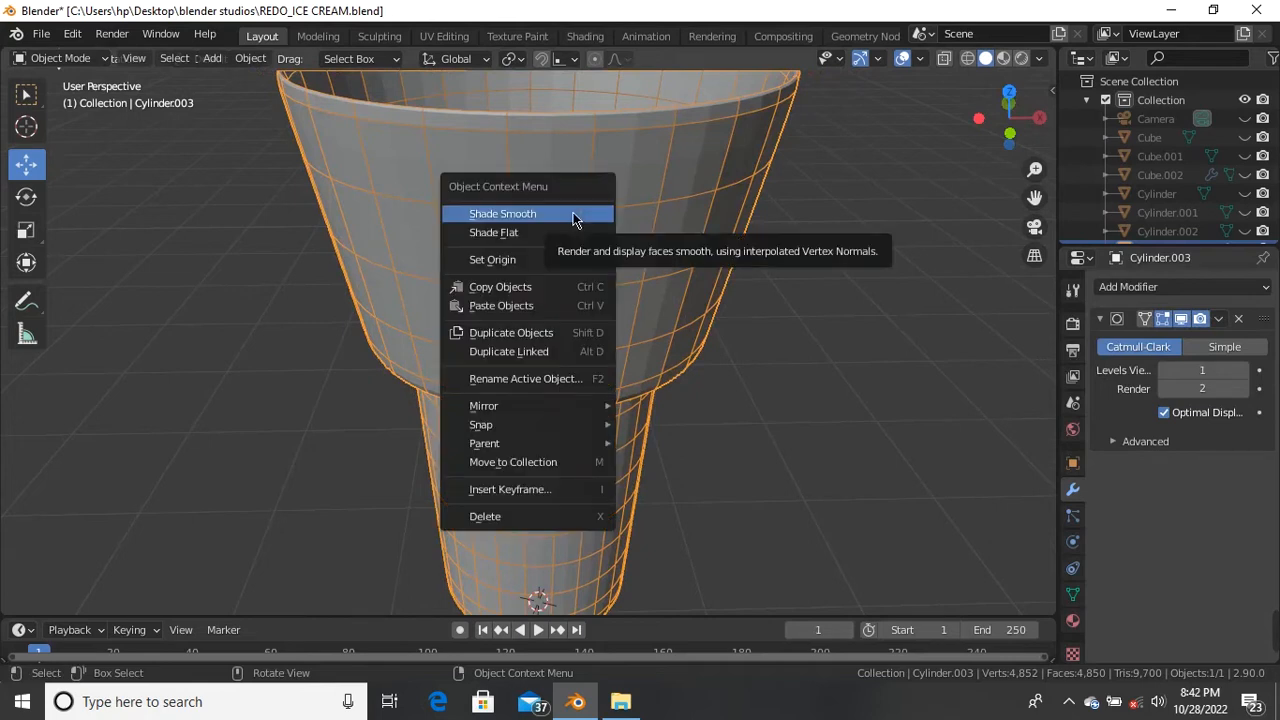
{"action": "left_click", "coordinate": [573, 215]}
{"action": "scroll", "coordinate": [571, 214], "scroll_direction": "down", "scroll_amount": 2}
{"action": "middle_click_drag", "start_coordinate": [571, 214], "coordinate": [727, 240]}
{"action": "scroll", "coordinate": [596, 325], "scroll_direction": "up", "scroll_amount": 2}
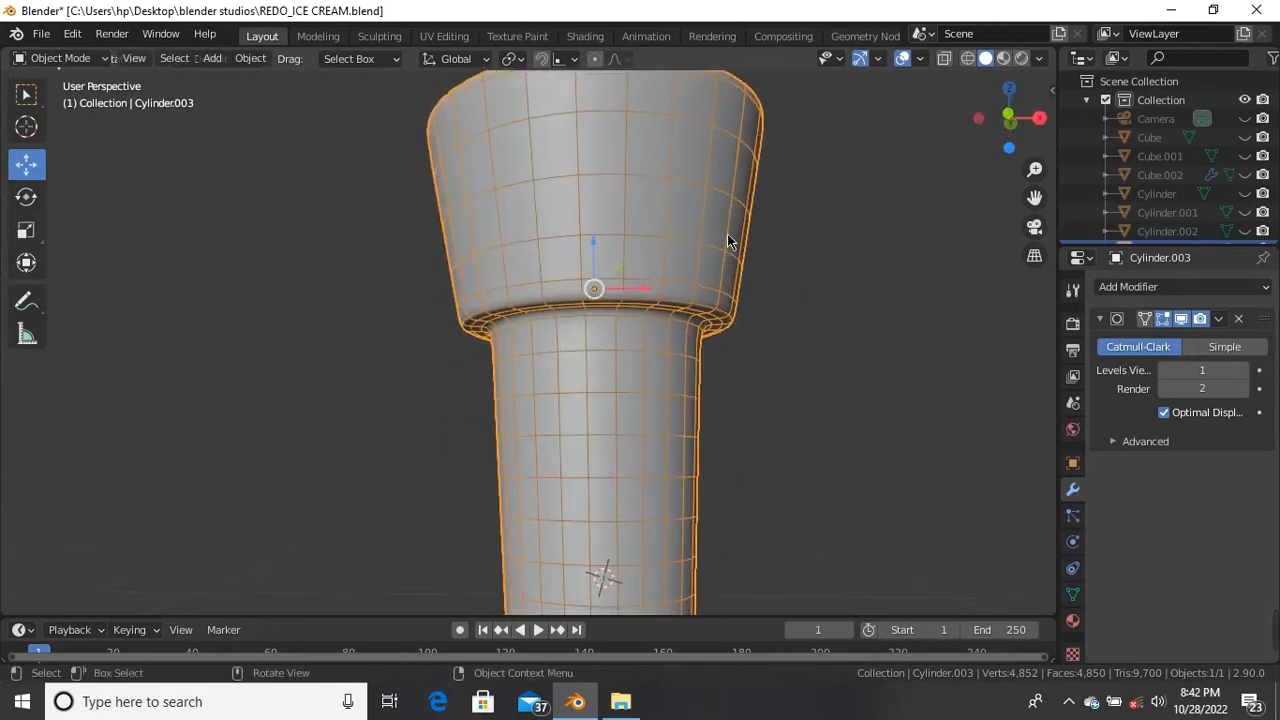
Step: Turn off the Wireframe viewport overlay and inspect the smoothed cup from several angles
{"action": "left_click", "coordinate": [920, 60]}
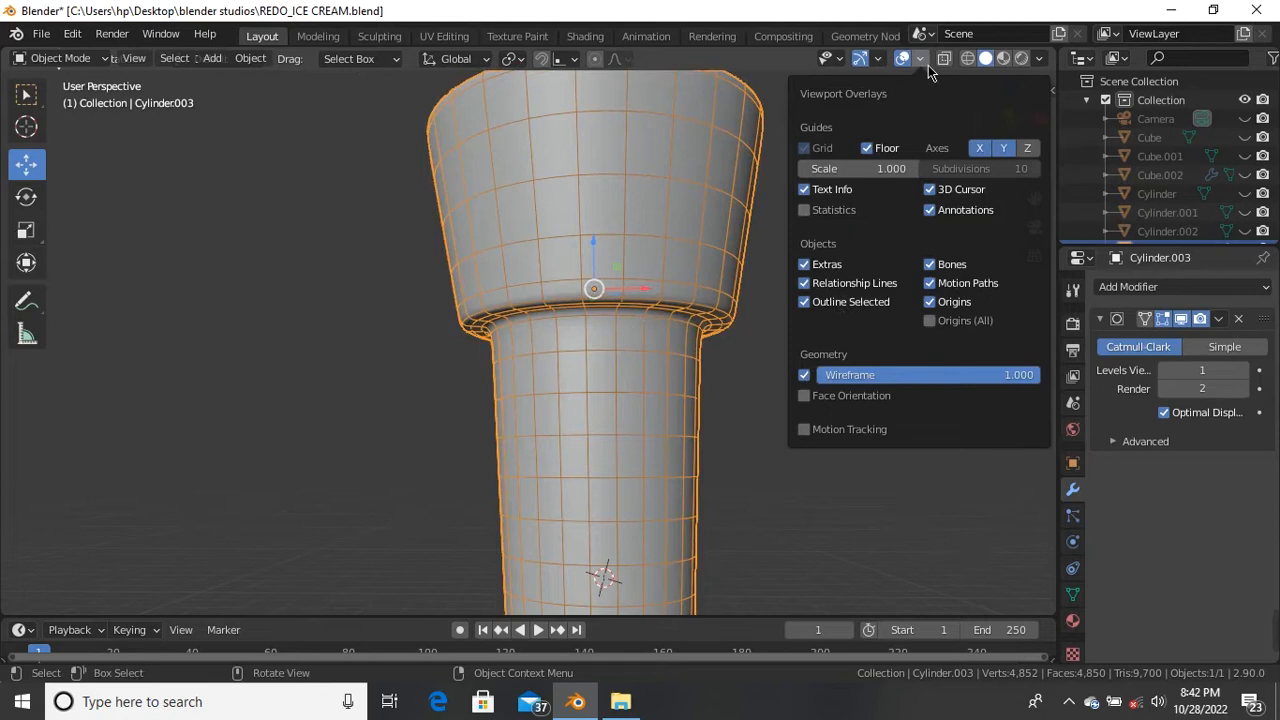
{"action": "left_click", "coordinate": [805, 375]}
{"action": "scroll", "coordinate": [650, 341], "scroll_direction": "down", "scroll_amount": 3}
{"action": "middle_click_drag", "start_coordinate": [650, 341], "coordinate": [637, 391]}
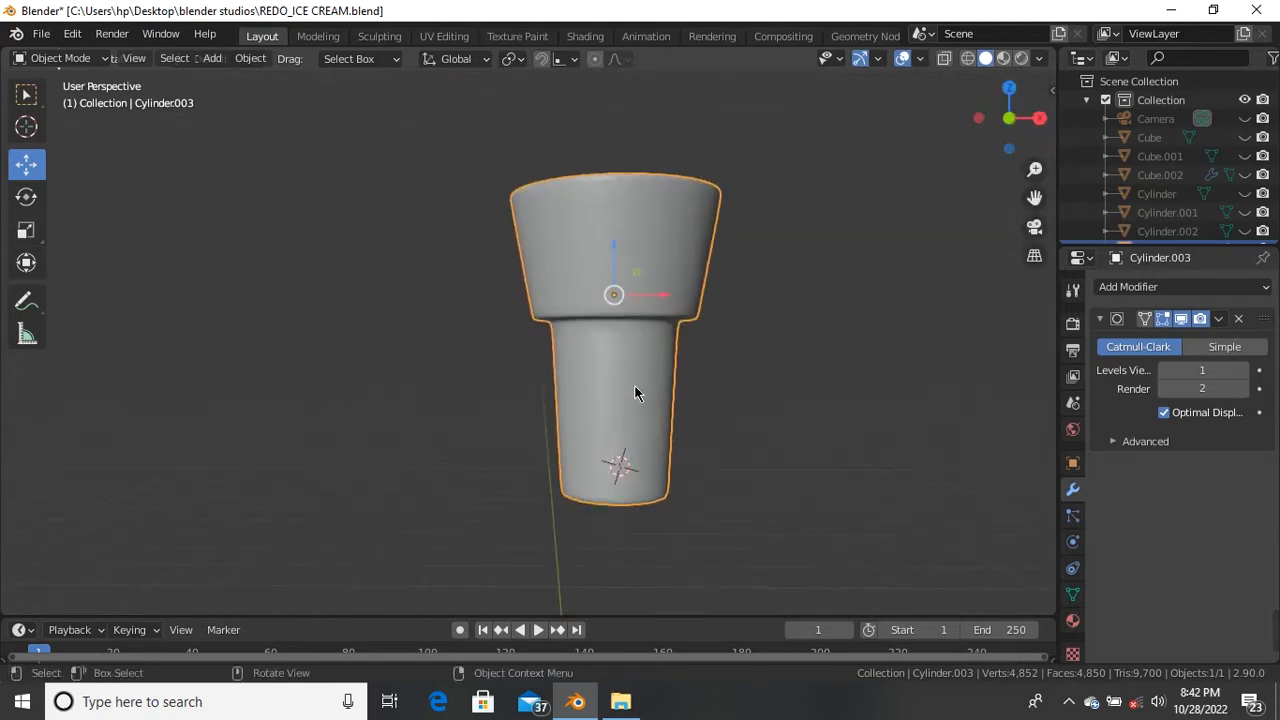
{"action": "scroll", "coordinate": [621, 268], "scroll_direction": "up", "scroll_amount": 2}
{"action": "middle_click_drag", "start_coordinate": [621, 268], "coordinate": [643, 500]}
{"action": "scroll", "coordinate": [643, 414], "scroll_direction": "up", "scroll_amount": 2}
{"action": "middle_click_drag", "start_coordinate": [643, 414], "coordinate": [601, 405]}
{"action": "scroll", "coordinate": [614, 414], "scroll_direction": "down", "scroll_amount": 3}
{"action": "scroll", "coordinate": [602, 404], "scroll_direction": "up", "scroll_amount": 3}
Step: Enter Edit Mode and display the edit mesh on the smoothed cup surface
{"action": "key", "text": "Tab"}
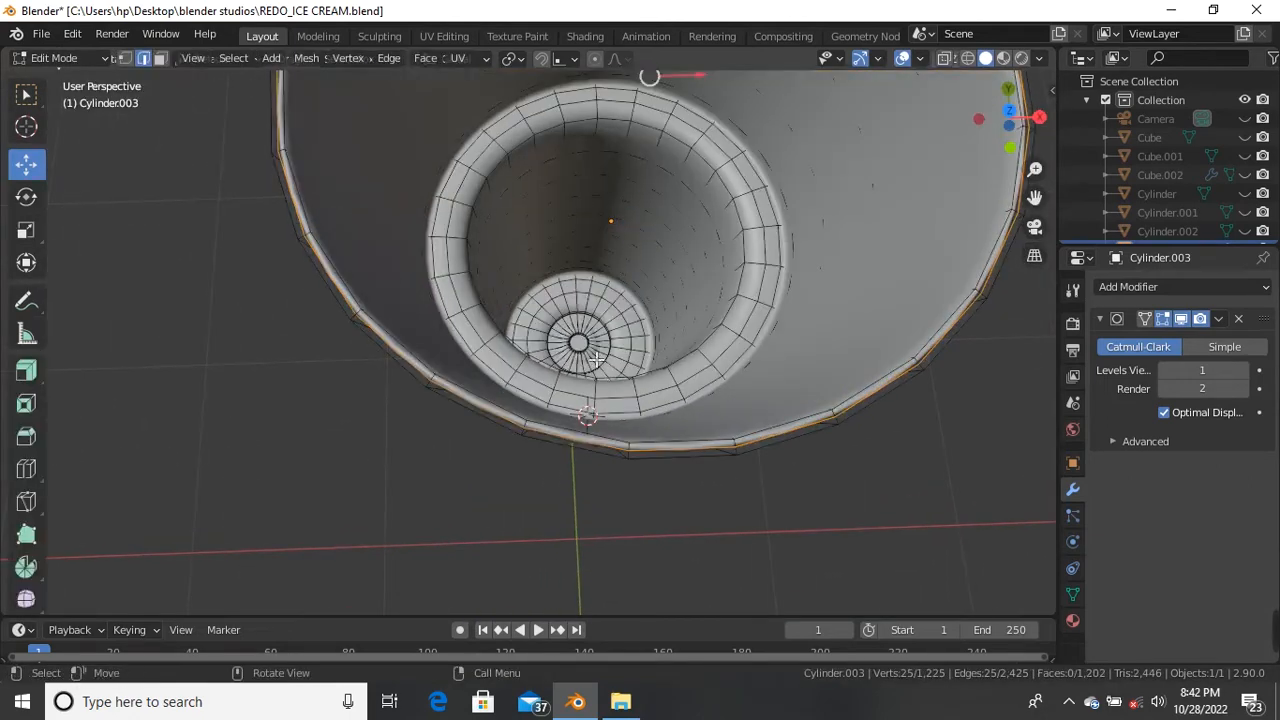
{"action": "scroll", "coordinate": [590, 395], "scroll_direction": "down", "scroll_amount": 3}
{"action": "middle_click_drag", "start_coordinate": [590, 395], "coordinate": [600, 380]}
{"action": "scroll", "coordinate": [658, 311], "scroll_direction": "up", "scroll_amount": 3}
{"action": "mouse_move", "coordinate": [658, 311]}
{"action": "middle_mouse_down"}
{"action": "mouse_move", "coordinate": [629, 334]}
{"action": "mouse_move", "coordinate": [650, 230]}
{"action": "mouse_move", "coordinate": [663, 306]}
{"action": "middle_mouse_up"}
{"action": "left_click", "coordinate": [1146, 319]}
{"action": "middle_click_drag", "start_coordinate": [640, 250], "coordinate": [557, 303]}
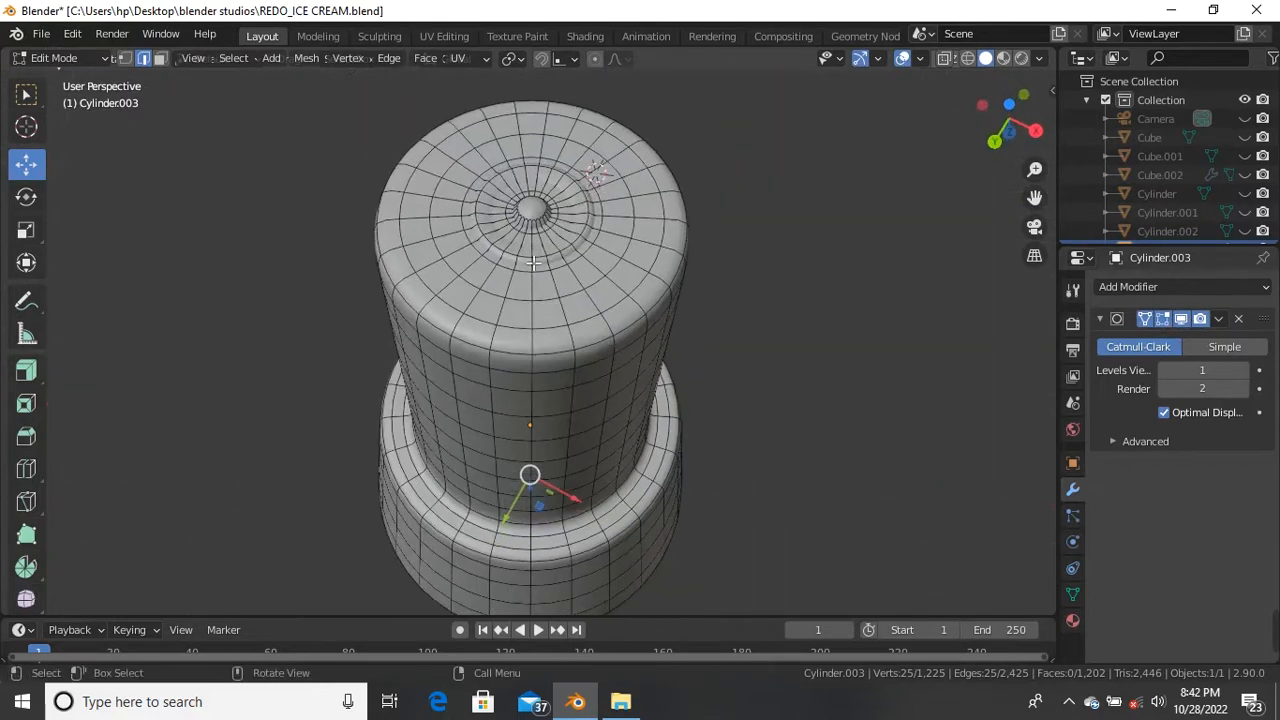
{"action": "scroll", "coordinate": [526, 208], "scroll_direction": "up", "scroll_amount": 3}
{"action": "middle_click_drag", "start_coordinate": [524, 186], "coordinate": [580, 462]}
{"action": "scroll", "coordinate": [600, 380], "scroll_direction": "down", "scroll_amount": 4}
Step: Undo four times, removing the subdivision, wall thickness and extra cap rings
{"action": "key", "text": "ctrl+z"}
{"action": "key", "text": "ctrl+z"}
{"action": "key", "text": "ctrl+z"}
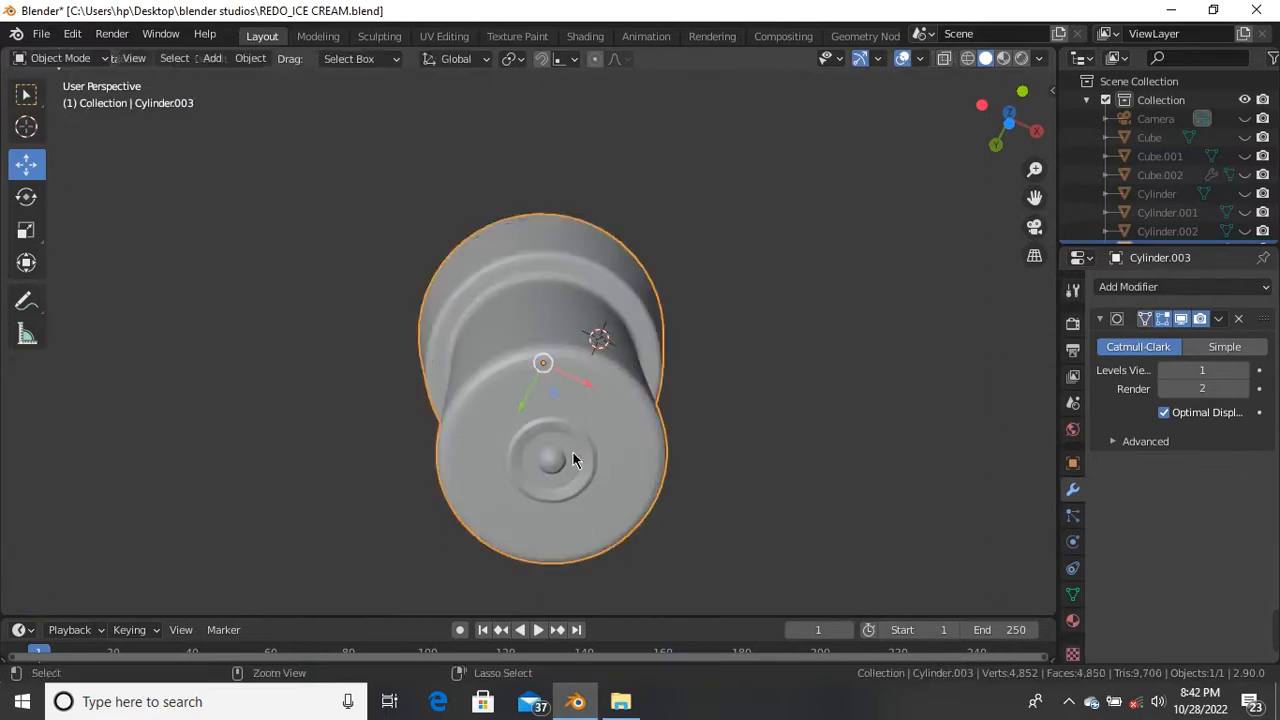
{"action": "key", "text": "ctrl+z"}
{"action": "key", "text": "ctrl+z"}
{"action": "key", "text": "ctrl+z"}
{"action": "key", "text": "ctrl+z"}
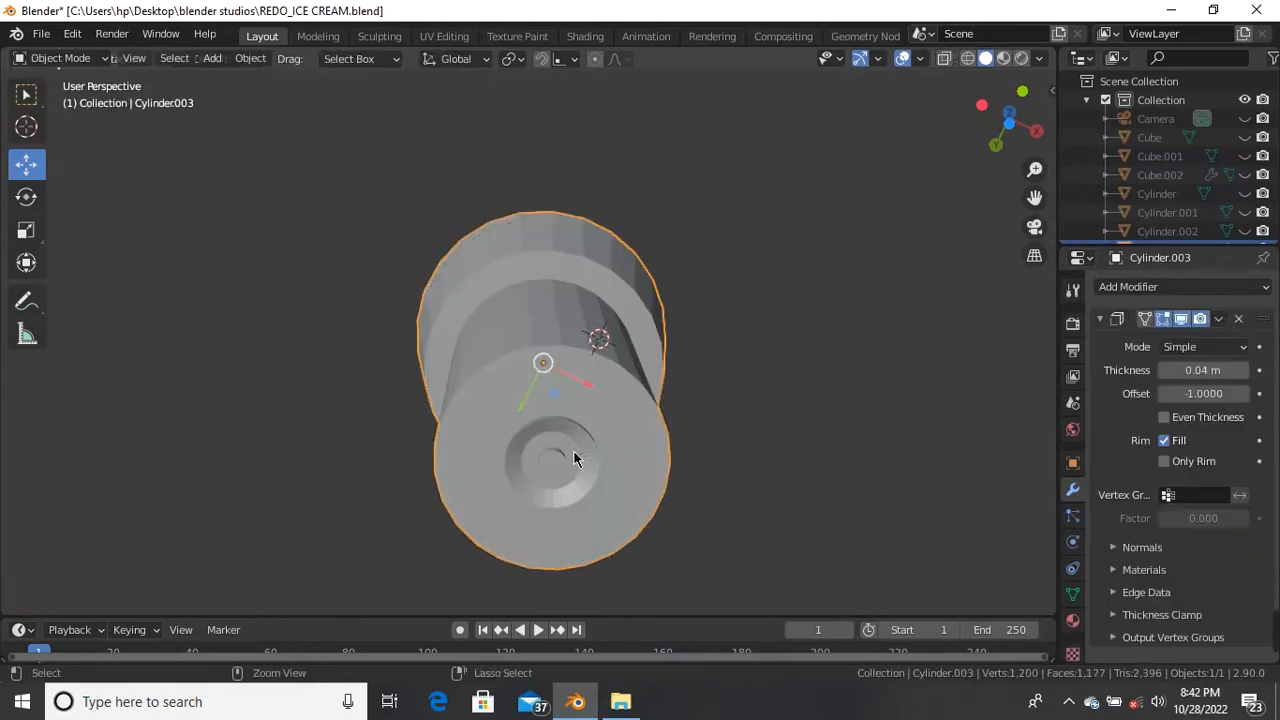
{"action": "key", "text": "ctrl+z"}
{"action": "key", "text": "ctrl+z"}
{"action": "key", "text": "ctrl+z"}
{"action": "key", "text": "ctrl+z"}
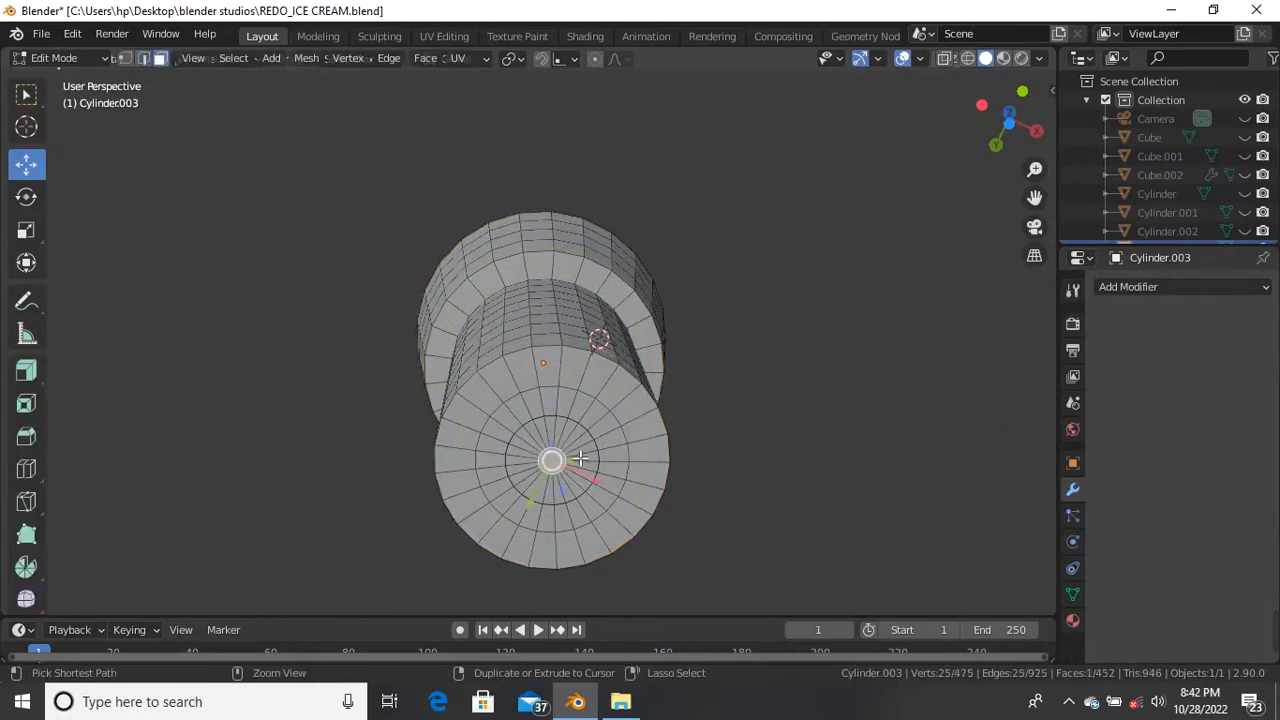
{"action": "key", "text": "ctrl+z"}
{"action": "key", "text": "ctrl+z"}
{"action": "key", "text": "ctrl+z"}
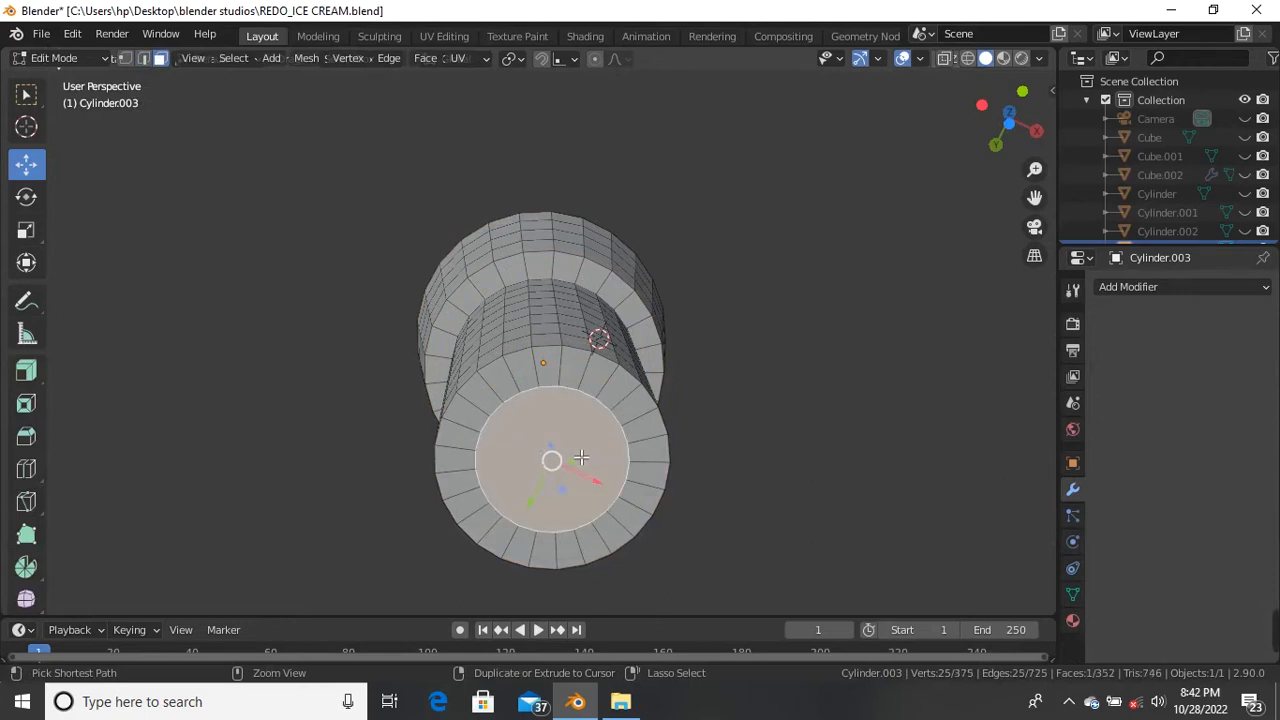
Step: Delete the cup's wide cap face so that end is open
{"action": "middle_click_drag", "start_coordinate": [585, 420], "coordinate": [601, 248]}
{"action": "left_click", "coordinate": [583, 289]}
{"action": "key", "text": "x"}
{"action": "left_click", "coordinate": [599, 248]}
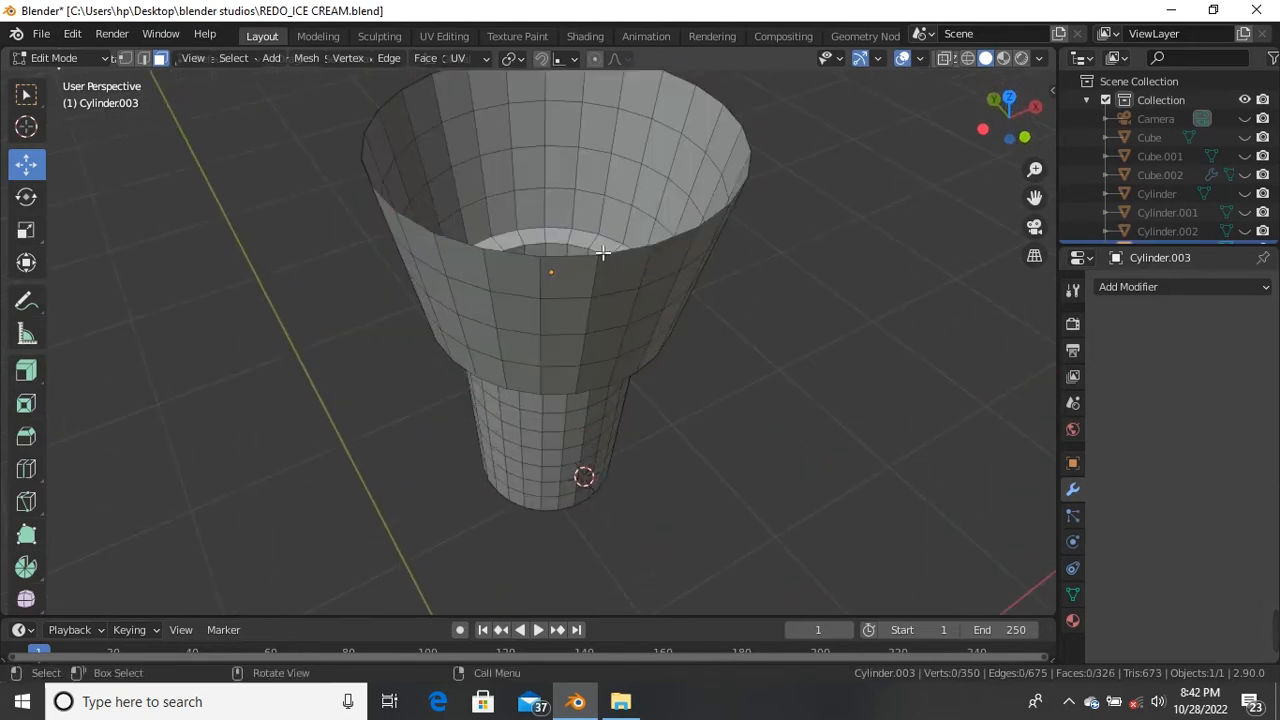
{"action": "scroll", "coordinate": [600, 250], "scroll_direction": "down", "scroll_amount": 4}
{"action": "mouse_move", "coordinate": [586, 229]}
{"action": "middle_mouse_down"}
{"action": "mouse_move", "coordinate": [583, 214]}
{"action": "mouse_move", "coordinate": [600, 235]}
{"action": "middle_mouse_up"}
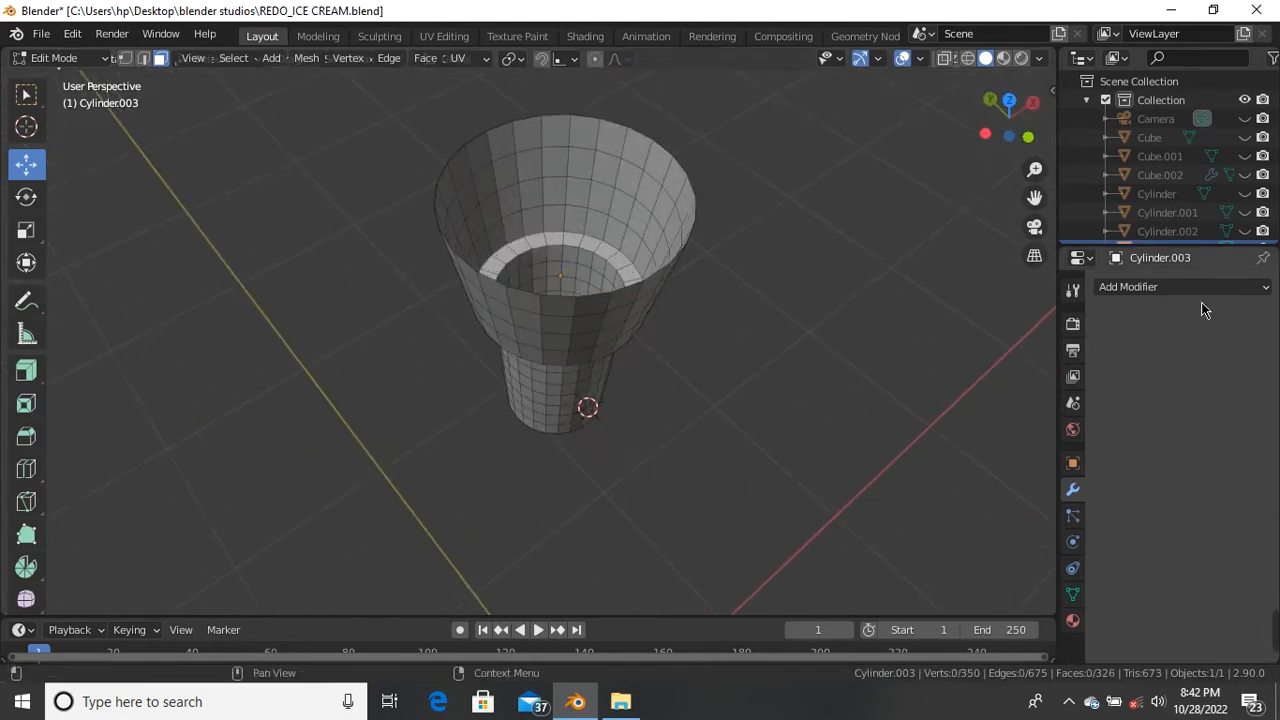
Step: Add a Solidify modifier to the cup with Thickness 0.05 m
{"action": "left_click", "coordinate": [1246, 292]}
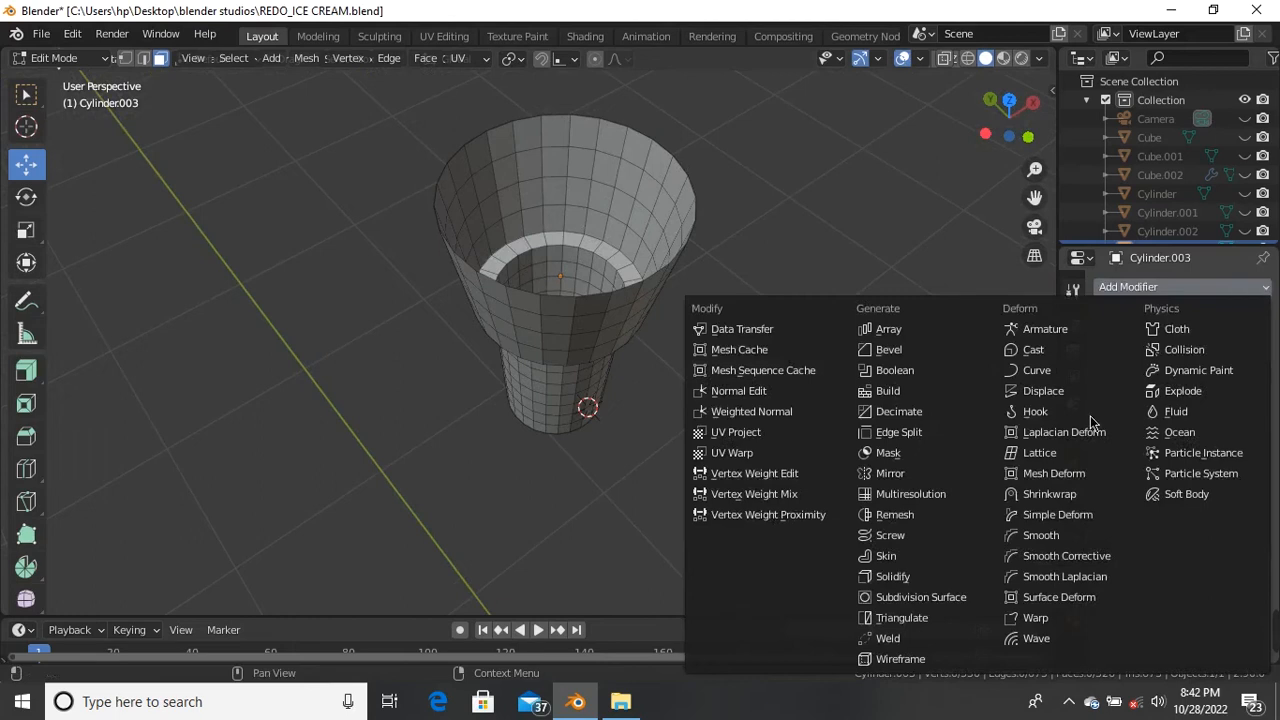
{"action": "left_click", "coordinate": [951, 578]}
{"action": "scroll", "coordinate": [629, 318], "scroll_direction": "up", "scroll_amount": 4}
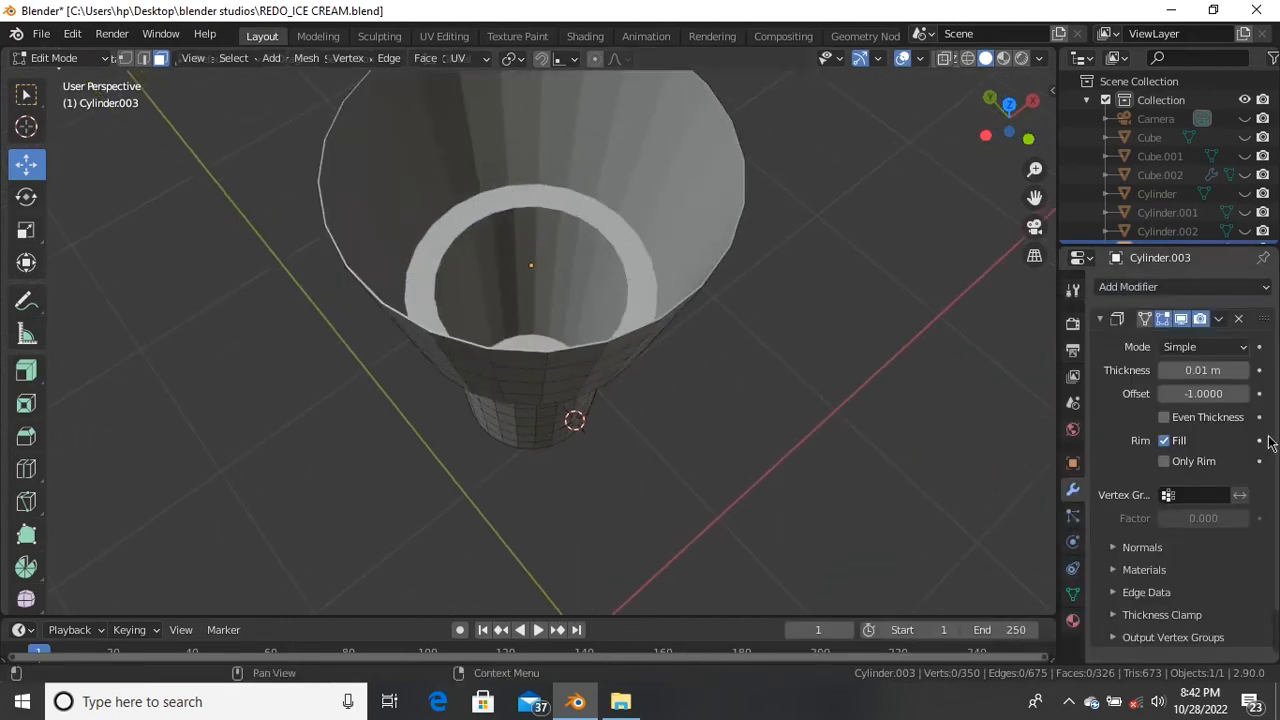
{"action": "left_click_drag", "start_coordinate": [1203, 370], "coordinate": [1224, 370]}
{"action": "middle_click_drag", "start_coordinate": [980, 327], "coordinate": [443, 278]}
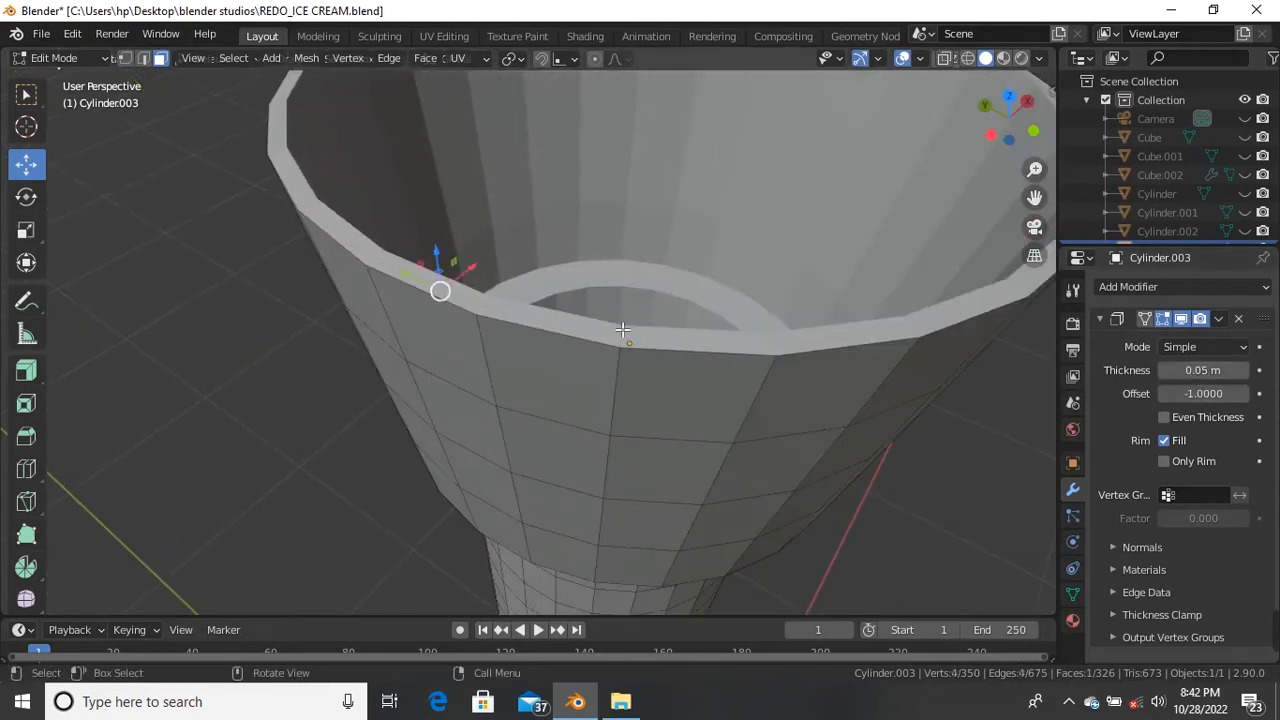
Step: Apply the Solidify modifier in Object Mode, then return to Edit Mode
{"action": "key", "text": "Tab"}
{"action": "scroll", "coordinate": [760, 339], "scroll_direction": "down", "scroll_amount": 5}
{"action": "scroll", "coordinate": [760, 339], "scroll_direction": "up", "scroll_amount": 6}
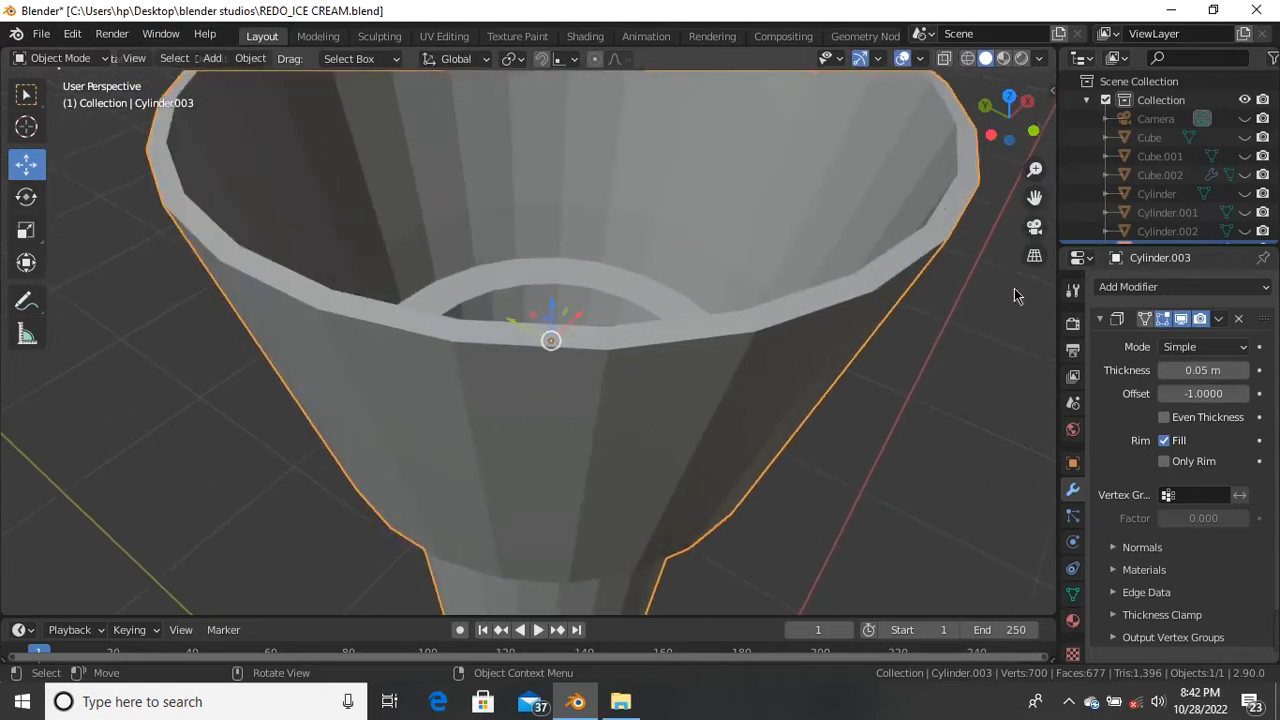
{"action": "left_click", "coordinate": [1219, 319]}
{"action": "left_click", "coordinate": [1134, 341]}
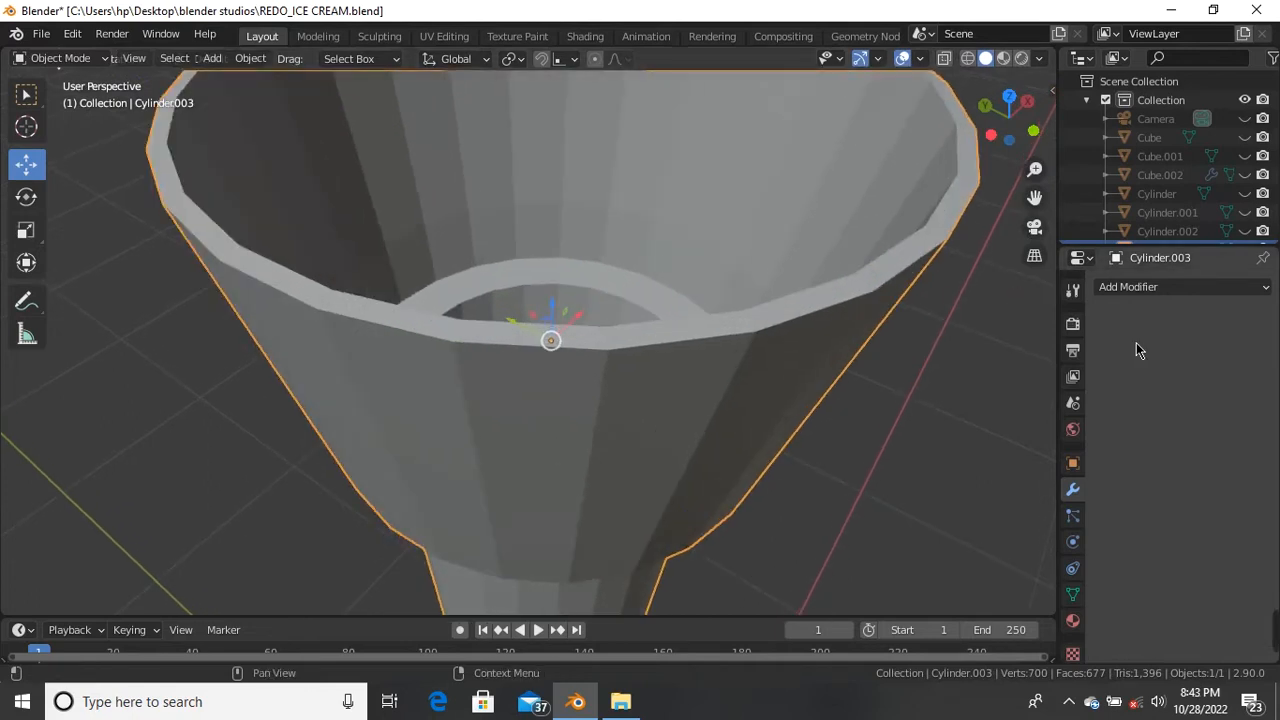
{"action": "scroll", "coordinate": [613, 321], "scroll_direction": "down", "scroll_amount": 5}
{"action": "middle_click_drag", "start_coordinate": [613, 321], "coordinate": [542, 297]}
{"action": "key", "text": "Tab"}
{"action": "scroll", "coordinate": [620, 345], "scroll_direction": "up", "scroll_amount": 4}
{"action": "scroll", "coordinate": [610, 352], "scroll_direction": "down", "scroll_amount": 3}
{"action": "scroll", "coordinate": [606, 349], "scroll_direction": "up", "scroll_amount": 2}
Step: Add one edge loop around the rim and three centred loops on the inner step
{"action": "key", "text": "ctrl+r"}
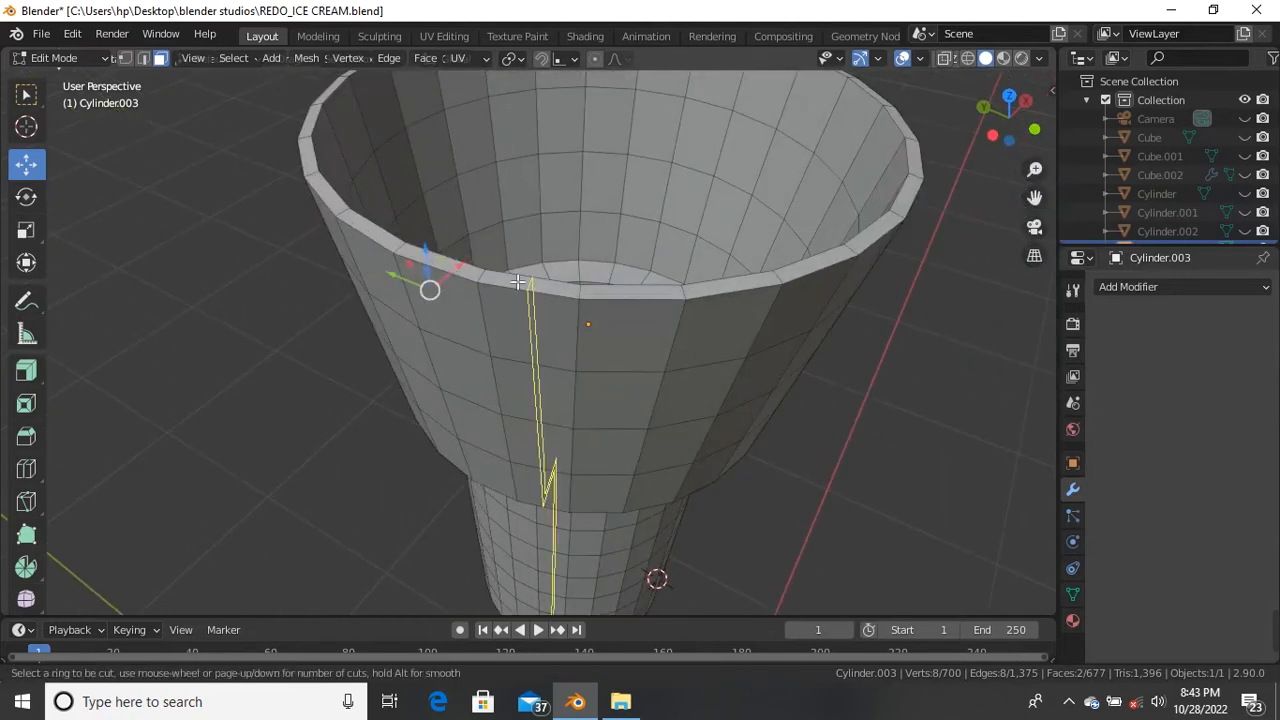
{"action": "left_click", "coordinate": [487, 282]}
{"action": "right_click", "coordinate": [480, 274]}
{"action": "middle_click_drag", "start_coordinate": [480, 274], "coordinate": [561, 308]}
{"action": "scroll", "coordinate": [509, 286], "scroll_direction": "down", "scroll_amount": 2}
{"action": "scroll", "coordinate": [561, 308], "scroll_direction": "up", "scroll_amount": 2}
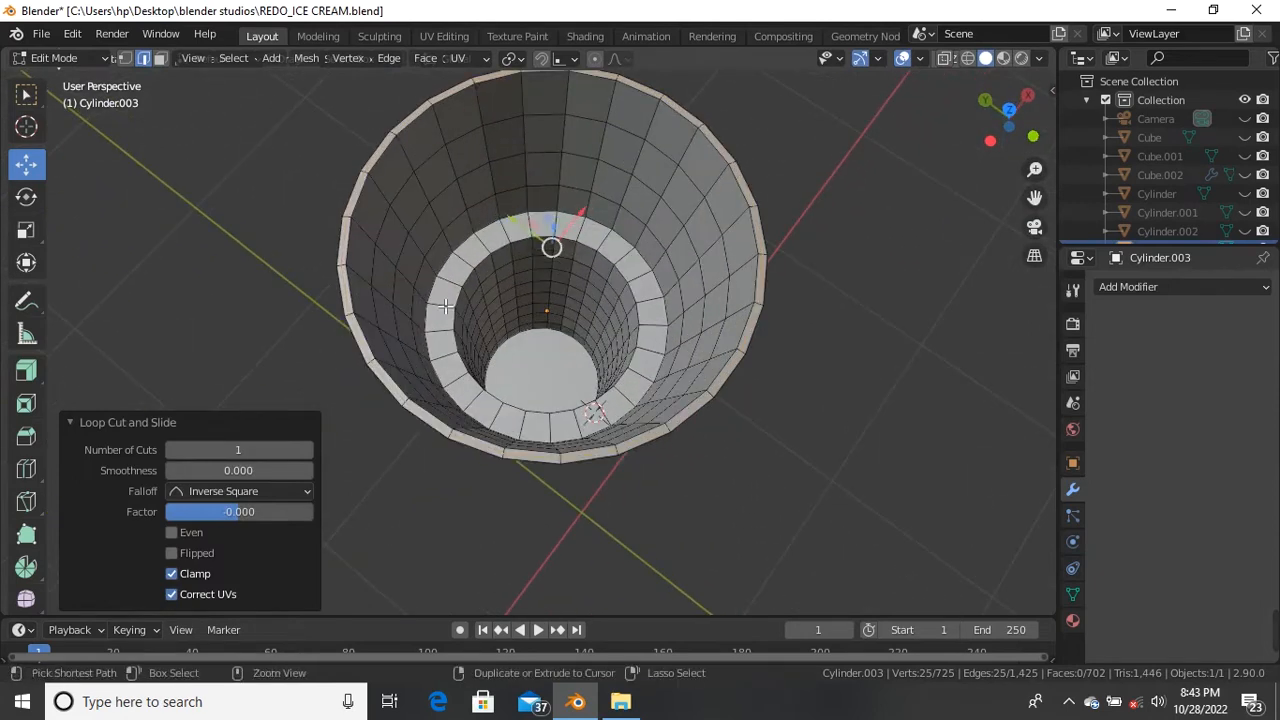
{"action": "key", "text": "ctrl+r"}
{"action": "scroll", "coordinate": [451, 305], "scroll_direction": "up", "scroll_amount": 2}
{"action": "left_click", "coordinate": [451, 305]}
{"action": "right_click", "coordinate": [440, 292]}
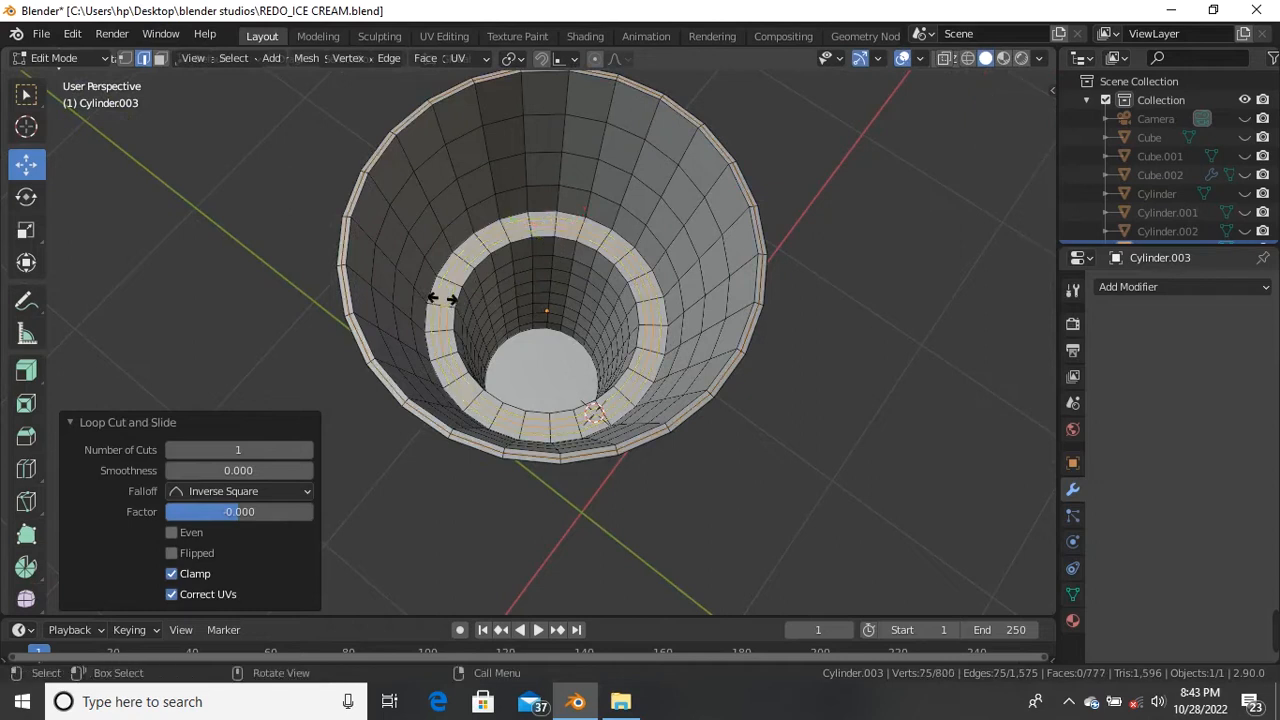
{"action": "scroll", "coordinate": [554, 389], "scroll_direction": "up", "scroll_amount": 2}
Step: Inset the cup's inner floor face three times into concentric rings
{"action": "key", "text": "3"}
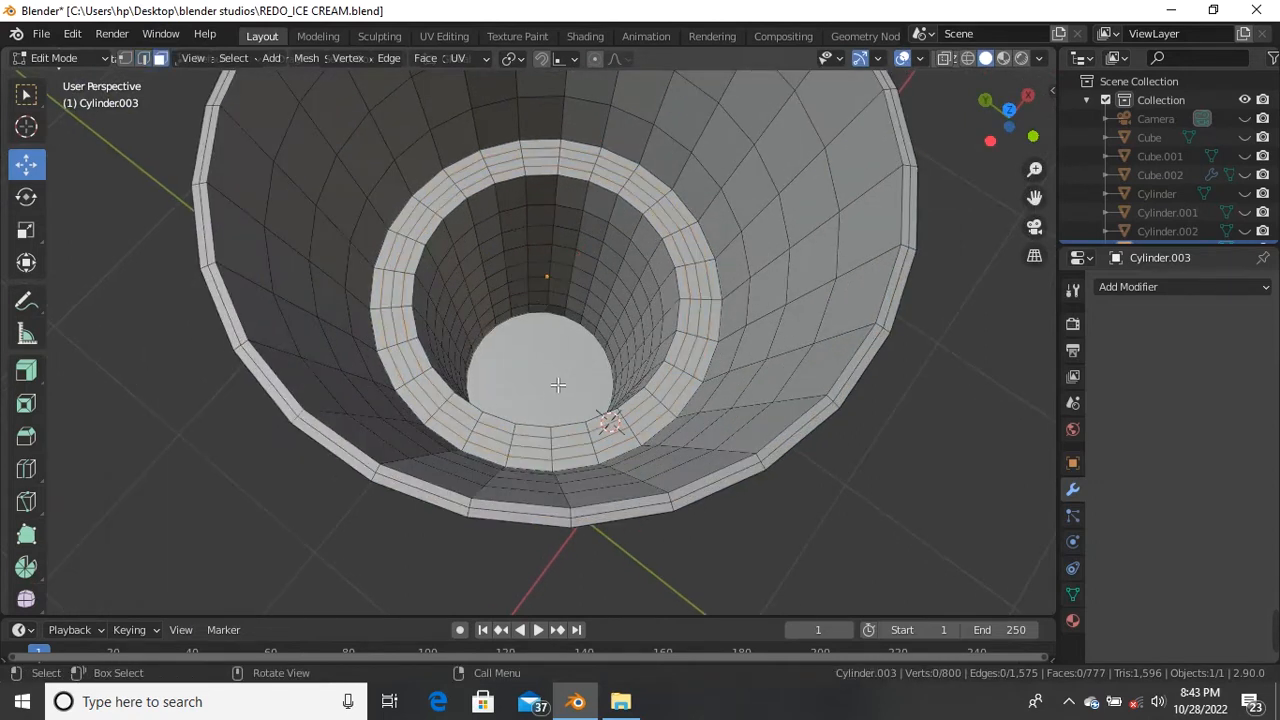
{"action": "key", "text": "i"}
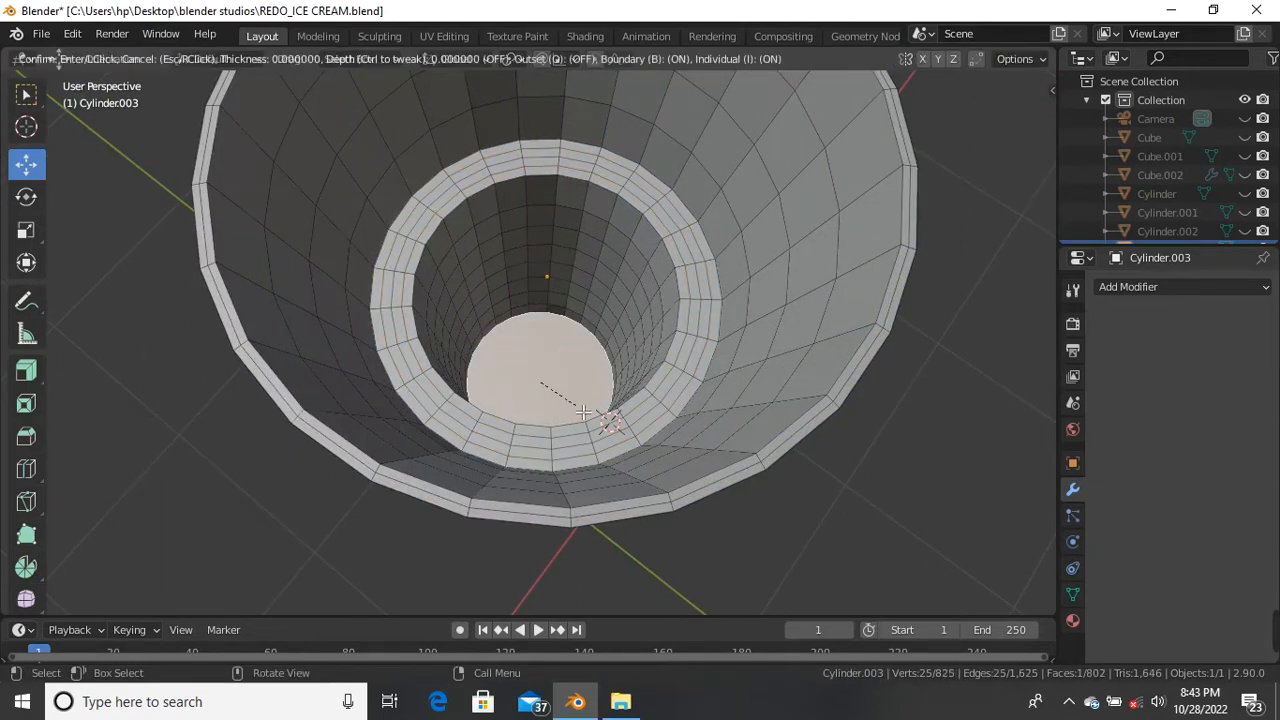
{"action": "left_click", "coordinate": [573, 400]}
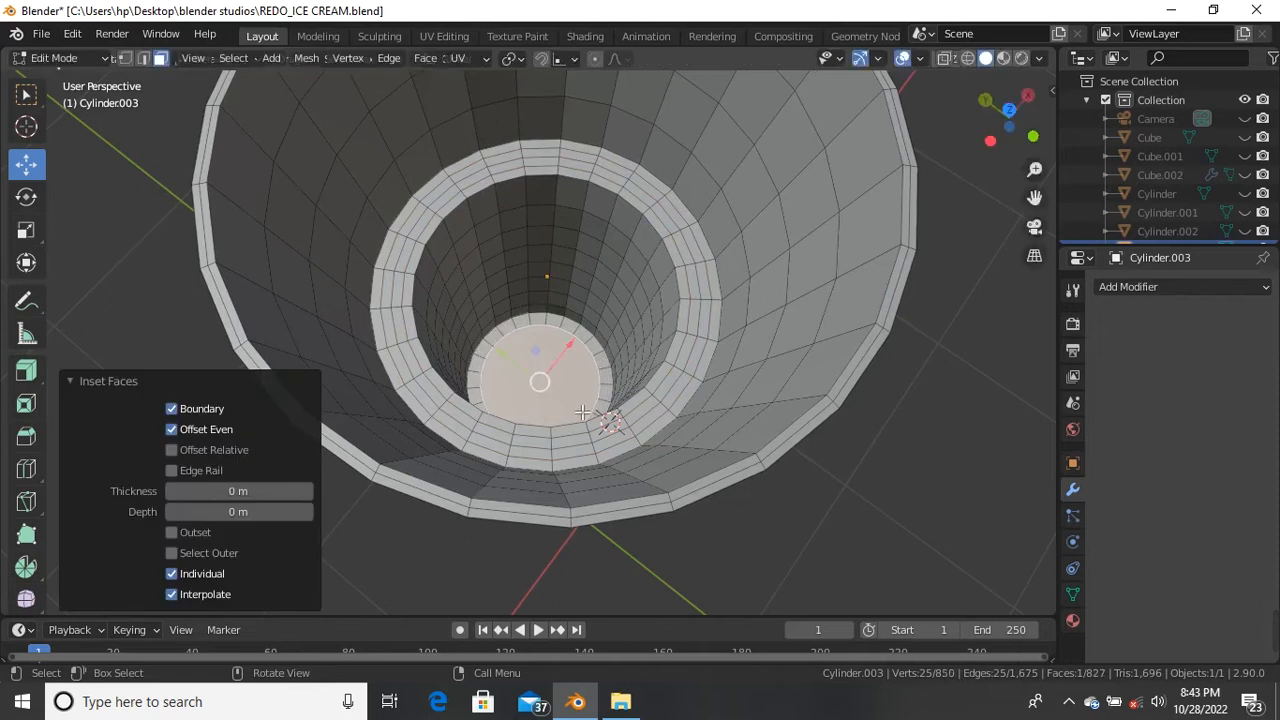
{"action": "scroll", "coordinate": [590, 412], "scroll_direction": "up", "scroll_amount": 2}
{"action": "key", "text": "i"}
{"action": "left_click", "coordinate": [587, 409]}
{"action": "key", "text": "i"}
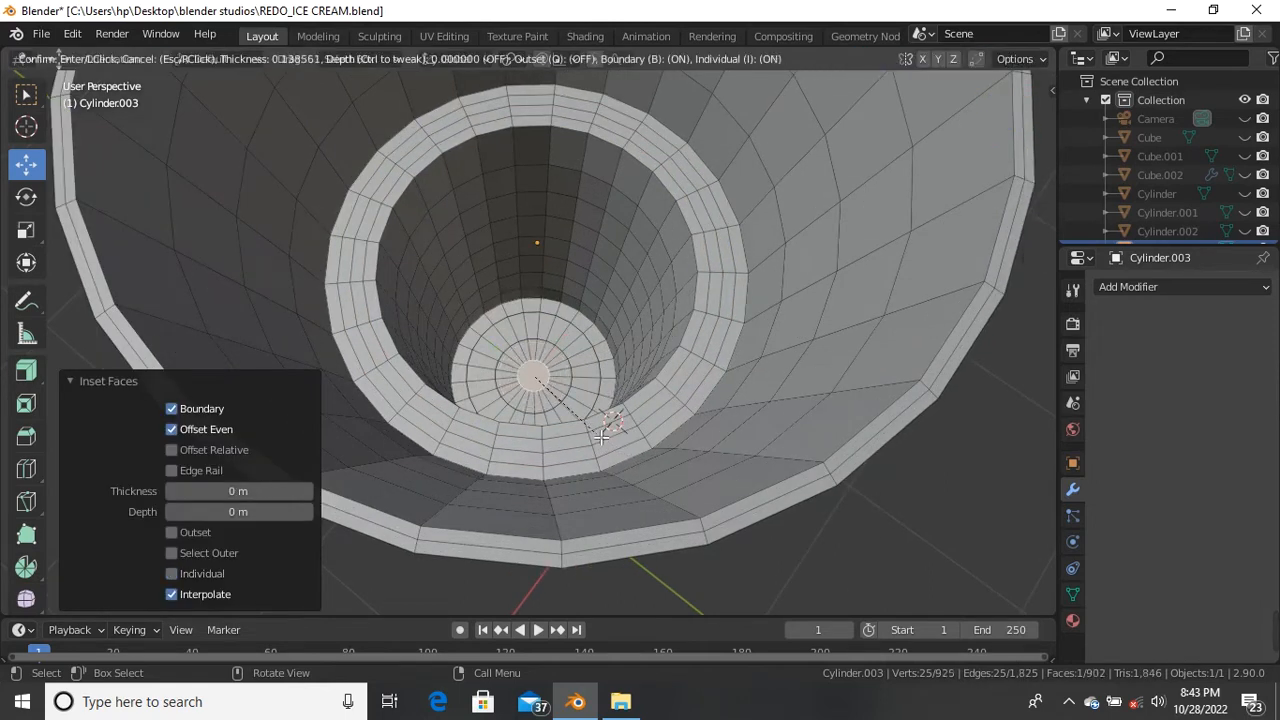
{"action": "key", "text": "i"}
{"action": "left_click", "coordinate": [601, 437]}
{"action": "scroll", "coordinate": [601, 437], "scroll_direction": "down", "scroll_amount": 5}
{"action": "middle_click_drag", "start_coordinate": [601, 437], "coordinate": [606, 298]}
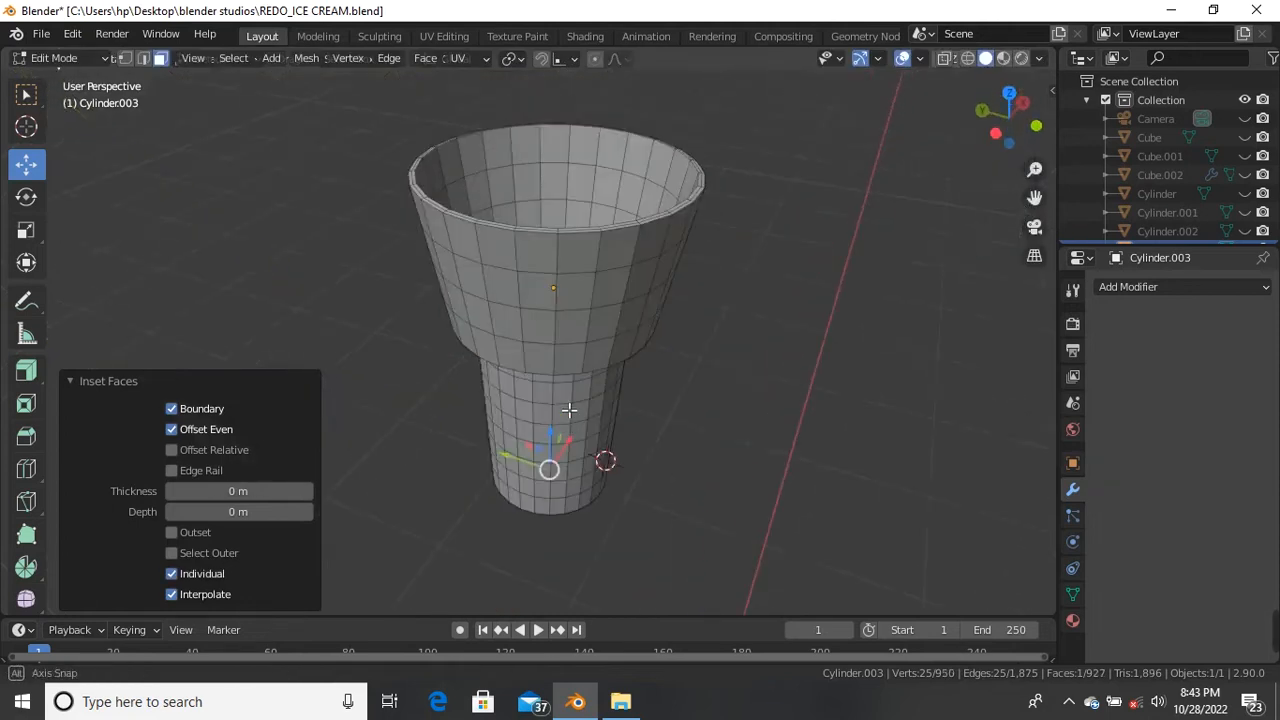
Step: Select the cup's flat base face and inset it four times into concentric rings
{"action": "middle_click_drag", "start_coordinate": [569, 411], "coordinate": [571, 280]}
{"action": "middle_click_drag", "start_coordinate": [570, 442], "coordinate": [552, 327]}
{"action": "left_click", "coordinate": [553, 356]}
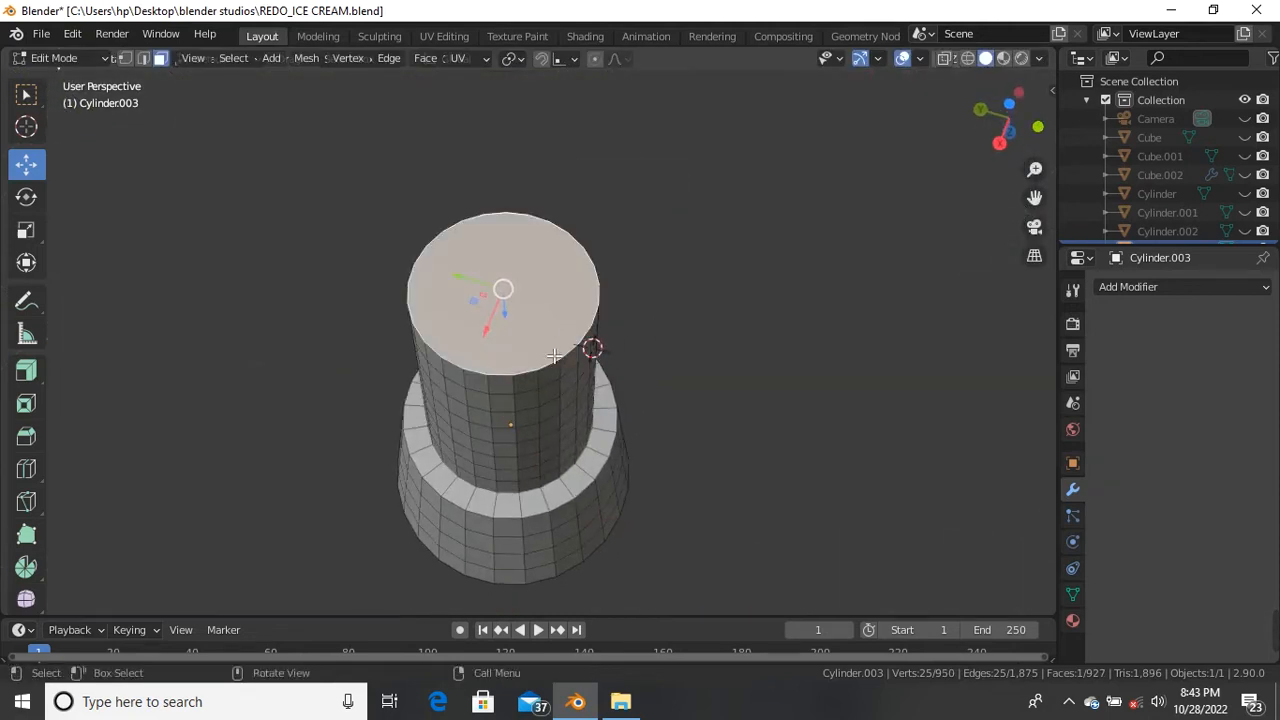
{"action": "key", "text": "i"}
{"action": "left_click", "coordinate": [608, 431]}
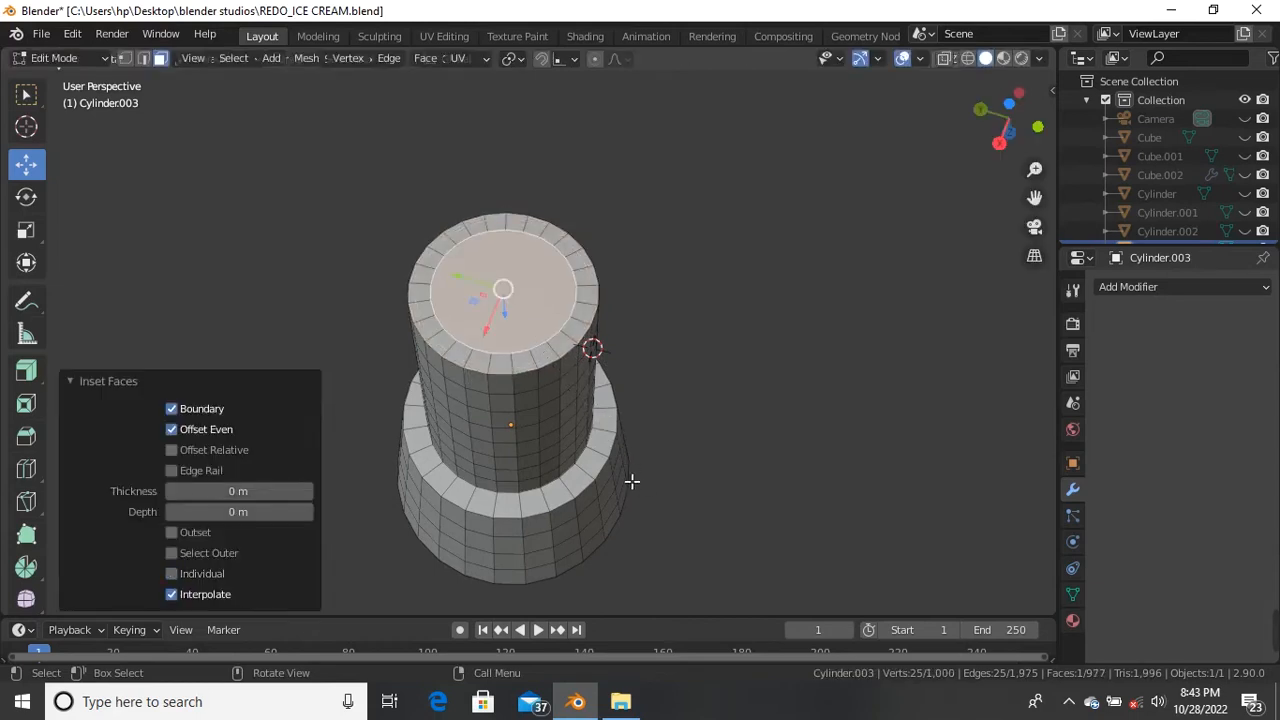
{"action": "key", "text": "i"}
{"action": "left_click", "coordinate": [620, 465]}
{"action": "scroll", "coordinate": [517, 376], "scroll_direction": "up", "scroll_amount": 4}
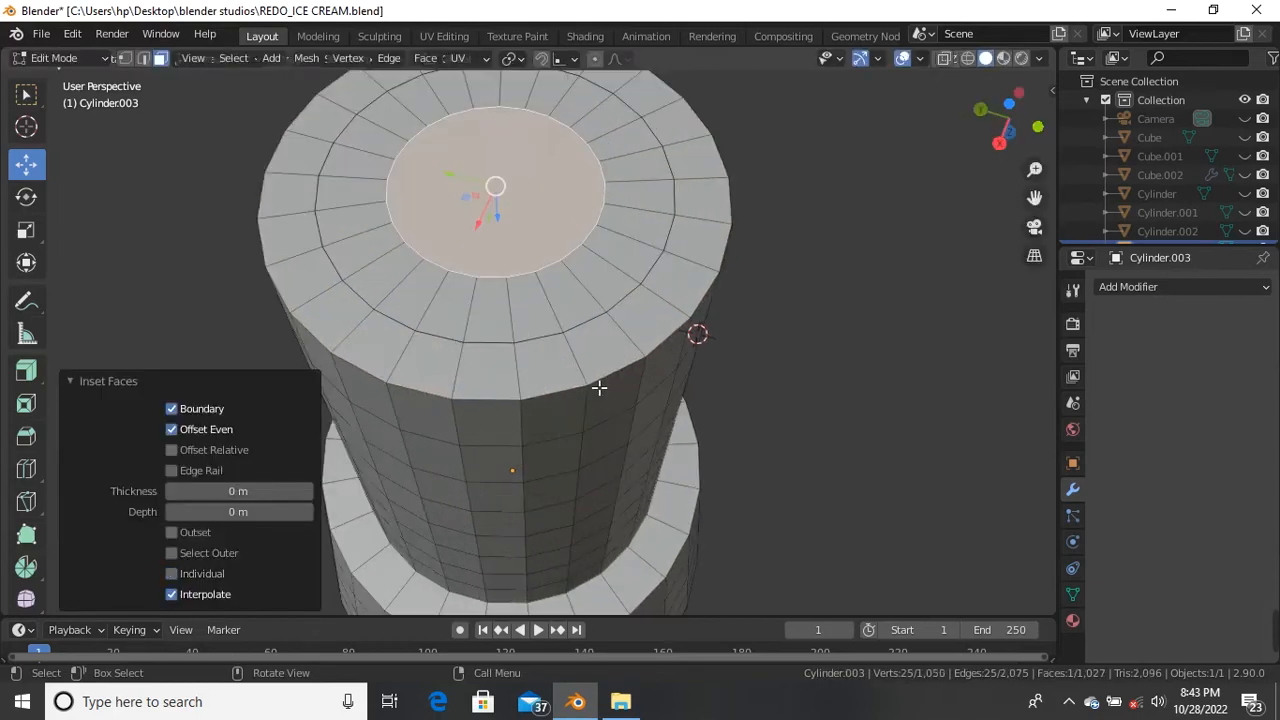
{"action": "key", "text": "i"}
{"action": "left_click", "coordinate": [610, 431]}
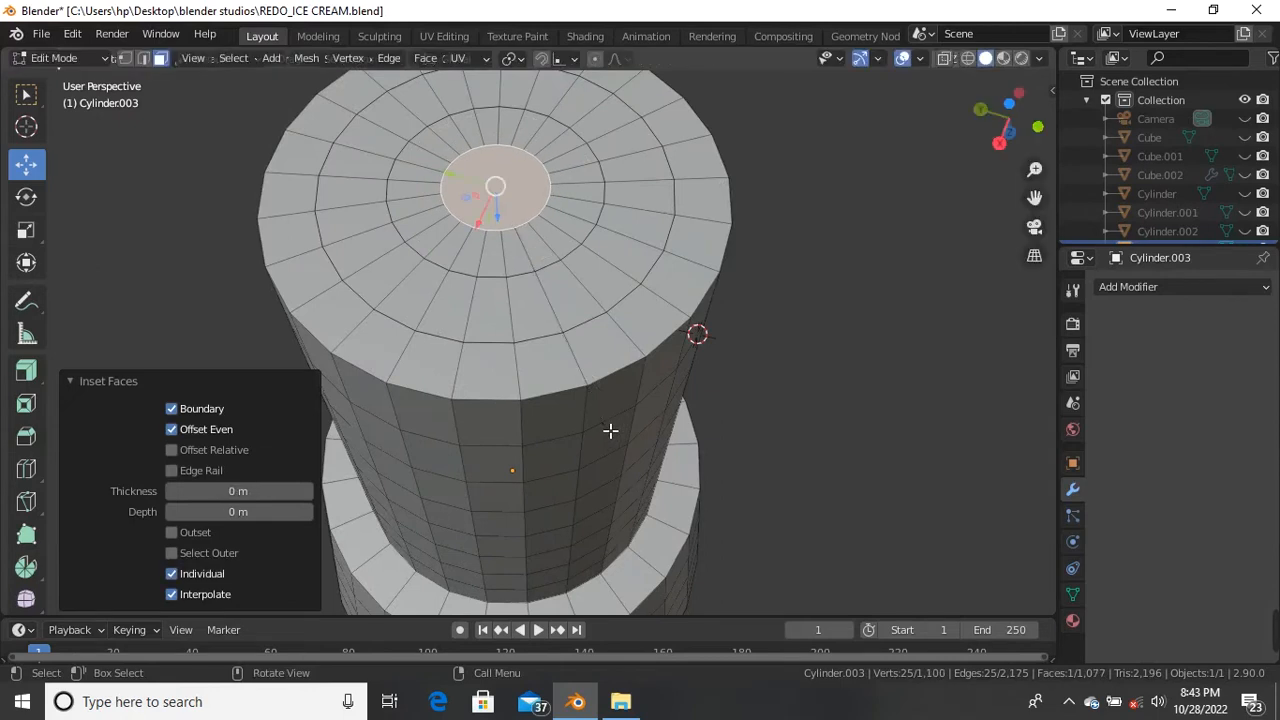
{"action": "key", "text": "i"}
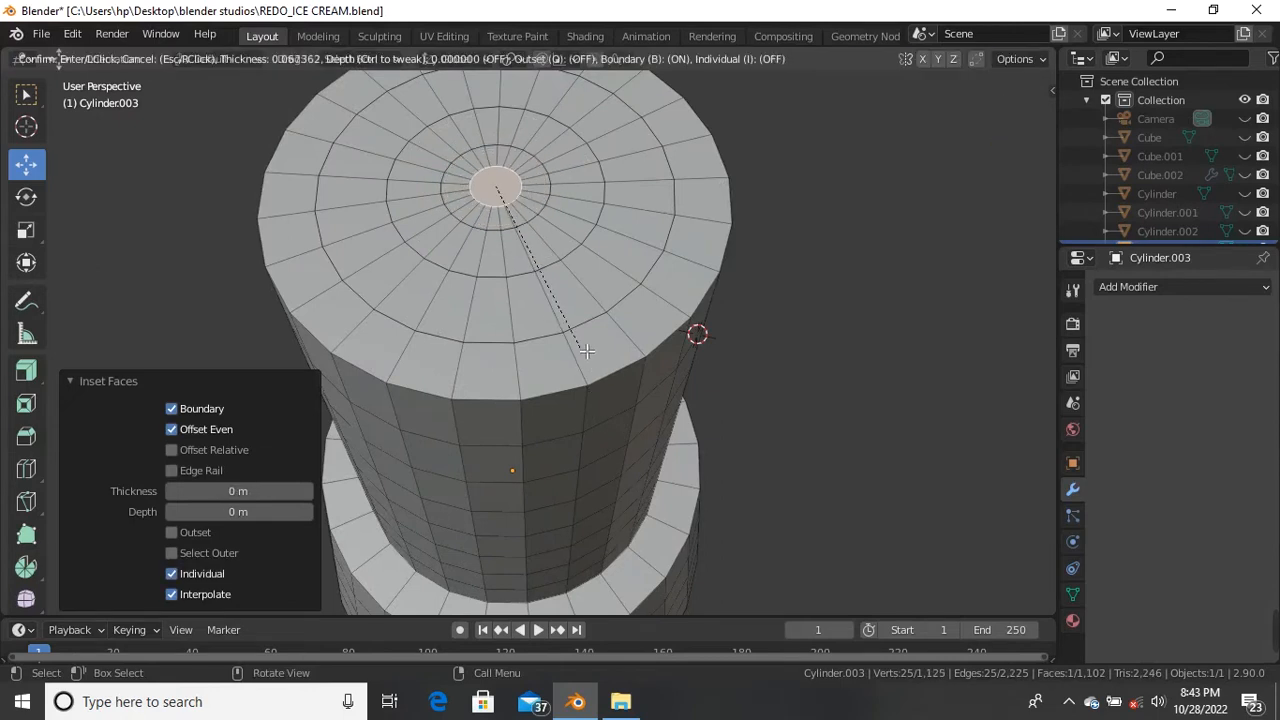
{"action": "key", "text": "i"}
{"action": "left_click", "coordinate": [586, 348]}
{"action": "scroll", "coordinate": [554, 274], "scroll_direction": "down", "scroll_amount": 7}
Step: Add an edge loop around the outer wall near the bottom, slid to factor 0.467
{"action": "middle_click_drag", "start_coordinate": [554, 274], "coordinate": [566, 480]}
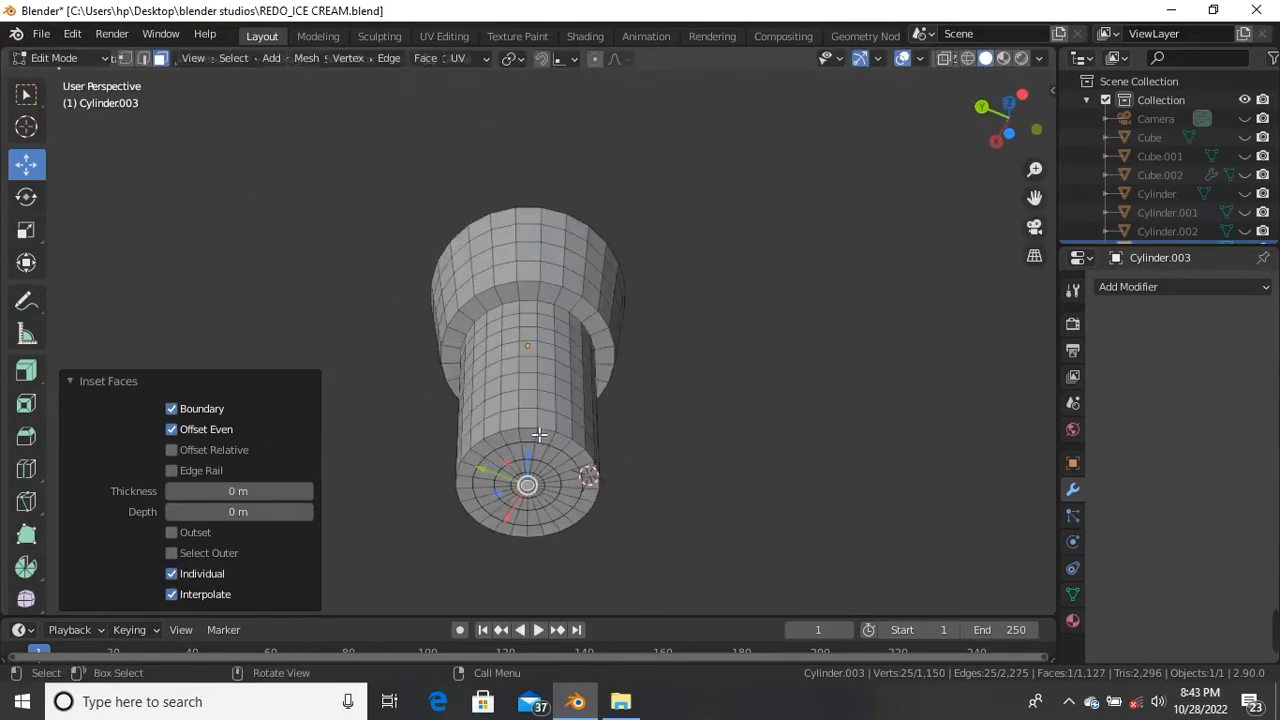
{"action": "middle_click_drag", "start_coordinate": [552, 390], "coordinate": [550, 499]}
{"action": "scroll", "coordinate": [552, 490], "scroll_direction": "up", "scroll_amount": 4}
{"action": "scroll", "coordinate": [576, 414], "scroll_direction": "up", "scroll_amount": 3}
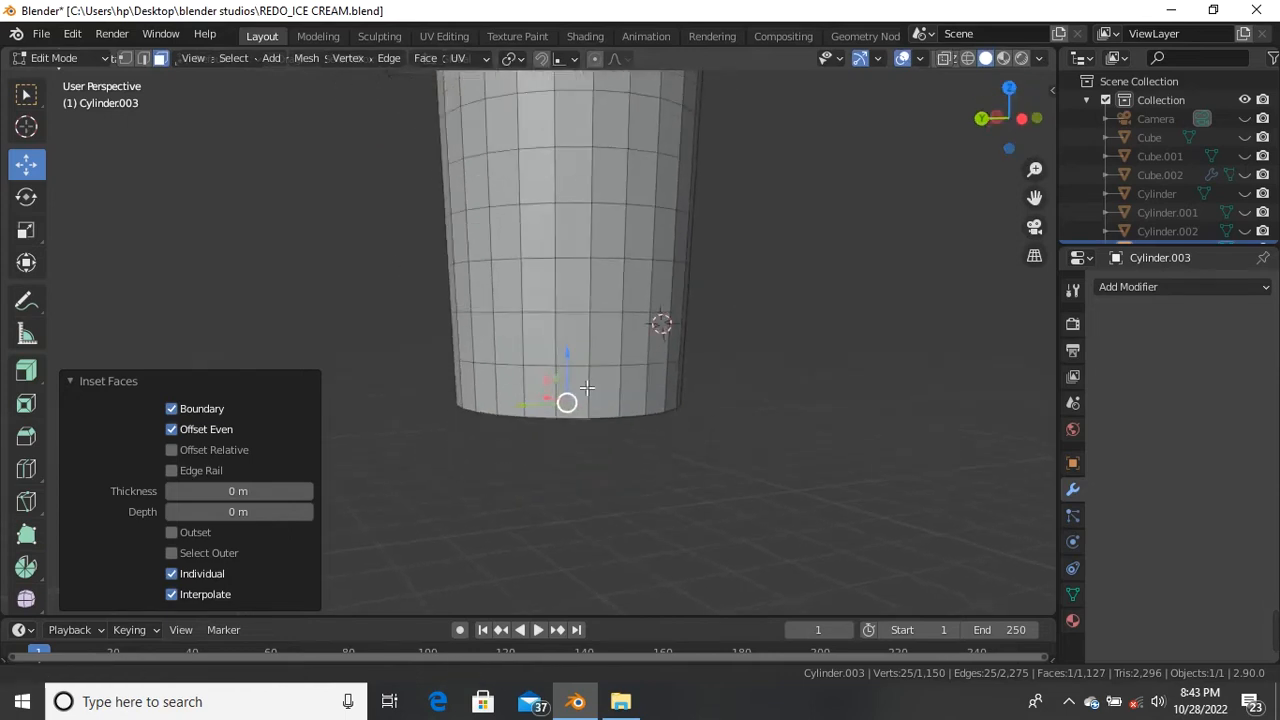
{"action": "middle_click_drag", "start_coordinate": [576, 414], "coordinate": [602, 344]}
{"action": "key", "text": "ctrl+r"}
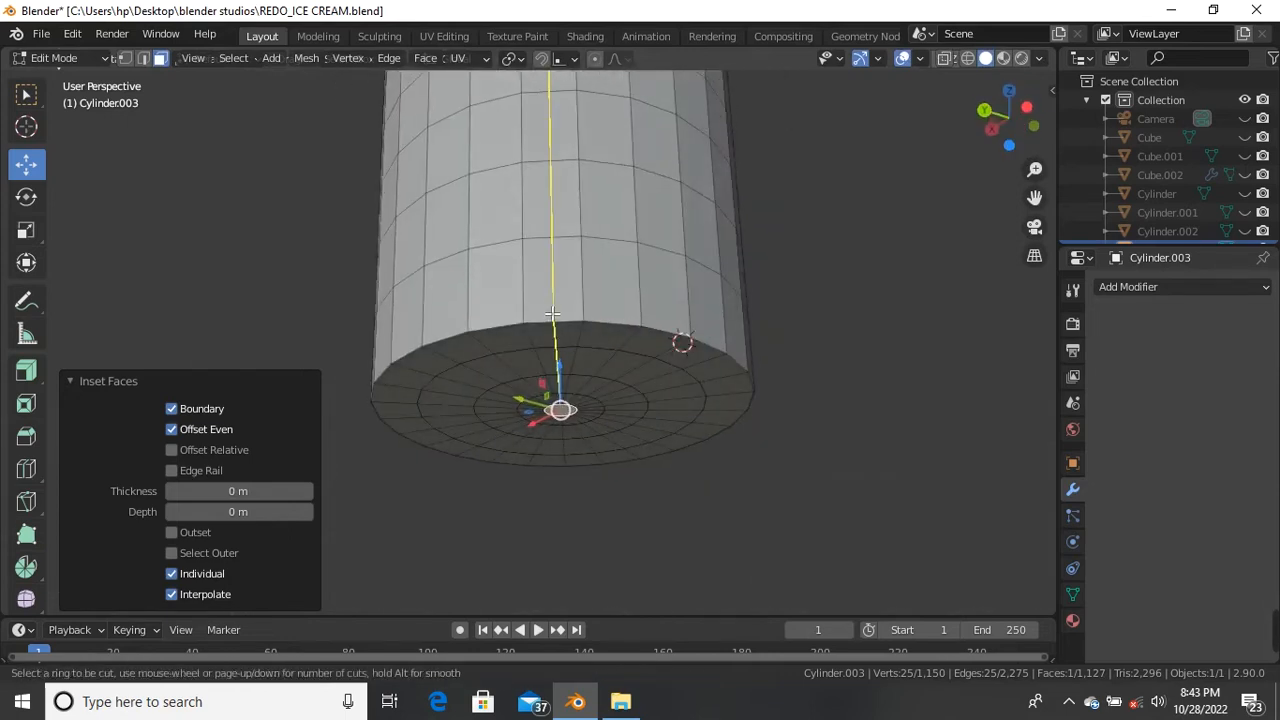
{"action": "left_click", "coordinate": [549, 304]}
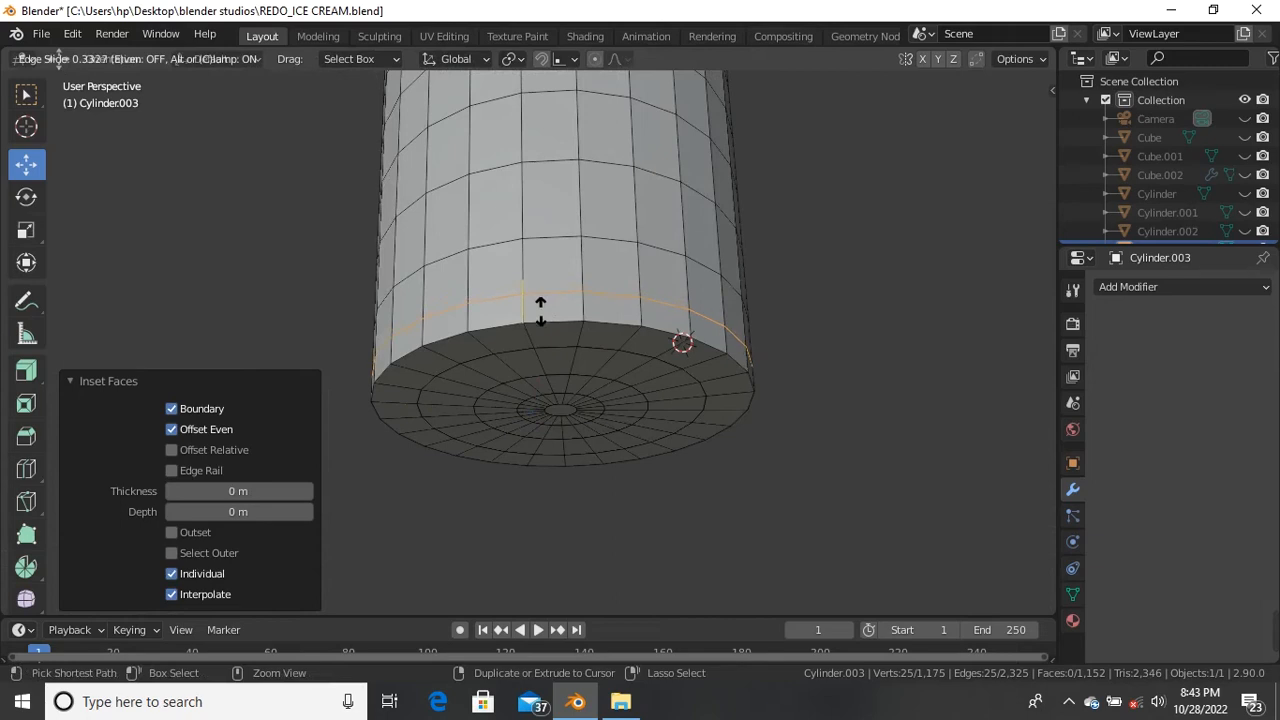
{"action": "left_click", "coordinate": [549, 324]}
{"action": "middle_click_drag", "start_coordinate": [592, 318], "coordinate": [597, 352]}
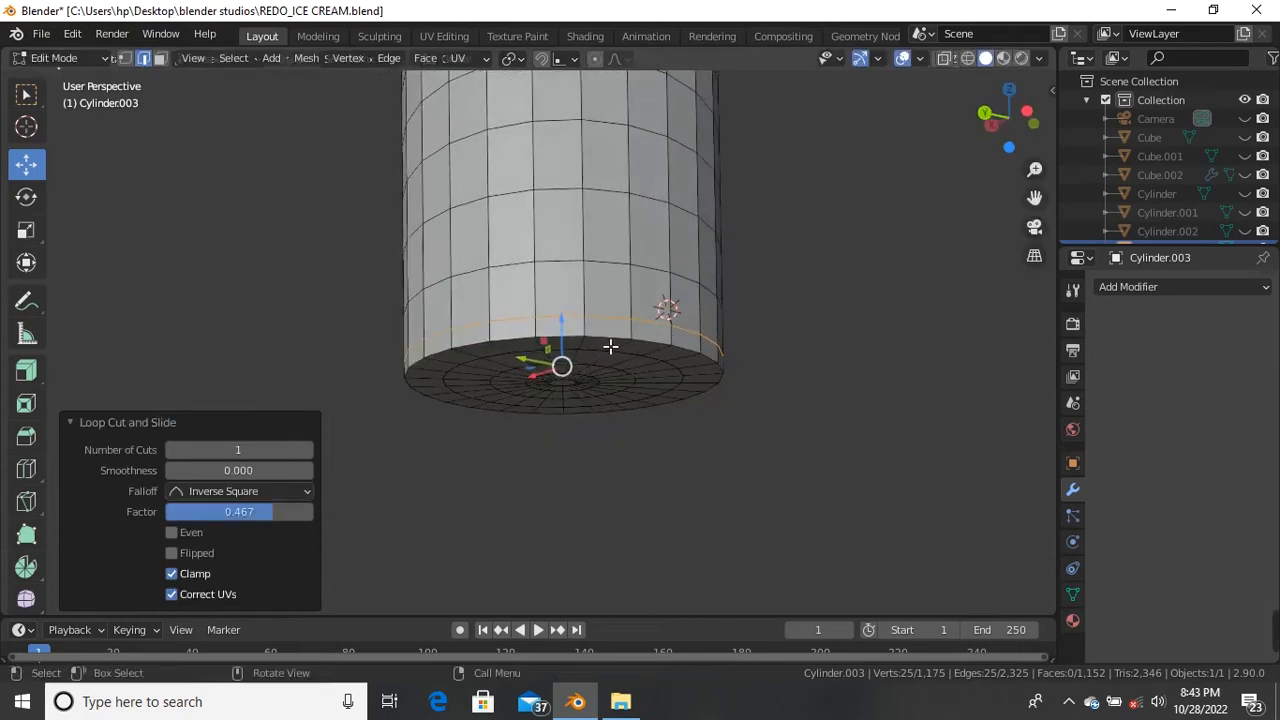
Step: Add a Catmull-Clark Subdivision Surface modifier to the cup and switch to Object Mode
{"action": "left_click", "coordinate": [1211, 289]}
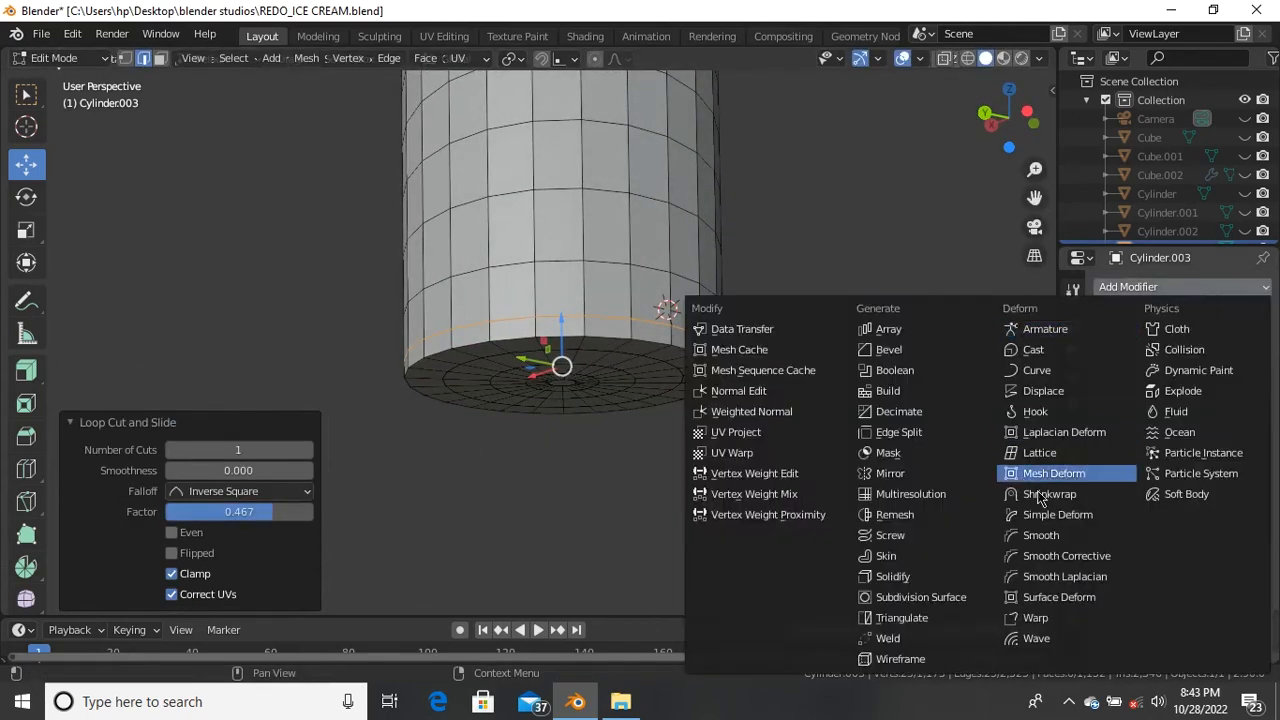
{"action": "left_click", "coordinate": [976, 598]}
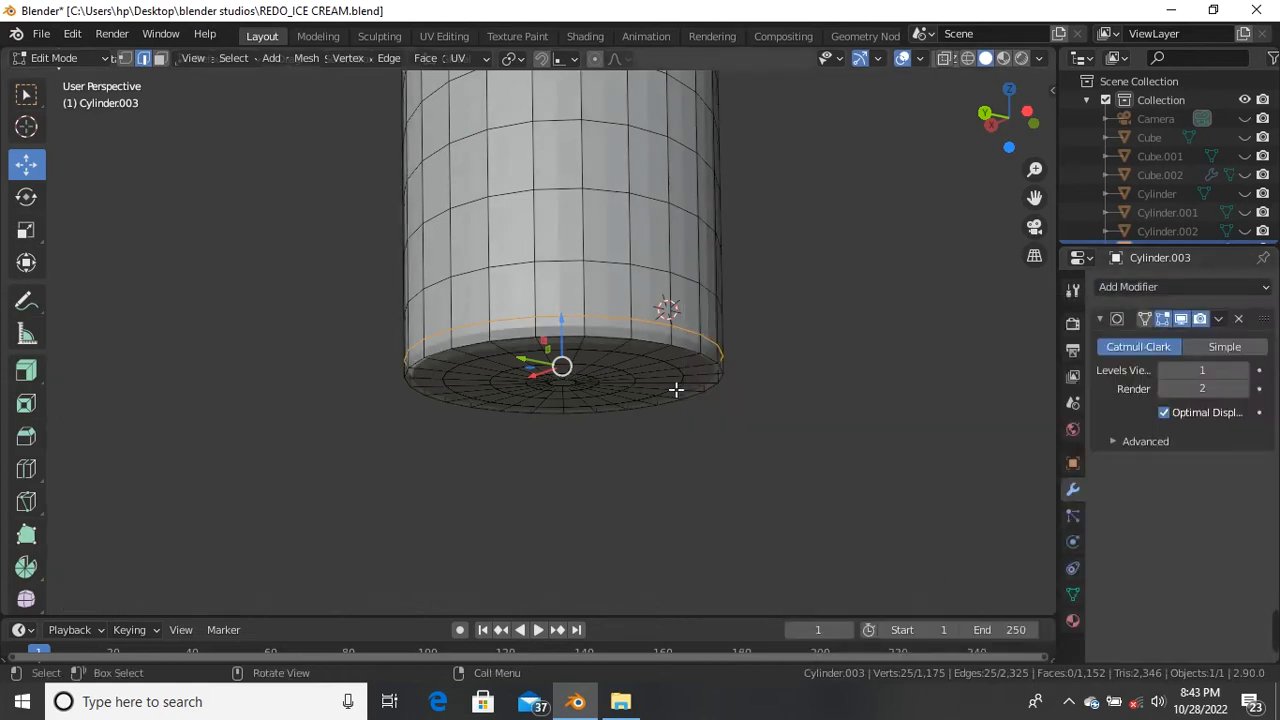
{"action": "key", "text": "Tab"}
{"action": "middle_click_drag", "start_coordinate": [638, 328], "coordinate": [634, 406]}
{"action": "scroll", "coordinate": [648, 418], "scroll_direction": "down", "scroll_amount": 3}
Step: Shade the cup smooth and inspect it from above and the side
{"action": "mouse_move", "coordinate": [636, 219]}
{"action": "middle_mouse_down"}
{"action": "mouse_move", "coordinate": [639, 248]}
{"action": "mouse_move", "coordinate": [648, 205]}
{"action": "middle_mouse_up"}
{"action": "right_click", "coordinate": [648, 205]}
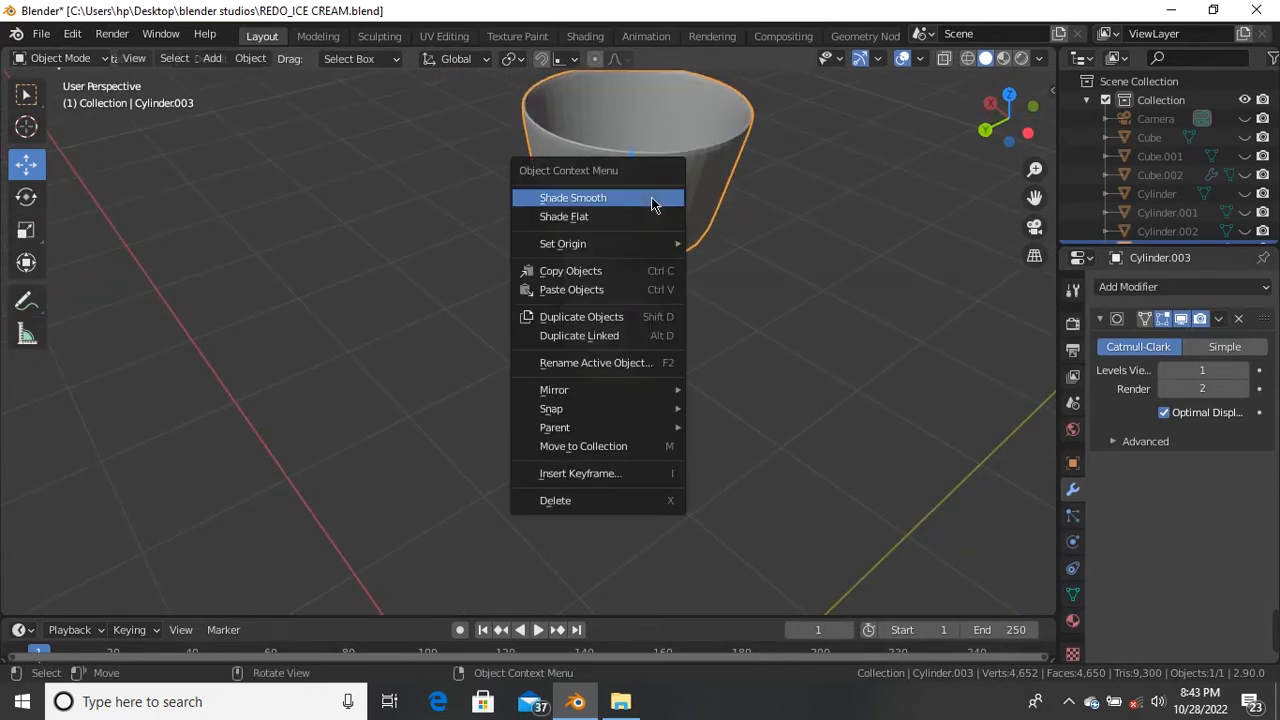
{"action": "left_click", "coordinate": [651, 199]}
{"action": "middle_click_drag", "start_coordinate": [651, 200], "coordinate": [666, 154]}
{"action": "scroll", "coordinate": [657, 151], "scroll_direction": "up", "scroll_amount": 3}
{"action": "scroll", "coordinate": [624, 286], "scroll_direction": "down", "scroll_amount": 2}
{"action": "middle_click_drag", "start_coordinate": [624, 286], "coordinate": [451, 458]}
{"action": "scroll", "coordinate": [451, 458], "scroll_direction": "up", "scroll_amount": 3}
{"action": "middle_click_drag", "start_coordinate": [599, 320], "coordinate": [610, 260]}
{"action": "scroll", "coordinate": [610, 260], "scroll_direction": "down", "scroll_amount": 3}
{"action": "scroll", "coordinate": [610, 266], "scroll_direction": "up", "scroll_amount": 3}
{"action": "middle_click_drag", "start_coordinate": [580, 349], "coordinate": [624, 345]}
{"action": "scroll", "coordinate": [624, 345], "scroll_direction": "down", "scroll_amount": 3}
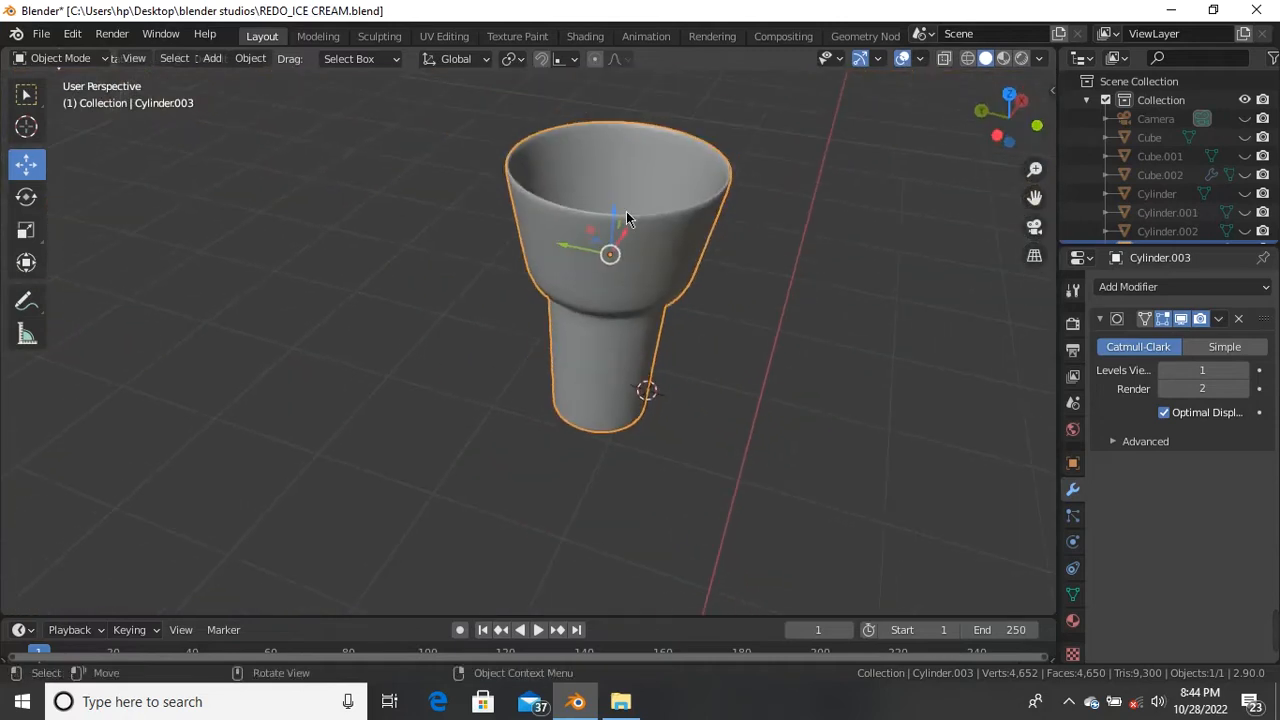
{"action": "scroll", "coordinate": [646, 201], "scroll_direction": "up", "scroll_amount": 3}
{"action": "scroll", "coordinate": [646, 201], "scroll_direction": "up", "scroll_amount": 1}
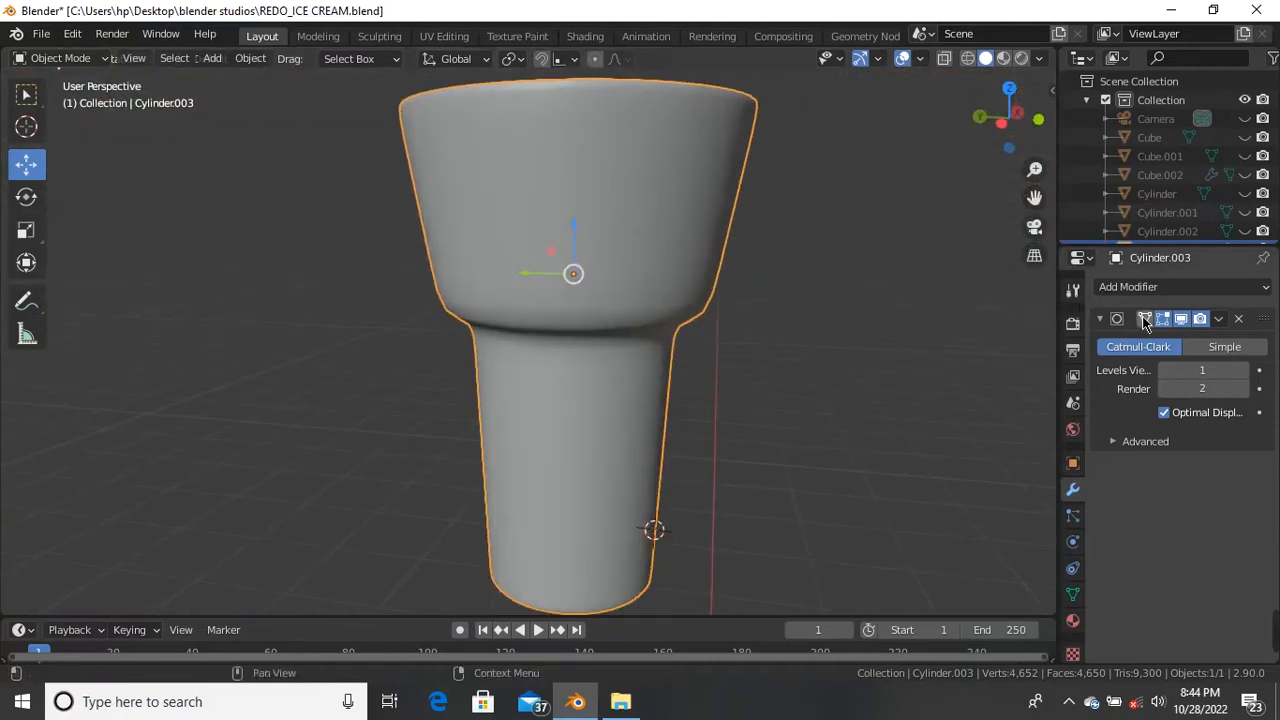
Step: Back in Edit Mode, add an edge loop just below the neck
{"action": "key", "text": "Tab"}
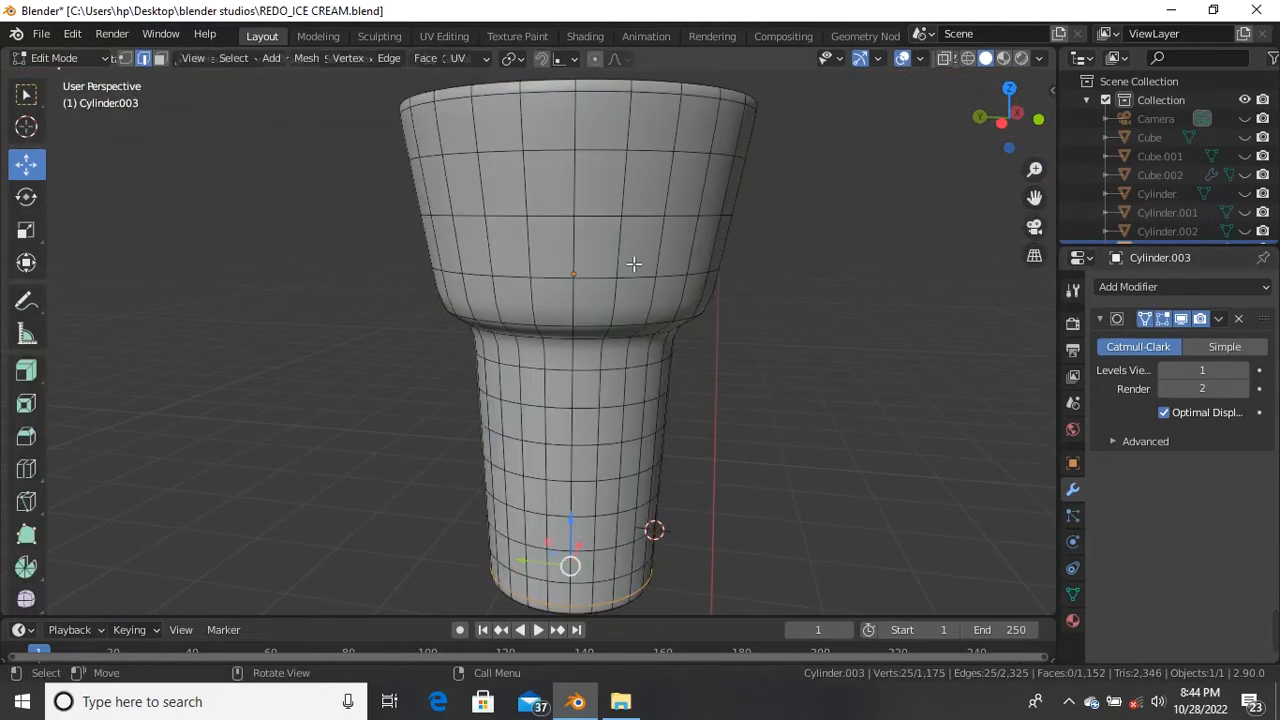
{"action": "scroll", "coordinate": [626, 340], "scroll_direction": "up", "scroll_amount": 3}
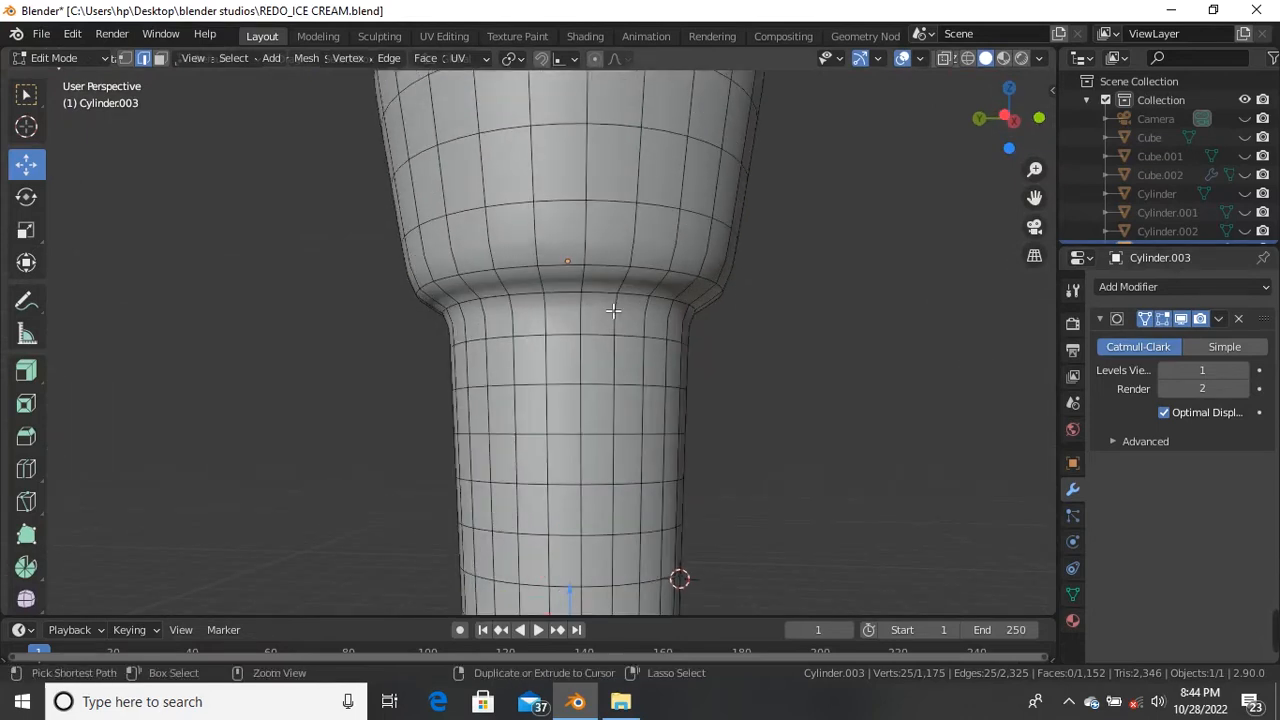
{"action": "key", "text": "ctrl+r"}
{"action": "left_click", "coordinate": [584, 302]}
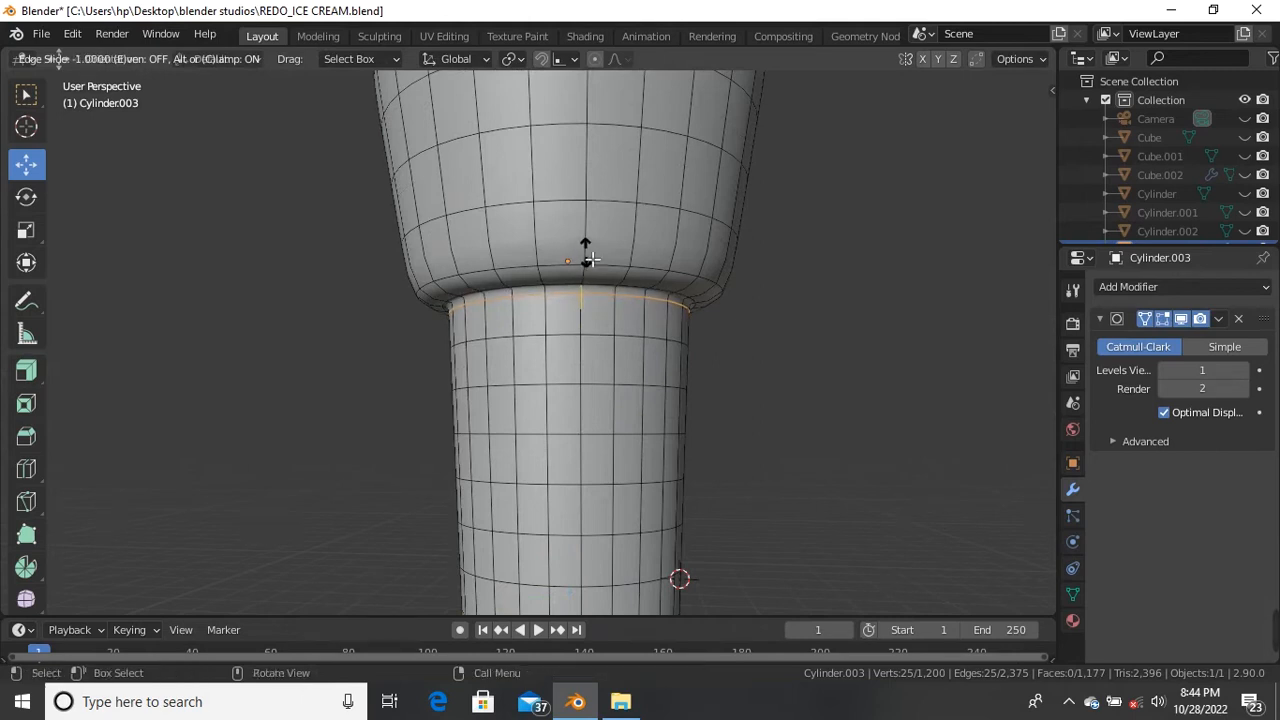
Step: Add an edge loop just above the cup's step and check the smoothed result
{"action": "left_click", "coordinate": [588, 262]}
{"action": "mouse_move", "coordinate": [566, 271]}
{"action": "middle_mouse_down"}
{"action": "mouse_move", "coordinate": [563, 294]}
{"action": "mouse_move", "coordinate": [559, 284]}
{"action": "middle_mouse_up"}
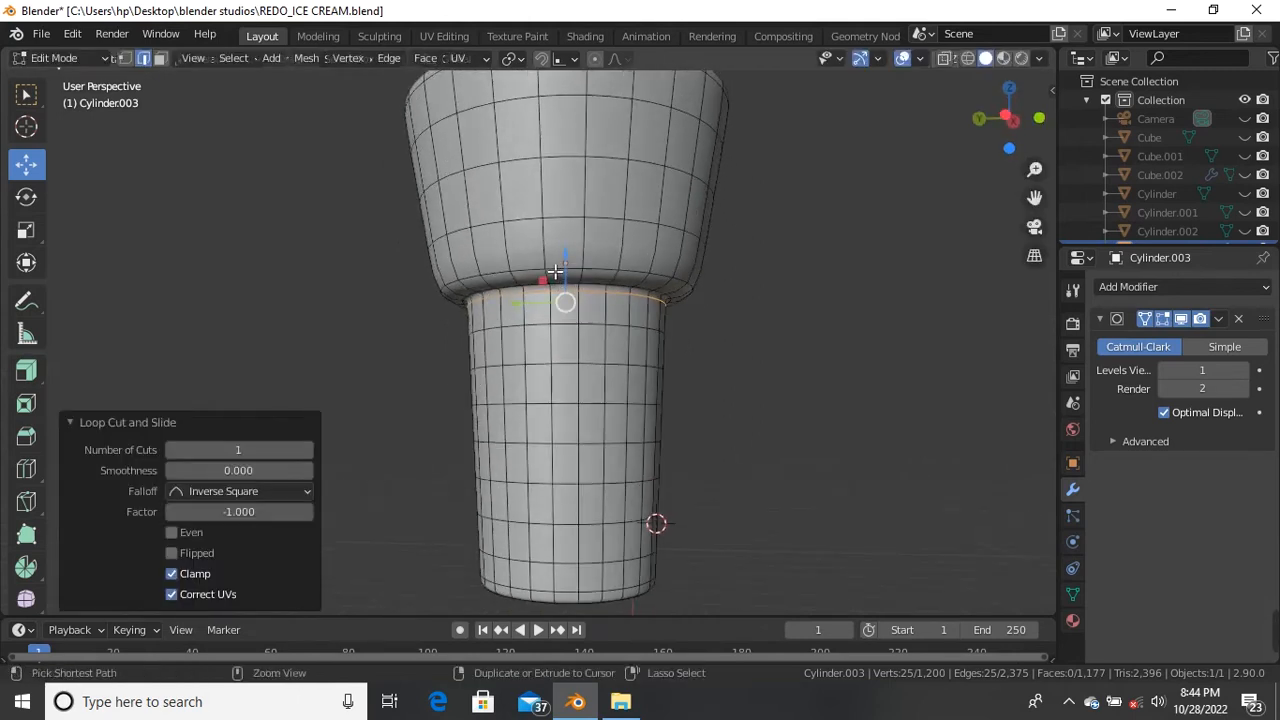
{"action": "key", "text": "ctrl+r"}
{"action": "left_click", "coordinate": [550, 248]}
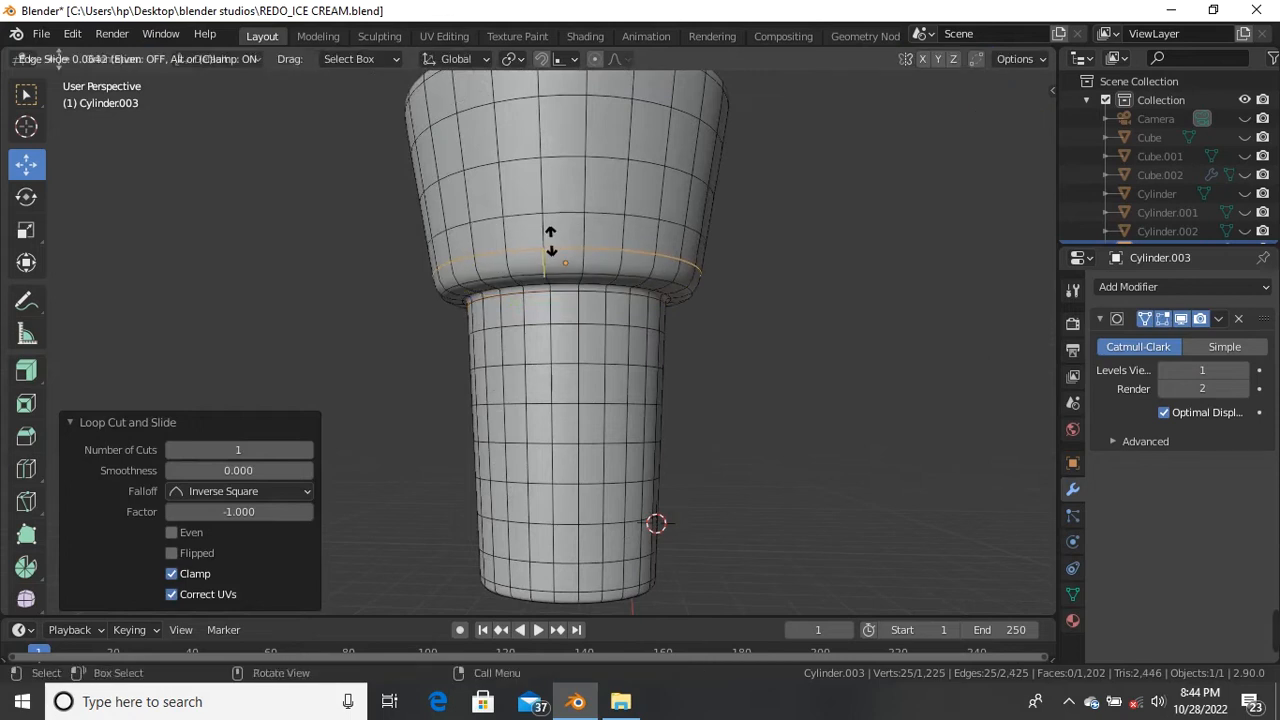
{"action": "left_click", "coordinate": [550, 251]}
{"action": "key", "text": "Tab"}
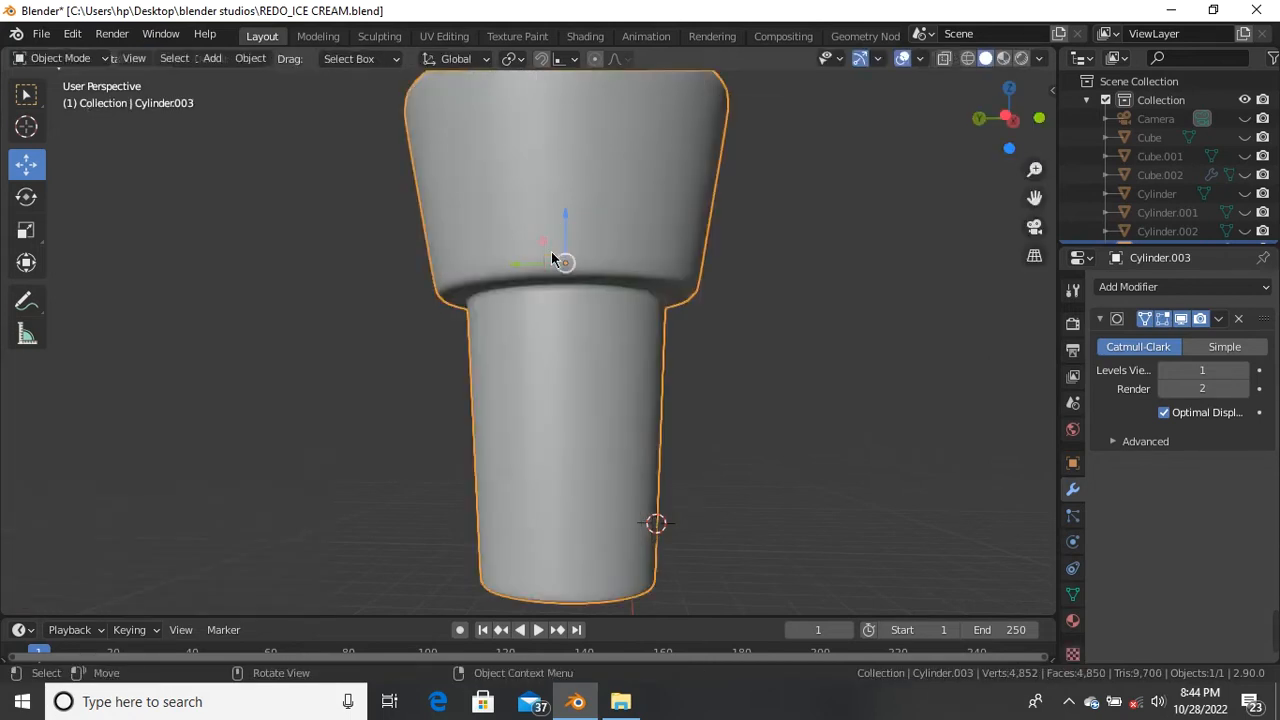
{"action": "scroll", "coordinate": [546, 287], "scroll_direction": "down", "scroll_amount": 3}
{"action": "scroll", "coordinate": [570, 224], "scroll_direction": "up", "scroll_amount": 1}
{"action": "scroll", "coordinate": [572, 231], "scroll_direction": "up", "scroll_amount": 2}
Step: Add another edge loop close to the cup's rim and inspect the smoothed cup
{"action": "key", "text": "Tab"}
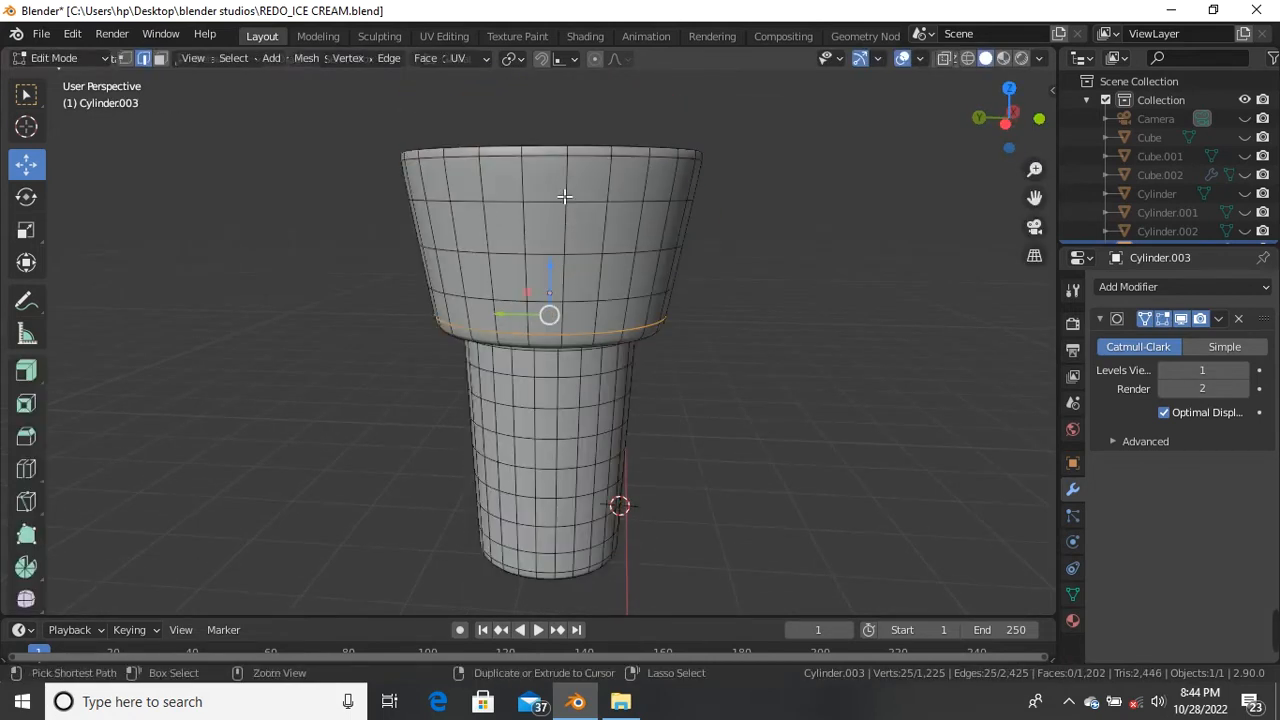
{"action": "key", "text": "ctrl+r"}
{"action": "left_click", "coordinate": [560, 190]}
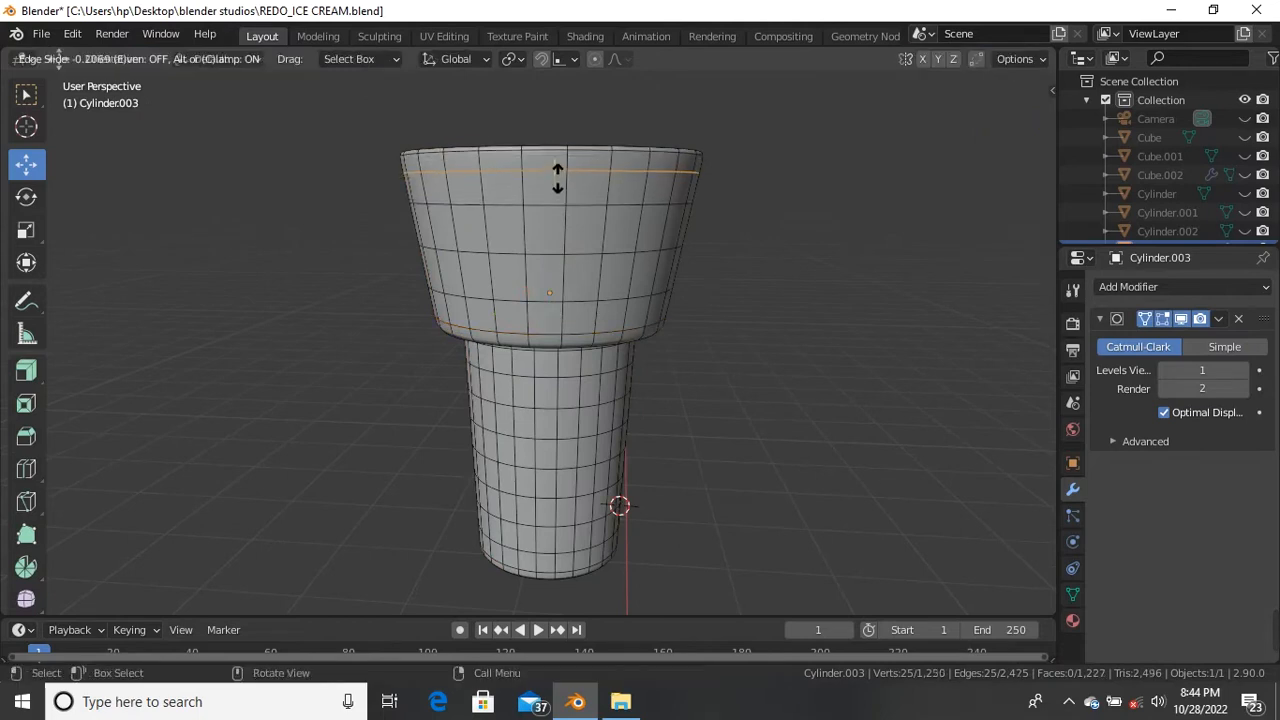
{"action": "left_click", "coordinate": [558, 171]}
{"action": "key", "text": "Tab"}
{"action": "scroll", "coordinate": [549, 225], "scroll_direction": "down", "scroll_amount": 3}
{"action": "middle_click_drag", "start_coordinate": [549, 225], "coordinate": [646, 237]}
{"action": "scroll", "coordinate": [646, 237], "scroll_direction": "up", "scroll_amount": 5}
{"action": "middle_click_drag", "start_coordinate": [560, 223], "coordinate": [586, 289]}
{"action": "scroll", "coordinate": [483, 303], "scroll_direction": "up", "scroll_amount": 2}
Step: Add an unslid edge loop tight under the step, then view the crisper ledge in Object Mode
{"action": "key", "text": "Tab"}
{"action": "middle_click_drag", "start_coordinate": [483, 303], "coordinate": [419, 216]}
{"action": "key", "text": "ctrl+r"}
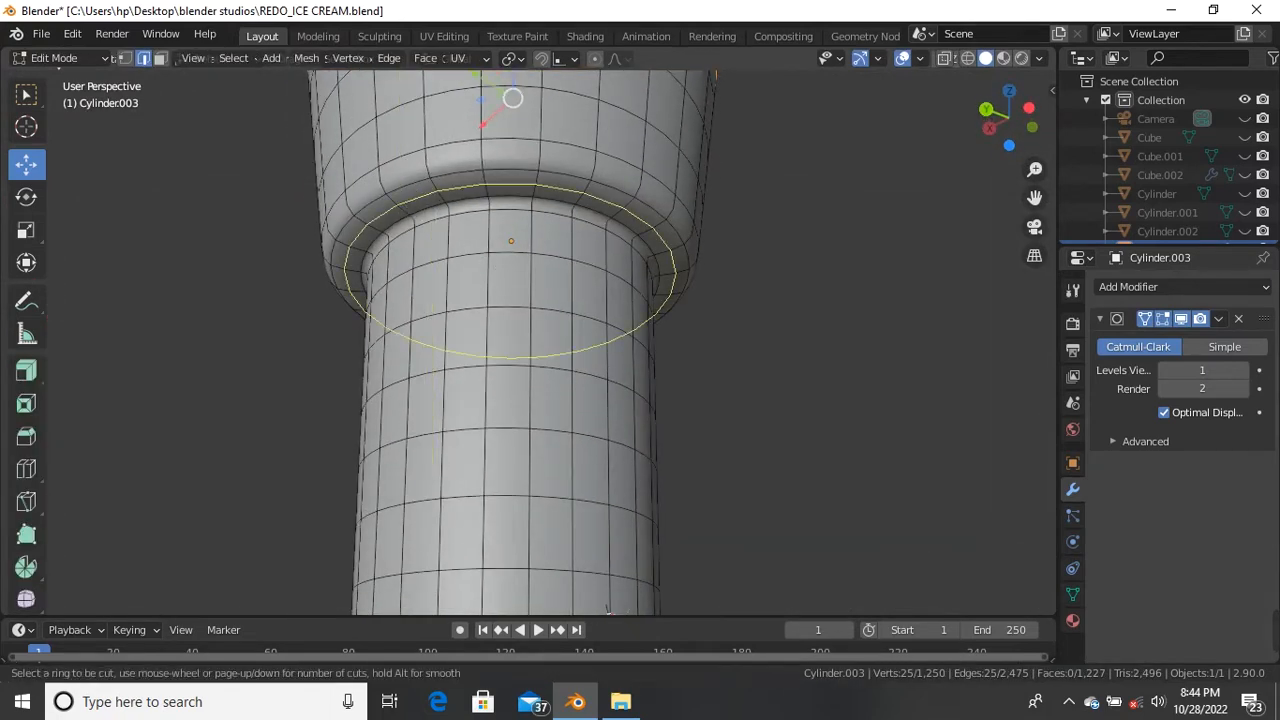
{"action": "left_click", "coordinate": [398, 205]}
{"action": "right_click", "coordinate": [400, 207]}
{"action": "scroll", "coordinate": [510, 285], "scroll_direction": "down", "scroll_amount": 5}
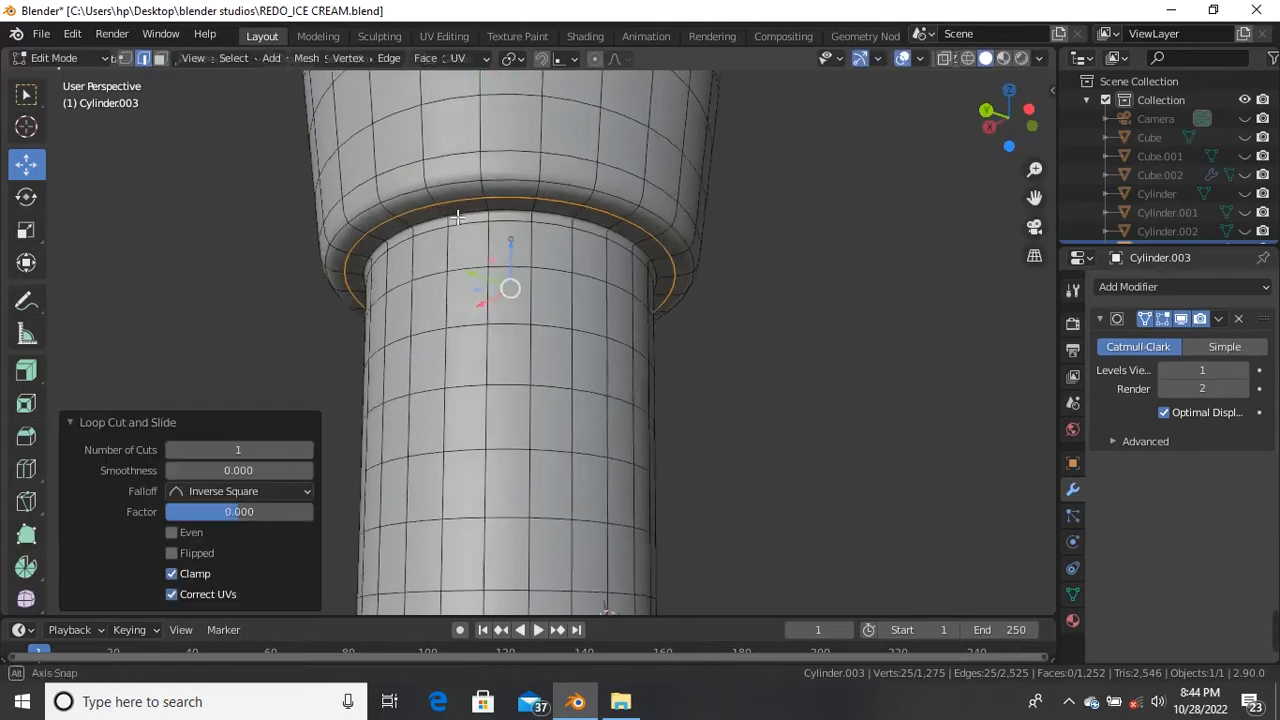
{"action": "middle_click_drag", "start_coordinate": [510, 284], "coordinate": [560, 465]}
{"action": "key", "text": "Tab"}
{"action": "middle_click_drag", "start_coordinate": [562, 372], "coordinate": [685, 304]}
{"action": "left_click", "coordinate": [701, 317]}
{"action": "scroll", "coordinate": [583, 240], "scroll_direction": "up", "scroll_amount": 3}
{"action": "middle_click_drag", "start_coordinate": [583, 240], "coordinate": [650, 292]}
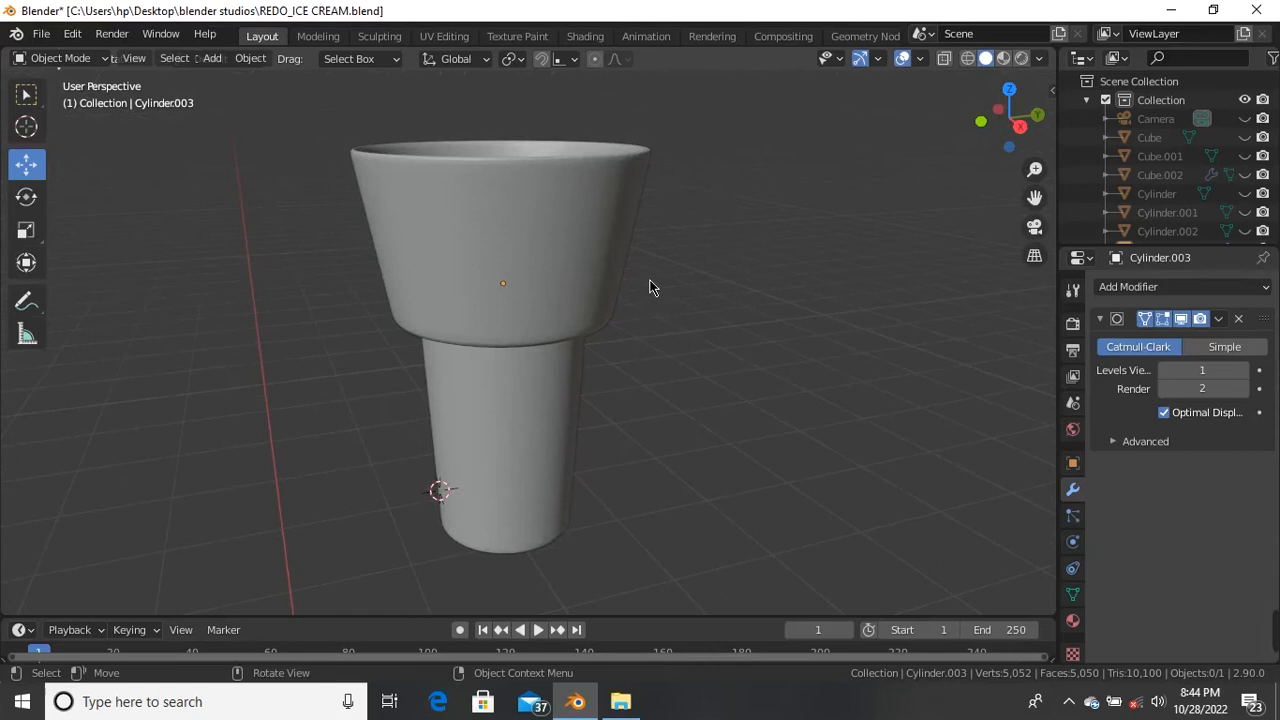
Step: Turn on the wireframe overlay and unhide the hidden cart objects
{"action": "left_click", "coordinate": [919, 59]}
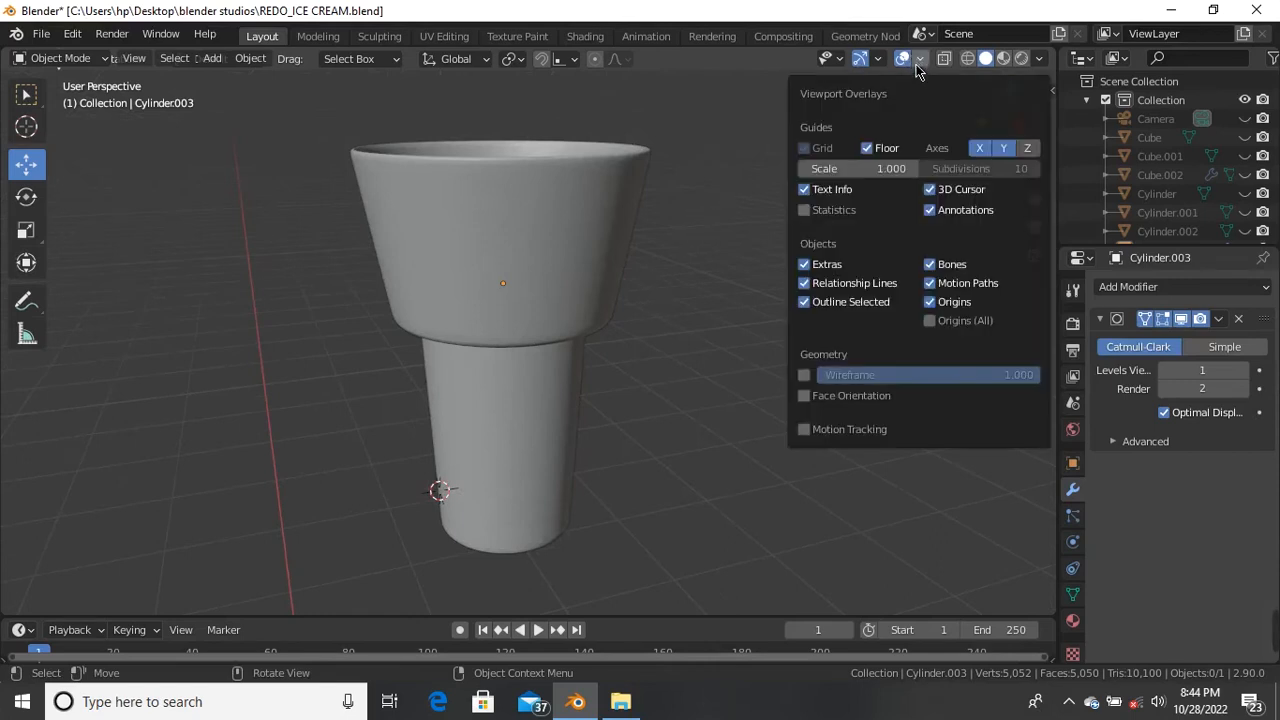
{"action": "left_click", "coordinate": [805, 376]}
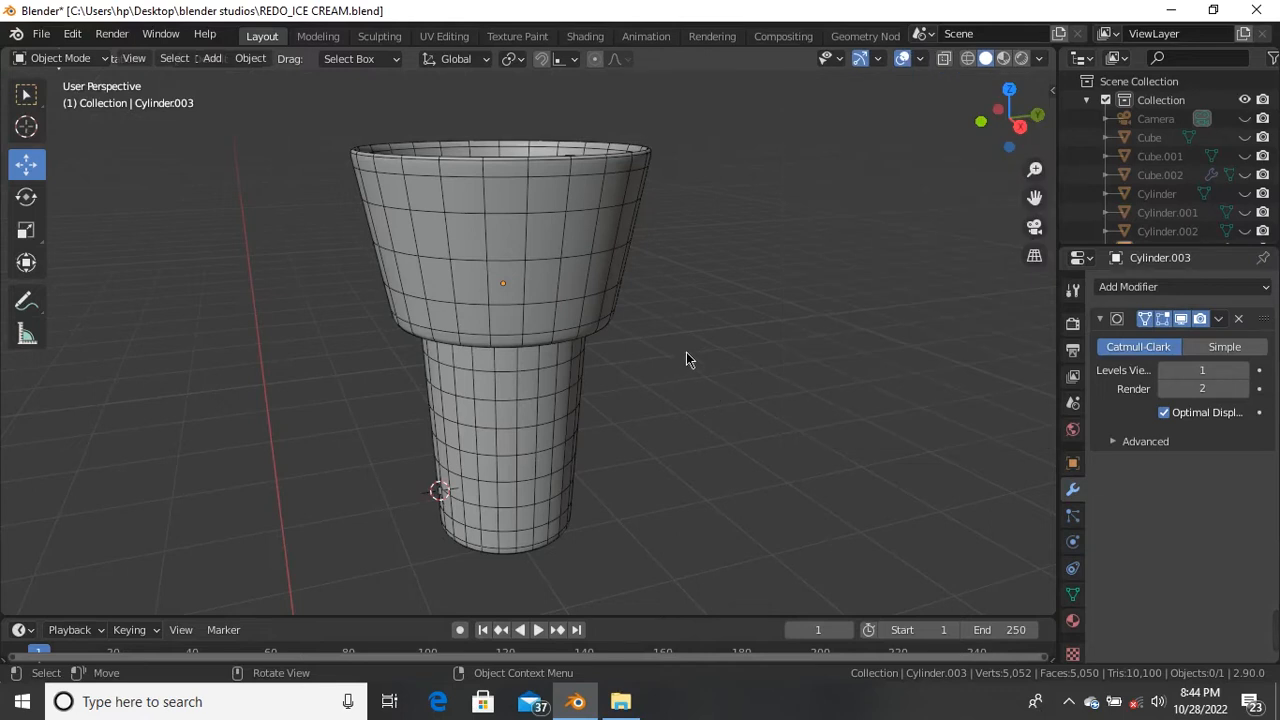
{"action": "key", "text": "alt+h"}
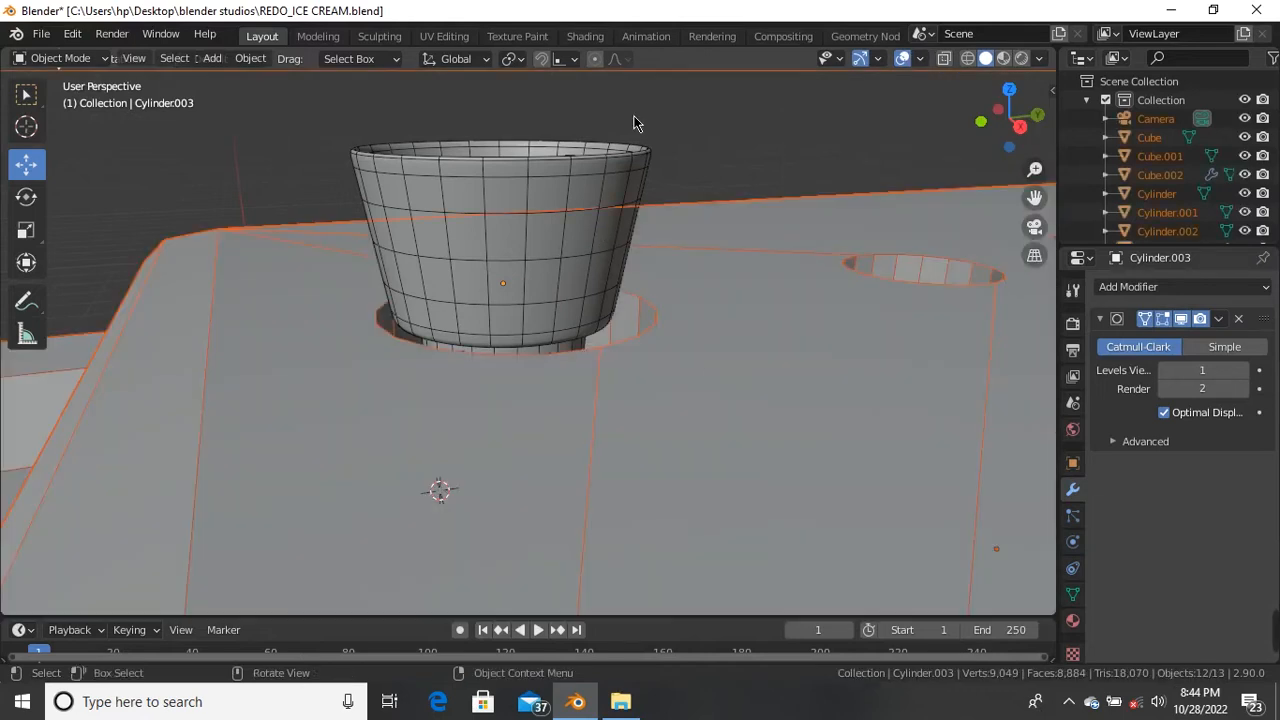
{"action": "key", "text": "alt+a"}
{"action": "middle_click_drag", "start_coordinate": [655, 133], "coordinate": [631, 348]}
{"action": "scroll", "coordinate": [581, 322], "scroll_direction": "up", "scroll_amount": 2}
Step: Move the cup over the box's leftmost hole and scale it up to fit
{"action": "left_click", "coordinate": [550, 303]}
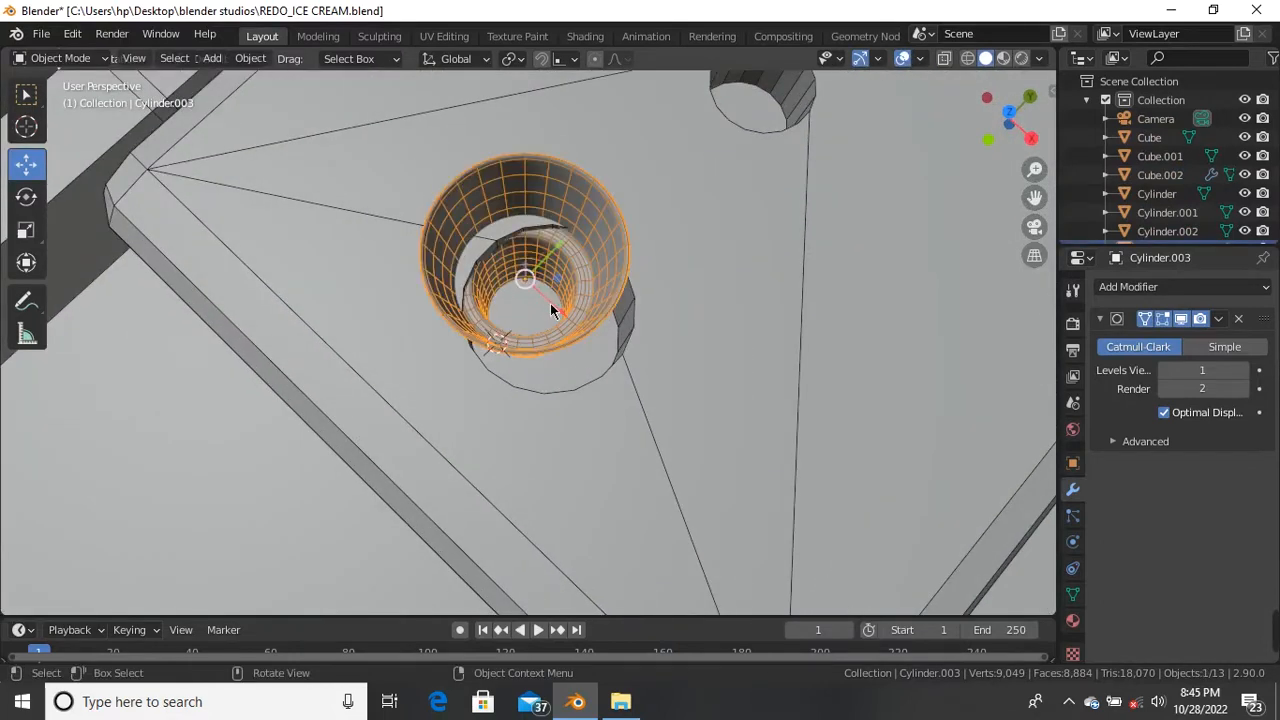
{"action": "left_click_drag", "start_coordinate": [562, 305], "coordinate": [578, 306]}
{"action": "scroll", "coordinate": [580, 309], "scroll_direction": "down", "scroll_amount": 2}
{"action": "middle_click_drag", "start_coordinate": [580, 309], "coordinate": [547, 140]}
{"action": "scroll", "coordinate": [589, 272], "scroll_direction": "up", "scroll_amount": 2}
{"action": "scroll", "coordinate": [590, 272], "scroll_direction": "up", "scroll_amount": 3}
{"action": "scroll", "coordinate": [559, 292], "scroll_direction": "up", "scroll_amount": 2}
{"action": "key", "text": "s"}
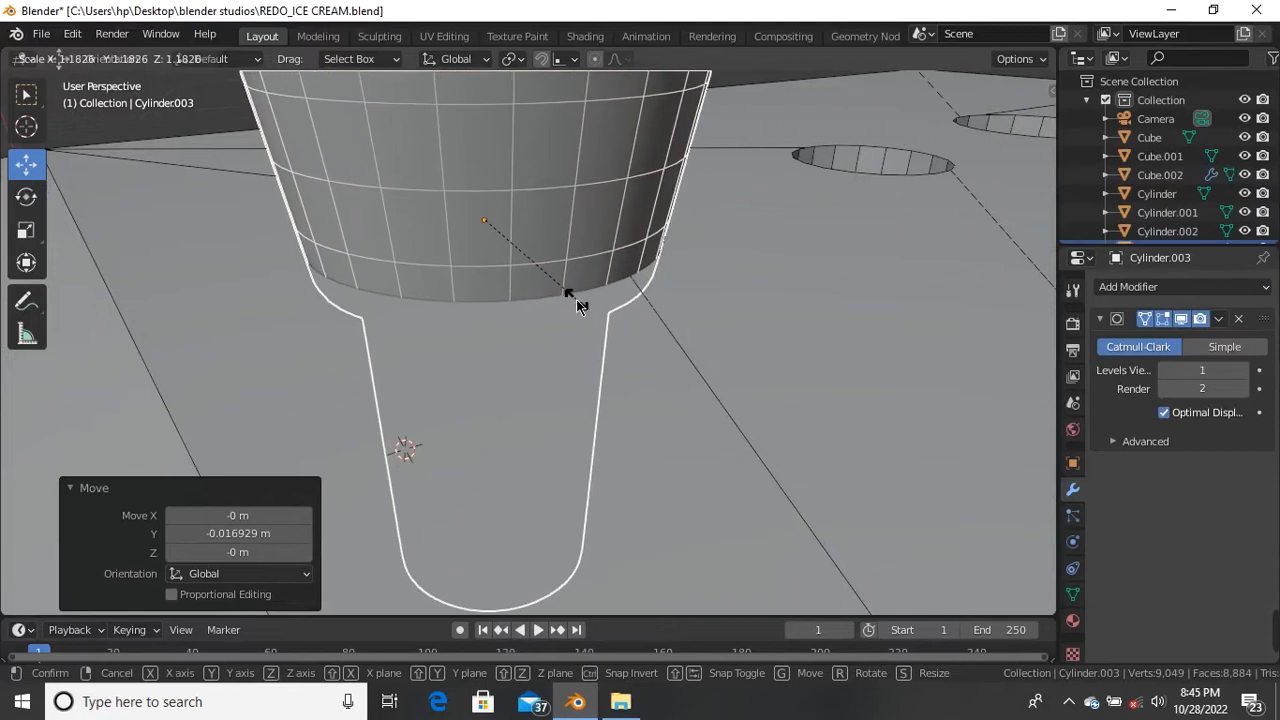
{"action": "left_click", "coordinate": [584, 303]}
Step: Raise the cup straight up along Z so it sits in the hole
{"action": "left_click_drag", "start_coordinate": [496, 204], "coordinate": [501, 150]}
{"action": "key", "text": "ctrl+z"}
{"action": "scroll", "coordinate": [476, 254], "scroll_direction": "down", "scroll_amount": 2}
{"action": "left_click_drag", "start_coordinate": [486, 205], "coordinate": [503, 142]}
{"action": "scroll", "coordinate": [489, 236], "scroll_direction": "down", "scroll_amount": 2}
{"action": "middle_click_drag", "start_coordinate": [489, 236], "coordinate": [348, 179]}
{"action": "left_click", "coordinate": [301, 121]}
{"action": "middle_click_drag", "start_coordinate": [301, 121], "coordinate": [527, 214]}
{"action": "left_click", "coordinate": [530, 195]}
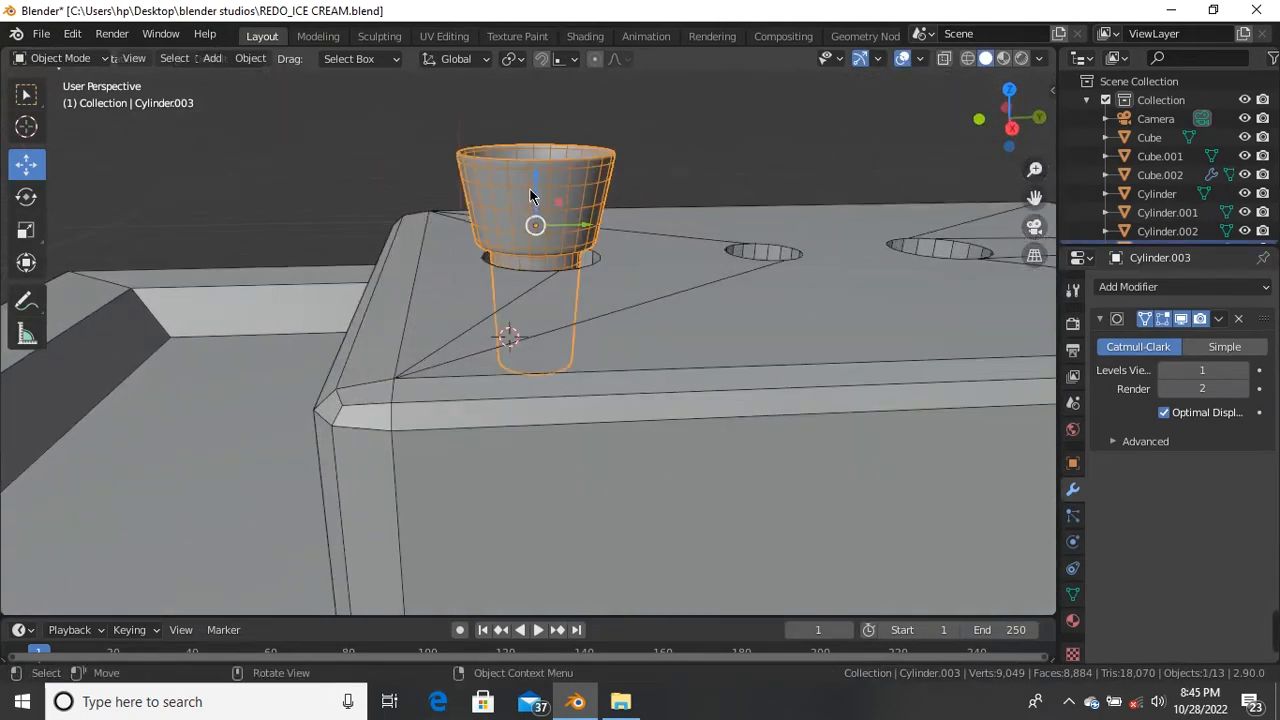
{"action": "key", "text": "g"}
{"action": "key", "text": "z"}
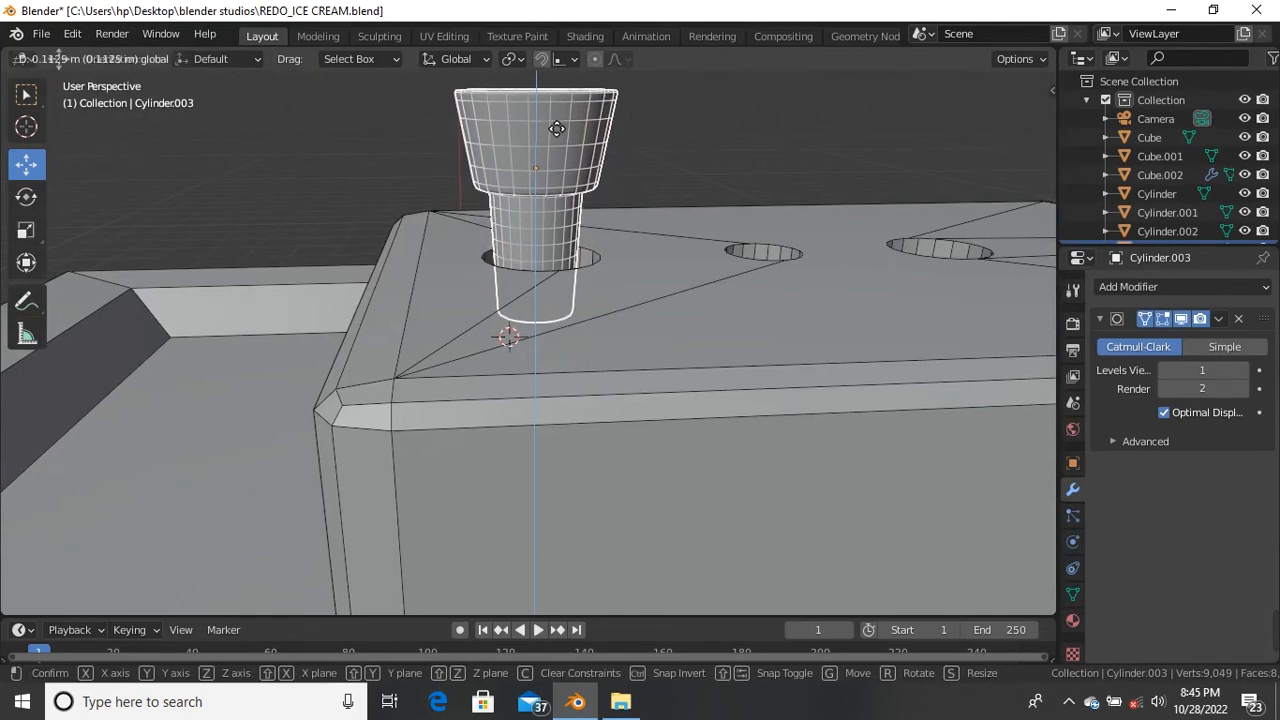
{"action": "left_click", "coordinate": [550, 113]}
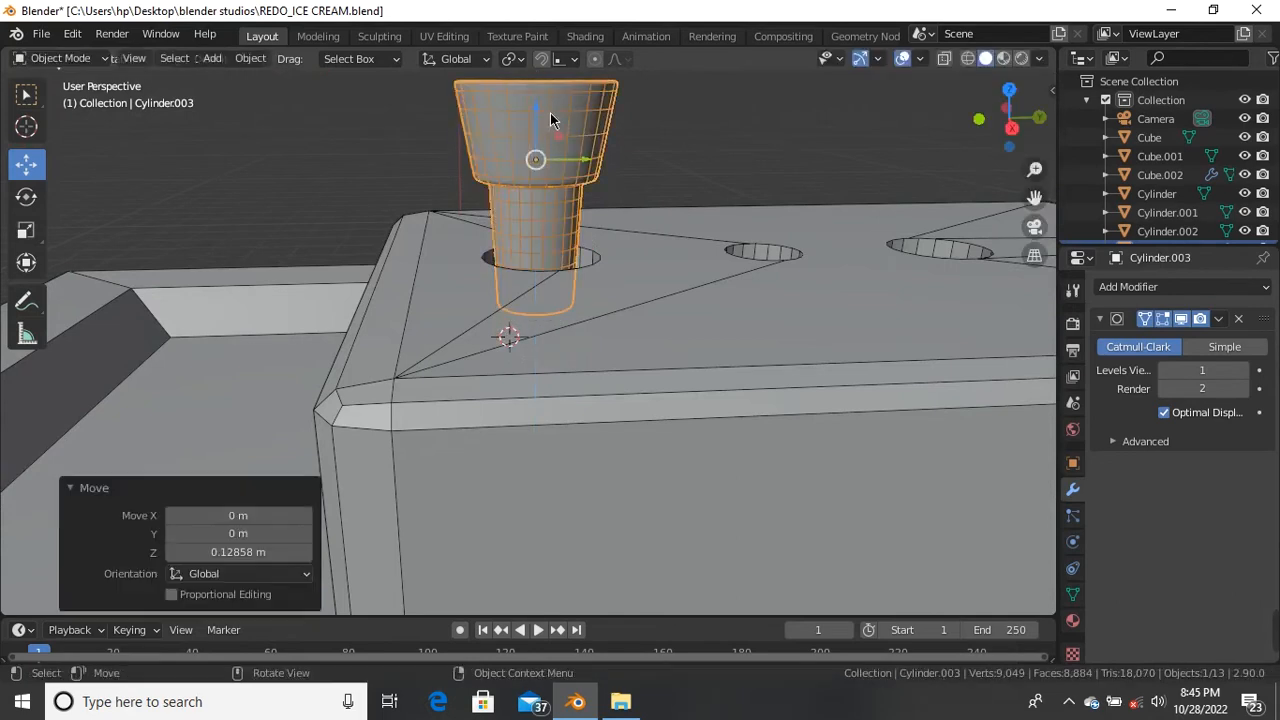
Step: Enlarge the cup slightly, to a scale of about 1.036
{"action": "key", "text": "s"}
{"action": "left_click", "coordinate": [575, 202]}
{"action": "middle_click_drag", "start_coordinate": [575, 202], "coordinate": [528, 195]}
{"action": "left_click", "coordinate": [470, 186]}
{"action": "scroll", "coordinate": [528, 195], "scroll_direction": "up", "scroll_amount": 5}
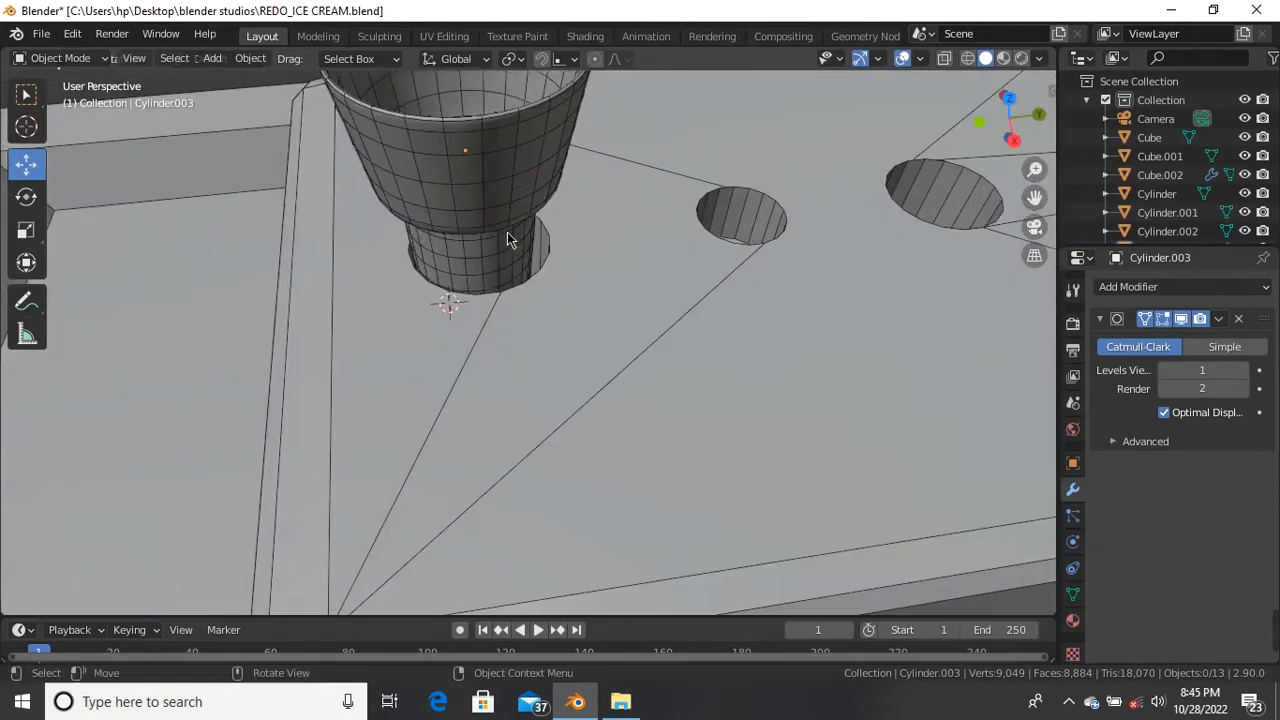
{"action": "left_click", "coordinate": [526, 252]}
{"action": "key", "text": "g"}
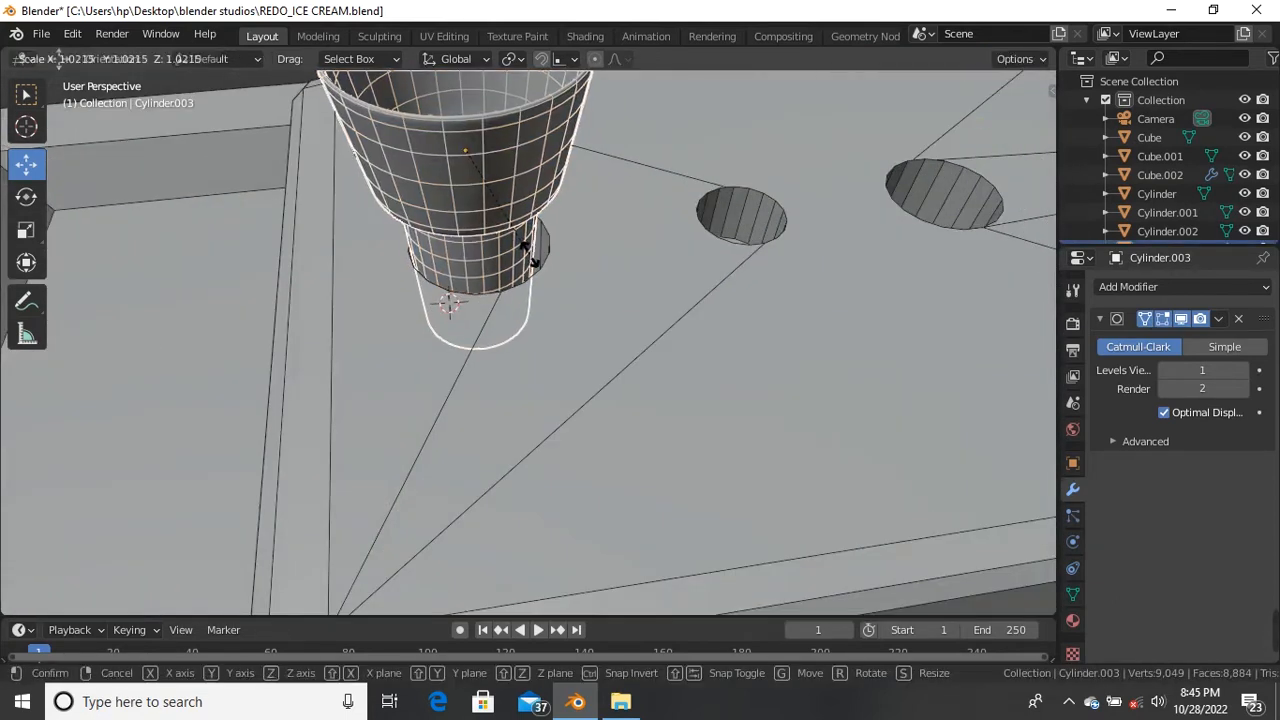
{"action": "left_click", "coordinate": [530, 265]}
Step: Centre the cup in the leftmost hole, shifting it 0.017842 m in Y
{"action": "scroll", "coordinate": [530, 265], "scroll_direction": "down", "scroll_amount": 2}
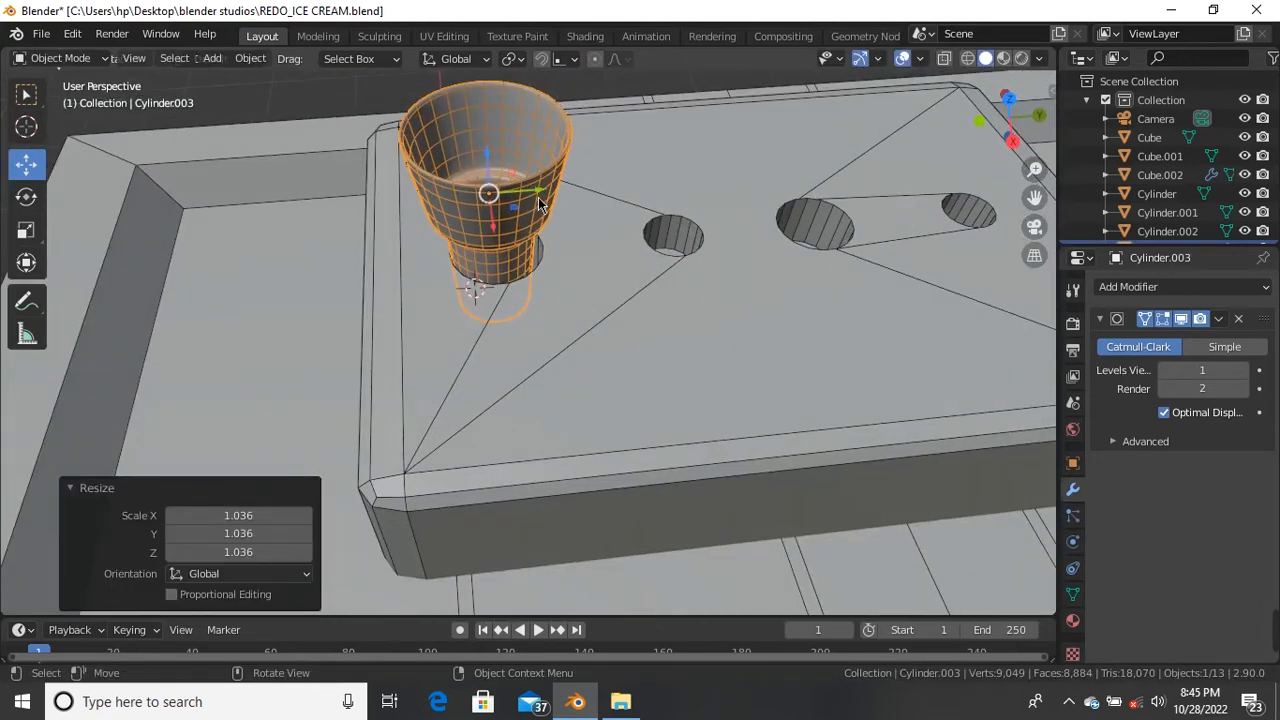
{"action": "key", "text": "g"}
{"action": "left_click", "coordinate": [551, 200]}
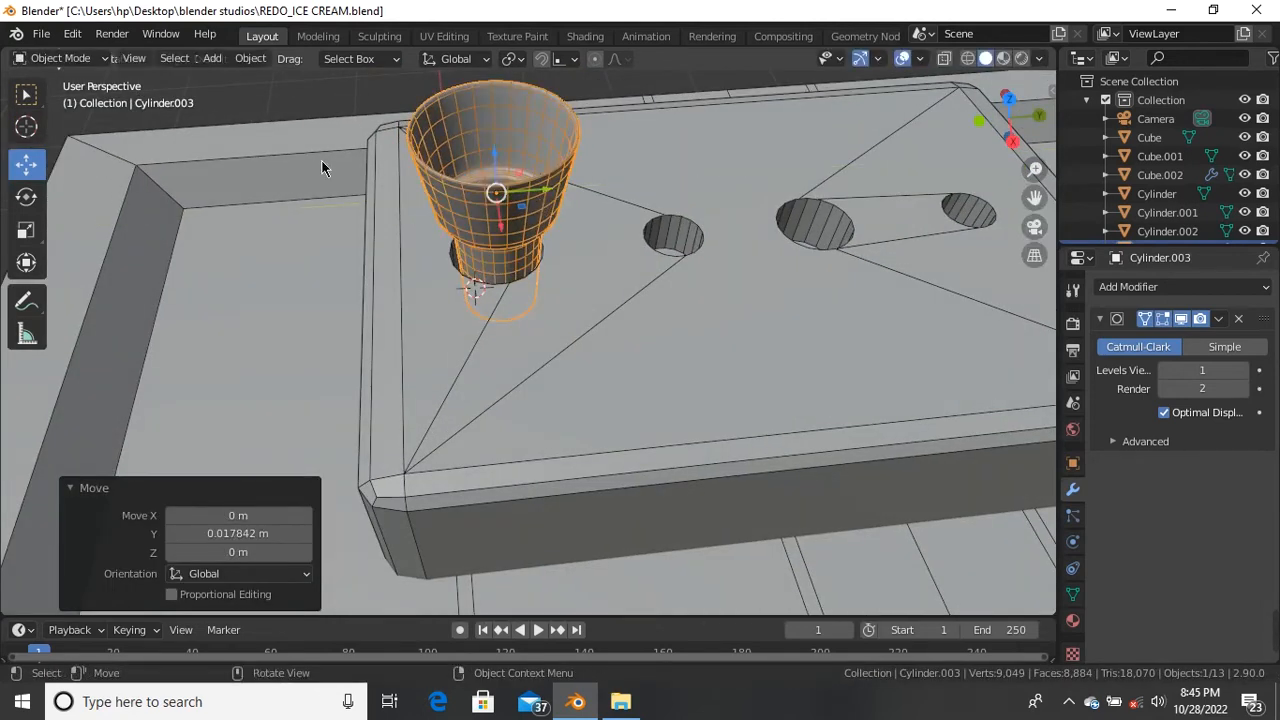
{"action": "key", "text": "alt+a"}
{"action": "middle_click_drag", "start_coordinate": [366, 133], "coordinate": [469, 213]}
{"action": "left_click", "coordinate": [490, 298]}
{"action": "scroll", "coordinate": [490, 297], "scroll_direction": "up", "scroll_amount": 4}
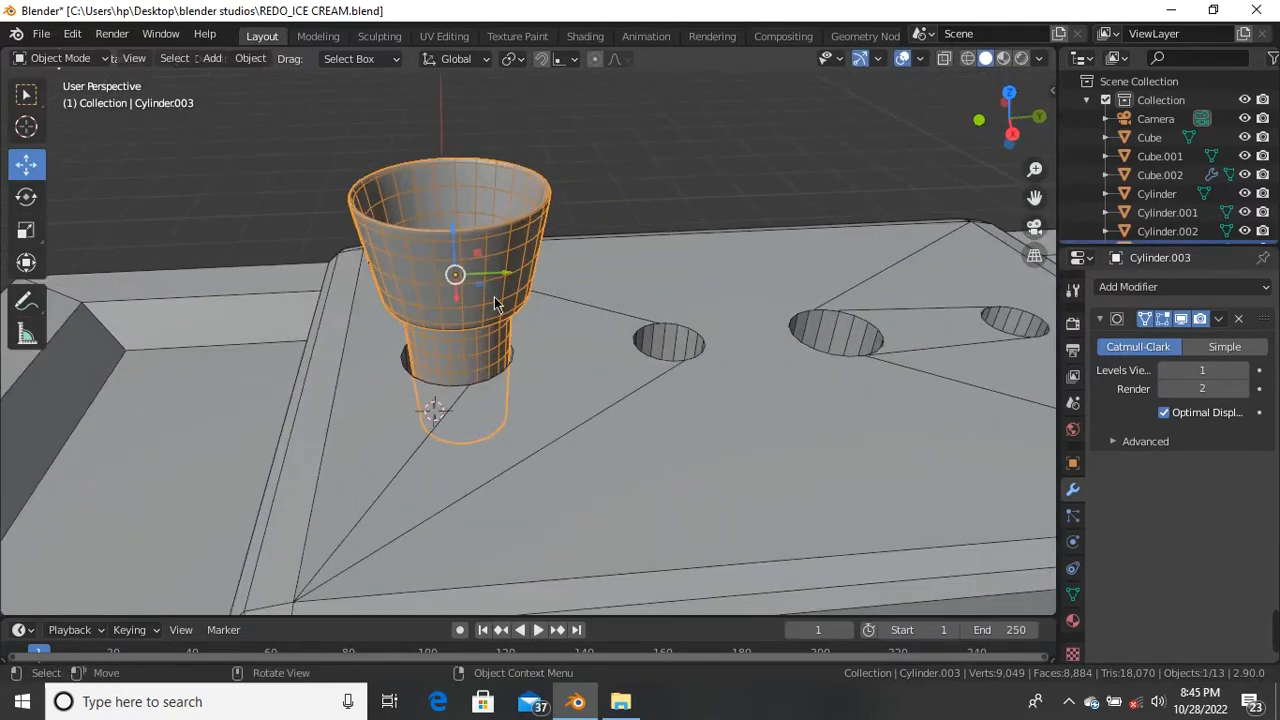
Step: Duplicate the cup and seat the copy on top of the original
{"action": "key", "text": "shift+d"}
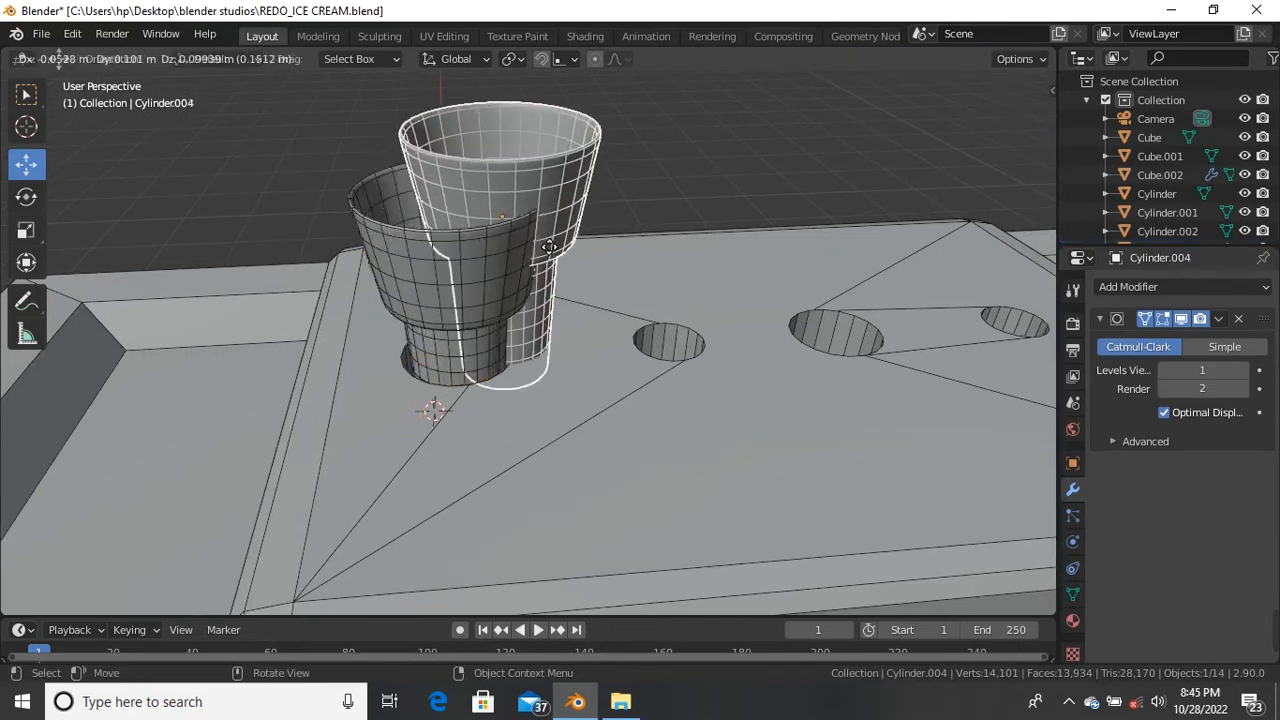
{"action": "right_click", "coordinate": [494, 239]}
{"action": "left_click_drag", "start_coordinate": [456, 241], "coordinate": [468, 166]}
{"action": "middle_click_drag", "start_coordinate": [520, 256], "coordinate": [694, 214]}
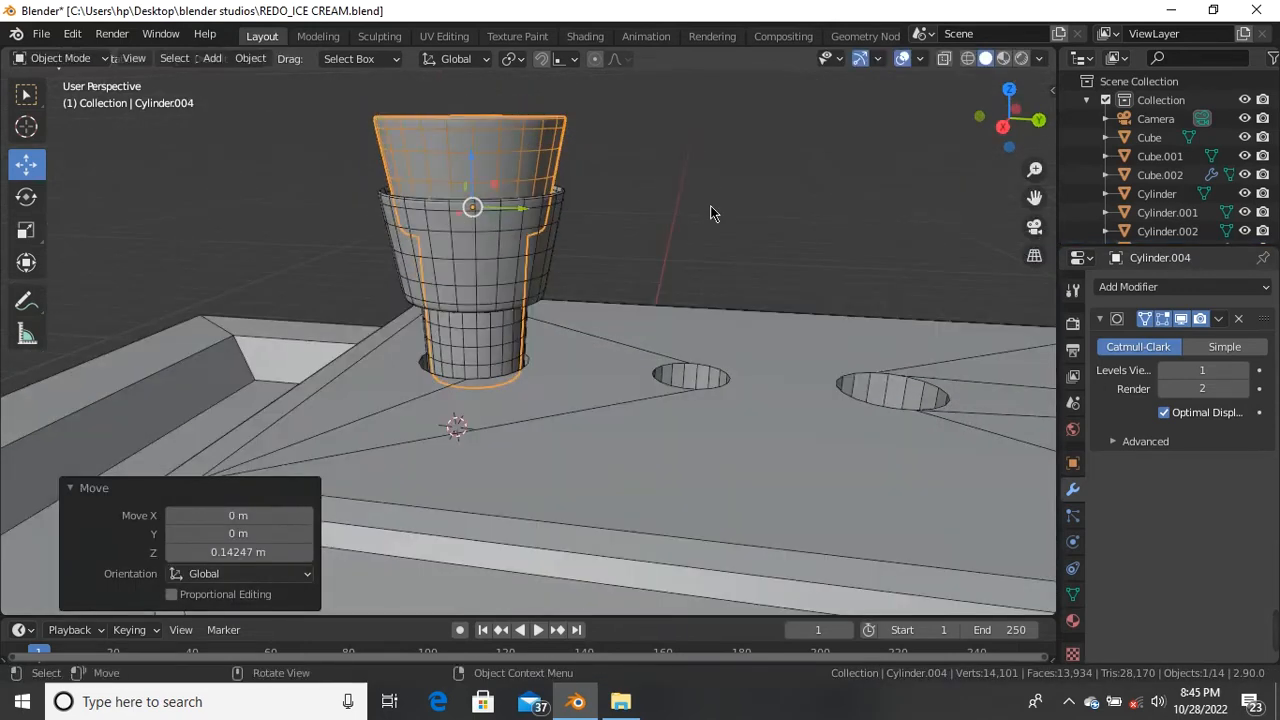
{"action": "left_click", "coordinate": [694, 214]}
{"action": "scroll", "coordinate": [500, 163], "scroll_direction": "up", "scroll_amount": 3}
{"action": "left_click", "coordinate": [458, 160]}
{"action": "left_click_drag", "start_coordinate": [458, 190], "coordinate": [460, 198]}
{"action": "scroll", "coordinate": [603, 259], "scroll_direction": "down", "scroll_amount": 2}
{"action": "middle_click_drag", "start_coordinate": [603, 259], "coordinate": [657, 283]}
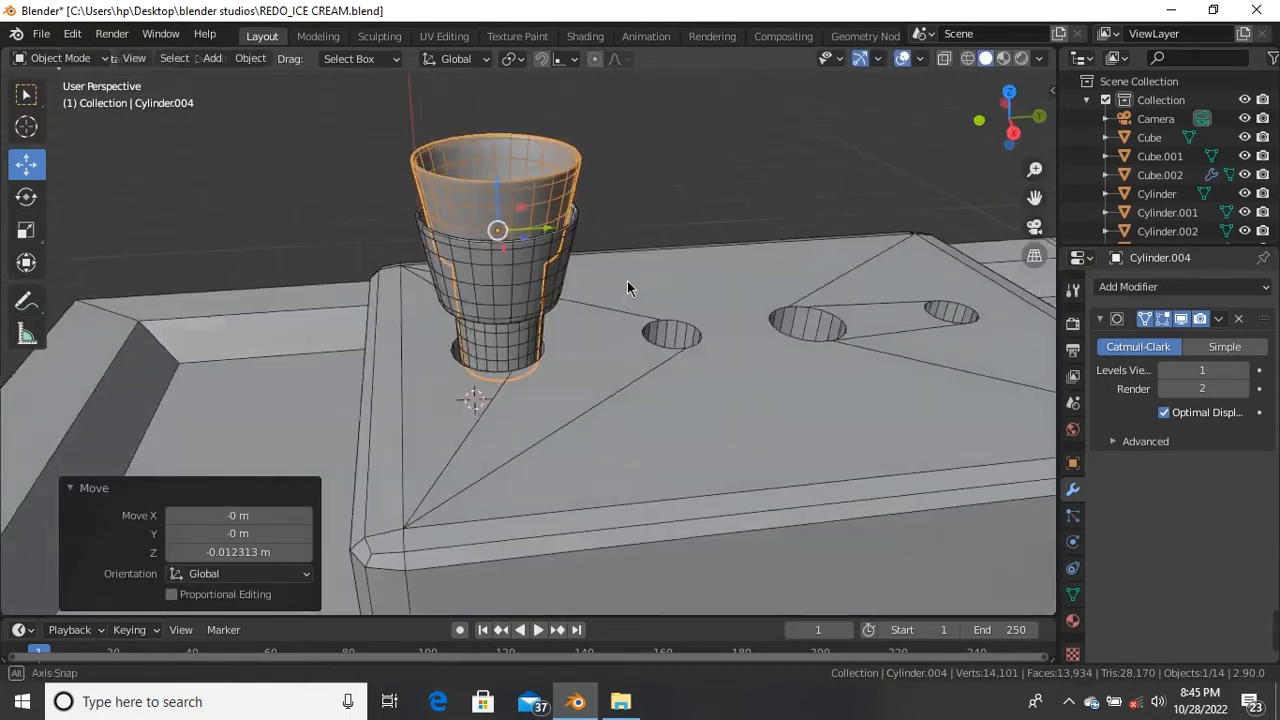
Step: Duplicate both cups and raise the copies in Z onto the stack, making four
{"action": "left_click", "coordinate": [502, 282], "text": "shift"}
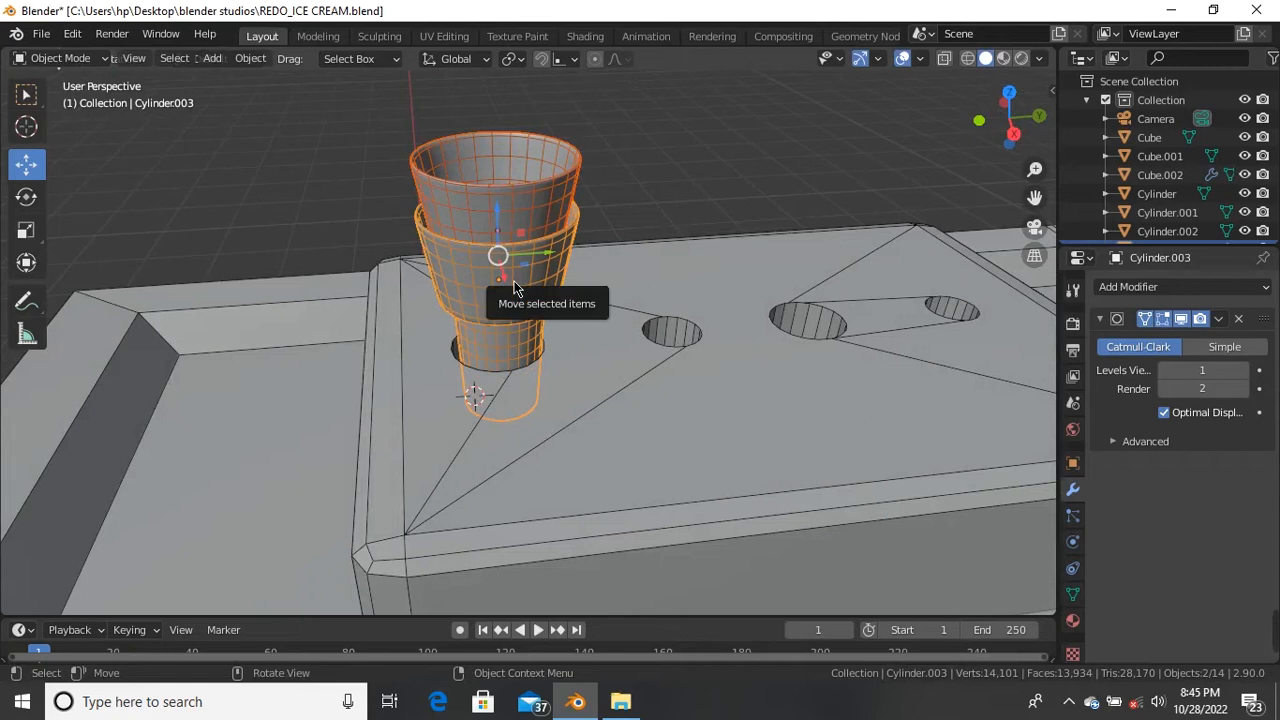
{"action": "key", "text": "shift+d"}
{"action": "right_click", "coordinate": [497, 256]}
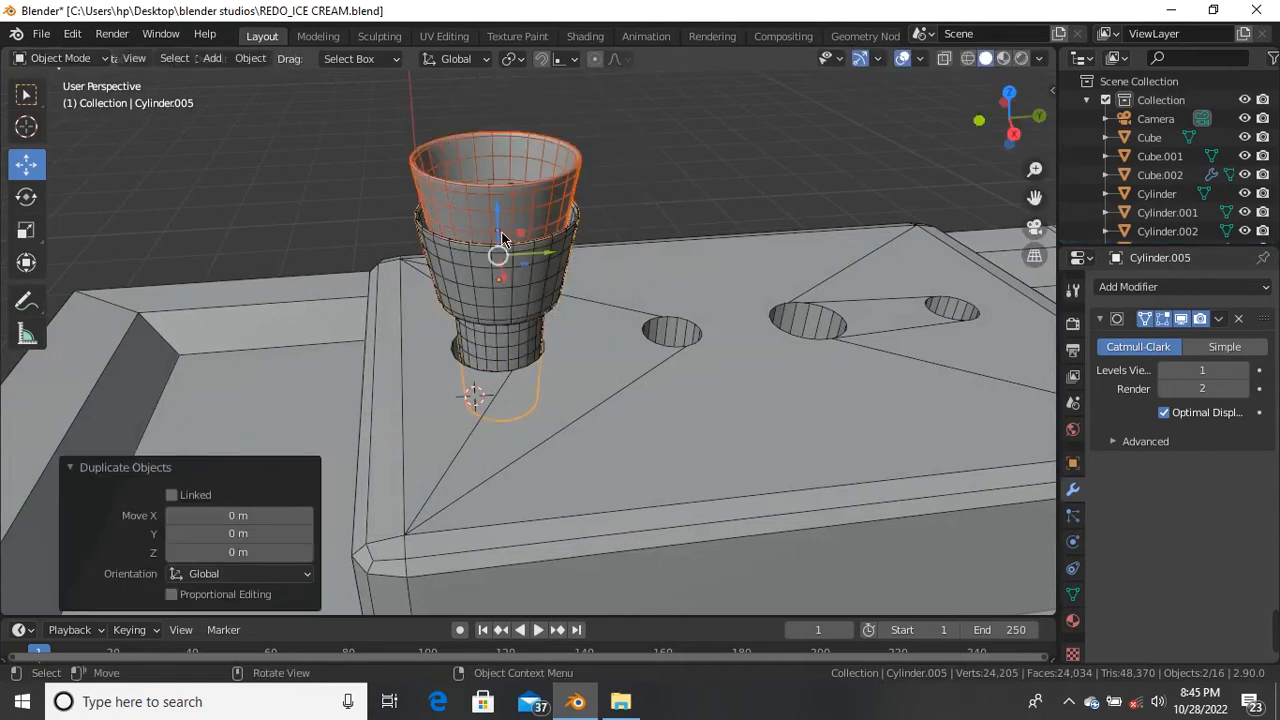
{"action": "middle_click_drag", "start_coordinate": [497, 256], "coordinate": [497, 258]}
{"action": "key", "text": "g"}
{"action": "key", "text": "z"}
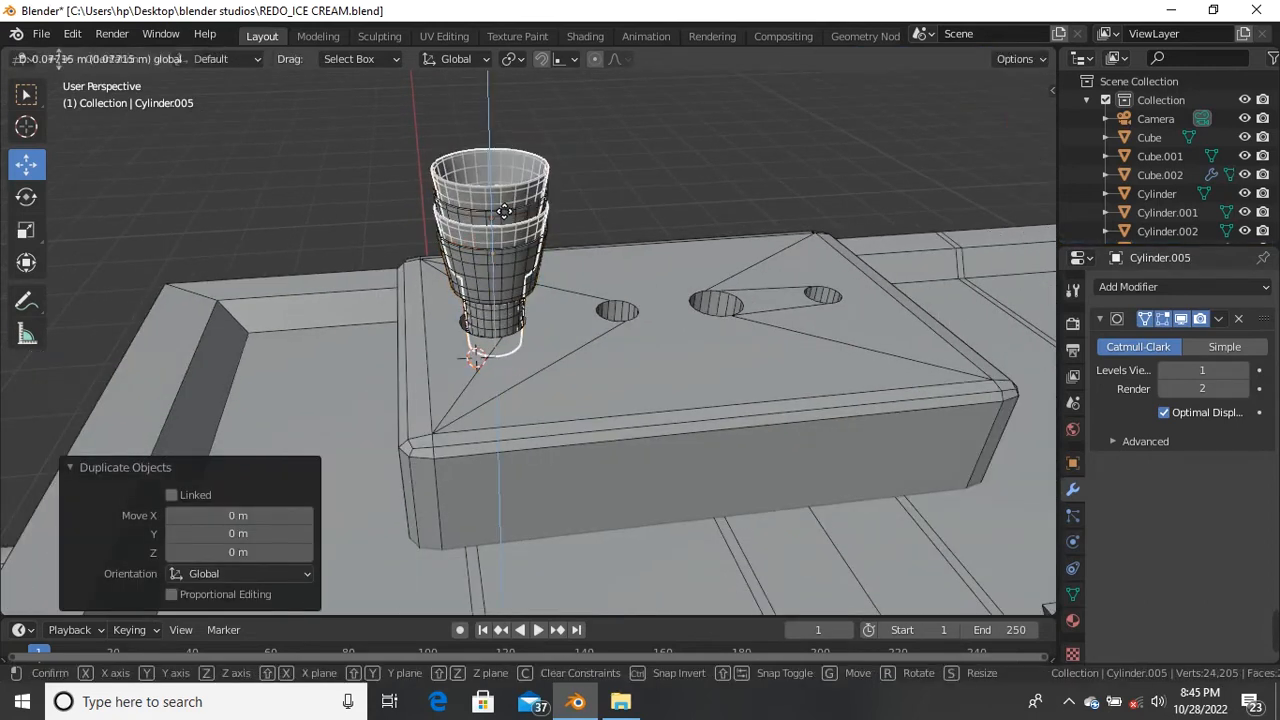
{"action": "left_click", "coordinate": [500, 168]}
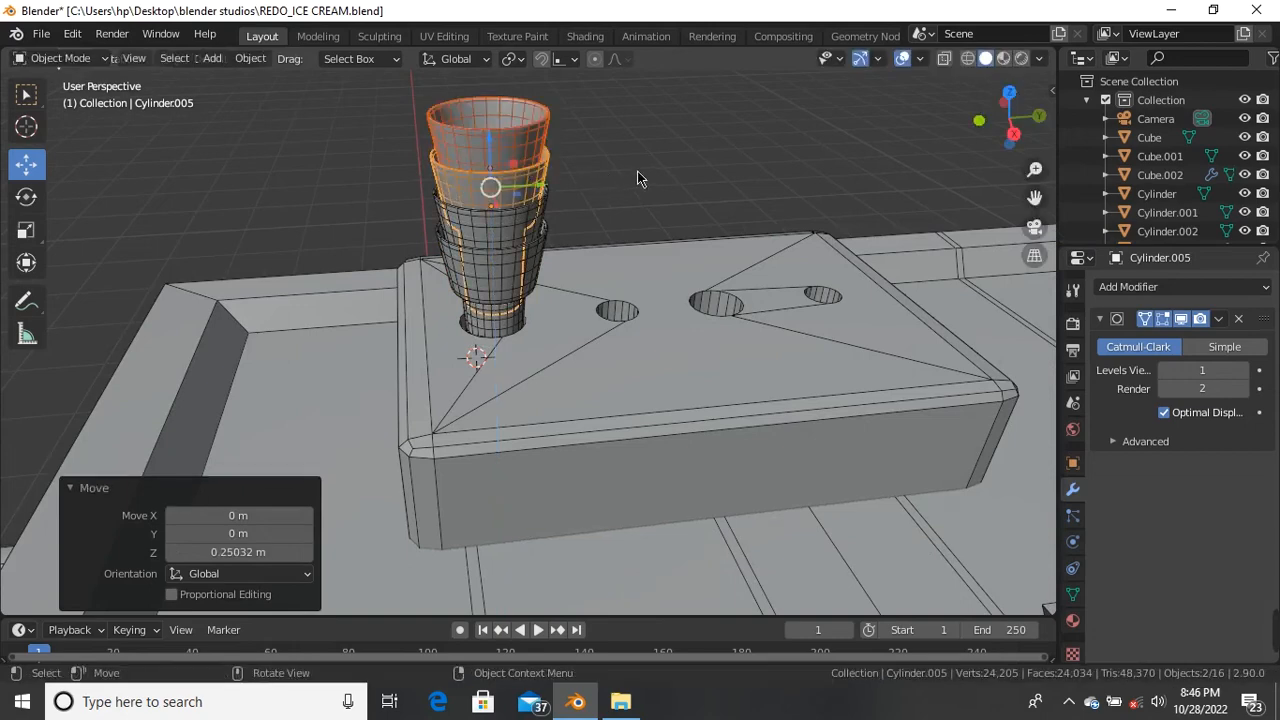
{"action": "left_click", "coordinate": [552, 225]}
{"action": "middle_click_drag", "start_coordinate": [552, 225], "coordinate": [527, 308]}
{"action": "left_click", "coordinate": [496, 296]}
{"action": "scroll", "coordinate": [498, 220], "scroll_direction": "up", "scroll_amount": 1}
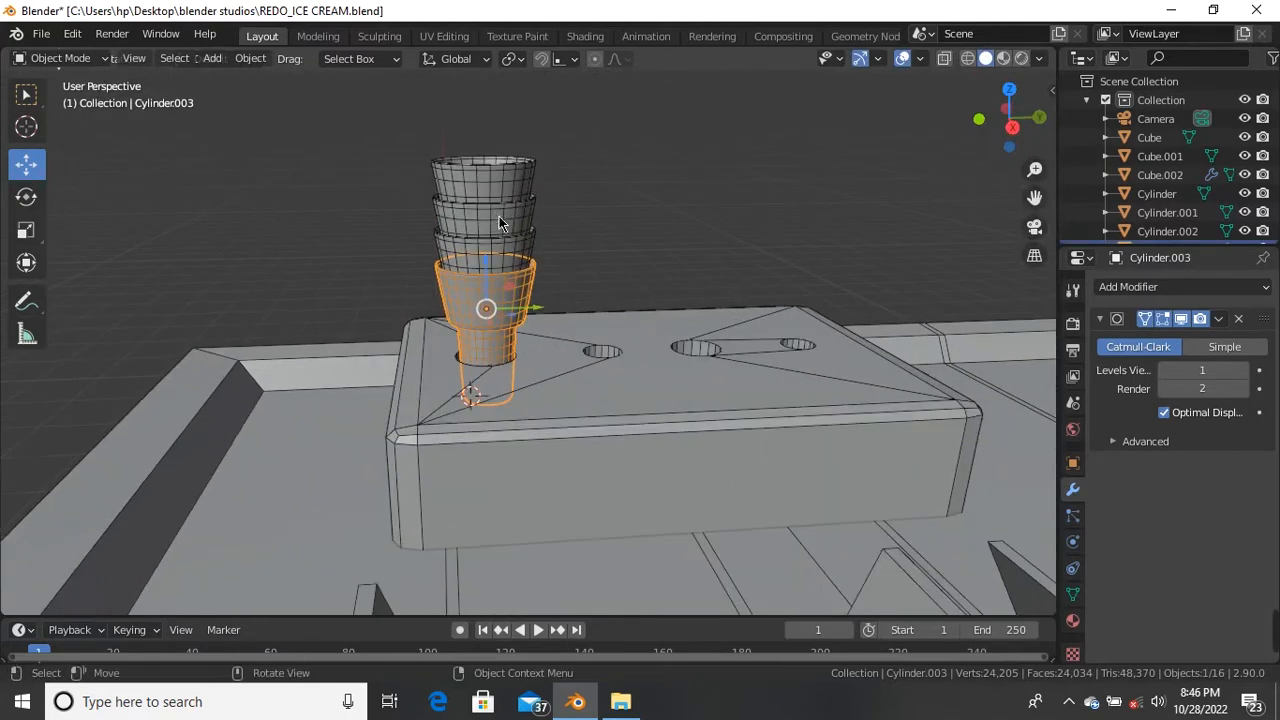
Step: Copy a cup into the second hole and scale it down to about 0.73
{"action": "key", "text": "shift+d"}
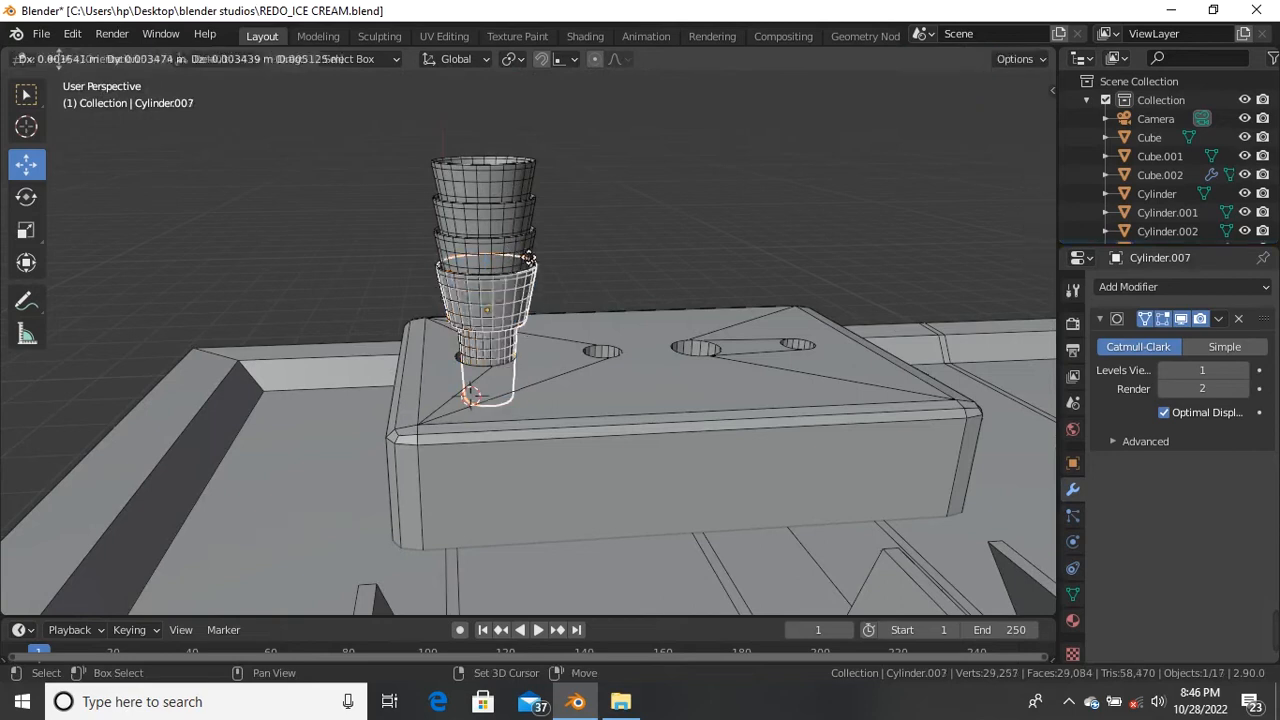
{"action": "key", "text": "Escape"}
{"action": "left_click_drag", "start_coordinate": [533, 311], "coordinate": [666, 391]}
{"action": "key", "text": "s"}
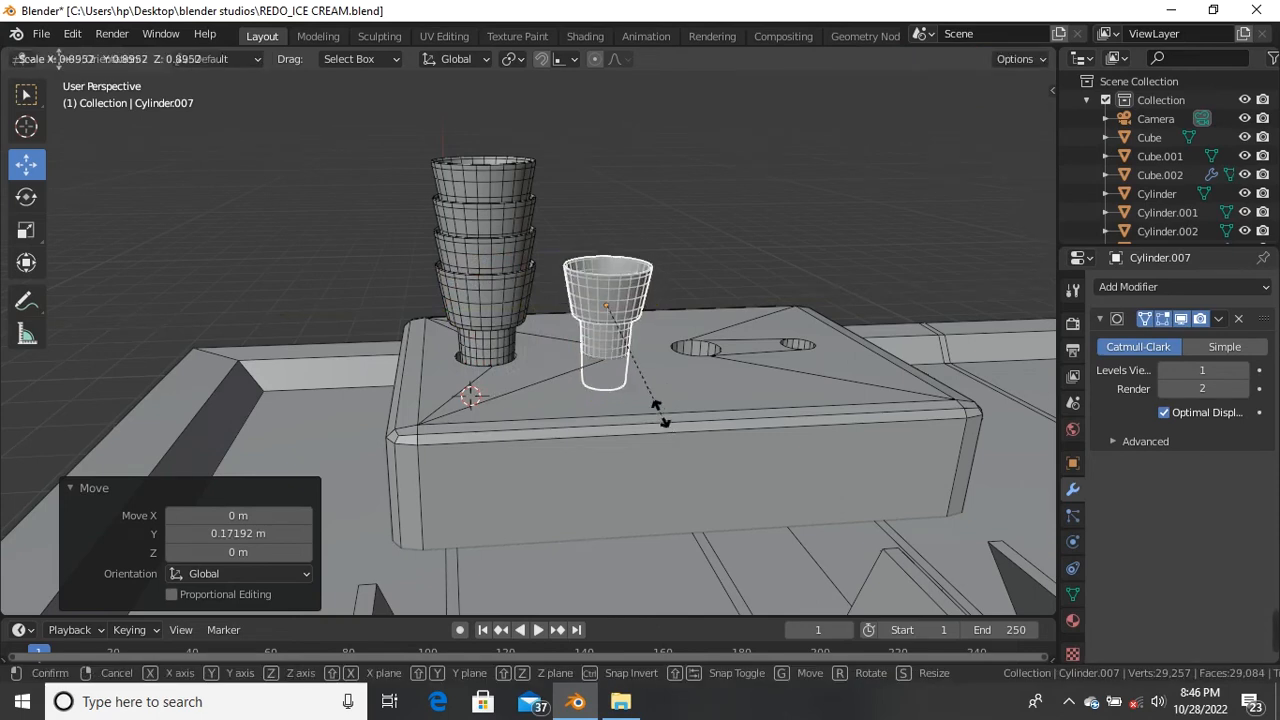
{"action": "left_click", "coordinate": [649, 402]}
{"action": "scroll", "coordinate": [627, 325], "scroll_direction": "up", "scroll_amount": 5}
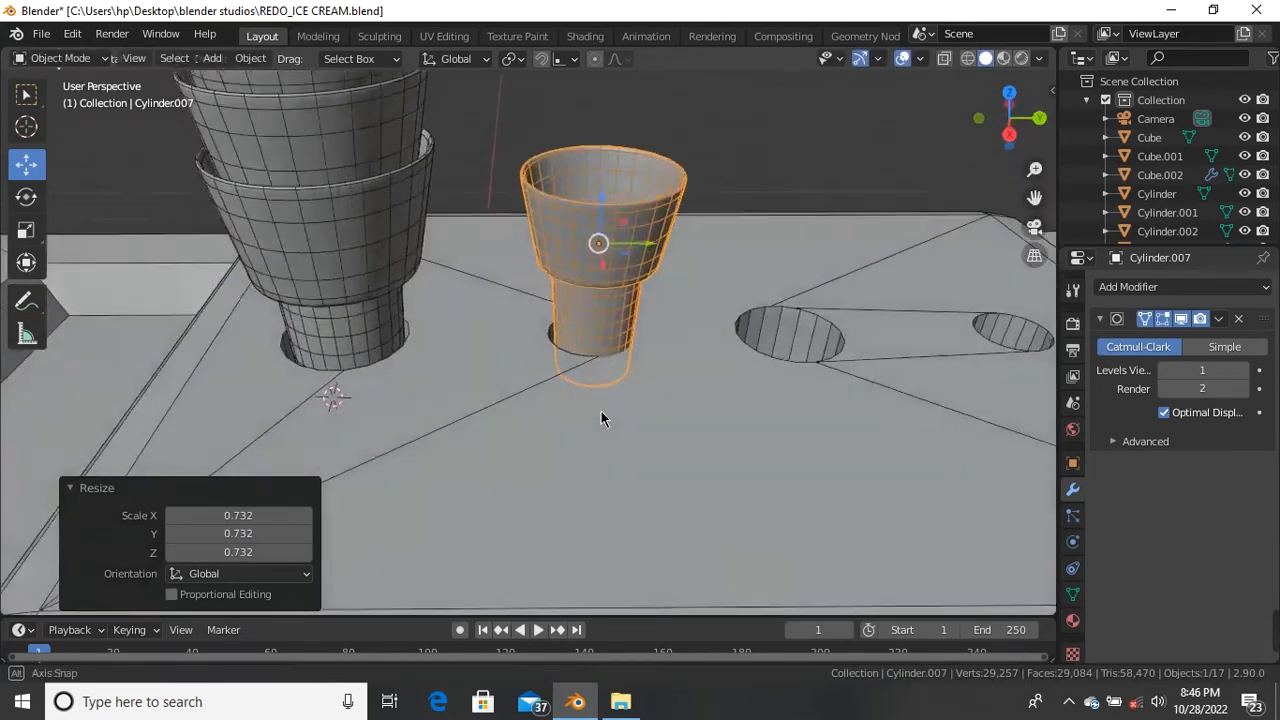
{"action": "key", "text": "s"}
{"action": "left_click", "coordinate": [649, 333]}
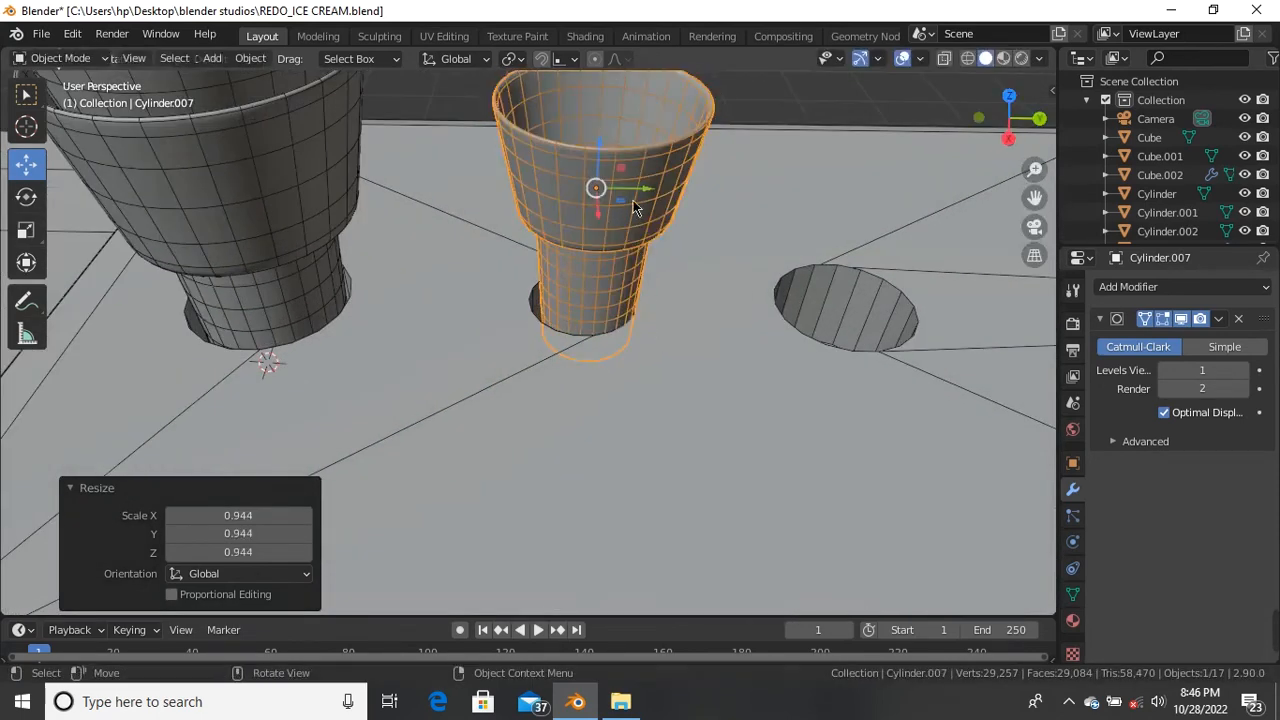
{"action": "key", "text": "s"}
{"action": "left_click", "coordinate": [640, 200]}
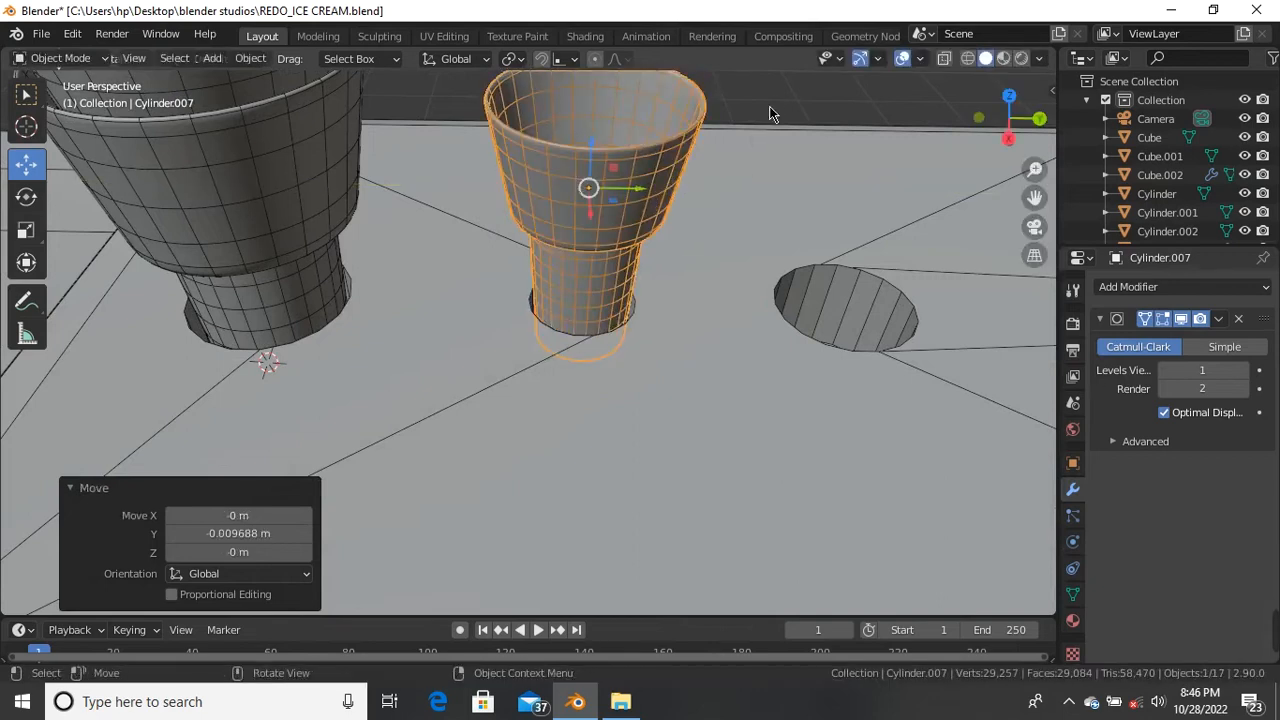
{"action": "key", "text": "alt+a"}
{"action": "middle_click_drag", "start_coordinate": [576, 228], "coordinate": [560, 303]}
Step: Stack a duplicate of the small cup on top of it along Z
{"action": "left_click", "coordinate": [560, 305]}
{"action": "key", "text": "shift+d"}
{"action": "right_click", "coordinate": [582, 250]}
{"action": "middle_click_drag", "start_coordinate": [582, 250], "coordinate": [545, 193]}
{"action": "key", "text": "g"}
{"action": "key", "text": "z"}
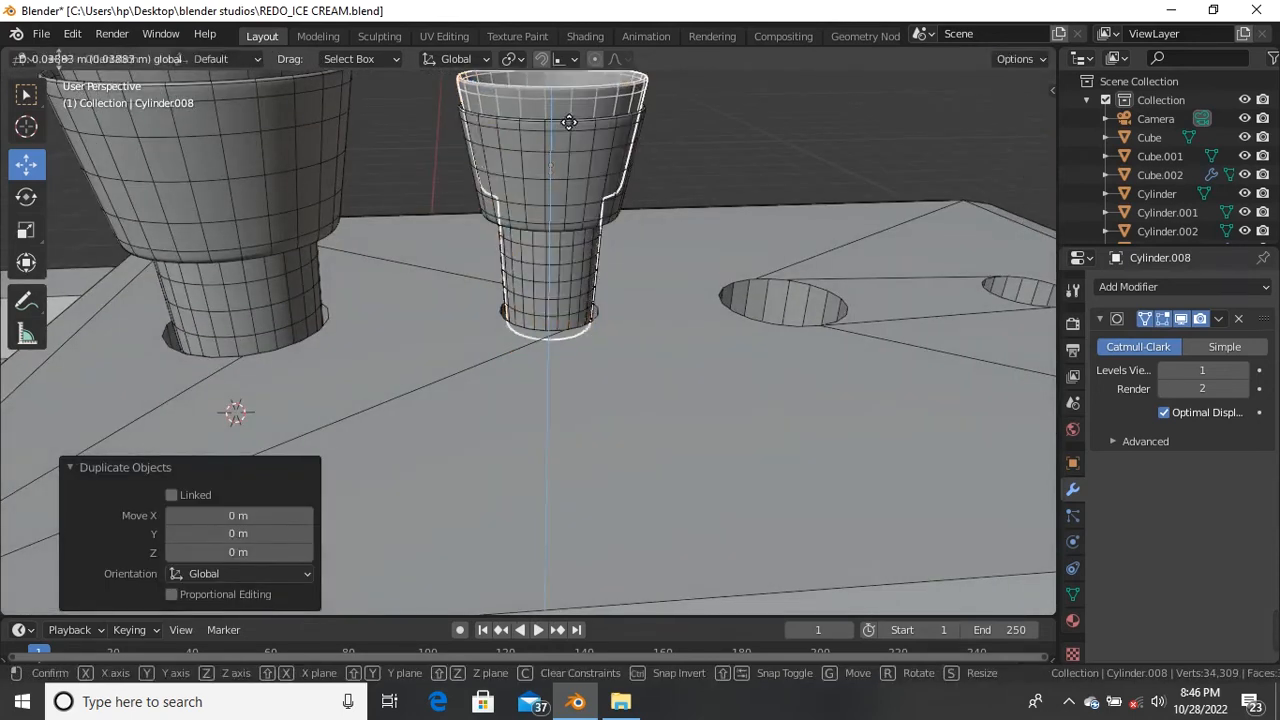
{"action": "left_click", "coordinate": [571, 102]}
Step: Duplicate both small cups and raise the copies onto the second stack
{"action": "middle_click_drag", "start_coordinate": [699, 132], "coordinate": [582, 296]}
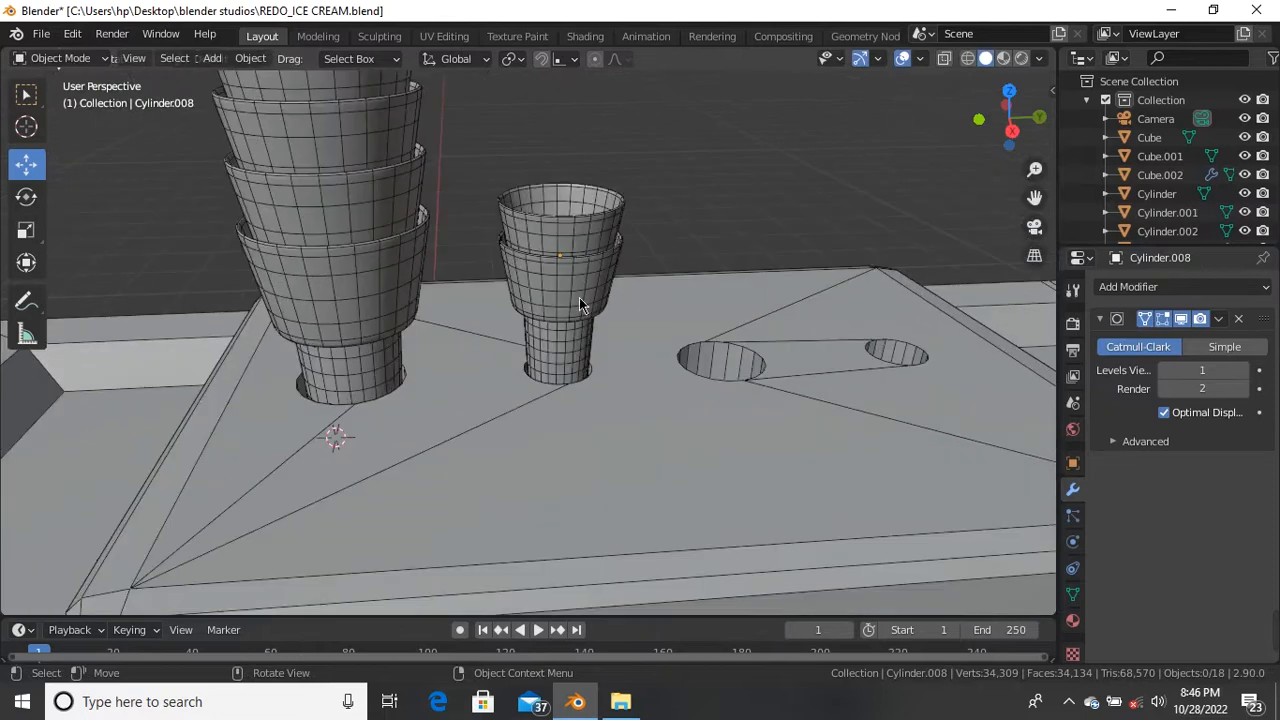
{"action": "left_click", "coordinate": [580, 305]}
{"action": "left_click", "coordinate": [565, 280], "text": "shift"}
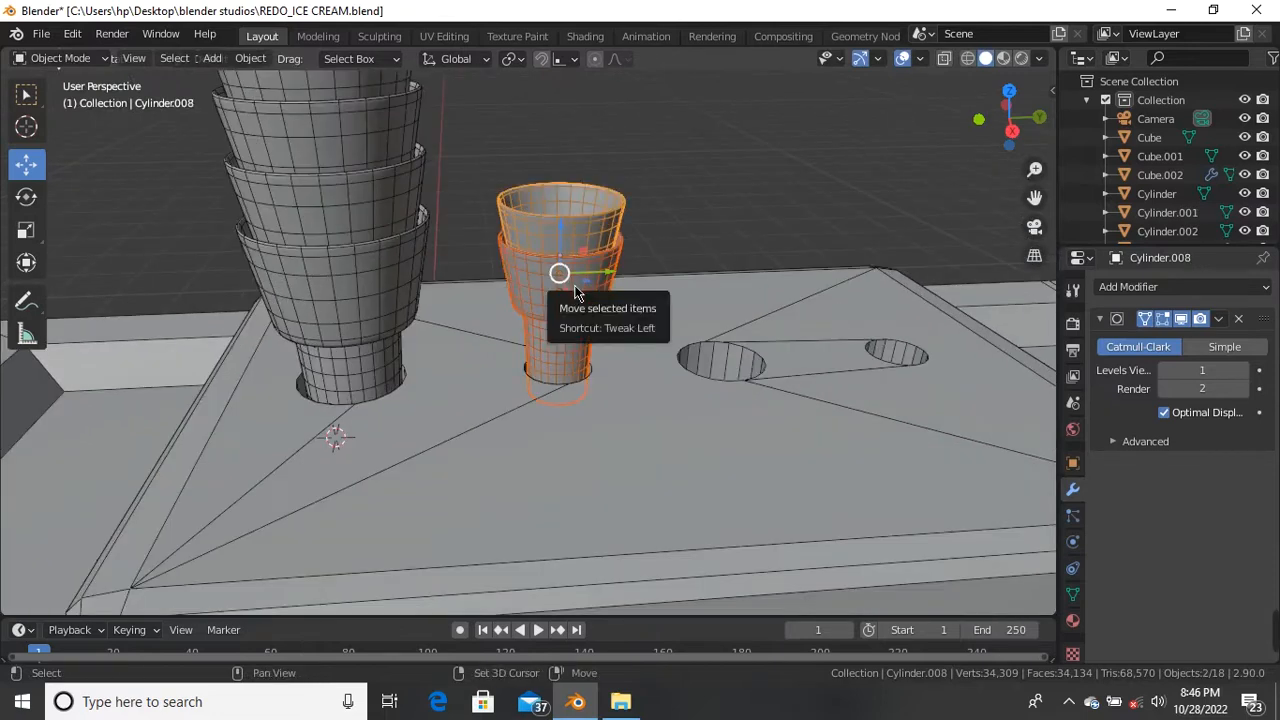
{"action": "key", "text": "shift+d"}
{"action": "right_click", "coordinate": [620, 215]}
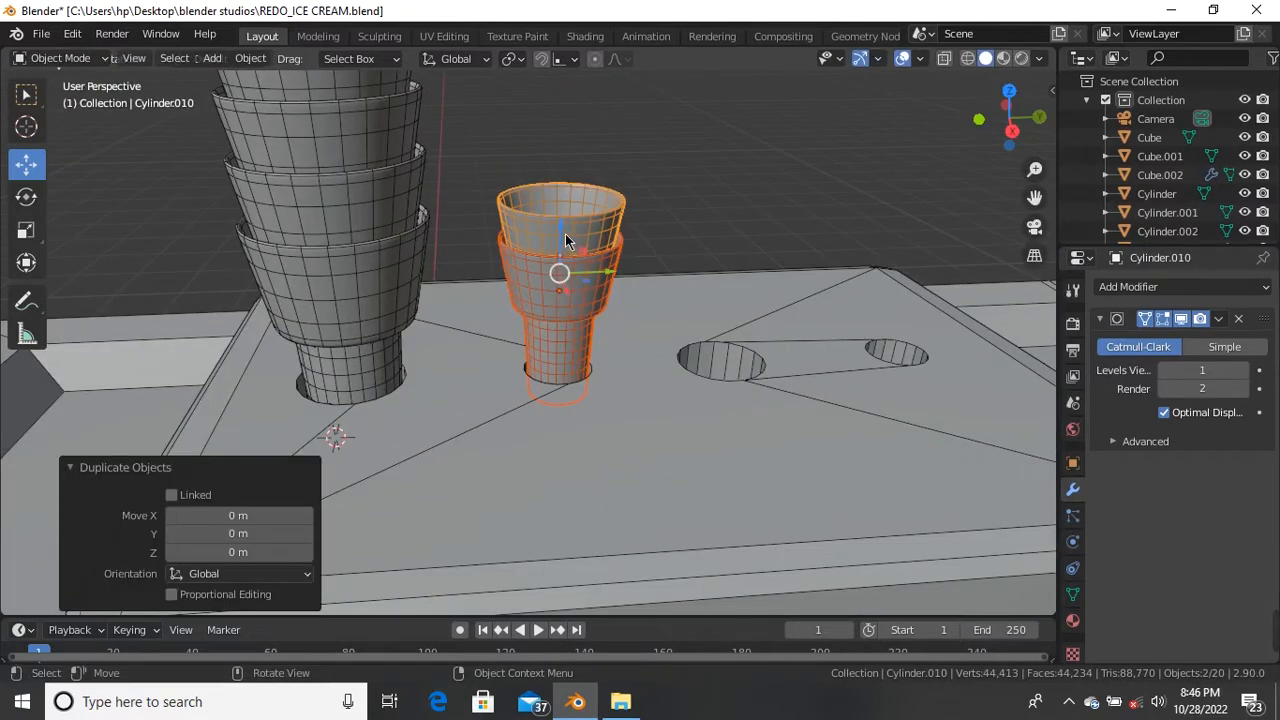
{"action": "key", "text": "g"}
{"action": "key", "text": "z"}
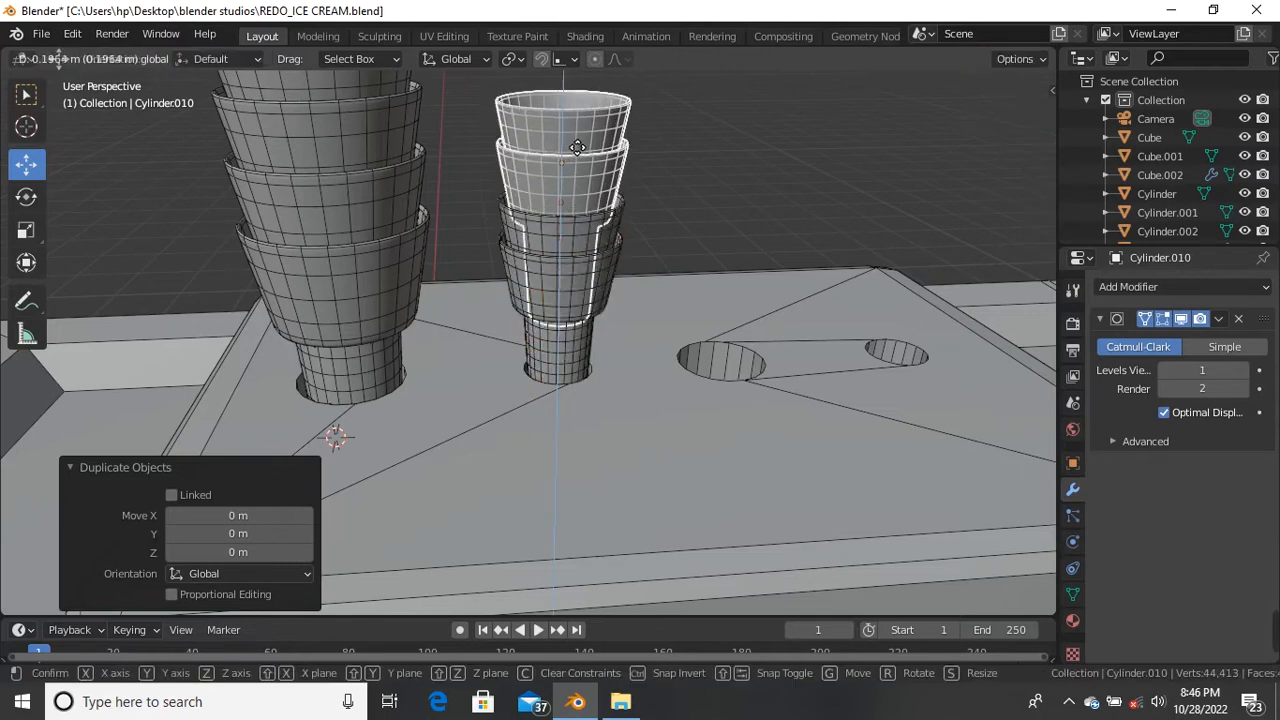
{"action": "left_click", "coordinate": [577, 145]}
Step: Delete the extra top cup, leaving three cups in the second hole
{"action": "key", "text": "alt+a"}
{"action": "scroll", "coordinate": [503, 220], "scroll_direction": "down", "scroll_amount": 8}
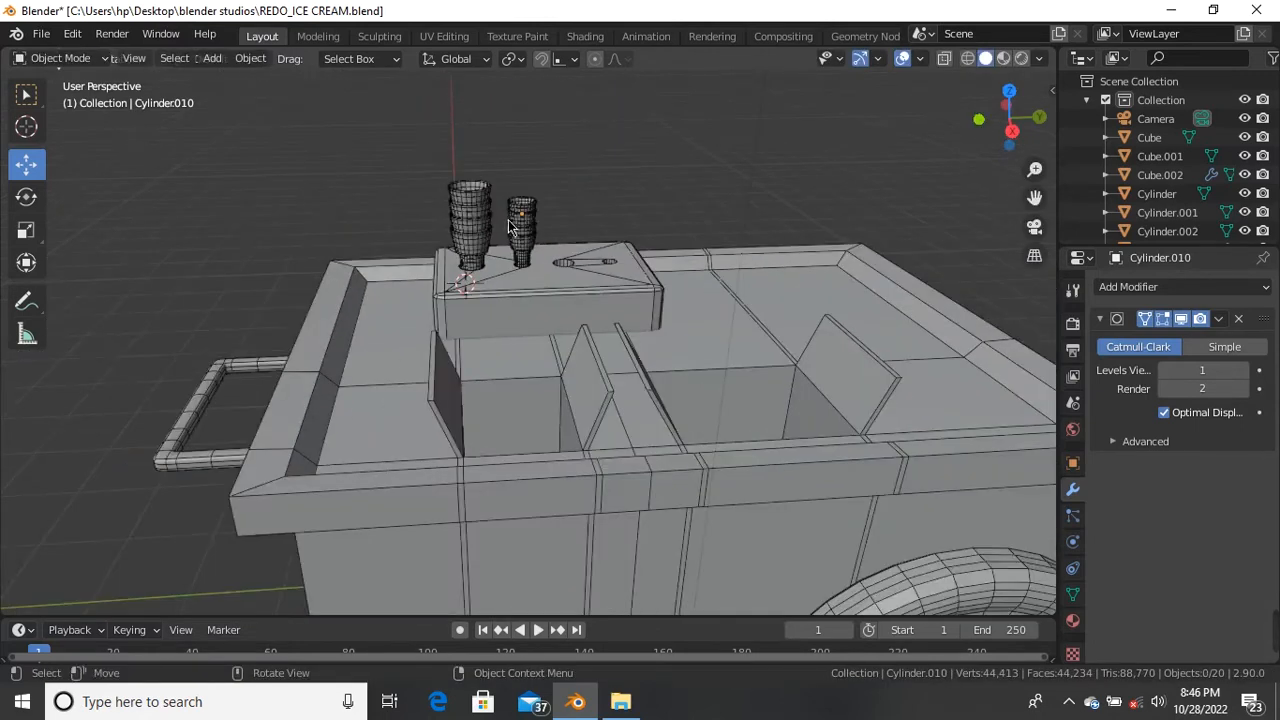
{"action": "scroll", "coordinate": [504, 220], "scroll_direction": "up", "scroll_amount": 5}
{"action": "scroll", "coordinate": [530, 214], "scroll_direction": "down", "scroll_amount": 4}
{"action": "middle_click_drag", "start_coordinate": [557, 249], "coordinate": [538, 229]}
{"action": "scroll", "coordinate": [539, 229], "scroll_direction": "up", "scroll_amount": 4}
{"action": "scroll", "coordinate": [560, 282], "scroll_direction": "up", "scroll_amount": 2}
{"action": "left_click", "coordinate": [560, 316]}
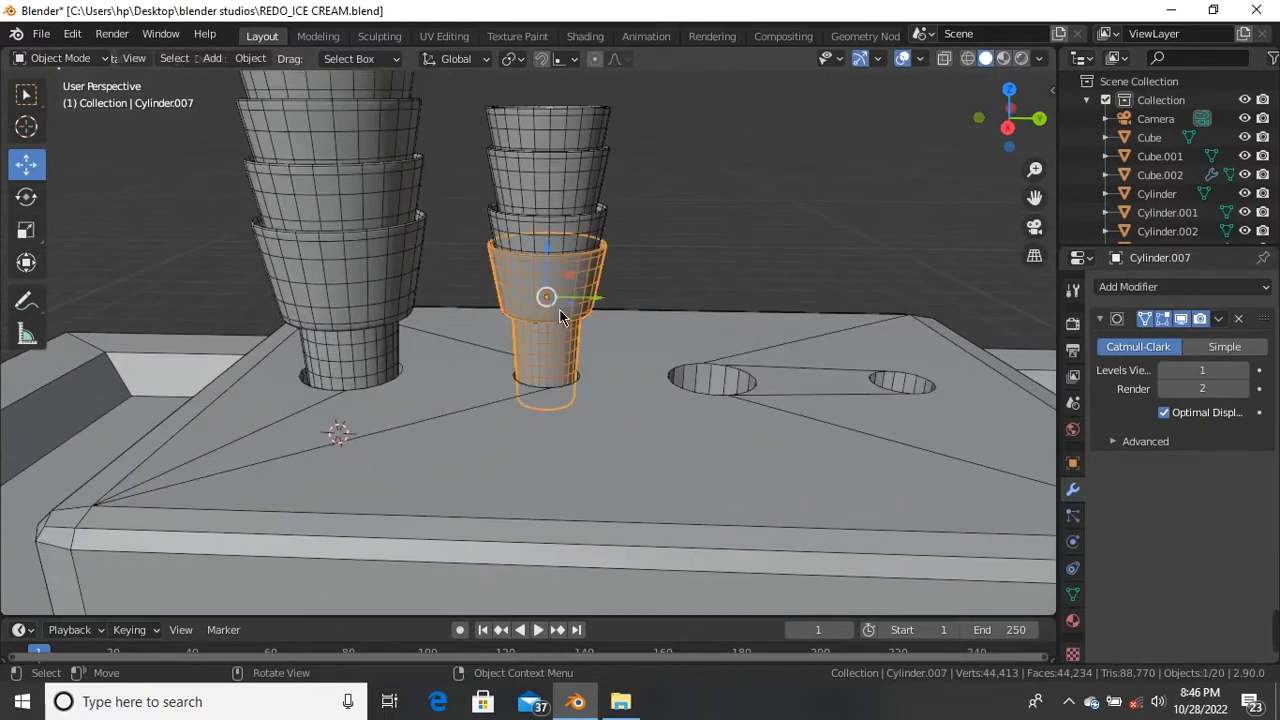
{"action": "left_click", "coordinate": [560, 139]}
{"action": "key", "text": "Delete"}
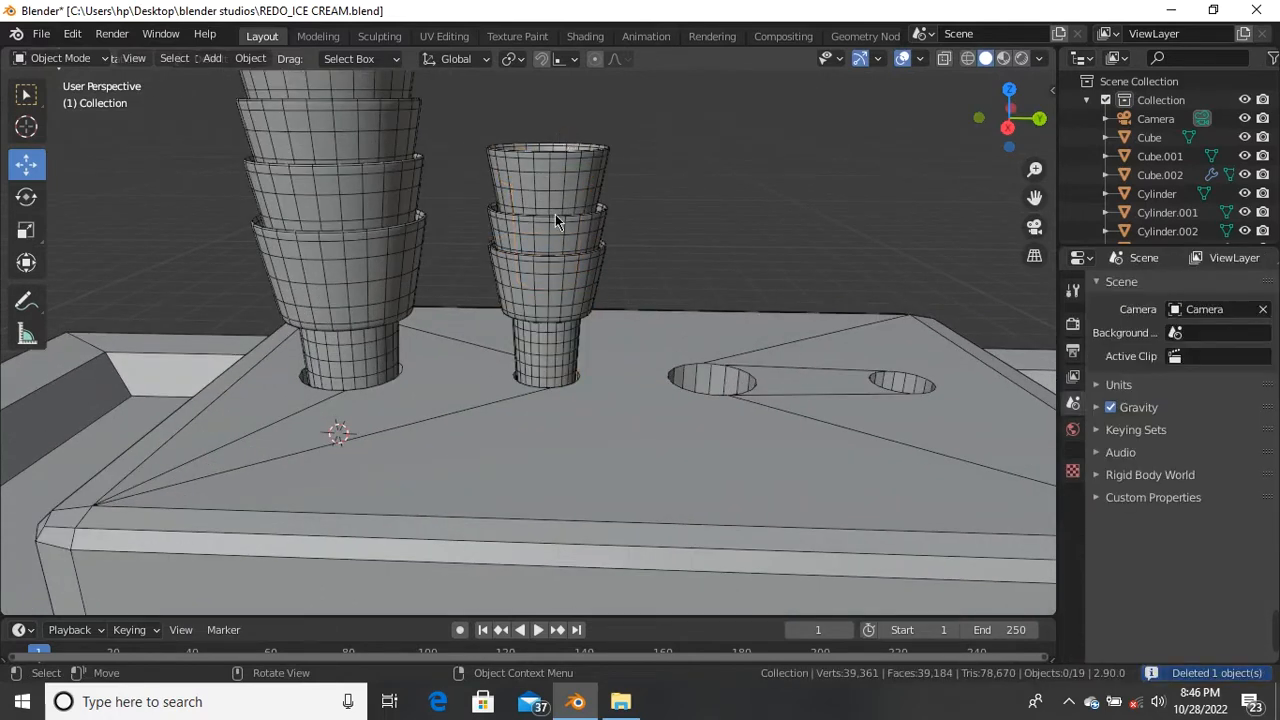
Step: Copy the base cup and slide it 0.3966 m in Y into the third hole
{"action": "left_click", "coordinate": [550, 296]}
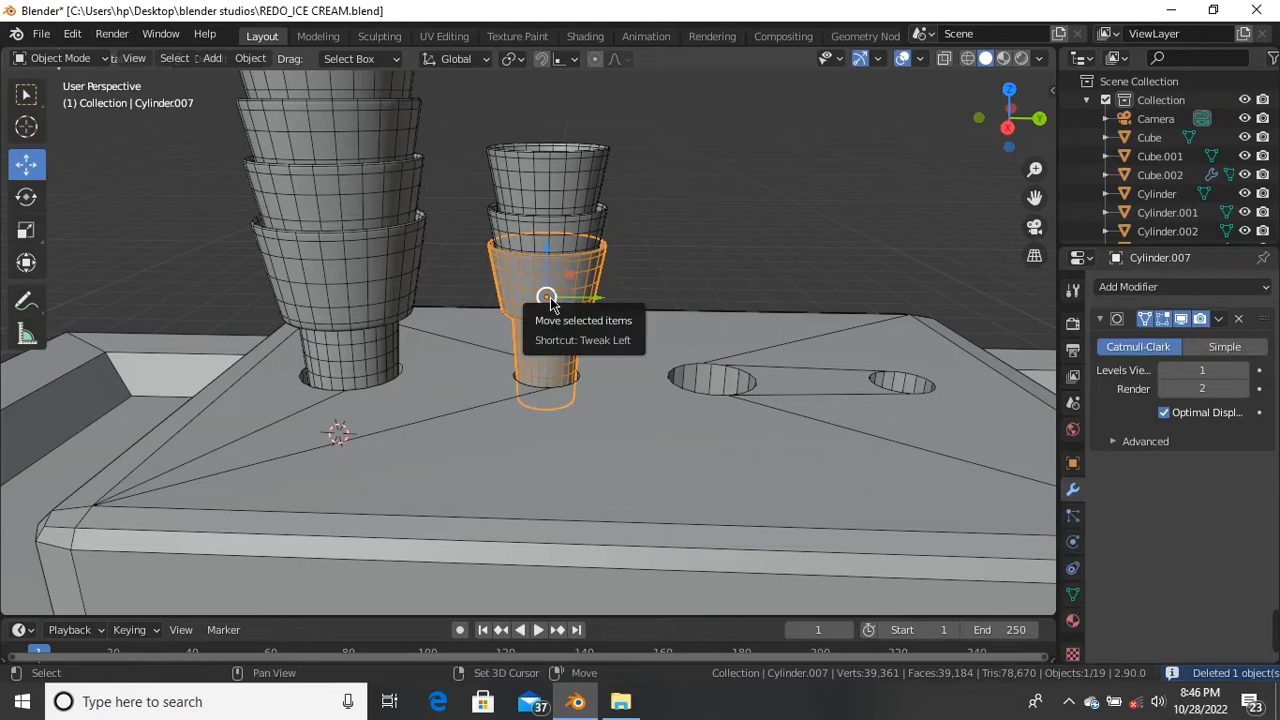
{"action": "key", "text": "shift+d"}
{"action": "right_click", "coordinate": [619, 325]}
{"action": "left_click_drag", "start_coordinate": [596, 300], "coordinate": [775, 330]}
Step: Scale the copied cone to about 1.195 and center it in the third hole
{"action": "scroll", "coordinate": [742, 369], "scroll_direction": "up", "scroll_amount": 2}
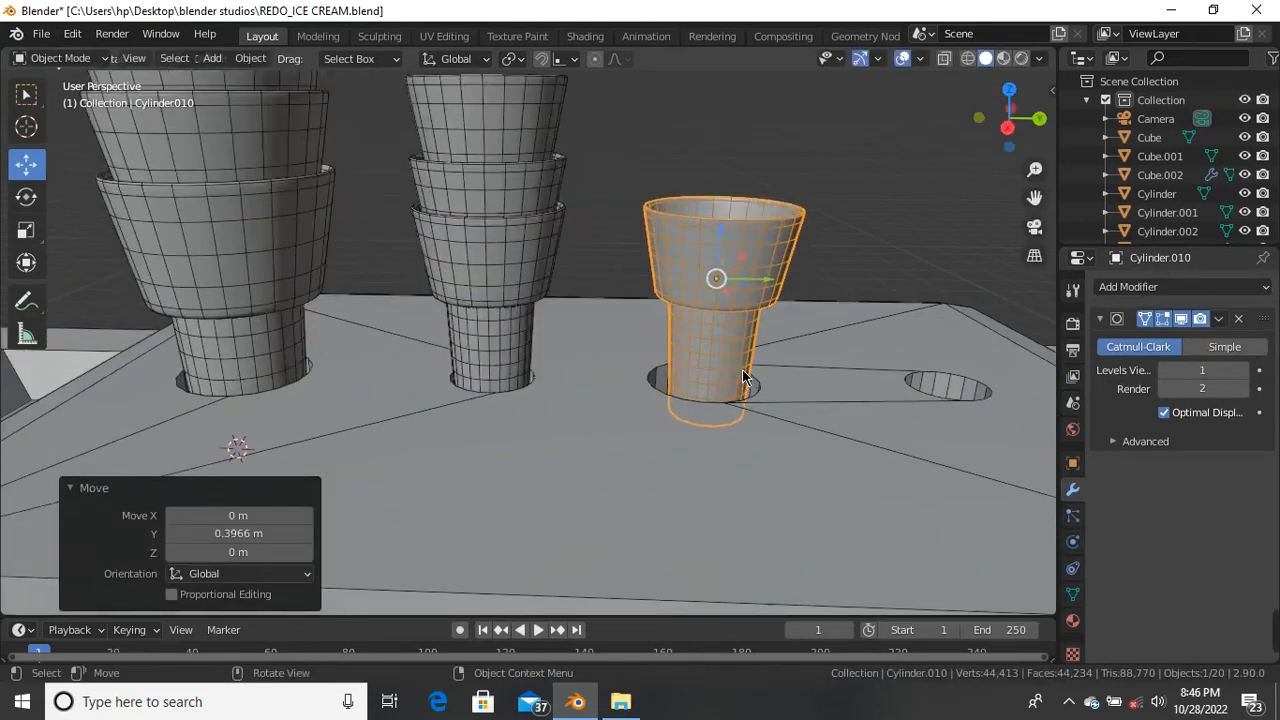
{"action": "key", "text": "s"}
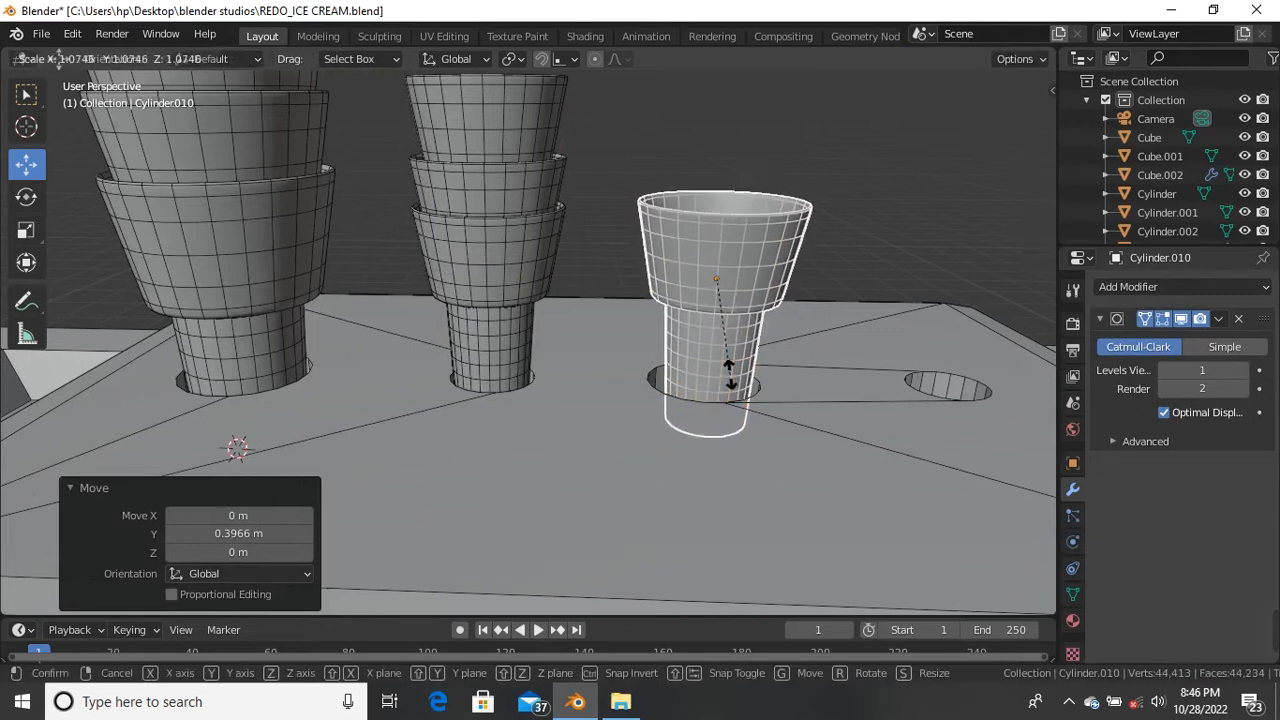
{"action": "left_click", "coordinate": [740, 390]}
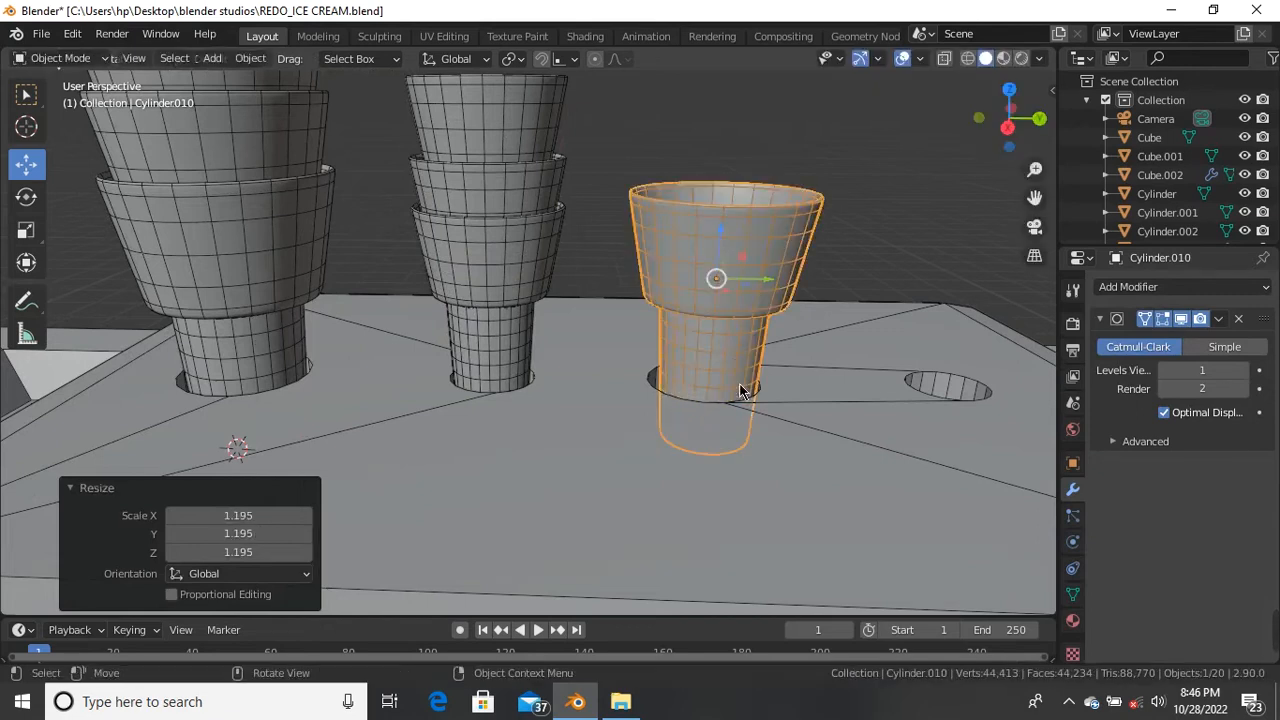
{"action": "key", "text": "g"}
{"action": "left_click", "coordinate": [762, 292]}
{"action": "middle_click_drag", "start_coordinate": [762, 292], "coordinate": [689, 312]}
{"action": "left_click_drag", "start_coordinate": [785, 228], "coordinate": [691, 248]}
{"action": "scroll", "coordinate": [691, 248], "scroll_direction": "down", "scroll_amount": 4}
{"action": "middle_click_drag", "start_coordinate": [691, 248], "coordinate": [680, 222]}
{"action": "scroll", "coordinate": [681, 220], "scroll_direction": "up", "scroll_amount": 3}
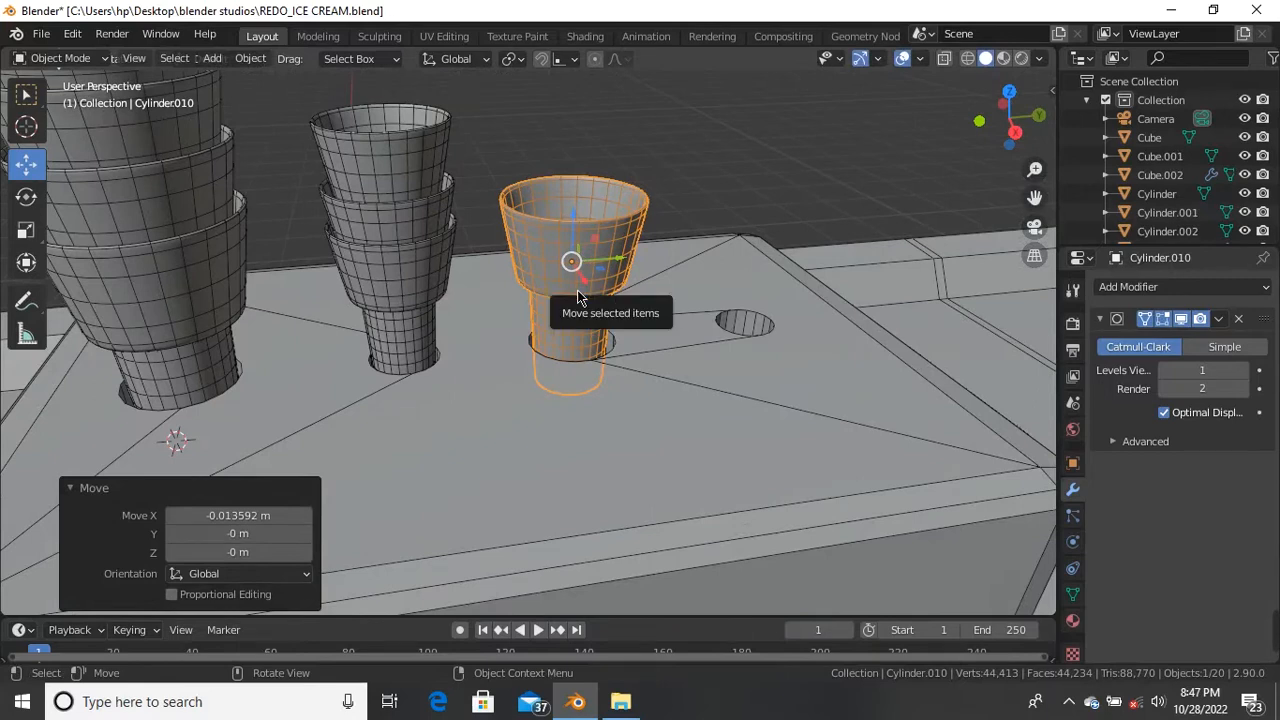
Step: Duplicate the third-hole cup and stack the copy straight up on top of it
{"action": "key", "text": "shift+d"}
{"action": "right_click", "coordinate": [614, 238]}
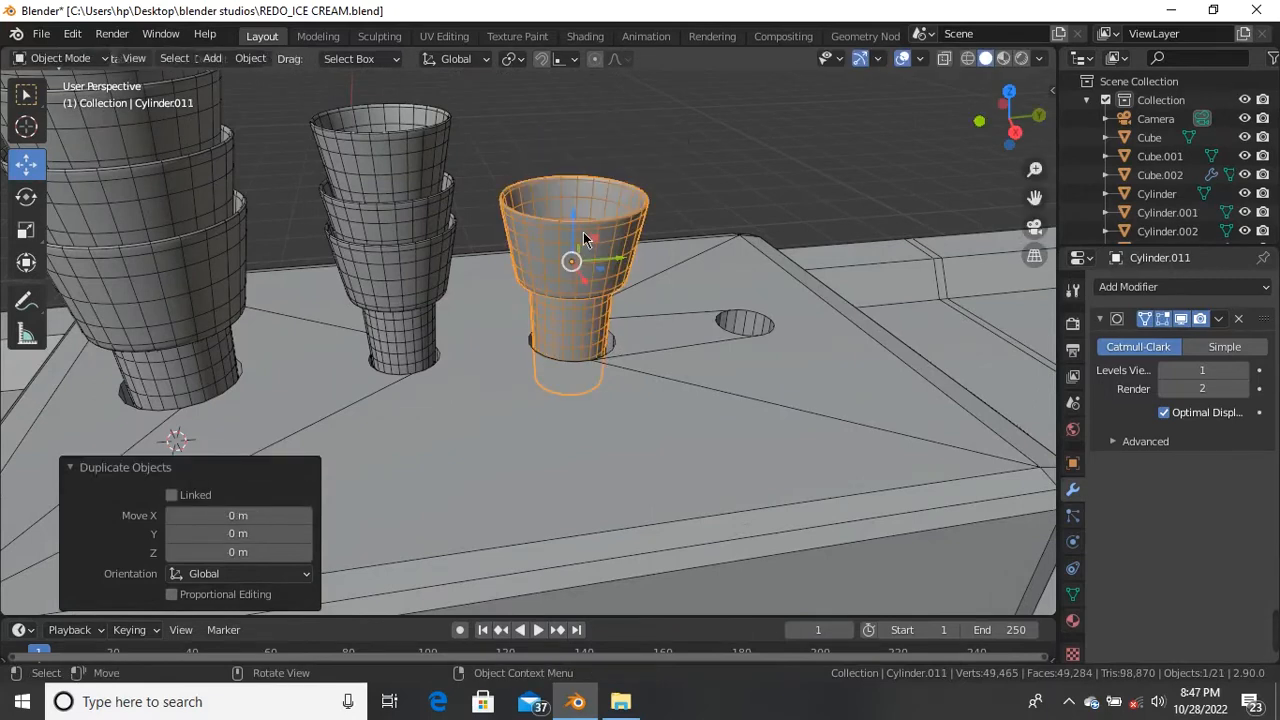
{"action": "key", "text": "g"}
{"action": "key", "text": "z"}
{"action": "left_click", "coordinate": [660, 154]}
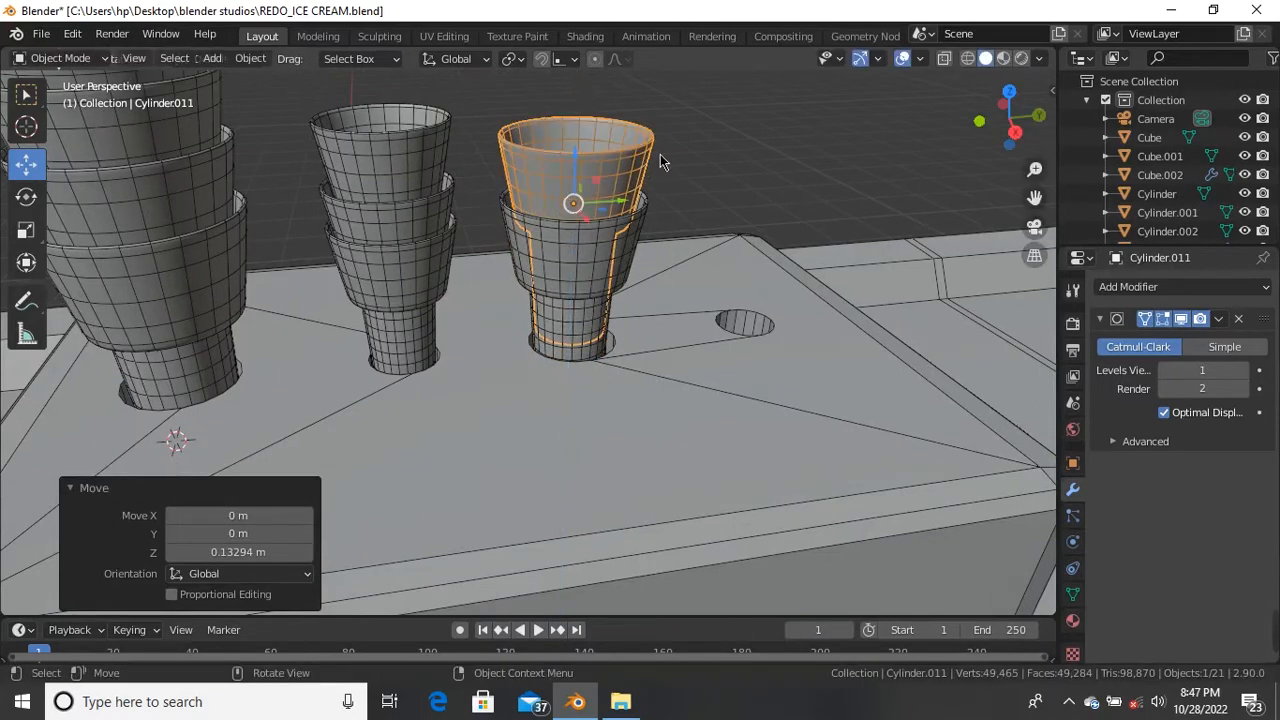
{"action": "left_click", "coordinate": [660, 154]}
{"action": "scroll", "coordinate": [537, 160], "scroll_direction": "down", "scroll_amount": 5}
{"action": "middle_click_drag", "start_coordinate": [537, 160], "coordinate": [512, 283]}
{"action": "scroll", "coordinate": [537, 204], "scroll_direction": "up", "scroll_amount": 3}
{"action": "scroll", "coordinate": [535, 212], "scroll_direction": "up", "scroll_amount": 3}
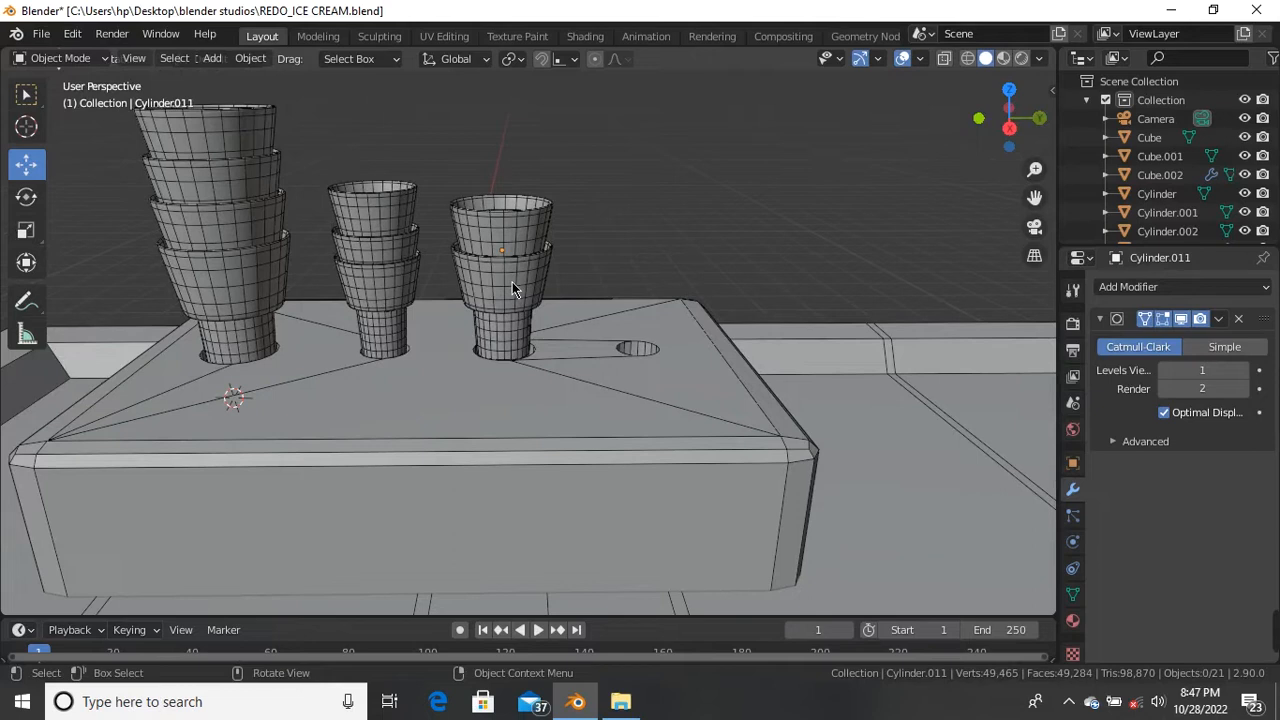
Step: Duplicate both cups upward to make a four-cup stack in the third hole
{"action": "left_click", "coordinate": [511, 285]}
{"action": "left_click", "coordinate": [503, 289], "text": "shift"}
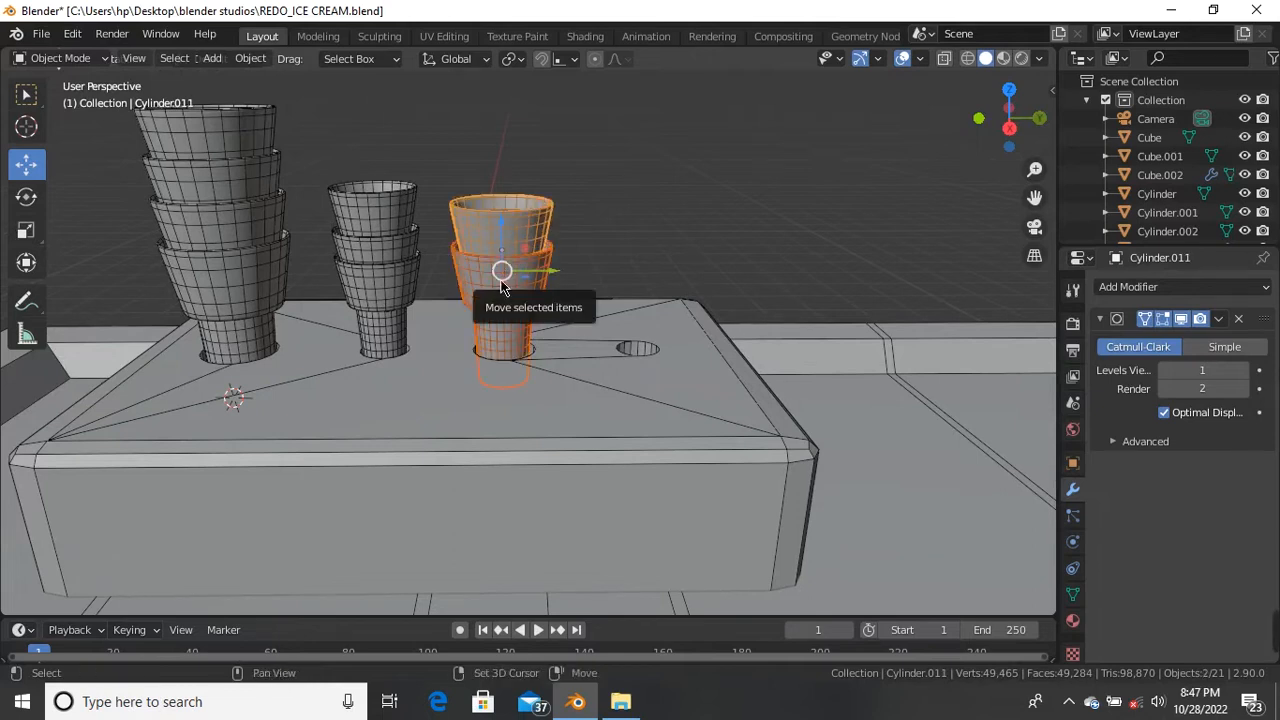
{"action": "key", "text": "shift+d"}
{"action": "right_click", "coordinate": [512, 262]}
{"action": "key", "text": "g"}
{"action": "key", "text": "z"}
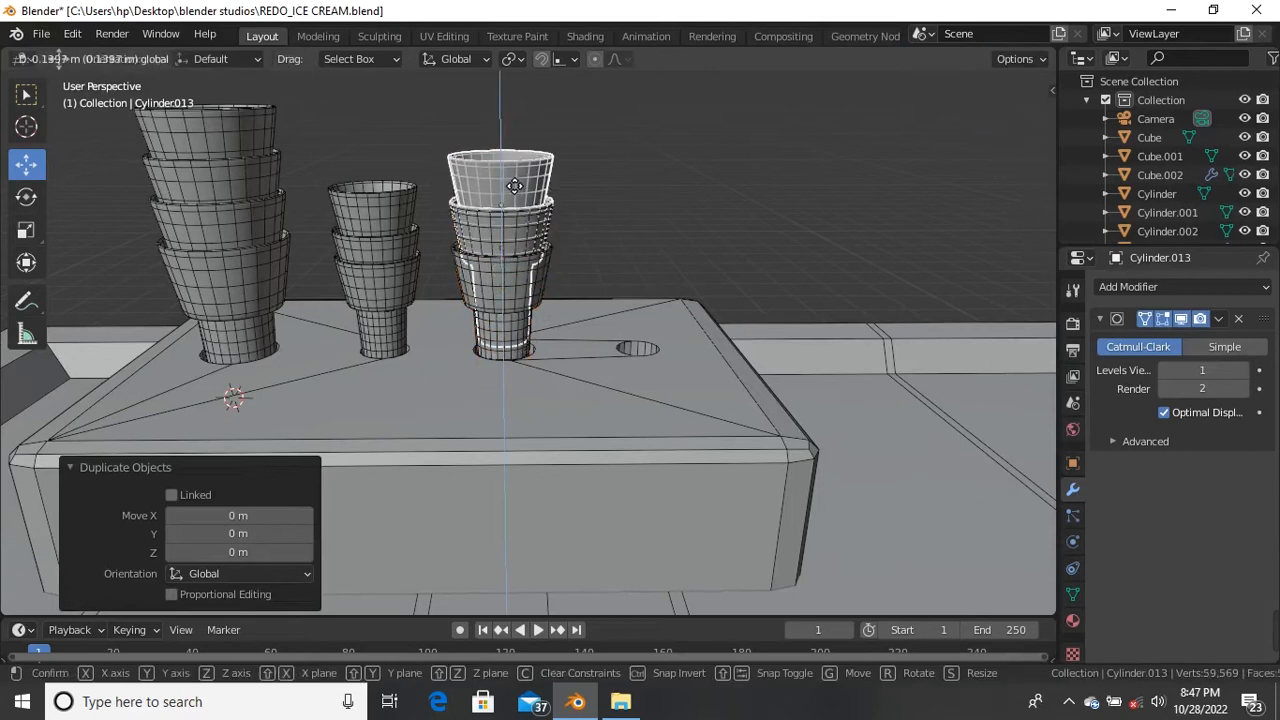
{"action": "left_click", "coordinate": [514, 163]}
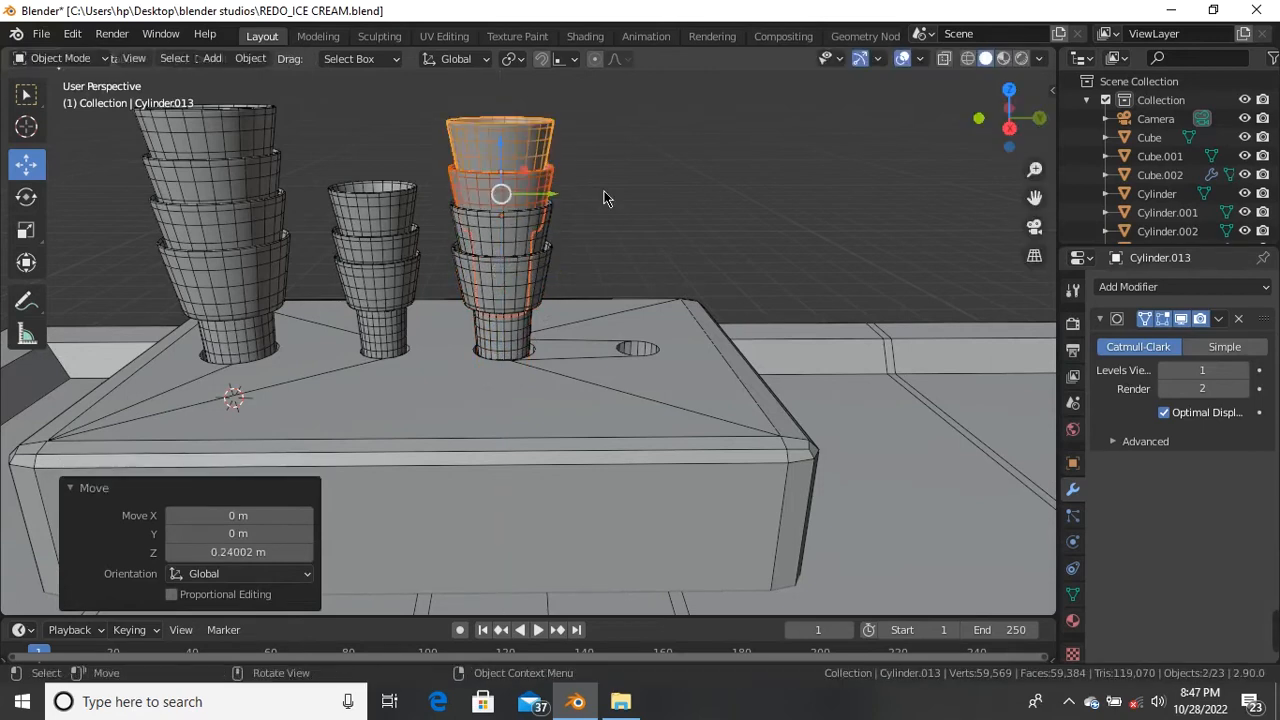
{"action": "left_click", "coordinate": [594, 197]}
Step: Duplicate the first stack's top cup and lift it on as a fifth cup
{"action": "middle_click_drag", "start_coordinate": [594, 197], "coordinate": [314, 198]}
{"action": "scroll", "coordinate": [314, 198], "scroll_direction": "up", "scroll_amount": 3}
{"action": "left_click", "coordinate": [386, 232]}
{"action": "key", "text": "shift+d"}
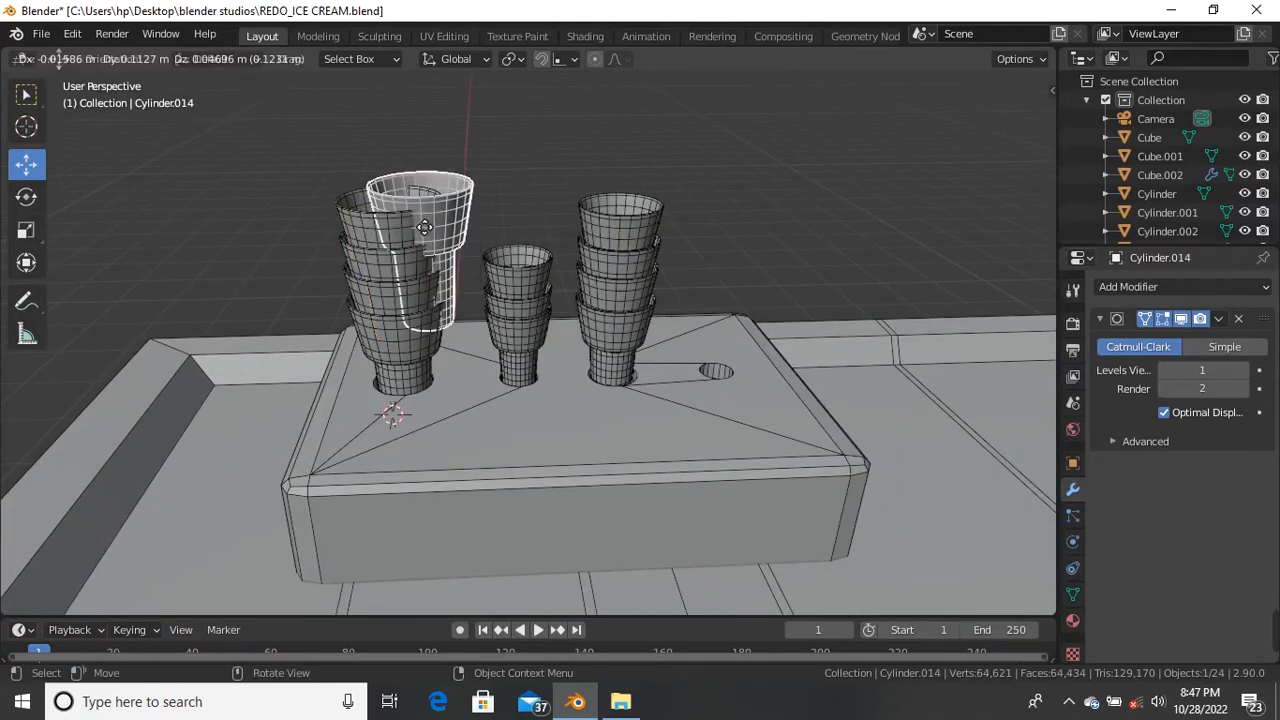
{"action": "key", "text": "Escape"}
{"action": "left_click_drag", "start_coordinate": [397, 218], "coordinate": [397, 168]}
{"action": "left_click", "coordinate": [486, 194]}
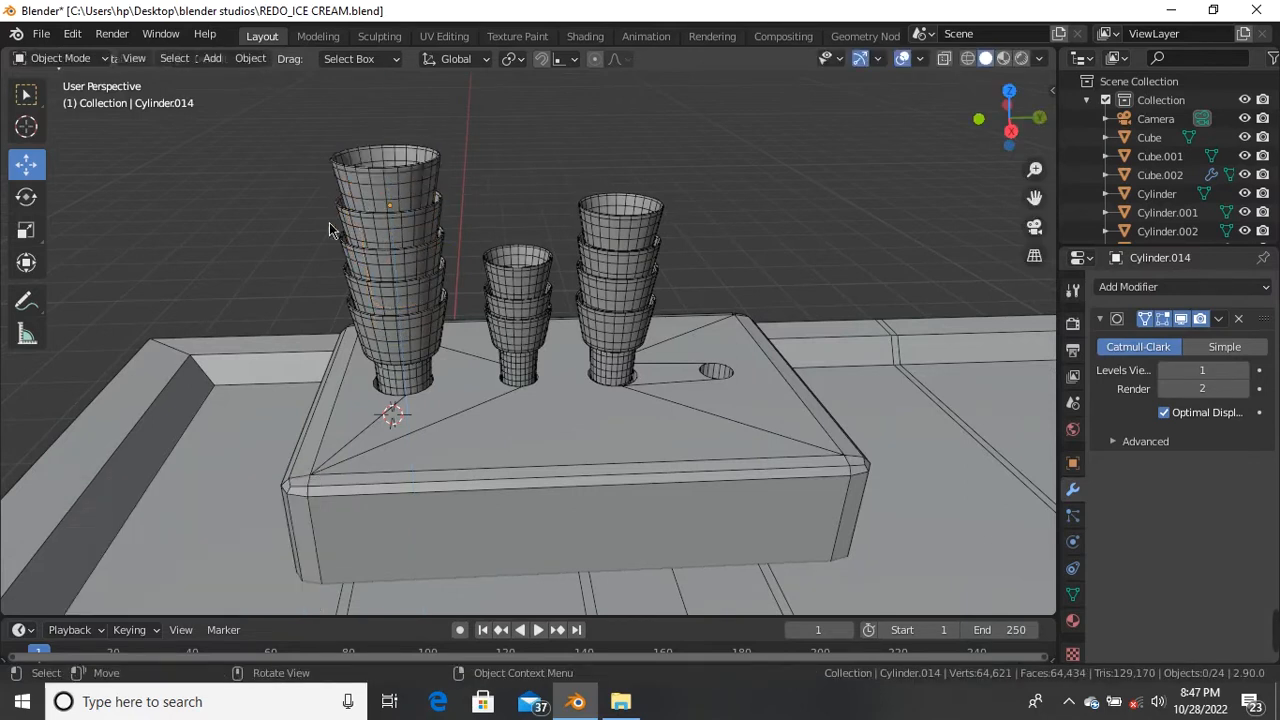
{"action": "middle_click_drag", "start_coordinate": [486, 194], "coordinate": [518, 300]}
{"action": "scroll", "coordinate": [518, 307], "scroll_direction": "up", "scroll_amount": 3}
Step: Copy the third stack's base cup over to the fourth hole, scaled to about 0.699
{"action": "left_click", "coordinate": [413, 319]}
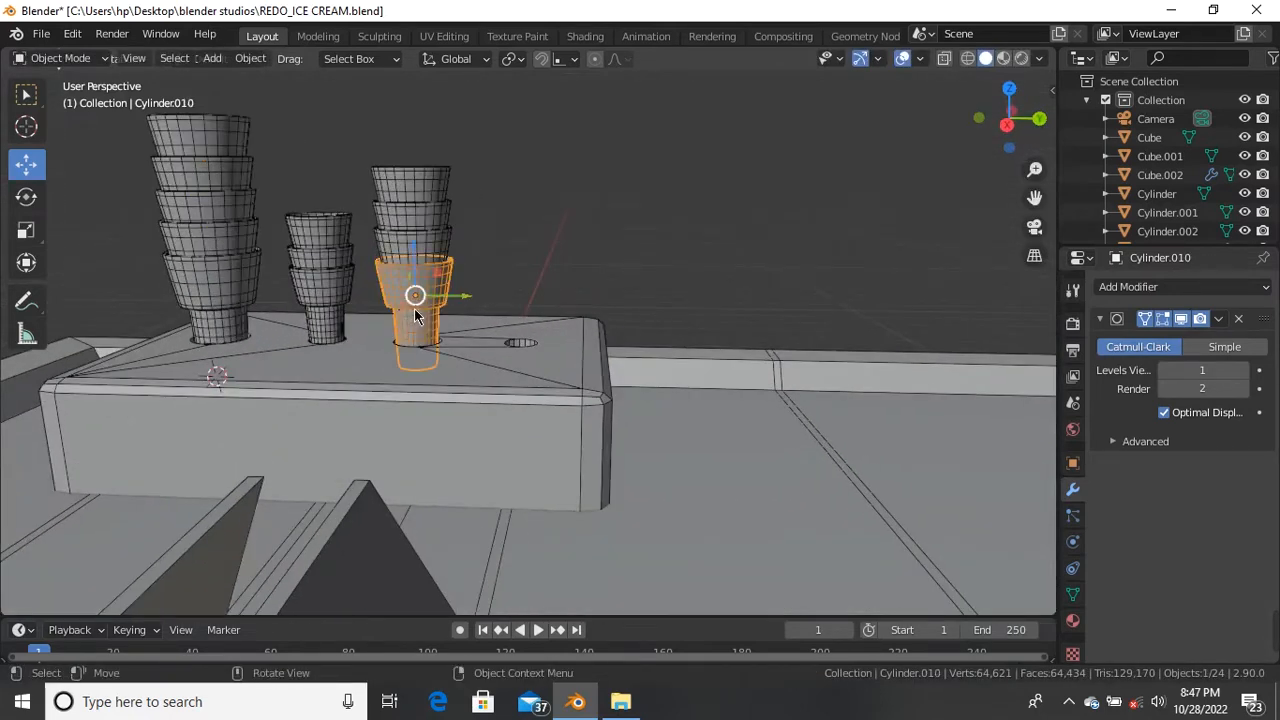
{"action": "middle_click_drag", "start_coordinate": [413, 319], "coordinate": [424, 331]}
{"action": "key", "text": "shift+d"}
{"action": "right_click", "coordinate": [460, 305]}
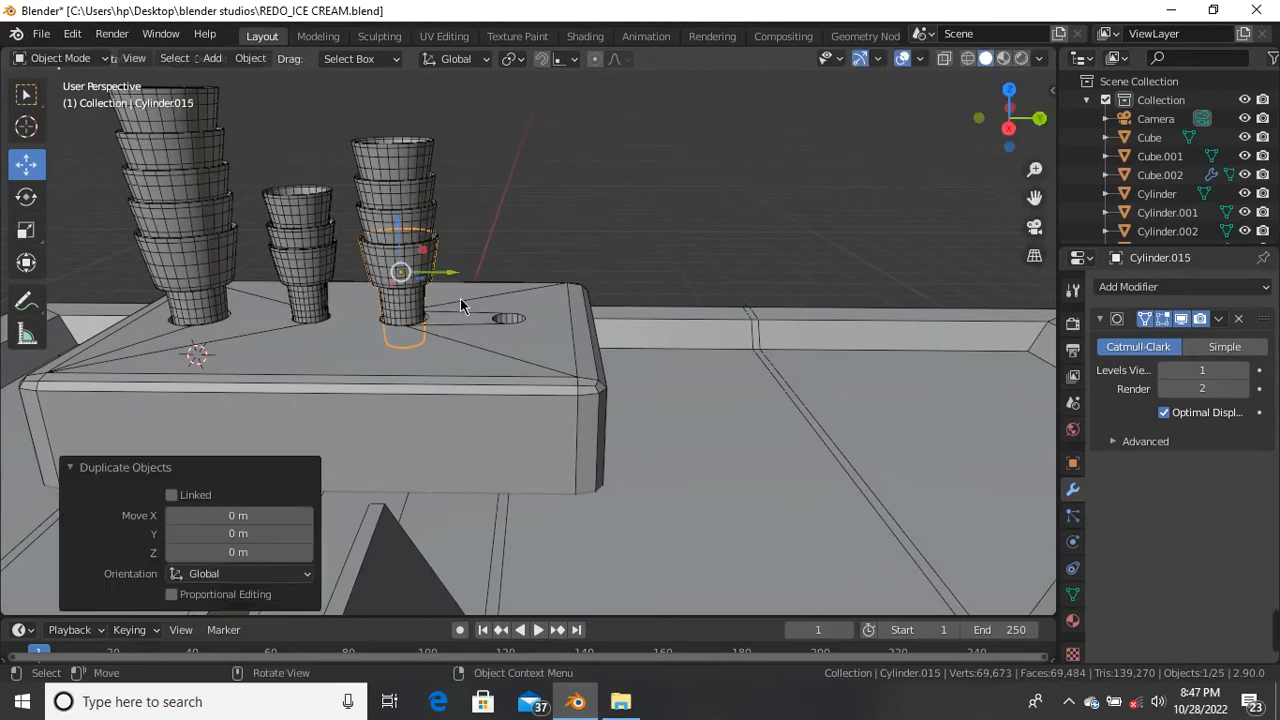
{"action": "left_click_drag", "start_coordinate": [444, 276], "coordinate": [540, 277]}
{"action": "middle_click_drag", "start_coordinate": [540, 277], "coordinate": [536, 398]}
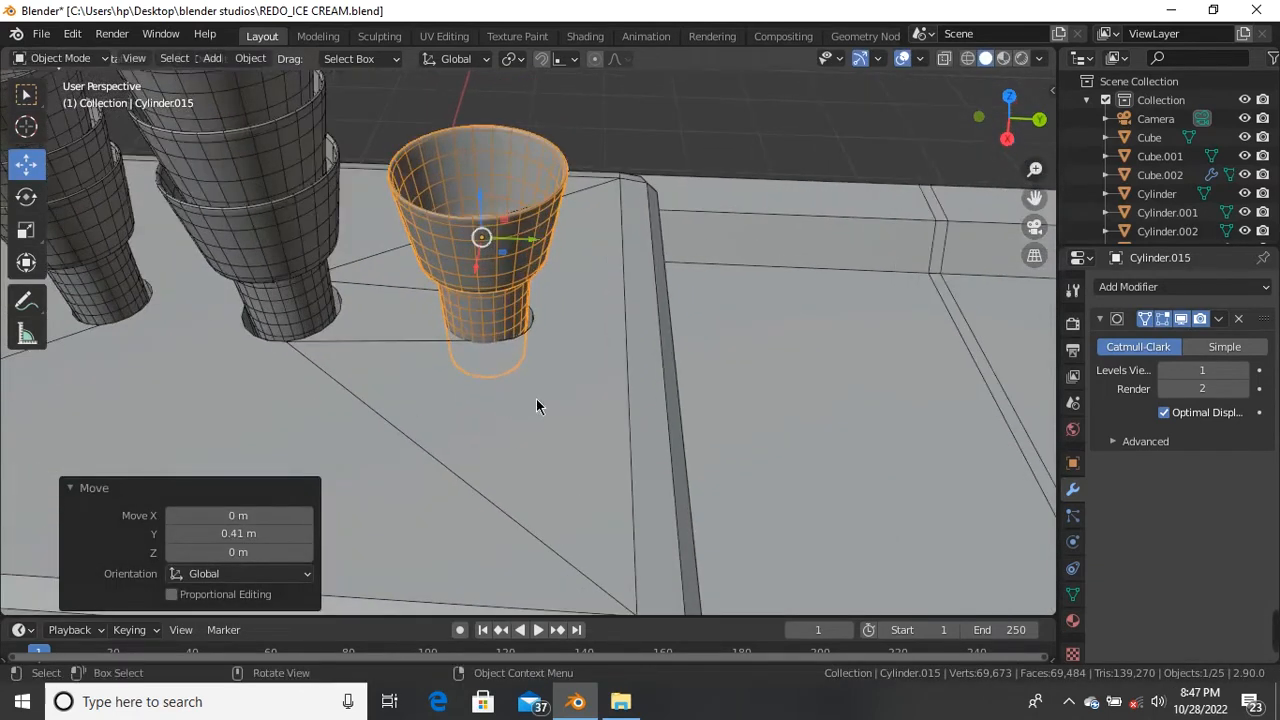
{"action": "key", "text": "s"}
{"action": "left_click", "coordinate": [505, 330]}
{"action": "middle_click_drag", "start_coordinate": [505, 330], "coordinate": [647, 135]}
{"action": "left_click_drag", "start_coordinate": [647, 135], "coordinate": [667, 145]}
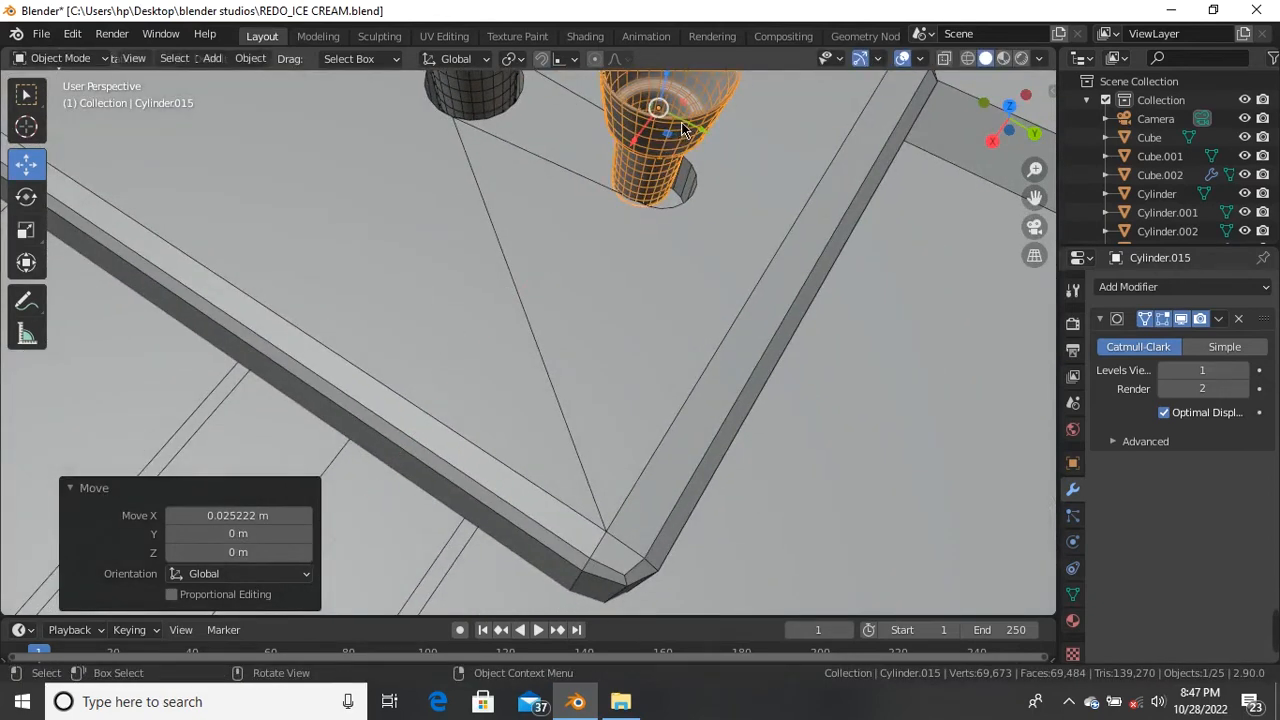
{"action": "key", "text": "g"}
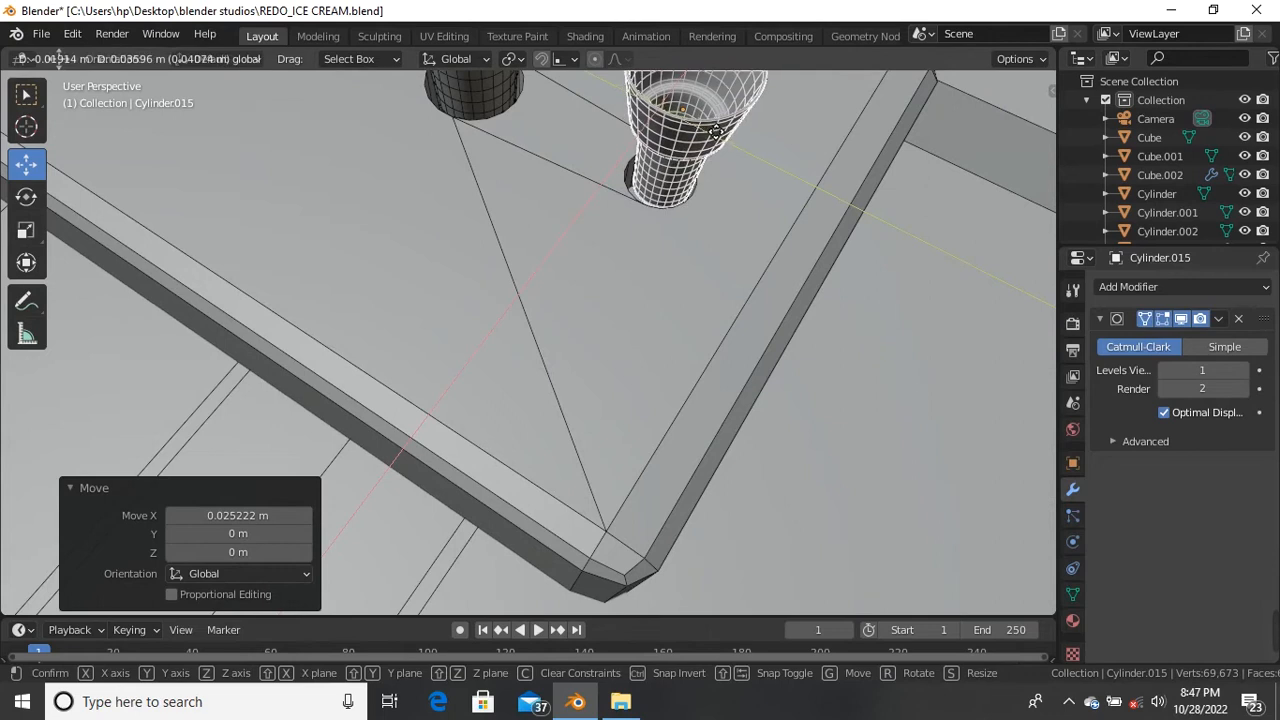
{"action": "left_click", "coordinate": [712, 136]}
Step: Shrink the cup slightly and lower it along Z and Y until seated in the fourth hole
{"action": "middle_click_drag", "start_coordinate": [712, 136], "coordinate": [523, 425]}
{"action": "scroll", "coordinate": [482, 446], "scroll_direction": "up", "scroll_amount": 2}
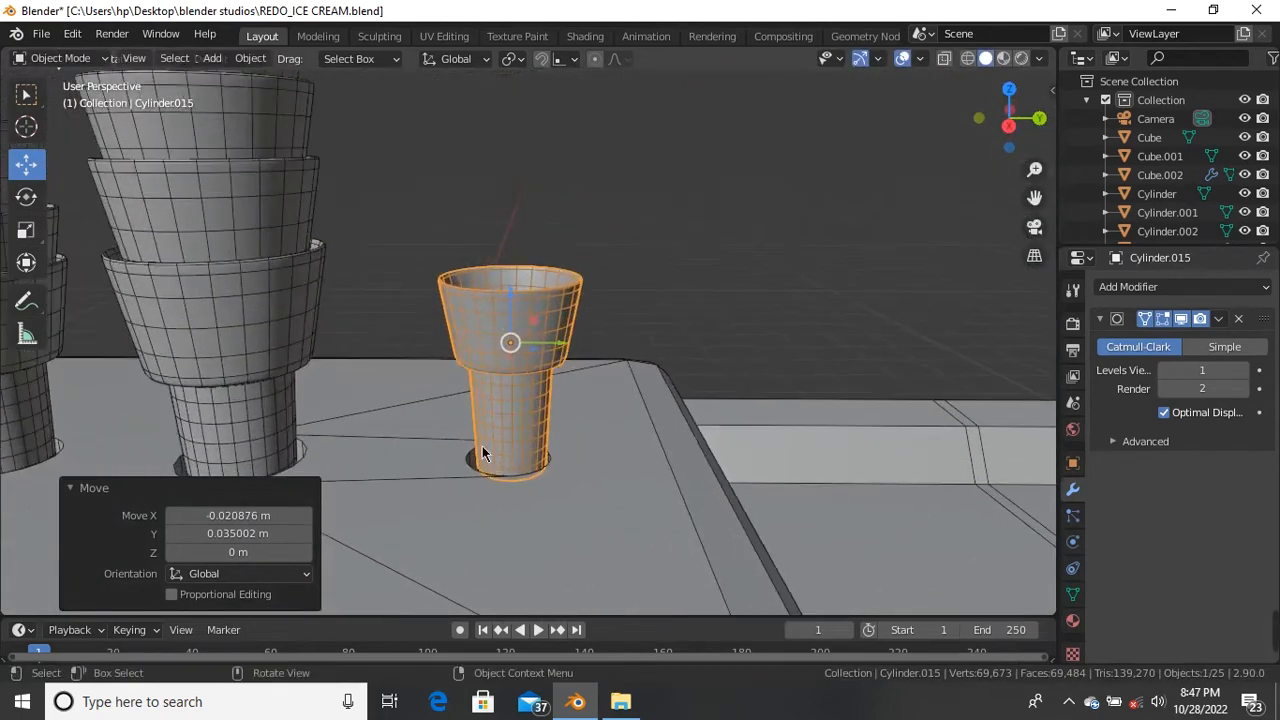
{"action": "key", "text": "s"}
{"action": "left_click", "coordinate": [514, 351]}
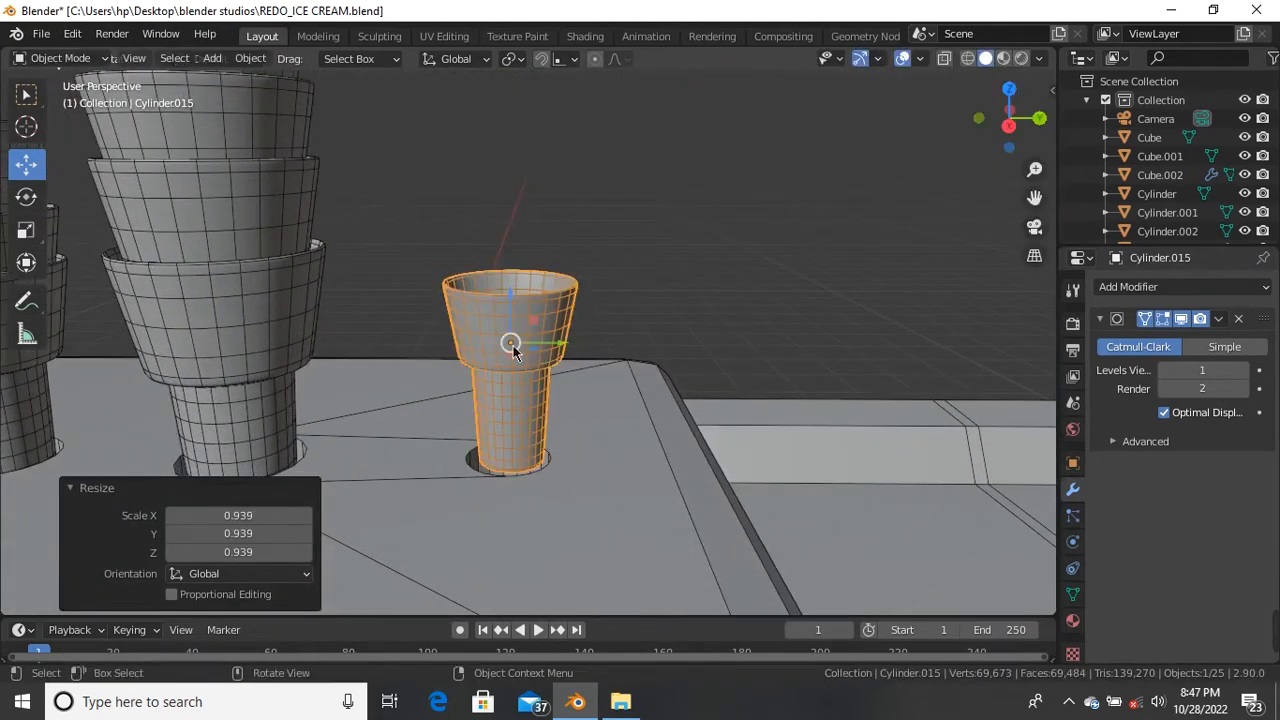
{"action": "key", "text": "g"}
{"action": "key", "text": "z"}
{"action": "left_click", "coordinate": [506, 357]}
{"action": "key", "text": "g"}
{"action": "key", "text": "y"}
{"action": "left_click", "coordinate": [504, 356]}
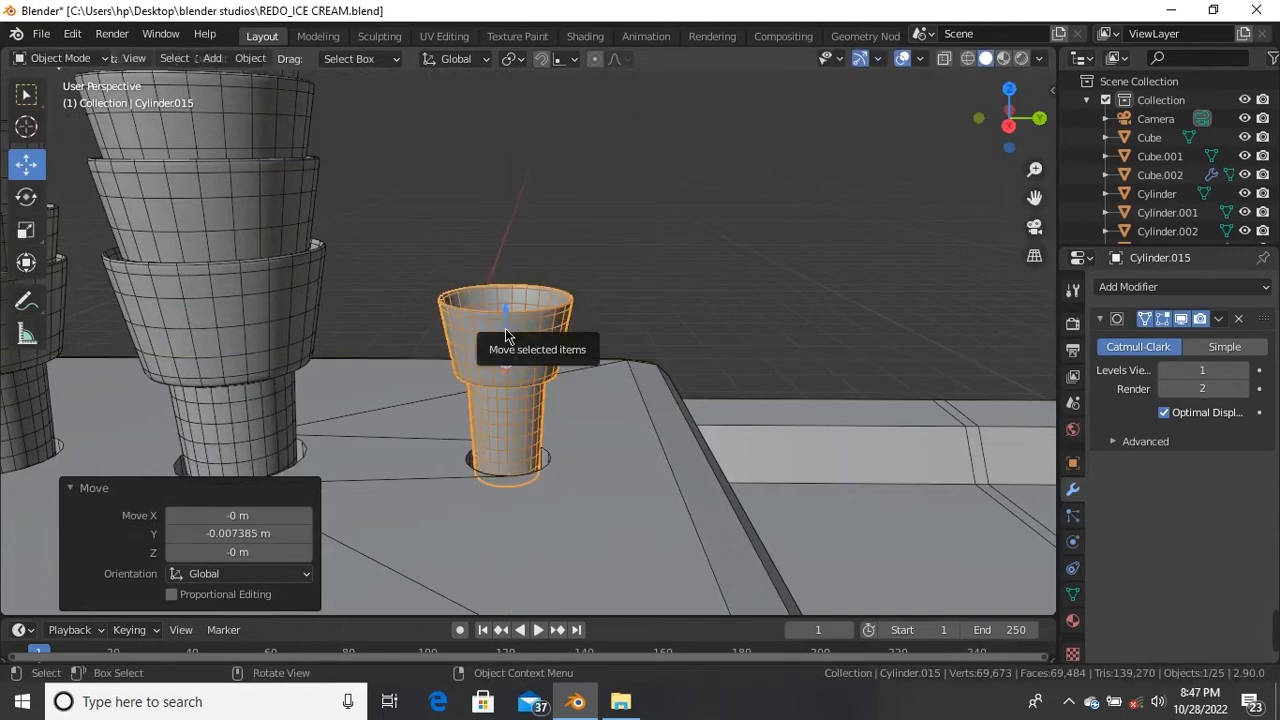
{"action": "key", "text": "g"}
{"action": "key", "text": "z"}
{"action": "left_click", "coordinate": [522, 356]}
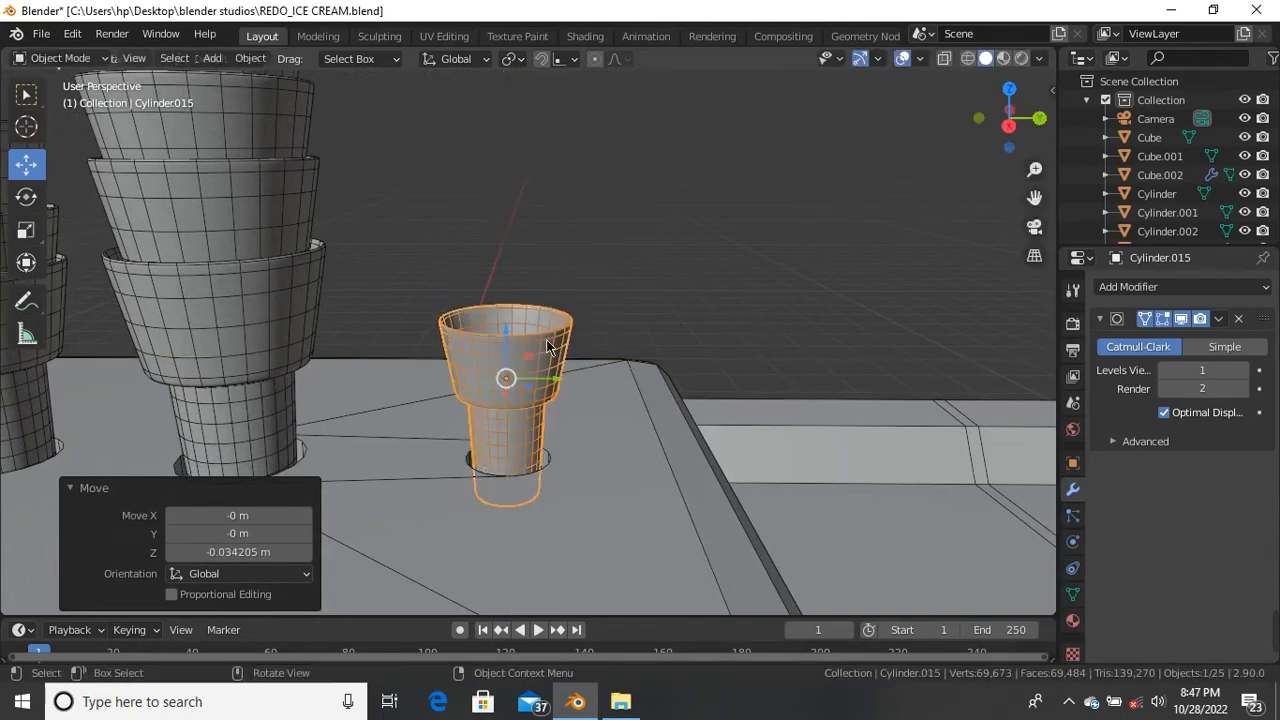
Step: Stack a duplicate of the fourth-hole cup directly on top of it
{"action": "left_click", "coordinate": [695, 280]}
{"action": "scroll", "coordinate": [556, 290], "scroll_direction": "down", "scroll_amount": 5}
{"action": "middle_click_drag", "start_coordinate": [546, 354], "coordinate": [542, 354]}
{"action": "scroll", "coordinate": [543, 349], "scroll_direction": "up", "scroll_amount": 4}
{"action": "left_click", "coordinate": [543, 349]}
{"action": "scroll", "coordinate": [542, 345], "scroll_direction": "up", "scroll_amount": 1}
{"action": "key", "text": "shift+d"}
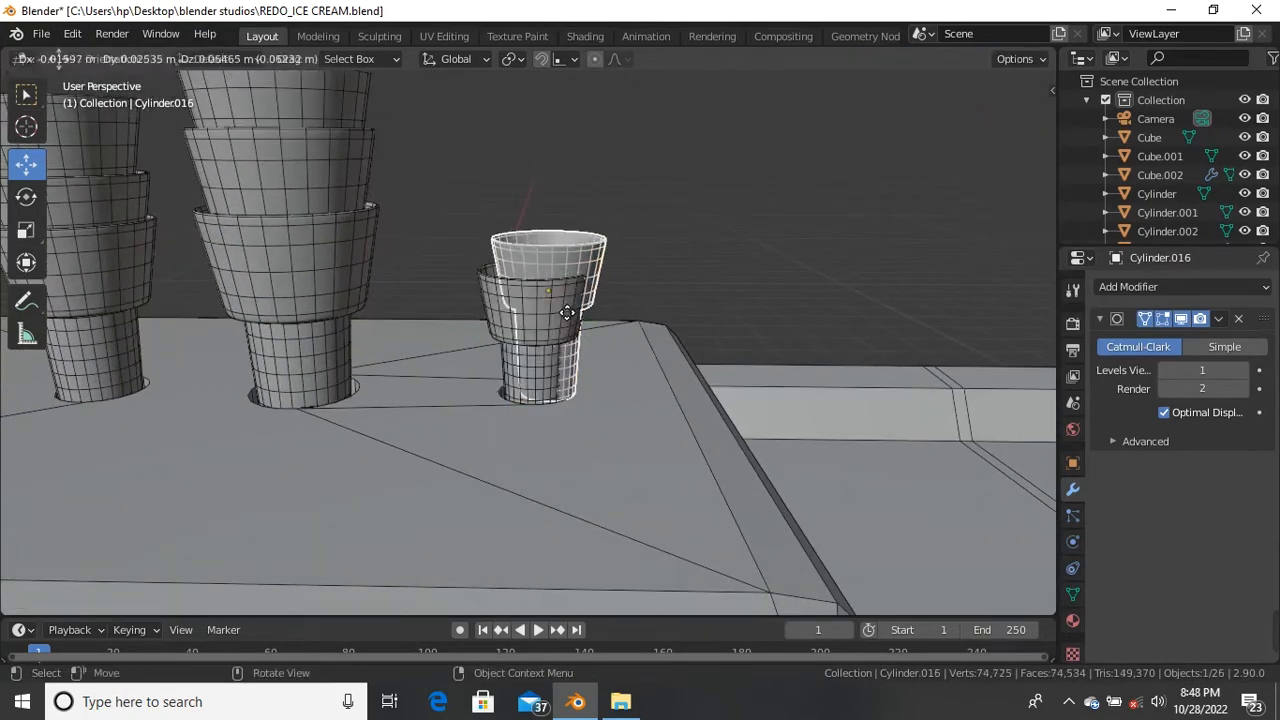
{"action": "right_click", "coordinate": [554, 302]}
{"action": "key", "text": "g"}
{"action": "key", "text": "z"}
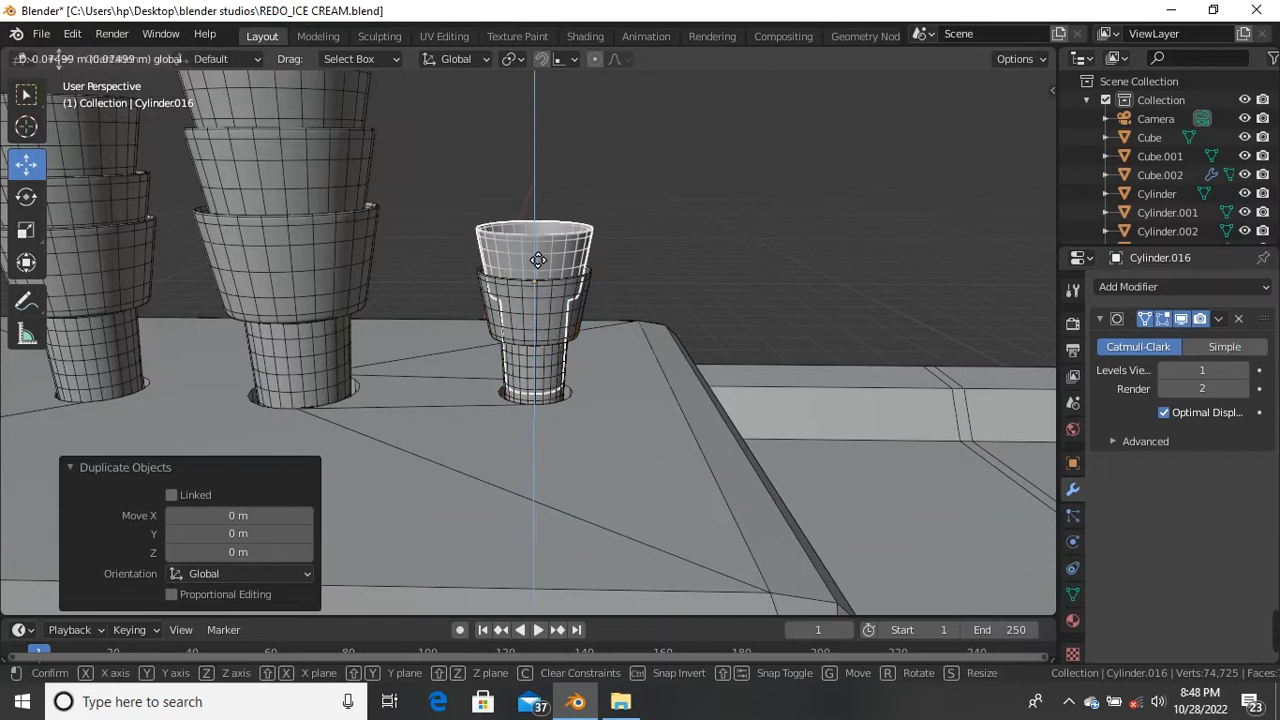
{"action": "left_click", "coordinate": [562, 270]}
Step: Duplicate both cups upward to make a four-cup stack in the fourth hole
{"action": "key", "text": "alt+a"}
{"action": "left_click", "coordinate": [545, 315]}
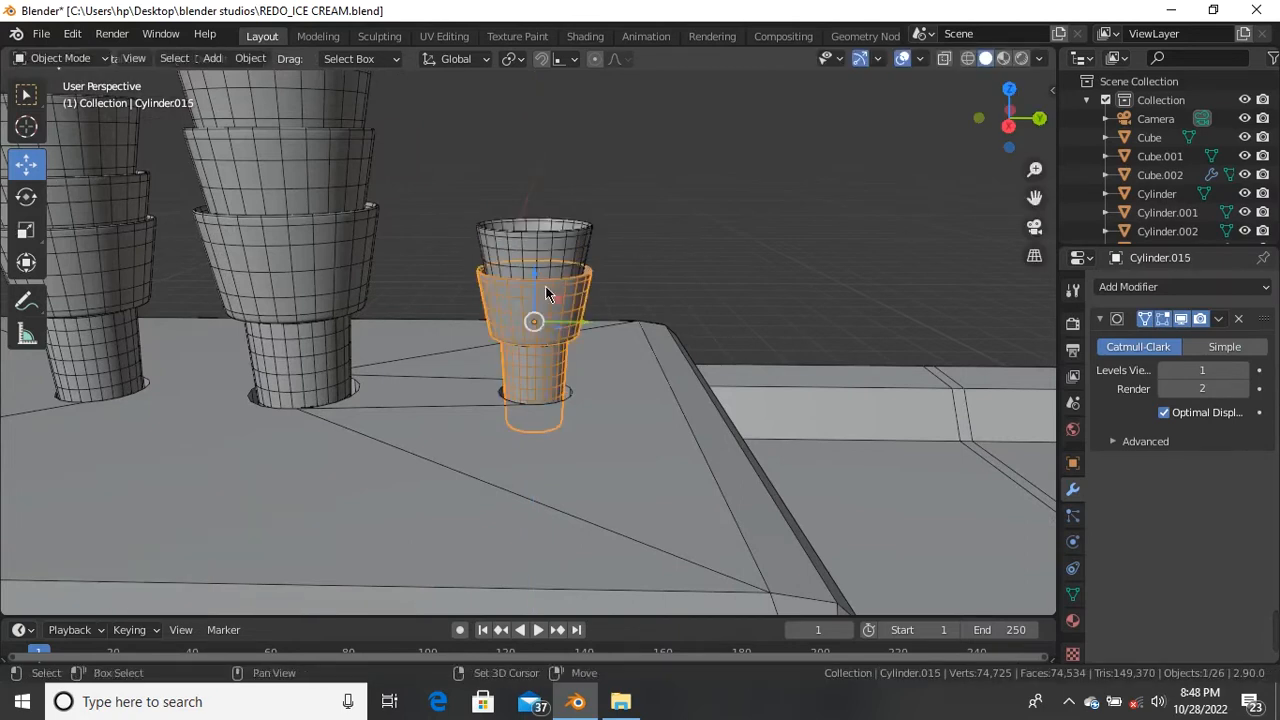
{"action": "left_click", "coordinate": [555, 335], "text": "shift"}
{"action": "key", "text": "shift+d"}
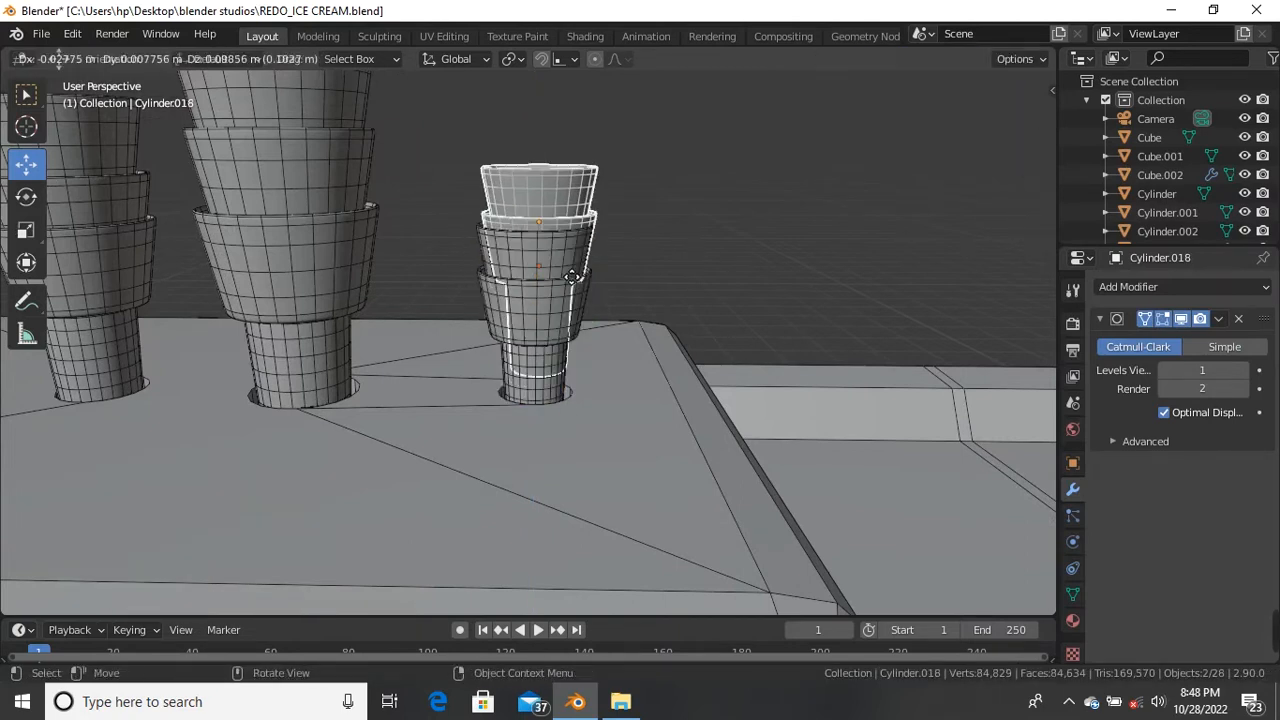
{"action": "right_click", "coordinate": [551, 260]}
{"action": "key", "text": "g"}
{"action": "key", "text": "z"}
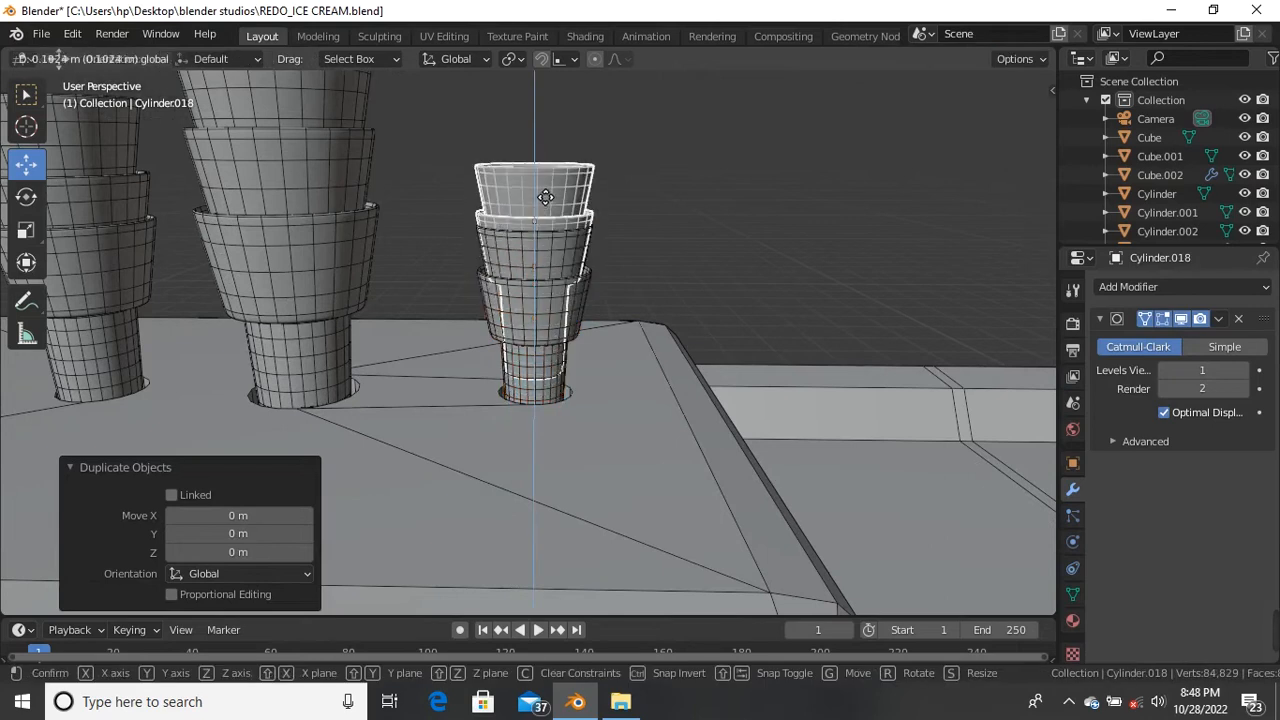
{"action": "left_click", "coordinate": [576, 203]}
{"action": "left_click", "coordinate": [606, 229]}
Step: Duplicate all four cups upward to grow the fourth-hole column to eight cups
{"action": "middle_click_drag", "start_coordinate": [606, 229], "coordinate": [531, 228]}
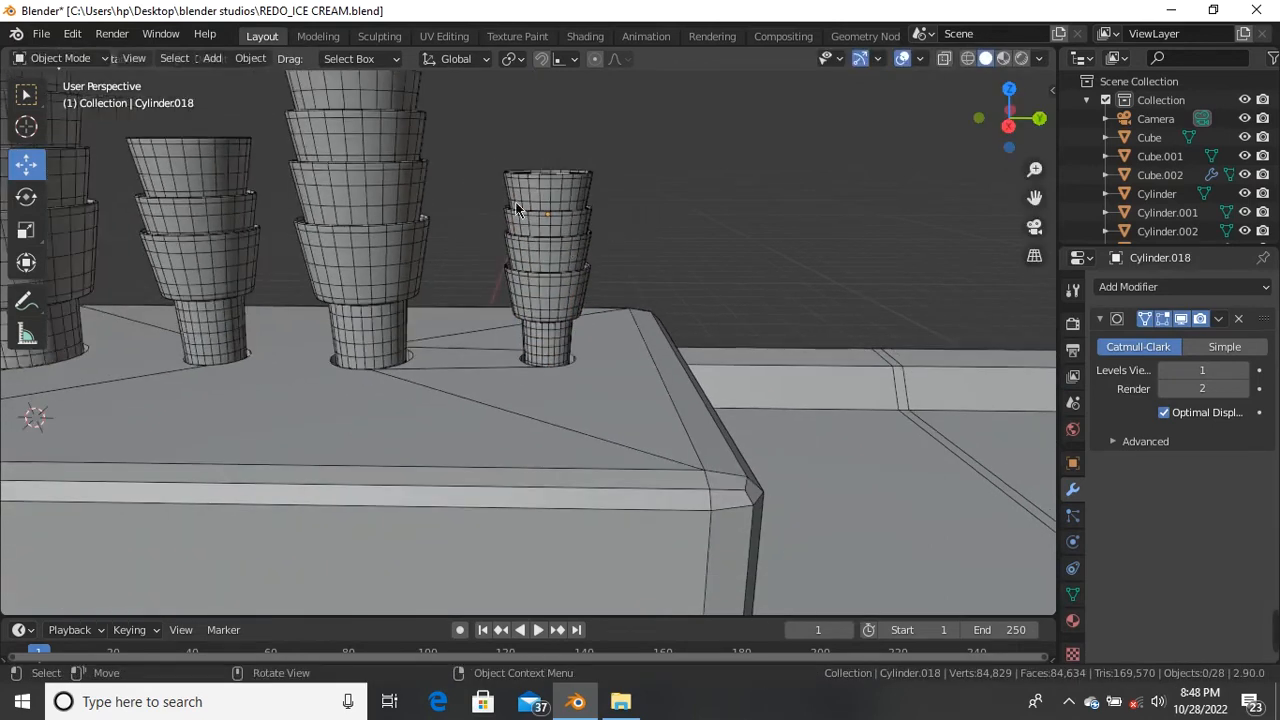
{"action": "left_click_drag", "start_coordinate": [493, 158], "coordinate": [576, 289]}
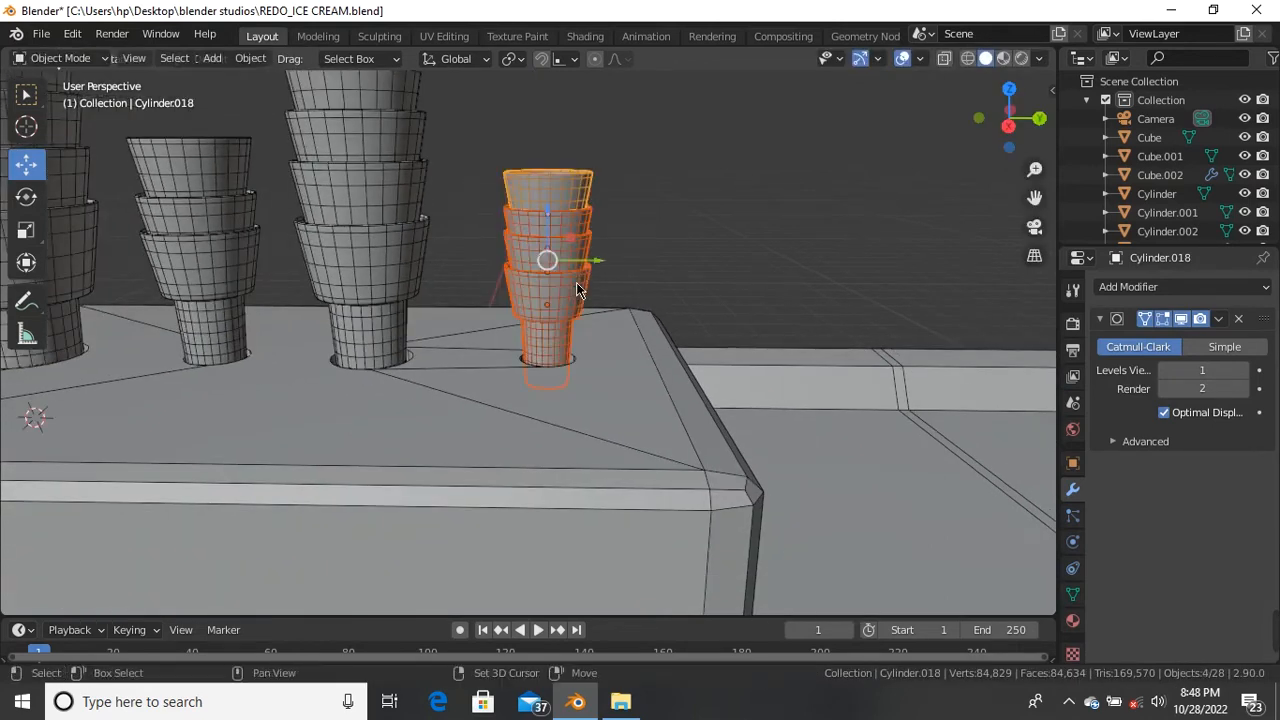
{"action": "key", "text": "shift+d"}
{"action": "right_click", "coordinate": [573, 213]}
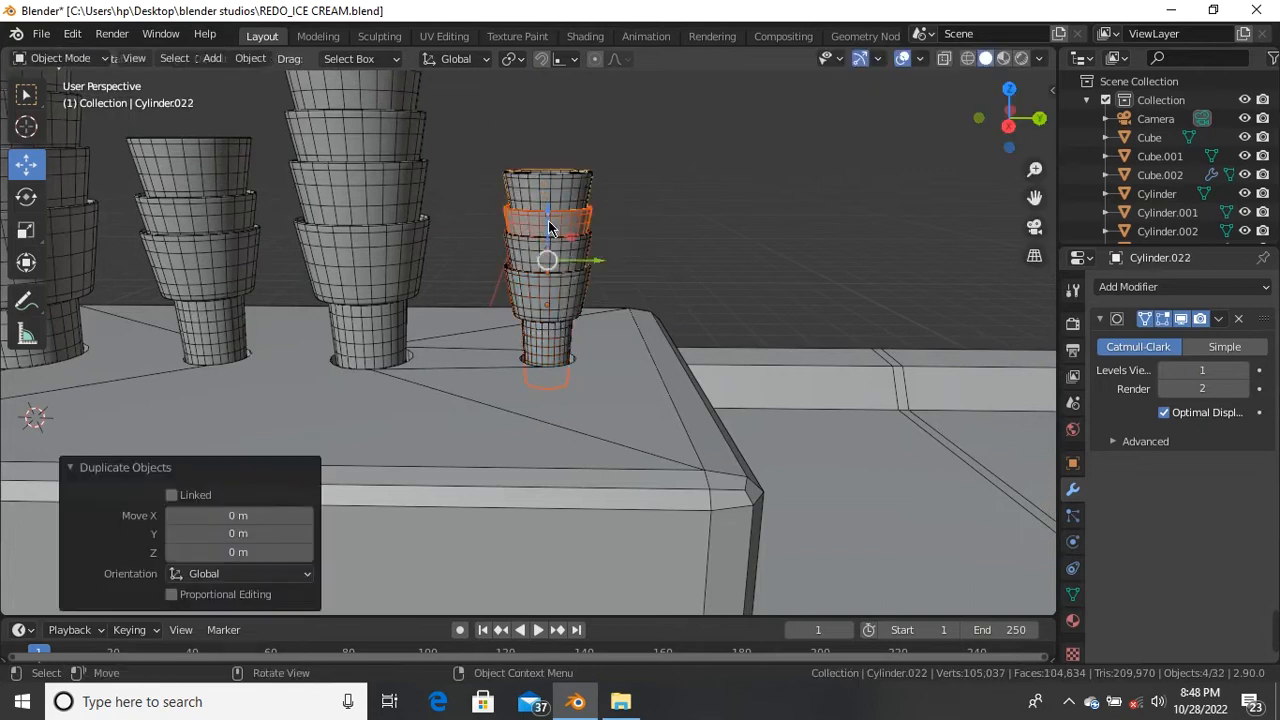
{"action": "key", "text": "g"}
{"action": "key", "text": "z"}
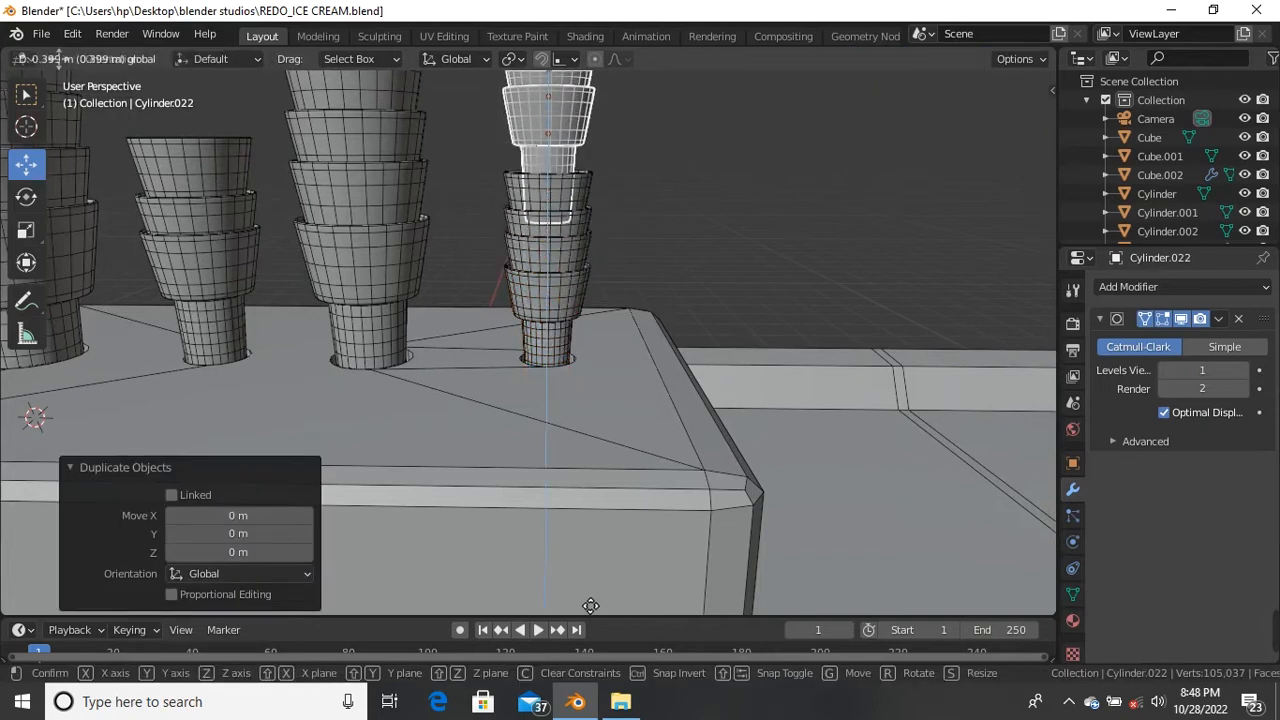
{"action": "left_click", "coordinate": [671, 173]}
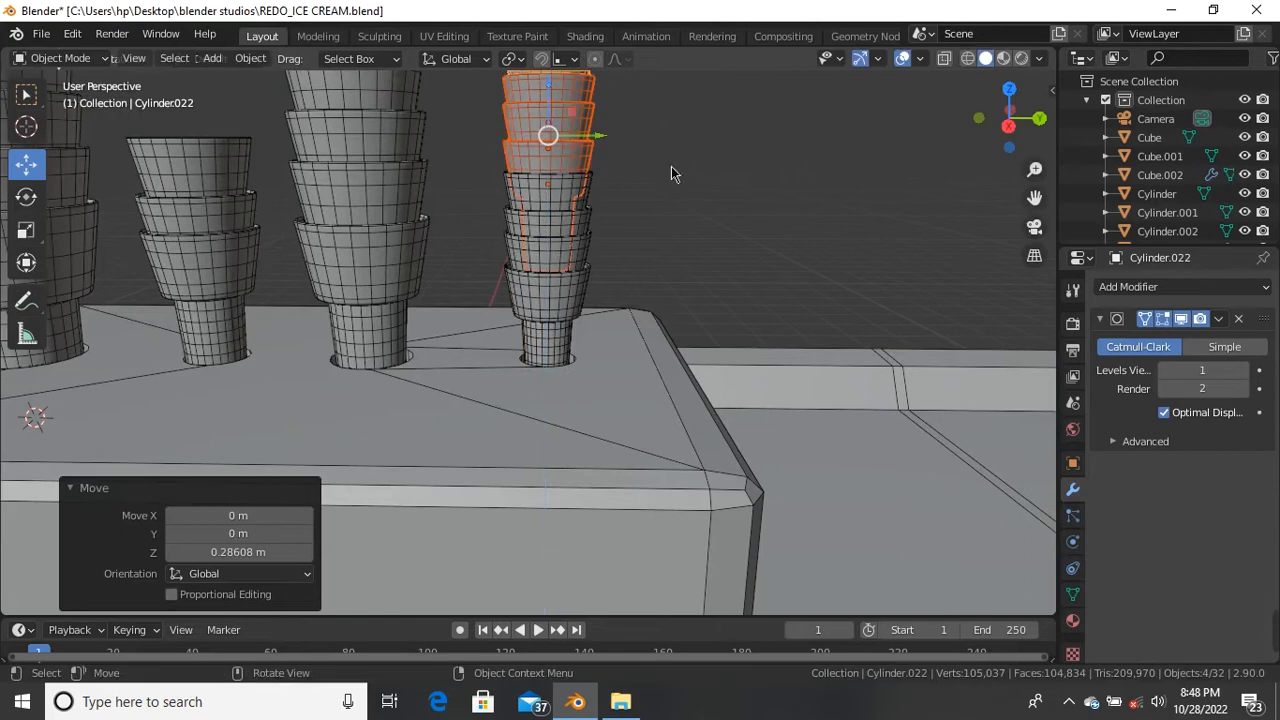
{"action": "left_click", "coordinate": [676, 178]}
{"action": "scroll", "coordinate": [587, 258], "scroll_direction": "down", "scroll_amount": 6}
{"action": "scroll", "coordinate": [395, 216], "scroll_direction": "up", "scroll_amount": 3}
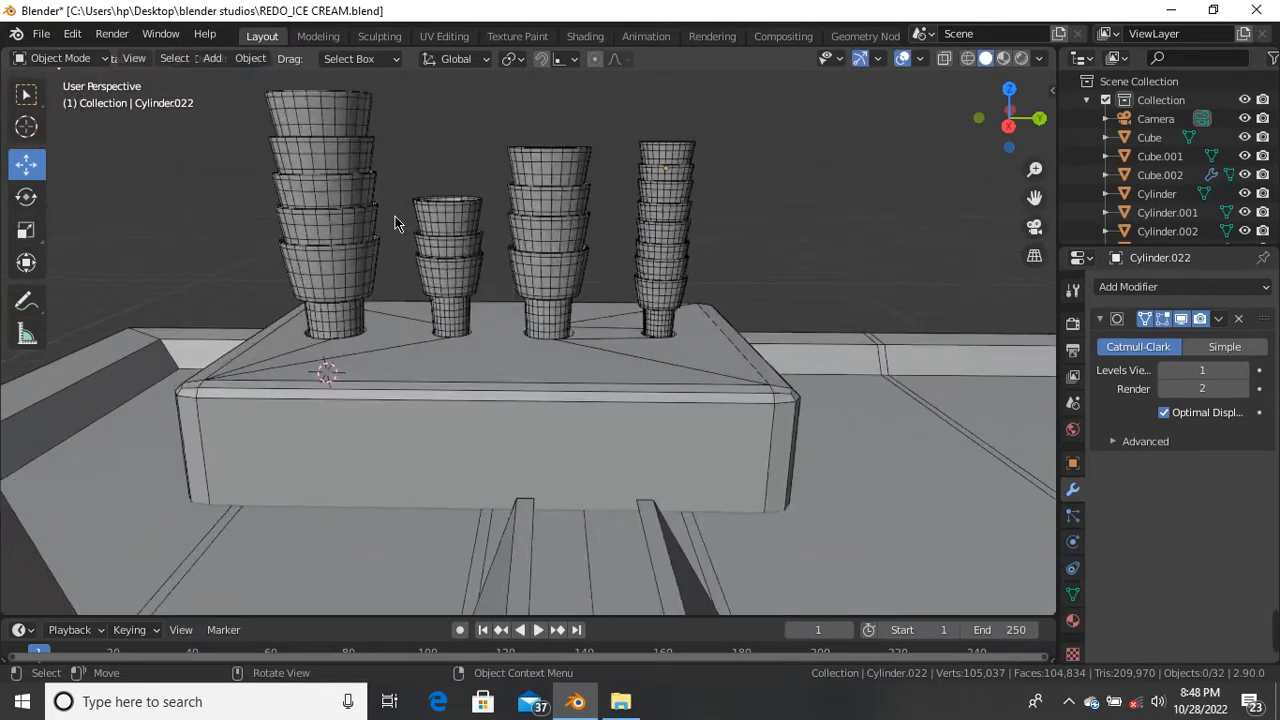
{"action": "scroll", "coordinate": [395, 216], "scroll_direction": "down", "scroll_amount": 3}
{"action": "scroll", "coordinate": [353, 273], "scroll_direction": "up", "scroll_amount": 5}
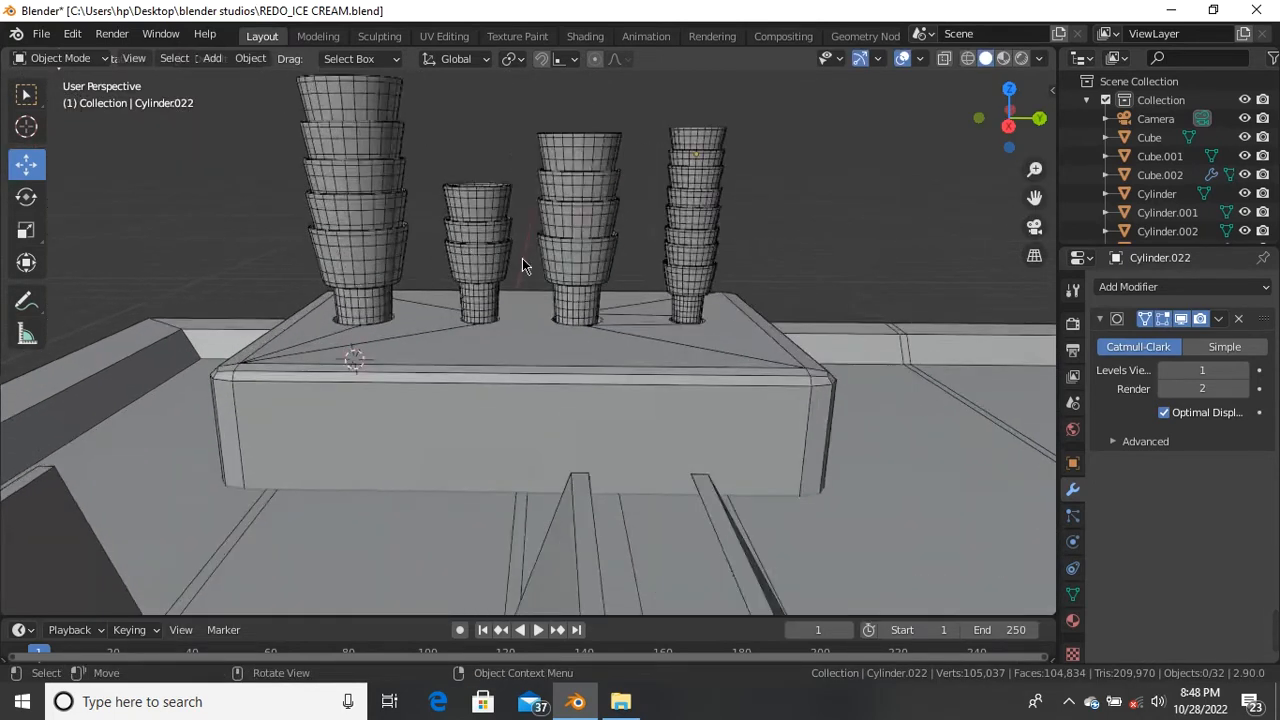
{"action": "scroll", "coordinate": [522, 258], "scroll_direction": "down", "scroll_amount": 5}
{"action": "scroll", "coordinate": [543, 288], "scroll_direction": "down", "scroll_amount": 3}
{"action": "scroll", "coordinate": [541, 278], "scroll_direction": "up", "scroll_amount": 5}
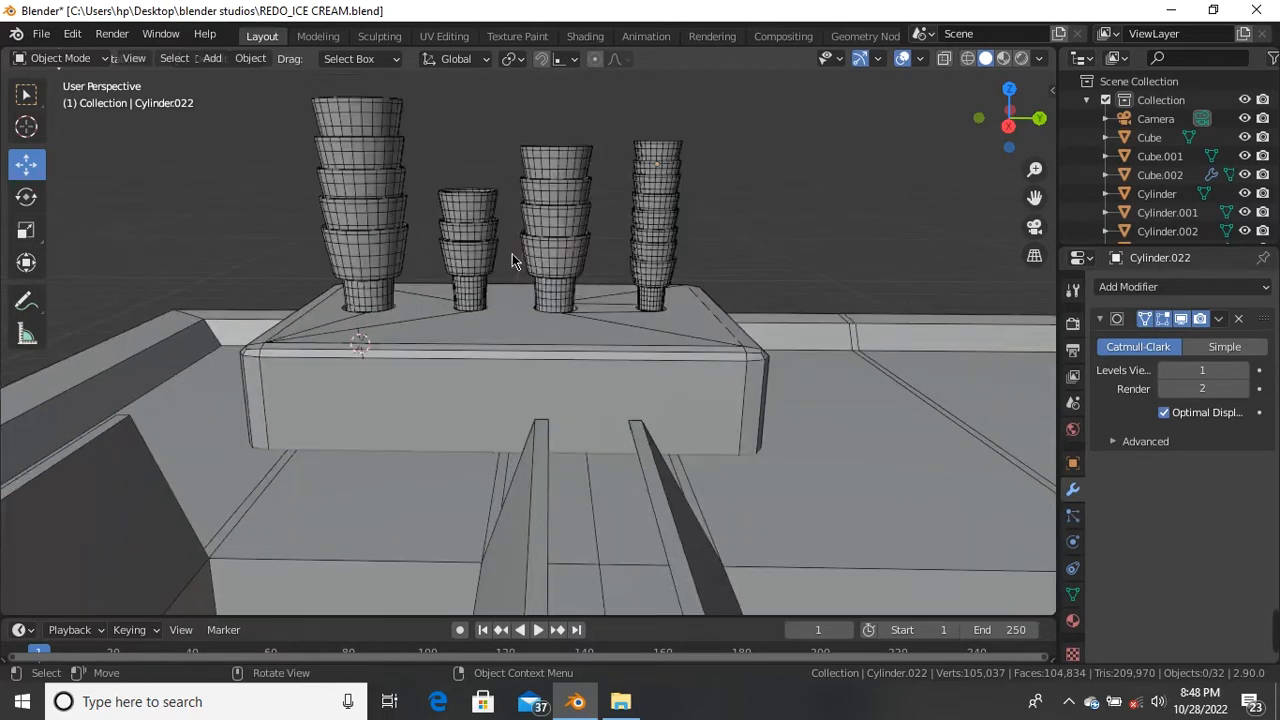
{"action": "scroll", "coordinate": [510, 257], "scroll_direction": "down", "scroll_amount": 3}
{"action": "middle_click_drag", "start_coordinate": [465, 302], "coordinate": [630, 326]}
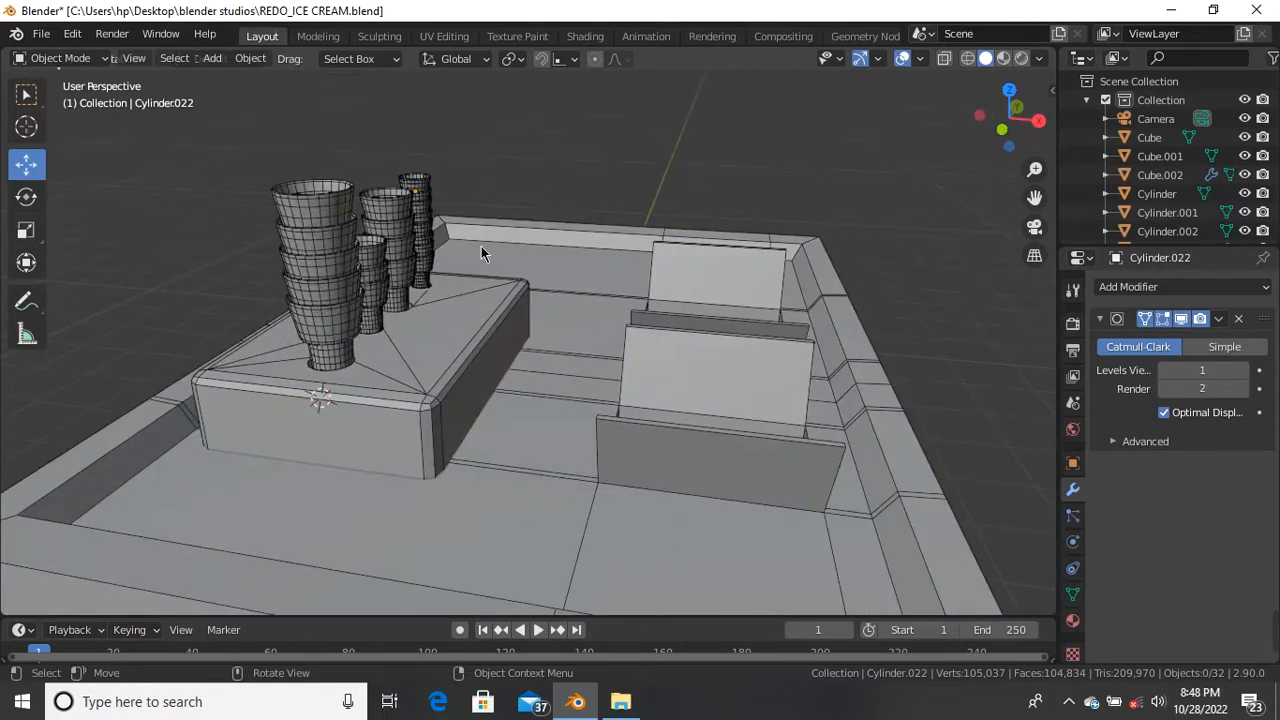
{"action": "scroll", "coordinate": [482, 246], "scroll_direction": "down", "scroll_amount": 4}
{"action": "middle_click_drag", "start_coordinate": [534, 272], "coordinate": [391, 349]}
{"action": "scroll", "coordinate": [437, 309], "scroll_direction": "down", "scroll_amount": 3}
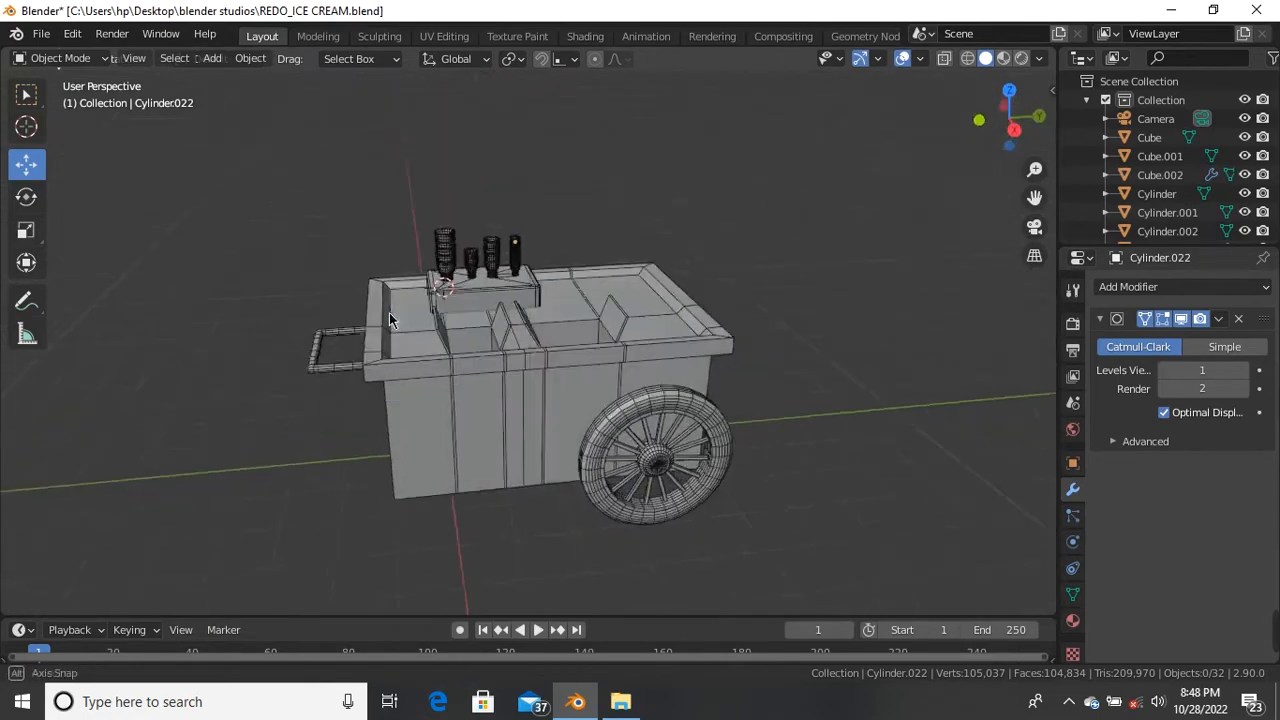
{"action": "scroll", "coordinate": [342, 366], "scroll_direction": "up", "scroll_amount": 4}
{"action": "scroll", "coordinate": [342, 367], "scroll_direction": "down", "scroll_amount": 3}
{"action": "middle_click_drag", "start_coordinate": [477, 322], "coordinate": [435, 350]}
{"action": "scroll", "coordinate": [425, 300], "scroll_direction": "up", "scroll_amount": 2}
{"action": "scroll", "coordinate": [425, 300], "scroll_direction": "down", "scroll_amount": 2}
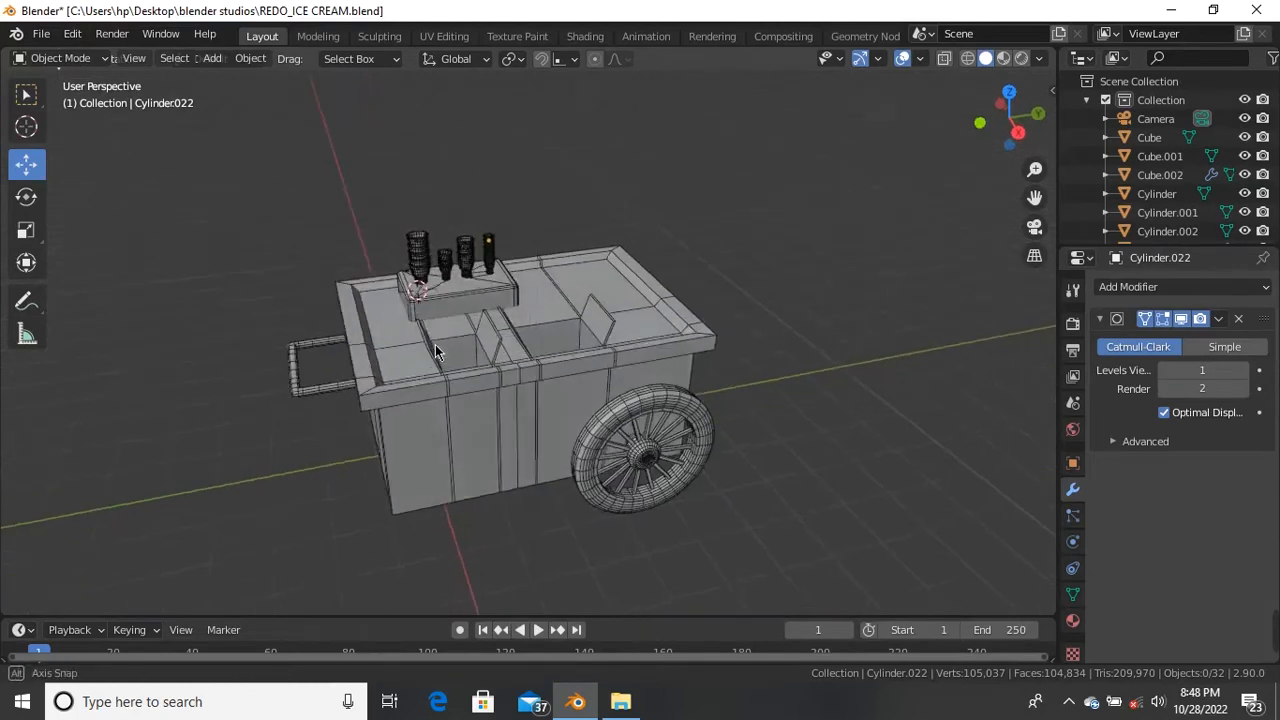
{"action": "scroll", "coordinate": [408, 318], "scroll_direction": "up", "scroll_amount": 2}
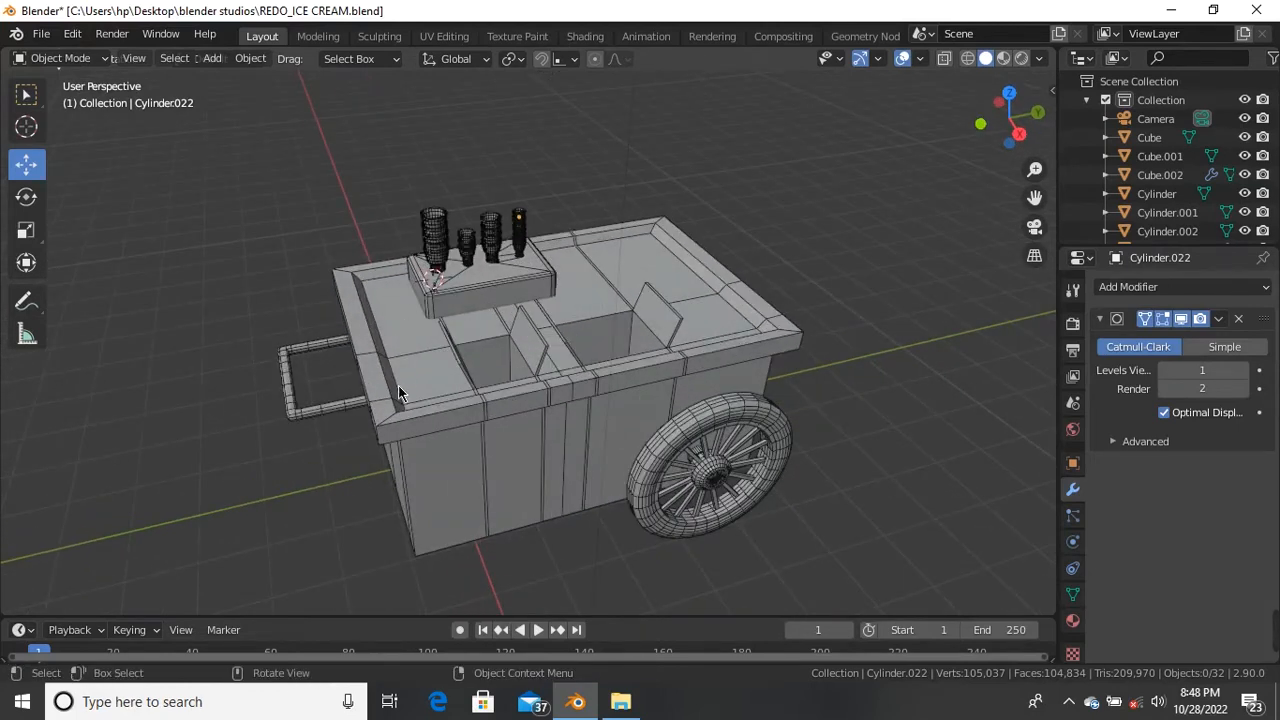
{"action": "scroll", "coordinate": [397, 363], "scroll_direction": "down", "scroll_amount": 4}
{"action": "scroll", "coordinate": [347, 369], "scroll_direction": "up", "scroll_amount": 5}
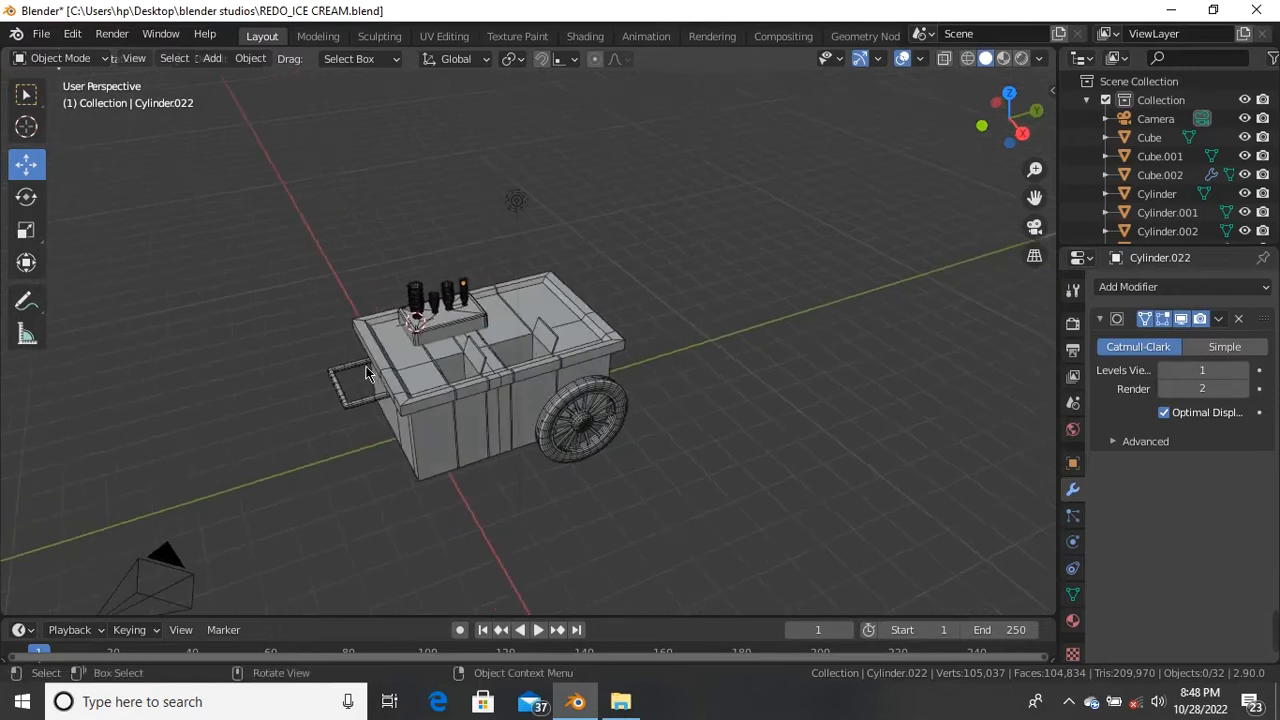
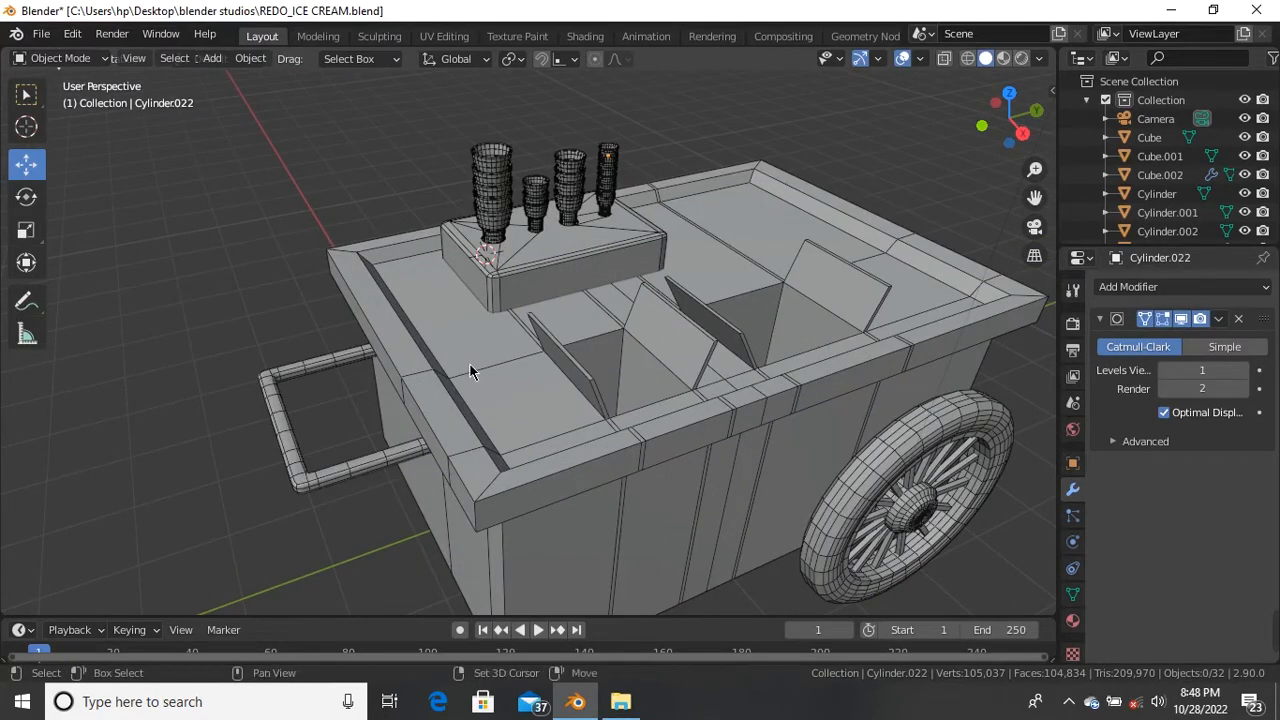
Step: Orbit and zoom to an angled close view of the cart top, then bring up the Shift+A Add menu
{"action": "middle_click_drag", "start_coordinate": [469, 362], "coordinate": [457, 449]}
{"action": "scroll", "coordinate": [451, 449], "scroll_direction": "up", "scroll_amount": 3}
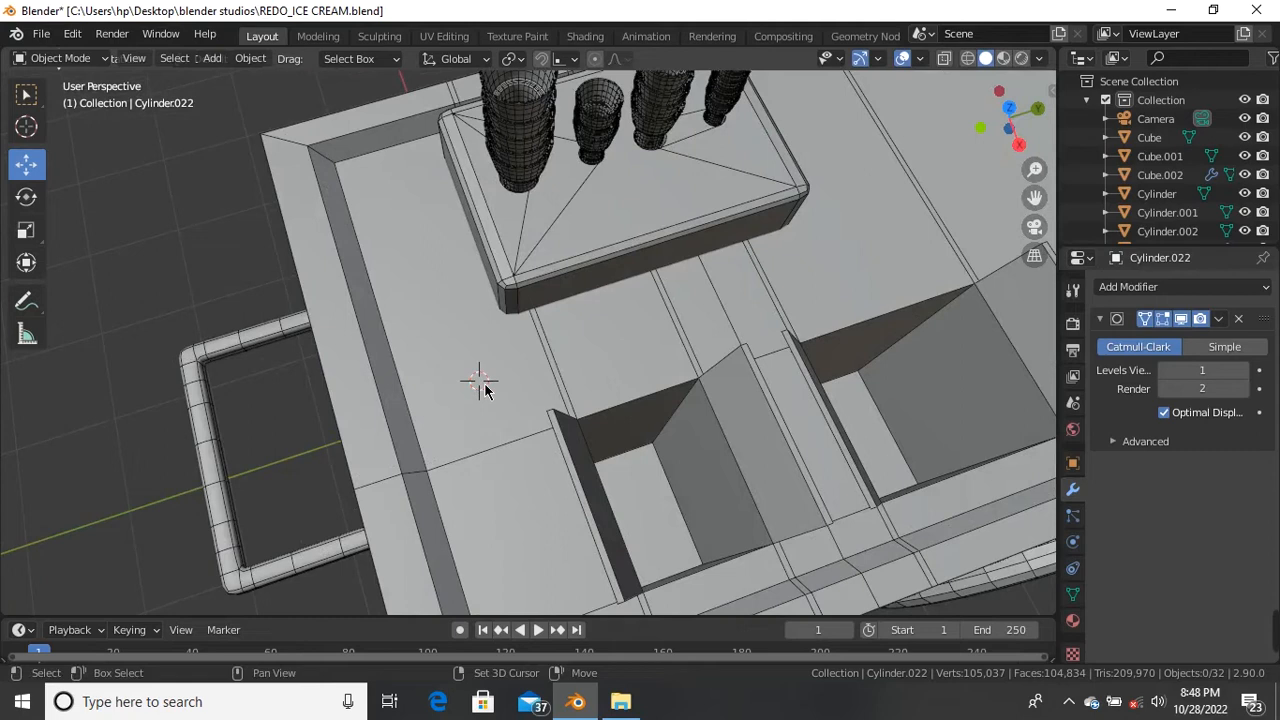
{"action": "scroll", "coordinate": [487, 390], "scroll_direction": "down", "scroll_amount": 3}
{"action": "middle_click_drag", "start_coordinate": [492, 438], "coordinate": [462, 372]}
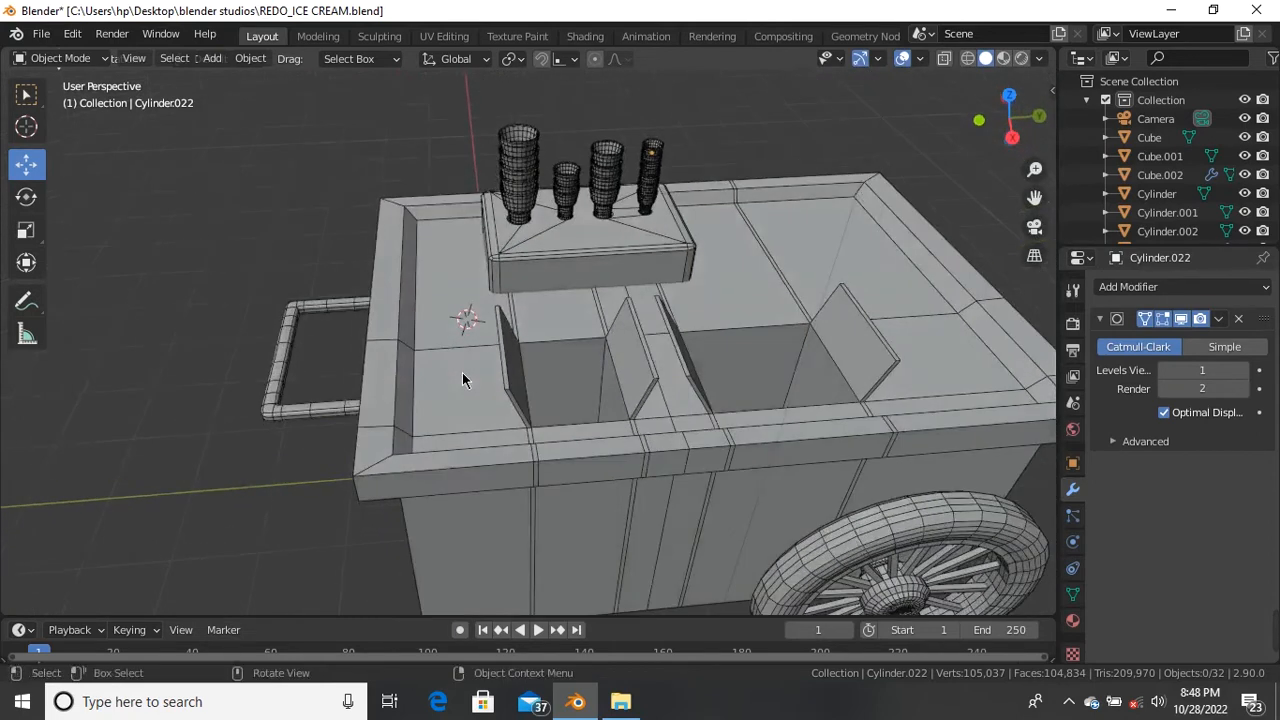
{"action": "scroll", "coordinate": [461, 370], "scroll_direction": "up", "scroll_amount": 3}
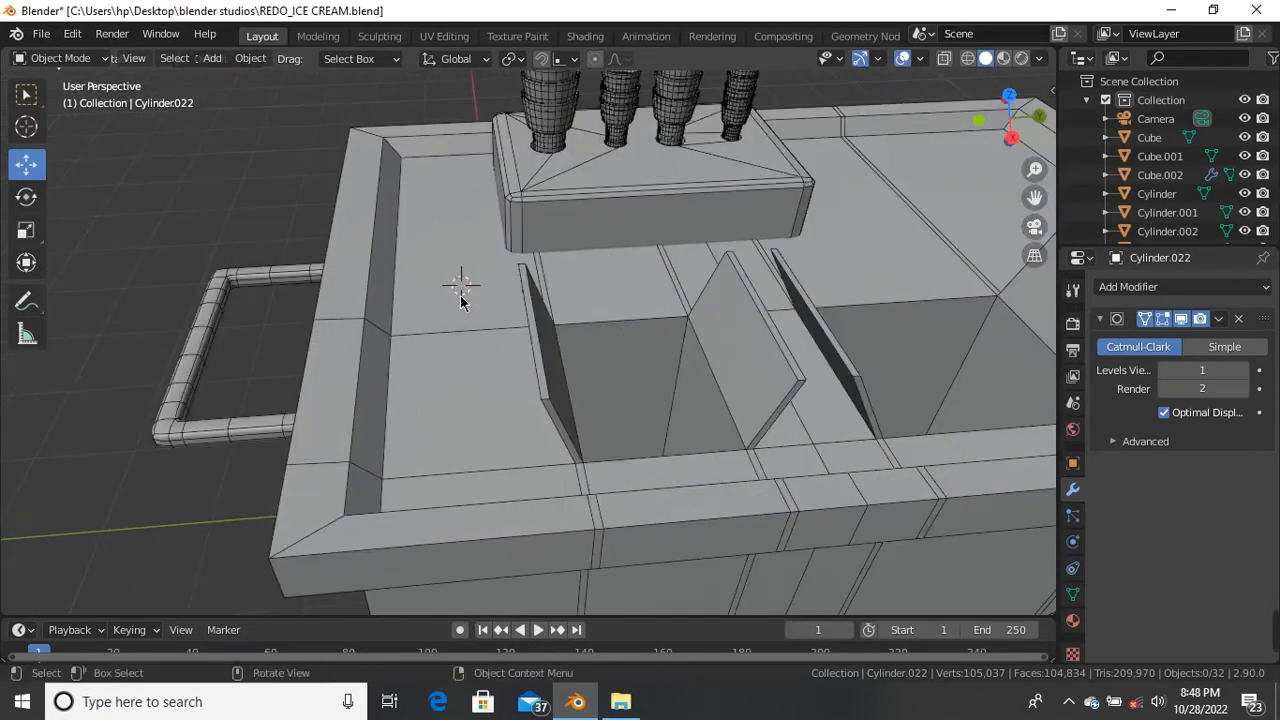
{"action": "key", "text": "shift+a"}
{"action": "mouse_move", "coordinate": [460, 296]}
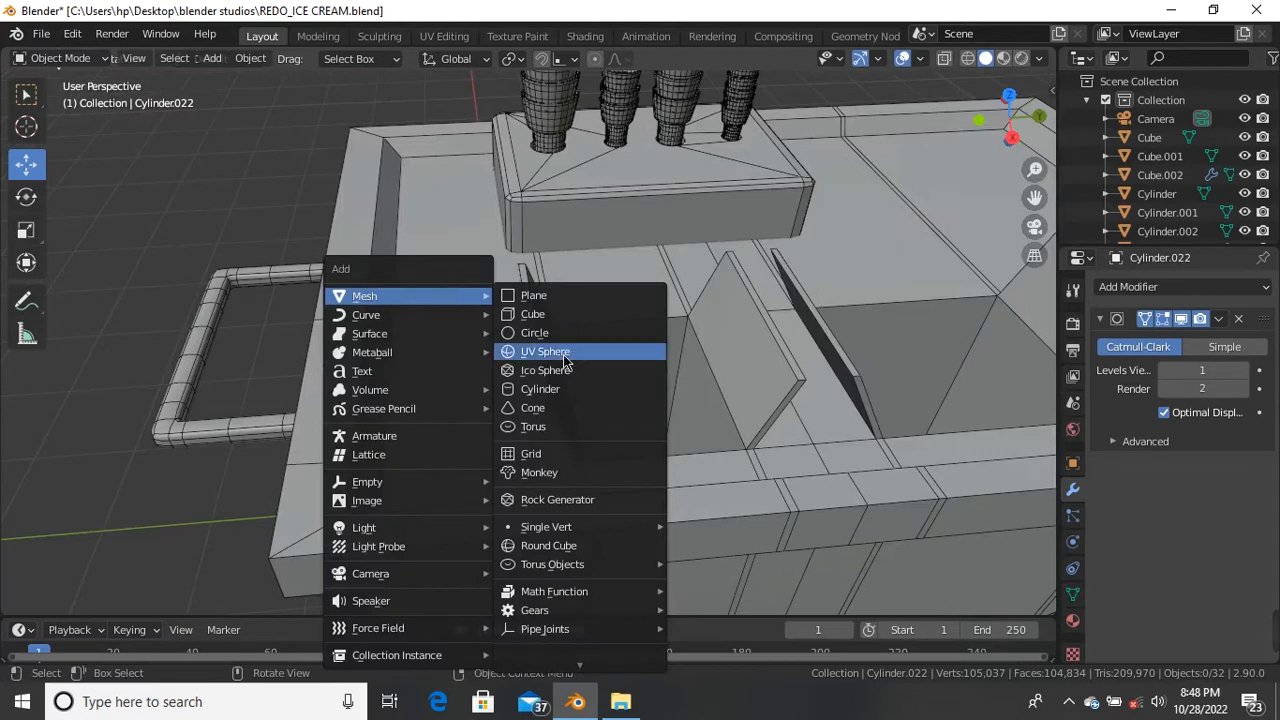
Step: Add a cylinder and scale it down to 0.085
{"action": "left_click", "coordinate": [540, 389]}
{"action": "scroll", "coordinate": [470, 346], "scroll_direction": "down", "scroll_amount": 3}
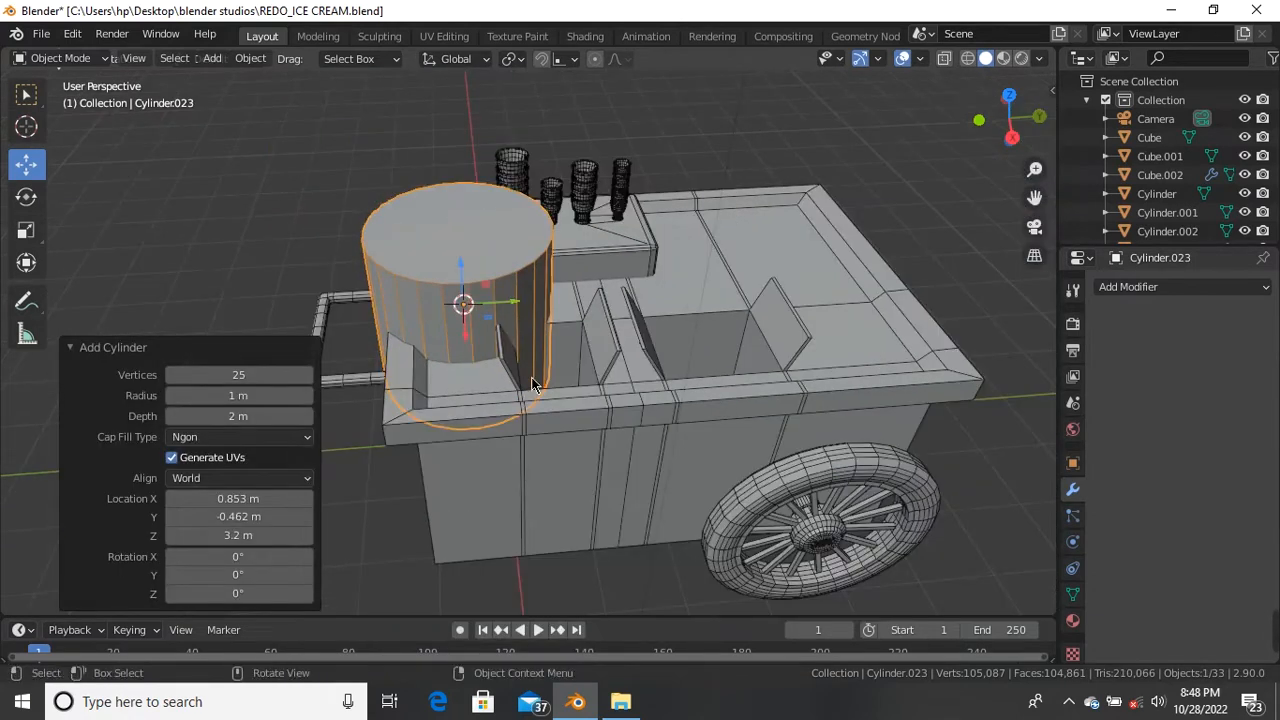
{"action": "key", "text": "s"}
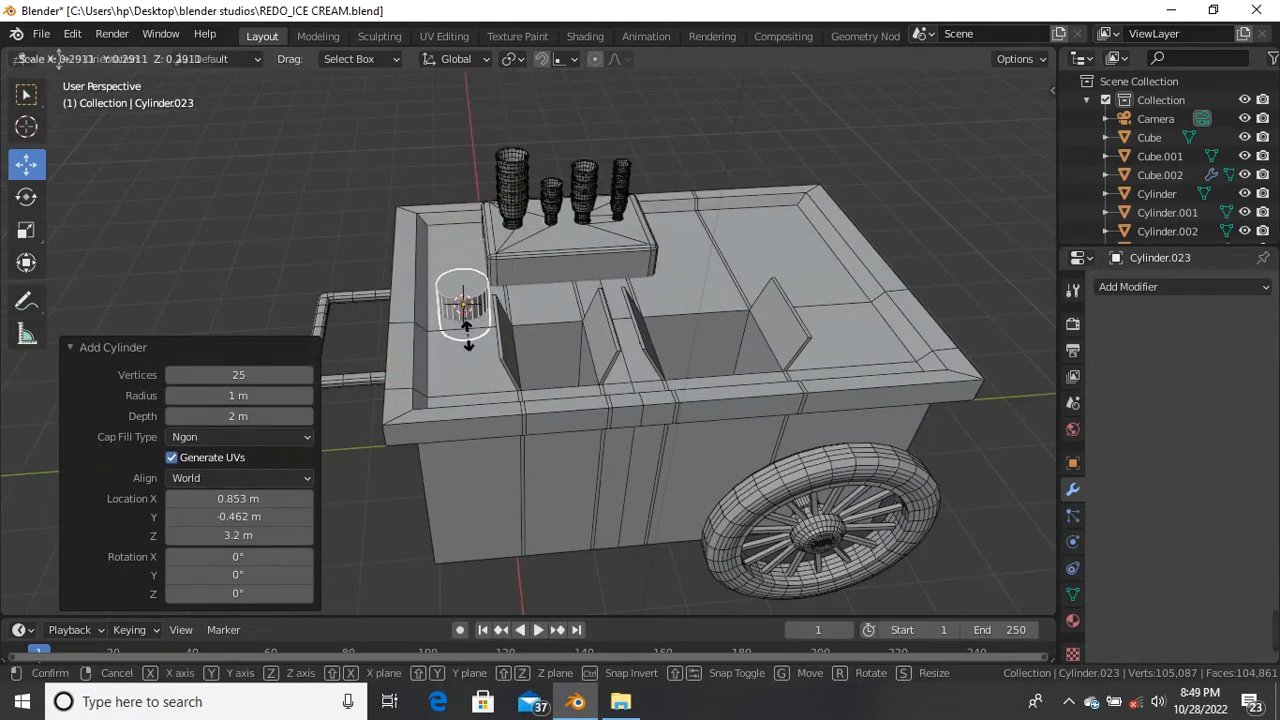
{"action": "left_click", "coordinate": [463, 307]}
{"action": "scroll", "coordinate": [457, 297], "scroll_direction": "up", "scroll_amount": 3}
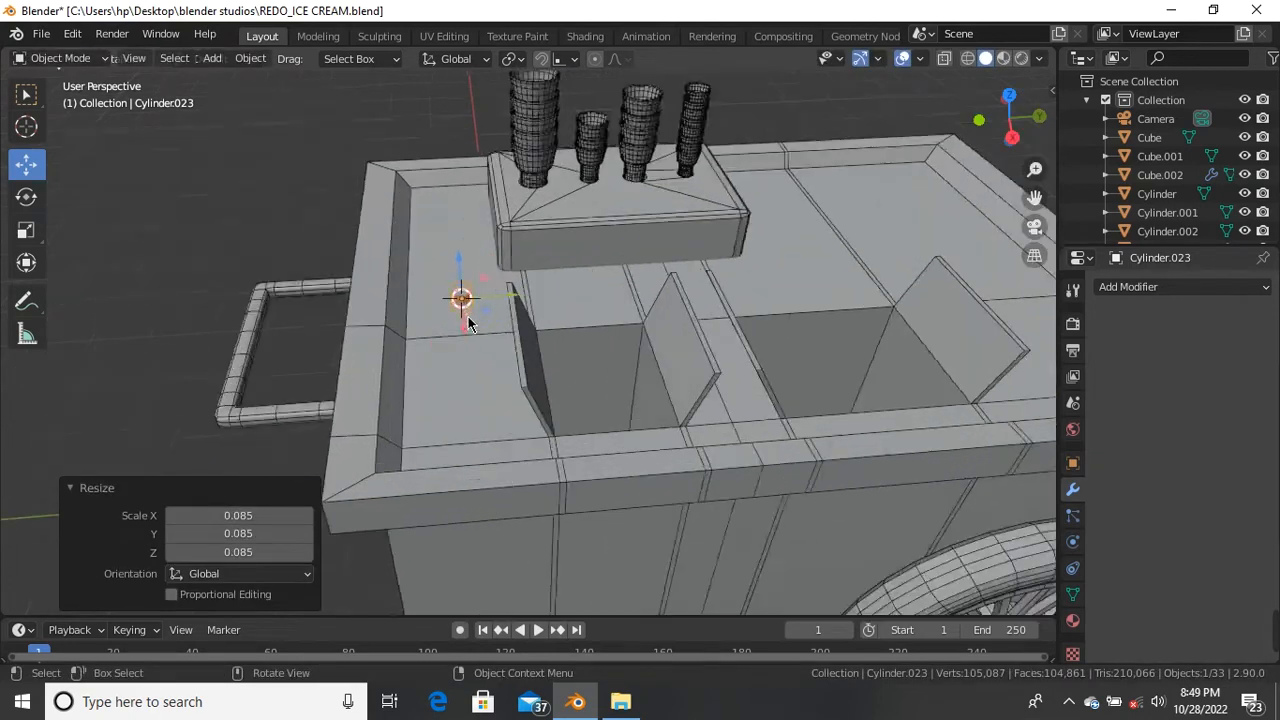
Step: In Right Orthographic view, stretch the thin cylinder along Z to 37.059 into a tall pole
{"action": "key", "text": "KP_1"}
{"action": "key", "text": "KP_3"}
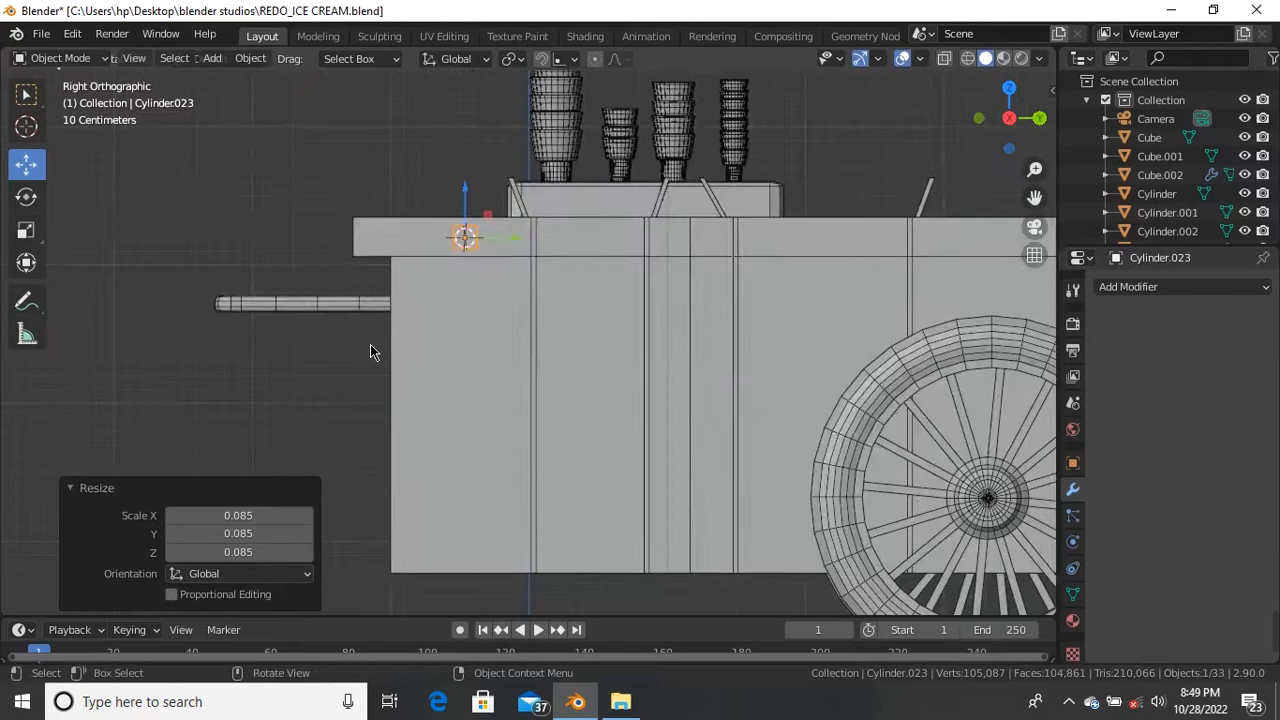
{"action": "scroll", "coordinate": [370, 351], "scroll_direction": "down", "scroll_amount": 2}
{"action": "scroll", "coordinate": [406, 313], "scroll_direction": "up", "scroll_amount": 1}
{"action": "scroll", "coordinate": [306, 312], "scroll_direction": "up", "scroll_amount": 2}
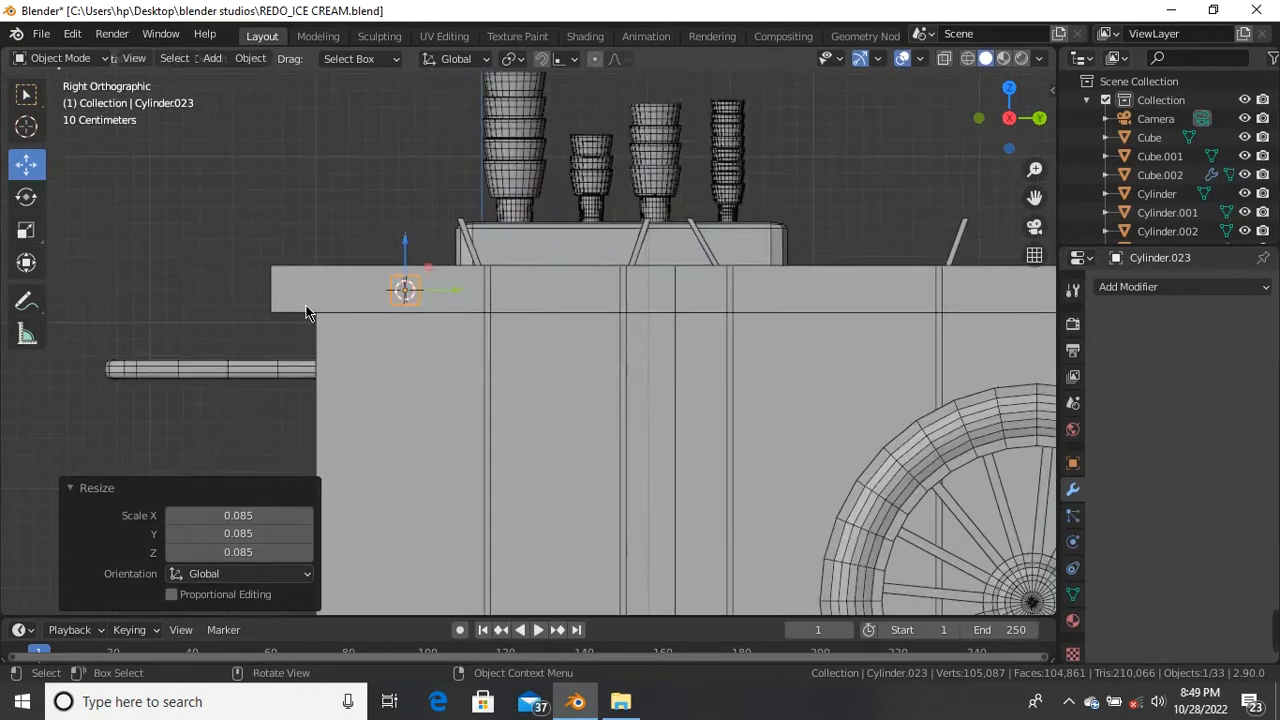
{"action": "scroll", "coordinate": [416, 323], "scroll_direction": "down", "scroll_amount": 4}
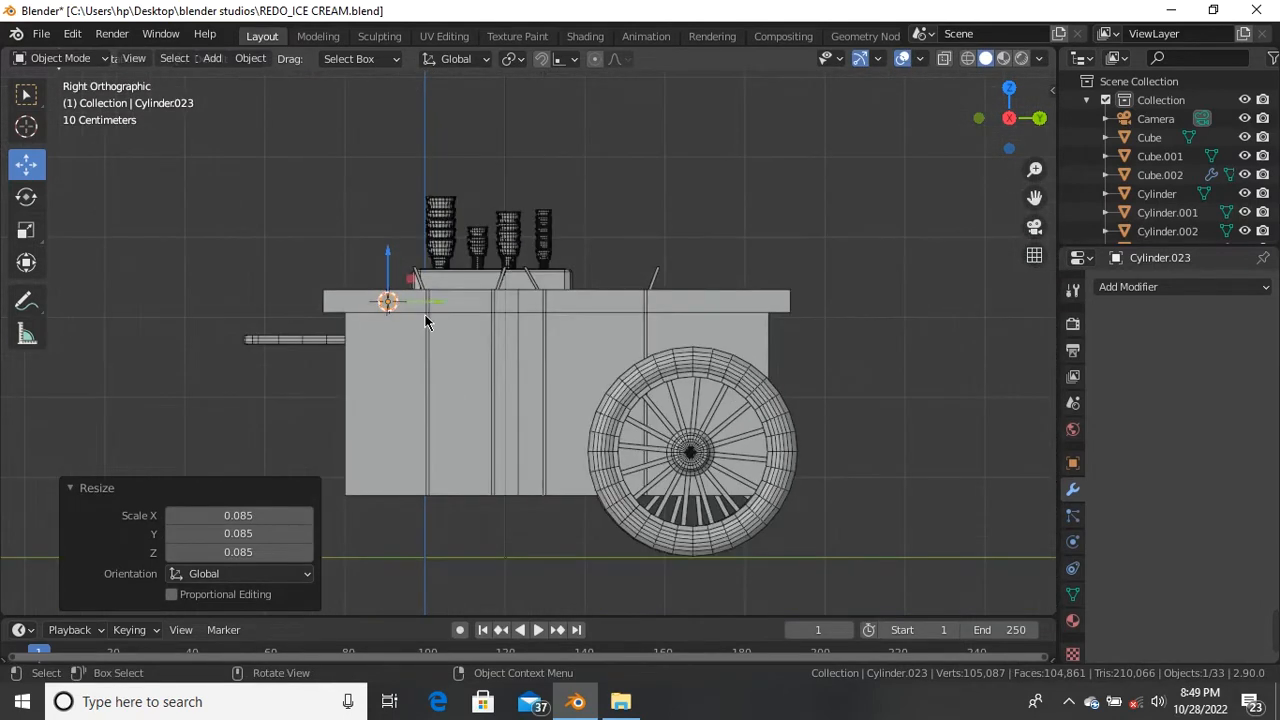
{"action": "scroll", "coordinate": [425, 321], "scroll_direction": "down", "scroll_amount": 3}
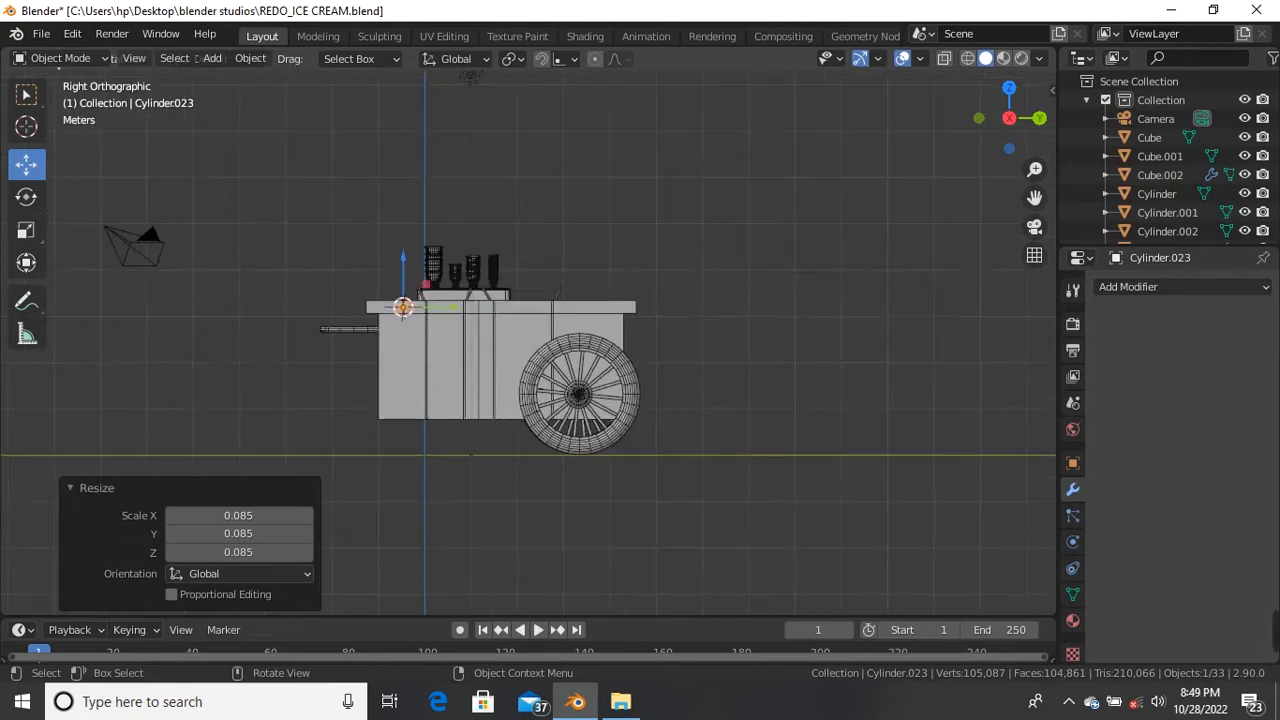
{"action": "key", "text": "s"}
{"action": "key", "text": "z"}
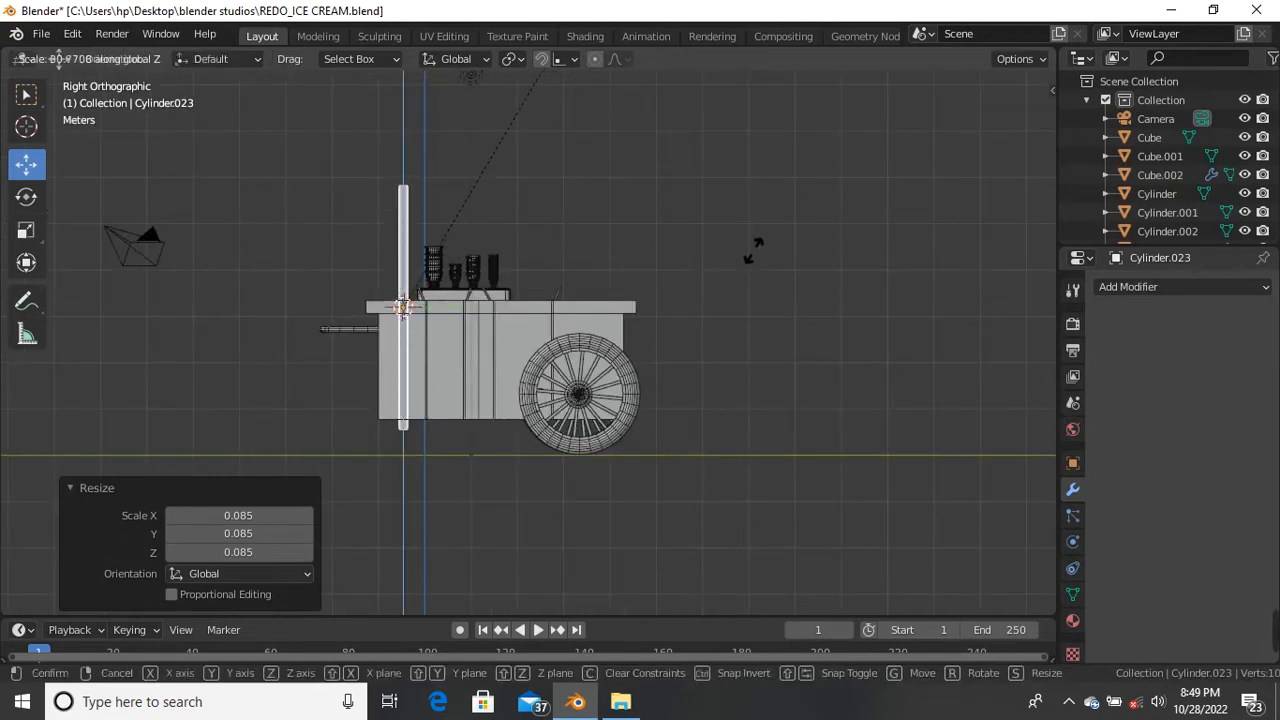
{"action": "left_click", "coordinate": [770, 98]}
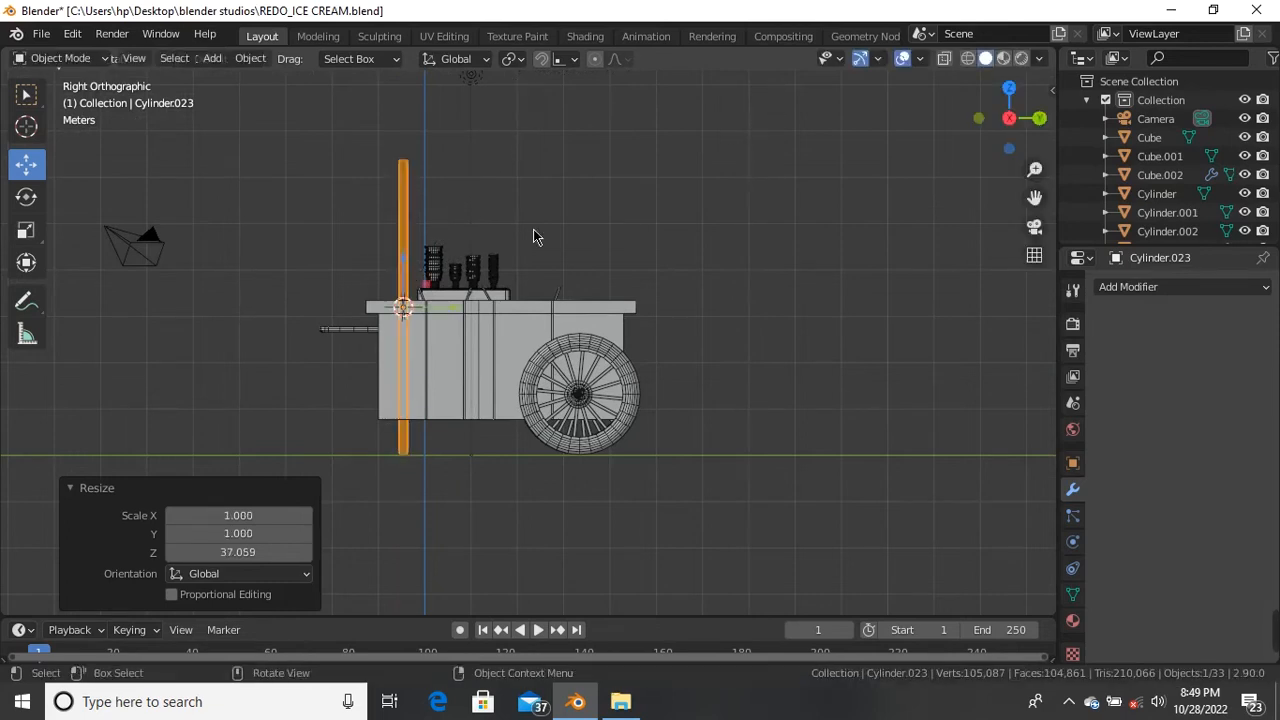
{"action": "scroll", "coordinate": [551, 229], "scroll_direction": "down", "scroll_amount": 2}
{"action": "scroll", "coordinate": [480, 226], "scroll_direction": "up", "scroll_amount": 3}
{"action": "scroll", "coordinate": [434, 341], "scroll_direction": "up", "scroll_amount": 2}
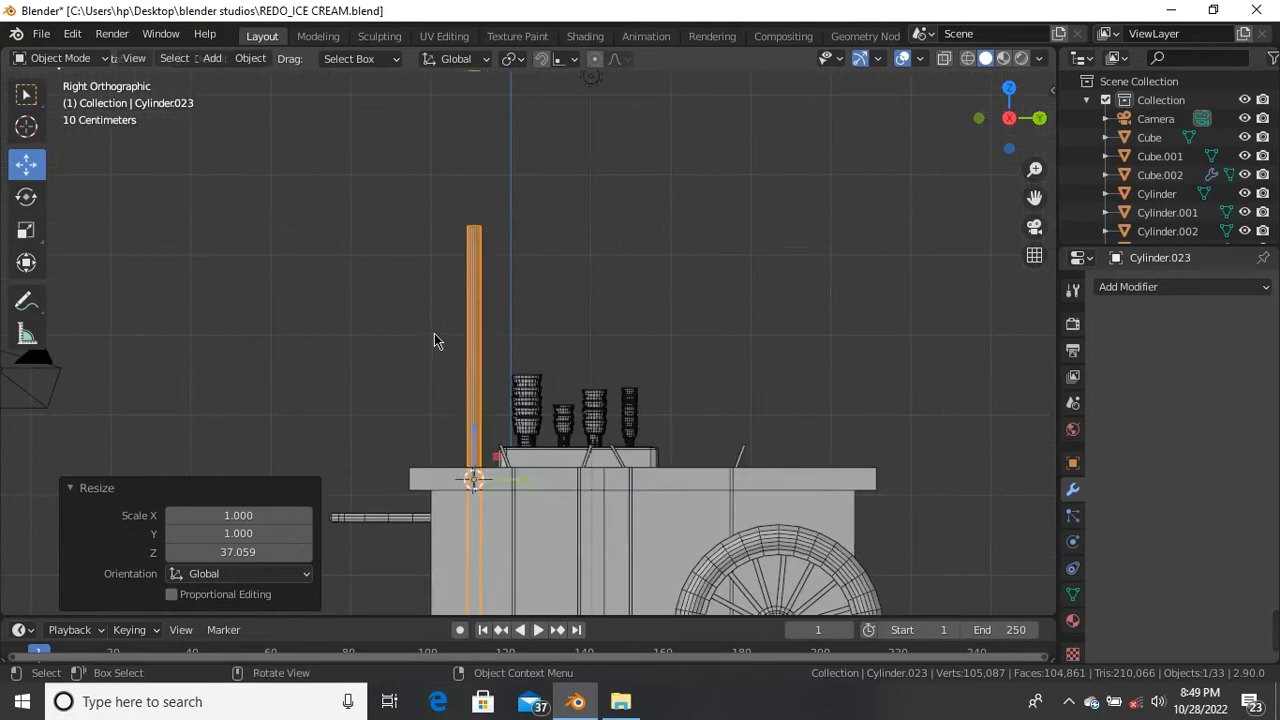
Step: In Edit Mode with vertex select, box-select the pole's top vertices and undo a first move
{"action": "key", "text": "Tab"}
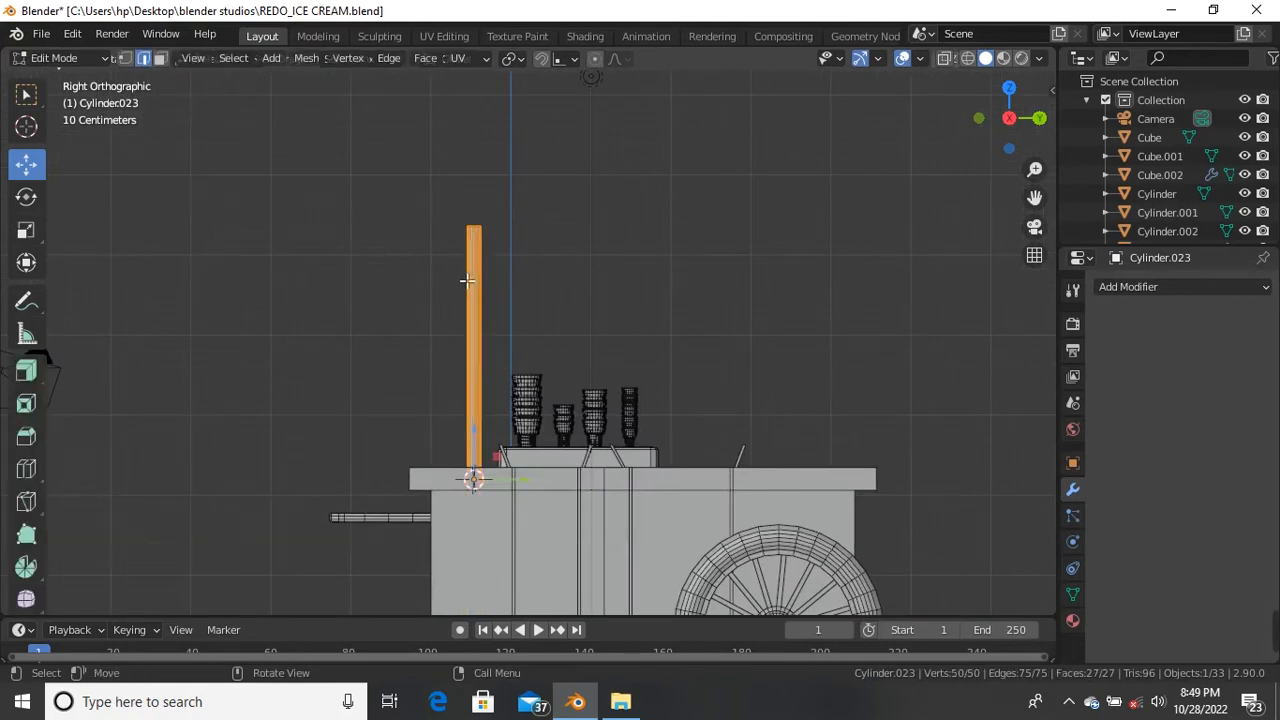
{"action": "key", "text": "1"}
{"action": "scroll", "coordinate": [439, 275], "scroll_direction": "down", "scroll_amount": 4}
{"action": "left_click_drag", "start_coordinate": [421, 247], "coordinate": [468, 204]}
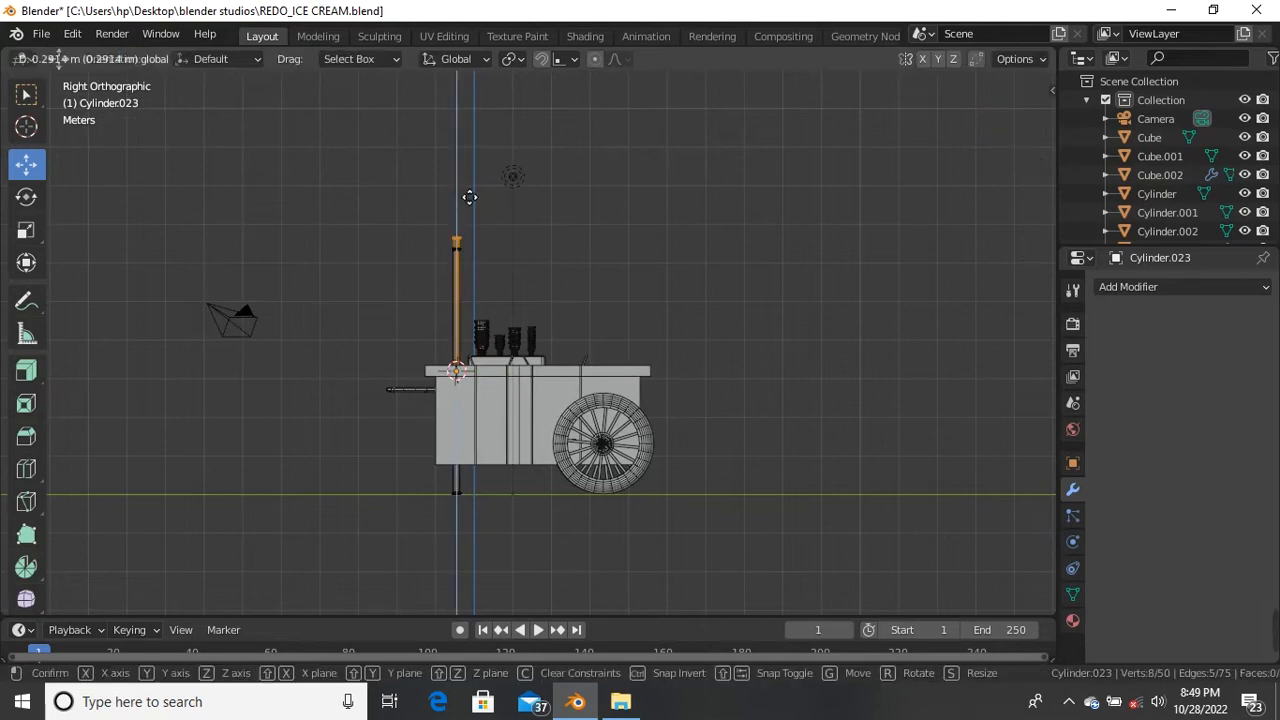
{"action": "left_click", "coordinate": [471, 160]}
{"action": "key", "text": "ctrl+z"}
Step: Reselect the pole-top vertices, raise them 3.6427 m along Z, and return to Object Mode
{"action": "scroll", "coordinate": [449, 194], "scroll_direction": "up", "scroll_amount": 4}
{"action": "left_click_drag", "start_coordinate": [387, 190], "coordinate": [556, 296]}
{"action": "scroll", "coordinate": [555, 294], "scroll_direction": "down", "scroll_amount": 4}
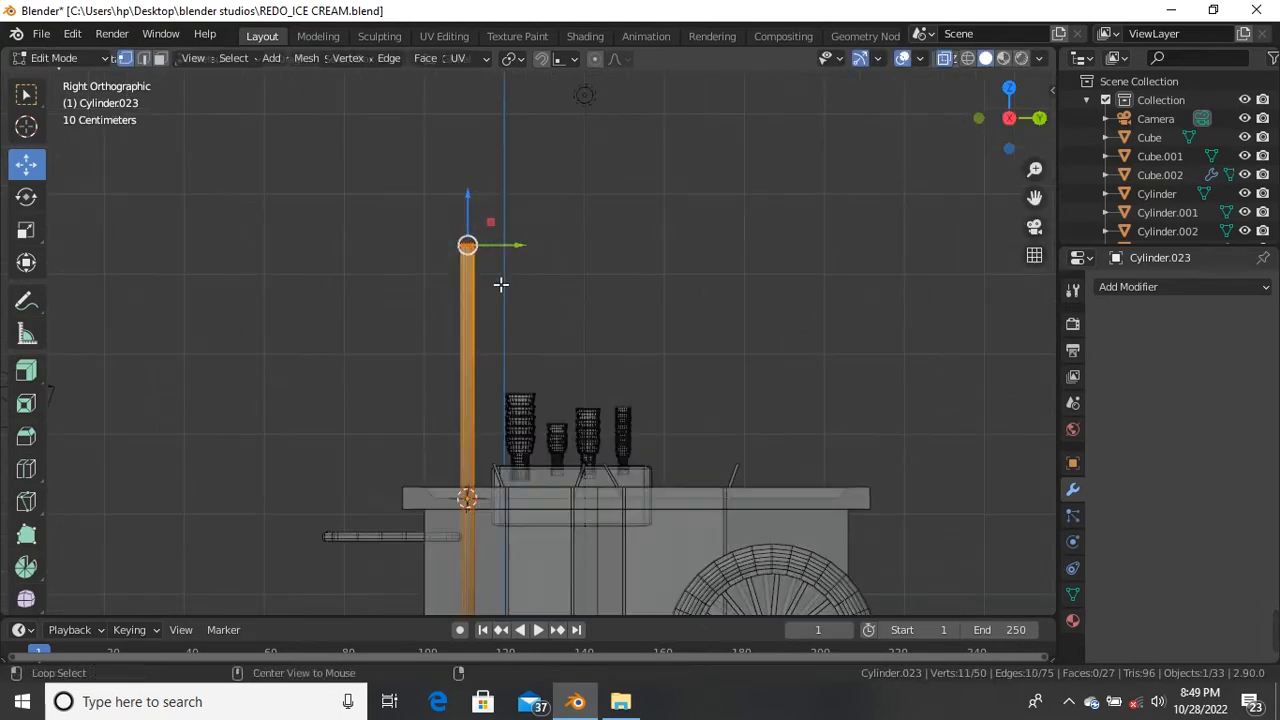
{"action": "left_click_drag", "start_coordinate": [366, 208], "coordinate": [524, 314]}
{"action": "key", "text": "g"}
{"action": "key", "text": "z"}
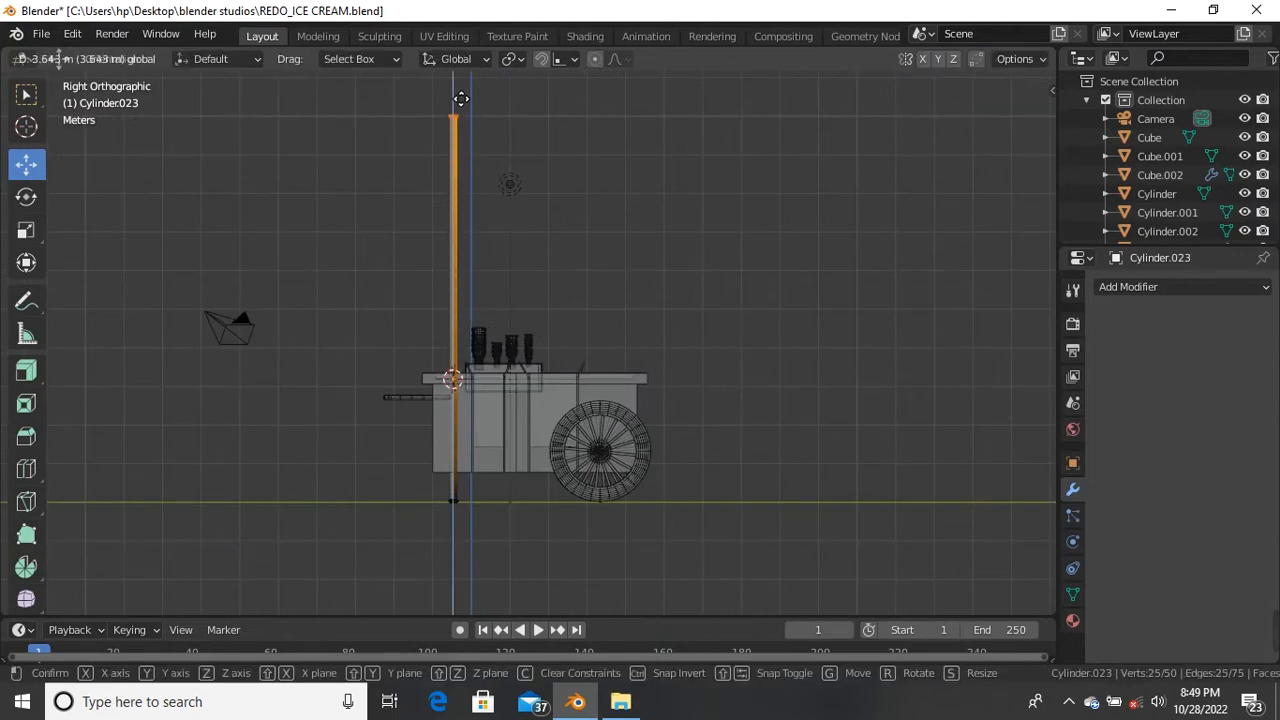
{"action": "left_click", "coordinate": [461, 98]}
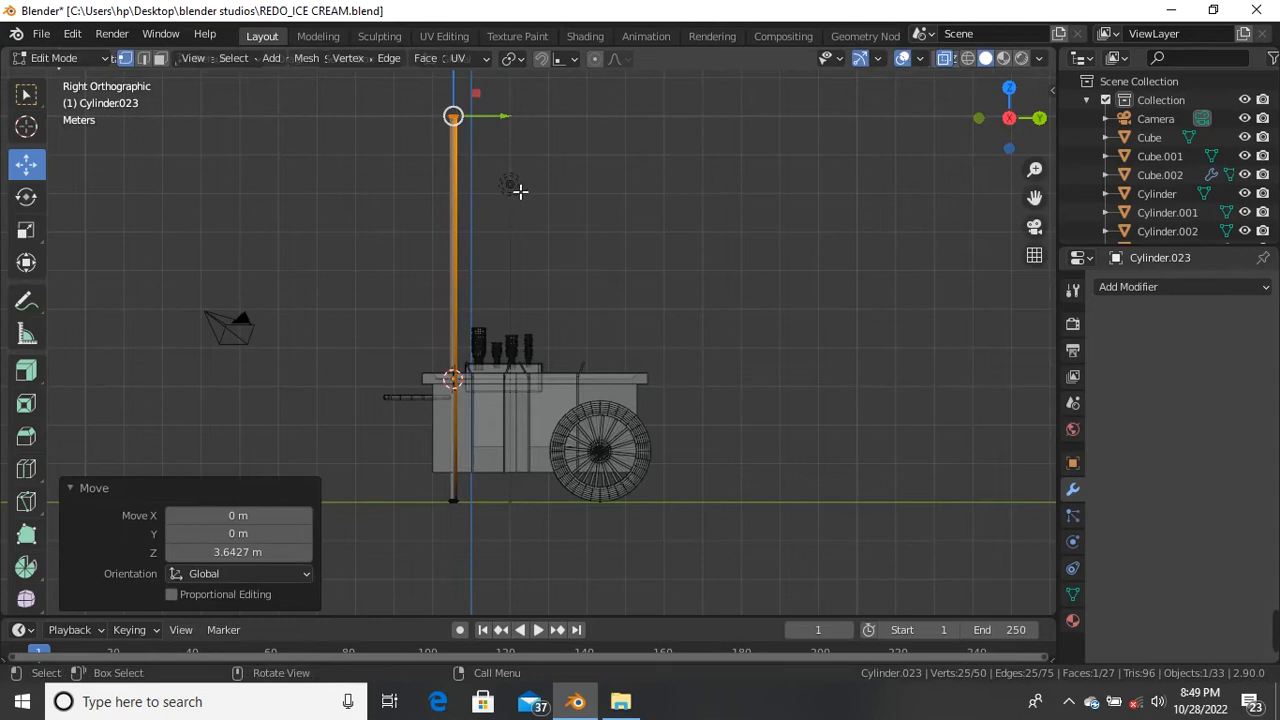
{"action": "scroll", "coordinate": [519, 191], "scroll_direction": "up", "scroll_amount": 5}
{"action": "mouse_move", "coordinate": [459, 242]}
{"action": "left_mouse_down"}
{"action": "mouse_move", "coordinate": [463, 226]}
{"action": "mouse_move", "coordinate": [457, 240]}
{"action": "left_mouse_up"}
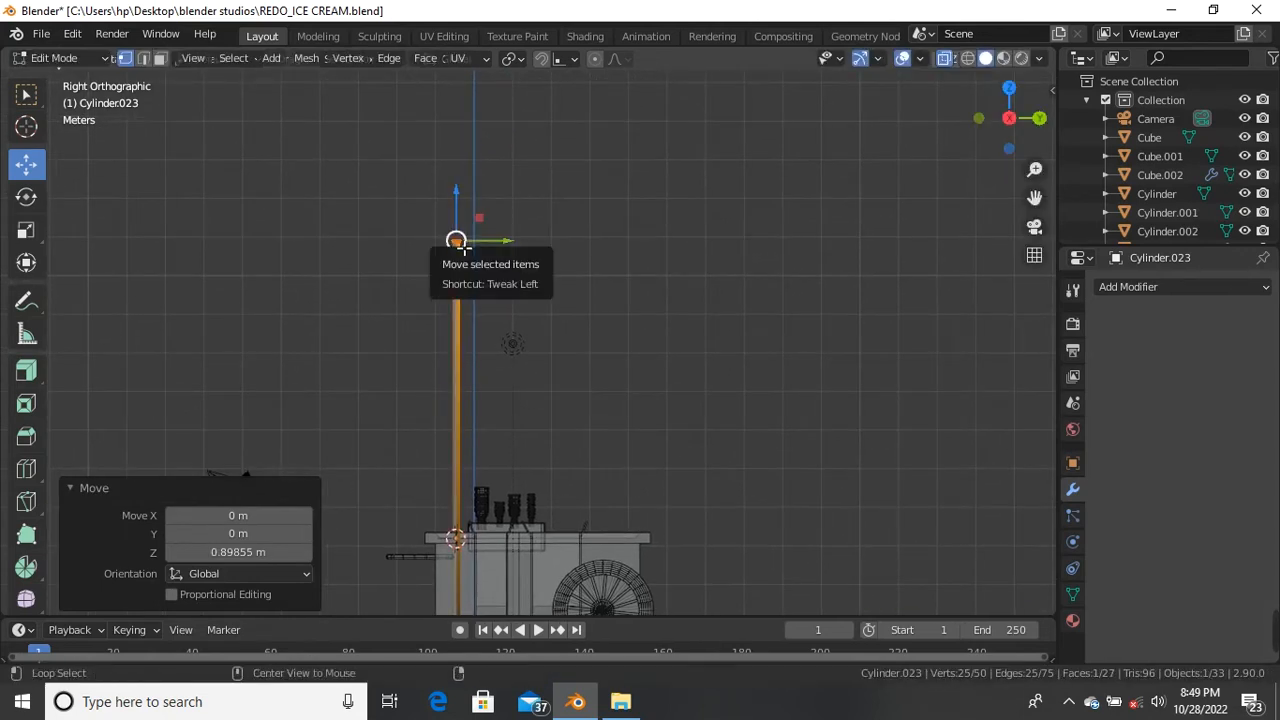
{"action": "scroll", "coordinate": [537, 300], "scroll_direction": "down", "scroll_amount": 3}
{"action": "key", "text": "Tab"}
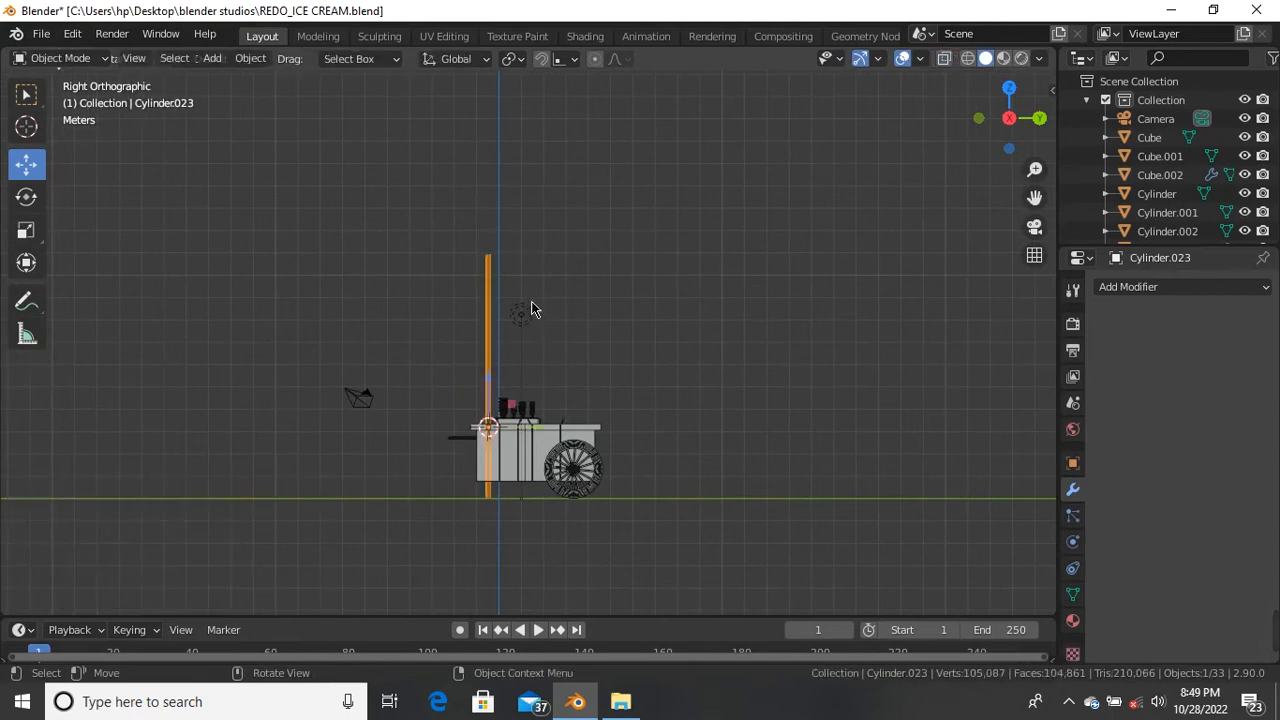
{"action": "scroll", "coordinate": [494, 277], "scroll_direction": "up", "scroll_amount": 3}
{"action": "middle_click_drag", "start_coordinate": [509, 334], "coordinate": [572, 428]}
{"action": "scroll", "coordinate": [466, 231], "scroll_direction": "up", "scroll_amount": 10}
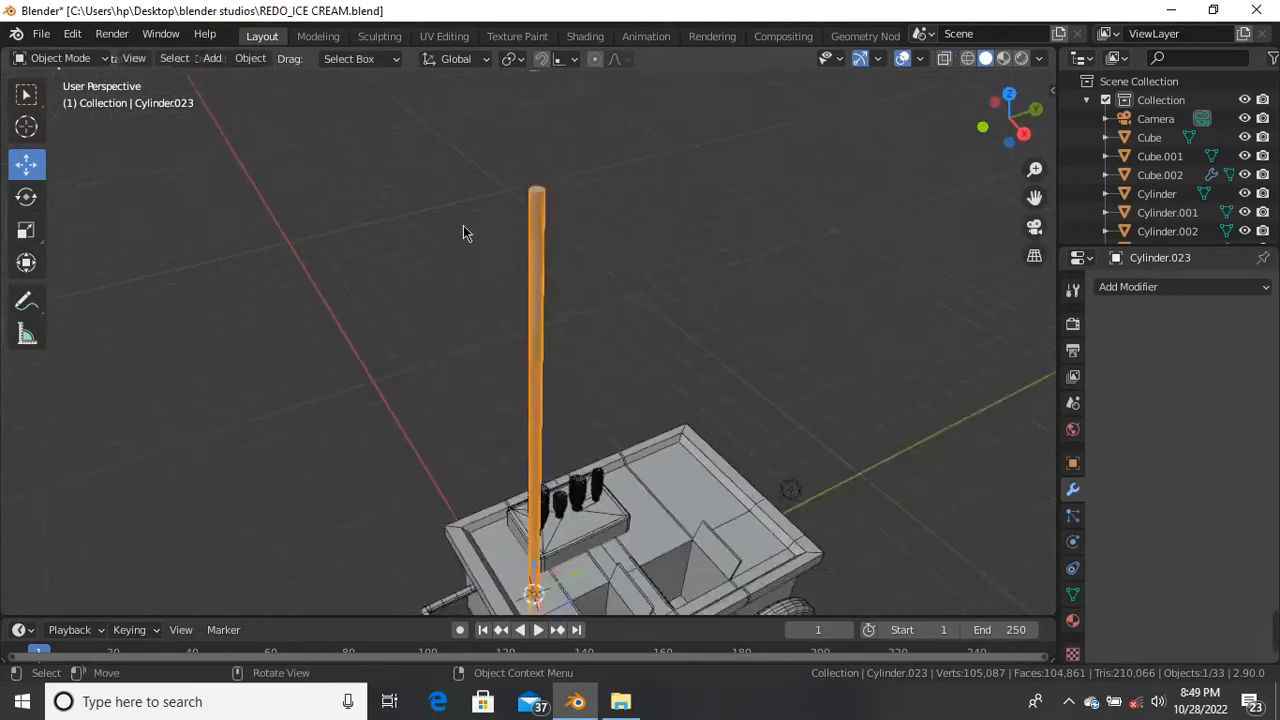
Step: In face select mode, inset the pole's top face and shrink the inner face
{"action": "scroll", "coordinate": [600, 200], "scroll_direction": "down", "scroll_amount": 4}
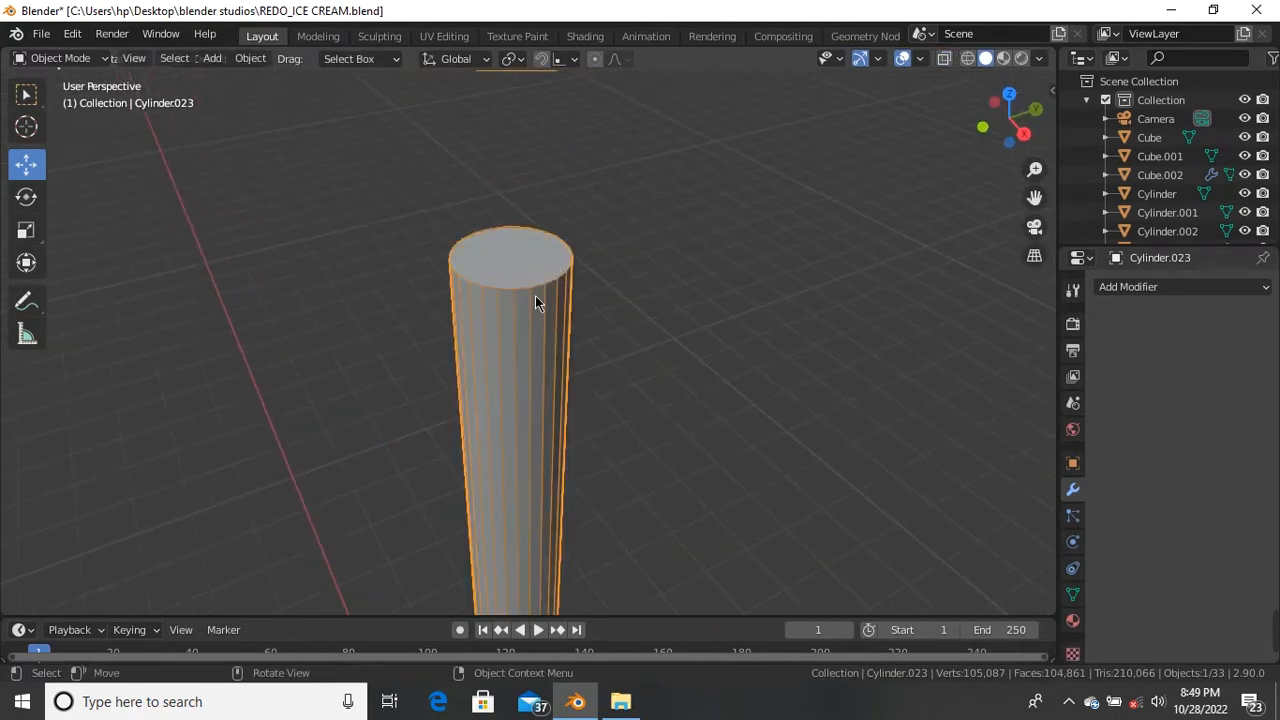
{"action": "key", "text": "Tab"}
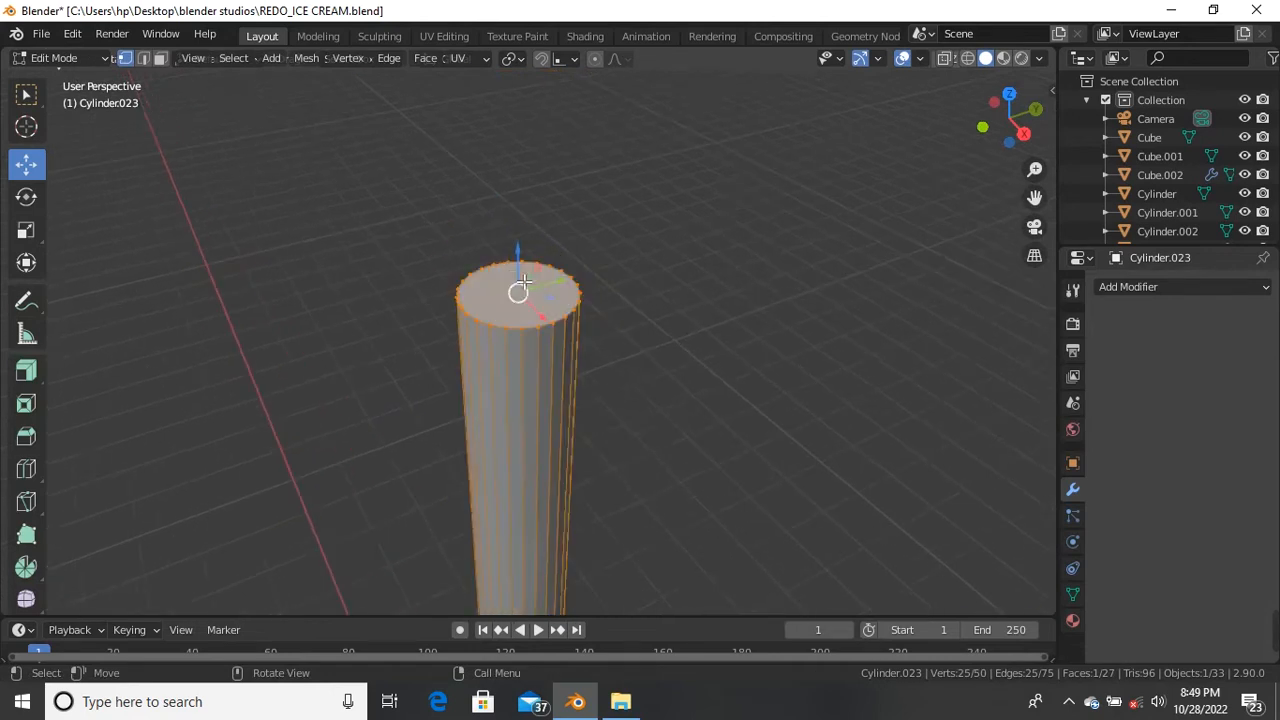
{"action": "scroll", "coordinate": [522, 284], "scroll_direction": "up", "scroll_amount": 5}
{"action": "left_click", "coordinate": [161, 59]}
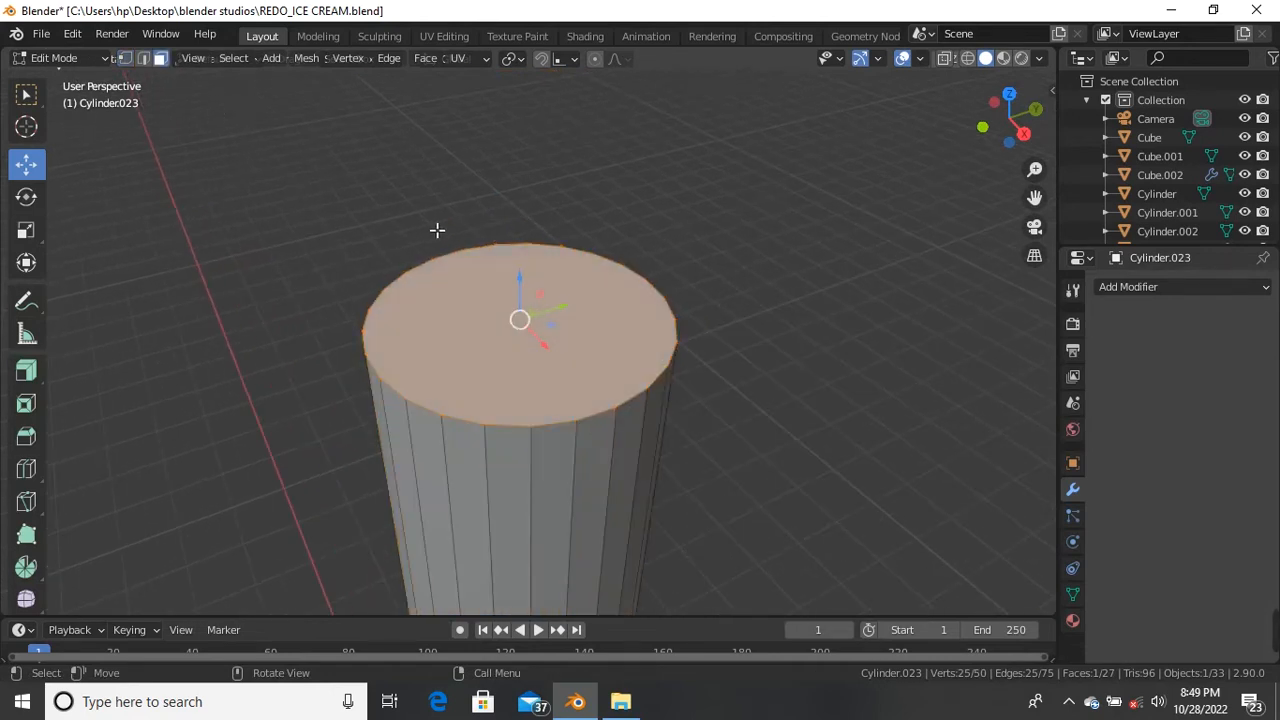
{"action": "key", "text": "i"}
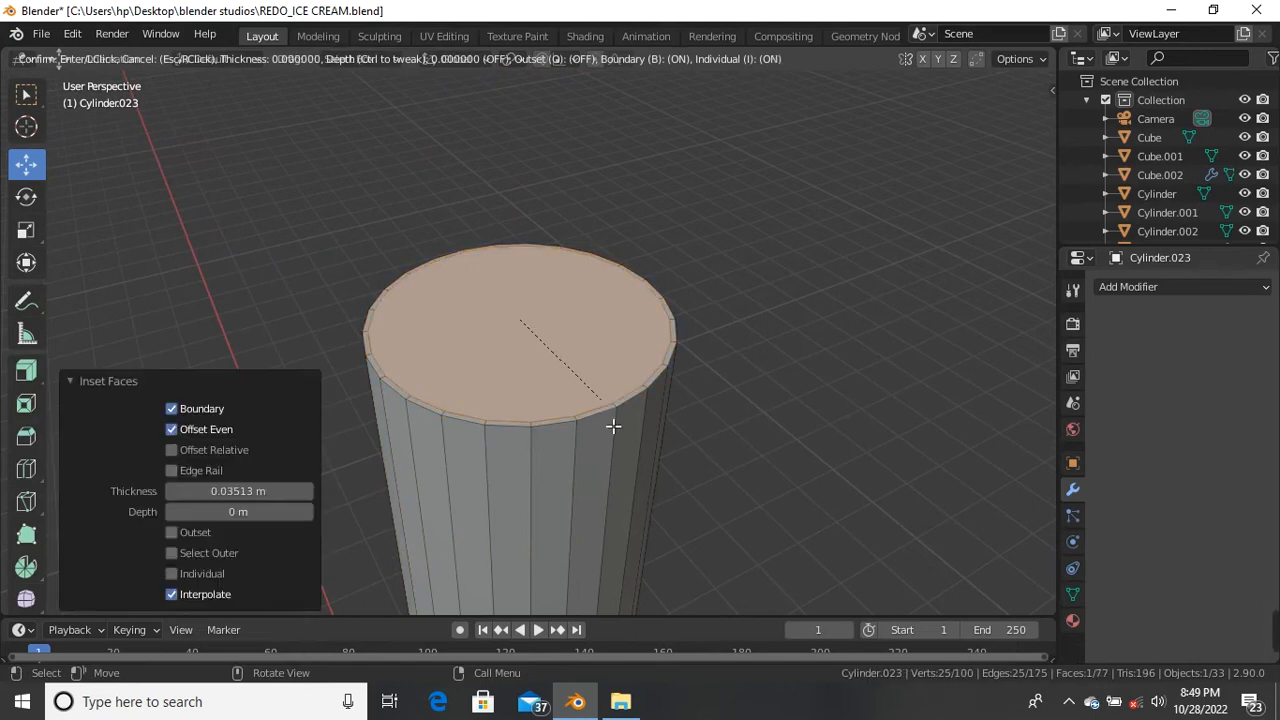
{"action": "left_click", "coordinate": [566, 397]}
{"action": "key", "text": "s"}
{"action": "left_click", "coordinate": [582, 435]}
Step: Add two more insets on the top, including a zero-thickness one, and scale the centre face to 0.596
{"action": "key", "text": "i"}
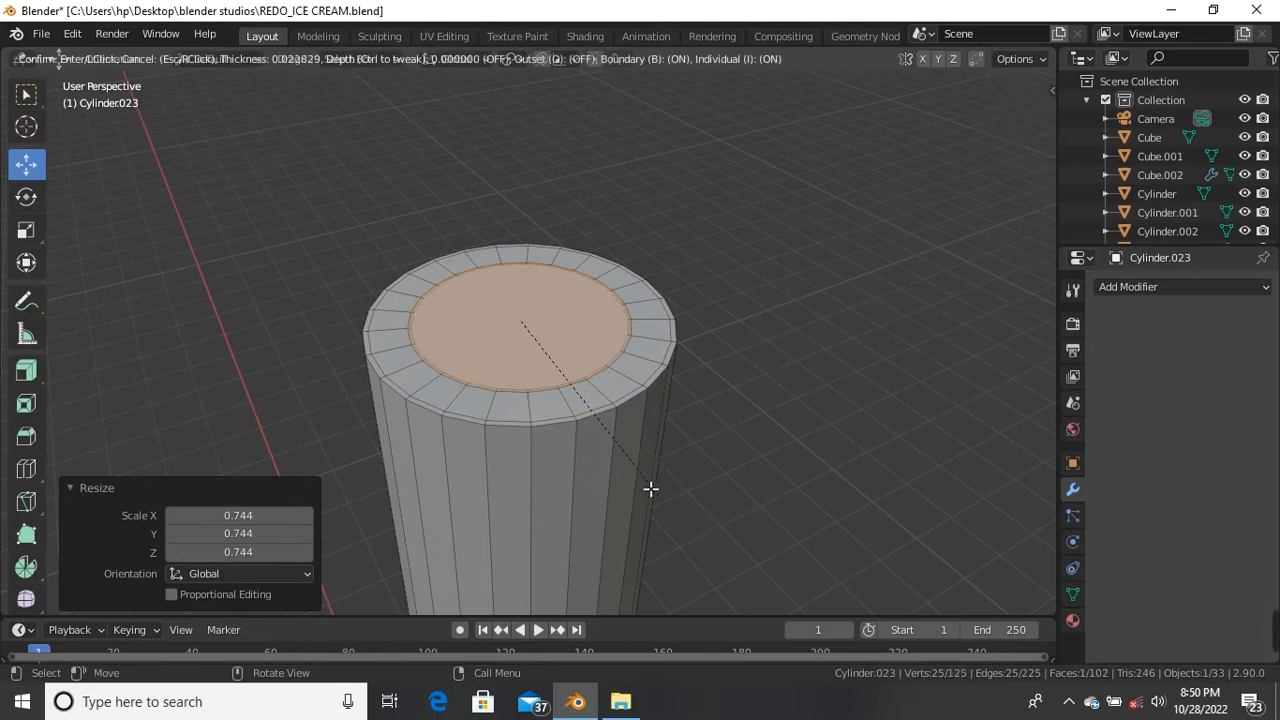
{"action": "left_click", "coordinate": [495, 284]}
{"action": "key", "text": "i"}
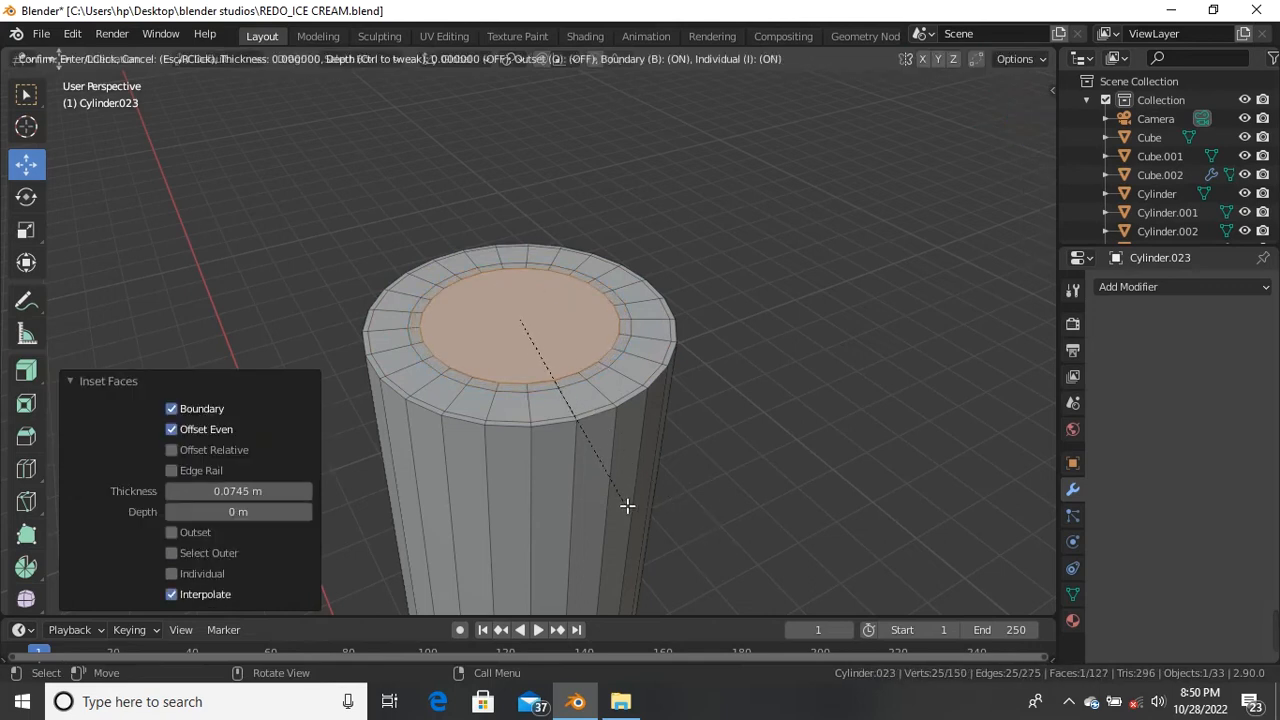
{"action": "left_click", "coordinate": [570, 424]}
{"action": "key", "text": "s"}
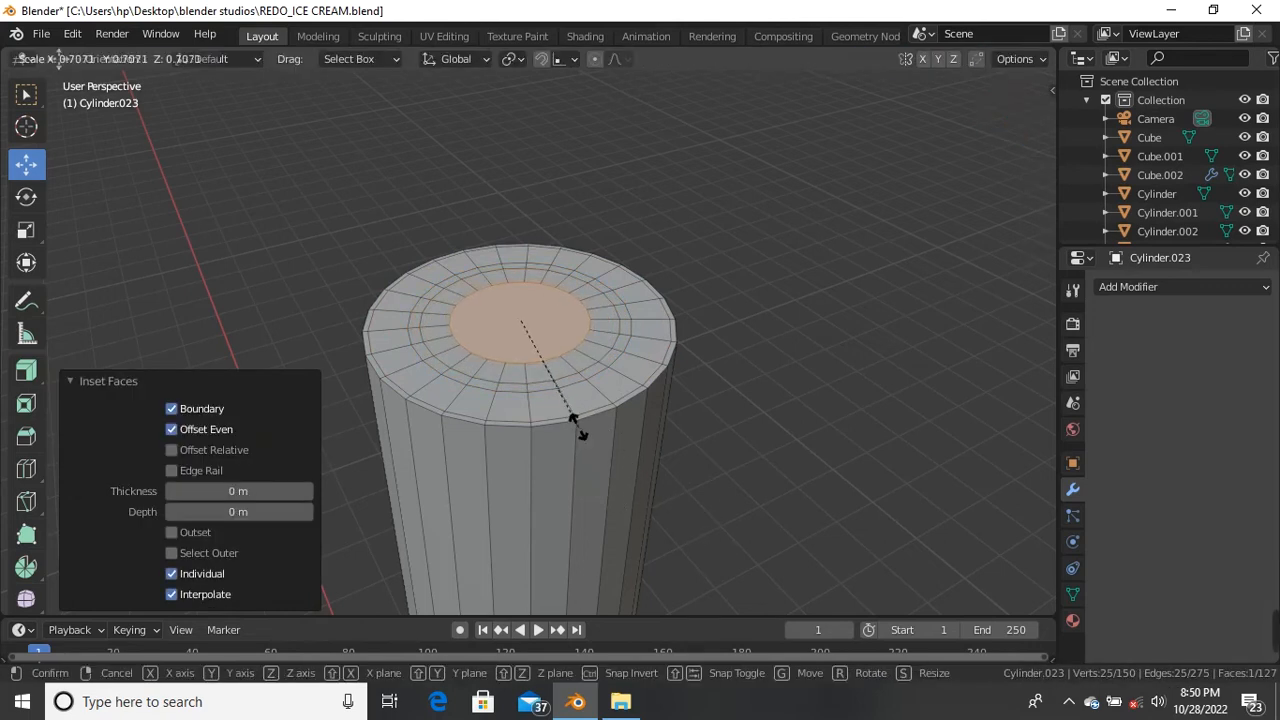
{"action": "left_click", "coordinate": [582, 430]}
{"action": "scroll", "coordinate": [530, 450], "scroll_direction": "down", "scroll_amount": 10}
{"action": "scroll", "coordinate": [554, 483], "scroll_direction": "up", "scroll_amount": 15}
{"action": "scroll", "coordinate": [520, 400], "scroll_direction": "down", "scroll_amount": 10}
{"action": "scroll", "coordinate": [586, 376], "scroll_direction": "up", "scroll_amount": 3}
{"action": "key", "text": "s"}
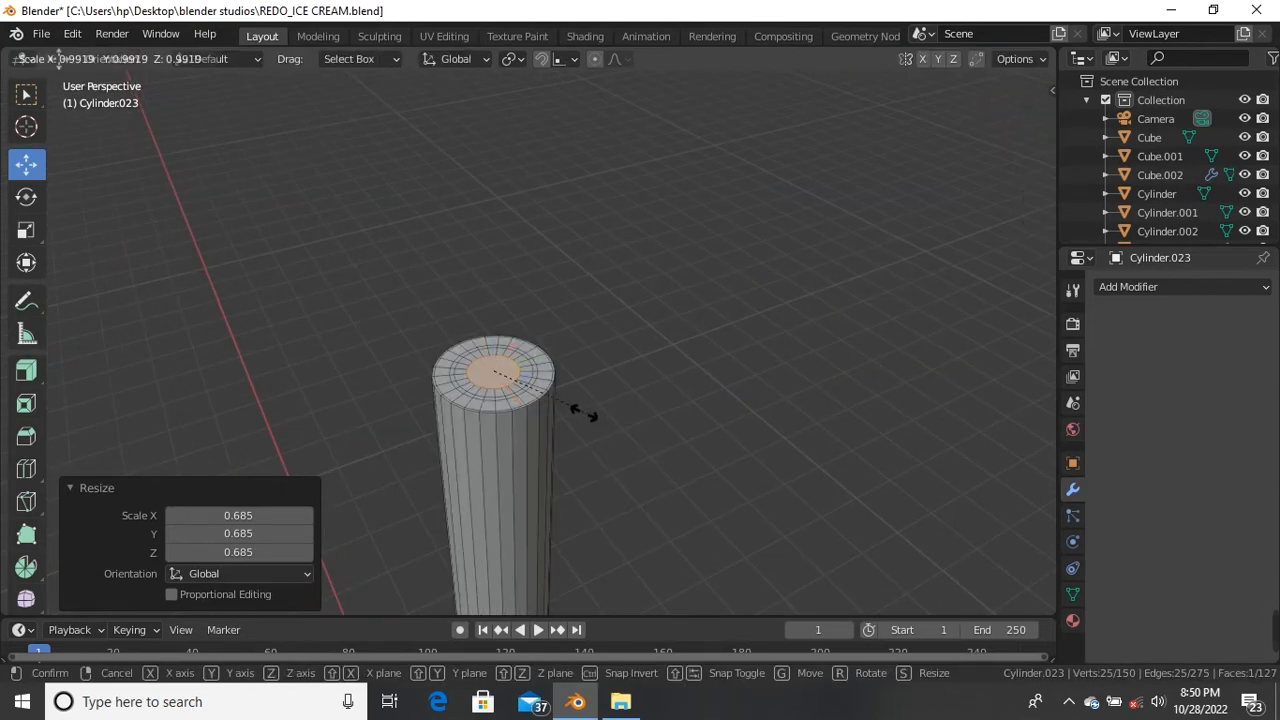
{"action": "left_click", "coordinate": [552, 412]}
{"action": "scroll", "coordinate": [560, 420], "scroll_direction": "down", "scroll_amount": 5}
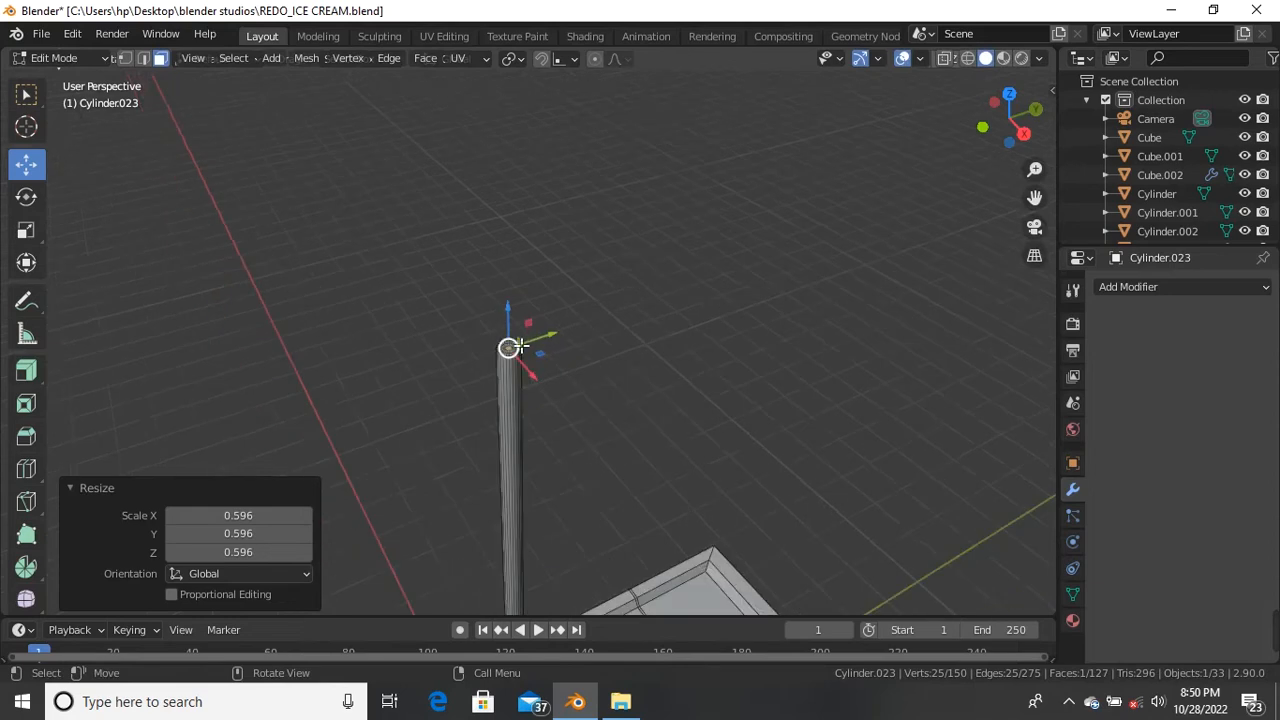
Step: Look up from beneath the cart and select the cylinder's bottom cap face
{"action": "middle_click_drag", "start_coordinate": [563, 420], "coordinate": [580, 262], "text": "shift"}
{"action": "scroll", "coordinate": [575, 380], "scroll_direction": "up", "scroll_amount": 3}
{"action": "middle_click_drag", "start_coordinate": [556, 560], "coordinate": [574, 393]}
{"action": "scroll", "coordinate": [574, 393], "scroll_direction": "down", "scroll_amount": 5}
{"action": "middle_click_drag", "start_coordinate": [519, 578], "coordinate": [523, 457], "text": "shift"}
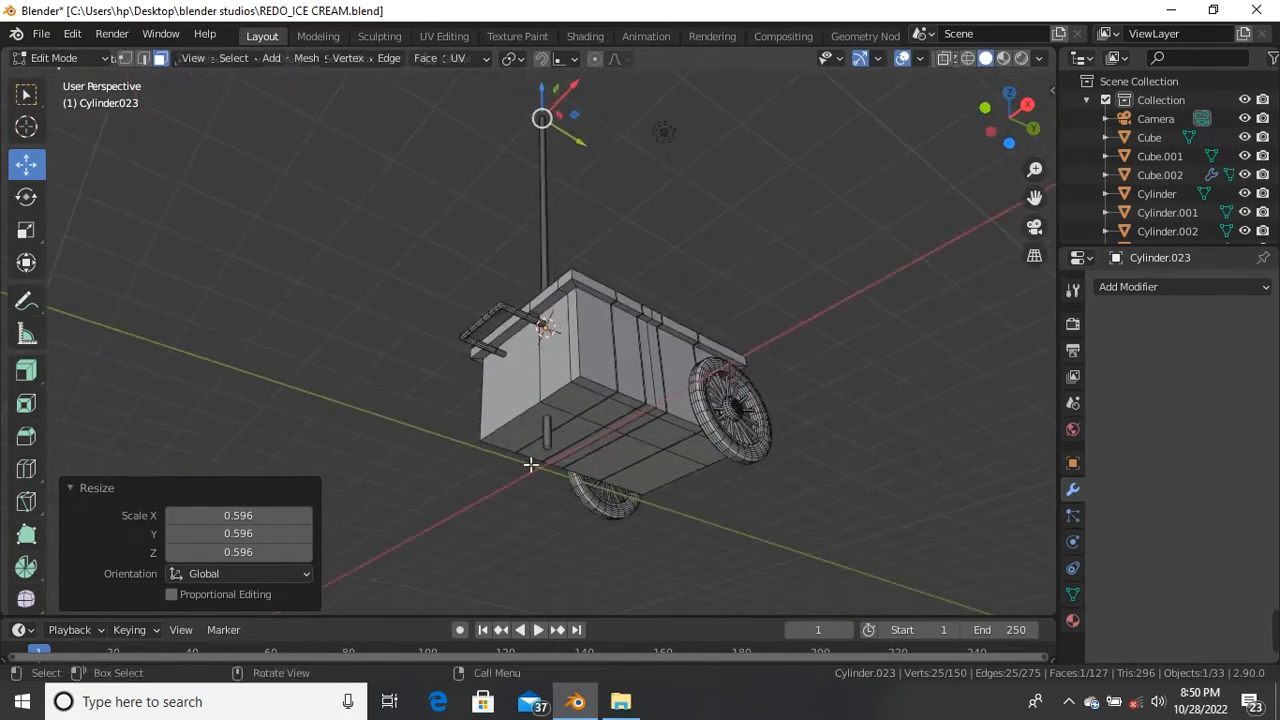
{"action": "scroll", "coordinate": [523, 457], "scroll_direction": "up", "scroll_amount": 4}
{"action": "scroll", "coordinate": [591, 463], "scroll_direction": "up", "scroll_amount": 2}
{"action": "left_click", "coordinate": [579, 449]}
{"action": "scroll", "coordinate": [586, 443], "scroll_direction": "up", "scroll_amount": 3}
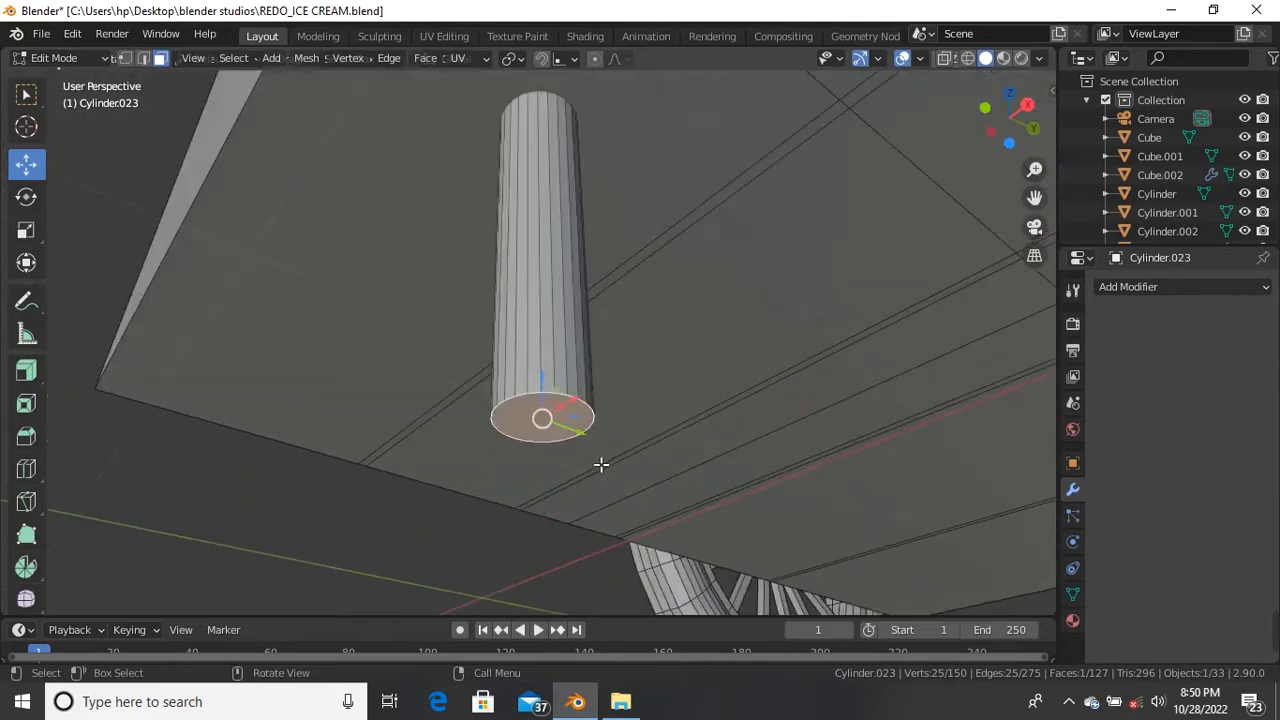
{"action": "middle_click_drag", "start_coordinate": [586, 443], "coordinate": [563, 200]}
{"action": "middle_click_drag", "start_coordinate": [596, 251], "coordinate": [562, 420], "text": "shift"}
{"action": "scroll", "coordinate": [562, 429], "scroll_direction": "up", "scroll_amount": 1}
{"action": "middle_click_drag", "start_coordinate": [560, 491], "coordinate": [574, 364], "text": "shift"}
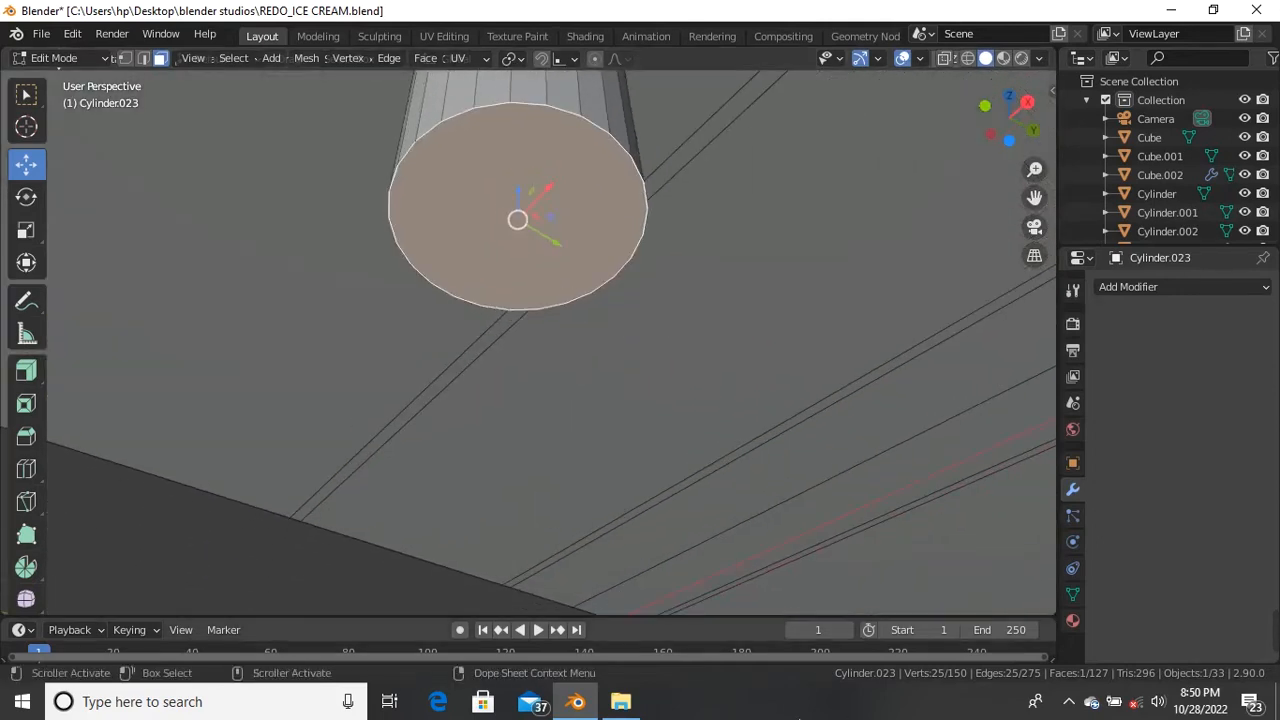
Step: Inset the bottom cap, inset again at zero thickness, and scale the centre face to 0.298
{"action": "key", "text": "i"}
{"action": "left_click", "coordinate": [570, 205]}
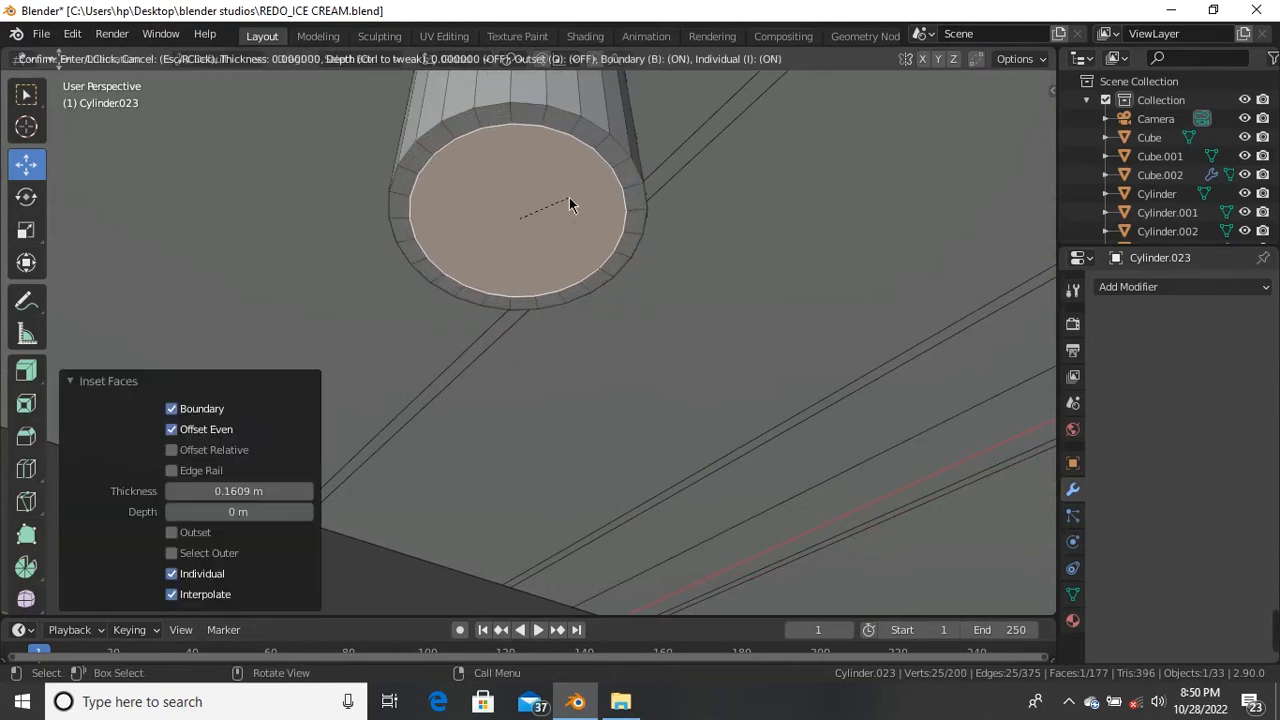
{"action": "key", "text": "i"}
{"action": "key", "text": "i"}
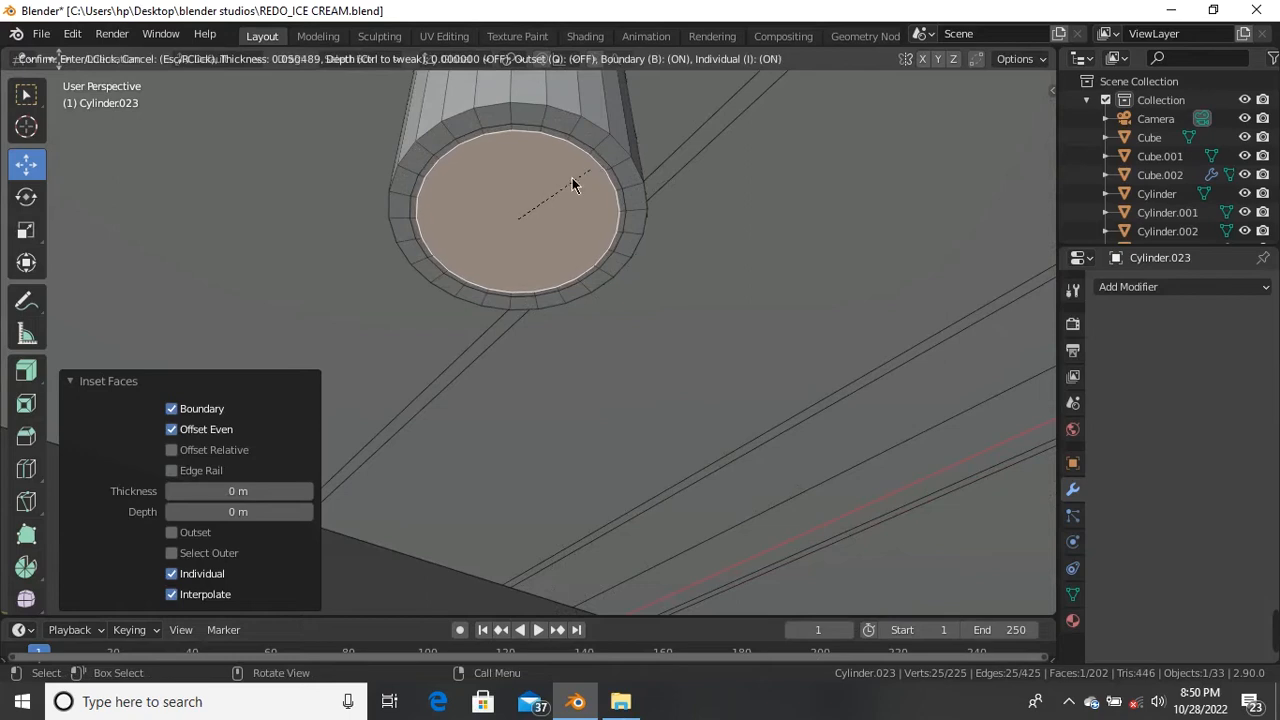
{"action": "left_click", "coordinate": [654, 287]}
{"action": "key", "text": "s"}
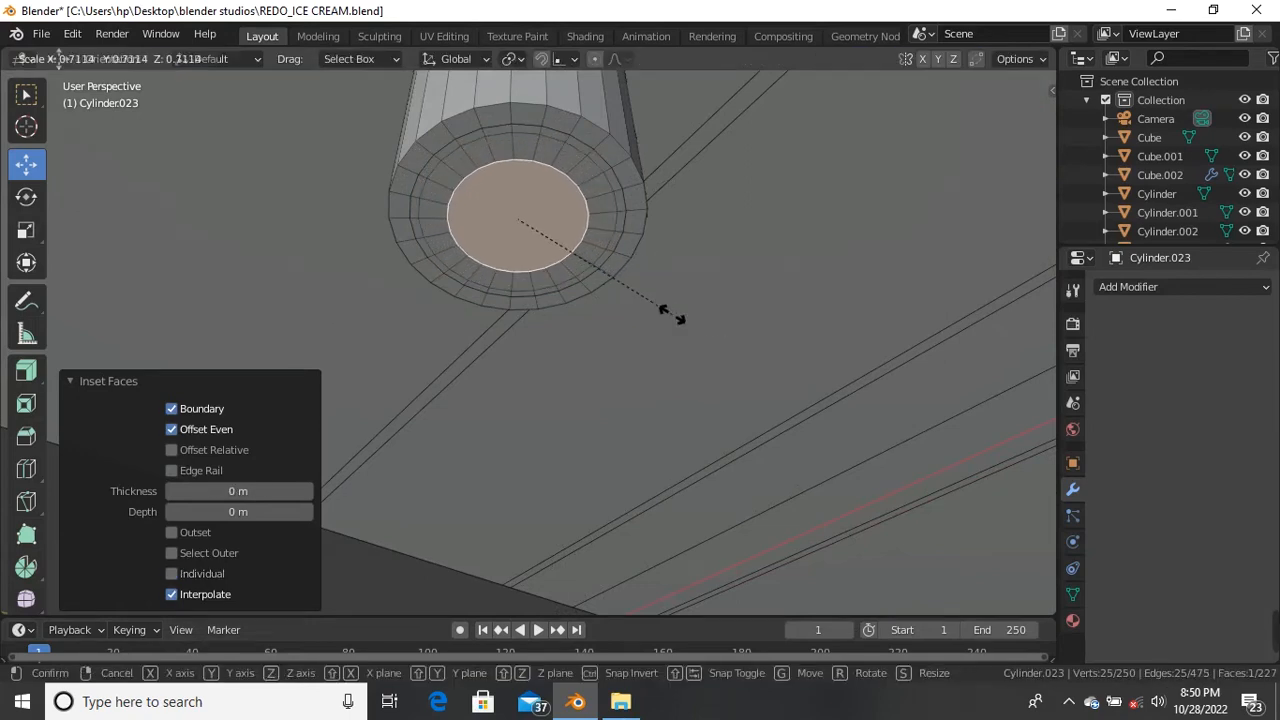
{"action": "left_click", "coordinate": [565, 268]}
Step: Return to Object Mode, deselect everything, and snap to a level orthographic side view of the cart
{"action": "scroll", "coordinate": [565, 268], "scroll_direction": "down", "scroll_amount": 6}
{"action": "middle_click_drag", "start_coordinate": [565, 276], "coordinate": [556, 390]}
{"action": "key", "text": "Tab"}
{"action": "scroll", "coordinate": [537, 250], "scroll_direction": "down", "scroll_amount": 5}
{"action": "middle_click_drag", "start_coordinate": [537, 243], "coordinate": [512, 232]}
{"action": "middle_click_drag", "start_coordinate": [480, 150], "coordinate": [534, 277]}
{"action": "middle_click_drag", "start_coordinate": [537, 194], "coordinate": [489, 183], "text": "shift"}
{"action": "scroll", "coordinate": [516, 241], "scroll_direction": "down", "scroll_amount": 2}
{"action": "scroll", "coordinate": [489, 150], "scroll_direction": "up", "scroll_amount": 8}
{"action": "scroll", "coordinate": [637, 271], "scroll_direction": "down", "scroll_amount": 2}
{"action": "key", "text": "alt+a"}
{"action": "scroll", "coordinate": [571, 246], "scroll_direction": "down", "scroll_amount": 5}
{"action": "key", "text": "KP_5"}
{"action": "middle_click_drag", "start_coordinate": [457, 260], "coordinate": [631, 274], "text": "alt"}
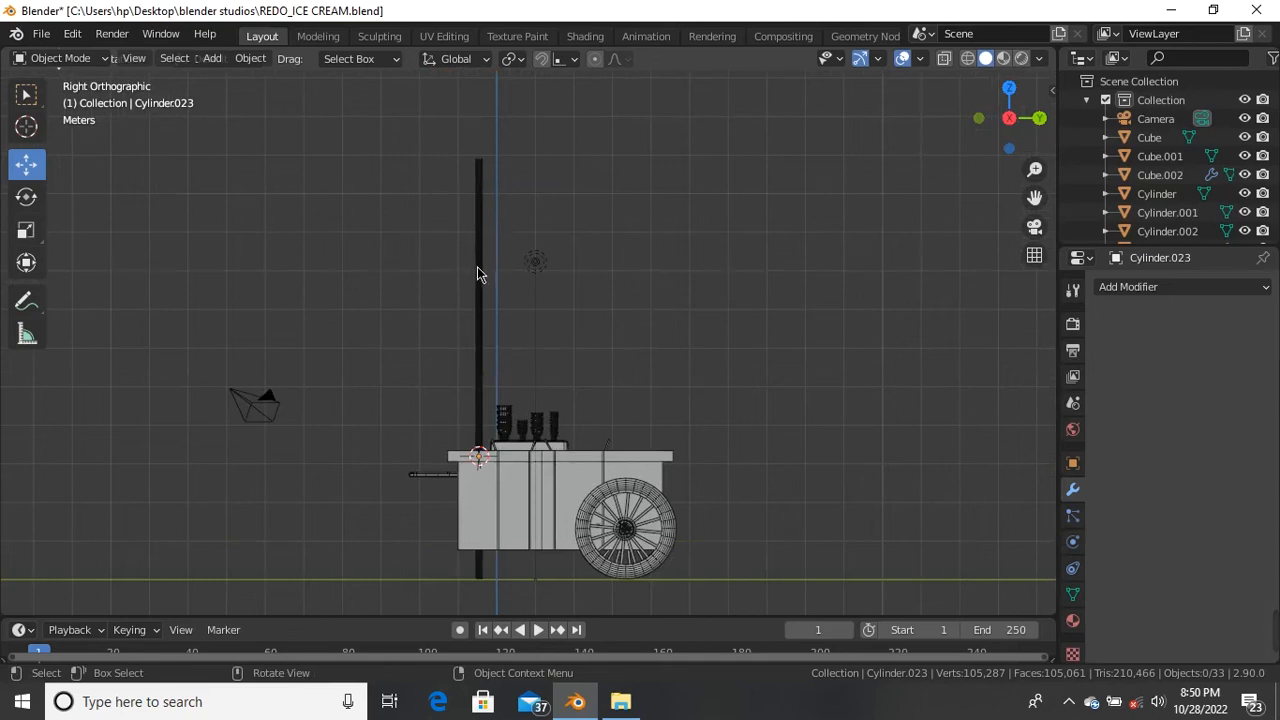
Step: In Edit Mode, box-select the pole's top vertices and lower them 0.5667 m along Z
{"action": "scroll", "coordinate": [478, 266], "scroll_direction": "up", "scroll_amount": 5}
{"action": "scroll", "coordinate": [480, 265], "scroll_direction": "down", "scroll_amount": 5}
{"action": "scroll", "coordinate": [480, 263], "scroll_direction": "up", "scroll_amount": 5}
{"action": "scroll", "coordinate": [490, 190], "scroll_direction": "down", "scroll_amount": 1}
{"action": "key", "text": "Tab"}
{"action": "scroll", "coordinate": [489, 195], "scroll_direction": "down", "scroll_amount": 4}
{"action": "left_click_drag", "start_coordinate": [437, 125], "coordinate": [532, 178]}
{"action": "left_click_drag", "start_coordinate": [490, 123], "coordinate": [507, 167]}
{"action": "left_click", "coordinate": [444, 236]}
{"action": "middle_click_drag", "start_coordinate": [444, 236], "coordinate": [520, 303]}
{"action": "scroll", "coordinate": [520, 303], "scroll_direction": "up", "scroll_amount": 3}
Step: Back in Object Mode, add a cone mesh at the top of the pole
{"action": "key", "text": "Tab"}
{"action": "scroll", "coordinate": [444, 290], "scroll_direction": "down", "scroll_amount": 2}
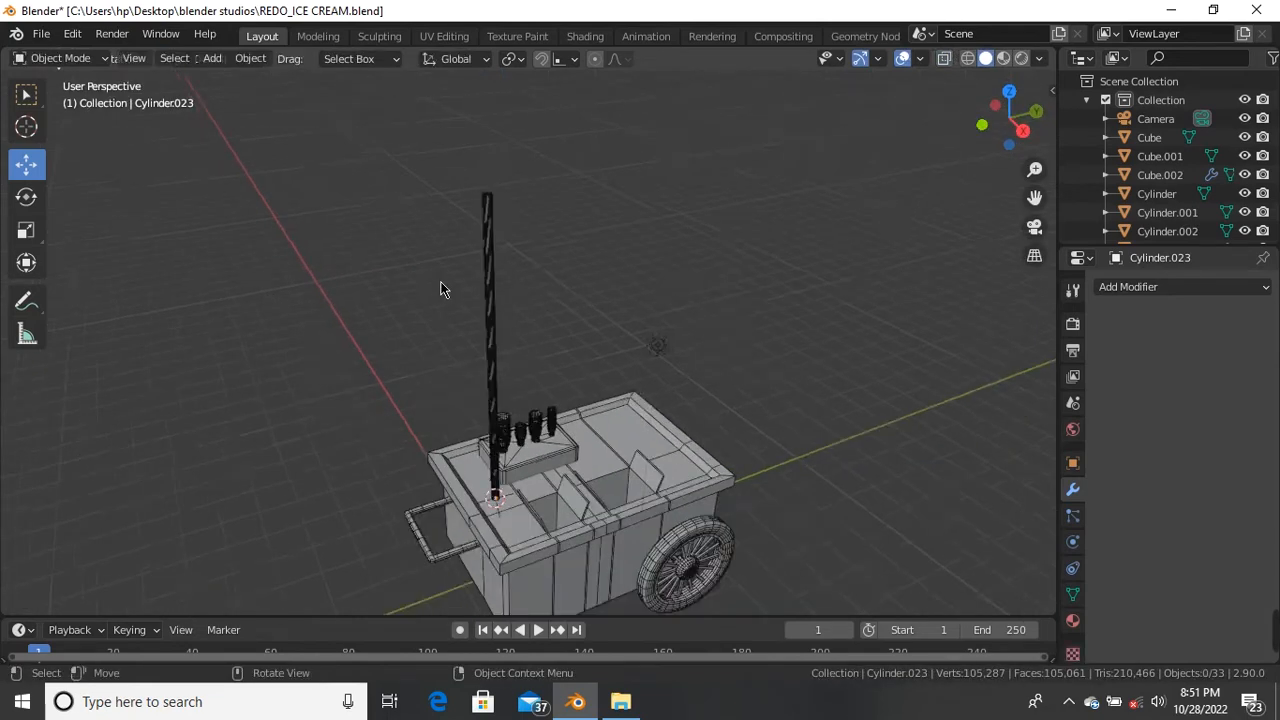
{"action": "scroll", "coordinate": [491, 281], "scroll_direction": "down", "scroll_amount": 1}
{"action": "scroll", "coordinate": [491, 281], "scroll_direction": "up", "scroll_amount": 5}
{"action": "middle_click_drag", "start_coordinate": [491, 257], "coordinate": [428, 280]}
{"action": "scroll", "coordinate": [460, 262], "scroll_direction": "up", "scroll_amount": 4}
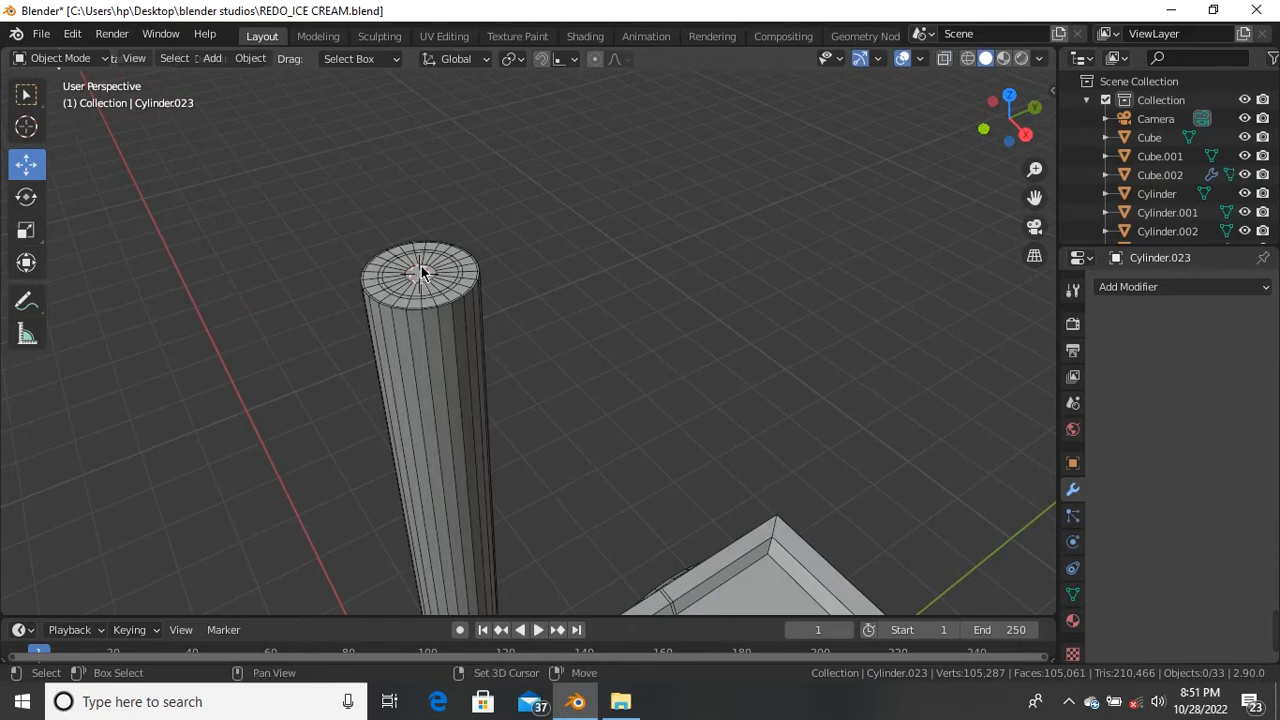
{"action": "key", "text": "shift+a"}
{"action": "mouse_move", "coordinate": [421, 273]}
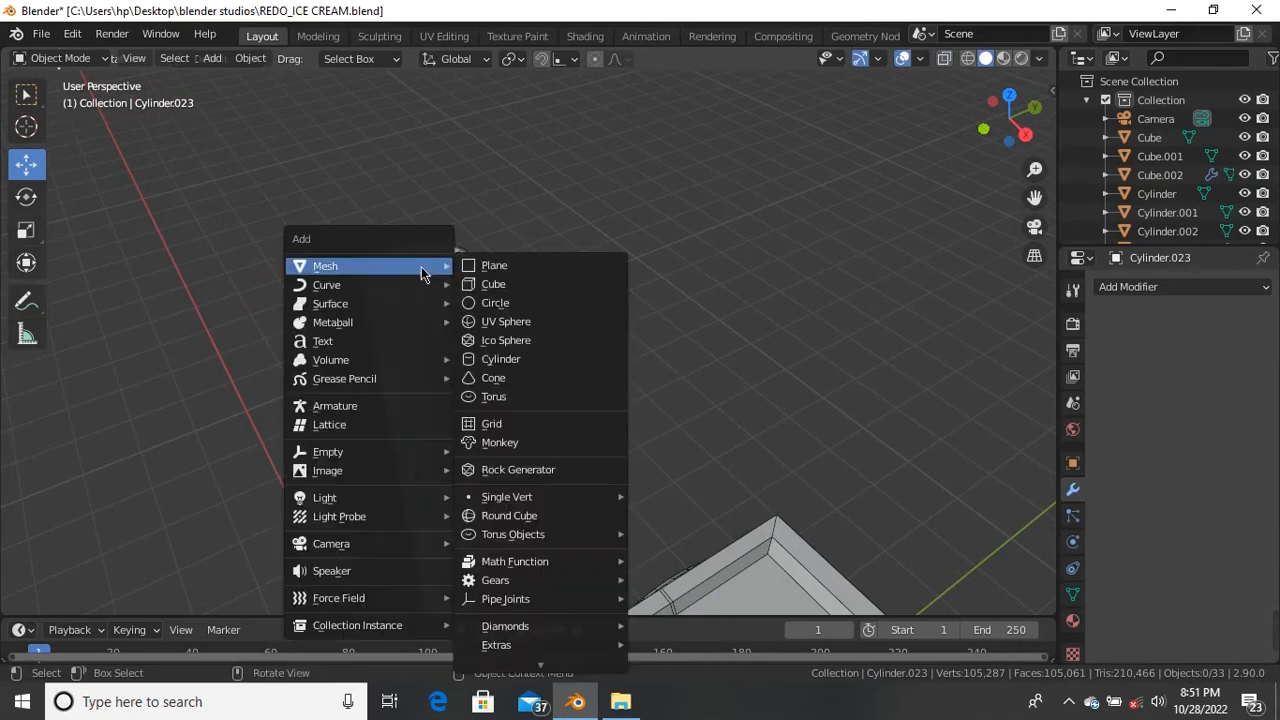
{"action": "left_click", "coordinate": [523, 377]}
Step: Raise the new cone's vertex count from 8 to 10
{"action": "scroll", "coordinate": [487, 277], "scroll_direction": "up", "scroll_amount": 3}
{"action": "scroll", "coordinate": [487, 277], "scroll_direction": "down", "scroll_amount": 4}
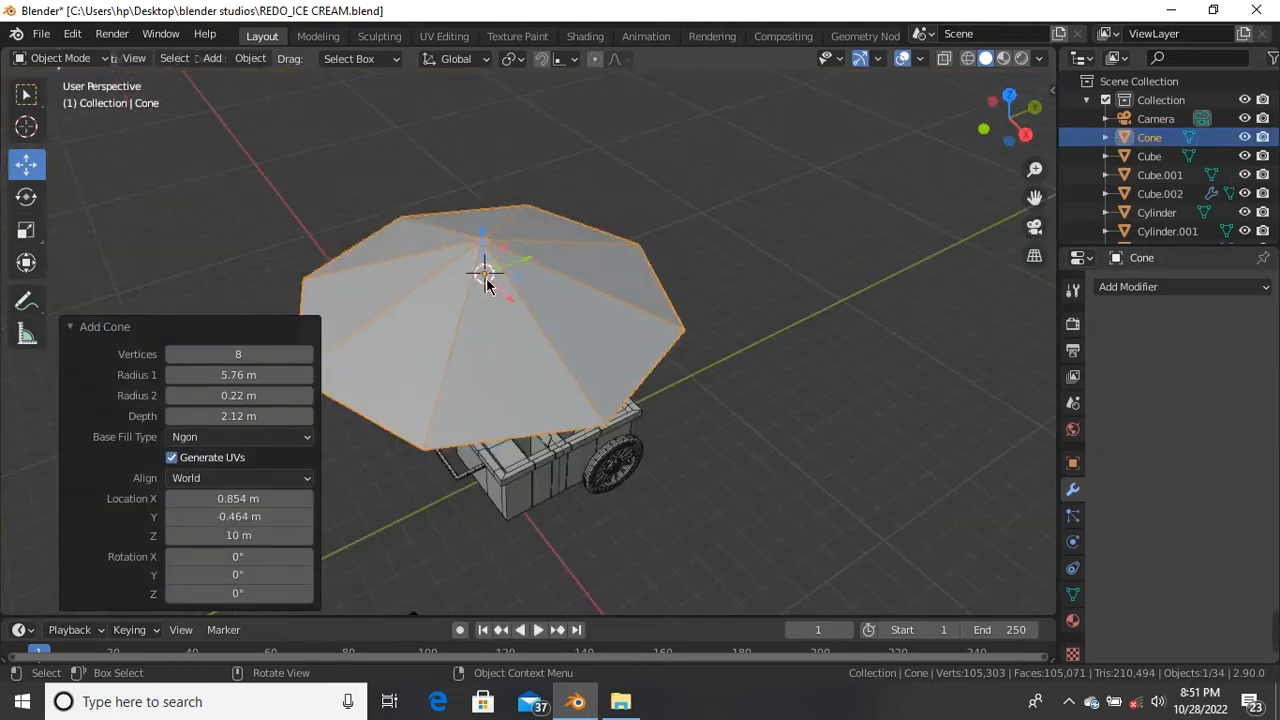
{"action": "scroll", "coordinate": [474, 306], "scroll_direction": "up", "scroll_amount": 1}
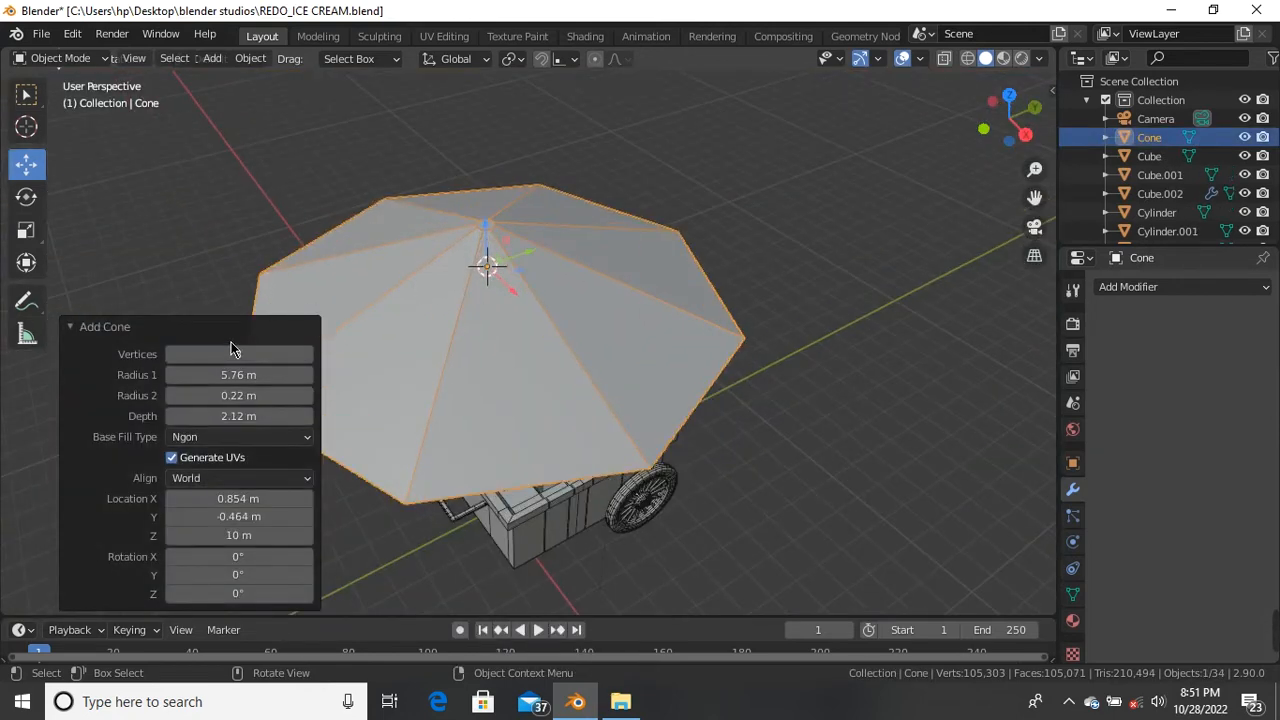
{"action": "left_click", "coordinate": [306, 357]}
{"action": "left_click", "coordinate": [306, 357]}
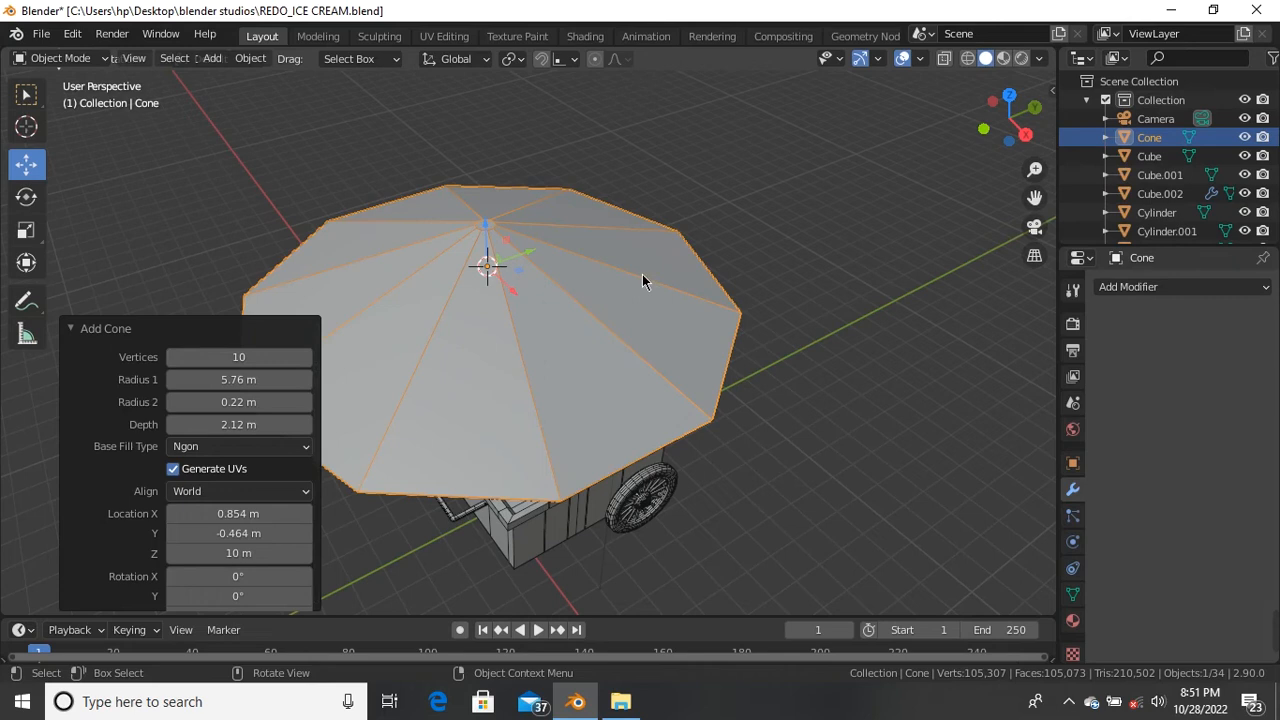
{"action": "left_click", "coordinate": [708, 226]}
Step: Inspect the umbrella cone edge-on and from above, then select it
{"action": "scroll", "coordinate": [634, 288], "scroll_direction": "down", "scroll_amount": 5}
{"action": "middle_click_drag", "start_coordinate": [530, 285], "coordinate": [494, 187]}
{"action": "scroll", "coordinate": [612, 283], "scroll_direction": "up", "scroll_amount": 4}
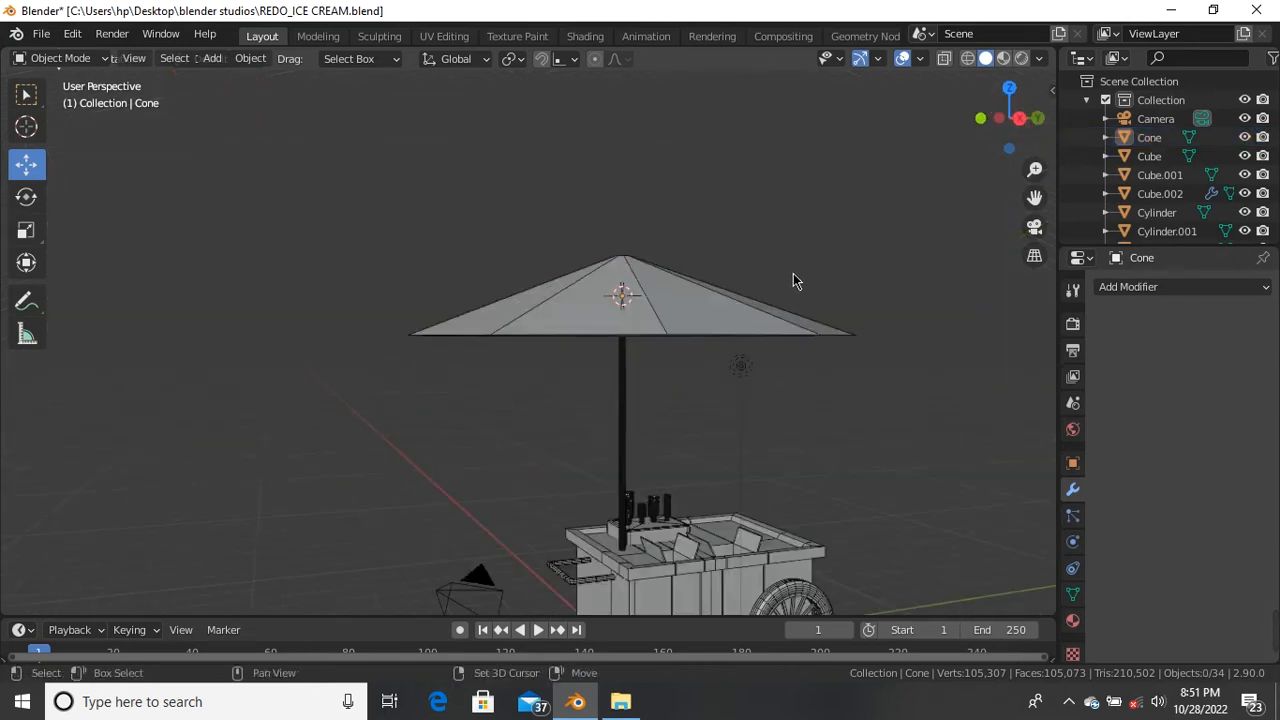
{"action": "scroll", "coordinate": [793, 273], "scroll_direction": "down", "scroll_amount": 6}
{"action": "middle_click_drag", "start_coordinate": [646, 231], "coordinate": [580, 338]}
{"action": "scroll", "coordinate": [580, 269], "scroll_direction": "up", "scroll_amount": 5}
{"action": "scroll", "coordinate": [536, 301], "scroll_direction": "down", "scroll_amount": 3}
{"action": "middle_click_drag", "start_coordinate": [536, 301], "coordinate": [537, 288]}
{"action": "scroll", "coordinate": [537, 288], "scroll_direction": "up", "scroll_amount": 3}
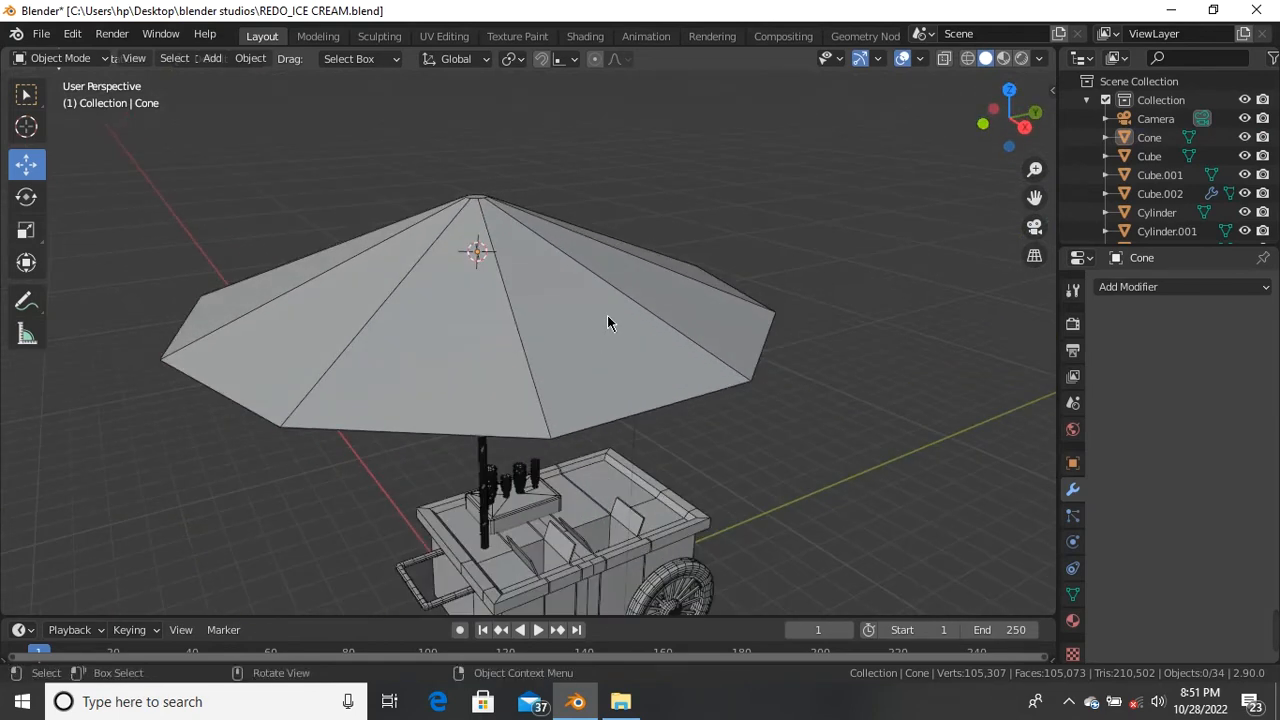
{"action": "left_click", "coordinate": [519, 338]}
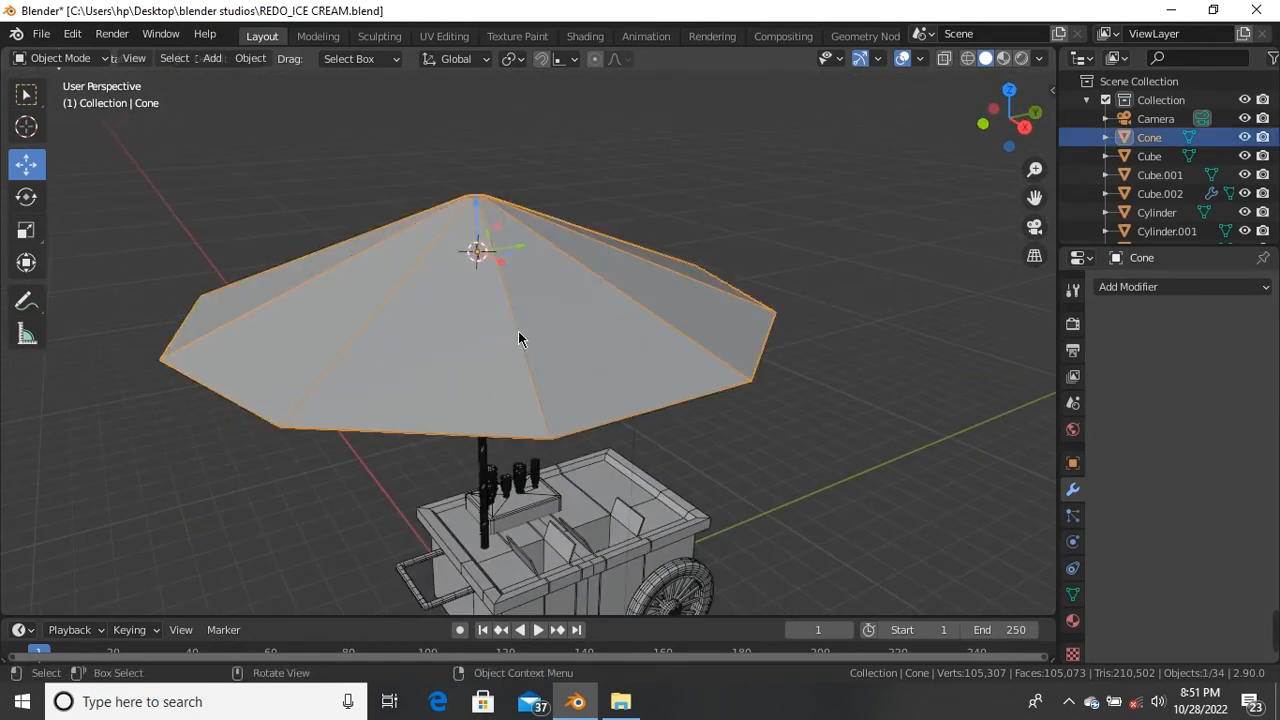
Step: In Edit Mode, try deleting the cone's apex vertex and flat face, then undo both
{"action": "key", "text": "Tab"}
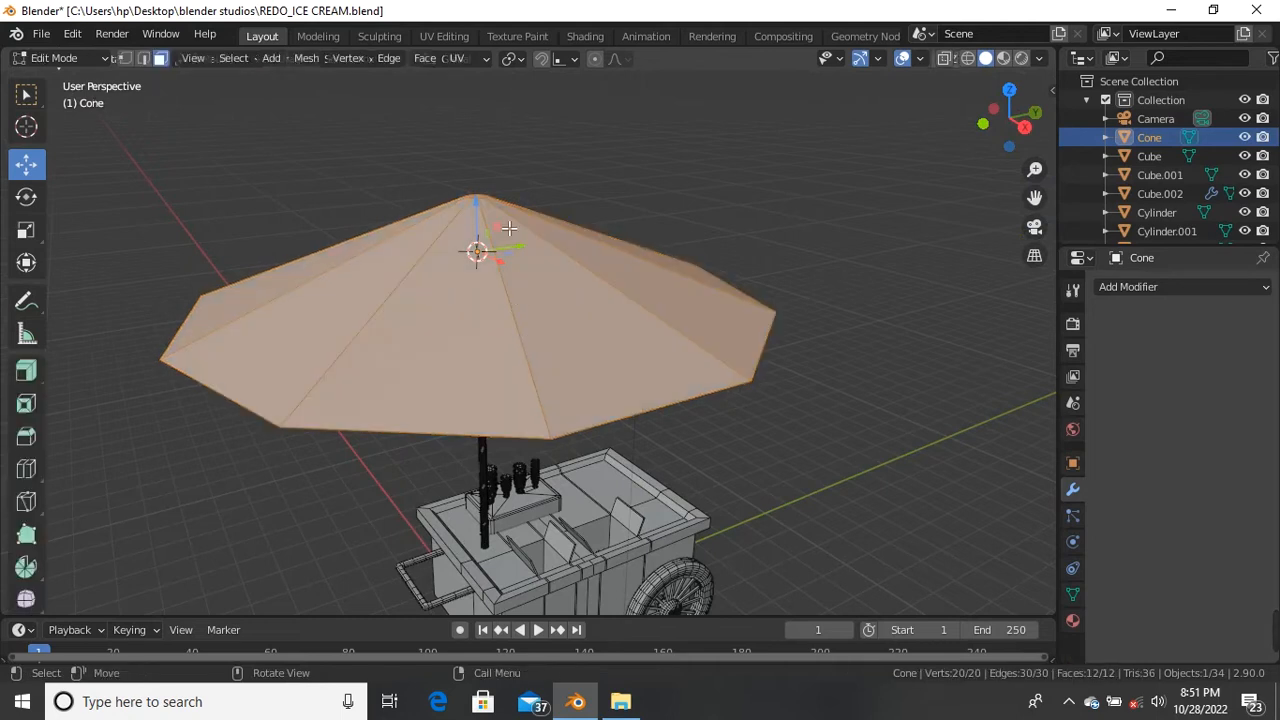
{"action": "scroll", "coordinate": [509, 229], "scroll_direction": "up", "scroll_amount": 4}
{"action": "key", "text": "1"}
{"action": "scroll", "coordinate": [507, 212], "scroll_direction": "down", "scroll_amount": 5}
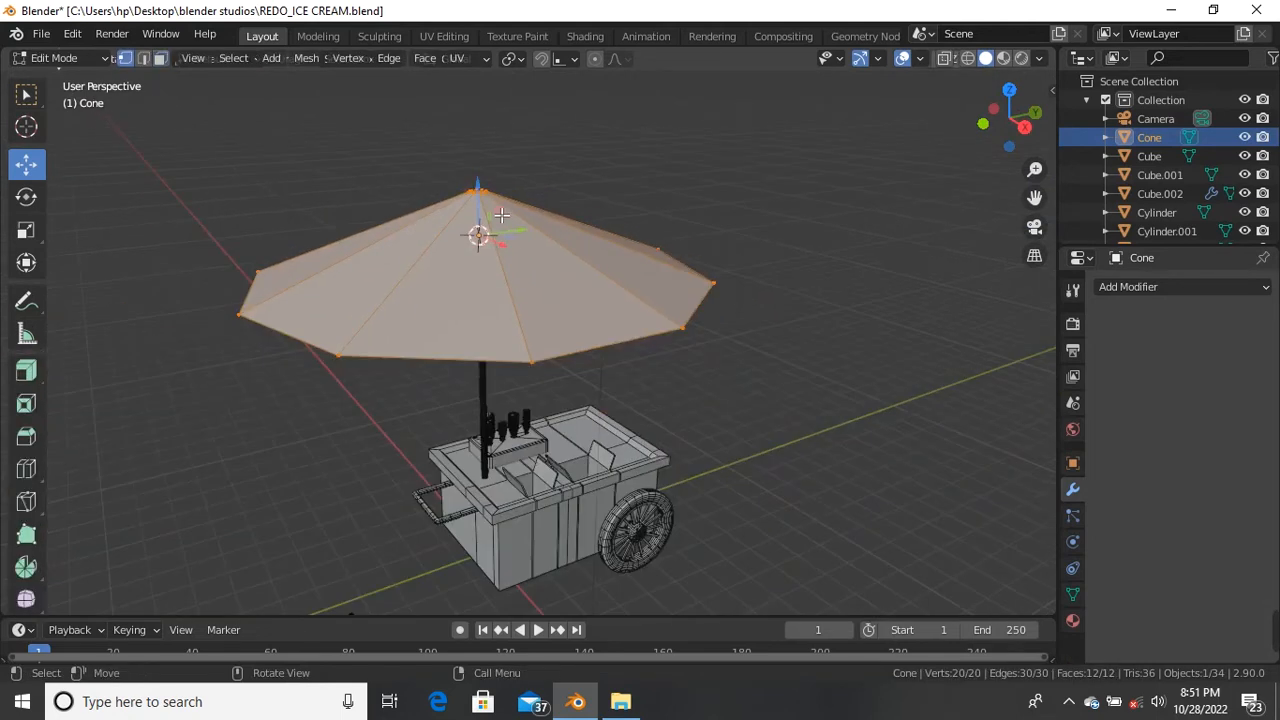
{"action": "mouse_move", "coordinate": [473, 226]}
{"action": "middle_mouse_down"}
{"action": "mouse_move", "coordinate": [465, 180]}
{"action": "mouse_move", "coordinate": [460, 216]}
{"action": "middle_mouse_up"}
{"action": "left_click_drag", "start_coordinate": [406, 154], "coordinate": [514, 237]}
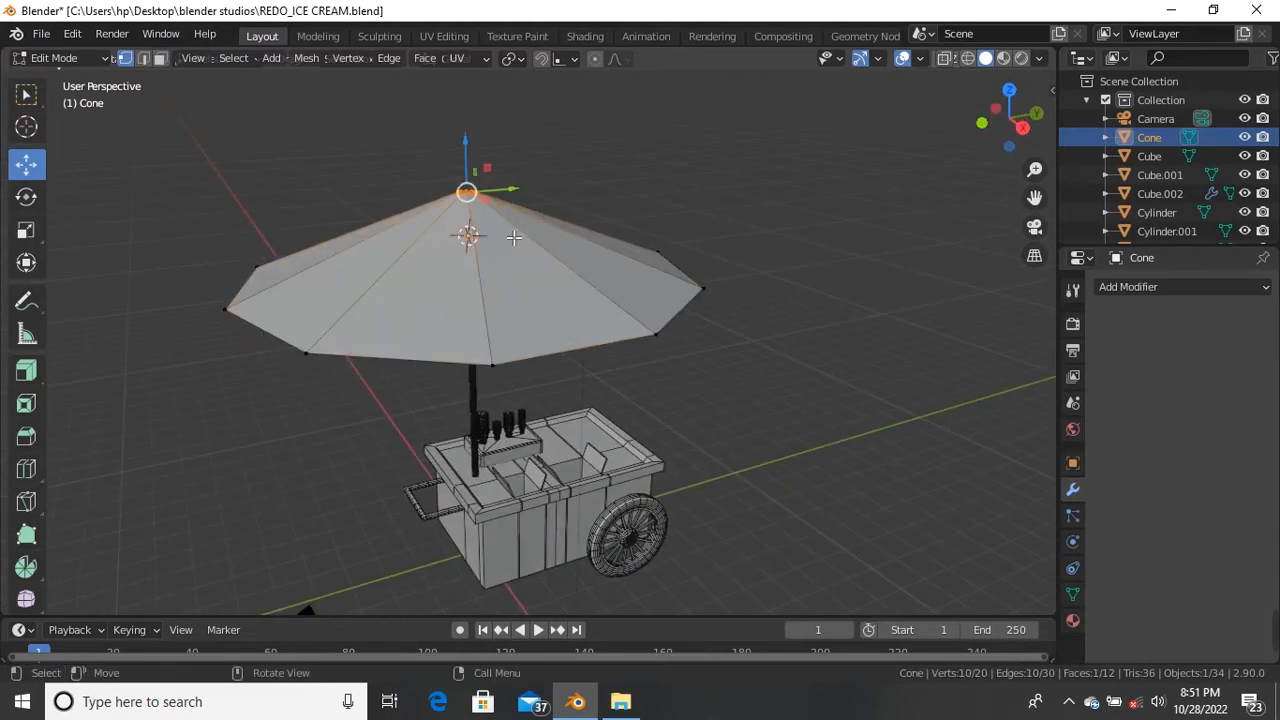
{"action": "key", "text": "x"}
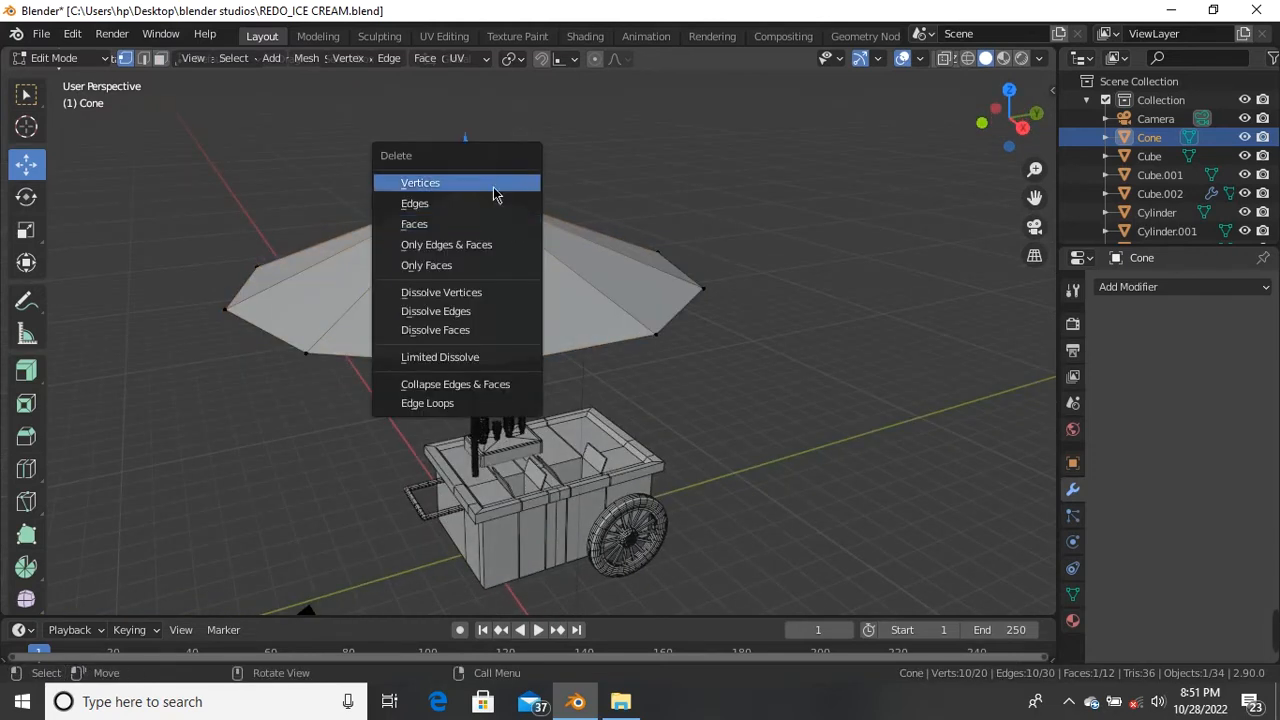
{"action": "left_click", "coordinate": [496, 189]}
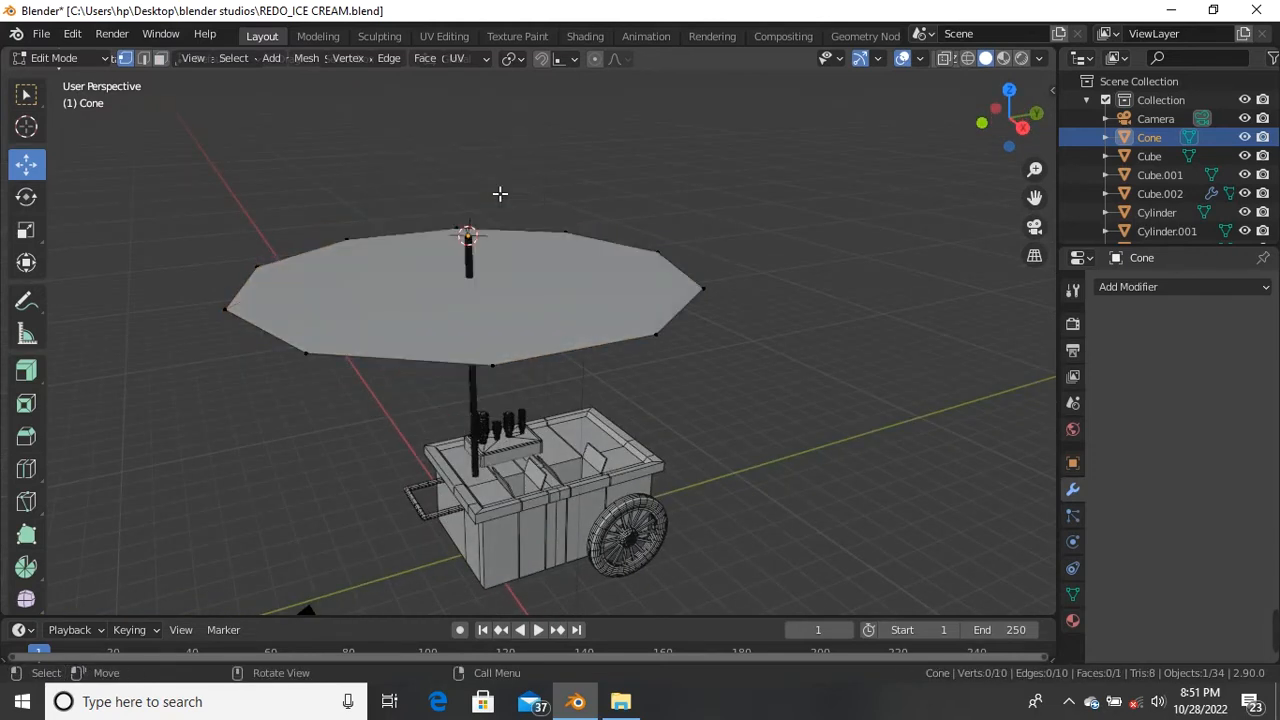
{"action": "left_click", "coordinate": [487, 289]}
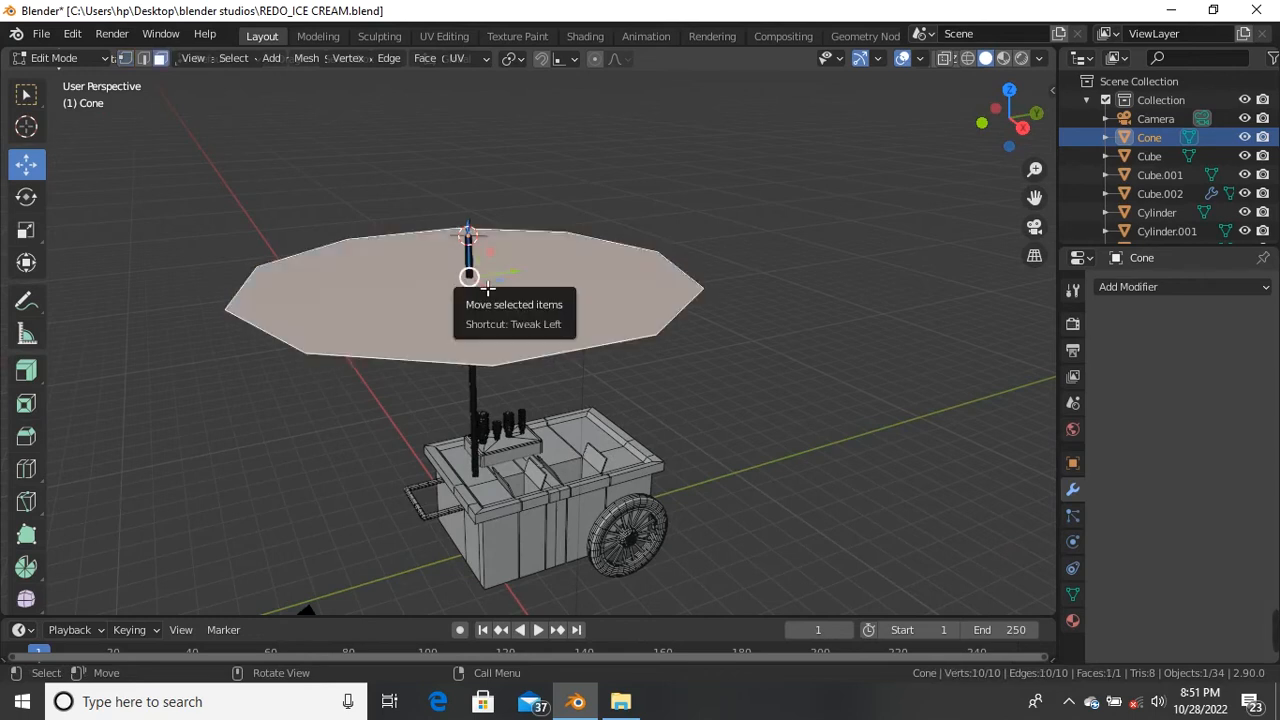
{"action": "key", "text": "x"}
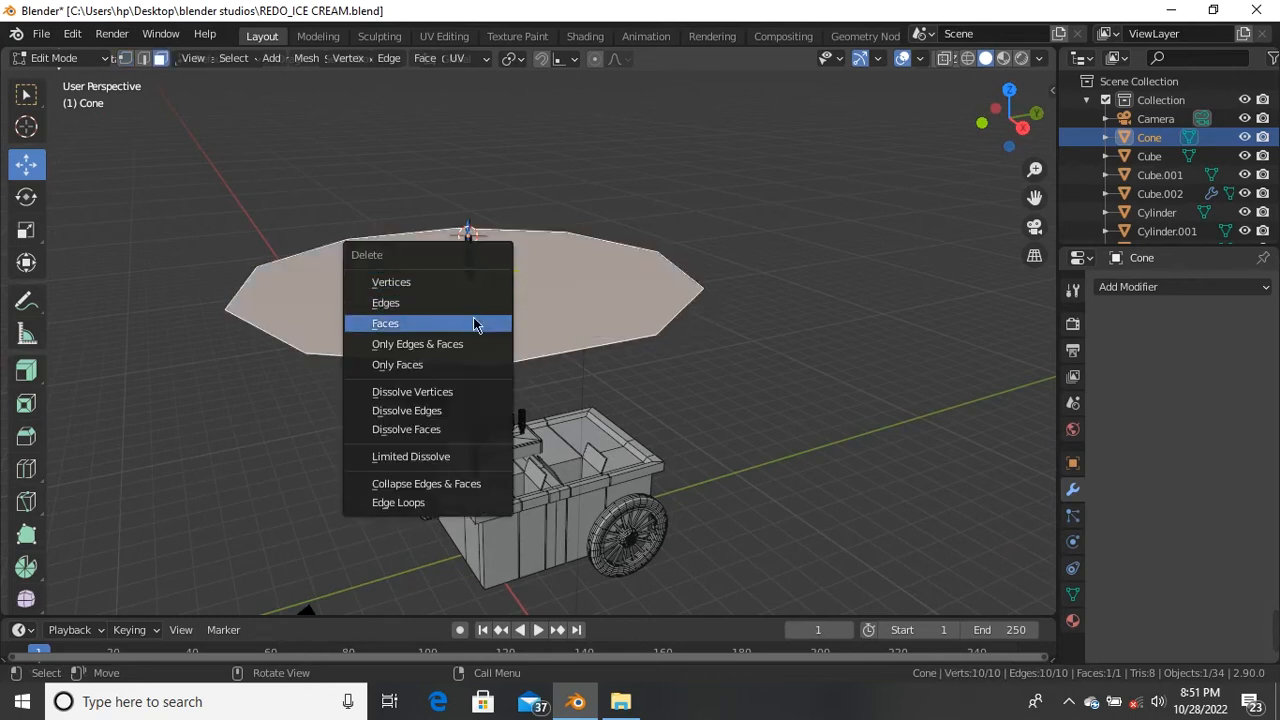
{"action": "left_click", "coordinate": [480, 323]}
{"action": "key", "text": "ctrl+z"}
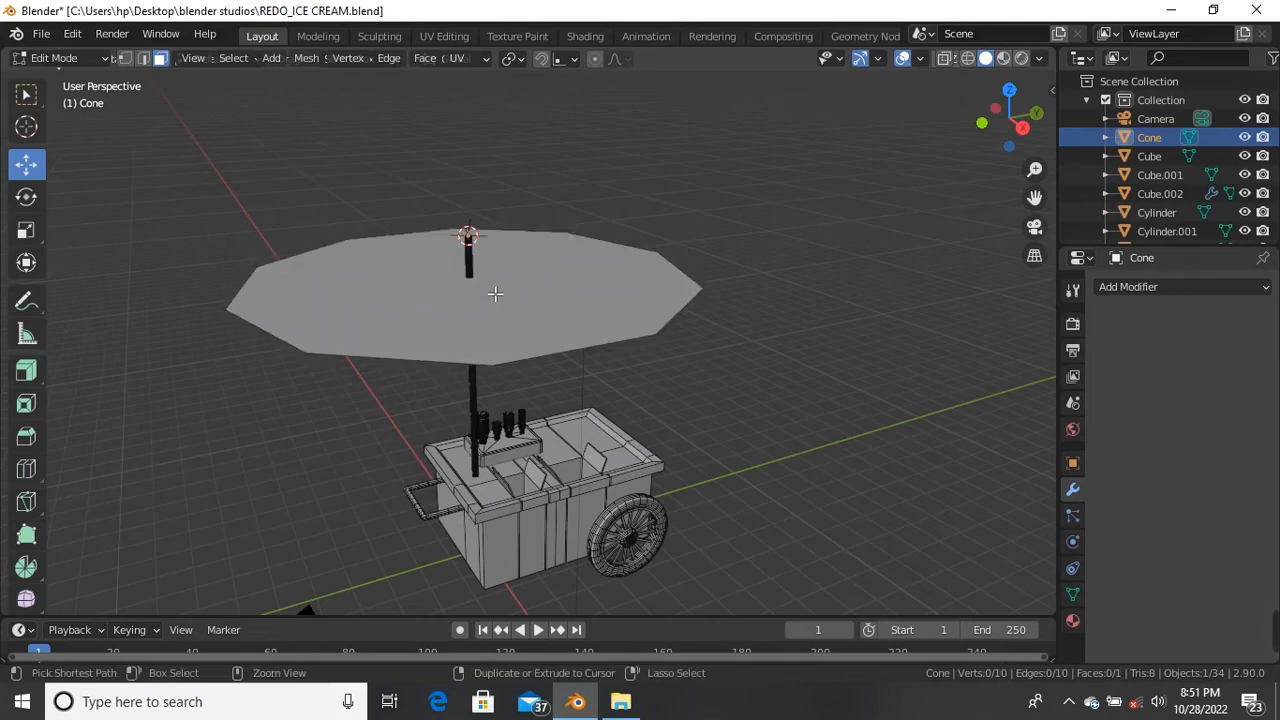
{"action": "key", "text": "ctrl+z"}
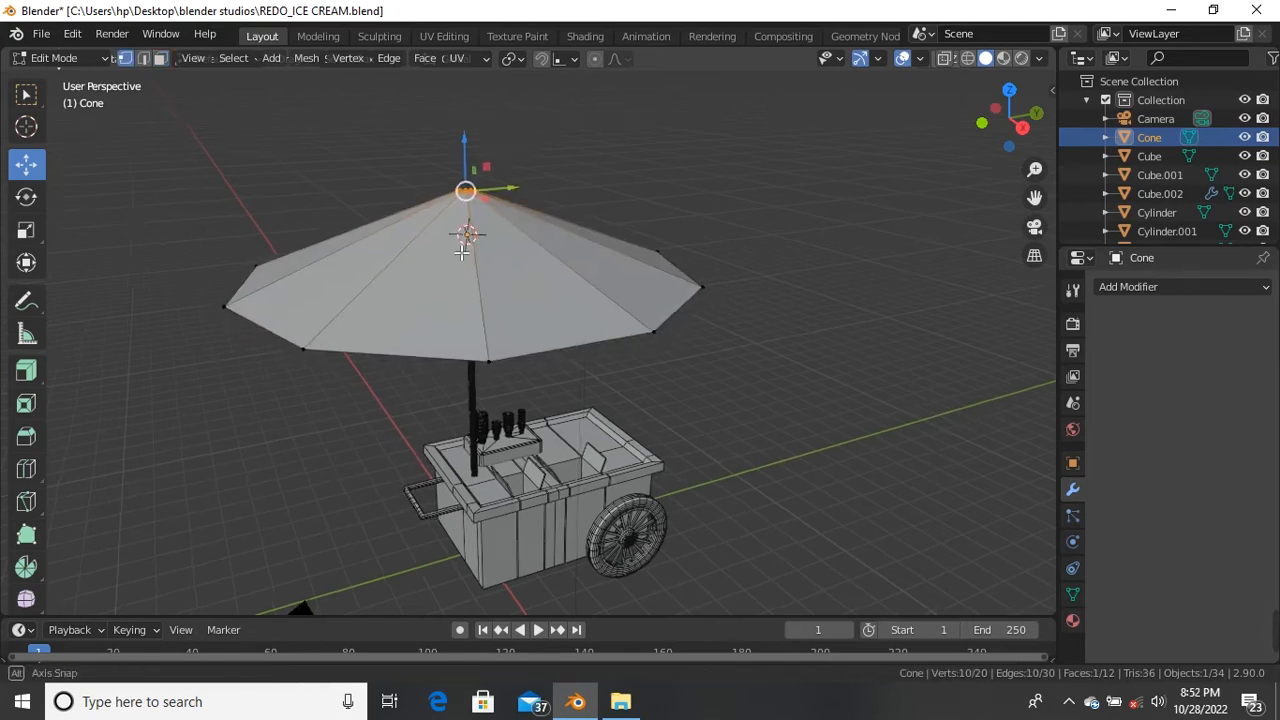
Step: Clear the selection and delete the umbrella's flat base face in face mode
{"action": "middle_click_drag", "start_coordinate": [497, 308], "coordinate": [460, 214]}
{"action": "key", "text": "alt+a"}
{"action": "key", "text": "3"}
{"action": "left_click", "coordinate": [498, 145]}
{"action": "key", "text": "x"}
{"action": "left_click", "coordinate": [491, 140]}
Step: Delete the apex vertex and its faces at the umbrella's centre
{"action": "middle_click_drag", "start_coordinate": [497, 143], "coordinate": [517, 290]}
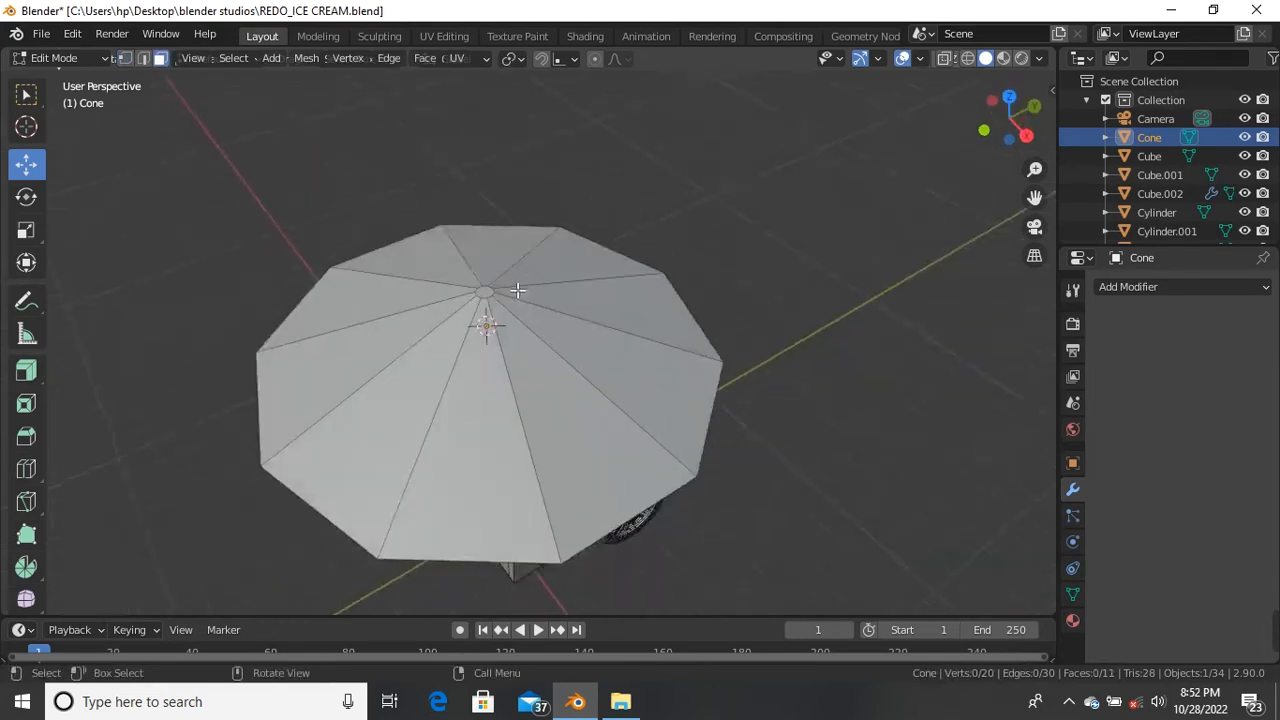
{"action": "scroll", "coordinate": [517, 290], "scroll_direction": "up", "scroll_amount": 3}
{"action": "left_click", "coordinate": [460, 302]}
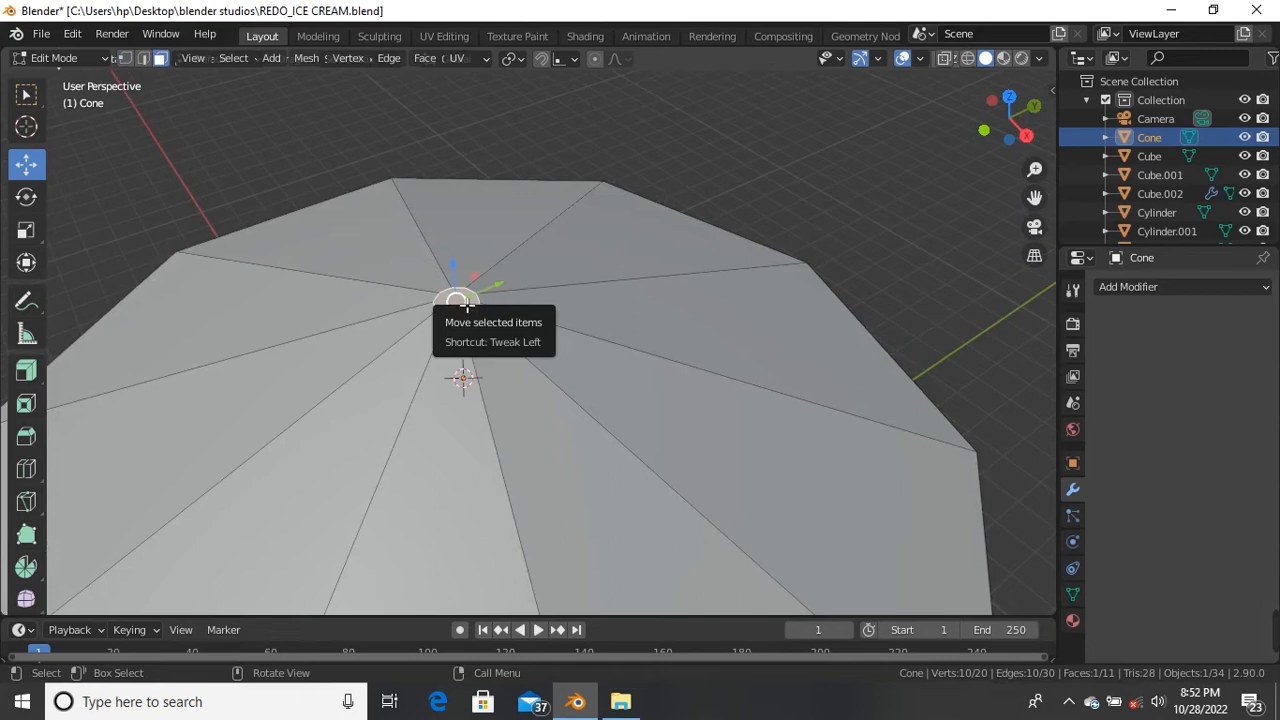
{"action": "scroll", "coordinate": [468, 300], "scroll_direction": "down", "scroll_amount": 2}
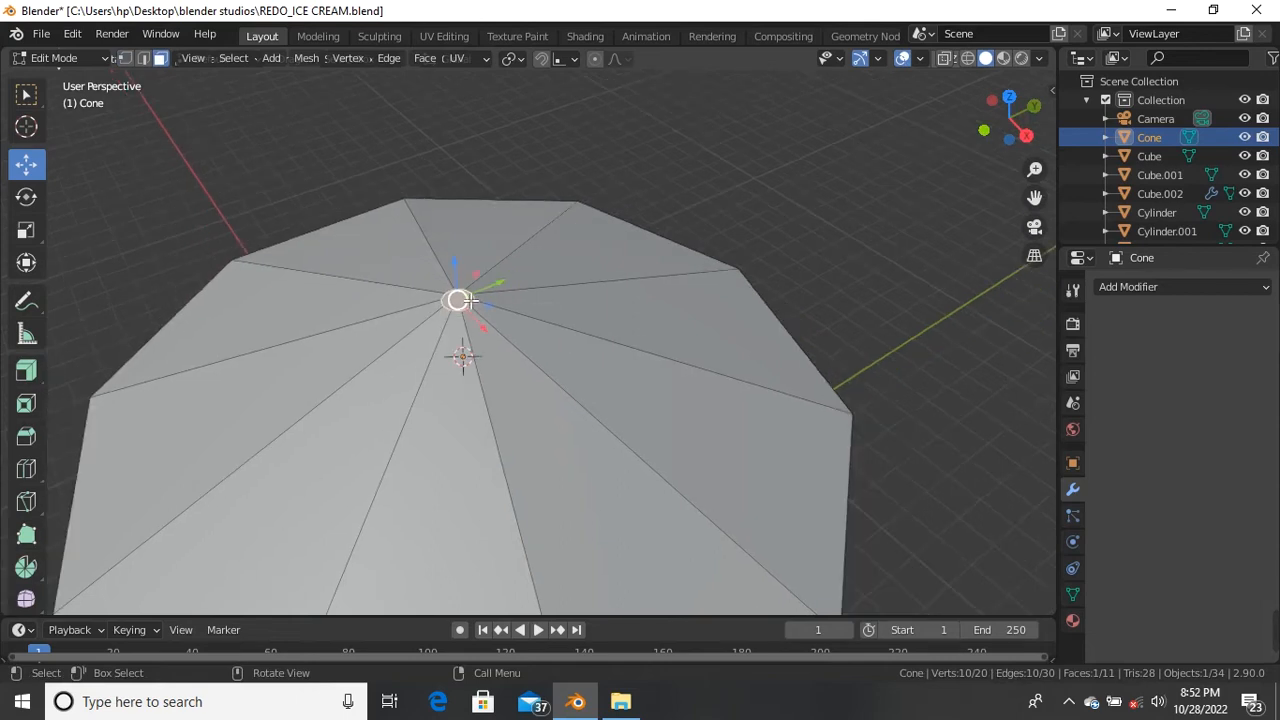
{"action": "key", "text": "1"}
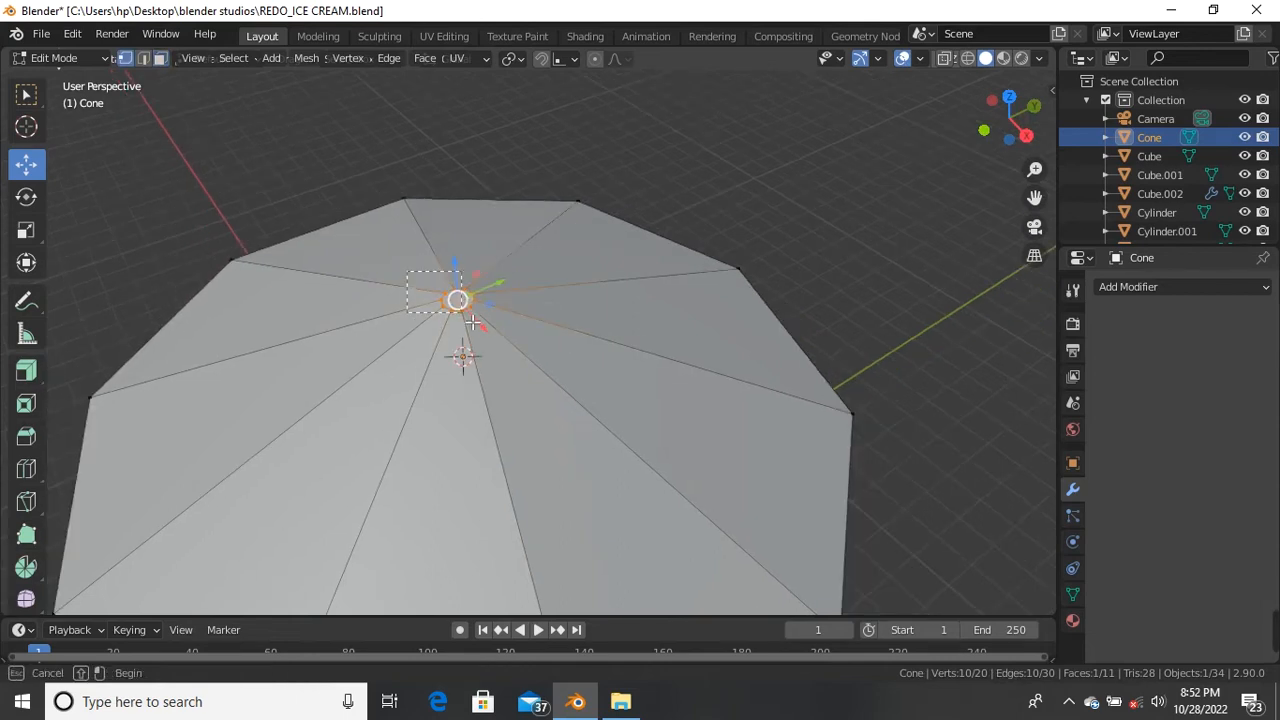
{"action": "key", "text": "x"}
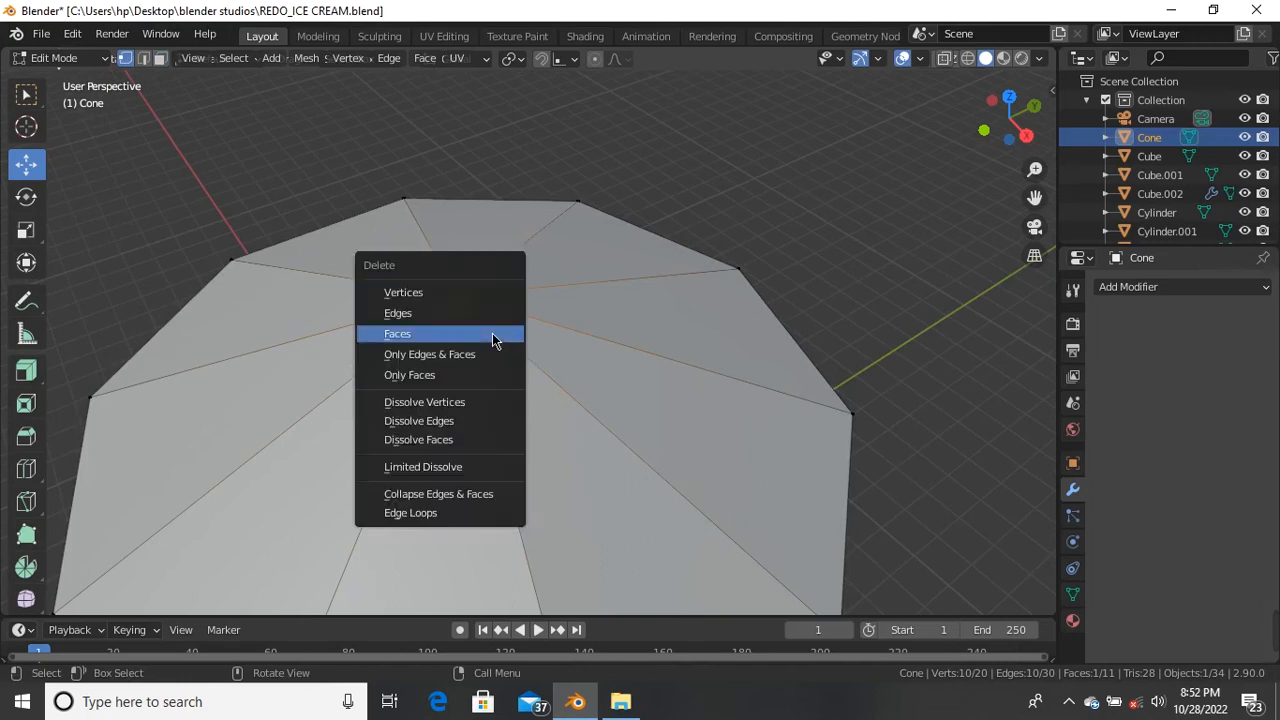
{"action": "left_click", "coordinate": [460, 291]}
Step: Select the whole ten-vertex rim loop of the umbrella
{"action": "middle_click_drag", "start_coordinate": [462, 300], "coordinate": [306, 354]}
{"action": "left_click", "coordinate": [303, 354]}
{"action": "left_click", "coordinate": [299, 281]}
{"action": "right_click", "coordinate": [351, 226], "text": "ctrl"}
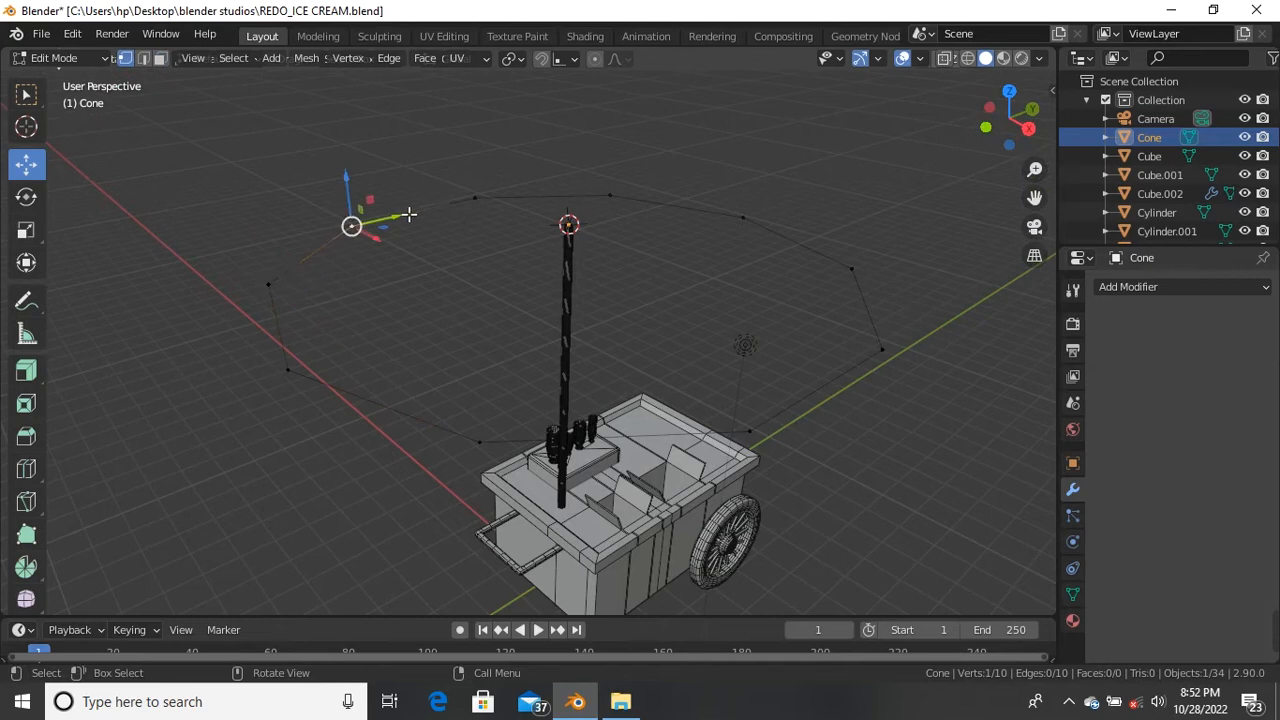
{"action": "key", "text": "alt"}
{"action": "left_click", "coordinate": [490, 201], "text": "alt"}
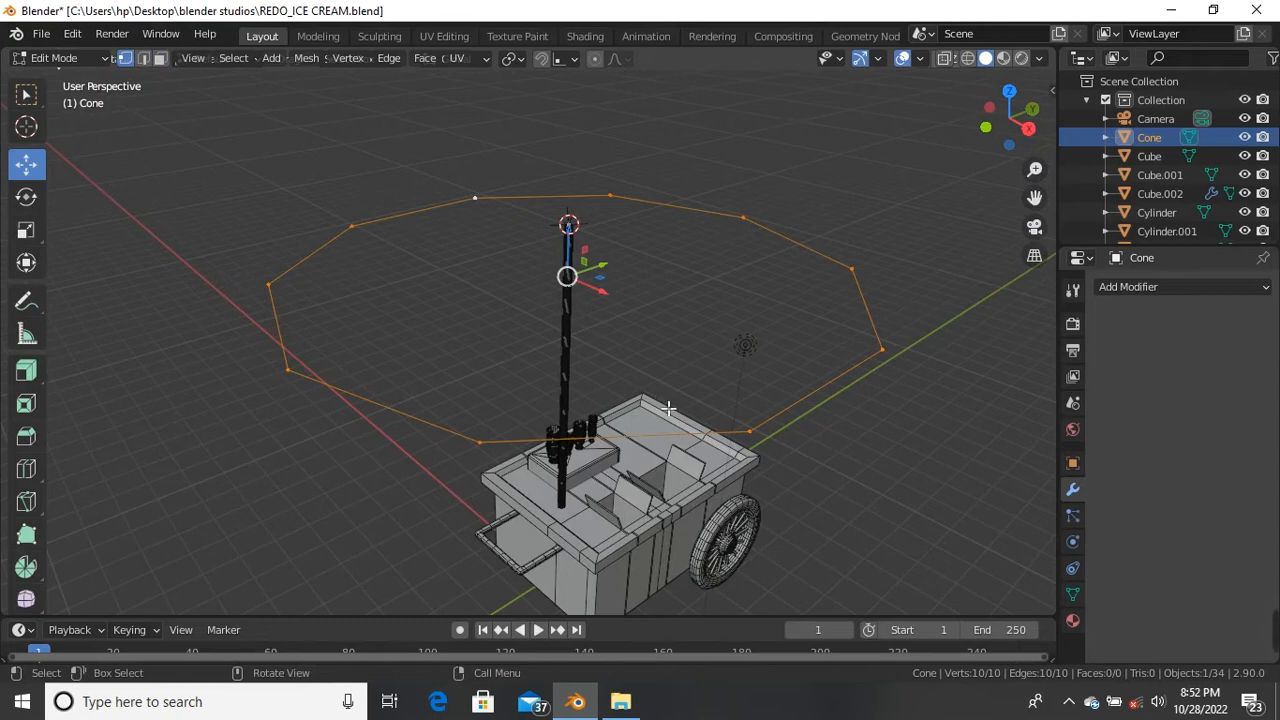
Step: Extrude the rim loop, scale it to 0.042, and raise the centre 2.6672 m into a peak
{"action": "key", "text": "e"}
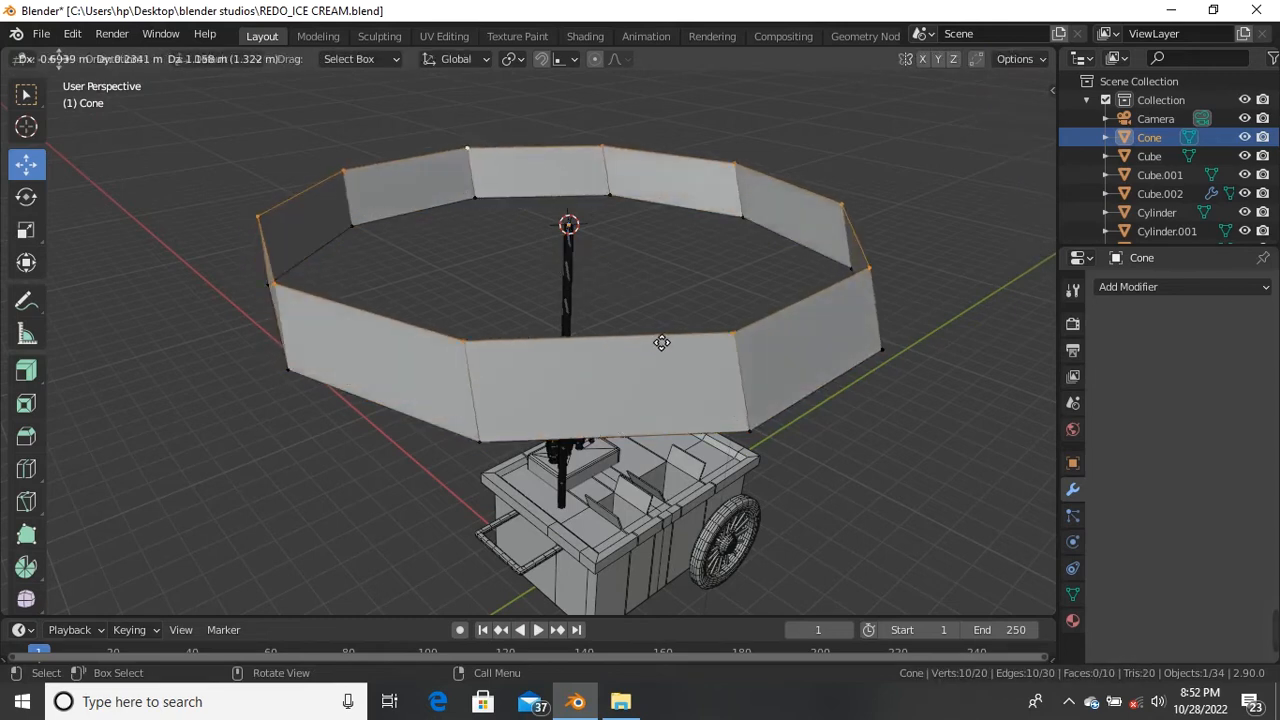
{"action": "right_click", "coordinate": [661, 343]}
{"action": "key", "text": "s"}
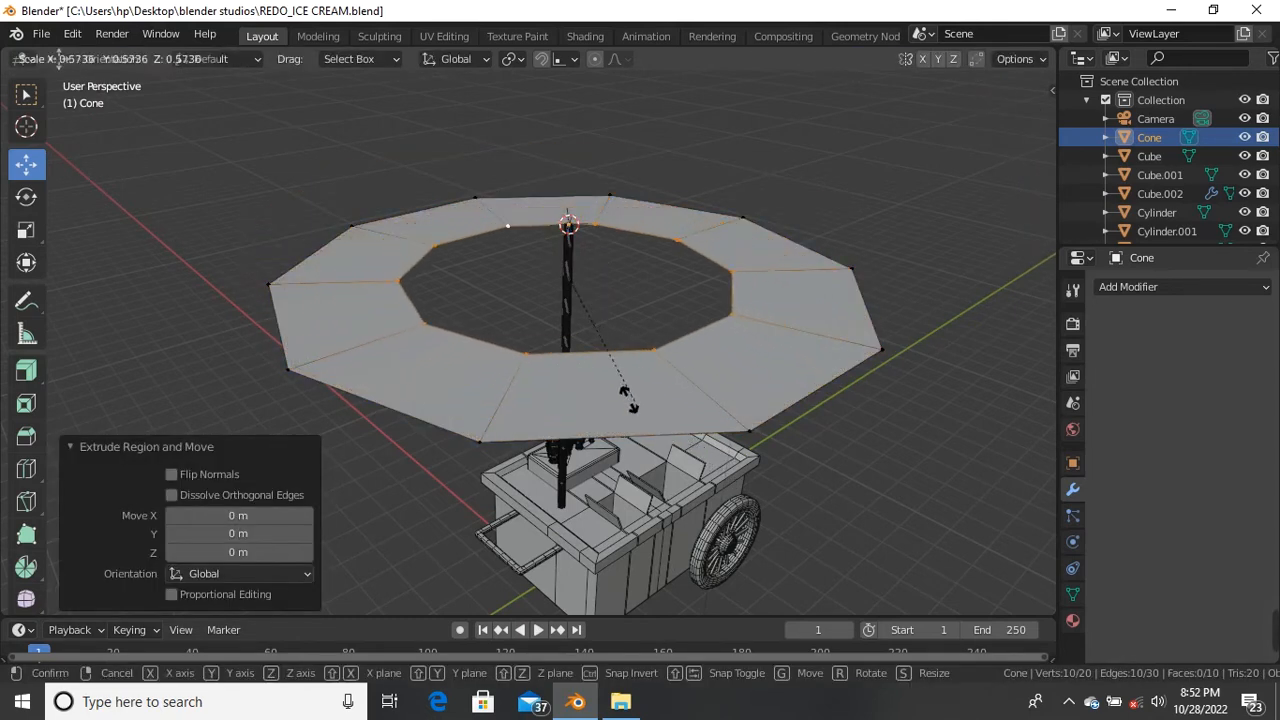
{"action": "left_click", "coordinate": [577, 292]}
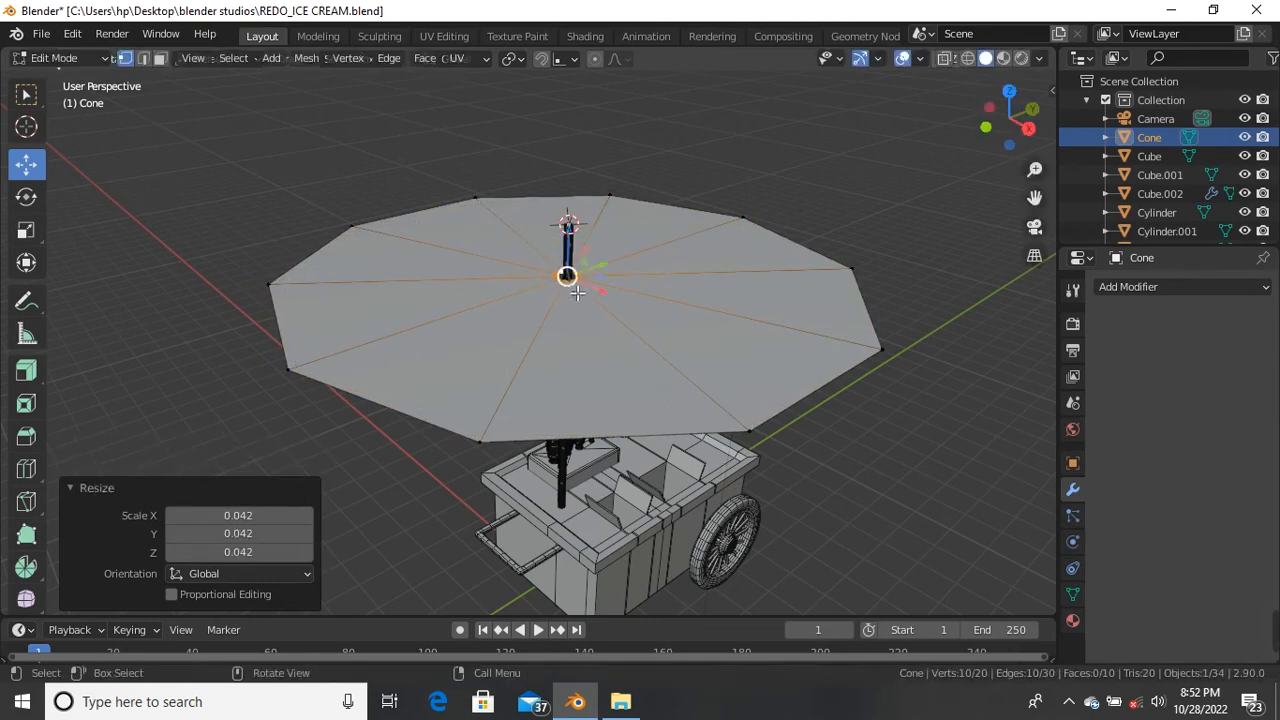
{"action": "left_click_drag", "start_coordinate": [572, 236], "coordinate": [583, 106]}
{"action": "scroll", "coordinate": [580, 213], "scroll_direction": "down", "scroll_amount": 4}
{"action": "middle_click_drag", "start_coordinate": [580, 213], "coordinate": [557, 276]}
{"action": "scroll", "coordinate": [600, 143], "scroll_direction": "up", "scroll_amount": 4}
{"action": "scroll", "coordinate": [557, 276], "scroll_direction": "up", "scroll_amount": 6}
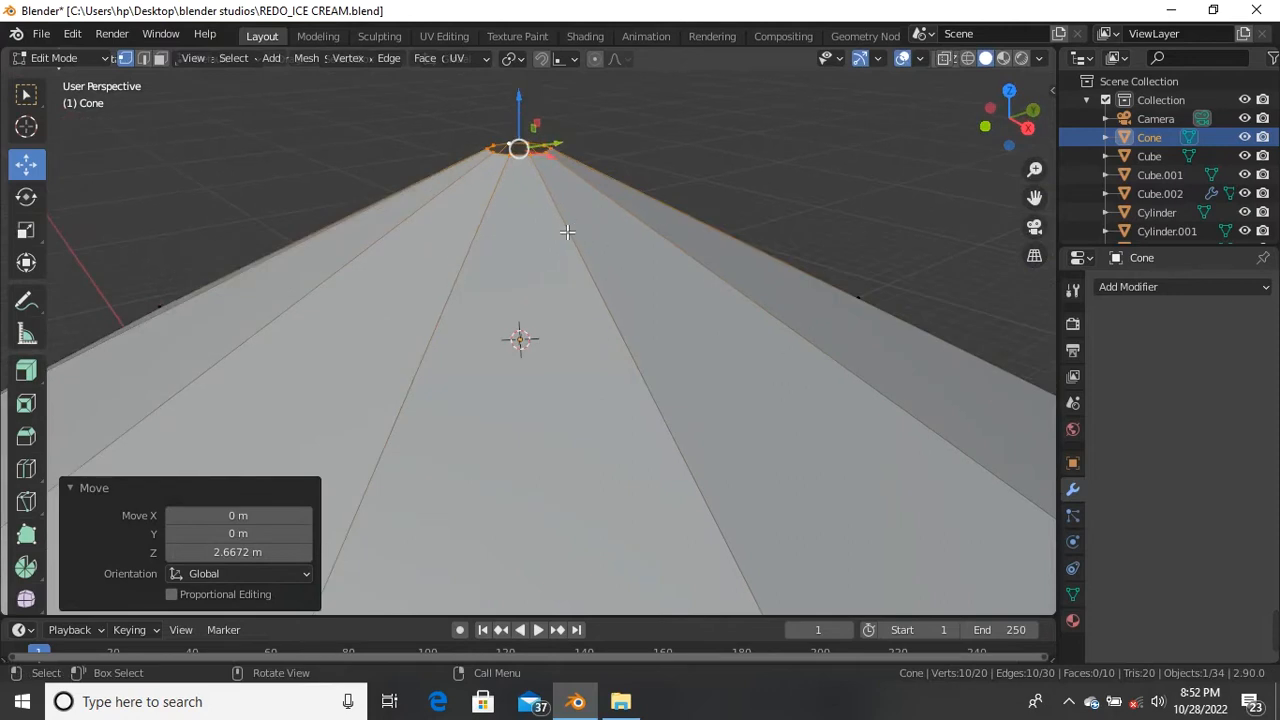
{"action": "scroll", "coordinate": [567, 232], "scroll_direction": "down", "scroll_amount": 5}
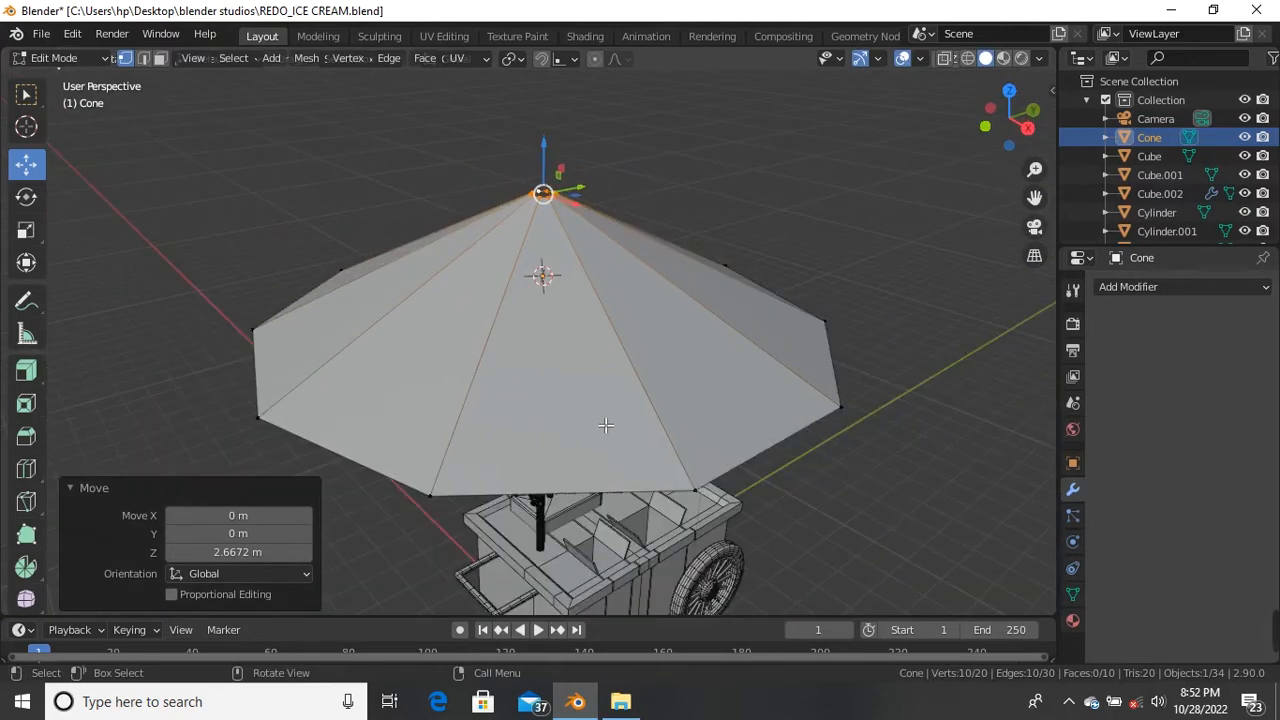
Step: In edge mode, select the first eight radial ridge edges running from the cone peak
{"action": "key", "text": "2"}
{"action": "left_click", "coordinate": [627, 368]}
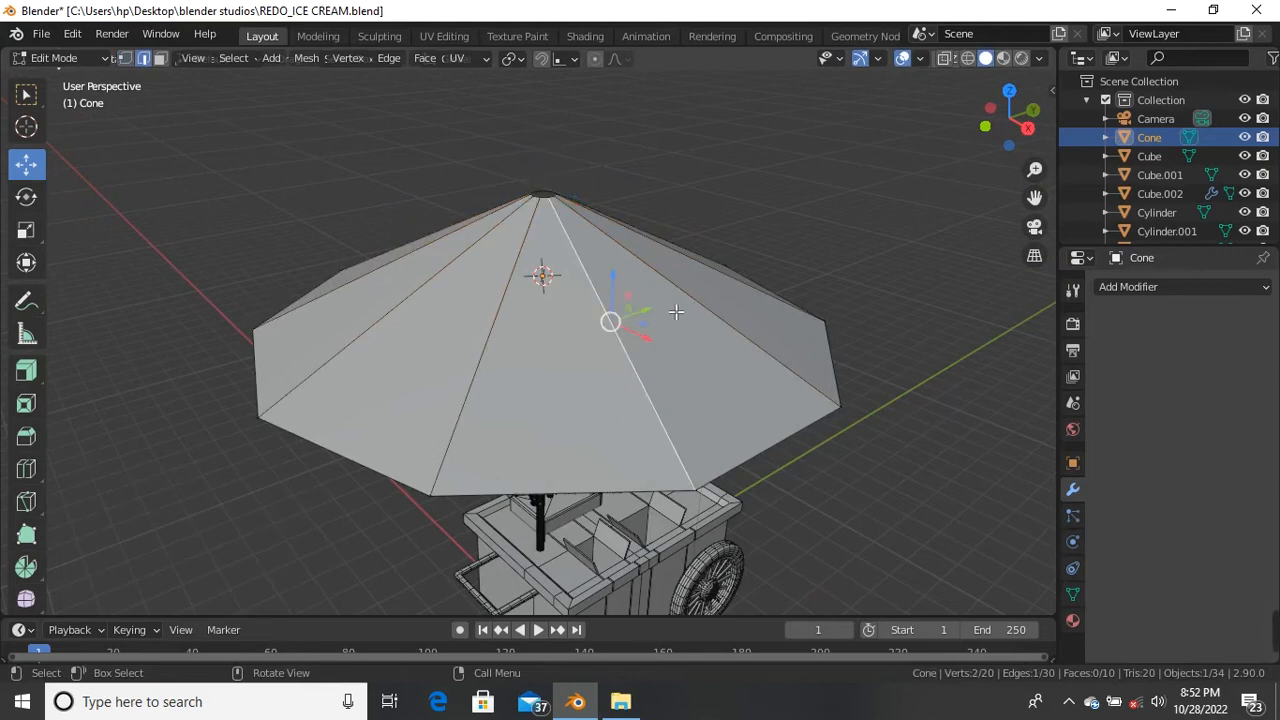
{"action": "left_click", "coordinate": [680, 309], "text": "shift"}
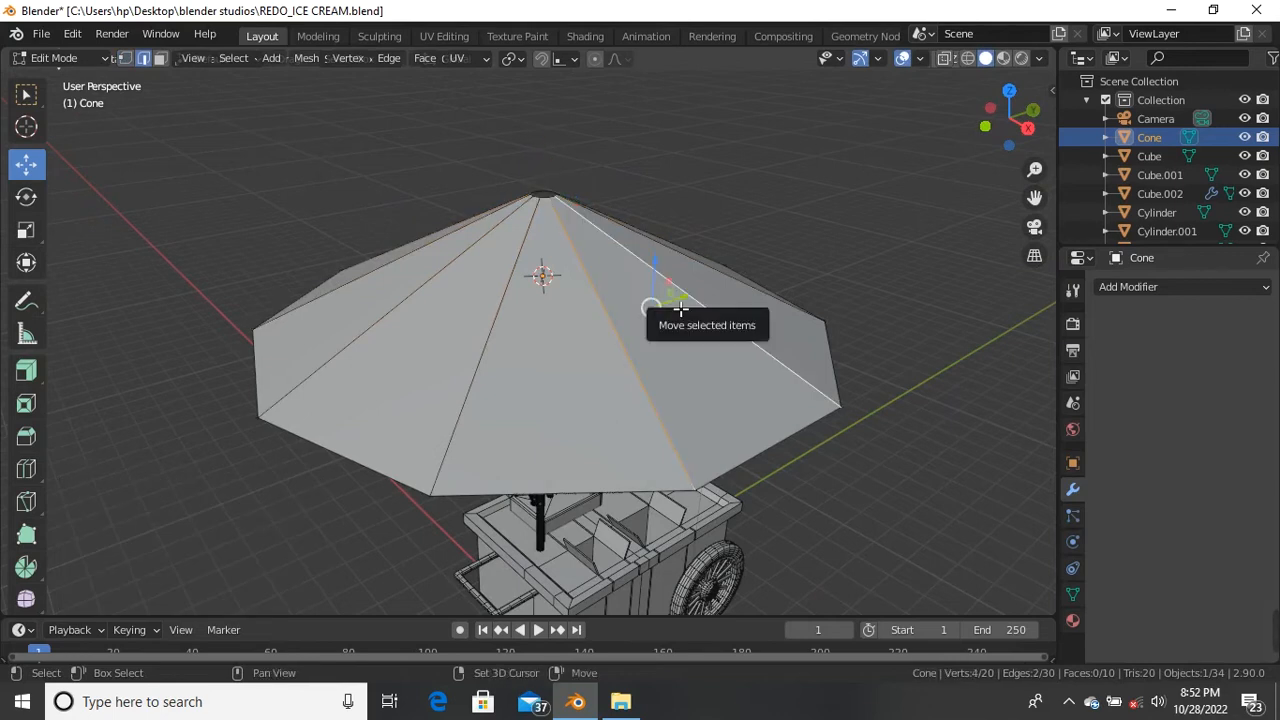
{"action": "left_click", "coordinate": [505, 347], "text": "shift"}
{"action": "middle_click_drag", "start_coordinate": [505, 347], "coordinate": [669, 271]}
{"action": "left_click", "coordinate": [759, 268], "text": "shift"}
{"action": "scroll", "coordinate": [730, 260], "scroll_direction": "up", "scroll_amount": 4}
{"action": "left_click", "coordinate": [741, 281], "text": "shift"}
{"action": "left_click", "coordinate": [688, 236], "text": "shift"}
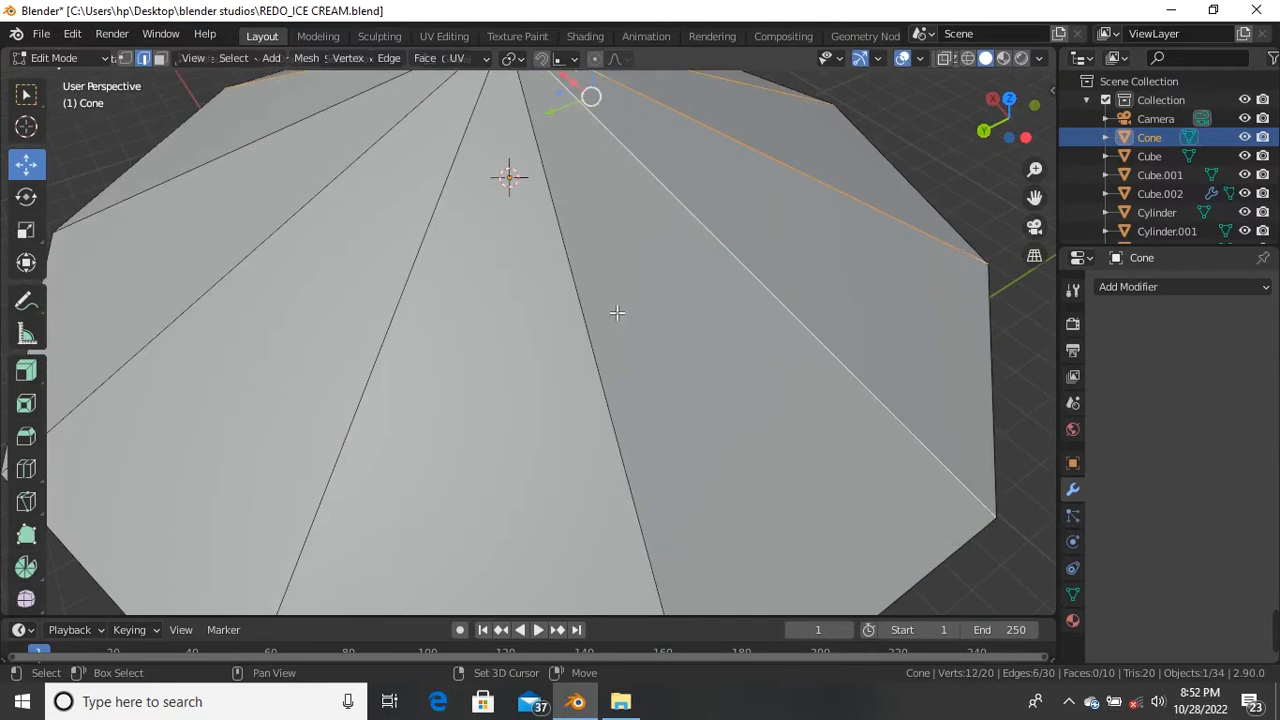
{"action": "left_click", "coordinate": [596, 330], "text": "shift"}
{"action": "left_click", "coordinate": [399, 336], "text": "shift"}
Step: Add two more ridge edges and start bevelling them, currently 0.0217 m with 1 segment
{"action": "scroll", "coordinate": [423, 371], "scroll_direction": "down", "scroll_amount": 4}
{"action": "middle_click_drag", "start_coordinate": [423, 371], "coordinate": [514, 346]}
{"action": "left_click", "coordinate": [536, 350], "text": "shift"}
{"action": "left_click", "coordinate": [499, 384], "text": "shift"}
{"action": "scroll", "coordinate": [499, 384], "scroll_direction": "down", "scroll_amount": 4}
{"action": "middle_click_drag", "start_coordinate": [517, 423], "coordinate": [423, 354]}
{"action": "scroll", "coordinate": [512, 346], "scroll_direction": "up", "scroll_amount": 6}
{"action": "scroll", "coordinate": [434, 339], "scroll_direction": "down", "scroll_amount": 3}
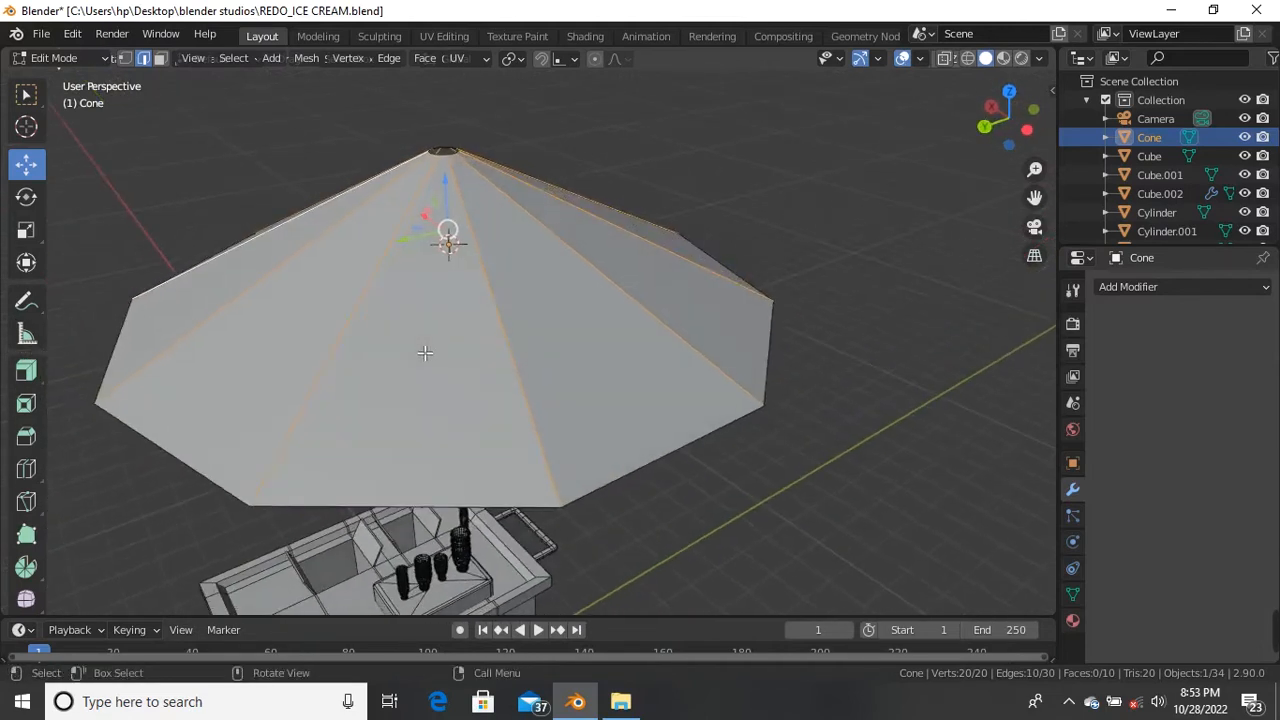
{"action": "key", "text": "ctrl+b"}
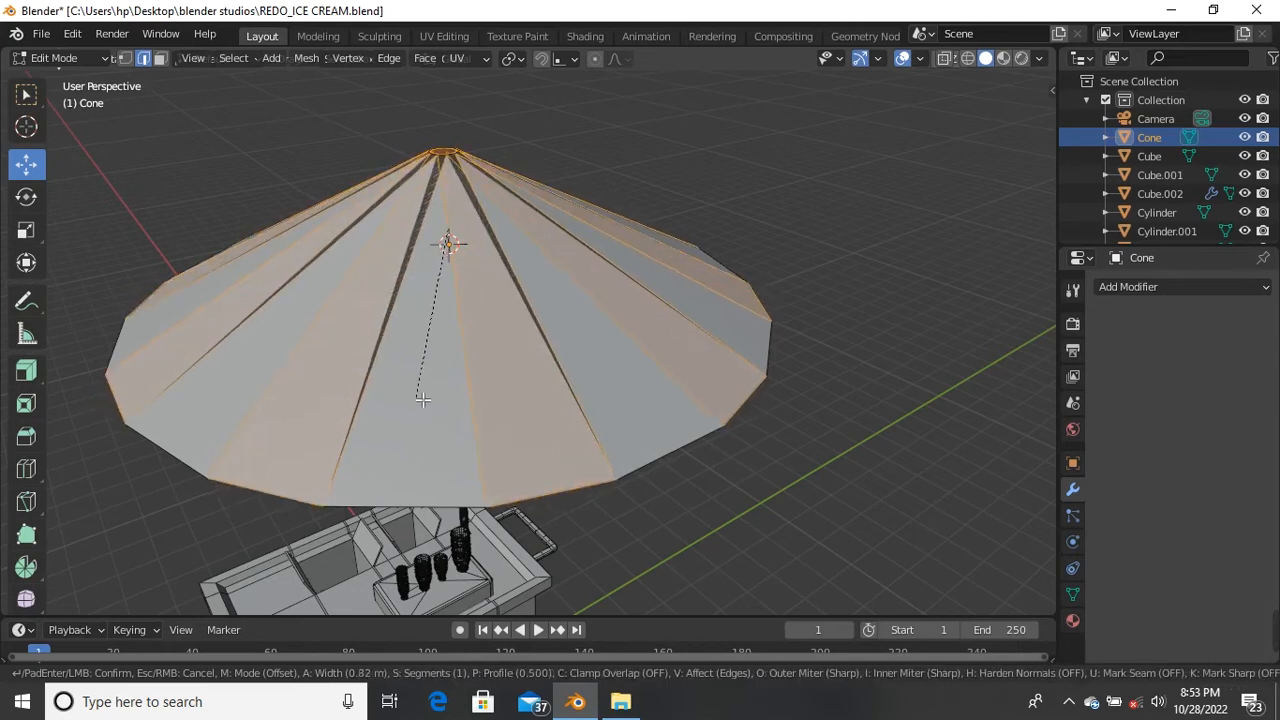
Step: Redo the narrow ridge bevel after adding a missed radial edge to the selection
{"action": "left_click", "coordinate": [419, 350]}
{"action": "right_click", "coordinate": [408, 371]}
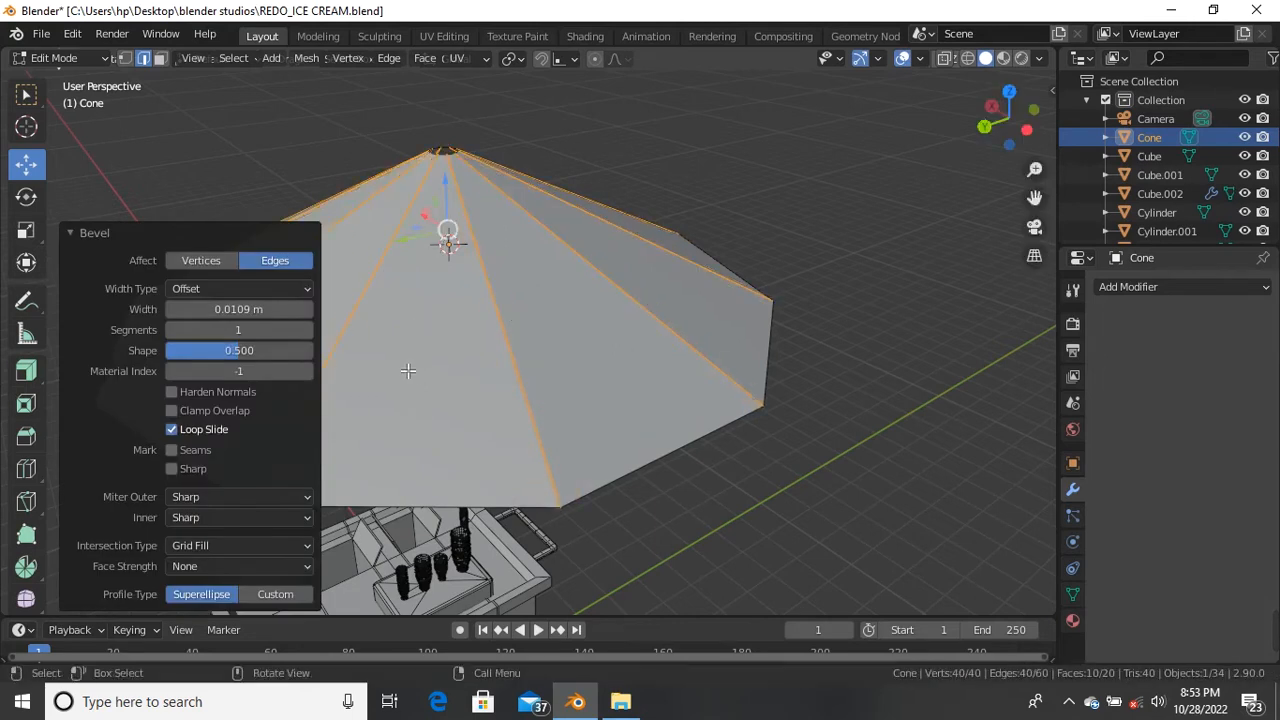
{"action": "scroll", "coordinate": [349, 368], "scroll_direction": "up", "scroll_amount": 2}
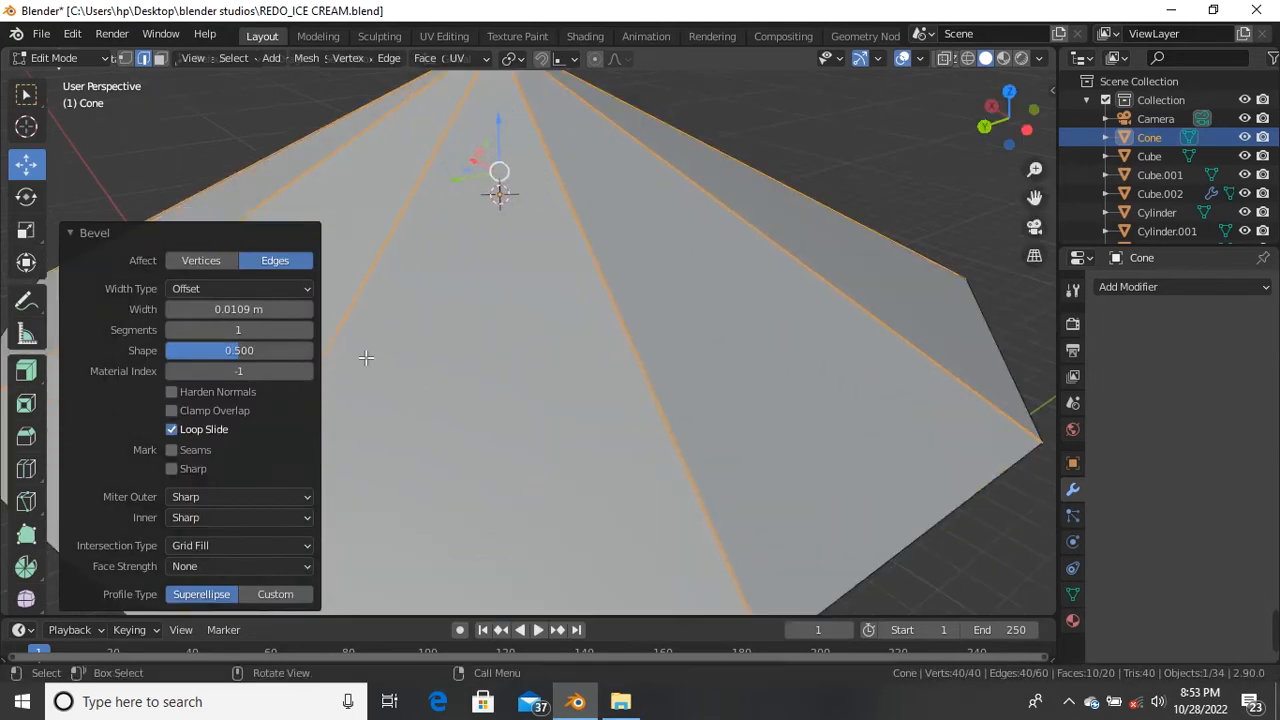
{"action": "key", "text": "ctrl+b"}
{"action": "right_click", "coordinate": [541, 401]}
{"action": "key", "text": "ctrl+z"}
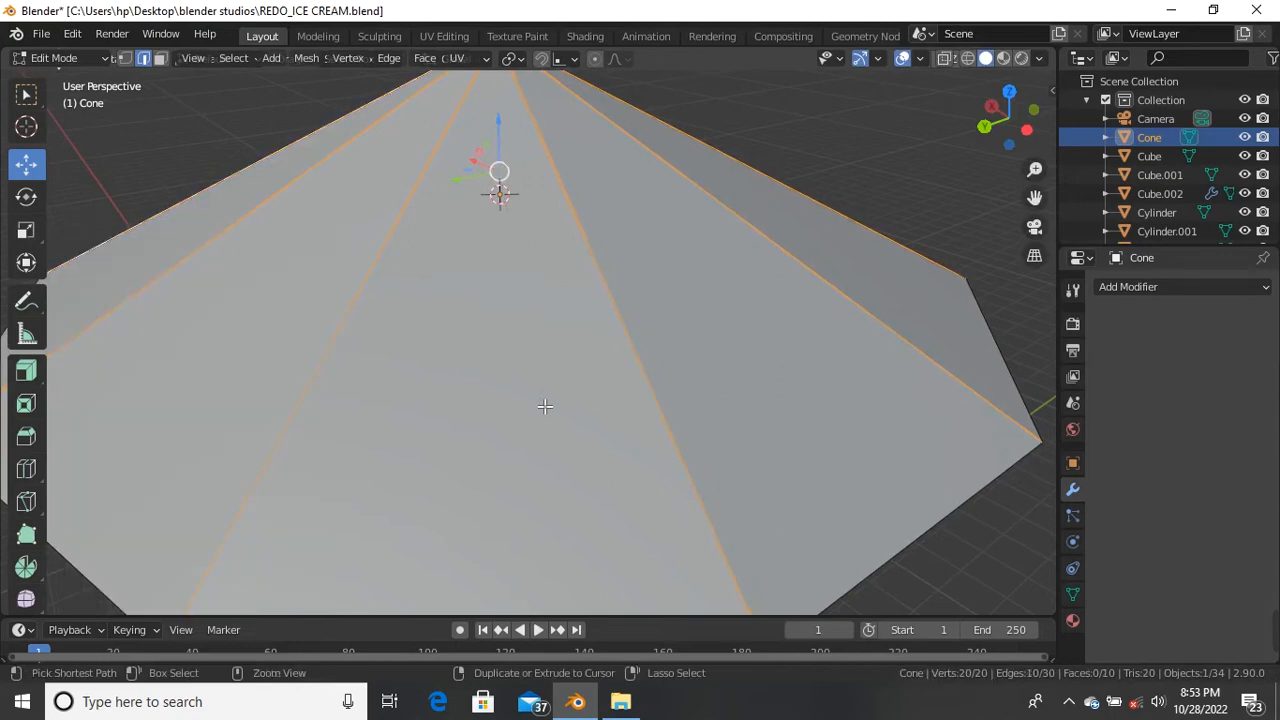
{"action": "scroll", "coordinate": [545, 406], "scroll_direction": "down", "scroll_amount": 4}
{"action": "middle_click_drag", "start_coordinate": [543, 403], "coordinate": [545, 412]}
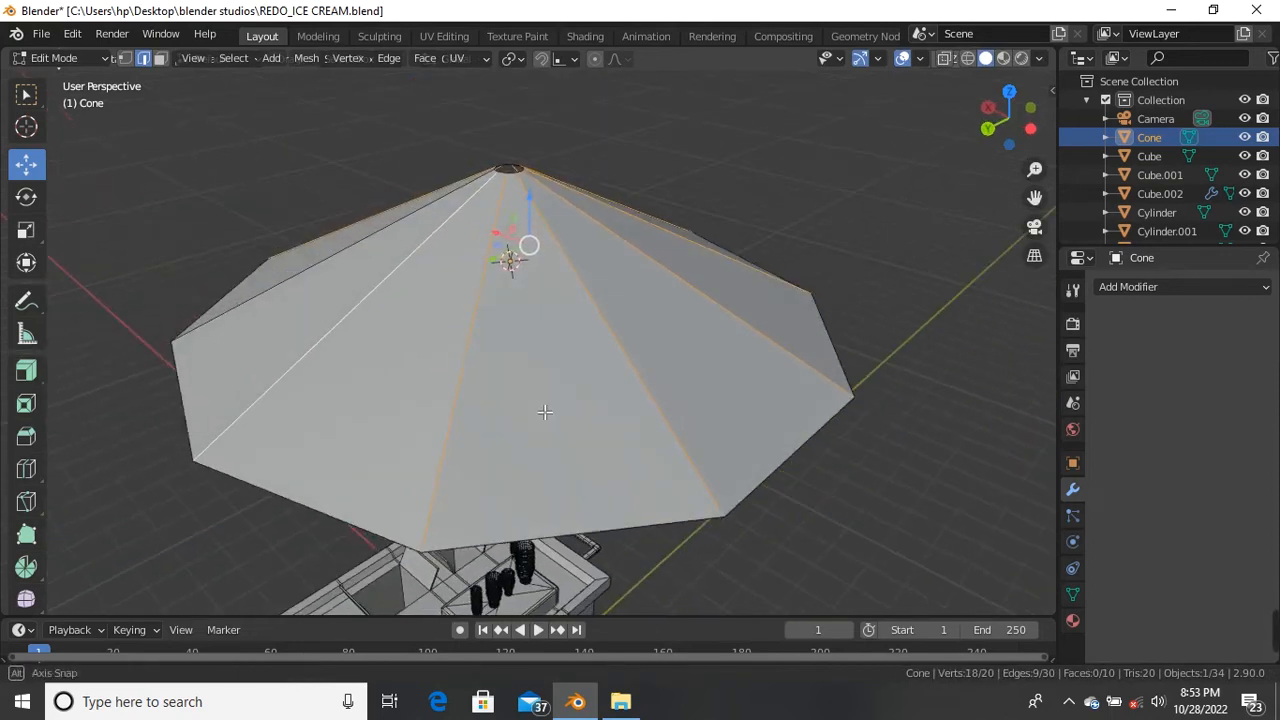
{"action": "left_click", "coordinate": [325, 272], "text": "shift"}
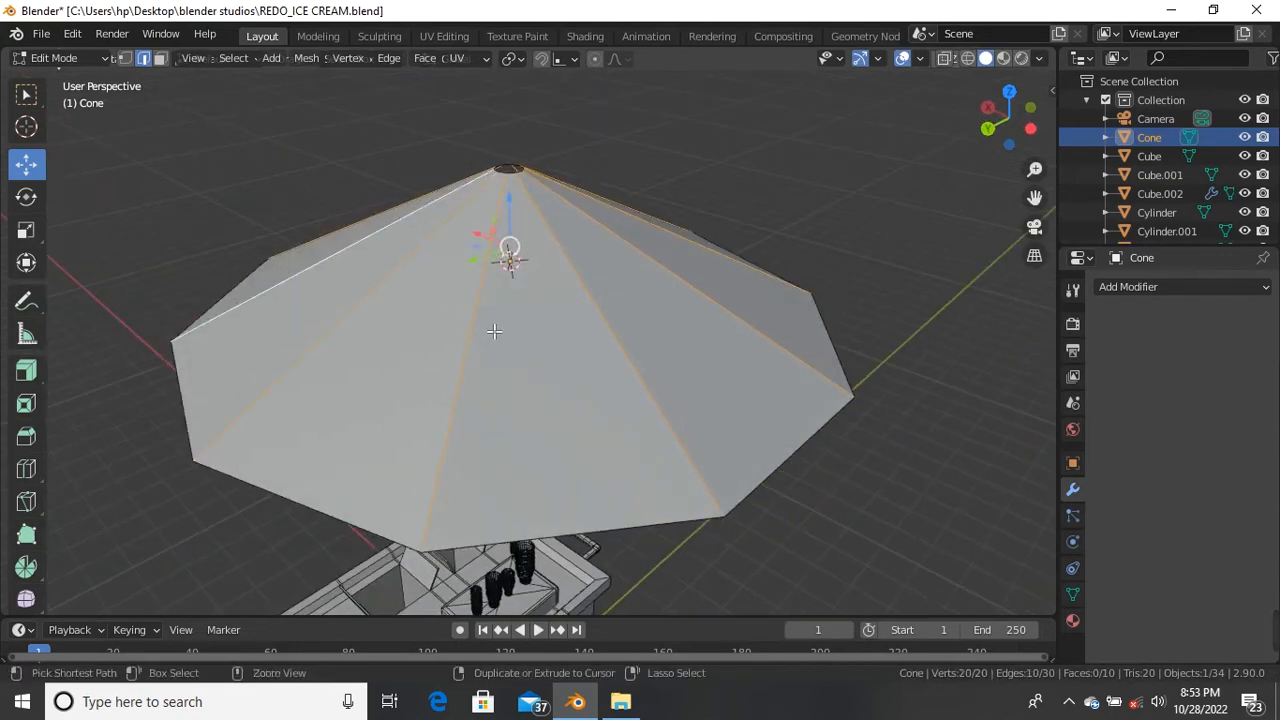
{"action": "key", "text": "ctrl+b"}
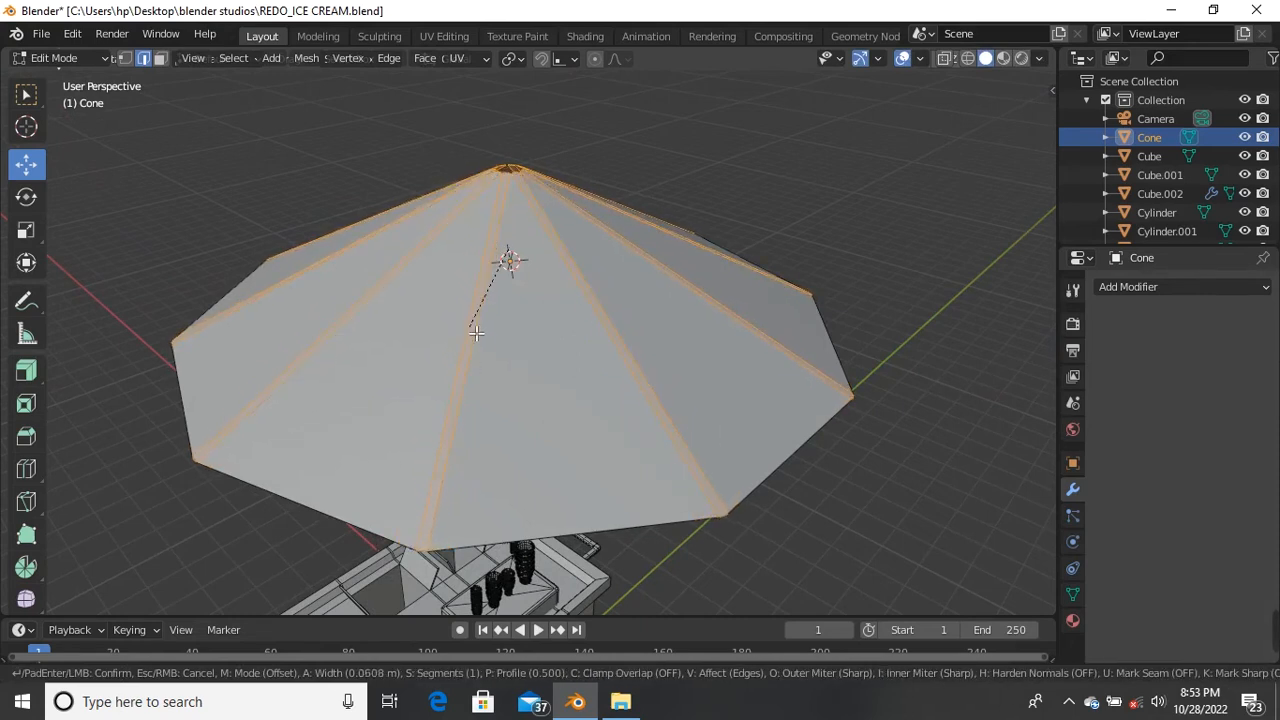
{"action": "left_click", "coordinate": [476, 333]}
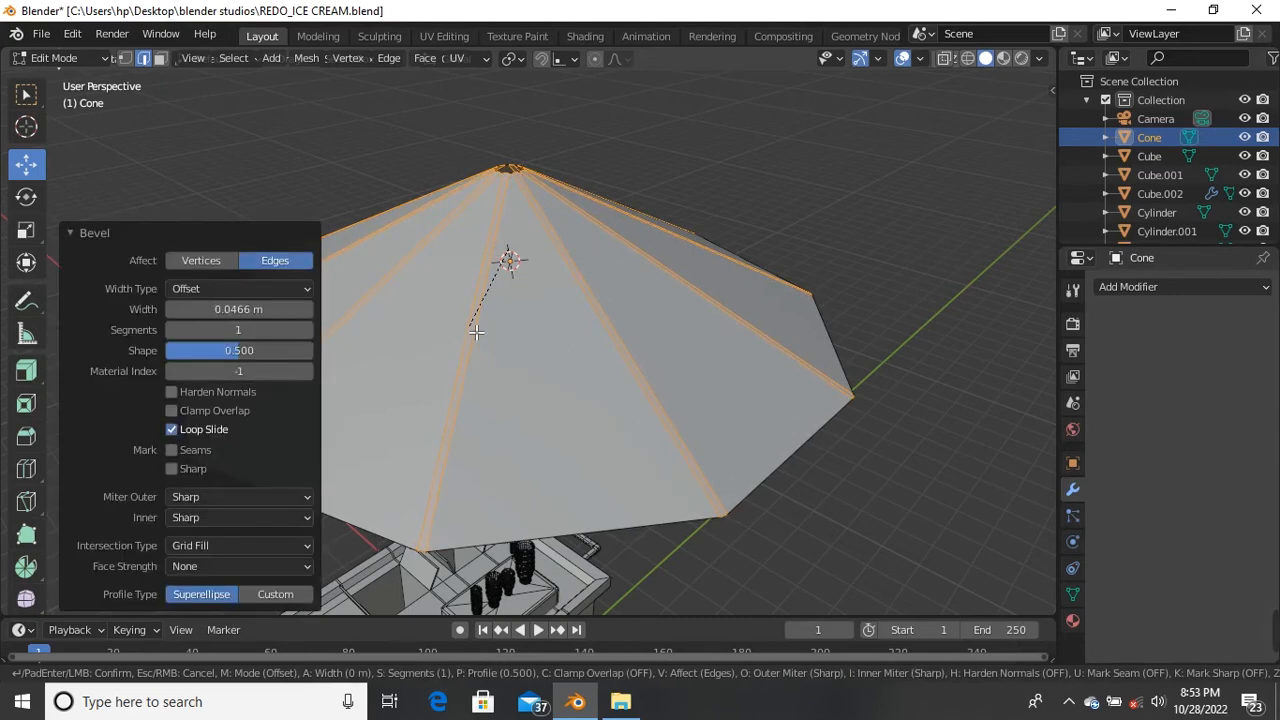
Step: Start selecting the canopy's bottom rim edges, picking the first three
{"action": "scroll", "coordinate": [450, 333], "scroll_direction": "down", "scroll_amount": 3}
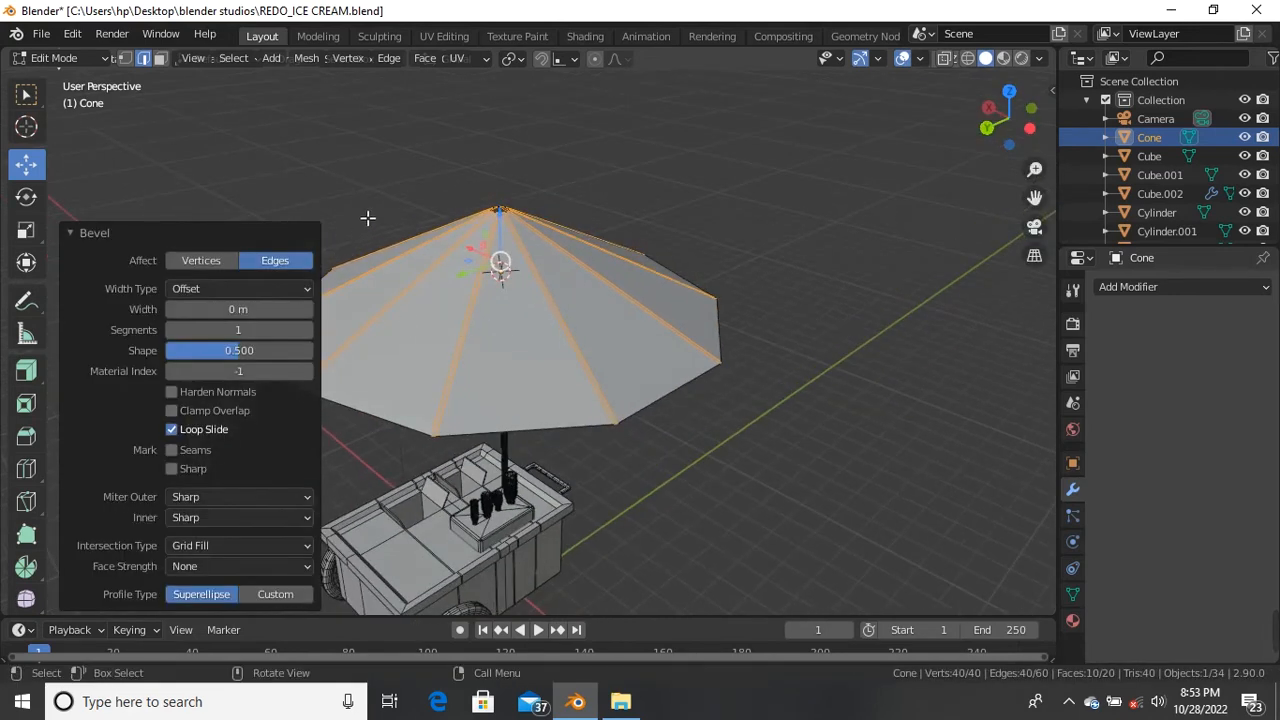
{"action": "left_click", "coordinate": [367, 217]}
{"action": "scroll", "coordinate": [502, 428], "scroll_direction": "up", "scroll_amount": 2}
{"action": "left_click", "coordinate": [509, 440]}
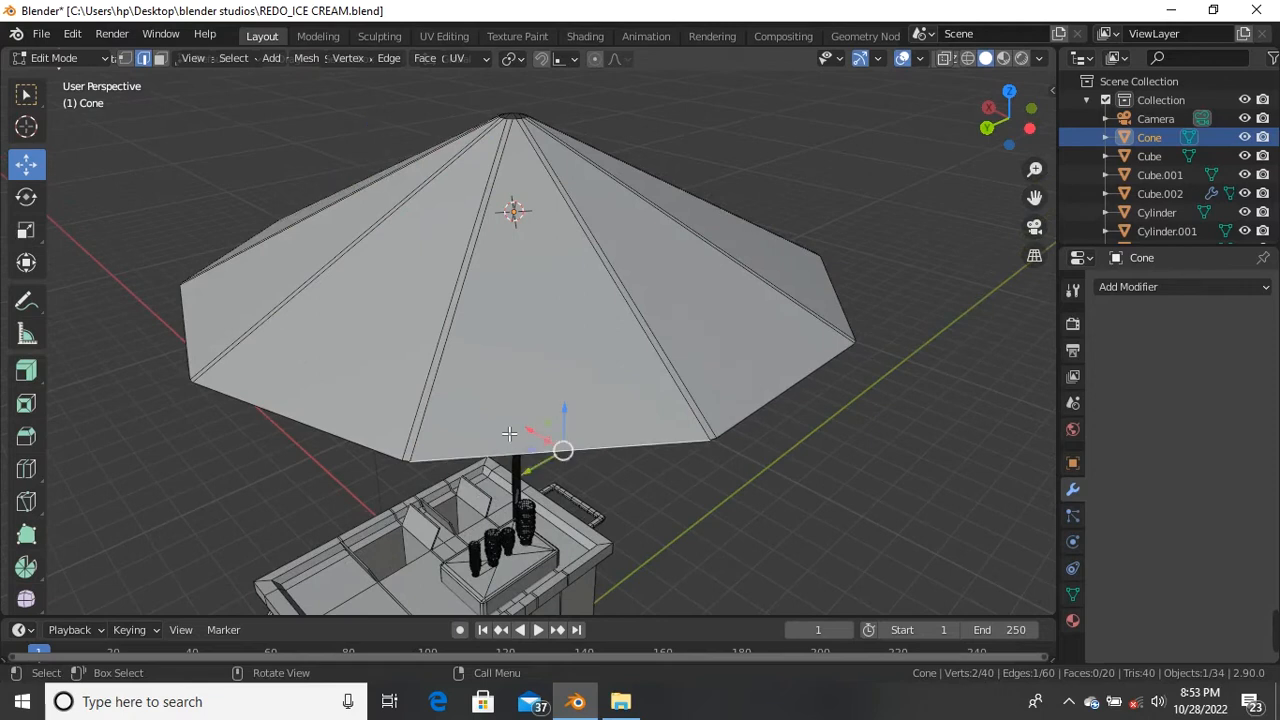
{"action": "middle_click_drag", "start_coordinate": [525, 456], "coordinate": [448, 336]}
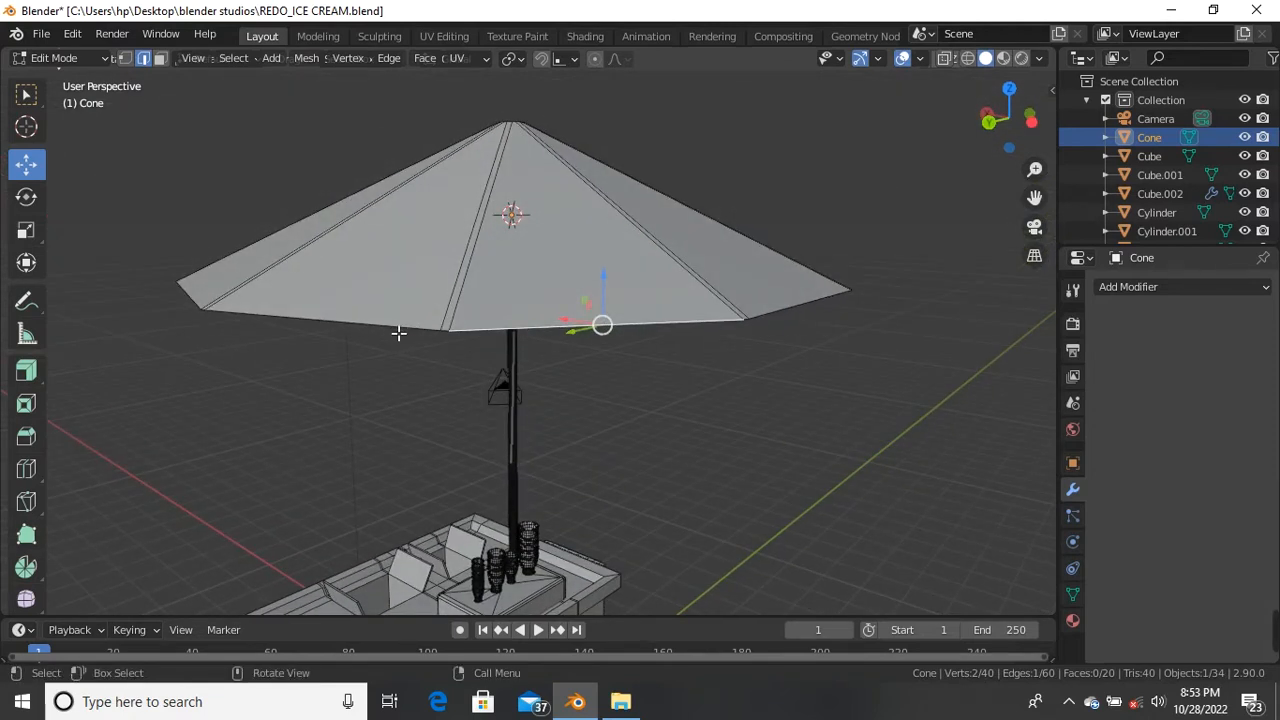
{"action": "left_click", "coordinate": [398, 333], "text": "shift"}
{"action": "middle_click_drag", "start_coordinate": [398, 333], "coordinate": [509, 400]}
{"action": "left_click", "coordinate": [598, 377], "text": "shift"}
Step: Add the remaining bottom rim edges all around the canopy to the selection
{"action": "left_click", "coordinate": [589, 403], "text": "shift"}
{"action": "middle_click_drag", "start_coordinate": [589, 403], "coordinate": [517, 408]}
{"action": "left_click", "coordinate": [517, 409], "text": "shift"}
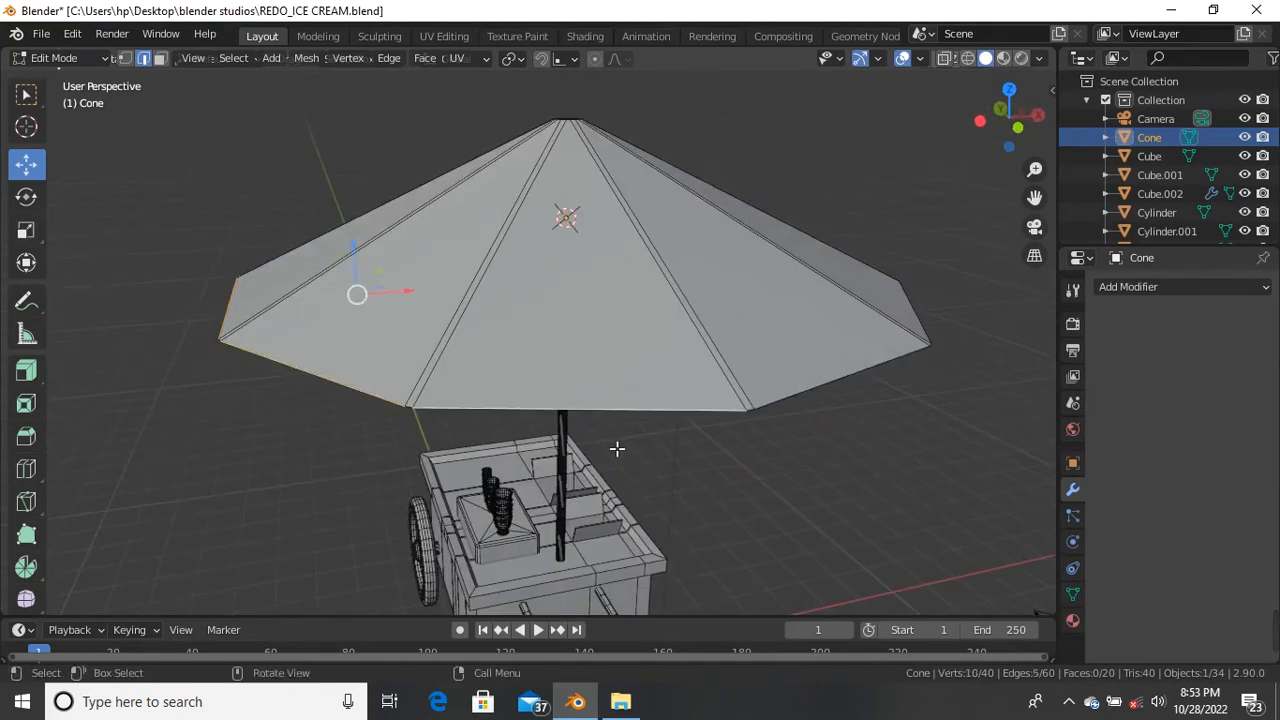
{"action": "middle_click_drag", "start_coordinate": [614, 449], "coordinate": [534, 440]}
{"action": "left_click", "coordinate": [548, 396], "text": "shift"}
{"action": "middle_click_drag", "start_coordinate": [617, 437], "coordinate": [474, 374]}
{"action": "left_click", "coordinate": [474, 375], "text": "shift"}
{"action": "left_click", "coordinate": [729, 370], "text": "shift"}
{"action": "middle_click_drag", "start_coordinate": [728, 377], "coordinate": [601, 406]}
{"action": "left_click", "coordinate": [653, 446], "text": "shift"}
{"action": "left_click", "coordinate": [741, 418], "text": "shift"}
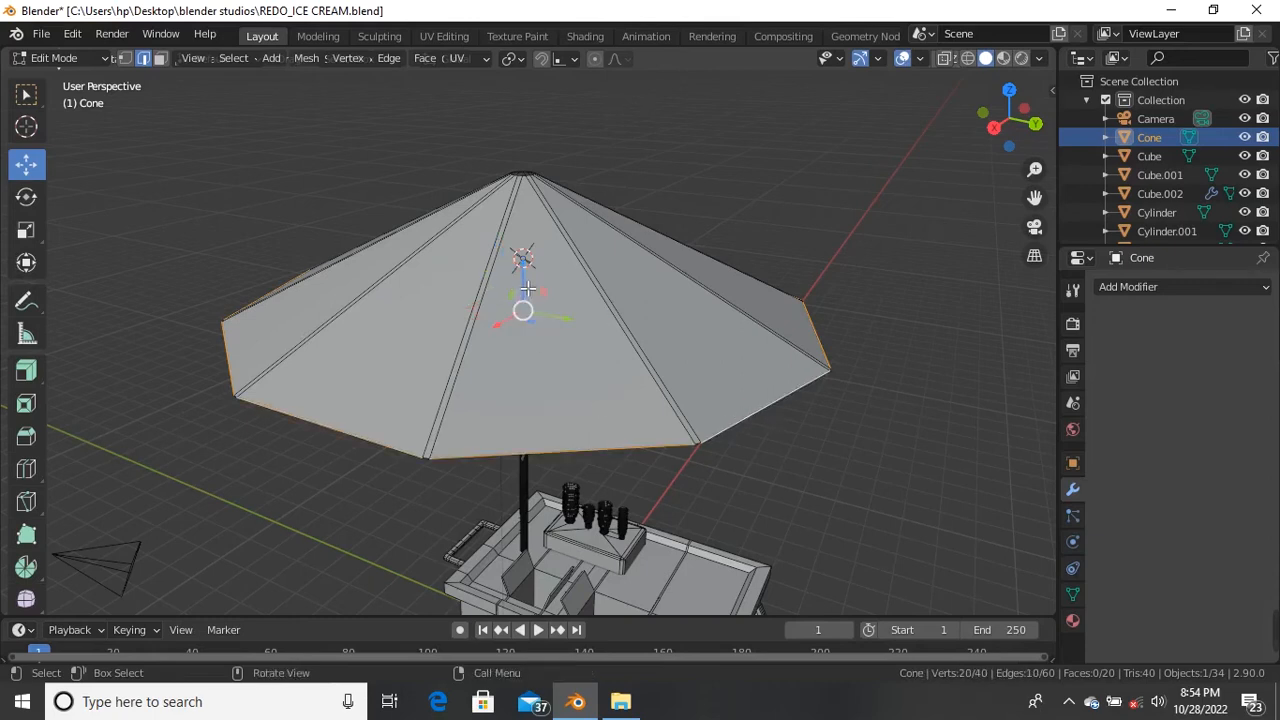
Step: Extrude the rim edges straight down 0.67914 m to form a vertical skirt
{"action": "key", "text": "e"}
{"action": "right_click", "coordinate": [528, 322]}
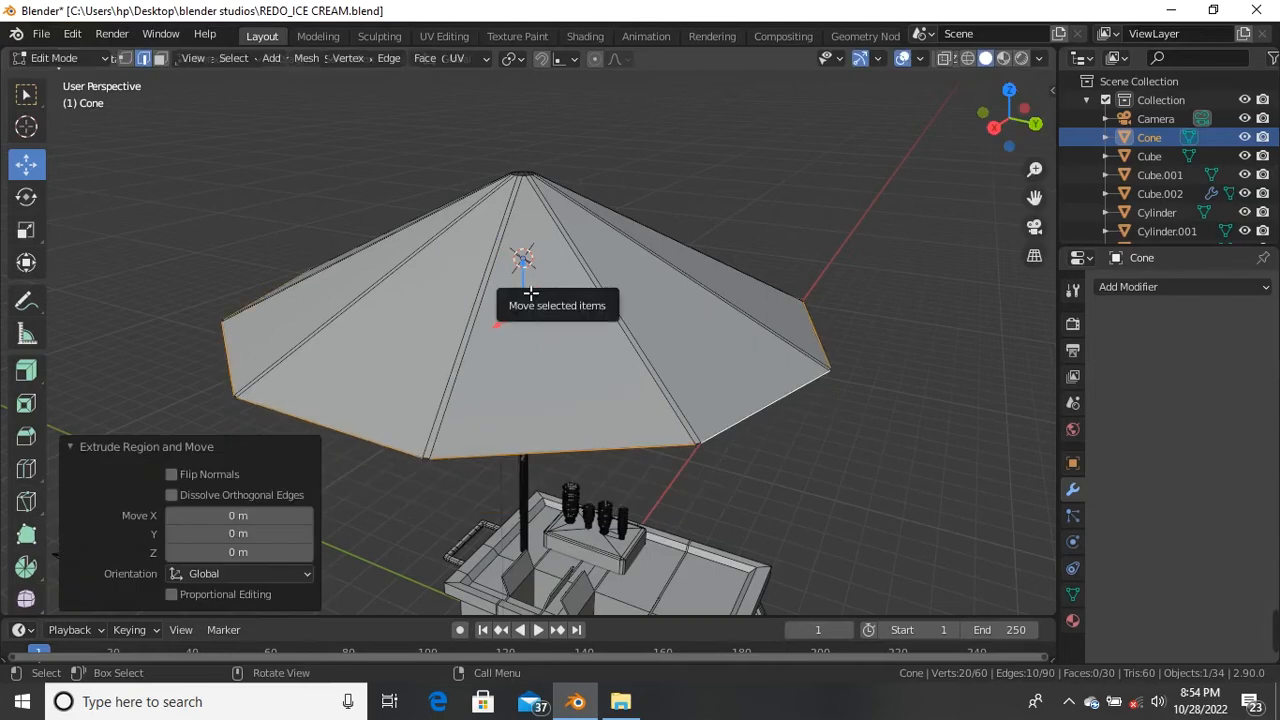
{"action": "left_click_drag", "start_coordinate": [526, 292], "coordinate": [535, 326]}
{"action": "middle_click_drag", "start_coordinate": [493, 446], "coordinate": [600, 443]}
{"action": "scroll", "coordinate": [457, 395], "scroll_direction": "up", "scroll_amount": 2}
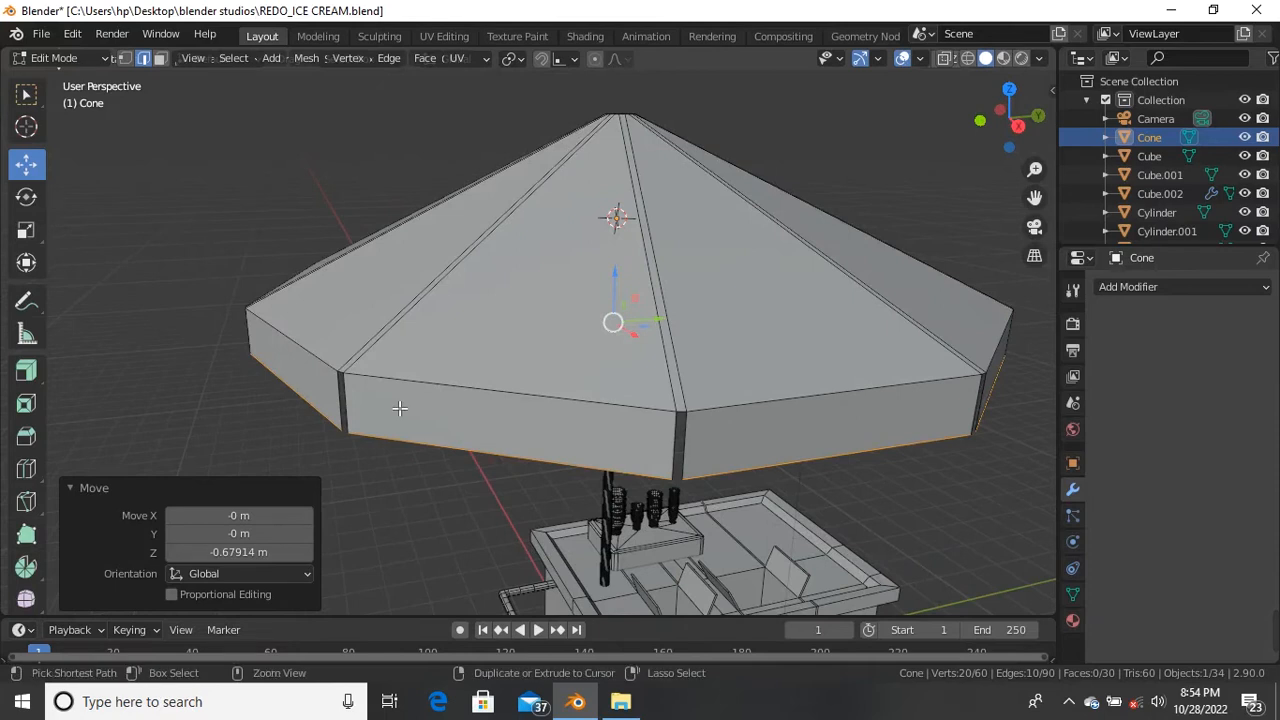
{"action": "key", "text": "ctrl+r"}
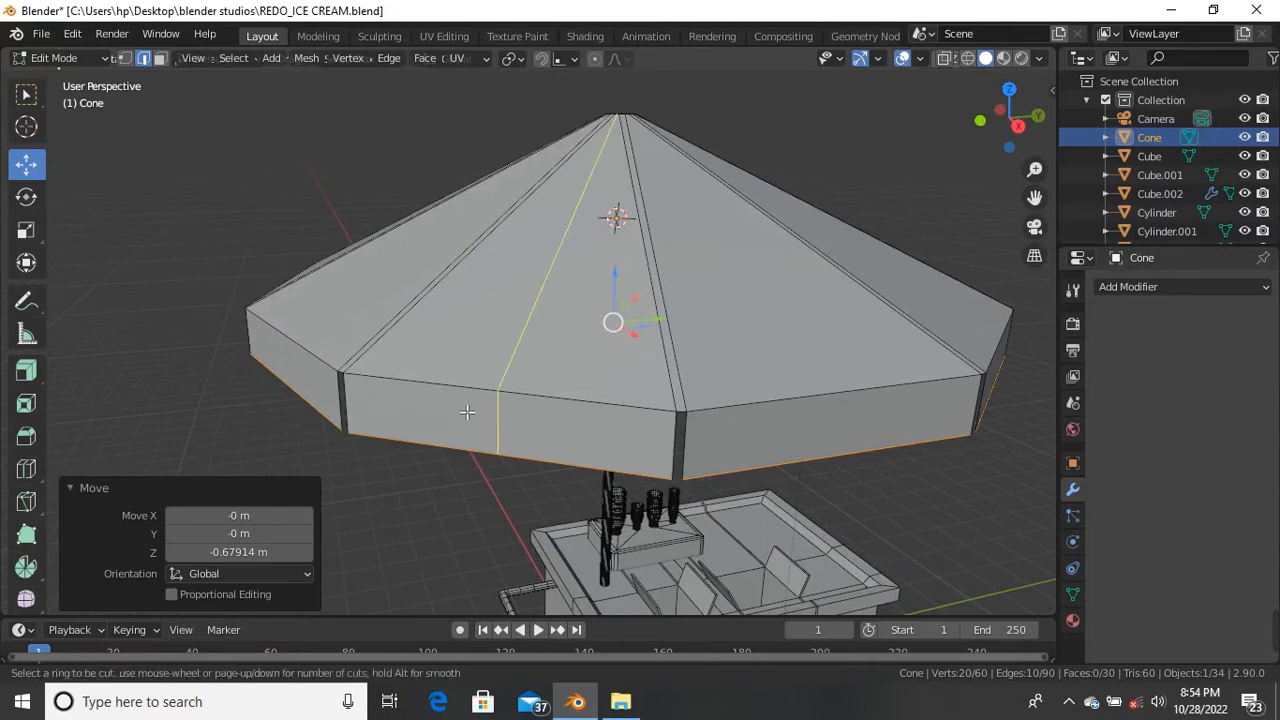
Step: Centre a loop cut on the skirt, then split the next three umbrella panels vertically
{"action": "left_click", "coordinate": [469, 410]}
{"action": "right_click", "coordinate": [469, 410]}
{"action": "scroll", "coordinate": [470, 410], "scroll_direction": "down", "scroll_amount": 3}
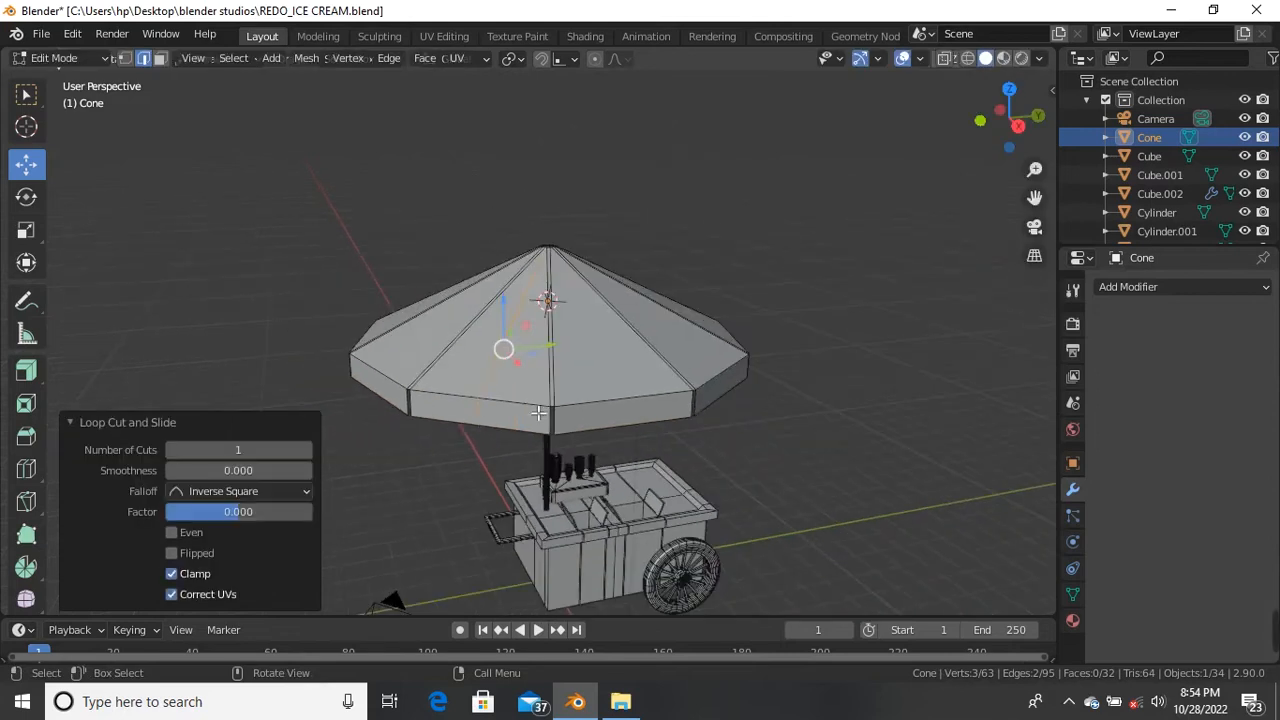
{"action": "middle_click_drag", "start_coordinate": [541, 427], "coordinate": [545, 428]}
{"action": "scroll", "coordinate": [548, 429], "scroll_direction": "up", "scroll_amount": 2}
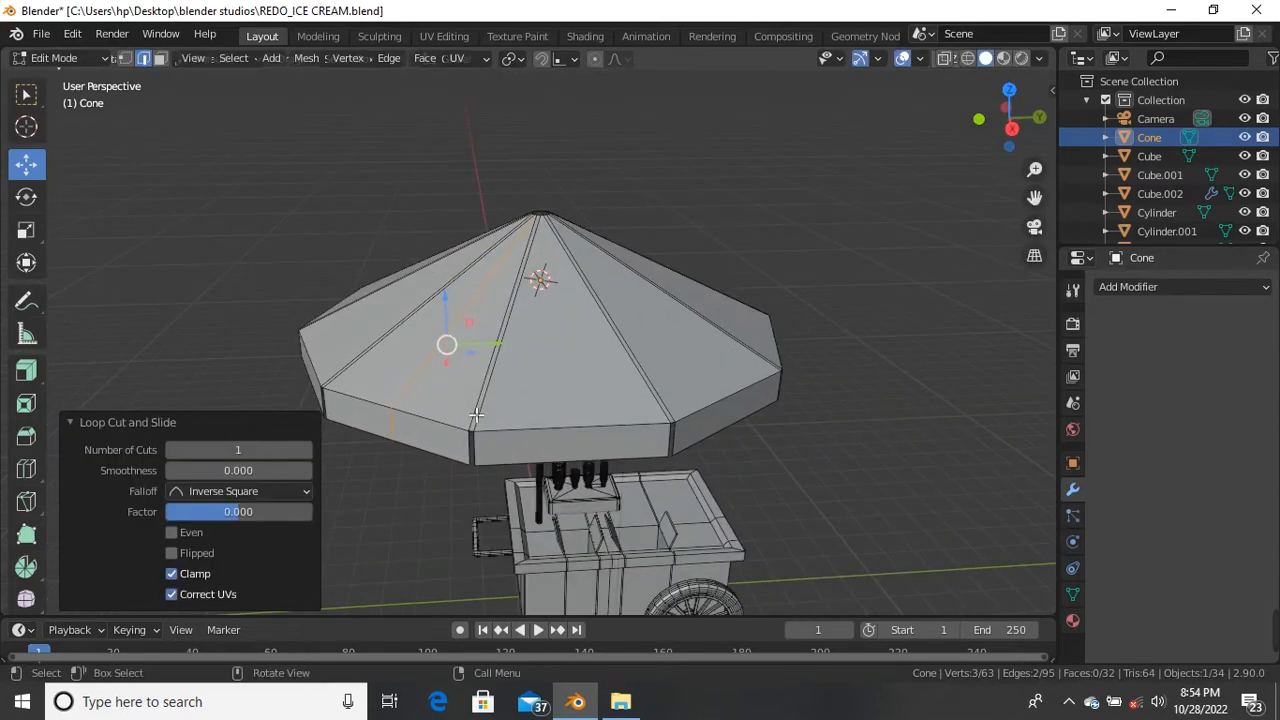
{"action": "key", "text": "ctrl+r"}
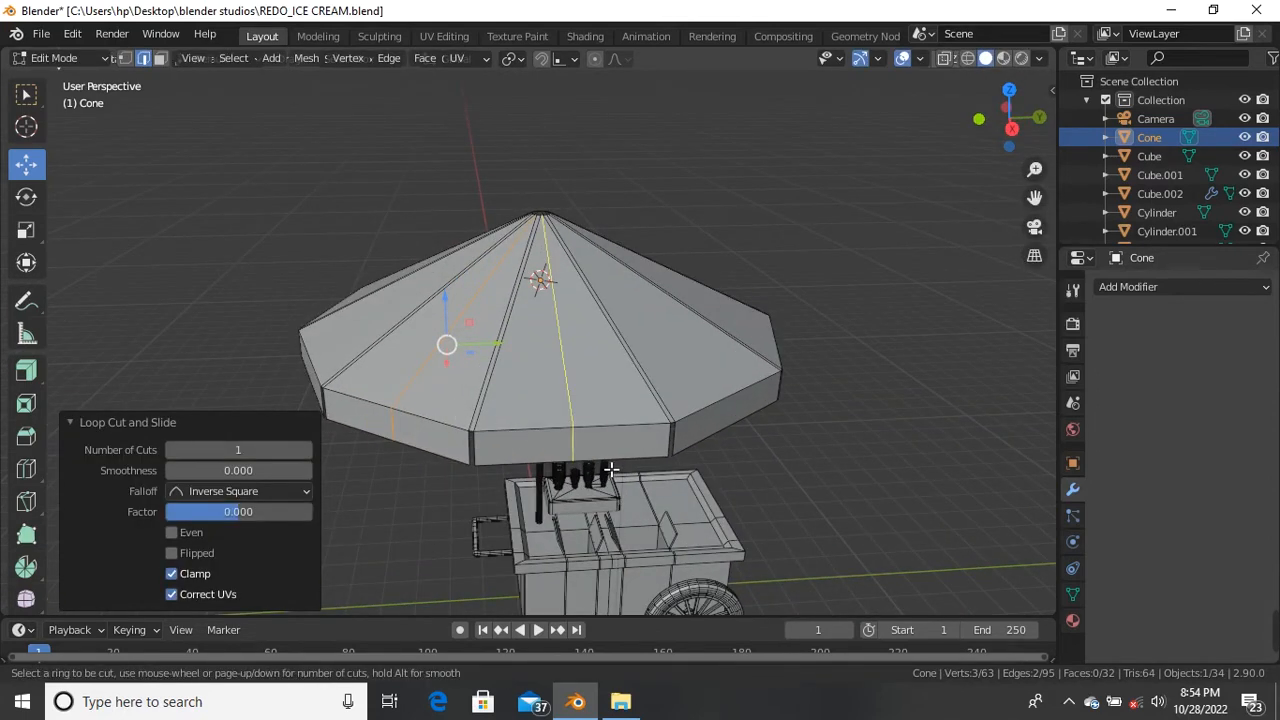
{"action": "left_click", "coordinate": [611, 469]}
{"action": "right_click", "coordinate": [611, 469]}
{"action": "middle_click_drag", "start_coordinate": [611, 469], "coordinate": [580, 452]}
{"action": "scroll", "coordinate": [571, 447], "scroll_direction": "up", "scroll_amount": 2}
{"action": "key", "text": "ctrl+r"}
{"action": "left_click", "coordinate": [583, 440]}
{"action": "right_click", "coordinate": [583, 440]}
{"action": "middle_click_drag", "start_coordinate": [583, 440], "coordinate": [563, 423]}
{"action": "key", "text": "ctrl+r"}
{"action": "left_click", "coordinate": [606, 429]}
{"action": "right_click", "coordinate": [630, 425]}
Step: Split six more umbrella panels, including the front ones, with centred vertical loop cuts
{"action": "key", "text": "ctrl+r"}
{"action": "left_click", "coordinate": [565, 428]}
{"action": "right_click", "coordinate": [565, 428]}
{"action": "middle_click_drag", "start_coordinate": [565, 428], "coordinate": [550, 455]}
{"action": "key", "text": "ctrl+r"}
{"action": "left_click", "coordinate": [557, 446]}
{"action": "right_click", "coordinate": [600, 428]}
{"action": "middle_click_drag", "start_coordinate": [614, 420], "coordinate": [505, 436]}
{"action": "key", "text": "ctrl+r"}
{"action": "left_click", "coordinate": [546, 443]}
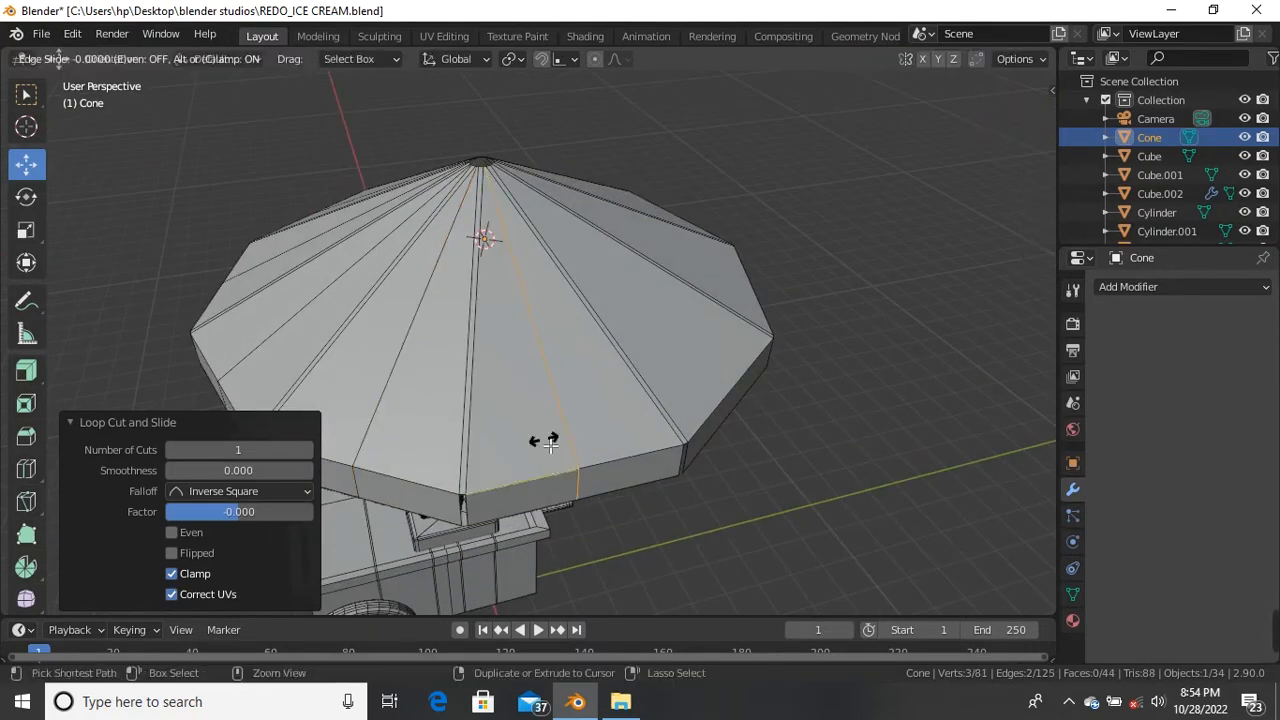
{"action": "right_click", "coordinate": [546, 441]}
{"action": "scroll", "coordinate": [600, 440], "scroll_direction": "down", "scroll_amount": 2}
{"action": "middle_click_drag", "start_coordinate": [623, 440], "coordinate": [543, 432]}
{"action": "scroll", "coordinate": [542, 431], "scroll_direction": "up", "scroll_amount": 1}
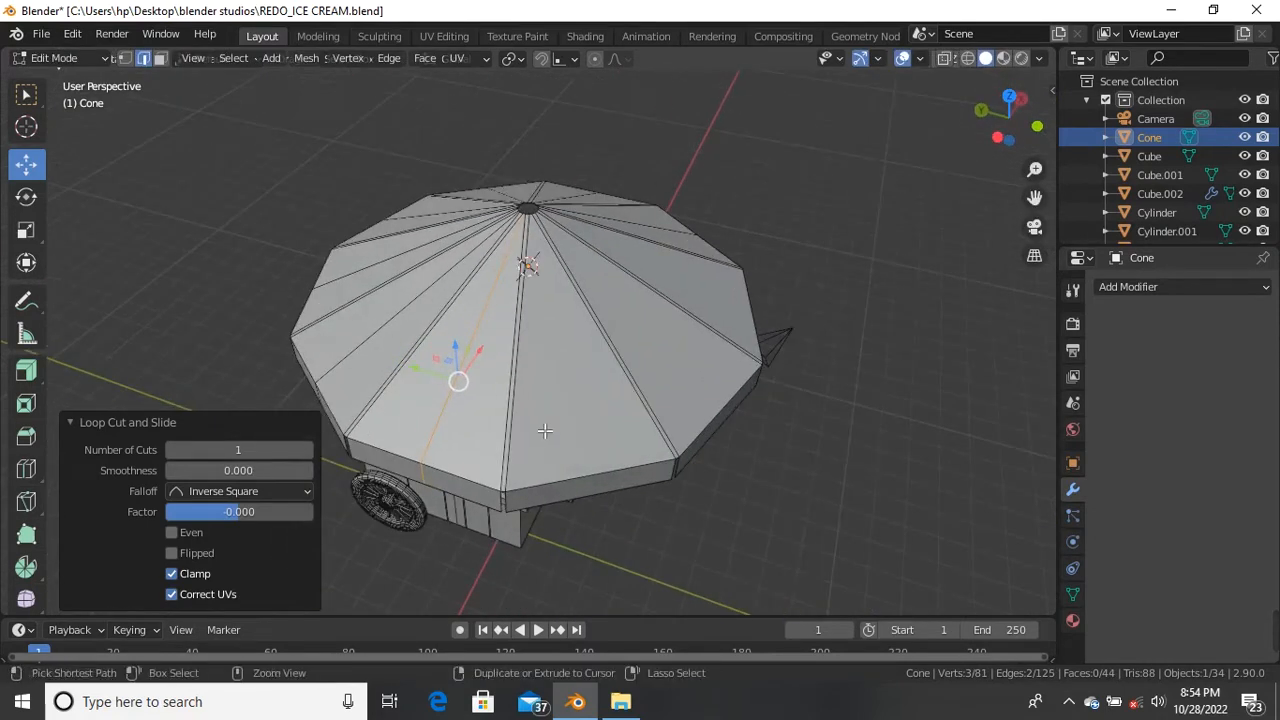
{"action": "key", "text": "ctrl+r"}
{"action": "left_click", "coordinate": [560, 455]}
{"action": "right_click", "coordinate": [563, 458]}
{"action": "middle_click_drag", "start_coordinate": [631, 429], "coordinate": [686, 366]}
{"action": "key", "text": "ctrl+r"}
{"action": "left_click", "coordinate": [586, 462]}
{"action": "right_click", "coordinate": [586, 462]}
{"action": "key", "text": "ctrl+r"}
{"action": "left_click", "coordinate": [559, 446]}
{"action": "right_click", "coordinate": [543, 437]}
Step: Look down on the umbrella and preview a four-ring loop cut across the canopy slope
{"action": "scroll", "coordinate": [534, 343], "scroll_direction": "up", "scroll_amount": 2}
{"action": "scroll", "coordinate": [534, 343], "scroll_direction": "down", "scroll_amount": 3}
{"action": "middle_click_drag", "start_coordinate": [534, 343], "coordinate": [654, 380]}
{"action": "scroll", "coordinate": [580, 346], "scroll_direction": "up", "scroll_amount": 2}
{"action": "scroll", "coordinate": [580, 346], "scroll_direction": "down", "scroll_amount": 1}
{"action": "middle_click_drag", "start_coordinate": [580, 346], "coordinate": [626, 326]}
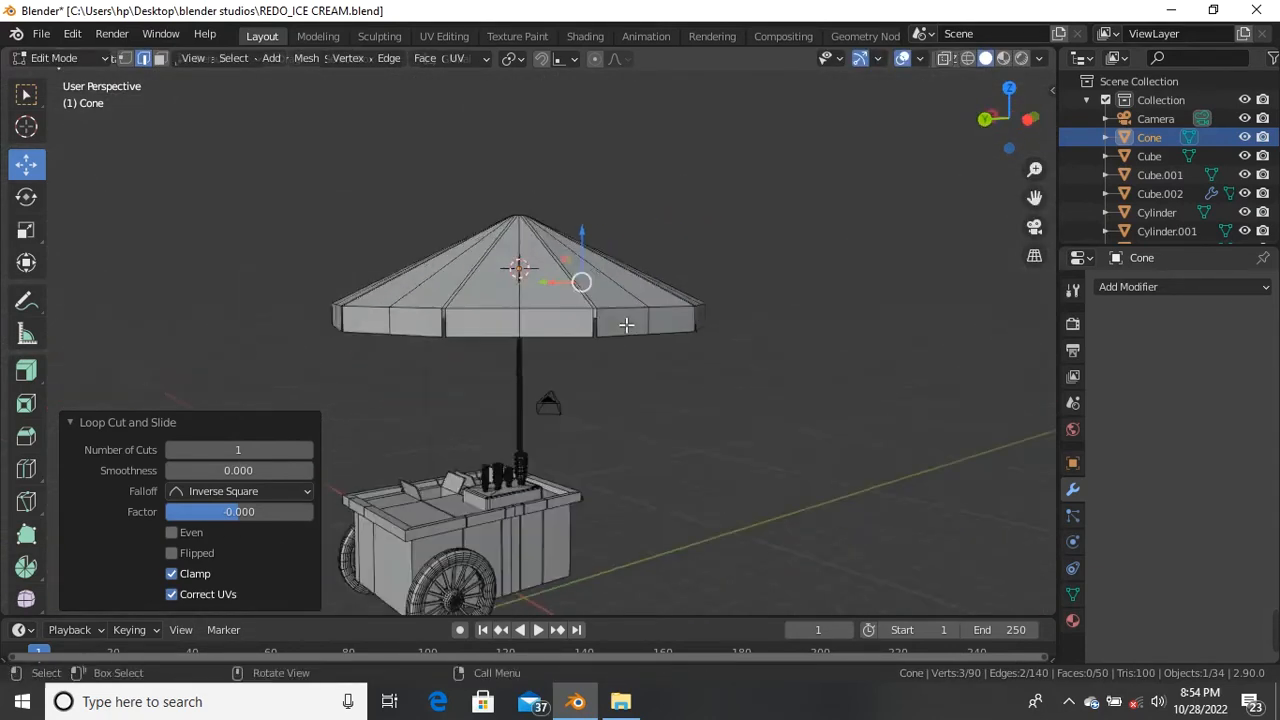
{"action": "scroll", "coordinate": [563, 300], "scroll_direction": "up", "scroll_amount": 2}
{"action": "middle_click_drag", "start_coordinate": [563, 300], "coordinate": [739, 318]}
{"action": "scroll", "coordinate": [612, 305], "scroll_direction": "down", "scroll_amount": 2}
{"action": "scroll", "coordinate": [640, 313], "scroll_direction": "up", "scroll_amount": 1}
{"action": "key", "text": "ctrl+r"}
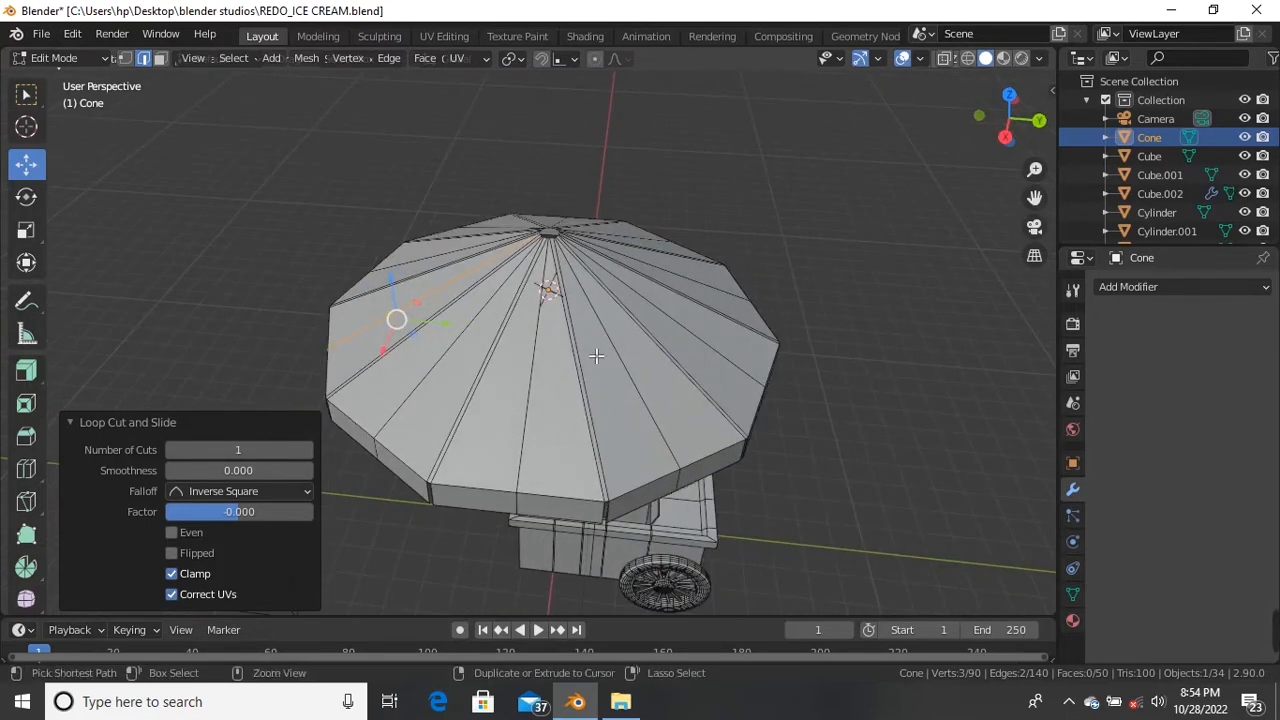
{"action": "scroll", "coordinate": [644, 360], "scroll_direction": "up", "scroll_amount": 3}
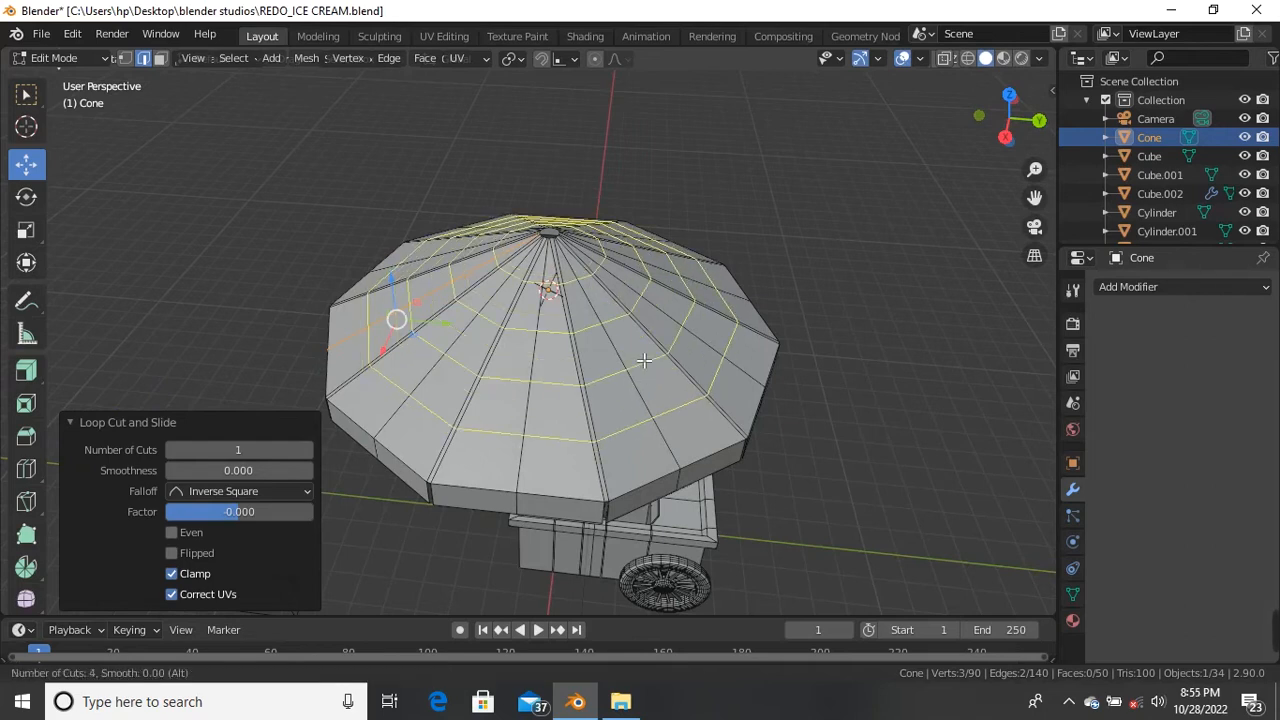
Step: Add five edge rings across the canopy and raise them 0.10417 m along Z
{"action": "scroll", "coordinate": [644, 360], "scroll_direction": "up", "scroll_amount": 1}
{"action": "left_click", "coordinate": [644, 360]}
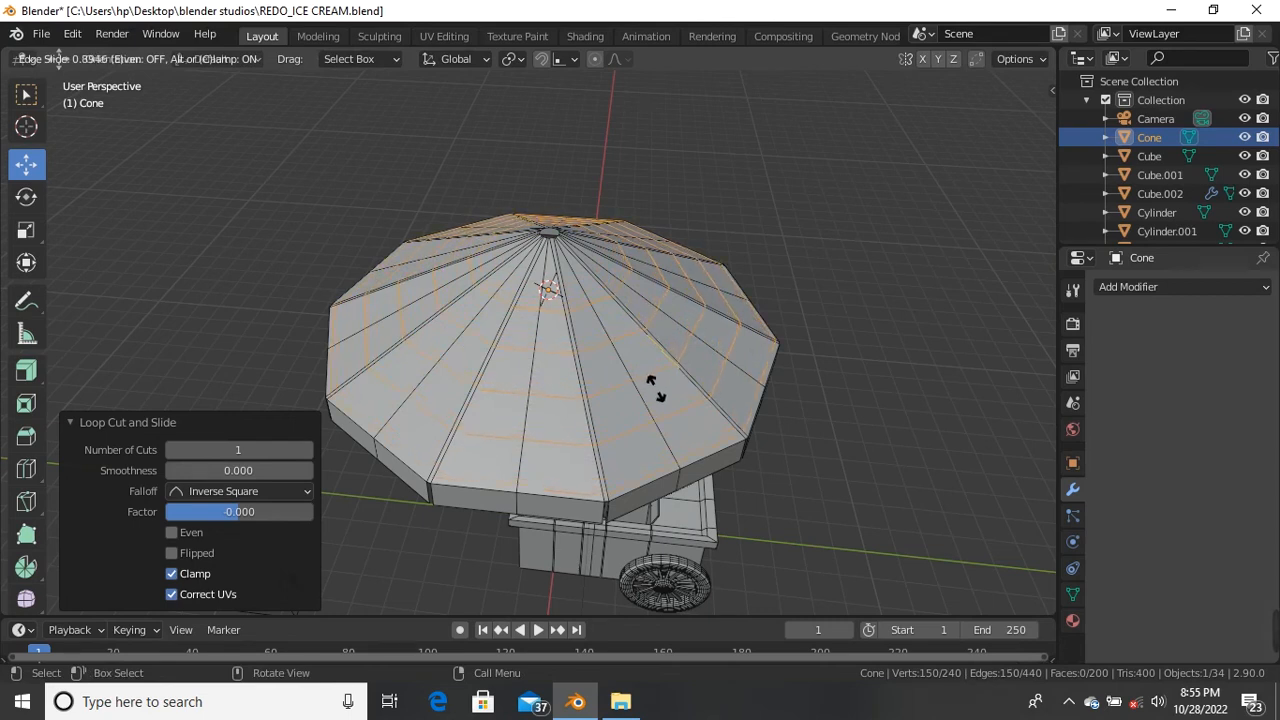
{"action": "left_click", "coordinate": [650, 385]}
{"action": "middle_click_drag", "start_coordinate": [657, 394], "coordinate": [434, 523]}
{"action": "scroll", "coordinate": [605, 302], "scroll_direction": "up", "scroll_amount": 5}
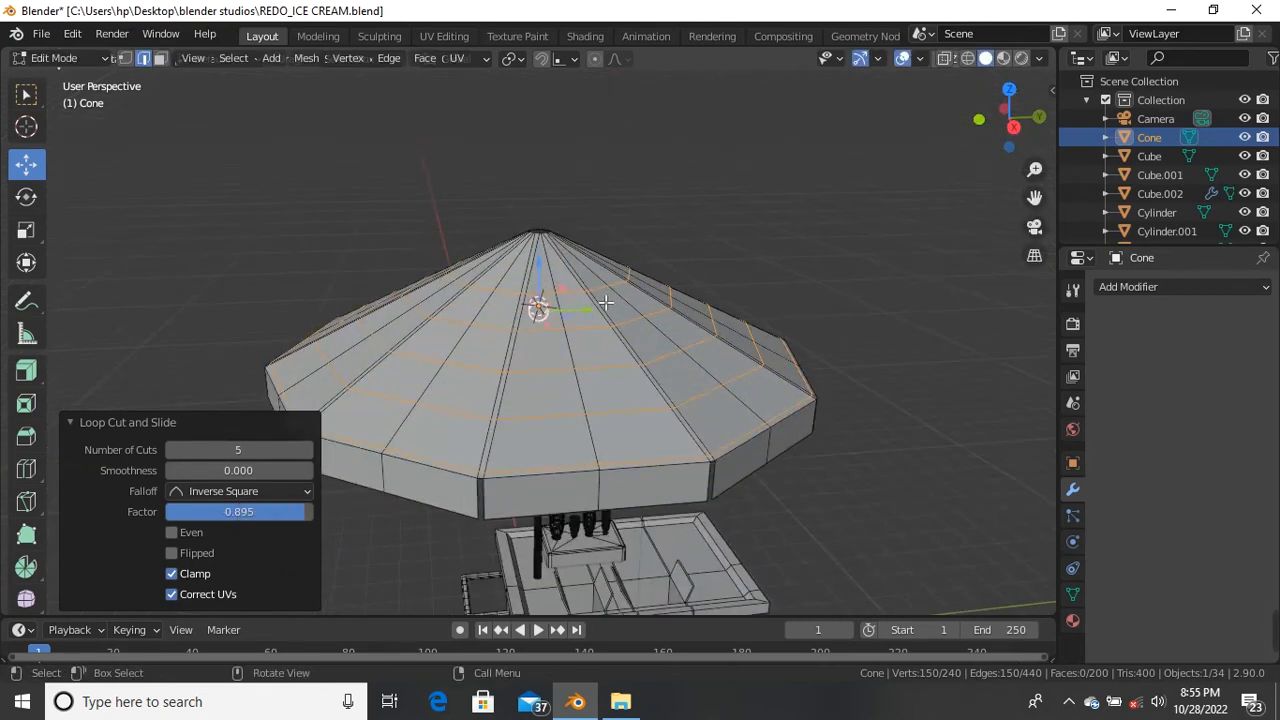
{"action": "key", "text": "g"}
{"action": "key", "text": "z"}
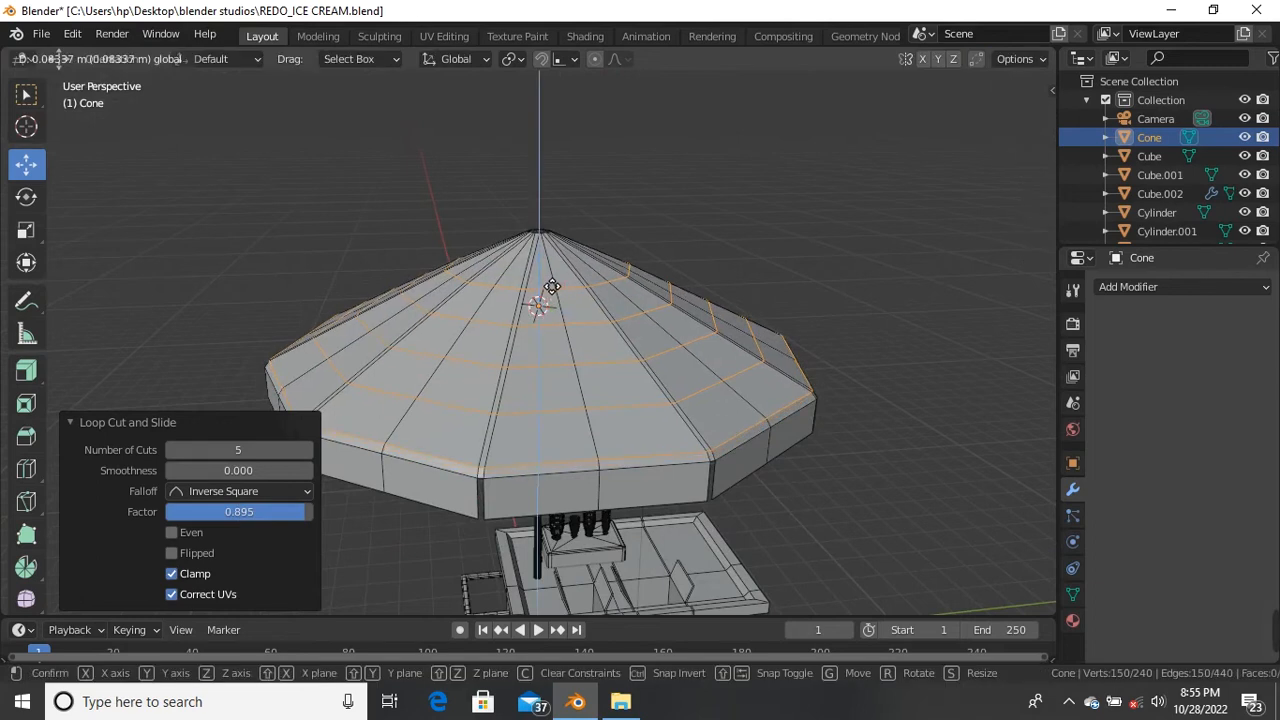
{"action": "left_click", "coordinate": [540, 298]}
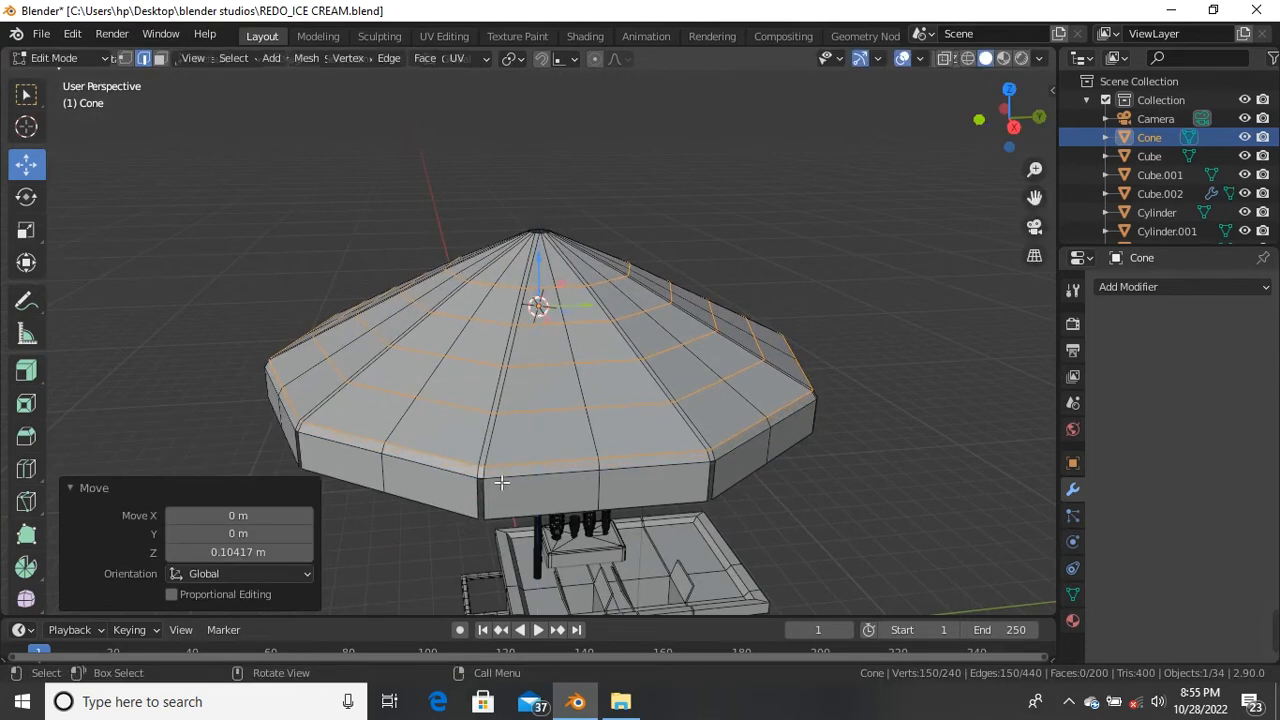
{"action": "scroll", "coordinate": [475, 485], "scroll_direction": "up", "scroll_amount": 3}
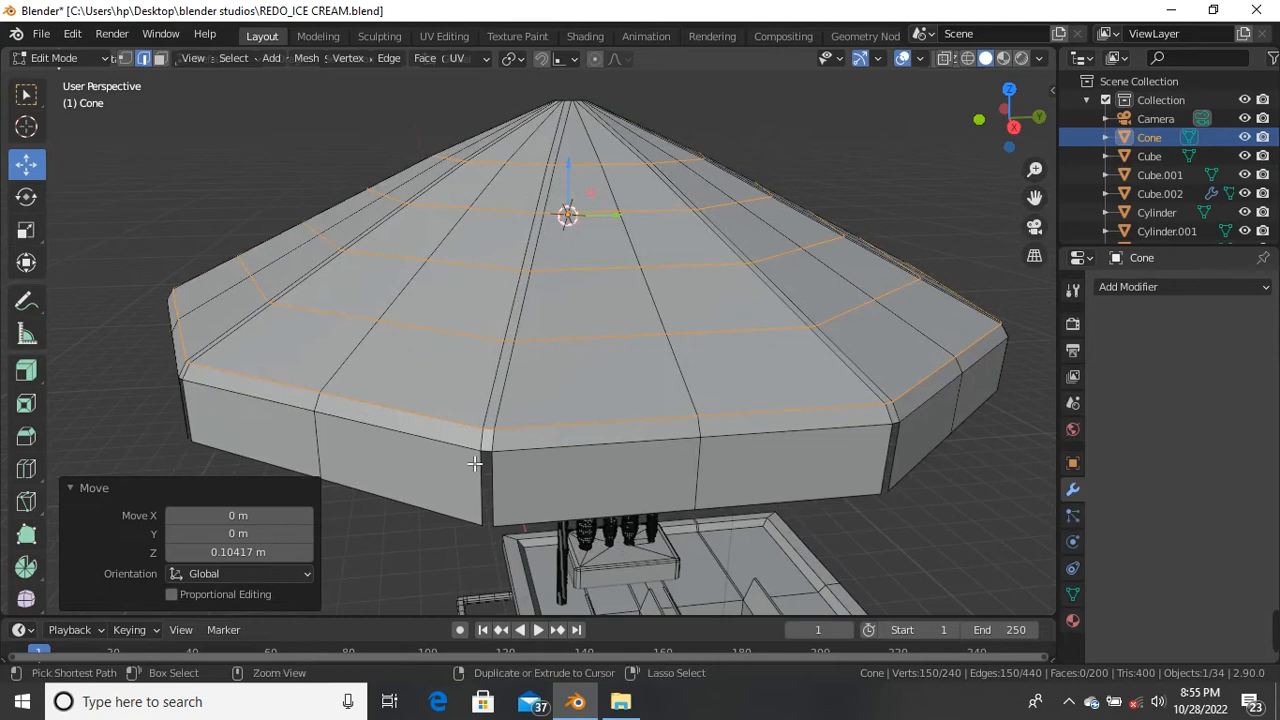
Step: Add one more edge ring close to the canopy's lower rim
{"action": "key", "text": "ctrl+r"}
{"action": "left_click", "coordinate": [490, 440]}
{"action": "left_click", "coordinate": [493, 440]}
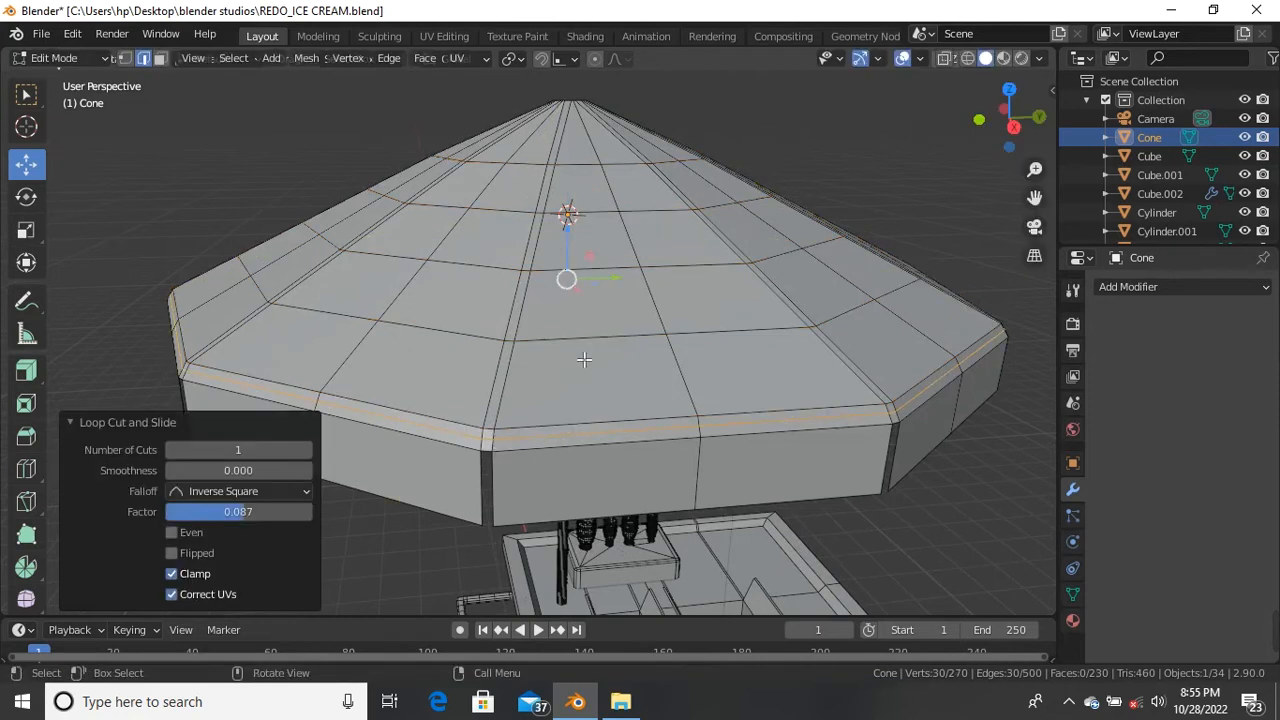
{"action": "scroll", "coordinate": [585, 360], "scroll_direction": "down", "scroll_amount": 3}
{"action": "middle_click_drag", "start_coordinate": [585, 360], "coordinate": [607, 233]}
{"action": "scroll", "coordinate": [512, 283], "scroll_direction": "up", "scroll_amount": 3}
{"action": "left_click", "coordinate": [608, 212]}
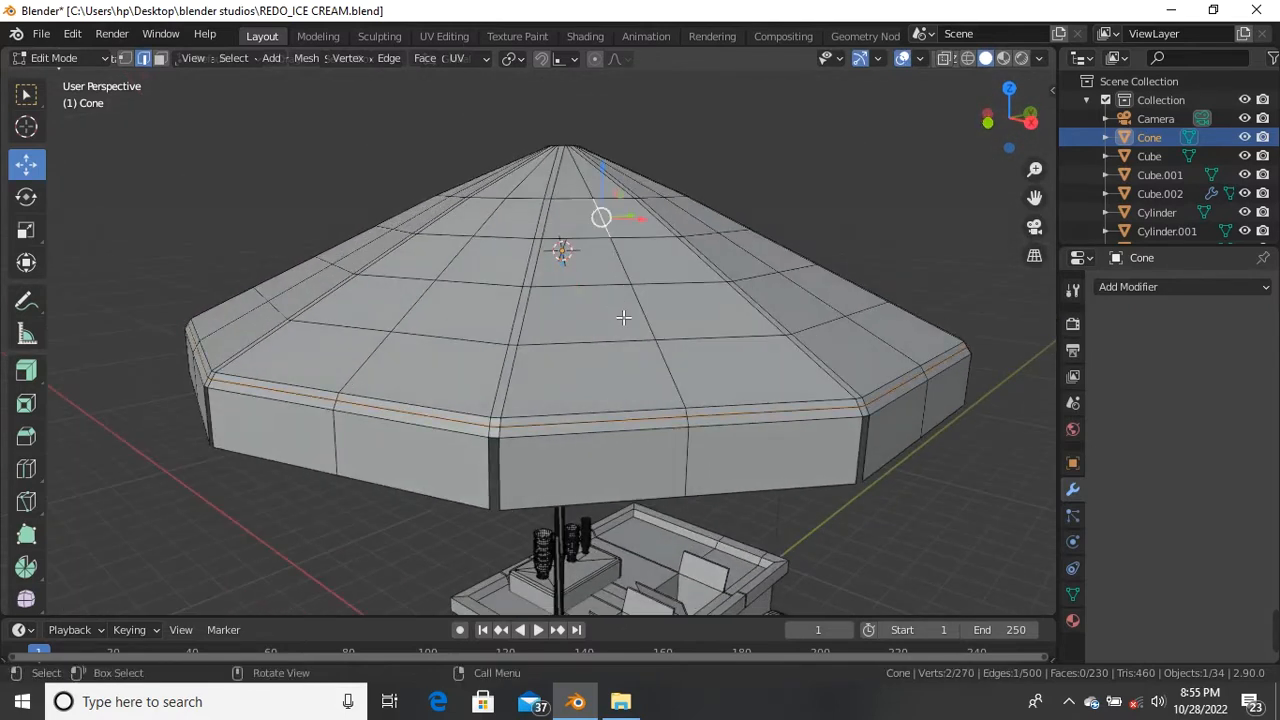
Step: Select a shortest path of edges up the canopy and raise them along Z
{"action": "left_click", "coordinate": [681, 390], "text": "ctrl"}
{"action": "middle_click_drag", "start_coordinate": [681, 390], "coordinate": [655, 233]}
{"action": "left_click", "coordinate": [621, 252], "text": "shift"}
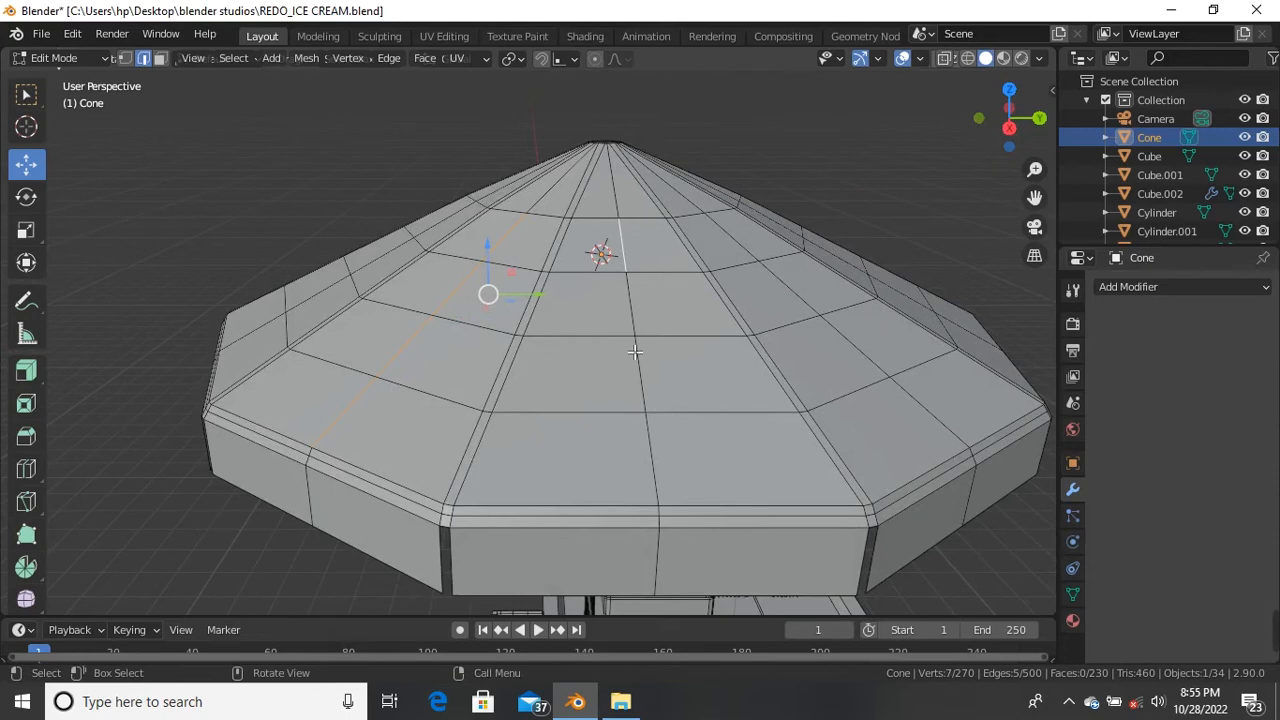
{"action": "left_click", "coordinate": [656, 435], "text": "ctrl"}
{"action": "middle_click_drag", "start_coordinate": [656, 435], "coordinate": [425, 405]}
{"action": "scroll", "coordinate": [560, 330], "scroll_direction": "down", "scroll_amount": 2}
{"action": "scroll", "coordinate": [425, 405], "scroll_direction": "up", "scroll_amount": 3}
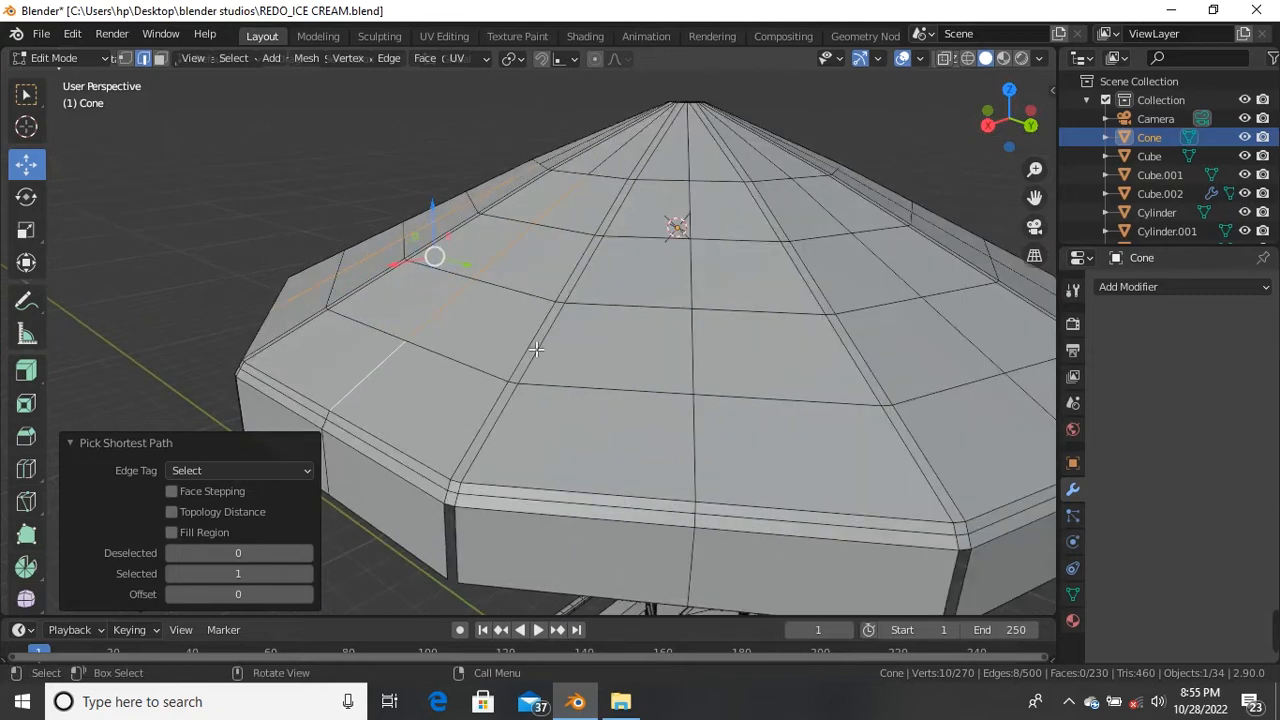
{"action": "left_click", "coordinate": [437, 329]}
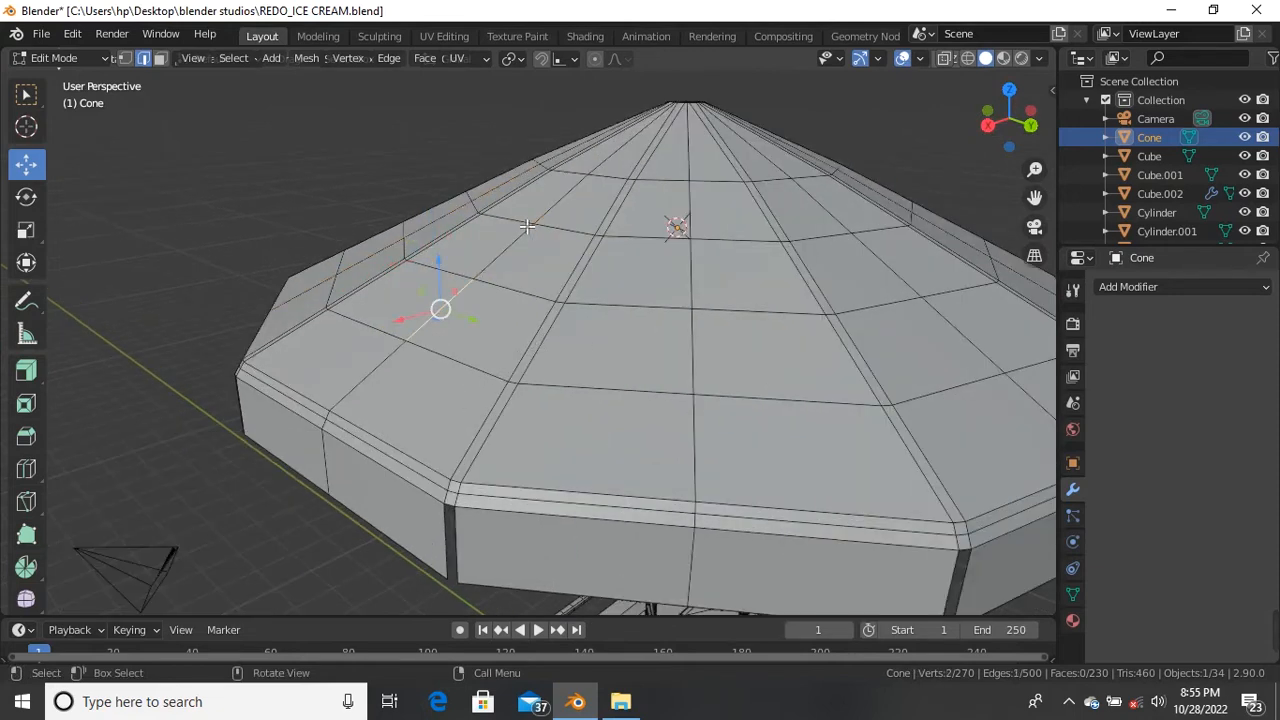
{"action": "left_click", "coordinate": [505, 249], "text": "shift"}
{"action": "key", "text": "g"}
{"action": "key", "text": "z"}
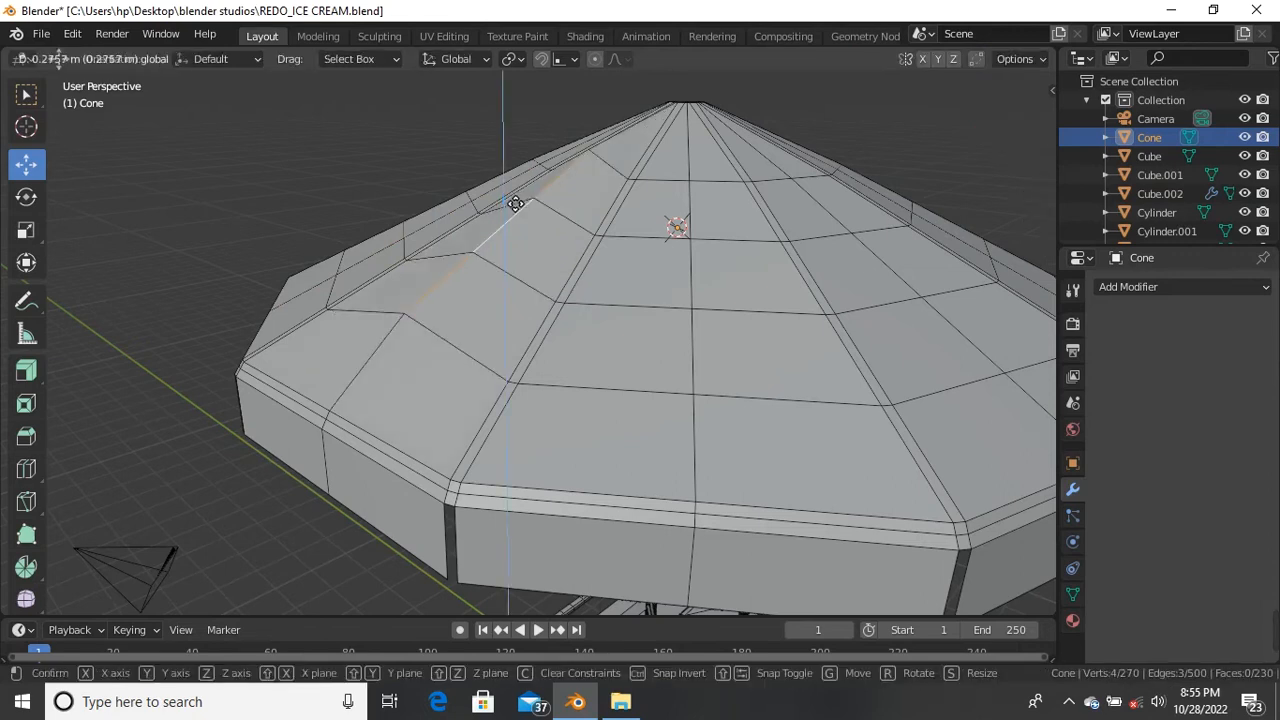
{"action": "left_click", "coordinate": [515, 203]}
{"action": "middle_click_drag", "start_coordinate": [515, 203], "coordinate": [712, 400]}
Step: In vertex mode, raise one panel's radial vertex line 0.41201 m into a ridge
{"action": "key", "text": "1"}
{"action": "left_click", "coordinate": [758, 432], "text": "ctrl"}
{"action": "left_click_drag", "start_coordinate": [728, 298], "coordinate": [740, 274]}
{"action": "middle_click_drag", "start_coordinate": [650, 330], "coordinate": [507, 358]}
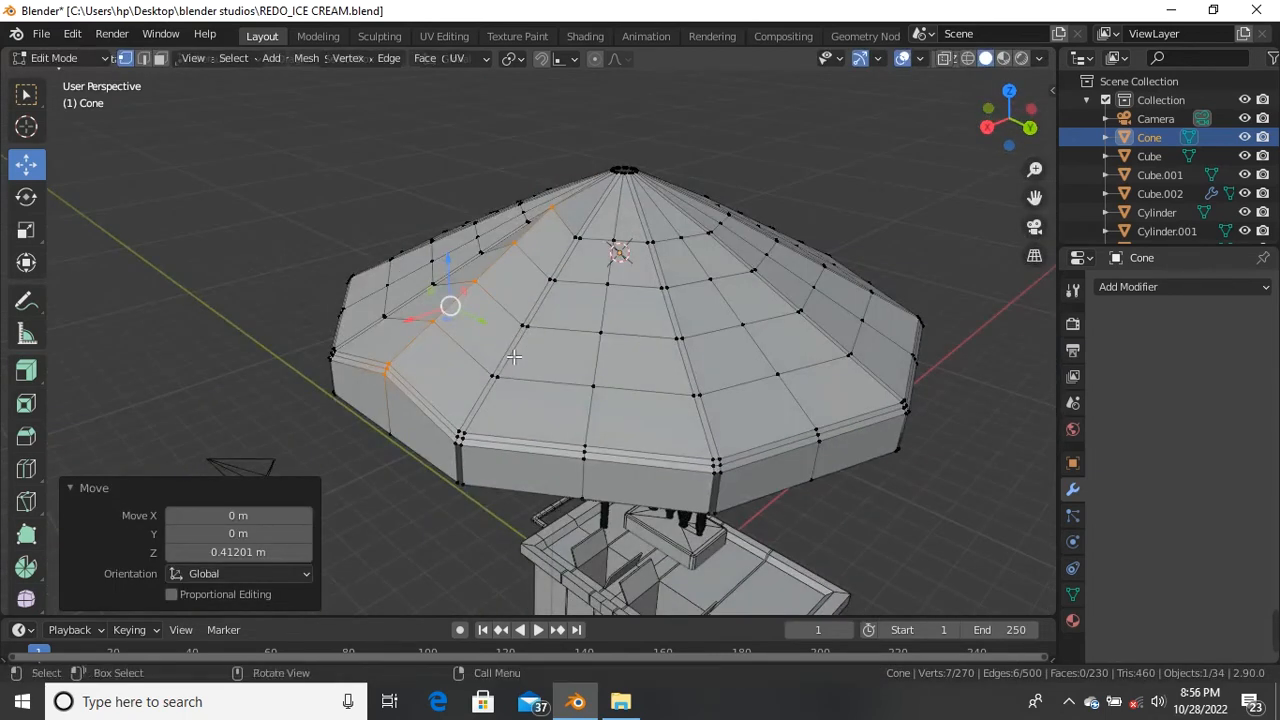
Step: Try cutting an extra edge ring on the canopy, then undo it
{"action": "left_click", "coordinate": [513, 357]}
{"action": "key", "text": "ctrl+r"}
{"action": "left_click", "coordinate": [513, 357]}
{"action": "left_click", "coordinate": [522, 404]}
{"action": "key", "text": "ctrl+z"}
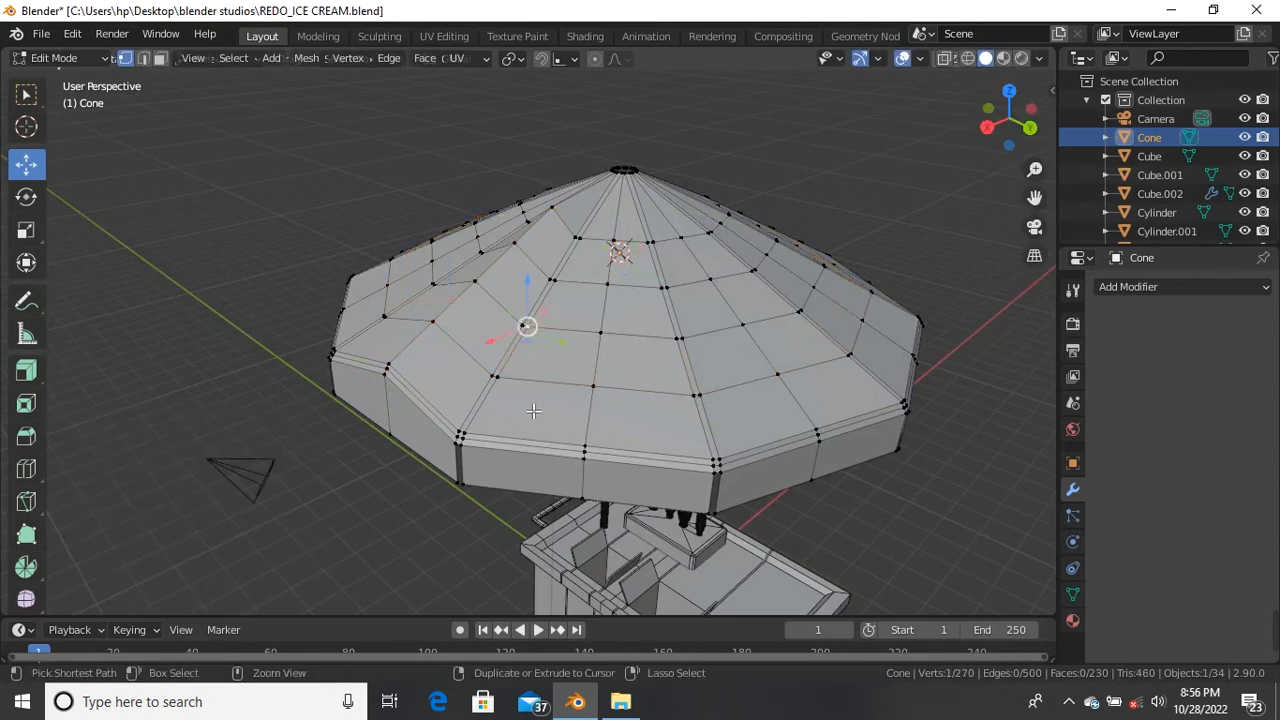
Step: Undo back to the earlier canopy, then start picking alternate radial vertex lines around the cone
{"action": "key", "text": "ctrl+z"}
{"action": "key", "text": "ctrl+z"}
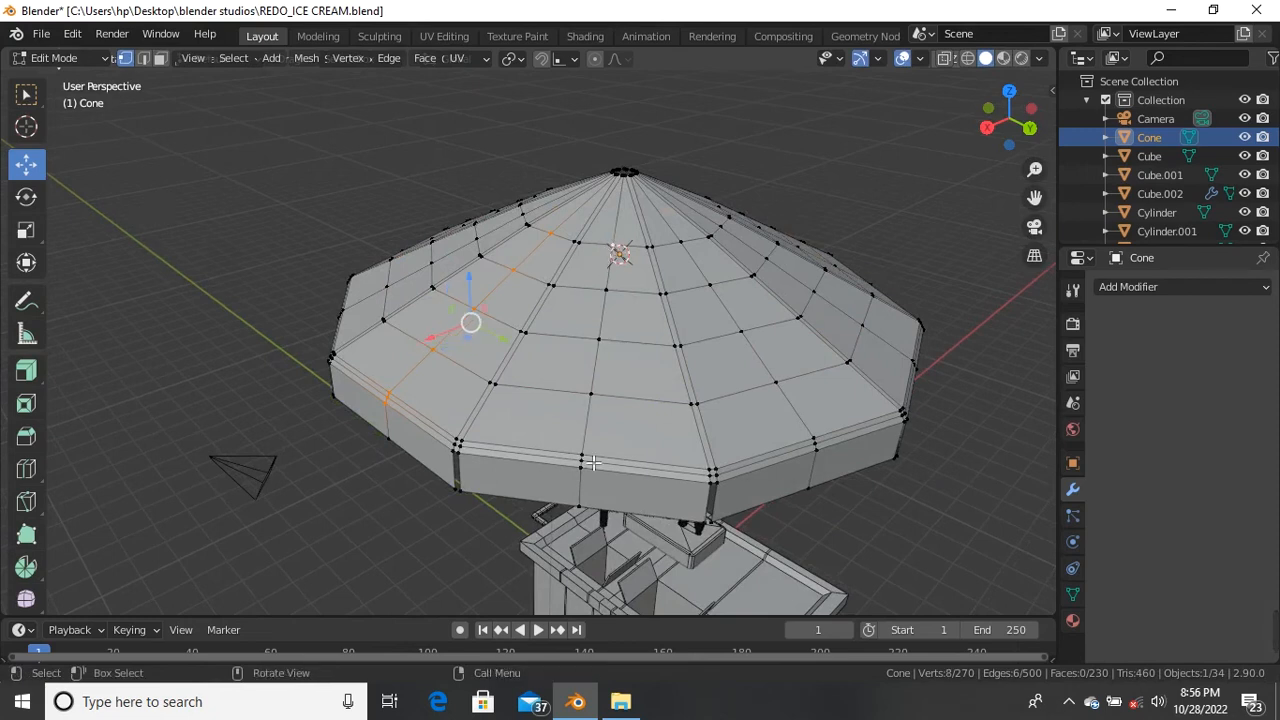
{"action": "scroll", "coordinate": [592, 484], "scroll_direction": "up", "scroll_amount": 1}
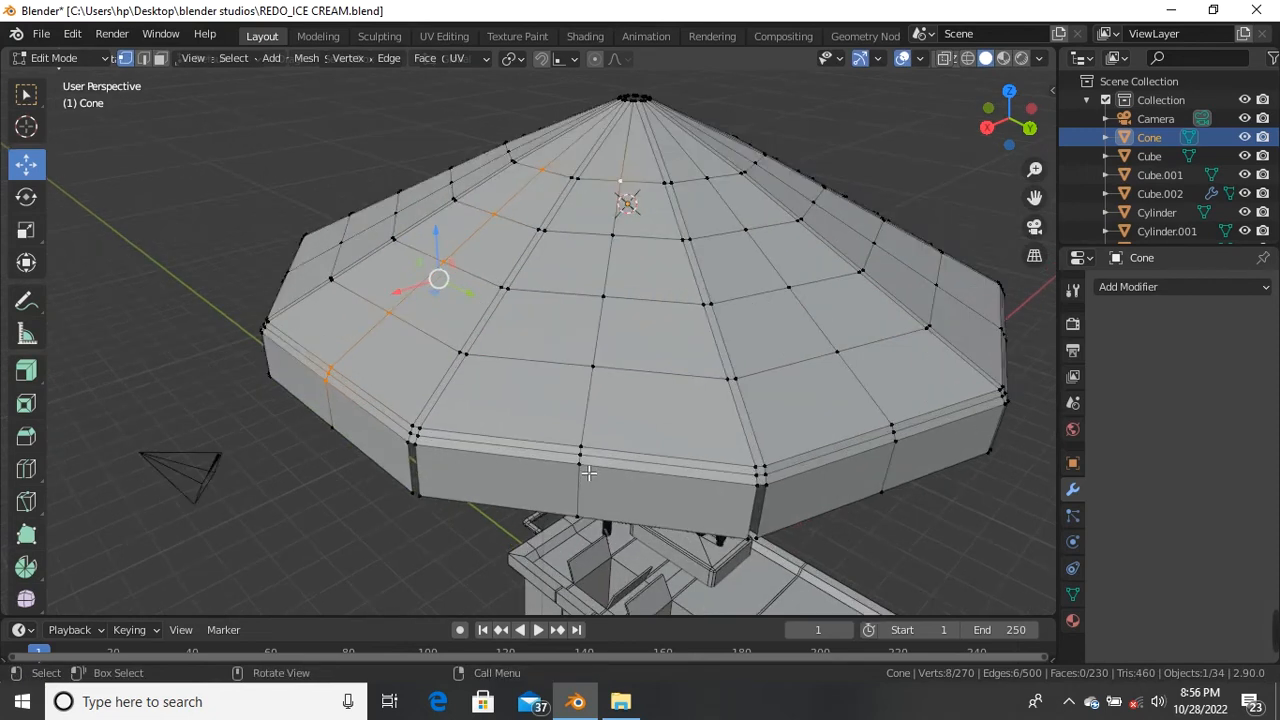
{"action": "left_click", "coordinate": [589, 473], "text": "ctrl"}
{"action": "middle_click_drag", "start_coordinate": [591, 471], "coordinate": [565, 468]}
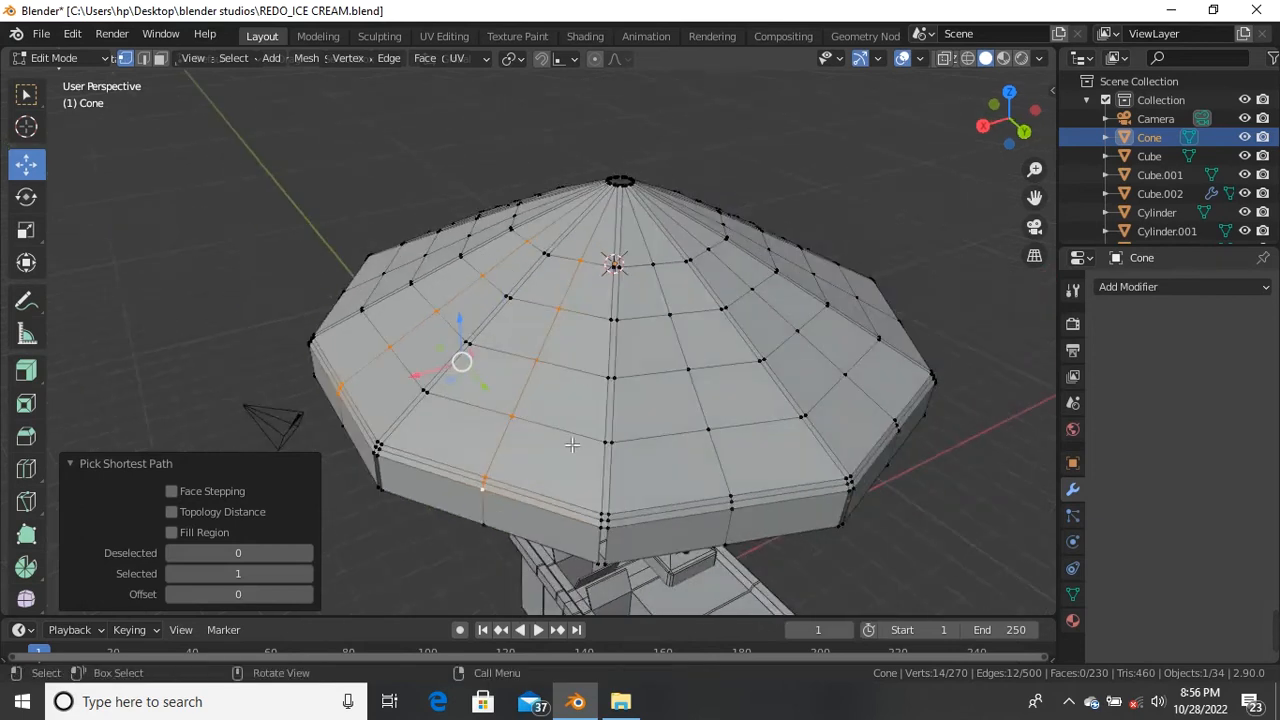
{"action": "scroll", "coordinate": [660, 270], "scroll_direction": "up", "scroll_amount": 1}
{"action": "left_click", "coordinate": [658, 258], "text": "shift"}
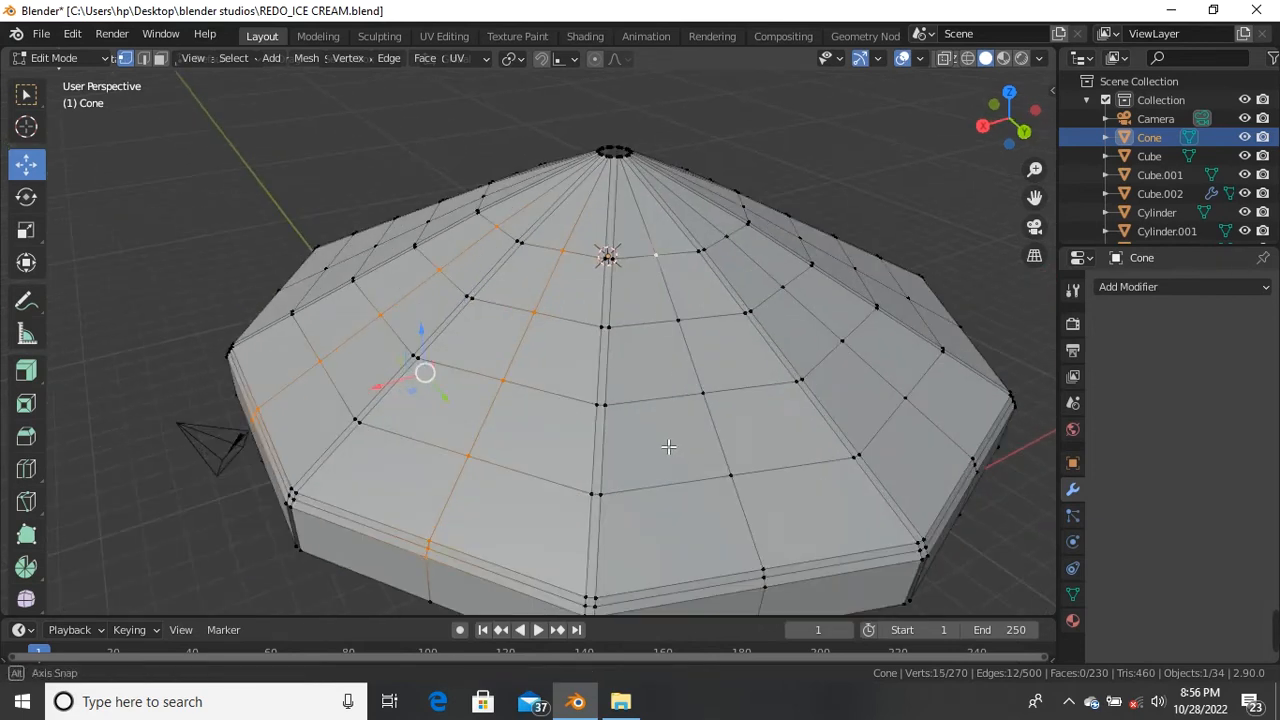
{"action": "scroll", "coordinate": [705, 470], "scroll_direction": "down", "scroll_amount": 2}
{"action": "left_click", "coordinate": [758, 550], "text": "ctrl"}
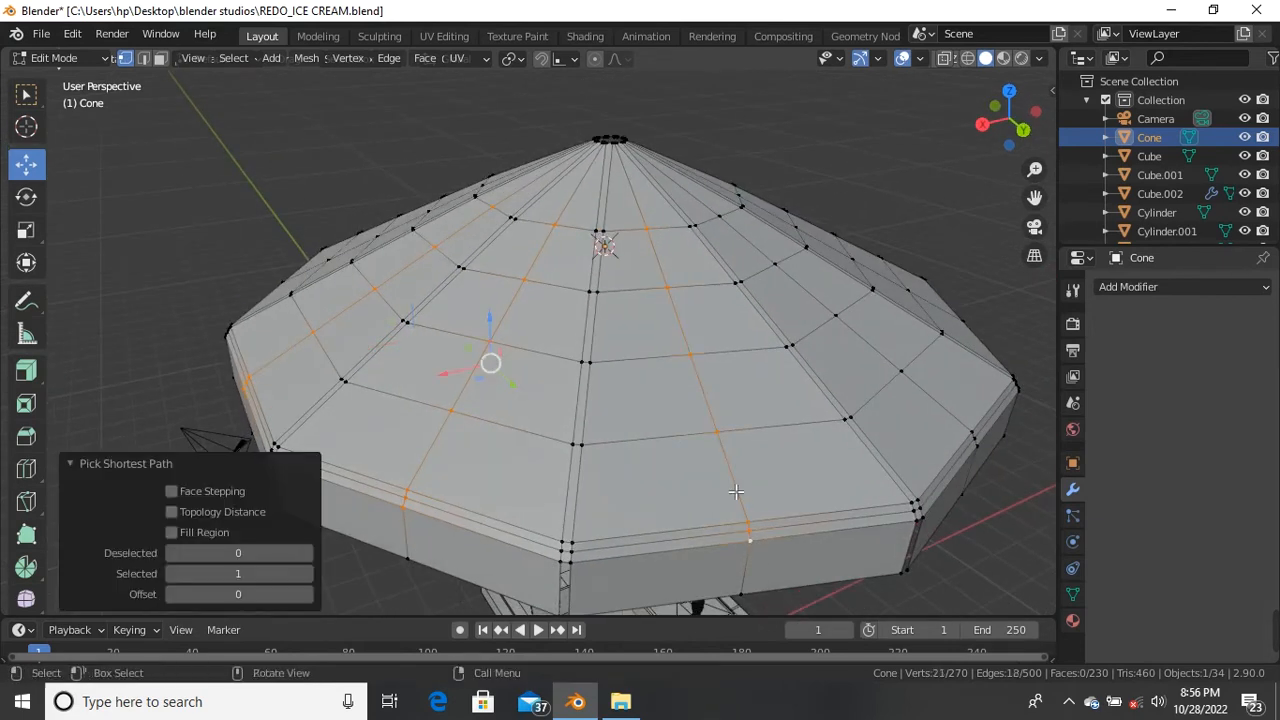
{"action": "scroll", "coordinate": [740, 503], "scroll_direction": "down", "scroll_amount": 2}
{"action": "middle_click_drag", "start_coordinate": [686, 551], "coordinate": [614, 390]}
{"action": "scroll", "coordinate": [614, 390], "scroll_direction": "up", "scroll_amount": 2}
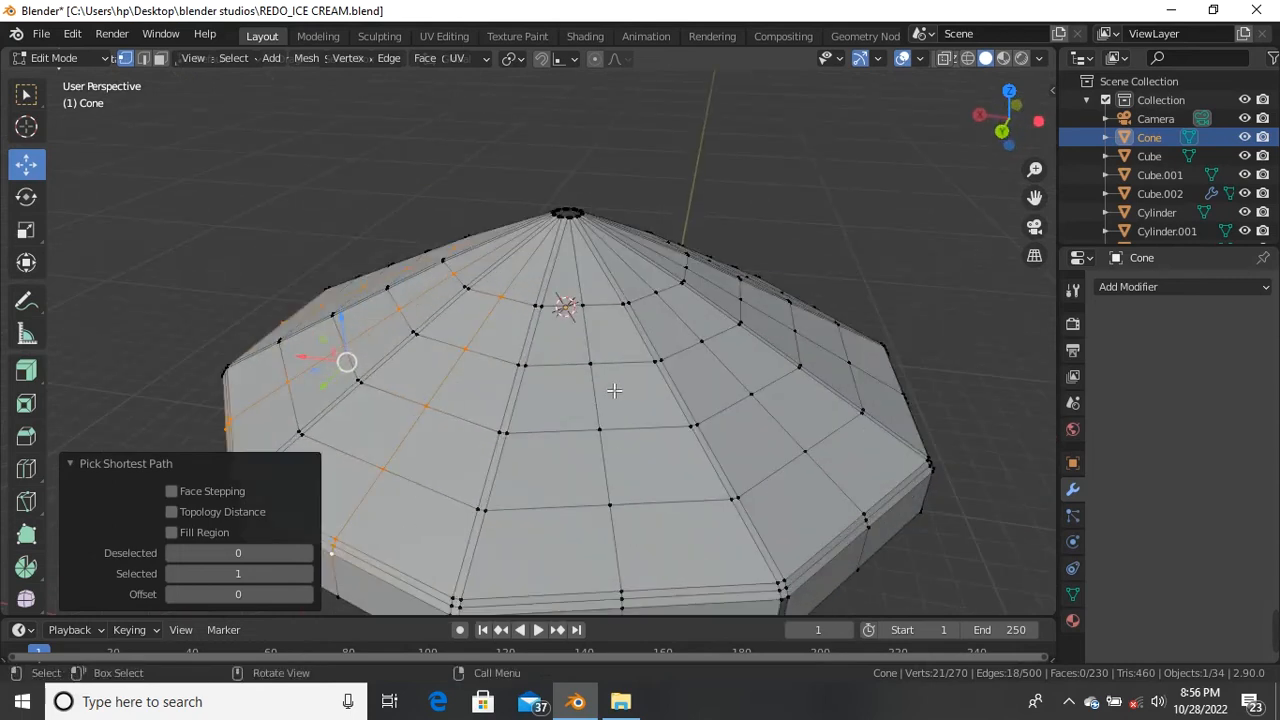
{"action": "left_click", "coordinate": [590, 311], "text": "shift"}
{"action": "scroll", "coordinate": [605, 430], "scroll_direction": "down", "scroll_amount": 4}
{"action": "scroll", "coordinate": [620, 509], "scroll_direction": "up", "scroll_amount": 5}
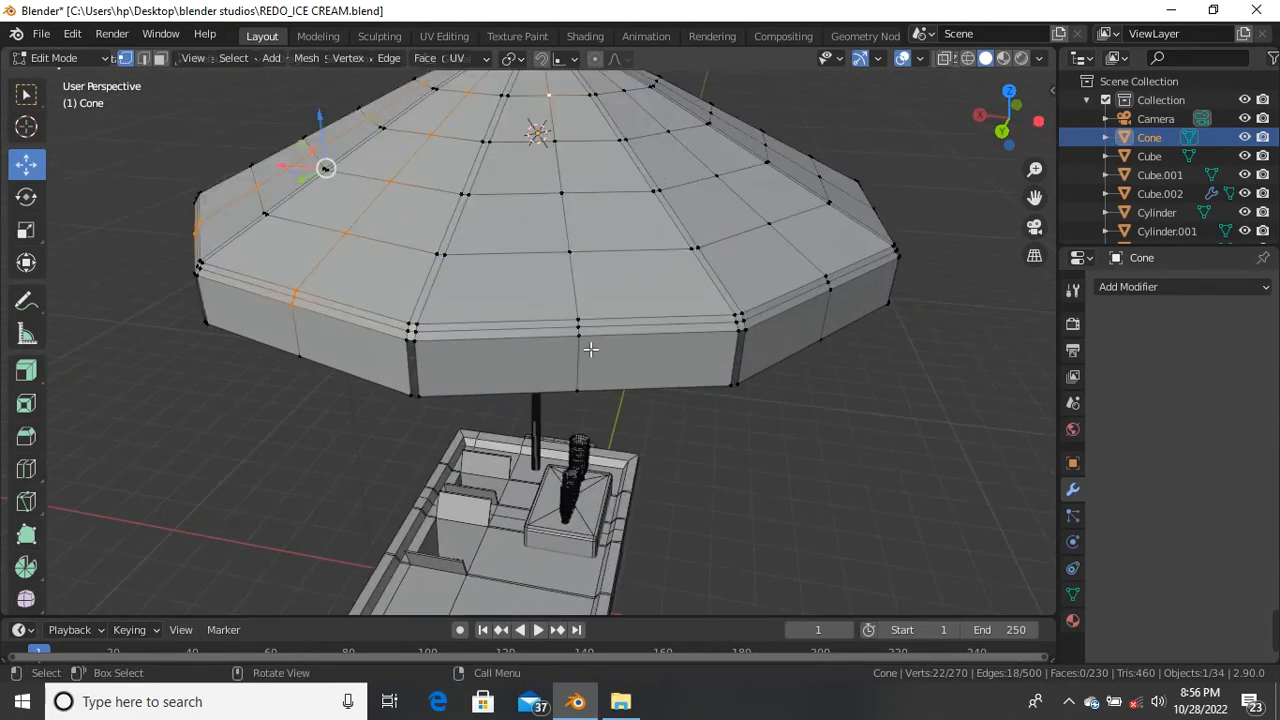
{"action": "left_click", "coordinate": [585, 337], "text": "ctrl"}
{"action": "scroll", "coordinate": [590, 400], "scroll_direction": "down", "scroll_amount": 3}
{"action": "middle_click_drag", "start_coordinate": [590, 400], "coordinate": [475, 276]}
{"action": "scroll", "coordinate": [475, 276], "scroll_direction": "up", "scroll_amount": 5}
{"action": "left_click", "coordinate": [474, 279], "text": "shift"}
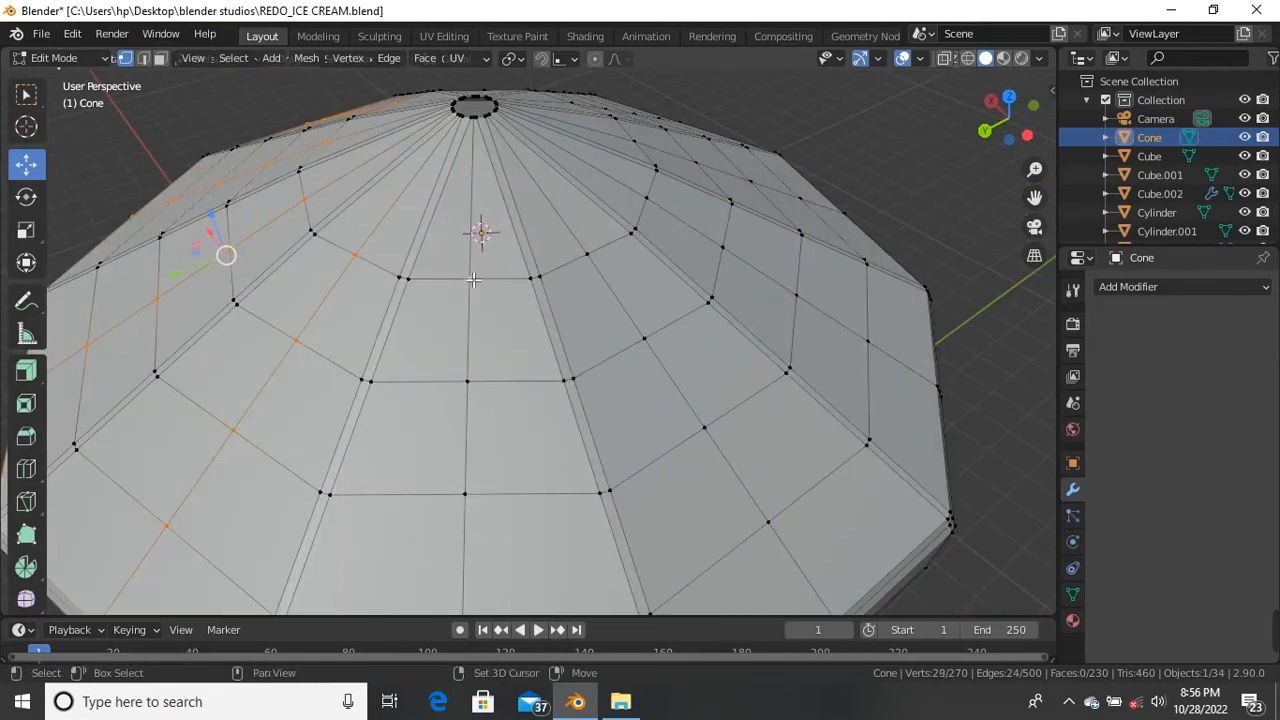
{"action": "scroll", "coordinate": [474, 279], "scroll_direction": "down", "scroll_amount": 3}
{"action": "middle_click_drag", "start_coordinate": [474, 279], "coordinate": [486, 343]}
{"action": "scroll", "coordinate": [486, 343], "scroll_direction": "up", "scroll_amount": 4}
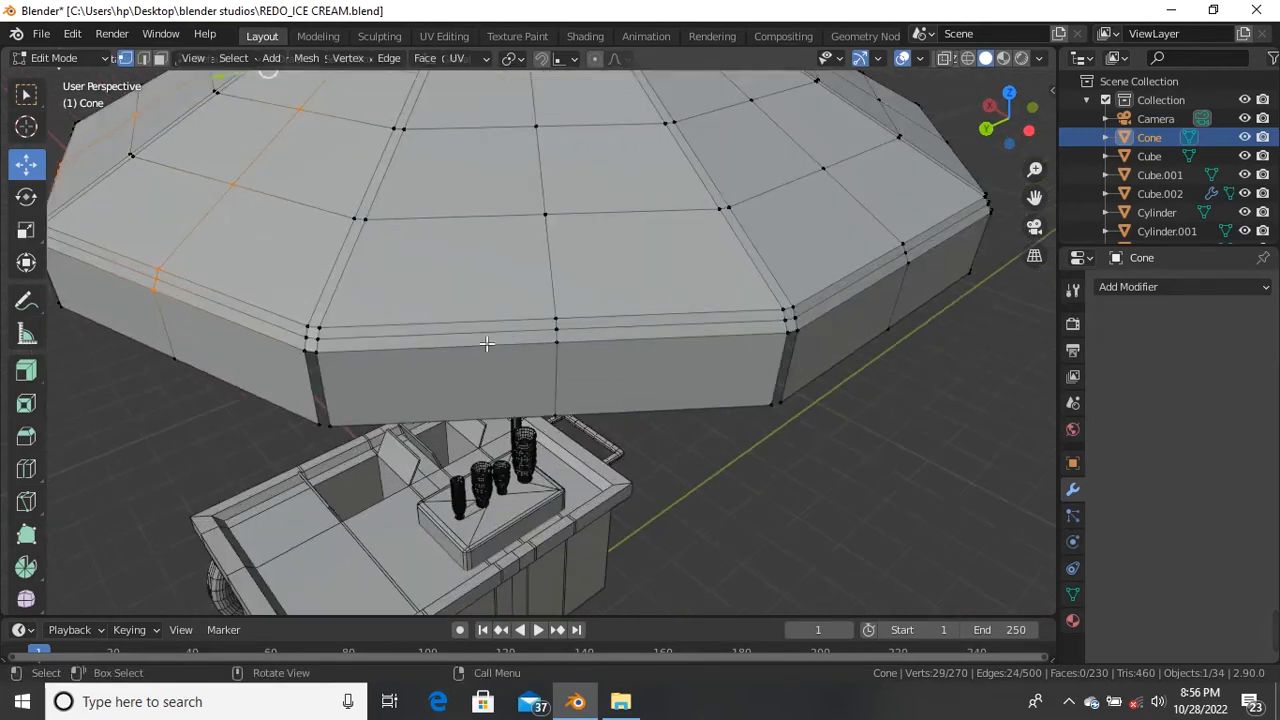
{"action": "left_click", "coordinate": [557, 347], "text": "ctrl"}
{"action": "scroll", "coordinate": [557, 347], "scroll_direction": "down", "scroll_amount": 3}
{"action": "middle_click_drag", "start_coordinate": [557, 347], "coordinate": [491, 423]}
{"action": "scroll", "coordinate": [513, 292], "scroll_direction": "up", "scroll_amount": 4}
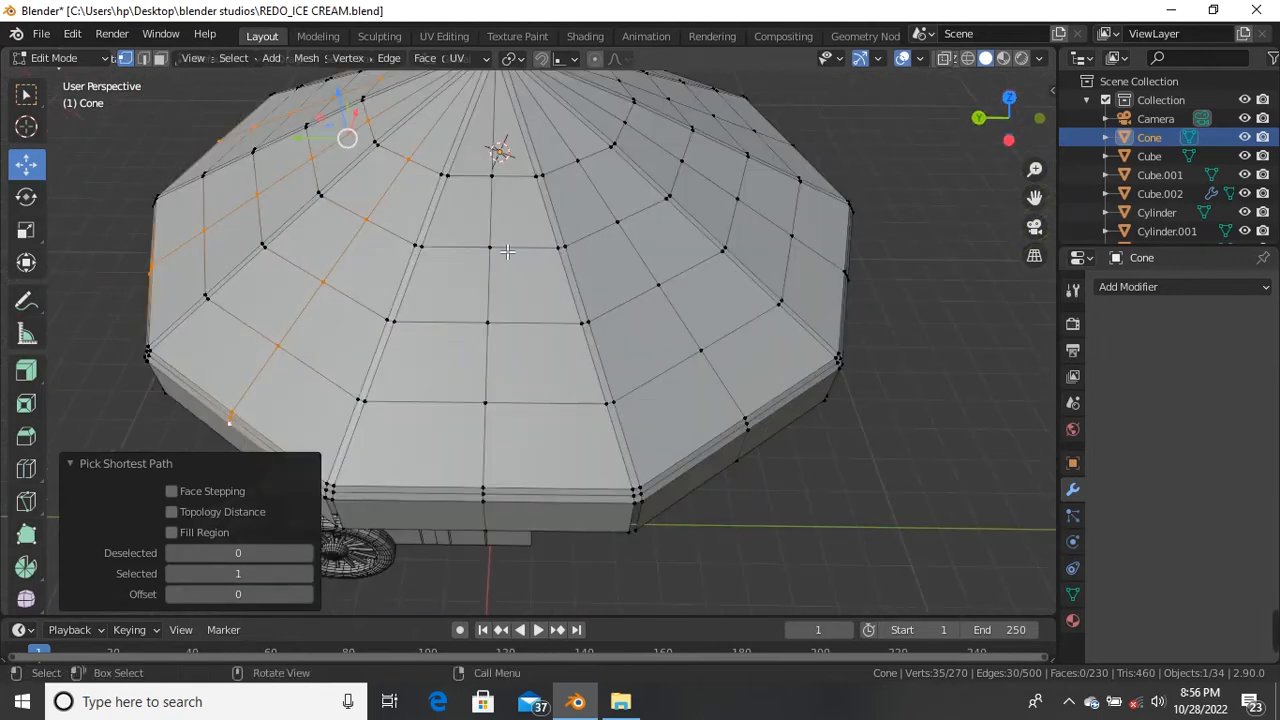
{"action": "left_click", "coordinate": [502, 186], "text": "shift"}
{"action": "scroll", "coordinate": [537, 344], "scroll_direction": "down", "scroll_amount": 3}
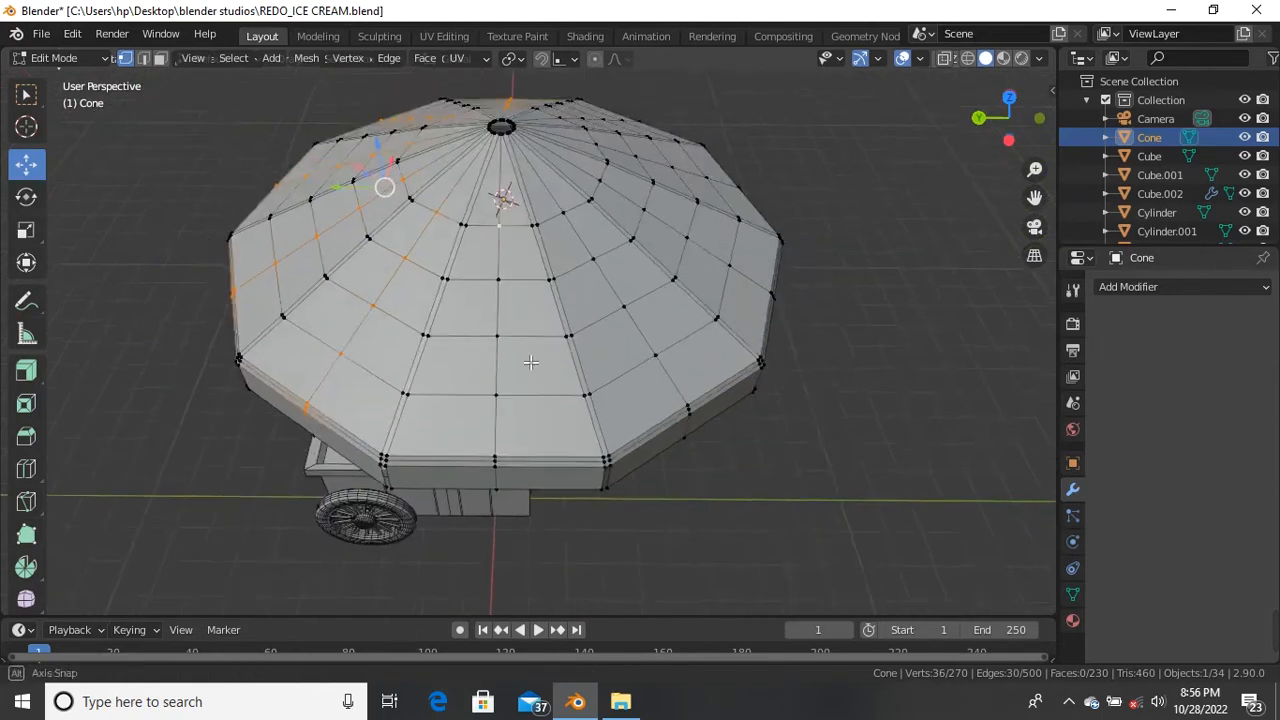
{"action": "scroll", "coordinate": [537, 344], "scroll_direction": "up", "scroll_amount": 3}
{"action": "left_click", "coordinate": [541, 354], "text": "ctrl"}
{"action": "scroll", "coordinate": [548, 262], "scroll_direction": "up", "scroll_amount": 4}
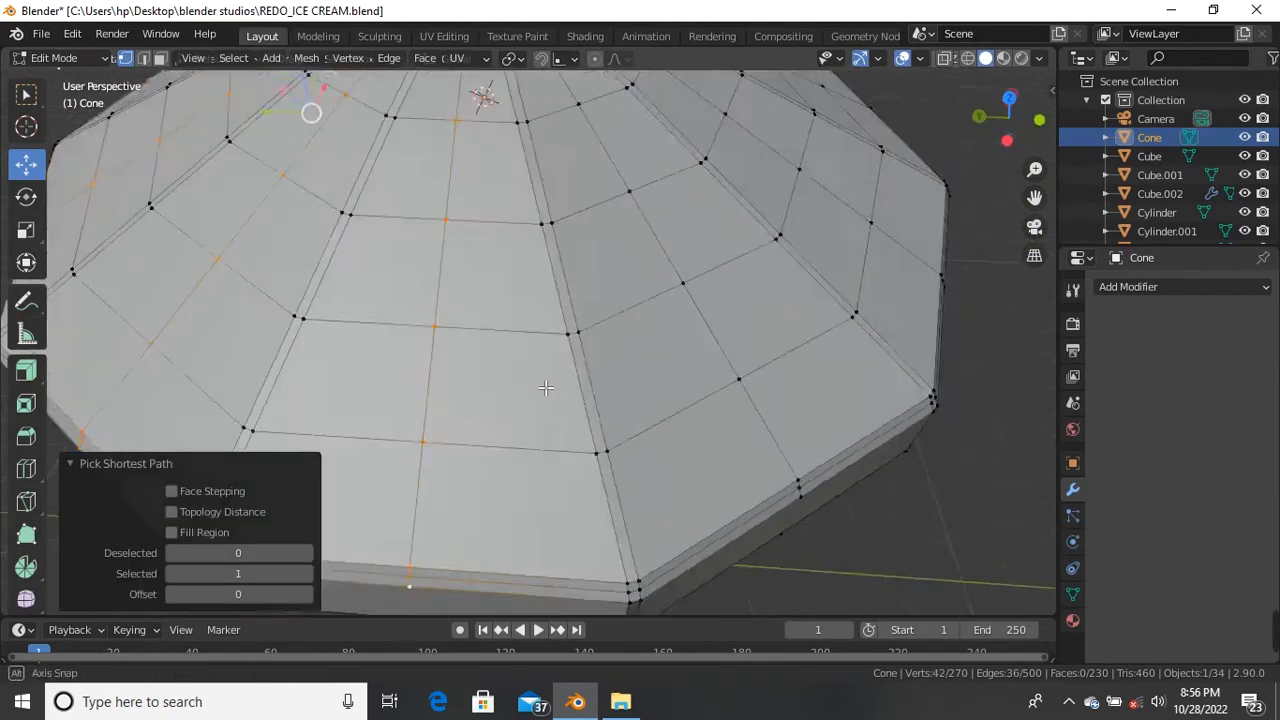
{"action": "left_click", "coordinate": [550, 238], "text": "shift"}
{"action": "scroll", "coordinate": [543, 241], "scroll_direction": "down", "scroll_amount": 5}
{"action": "middle_click_drag", "start_coordinate": [553, 374], "coordinate": [531, 326]}
{"action": "scroll", "coordinate": [531, 322], "scroll_direction": "up", "scroll_amount": 5}
Step: Continue selecting every-other radial line around the rest of the canopy
{"action": "left_click", "coordinate": [634, 337], "text": "ctrl"}
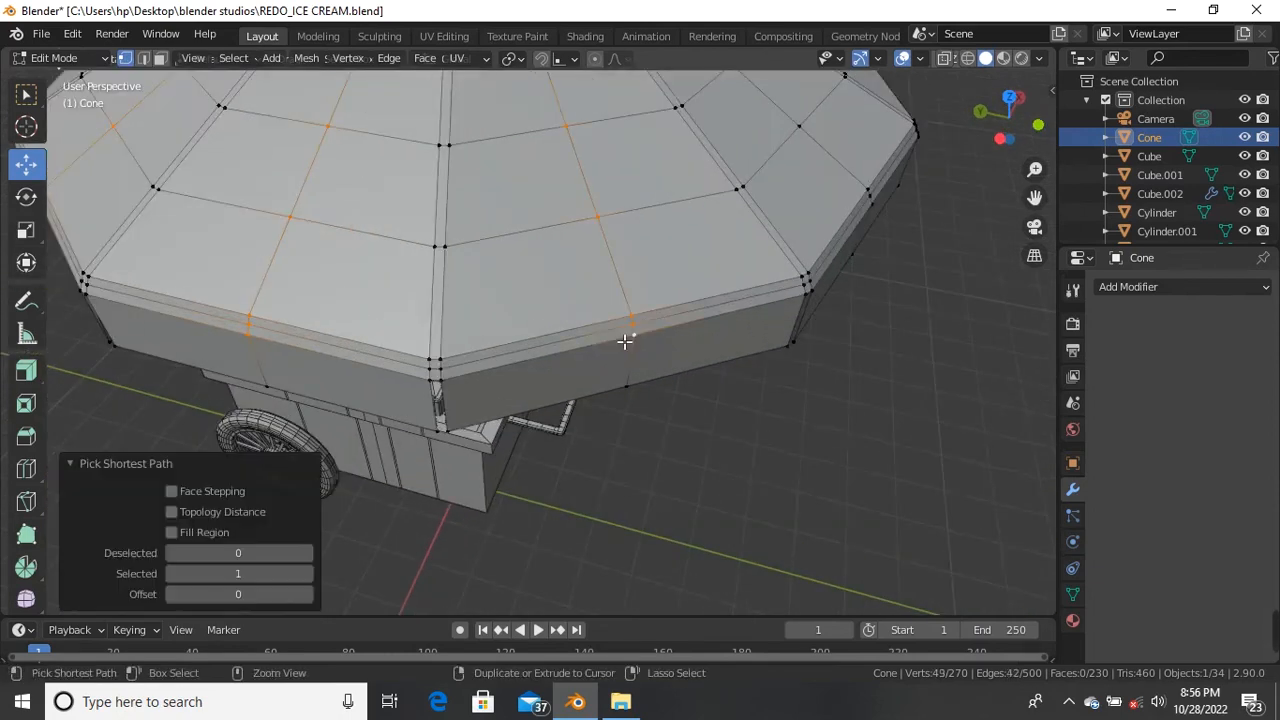
{"action": "scroll", "coordinate": [623, 350], "scroll_direction": "down", "scroll_amount": 6}
{"action": "middle_click_drag", "start_coordinate": [690, 312], "coordinate": [505, 221]}
{"action": "scroll", "coordinate": [612, 289], "scroll_direction": "up", "scroll_amount": 4}
{"action": "left_click", "coordinate": [506, 216], "text": "shift"}
{"action": "scroll", "coordinate": [508, 222], "scroll_direction": "down", "scroll_amount": 4}
{"action": "middle_click_drag", "start_coordinate": [528, 322], "coordinate": [531, 275]}
{"action": "scroll", "coordinate": [531, 275], "scroll_direction": "up", "scroll_amount": 6}
{"action": "left_click", "coordinate": [507, 361], "text": "ctrl"}
{"action": "scroll", "coordinate": [507, 361], "scroll_direction": "down", "scroll_amount": 4}
{"action": "middle_click_drag", "start_coordinate": [507, 361], "coordinate": [583, 337]}
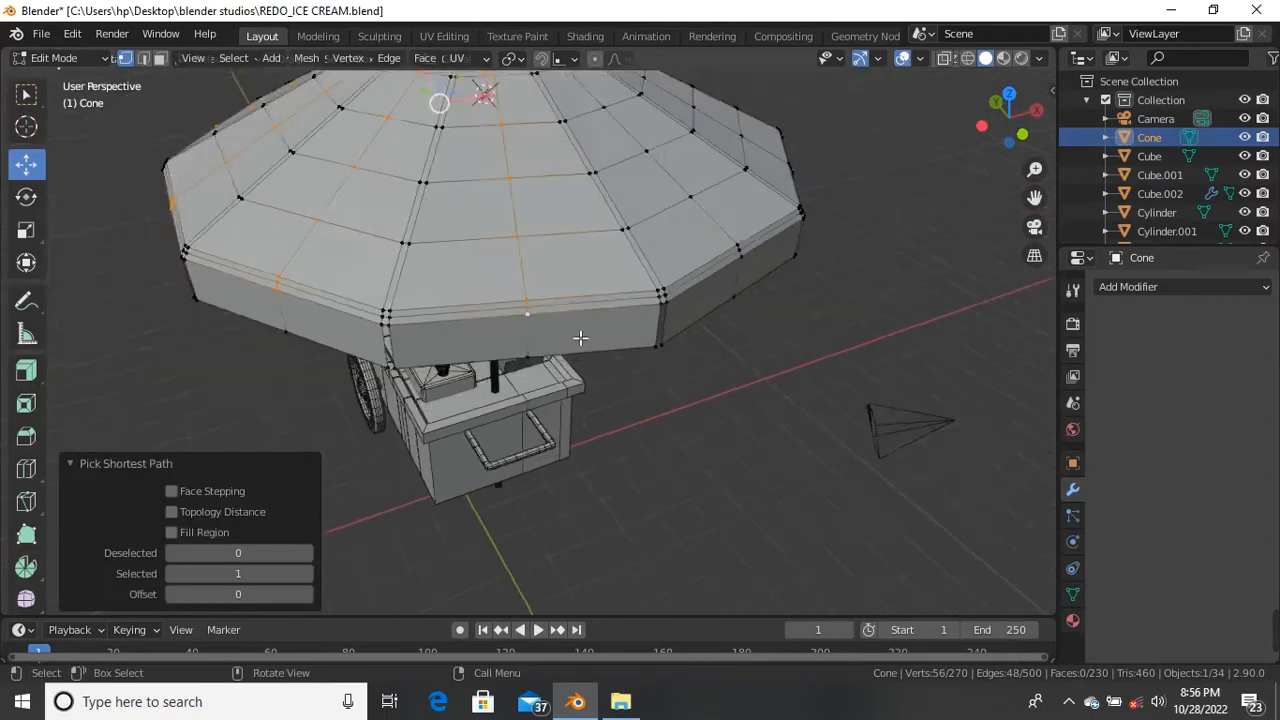
{"action": "scroll", "coordinate": [521, 266], "scroll_direction": "up", "scroll_amount": 4}
{"action": "scroll", "coordinate": [520, 208], "scroll_direction": "down", "scroll_amount": 4}
{"action": "scroll", "coordinate": [516, 194], "scroll_direction": "up", "scroll_amount": 5}
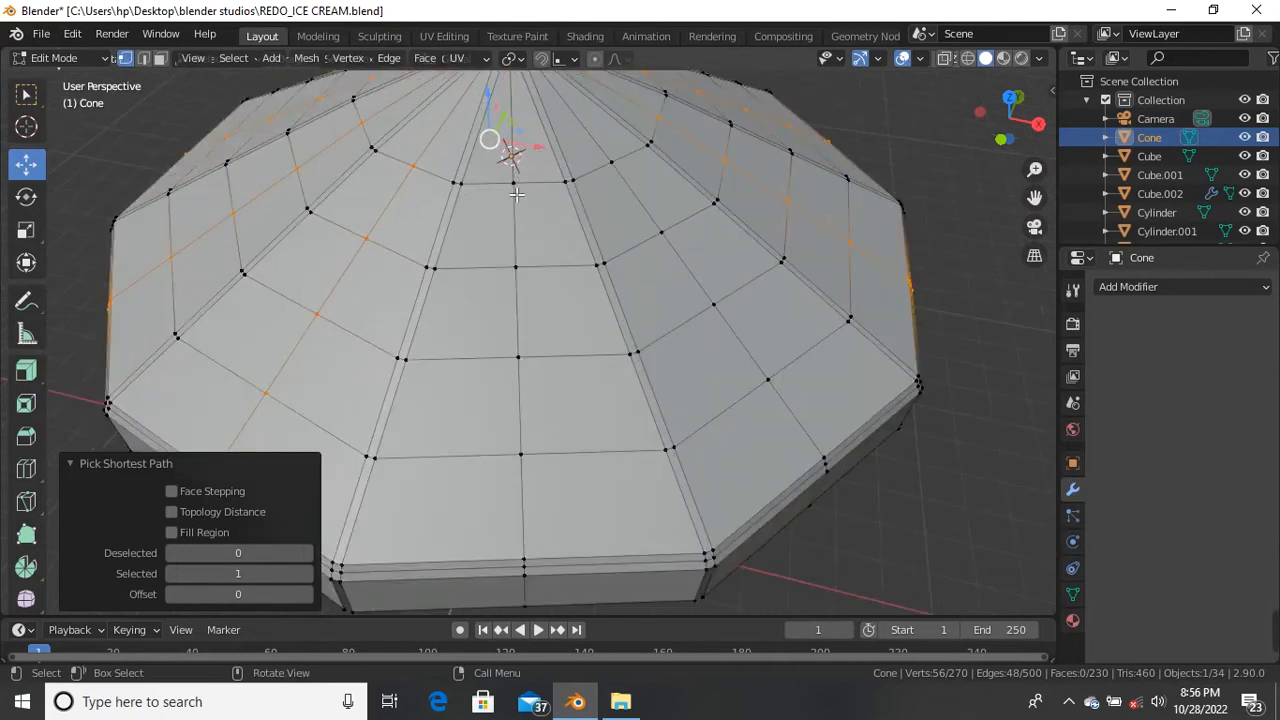
{"action": "left_click", "coordinate": [515, 184], "text": "shift"}
{"action": "scroll", "coordinate": [516, 200], "scroll_direction": "down", "scroll_amount": 6}
{"action": "middle_click_drag", "start_coordinate": [534, 289], "coordinate": [528, 262]}
{"action": "scroll", "coordinate": [510, 300], "scroll_direction": "up", "scroll_amount": 5}
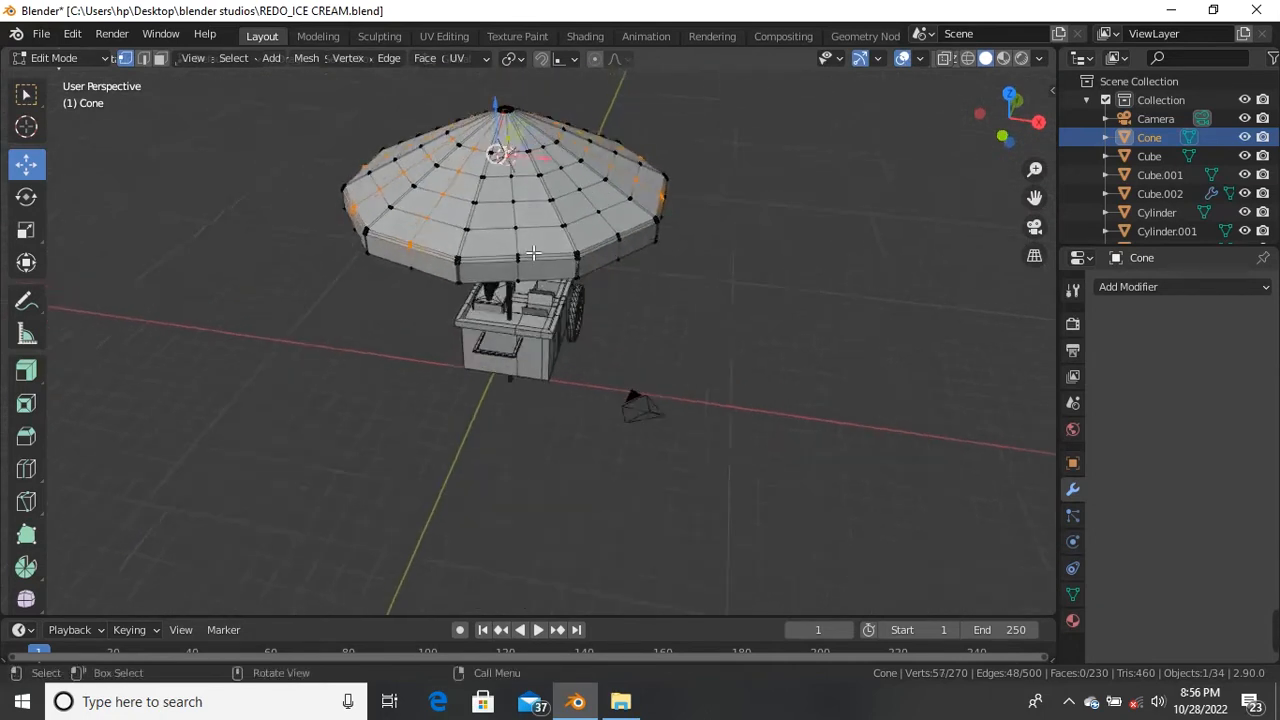
{"action": "left_click", "coordinate": [505, 314], "text": "ctrl"}
{"action": "scroll", "coordinate": [509, 306], "scroll_direction": "down", "scroll_amount": 4}
{"action": "middle_click_drag", "start_coordinate": [490, 140], "coordinate": [530, 150]}
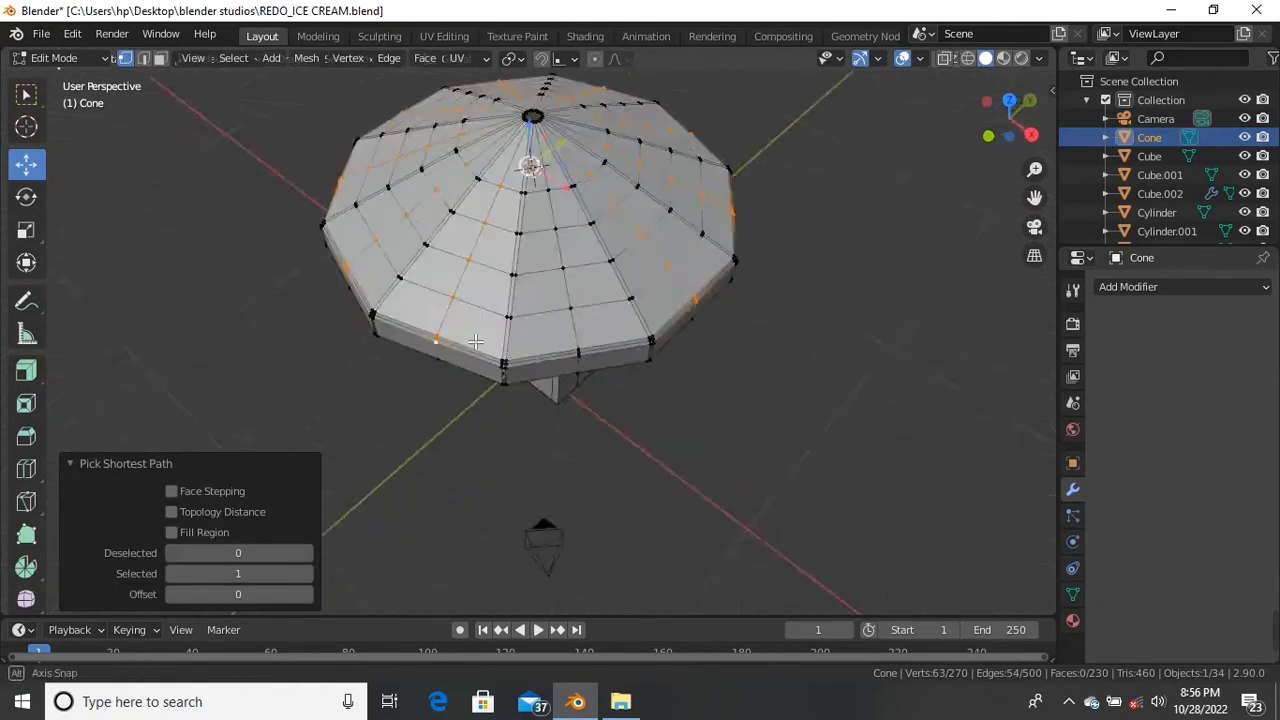
{"action": "scroll", "coordinate": [566, 163], "scroll_direction": "up", "scroll_amount": 5}
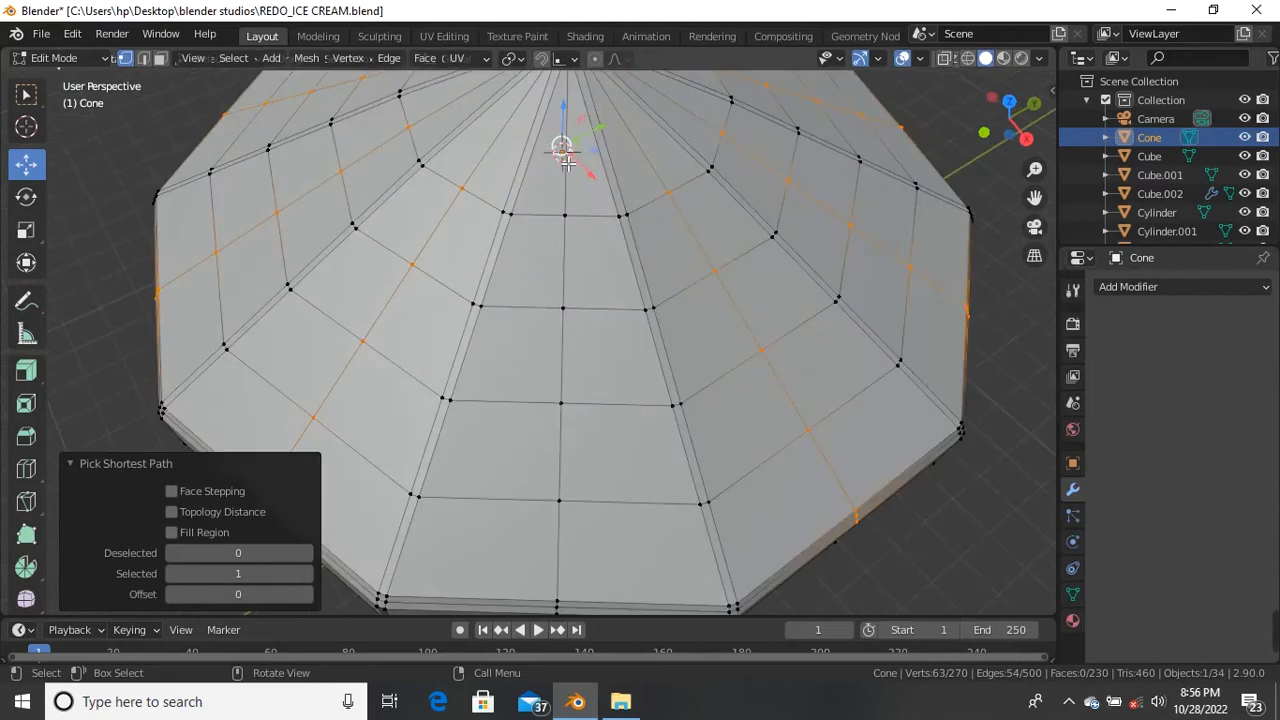
{"action": "left_click", "coordinate": [565, 217], "text": "shift"}
{"action": "scroll", "coordinate": [560, 231], "scroll_direction": "down", "scroll_amount": 3}
{"action": "middle_click_drag", "start_coordinate": [560, 310], "coordinate": [580, 234]}
{"action": "scroll", "coordinate": [590, 236], "scroll_direction": "up", "scroll_amount": 4}
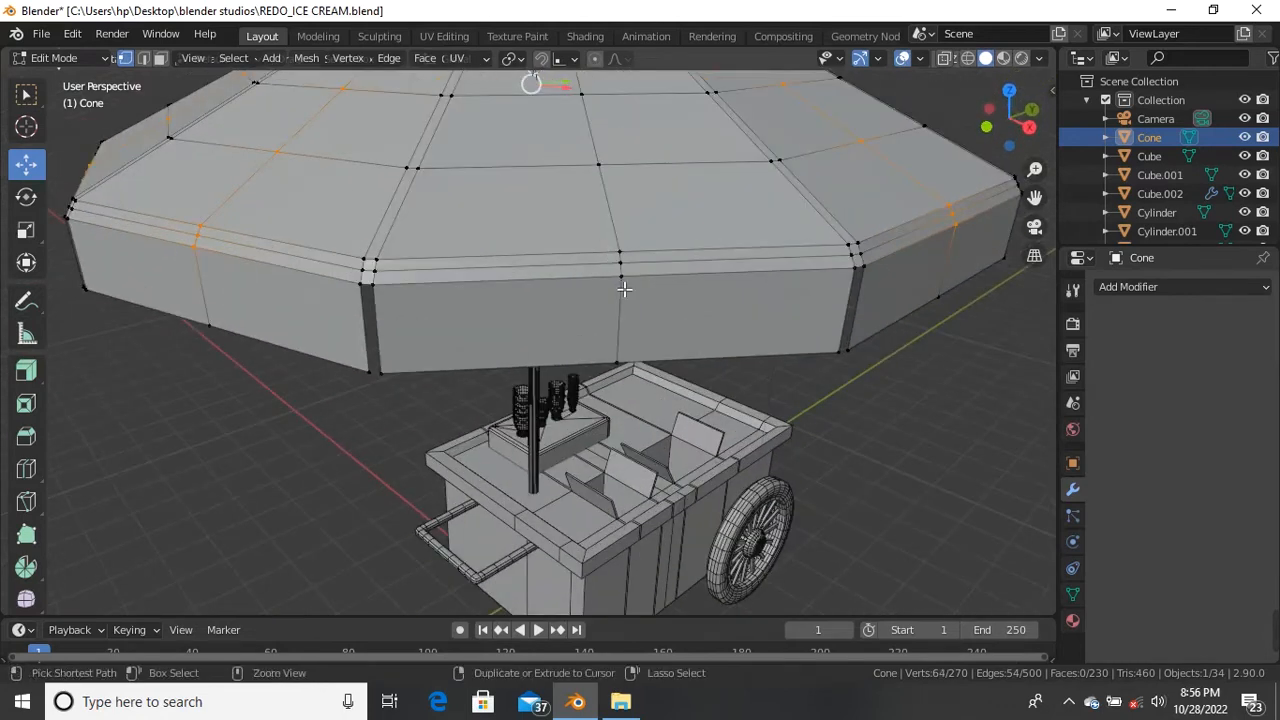
{"action": "left_click", "coordinate": [621, 277], "text": "ctrl"}
{"action": "scroll", "coordinate": [600, 290], "scroll_direction": "down", "scroll_amount": 4}
{"action": "middle_click_drag", "start_coordinate": [600, 290], "coordinate": [680, 262]}
{"action": "scroll", "coordinate": [618, 240], "scroll_direction": "up", "scroll_amount": 3}
{"action": "scroll", "coordinate": [575, 150], "scroll_direction": "up", "scroll_amount": 1}
{"action": "scroll", "coordinate": [575, 280], "scroll_direction": "down", "scroll_amount": 1}
{"action": "middle_click_drag", "start_coordinate": [575, 280], "coordinate": [580, 240]}
{"action": "scroll", "coordinate": [560, 180], "scroll_direction": "up", "scroll_amount": 1}
{"action": "scroll", "coordinate": [560, 180], "scroll_direction": "up", "scroll_amount": 1}
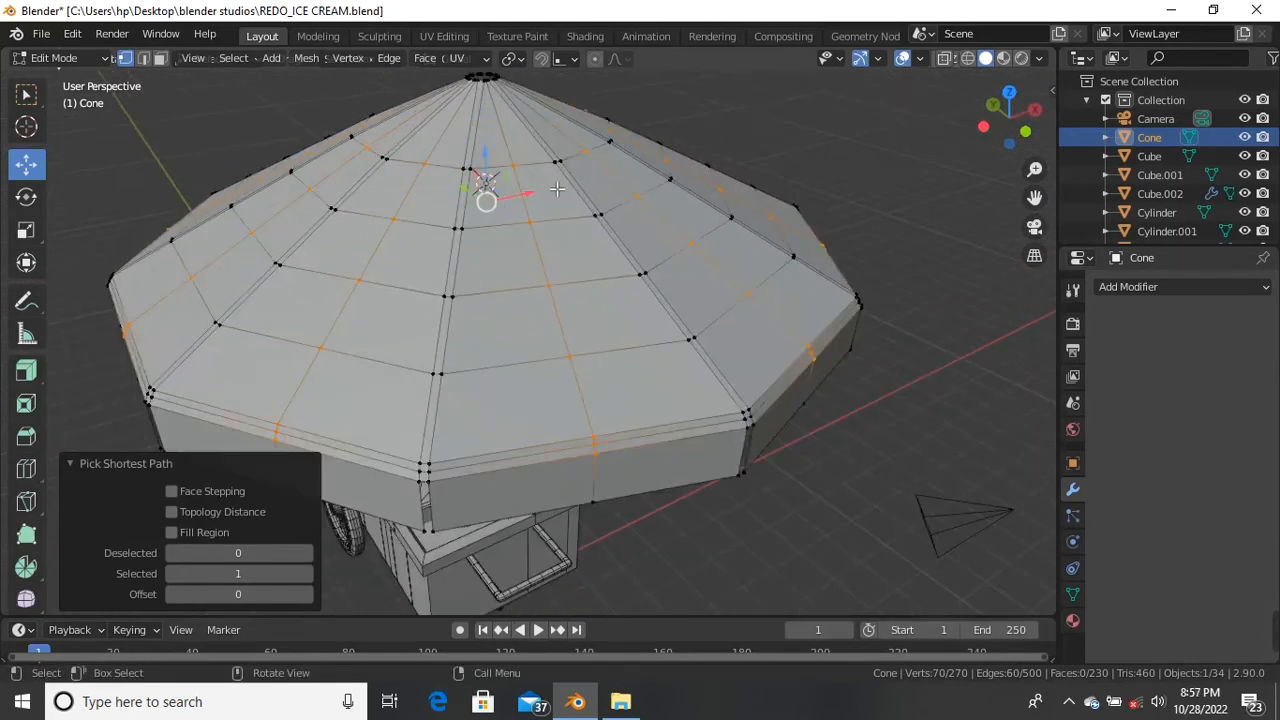
Step: Trial-scale the selected ring twice and cancel both, leaving the canopy unchanged
{"action": "key", "text": "s"}
{"action": "right_click", "coordinate": [500, 198]}
{"action": "key", "text": "s"}
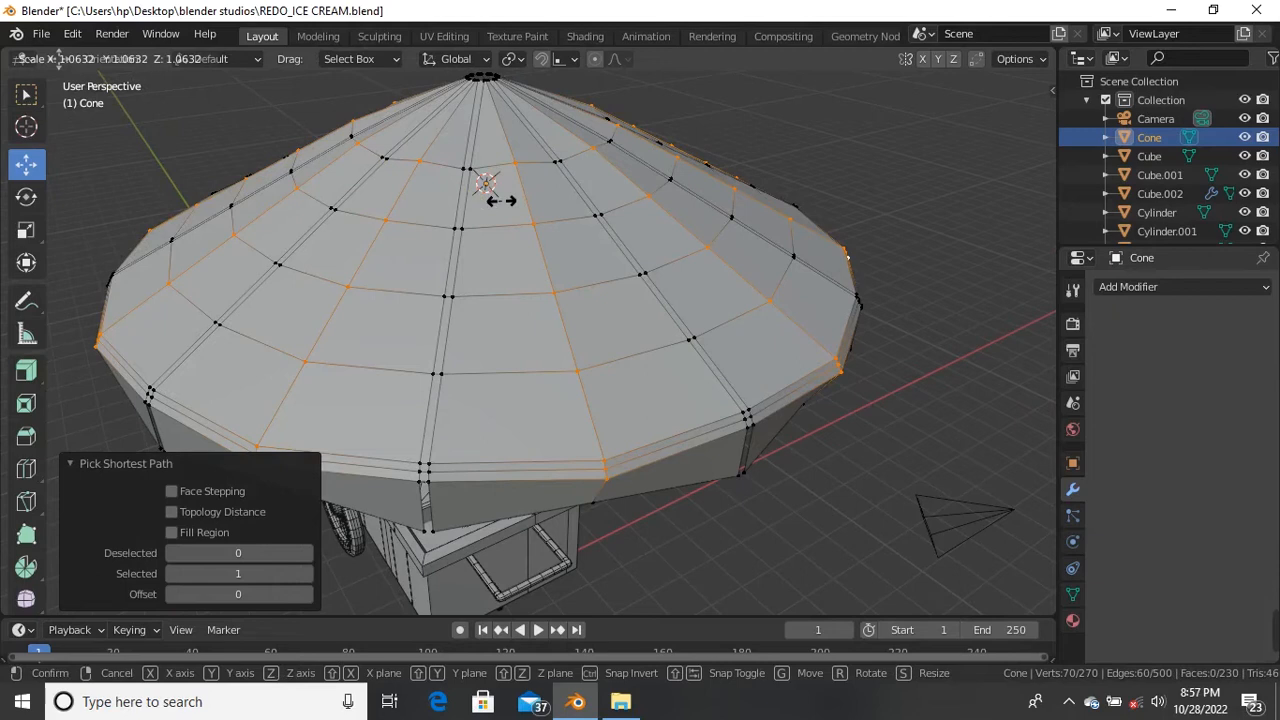
{"action": "right_click", "coordinate": [508, 203]}
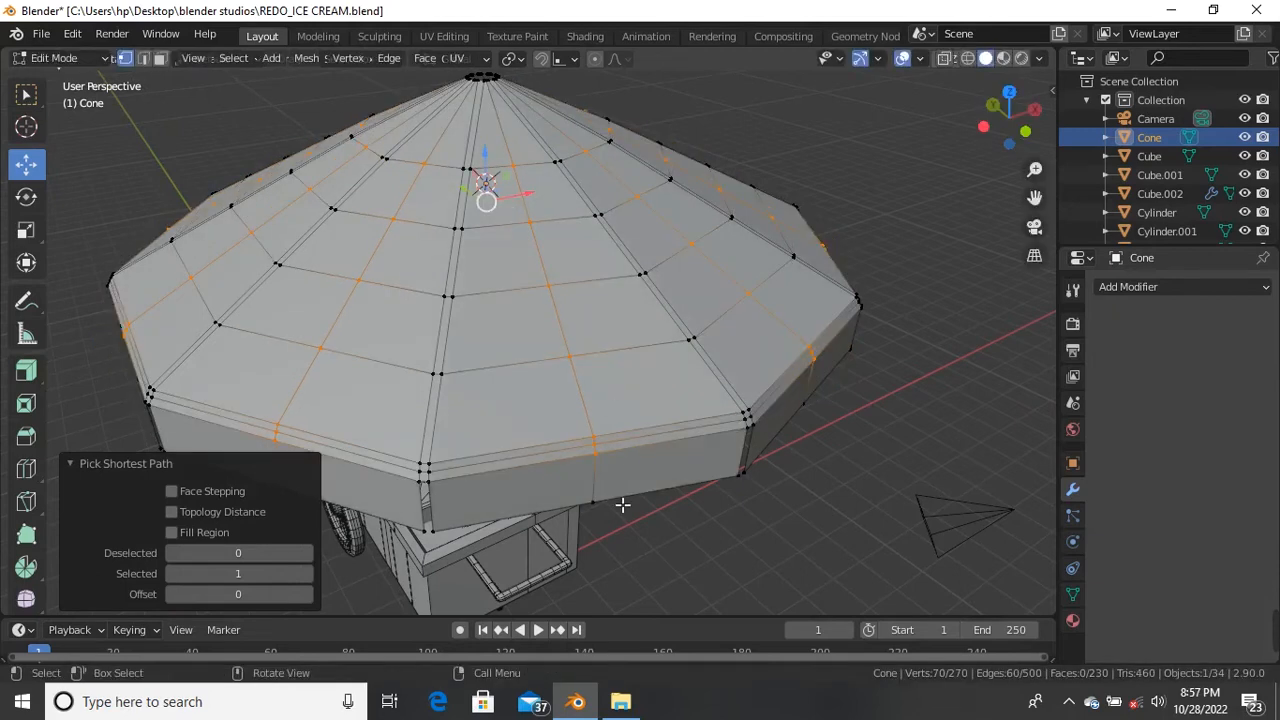
Step: Add the remaining rim vertices of the alternate lines to the selection
{"action": "left_click", "coordinate": [597, 507], "text": "shift"}
{"action": "middle_click_drag", "start_coordinate": [600, 508], "coordinate": [603, 354]}
{"action": "scroll", "coordinate": [661, 487], "scroll_direction": "up", "scroll_amount": 3}
{"action": "scroll", "coordinate": [630, 450], "scroll_direction": "down", "scroll_amount": 5}
{"action": "scroll", "coordinate": [507, 419], "scroll_direction": "up", "scroll_amount": 4}
{"action": "scroll", "coordinate": [537, 391], "scroll_direction": "down", "scroll_amount": 3}
{"action": "left_click", "coordinate": [600, 366], "text": "shift"}
{"action": "middle_click_drag", "start_coordinate": [681, 436], "coordinate": [560, 379]}
{"action": "left_click", "coordinate": [546, 360], "text": "shift"}
{"action": "left_click", "coordinate": [530, 371], "text": "shift"}
{"action": "middle_click_drag", "start_coordinate": [626, 434], "coordinate": [577, 380]}
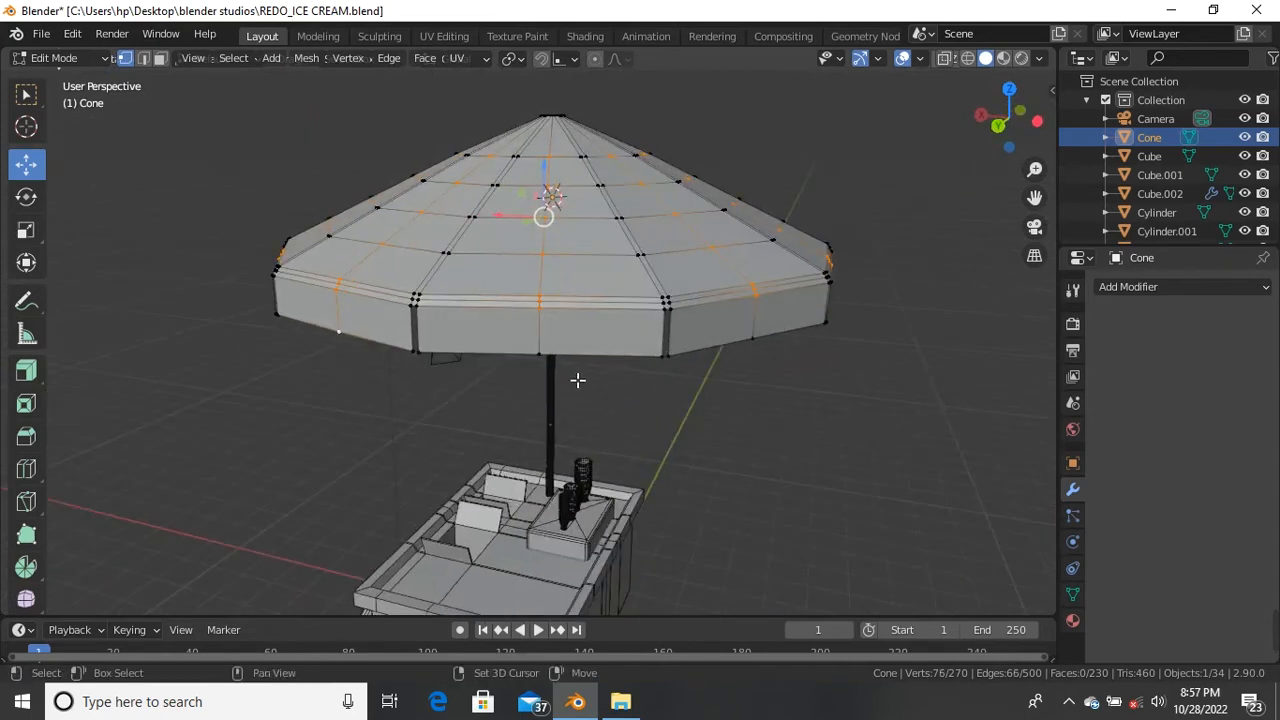
{"action": "left_click", "coordinate": [756, 337], "text": "shift"}
{"action": "middle_click_drag", "start_coordinate": [756, 337], "coordinate": [679, 389]}
{"action": "left_click", "coordinate": [676, 421], "text": "shift"}
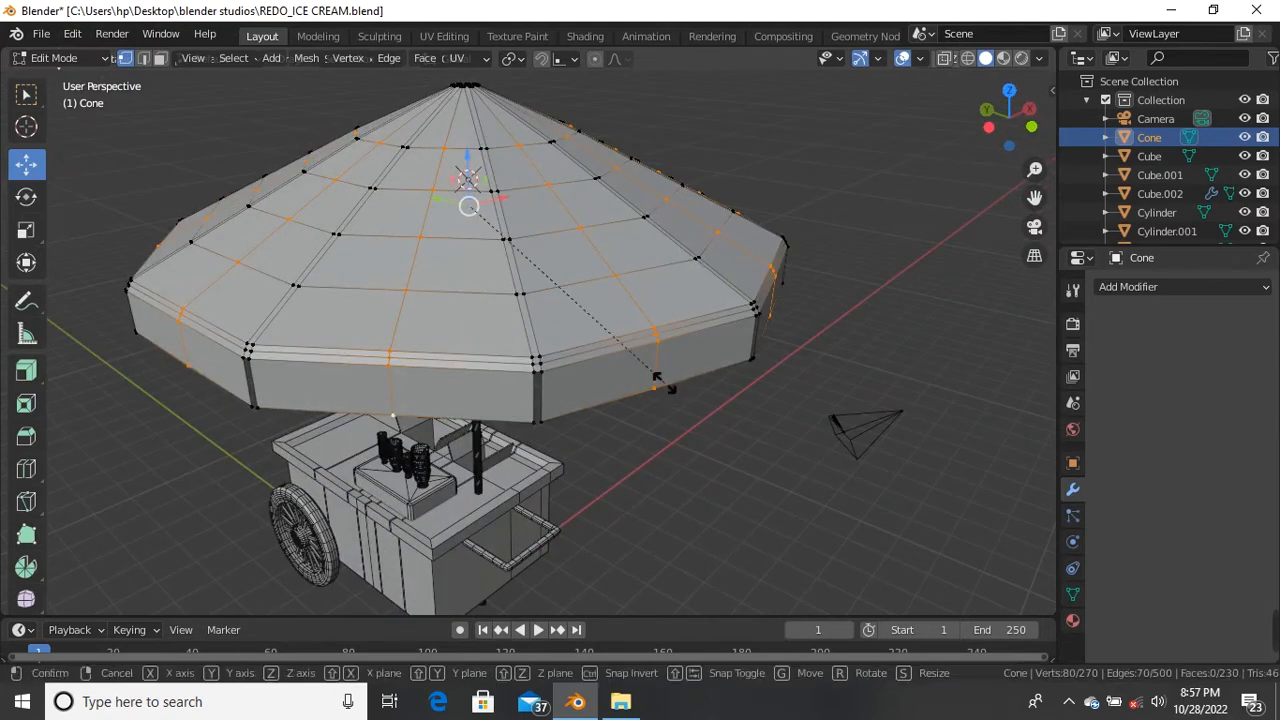
Step: Scale the selected vertex ring by 1.049 and start lowering it along Z
{"action": "key", "text": "s"}
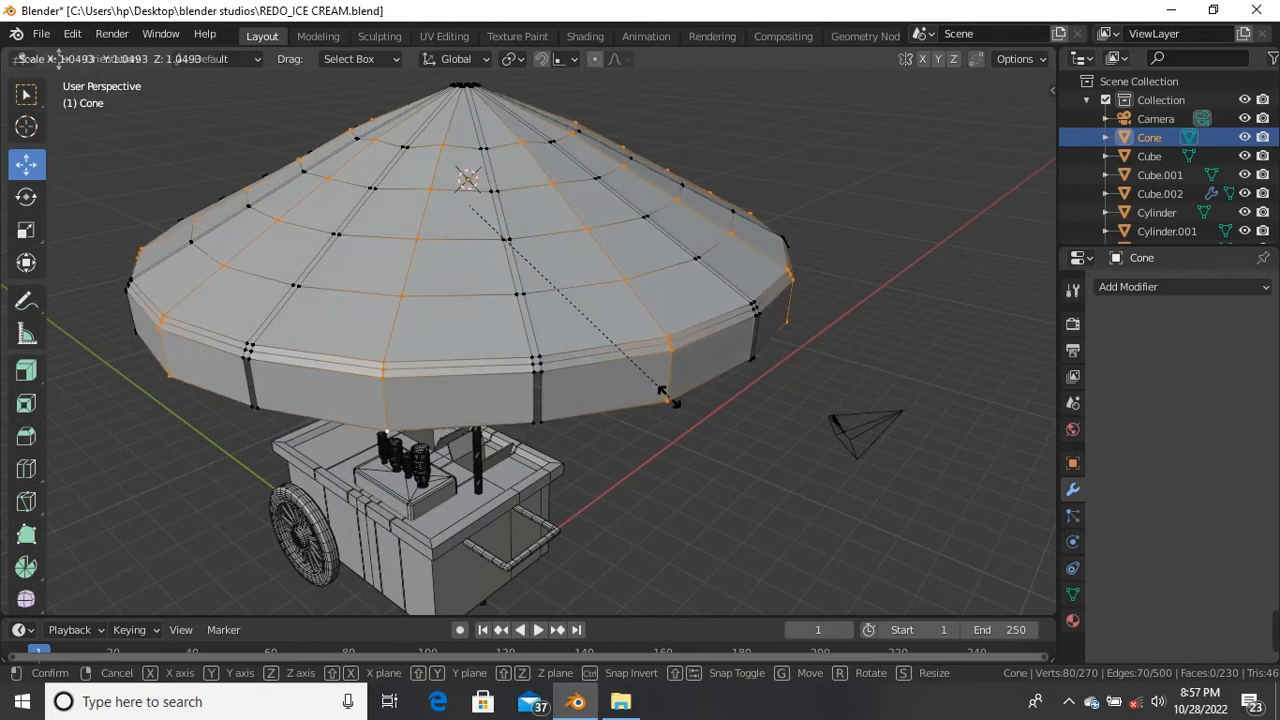
{"action": "left_click", "coordinate": [670, 398]}
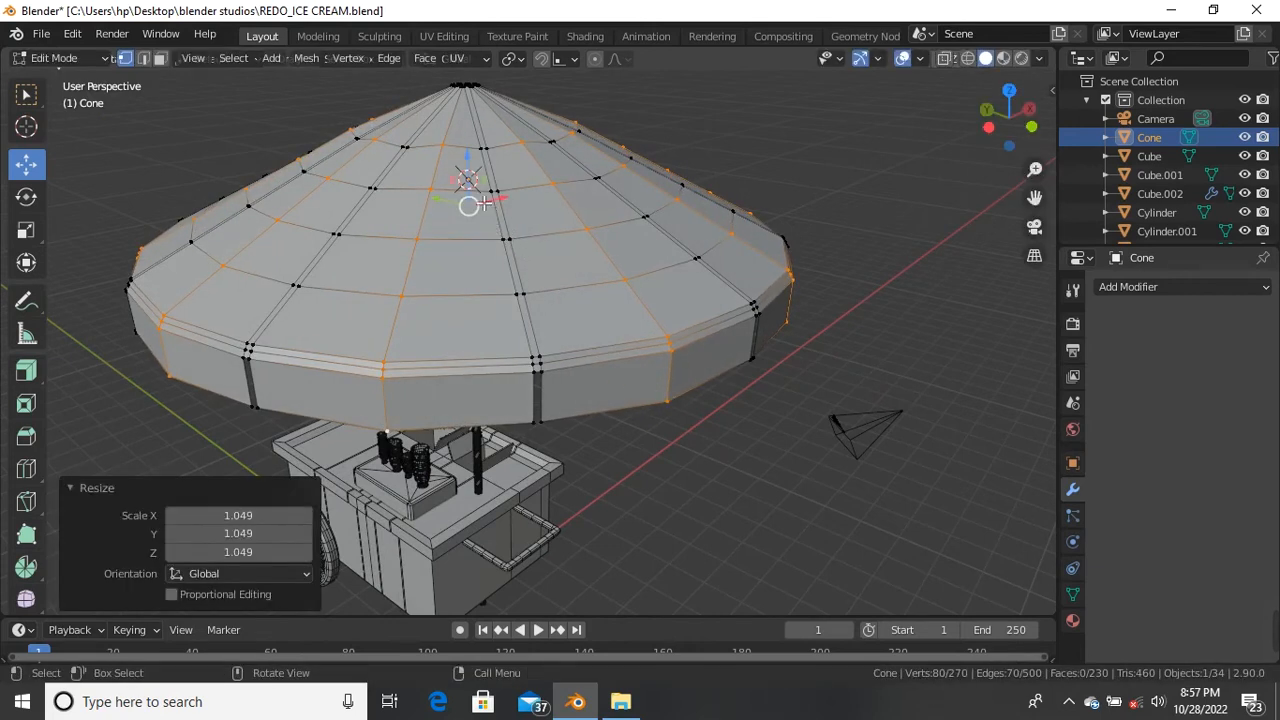
{"action": "key", "text": "g"}
{"action": "key", "text": "z"}
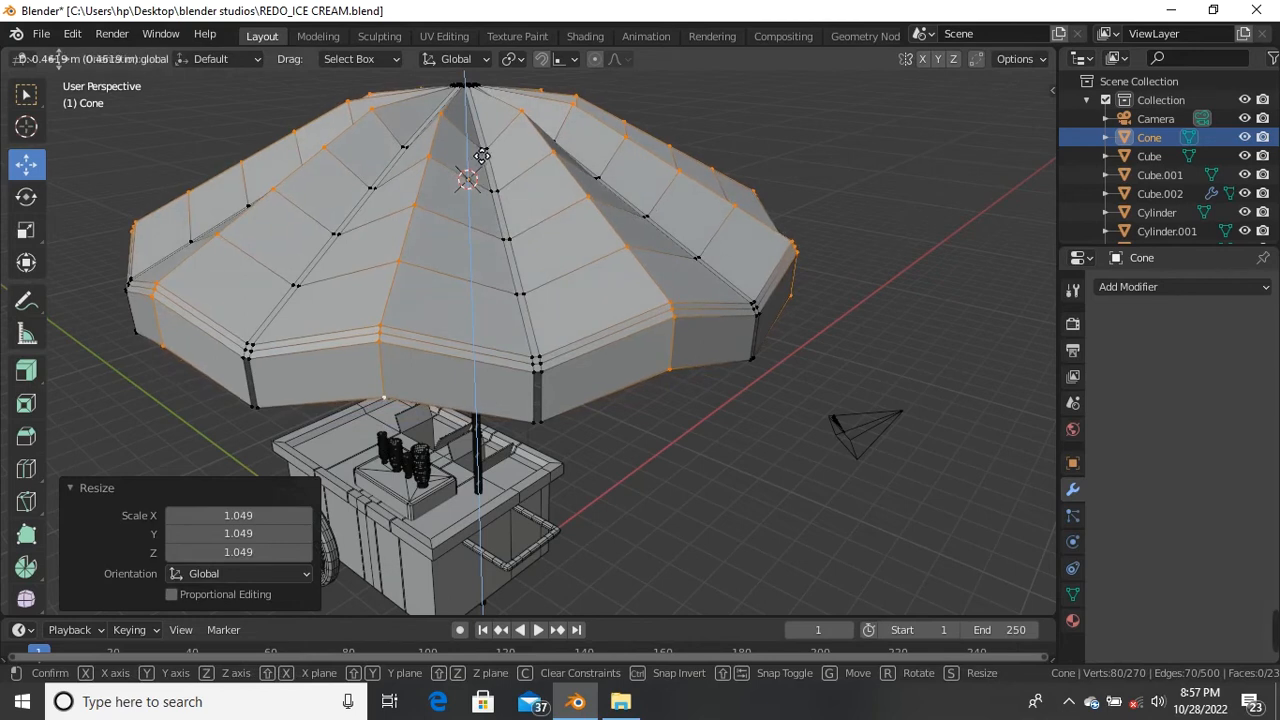
Step: Confirm the lowered ring and shift its vertices another 0.117 m vertically
{"action": "left_click", "coordinate": [481, 155]}
{"action": "middle_click_drag", "start_coordinate": [481, 157], "coordinate": [557, 195]}
{"action": "scroll", "coordinate": [466, 171], "scroll_direction": "up", "scroll_amount": 5}
{"action": "left_click_drag", "start_coordinate": [466, 171], "coordinate": [475, 141]}
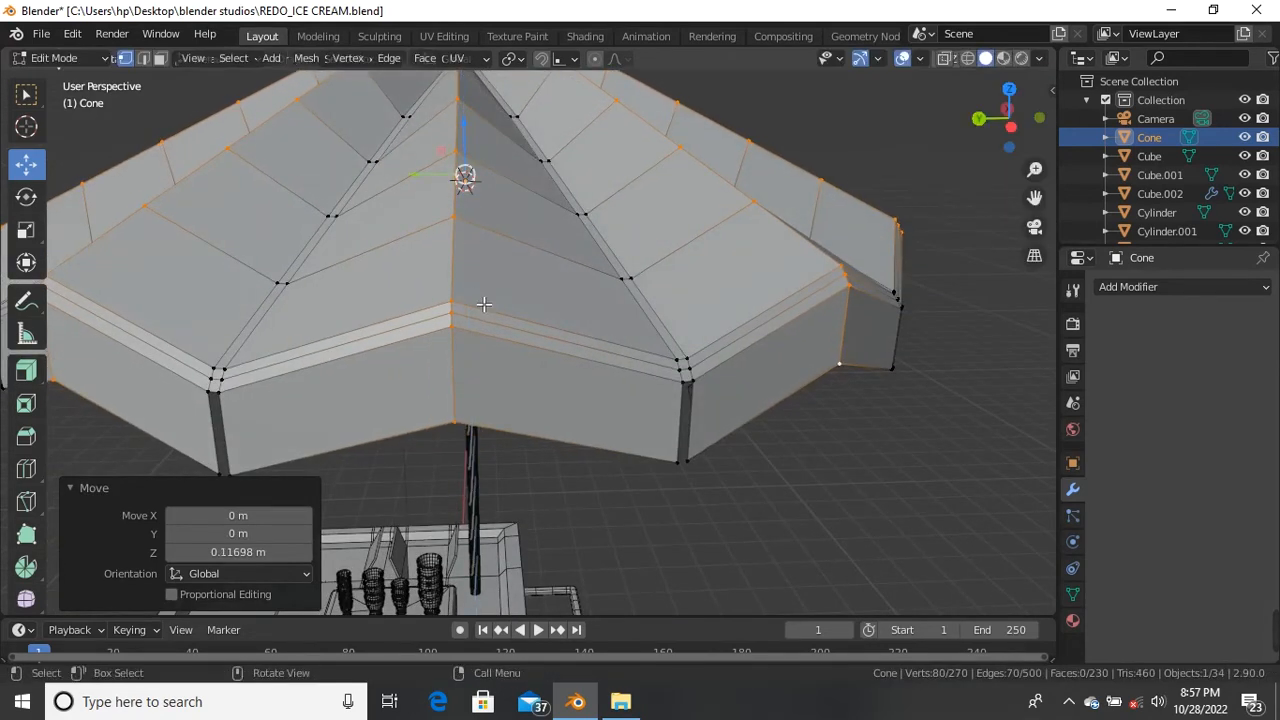
{"action": "scroll", "coordinate": [530, 320], "scroll_direction": "down", "scroll_amount": 8}
{"action": "scroll", "coordinate": [538, 320], "scroll_direction": "up", "scroll_amount": 6}
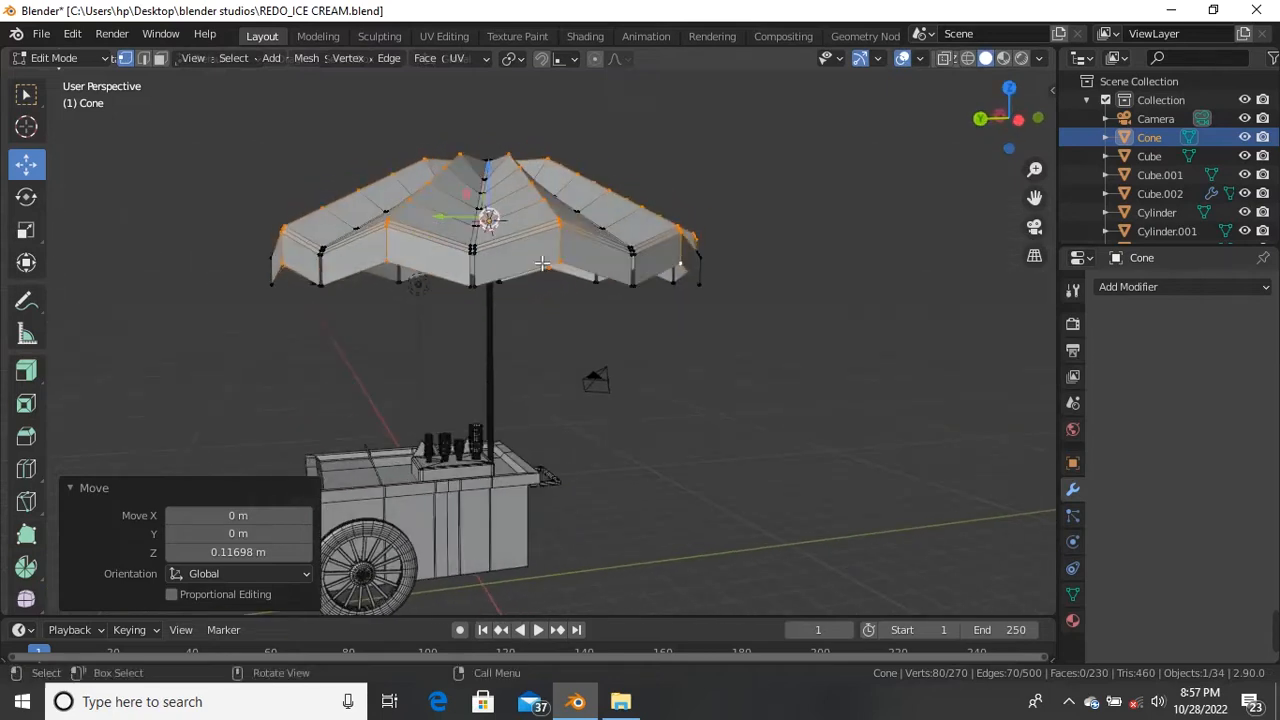
Step: Select a first vertex on the umbrella's lower rim
{"action": "left_click", "coordinate": [606, 280]}
{"action": "scroll", "coordinate": [634, 346], "scroll_direction": "down", "scroll_amount": 5}
{"action": "middle_click_drag", "start_coordinate": [571, 369], "coordinate": [482, 339]}
{"action": "scroll", "coordinate": [587, 319], "scroll_direction": "up", "scroll_amount": 4}
{"action": "middle_click_drag", "start_coordinate": [560, 381], "coordinate": [438, 354]}
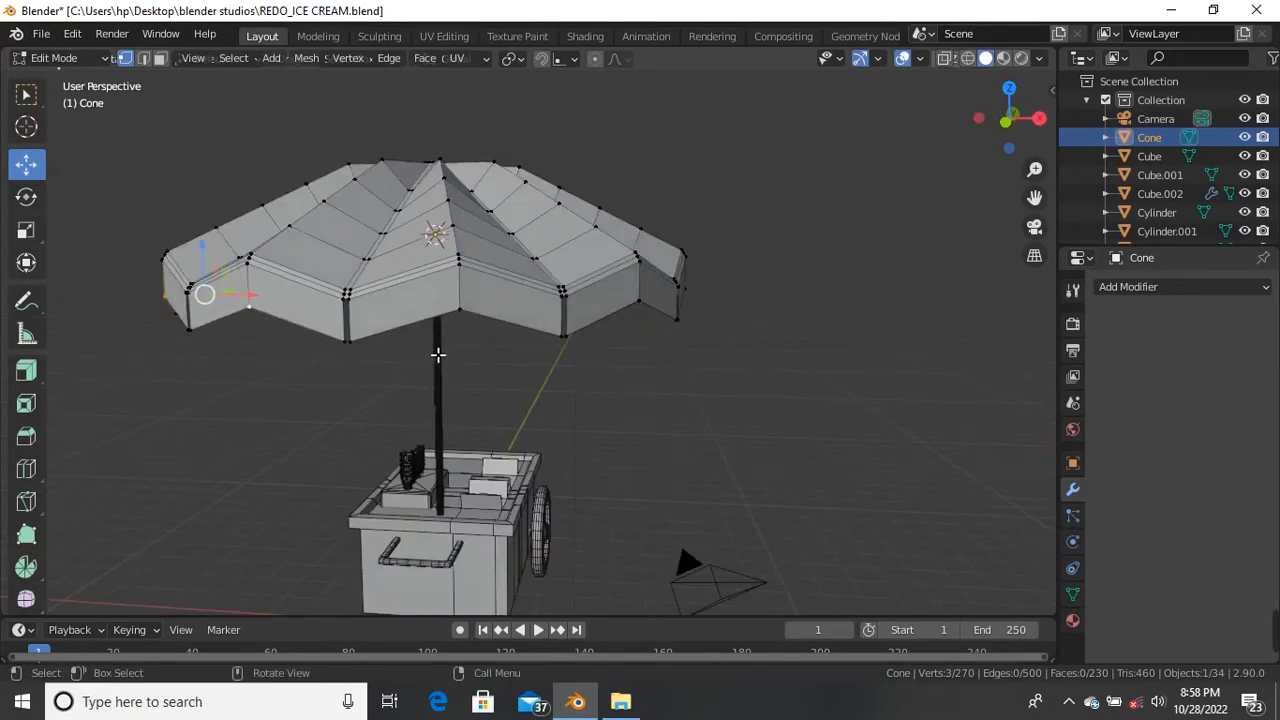
Step: Add the remaining lower-rim vertices until ten are selected
{"action": "left_click", "coordinate": [554, 434], "text": "shift"}
{"action": "middle_click_drag", "start_coordinate": [554, 434], "coordinate": [455, 409]}
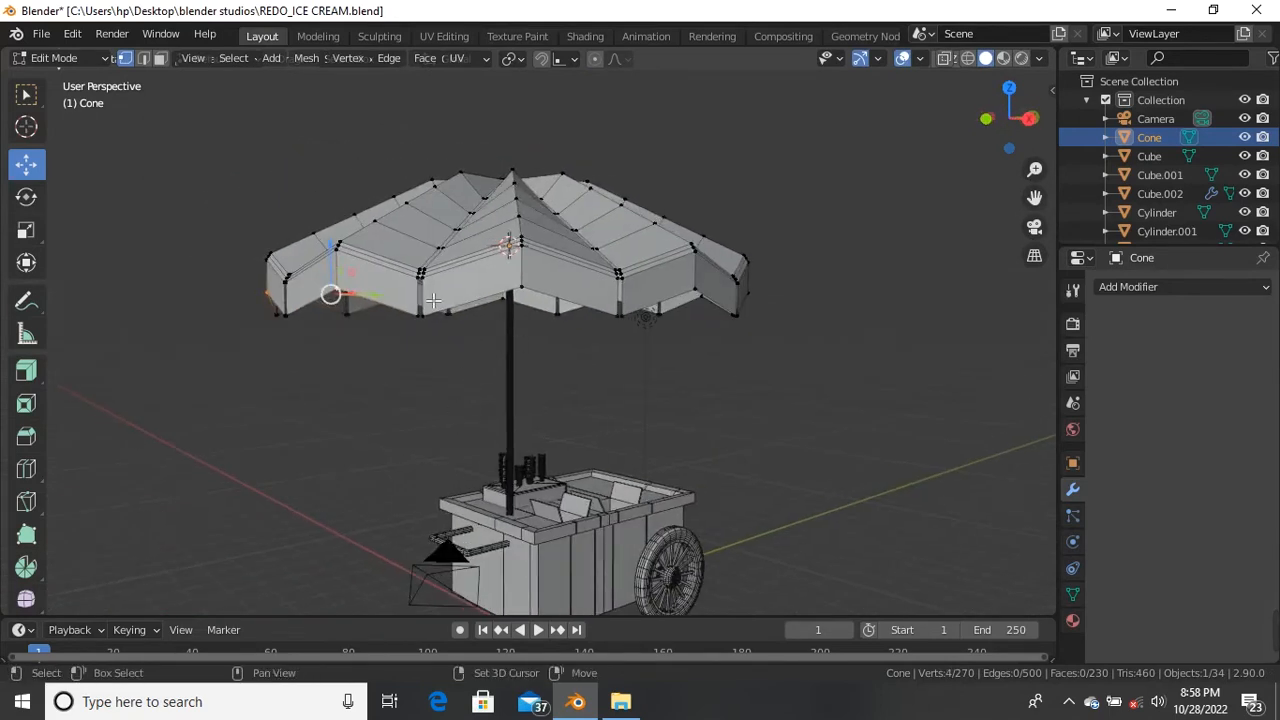
{"action": "left_click", "coordinate": [532, 289], "text": "shift"}
{"action": "middle_click_drag", "start_coordinate": [580, 397], "coordinate": [554, 323]}
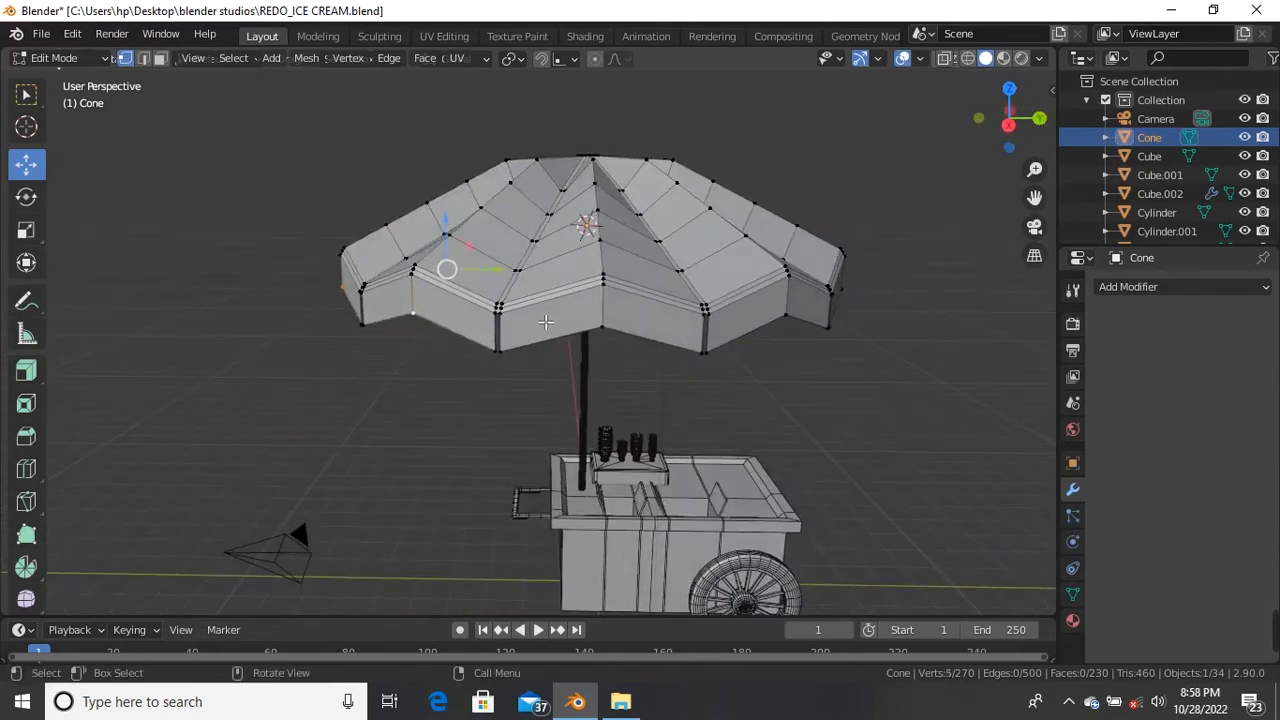
{"action": "scroll", "coordinate": [560, 324], "scroll_direction": "up", "scroll_amount": 3}
{"action": "middle_click_drag", "start_coordinate": [695, 370], "coordinate": [777, 362]}
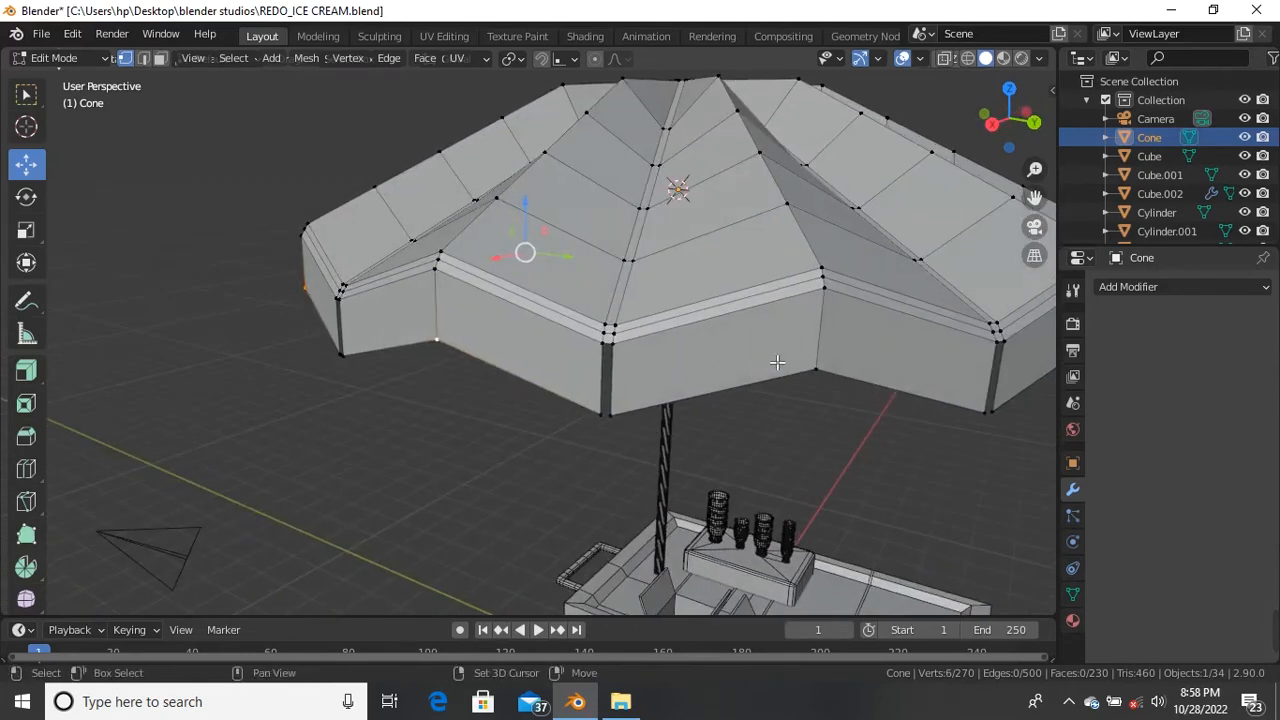
{"action": "left_click", "coordinate": [809, 370], "text": "shift"}
{"action": "scroll", "coordinate": [726, 403], "scroll_direction": "down", "scroll_amount": 3}
{"action": "middle_click_drag", "start_coordinate": [726, 403], "coordinate": [634, 391]}
{"action": "scroll", "coordinate": [660, 370], "scroll_direction": "up", "scroll_amount": 2}
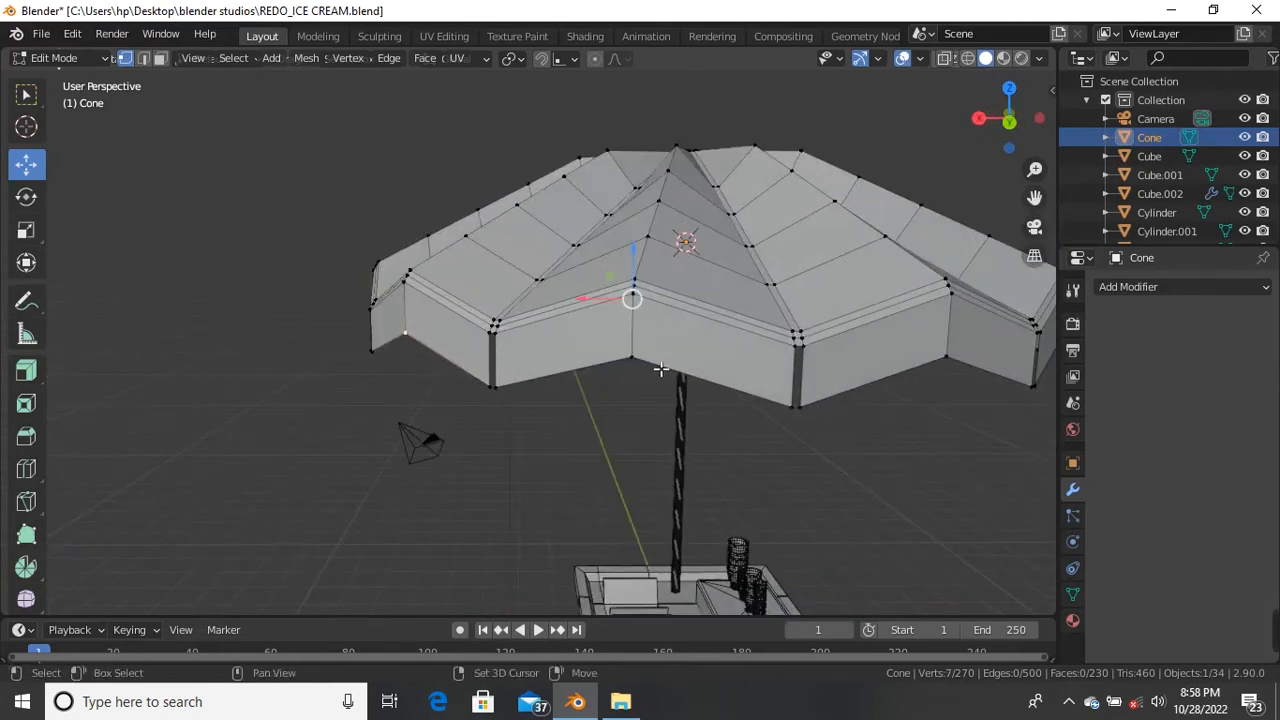
{"action": "left_click", "coordinate": [646, 364], "text": "shift"}
{"action": "scroll", "coordinate": [711, 406], "scroll_direction": "down", "scroll_amount": 3}
{"action": "middle_click_drag", "start_coordinate": [711, 406], "coordinate": [516, 371]}
{"action": "scroll", "coordinate": [645, 372], "scroll_direction": "up", "scroll_amount": 2}
{"action": "left_click", "coordinate": [612, 366], "text": "shift"}
{"action": "left_click", "coordinate": [462, 354], "text": "shift"}
Step: Lower the rim vertices to -0.40183 m and scale them outward by 1.025
{"action": "left_click_drag", "start_coordinate": [505, 288], "coordinate": [506, 310]}
{"action": "middle_click_drag", "start_coordinate": [486, 354], "coordinate": [618, 432]}
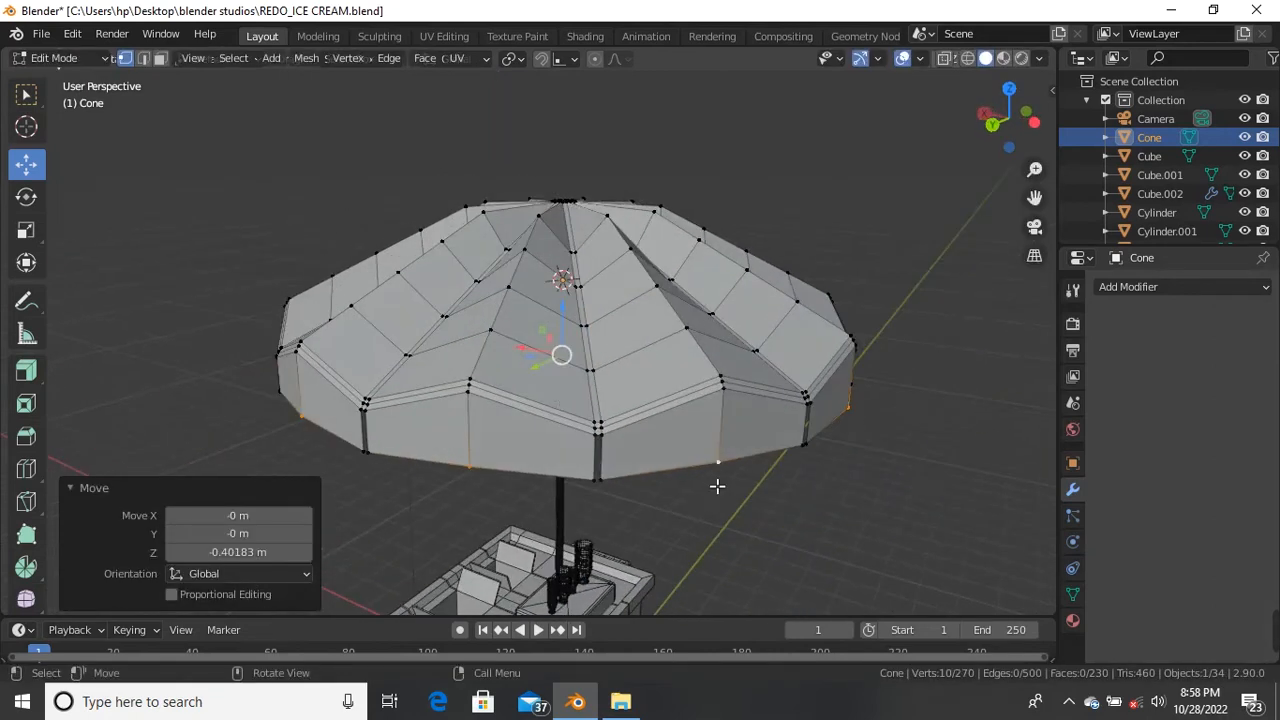
{"action": "key", "text": "s"}
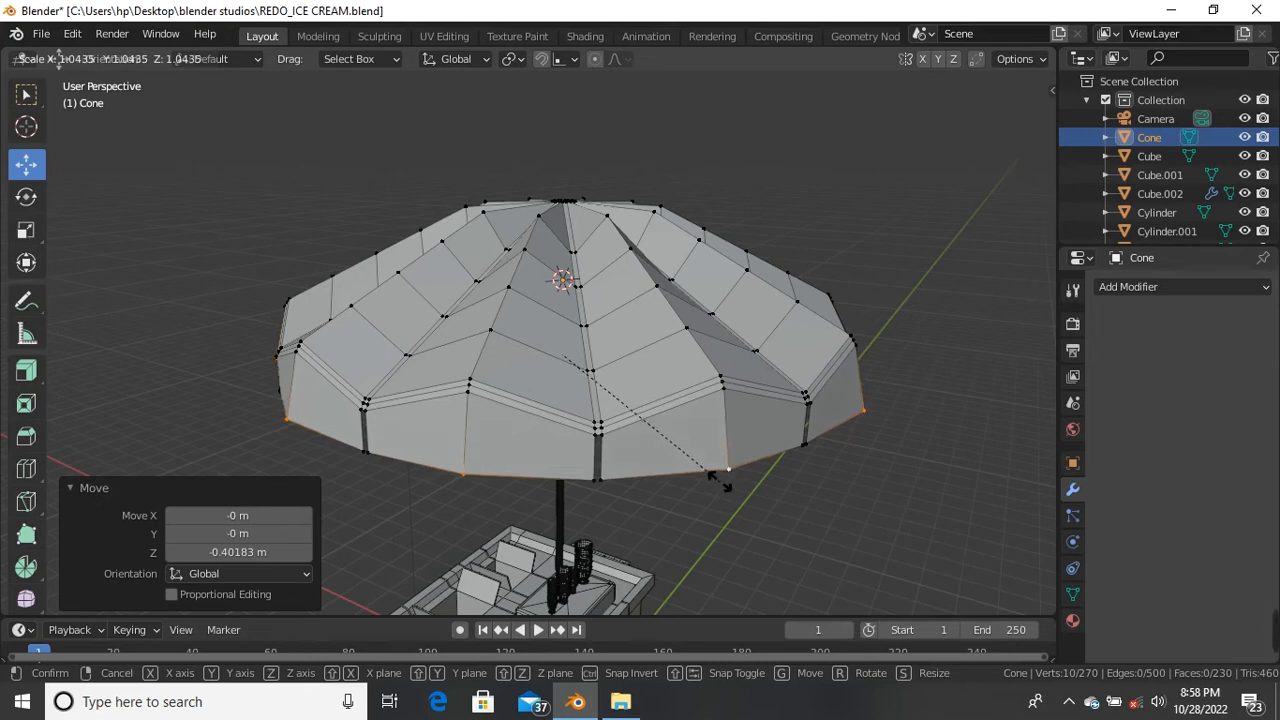
{"action": "left_click", "coordinate": [717, 477]}
{"action": "scroll", "coordinate": [697, 475], "scroll_direction": "down", "scroll_amount": 4}
{"action": "middle_click_drag", "start_coordinate": [697, 475], "coordinate": [689, 409]}
{"action": "scroll", "coordinate": [659, 348], "scroll_direction": "up", "scroll_amount": 2}
{"action": "middle_click_drag", "start_coordinate": [659, 348], "coordinate": [574, 454]}
{"action": "scroll", "coordinate": [563, 391], "scroll_direction": "up", "scroll_amount": 2}
Step: Add two-cut horizontal loop cuts across the first two skirt panels of the umbrella
{"action": "key", "text": "ctrl+r"}
{"action": "scroll", "coordinate": [575, 458], "scroll_direction": "up", "scroll_amount": 1}
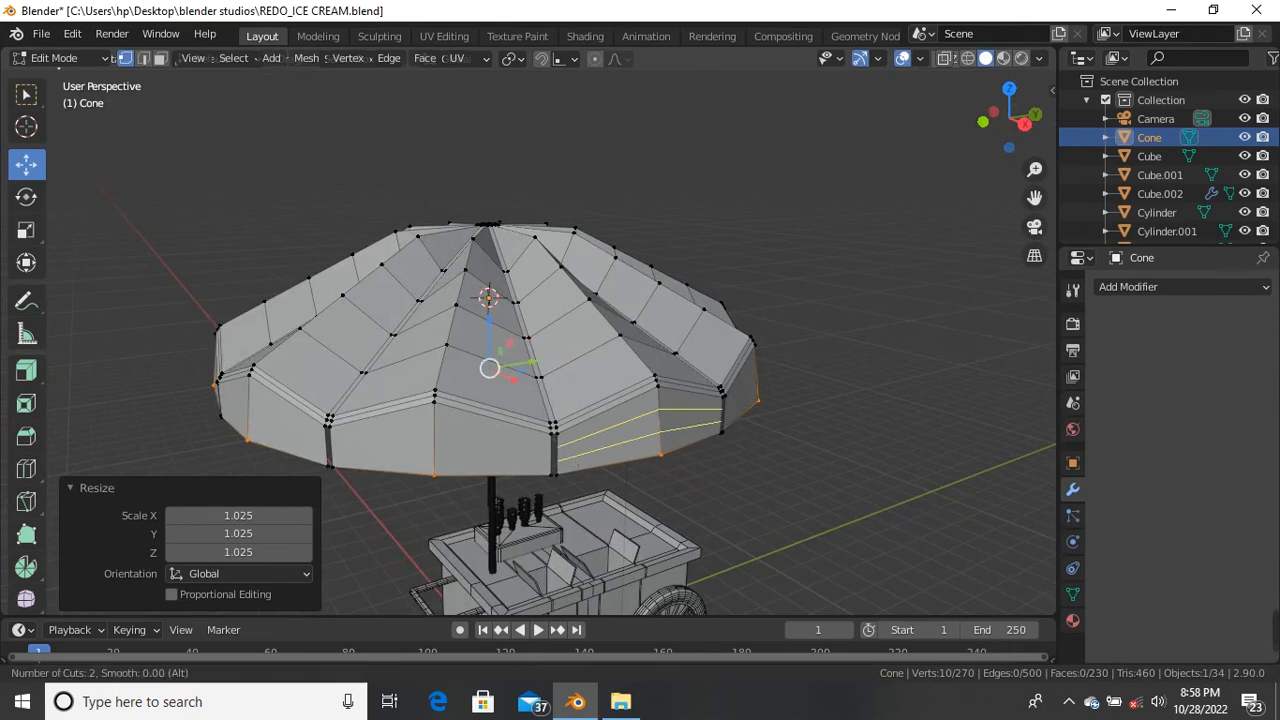
{"action": "left_click", "coordinate": [575, 458]}
{"action": "right_click", "coordinate": [565, 464]}
{"action": "key", "text": "ctrl+r"}
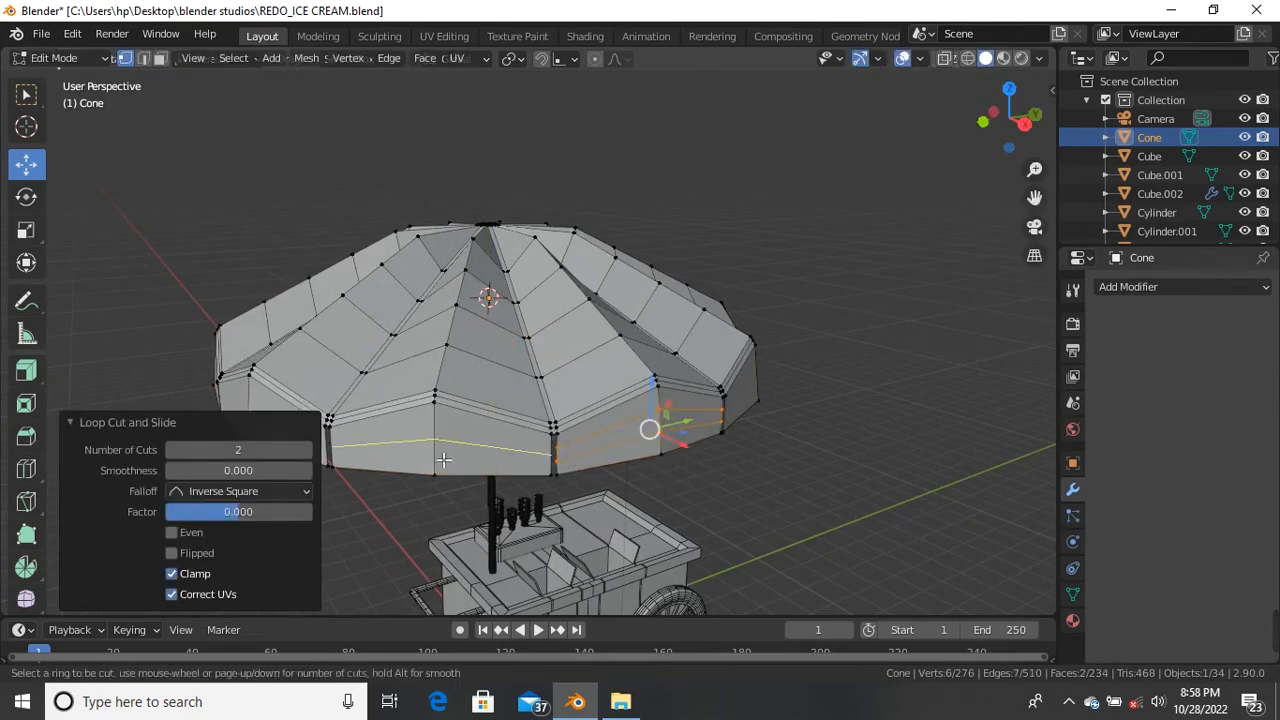
{"action": "left_click", "coordinate": [441, 459]}
{"action": "right_click", "coordinate": [437, 445]}
{"action": "scroll", "coordinate": [437, 449], "scroll_direction": "down", "scroll_amount": 2}
{"action": "middle_click_drag", "start_coordinate": [437, 449], "coordinate": [528, 452]}
{"action": "scroll", "coordinate": [528, 452], "scroll_direction": "up", "scroll_amount": 2}
Step: Add two-cut loop cuts to the third and fourth skirt panels
{"action": "key", "text": "ctrl+r"}
{"action": "left_click", "coordinate": [560, 402]}
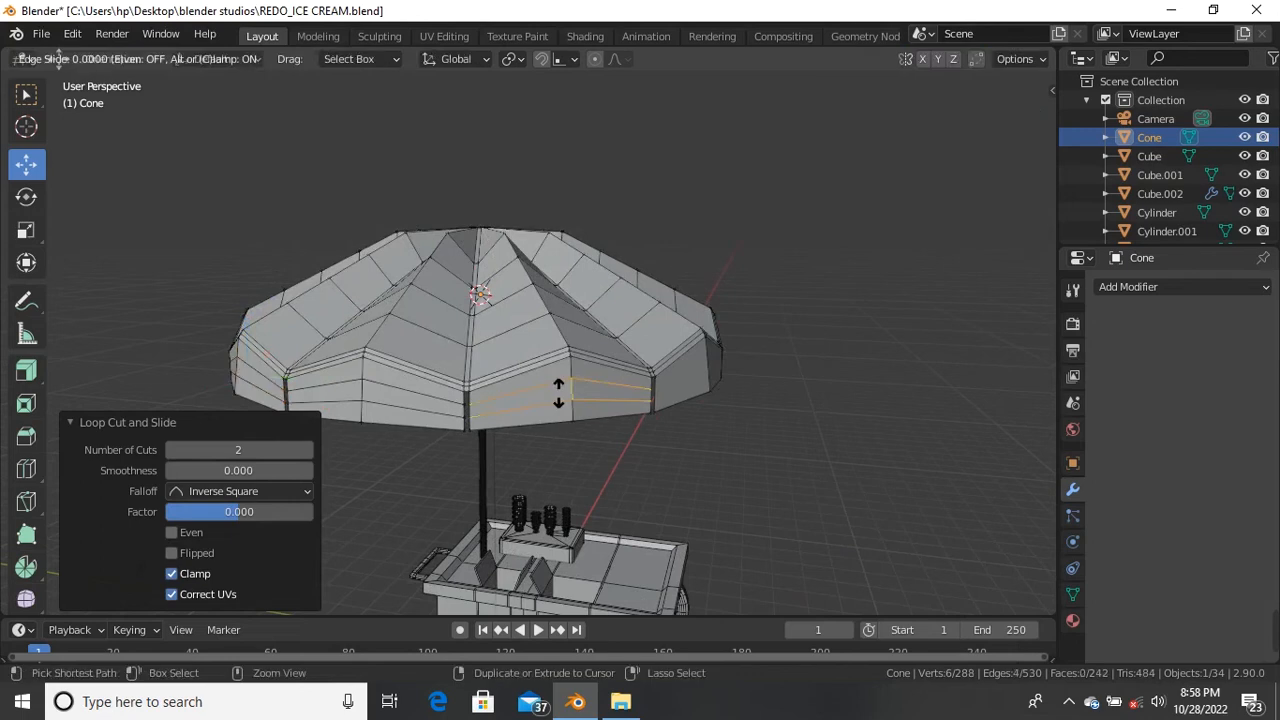
{"action": "right_click", "coordinate": [560, 392]}
{"action": "scroll", "coordinate": [568, 398], "scroll_direction": "down", "scroll_amount": 1}
{"action": "middle_click_drag", "start_coordinate": [571, 400], "coordinate": [492, 418]}
{"action": "scroll", "coordinate": [591, 416], "scroll_direction": "up", "scroll_amount": 2}
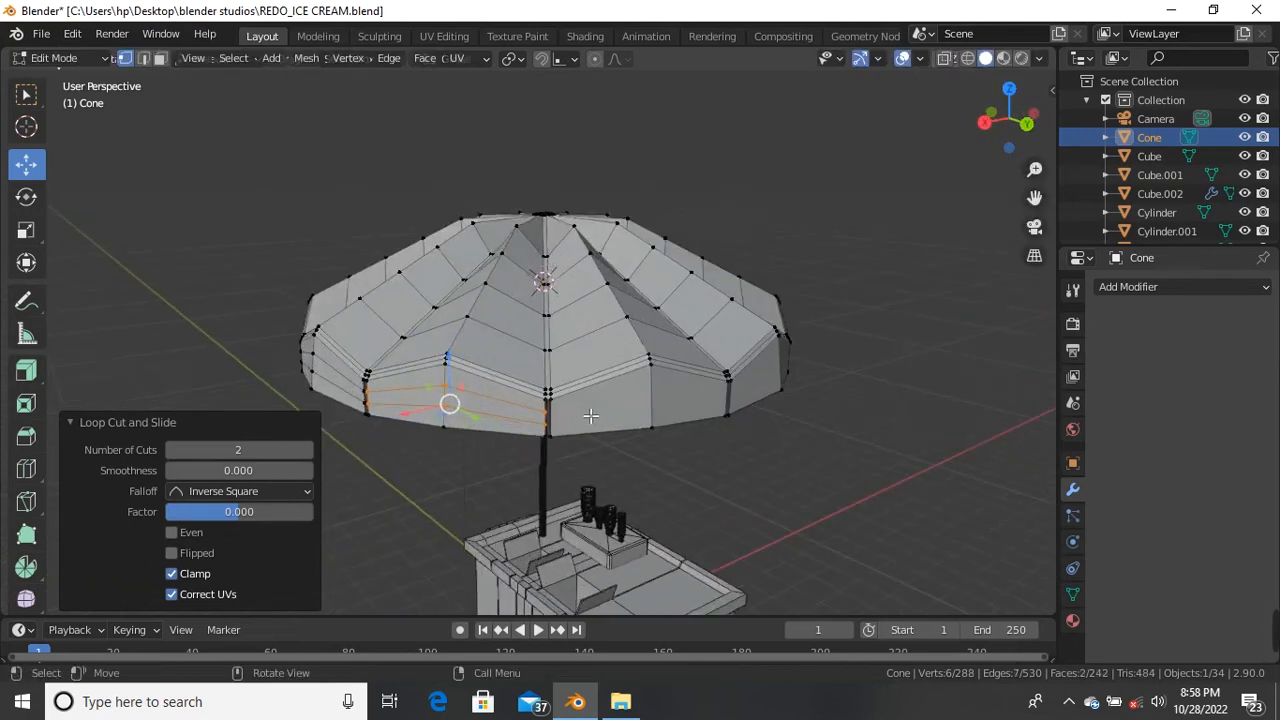
{"action": "key", "text": "ctrl+r"}
{"action": "left_click", "coordinate": [662, 407]}
{"action": "right_click", "coordinate": [658, 405]}
{"action": "middle_click_drag", "start_coordinate": [650, 405], "coordinate": [623, 438]}
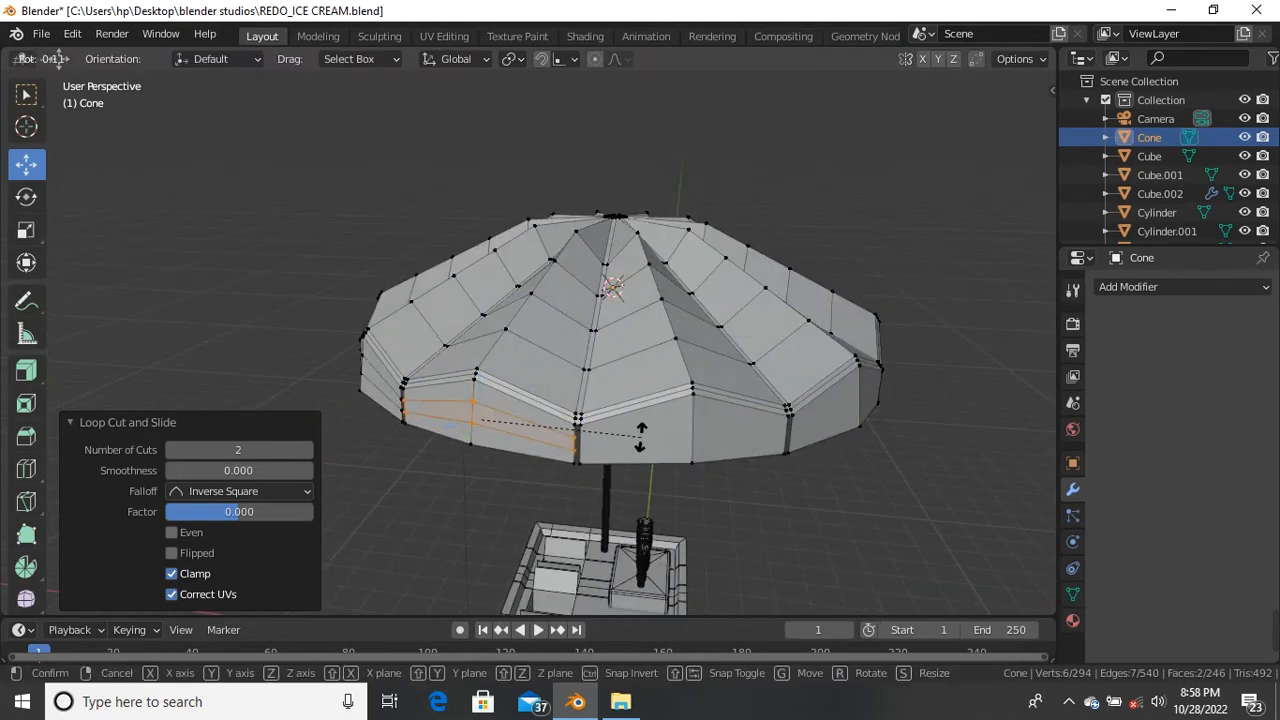
Step: Add loop cuts to the fifth and sixth panels, placing one pair slightly off-centre
{"action": "key", "text": "ctrl+r"}
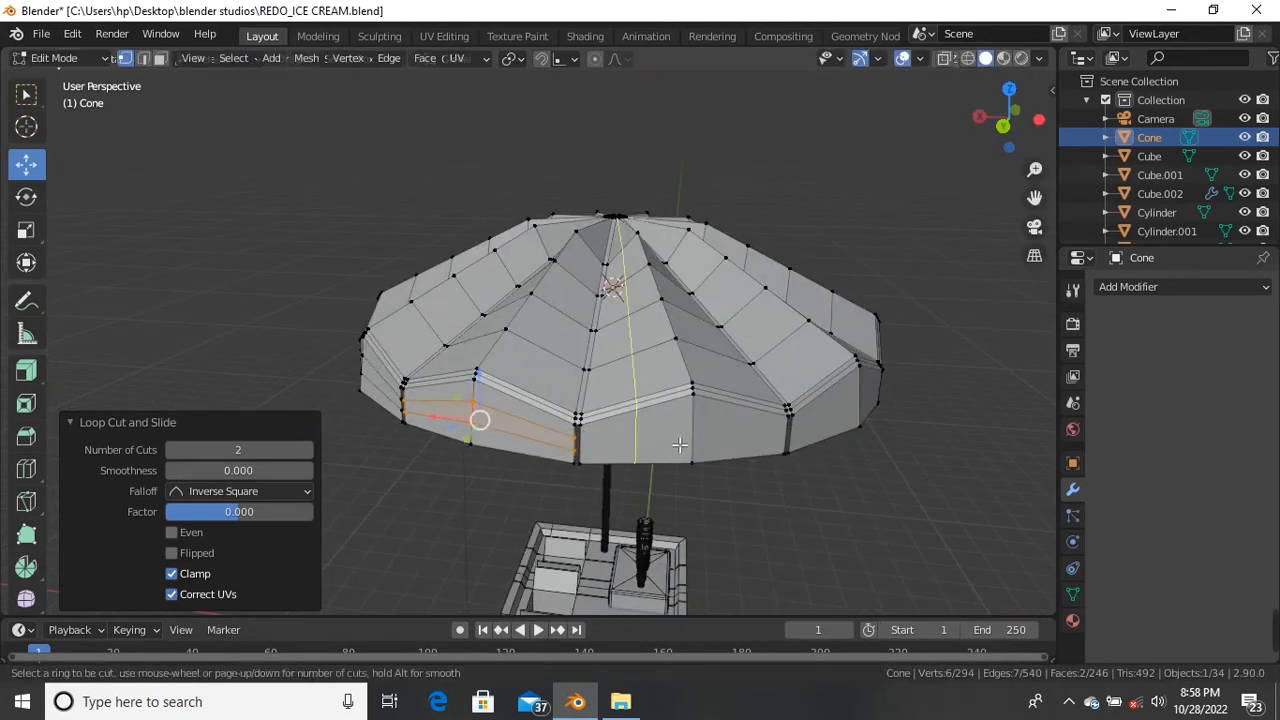
{"action": "left_click", "coordinate": [680, 444]}
{"action": "left_click", "coordinate": [686, 437]}
{"action": "middle_click_drag", "start_coordinate": [686, 437], "coordinate": [651, 455]}
{"action": "key", "text": "ctrl+r"}
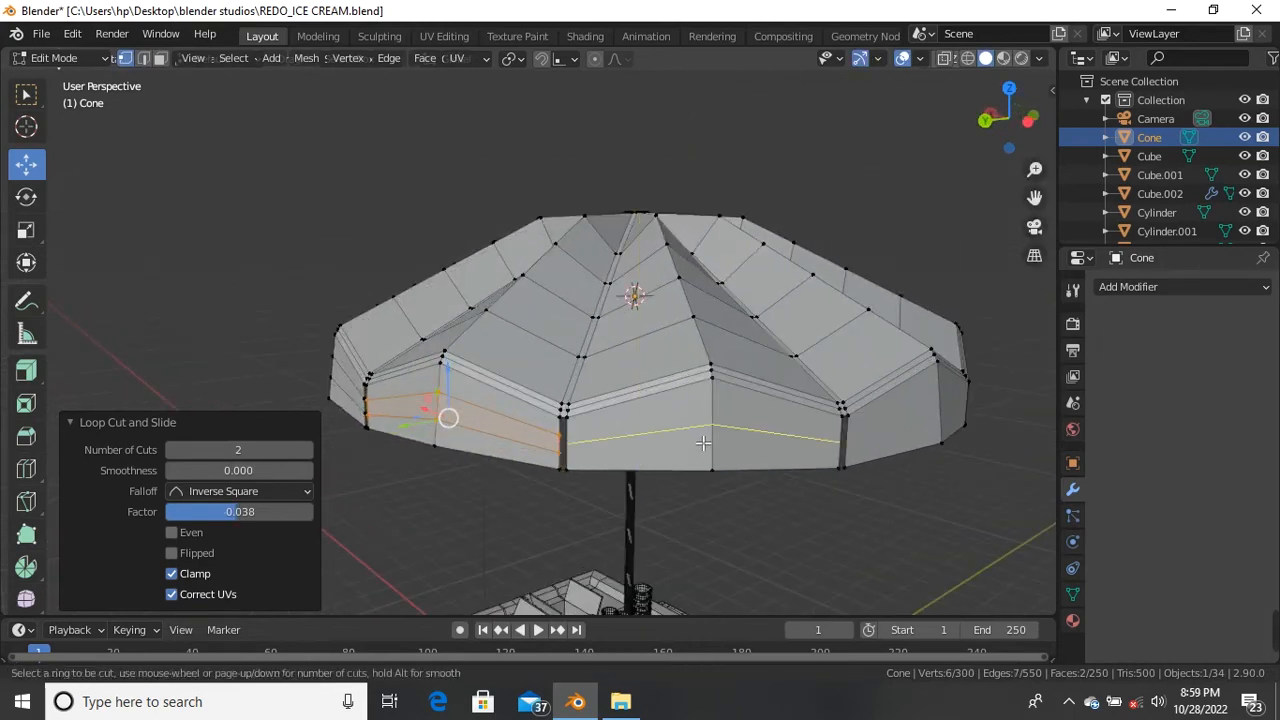
{"action": "left_click", "coordinate": [705, 443]}
{"action": "right_click", "coordinate": [694, 434]}
{"action": "scroll", "coordinate": [766, 471], "scroll_direction": "down", "scroll_amount": 3}
{"action": "middle_click_drag", "start_coordinate": [766, 471], "coordinate": [443, 423]}
{"action": "scroll", "coordinate": [470, 463], "scroll_direction": "up", "scroll_amount": 4}
Step: Add two-cut loops to the seventh and eighth skirt panels, then collapse the loop cut settings
{"action": "key", "text": "ctrl+r"}
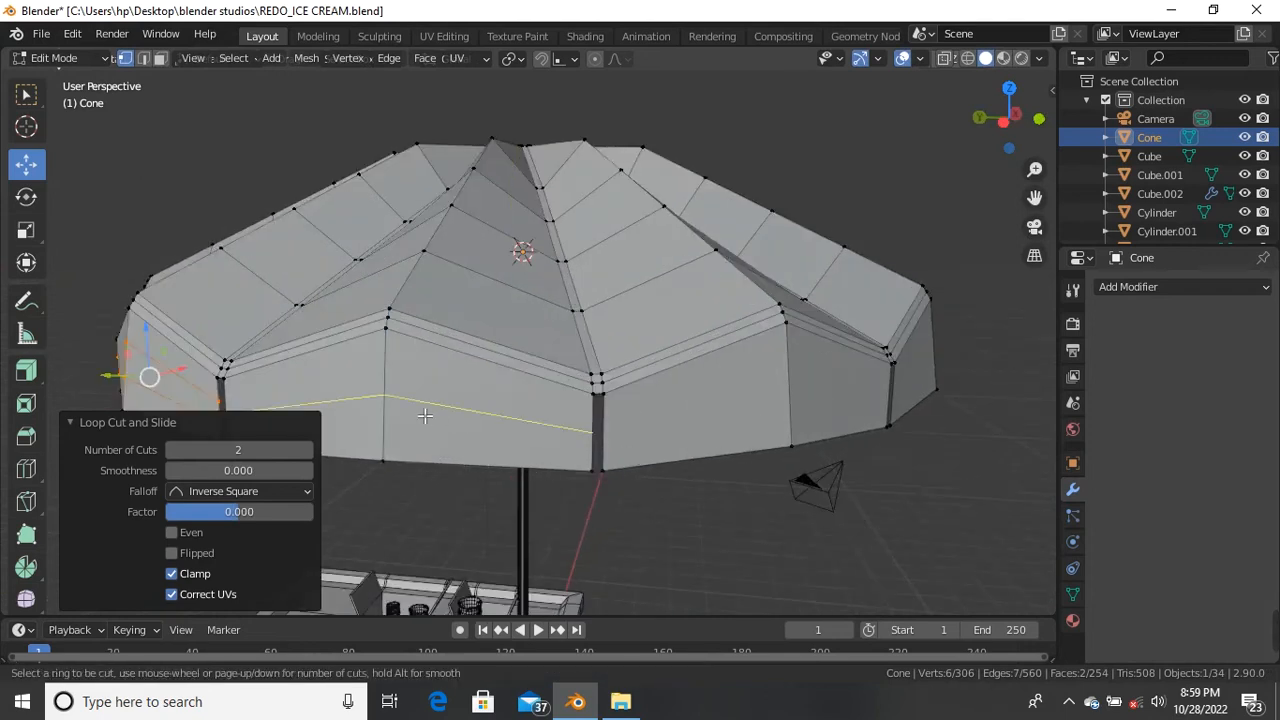
{"action": "left_click", "coordinate": [425, 415]}
{"action": "right_click", "coordinate": [425, 415]}
{"action": "left_click", "coordinate": [411, 527]}
{"action": "scroll", "coordinate": [411, 527], "scroll_direction": "down", "scroll_amount": 2}
{"action": "middle_click_drag", "start_coordinate": [411, 527], "coordinate": [487, 455]}
{"action": "scroll", "coordinate": [487, 455], "scroll_direction": "up", "scroll_amount": 3}
{"action": "key", "text": "ctrl+r"}
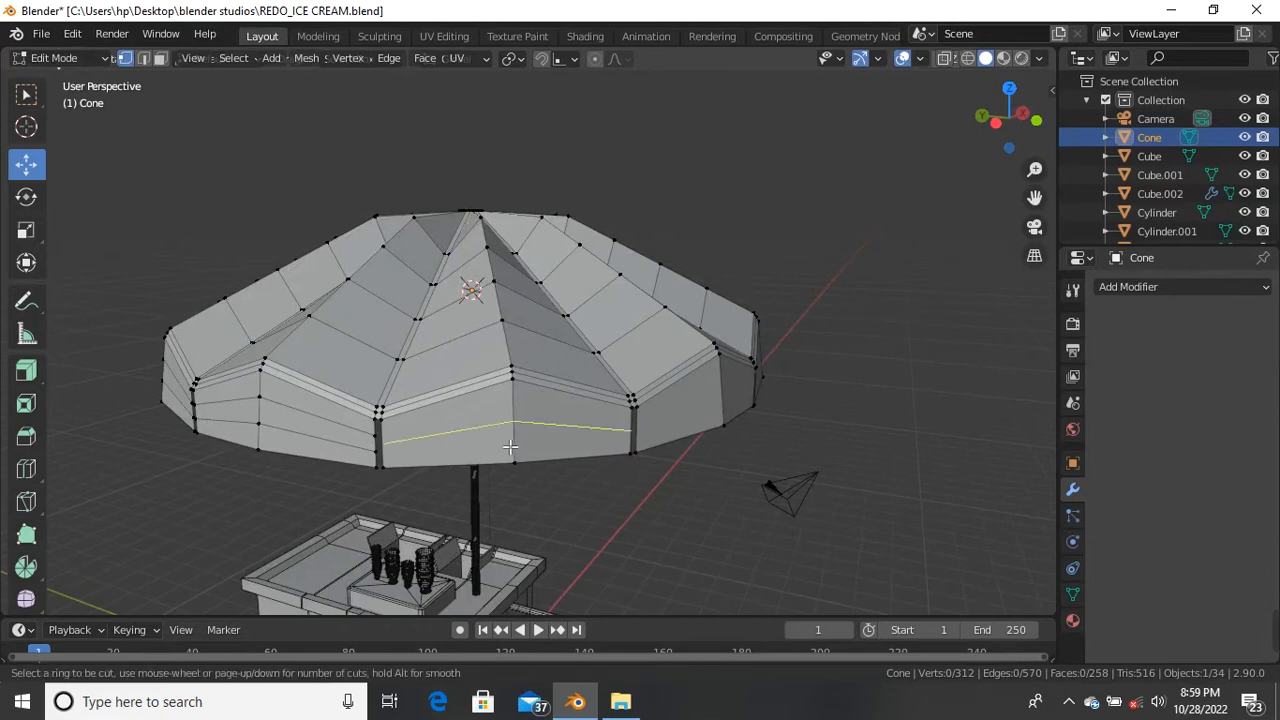
{"action": "left_click", "coordinate": [508, 429]}
{"action": "right_click", "coordinate": [508, 429]}
{"action": "scroll", "coordinate": [530, 438], "scroll_direction": "down", "scroll_amount": 2}
{"action": "middle_click_drag", "start_coordinate": [535, 442], "coordinate": [515, 440]}
{"action": "left_click", "coordinate": [75, 428]}
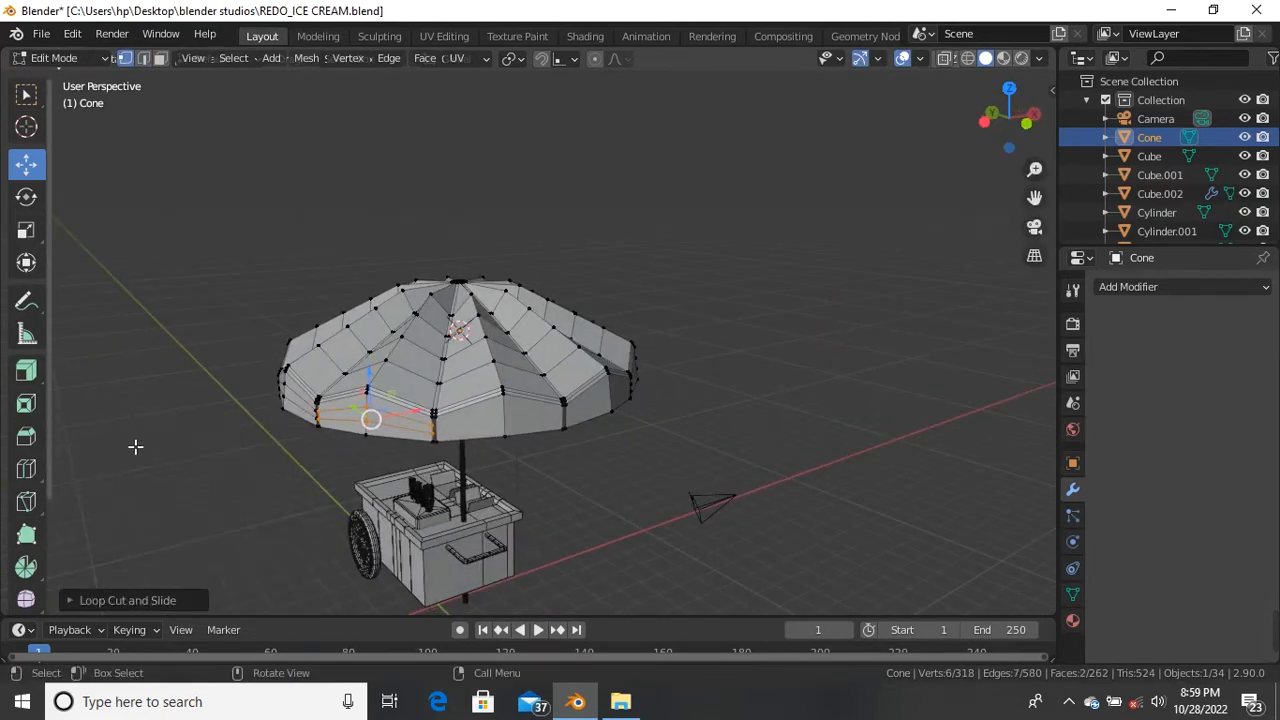
{"action": "scroll", "coordinate": [523, 451], "scroll_direction": "up", "scroll_amount": 3}
Step: Add a two-cut loop cut to the ninth skirt panel
{"action": "key", "text": "ctrl+r"}
{"action": "left_click", "coordinate": [497, 411]}
{"action": "right_click", "coordinate": [497, 411]}
{"action": "scroll", "coordinate": [500, 400], "scroll_direction": "down", "scroll_amount": 2}
{"action": "middle_click_drag", "start_coordinate": [514, 391], "coordinate": [451, 391]}
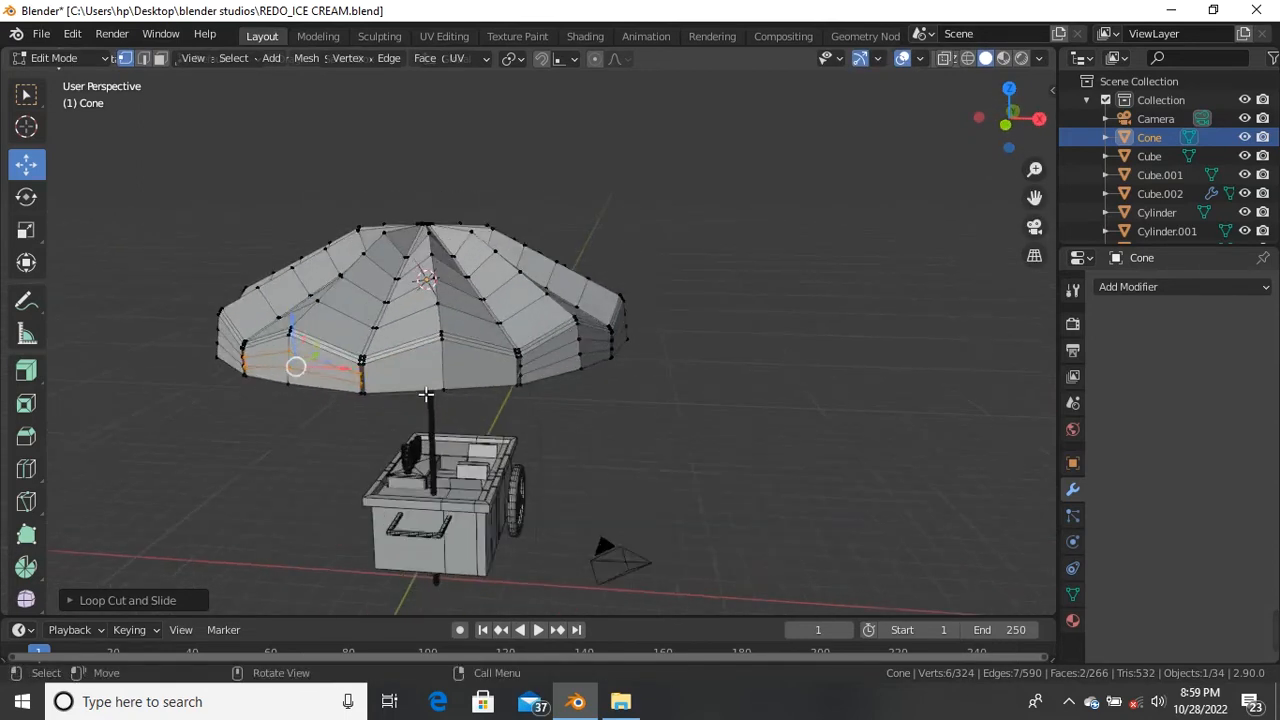
{"action": "scroll", "coordinate": [451, 391], "scroll_direction": "up", "scroll_amount": 1}
Step: Loop-cut the front skirt panel and scale the new loops slightly outward, then deselect all
{"action": "key", "text": "ctrl+r"}
{"action": "scroll", "coordinate": [445, 375], "scroll_direction": "up", "scroll_amount": 1}
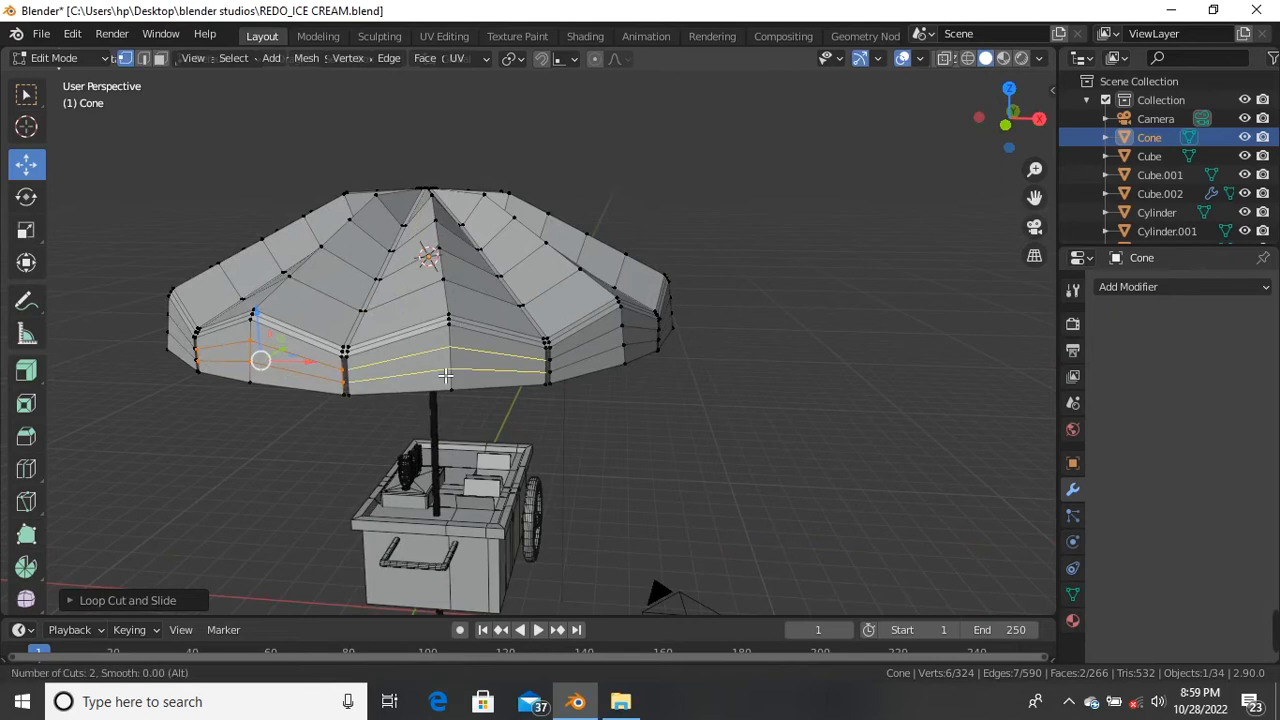
{"action": "left_click", "coordinate": [447, 374]}
{"action": "right_click", "coordinate": [447, 374]}
{"action": "key", "text": "s"}
{"action": "left_click", "coordinate": [997, 500]}
{"action": "key", "text": "alt+a"}
{"action": "middle_click_drag", "start_coordinate": [997, 500], "coordinate": [512, 399]}
Step: Select the edge ring around the umbrella's centre hole in edge select mode
{"action": "scroll", "coordinate": [603, 369], "scroll_direction": "up", "scroll_amount": 2}
{"action": "scroll", "coordinate": [603, 369], "scroll_direction": "down", "scroll_amount": 3}
{"action": "scroll", "coordinate": [603, 369], "scroll_direction": "up", "scroll_amount": 3}
{"action": "scroll", "coordinate": [512, 399], "scroll_direction": "up", "scroll_amount": 8}
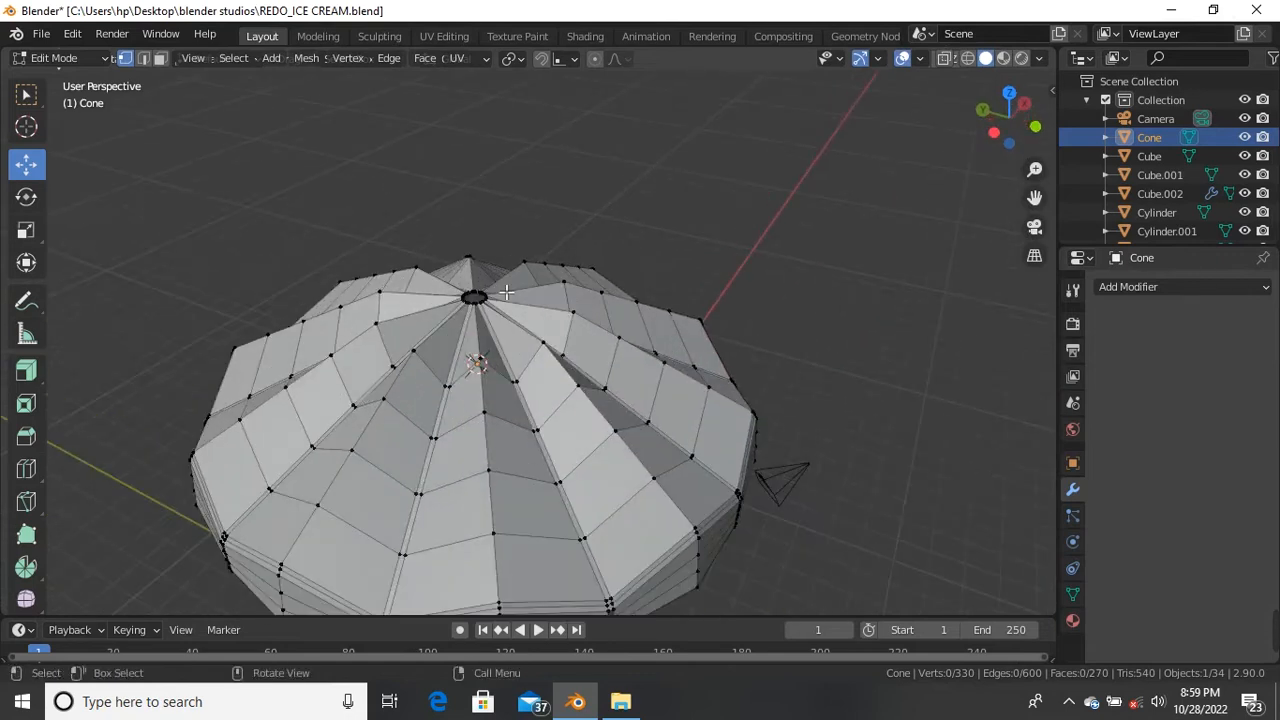
{"action": "scroll", "coordinate": [505, 405], "scroll_direction": "down", "scroll_amount": 4}
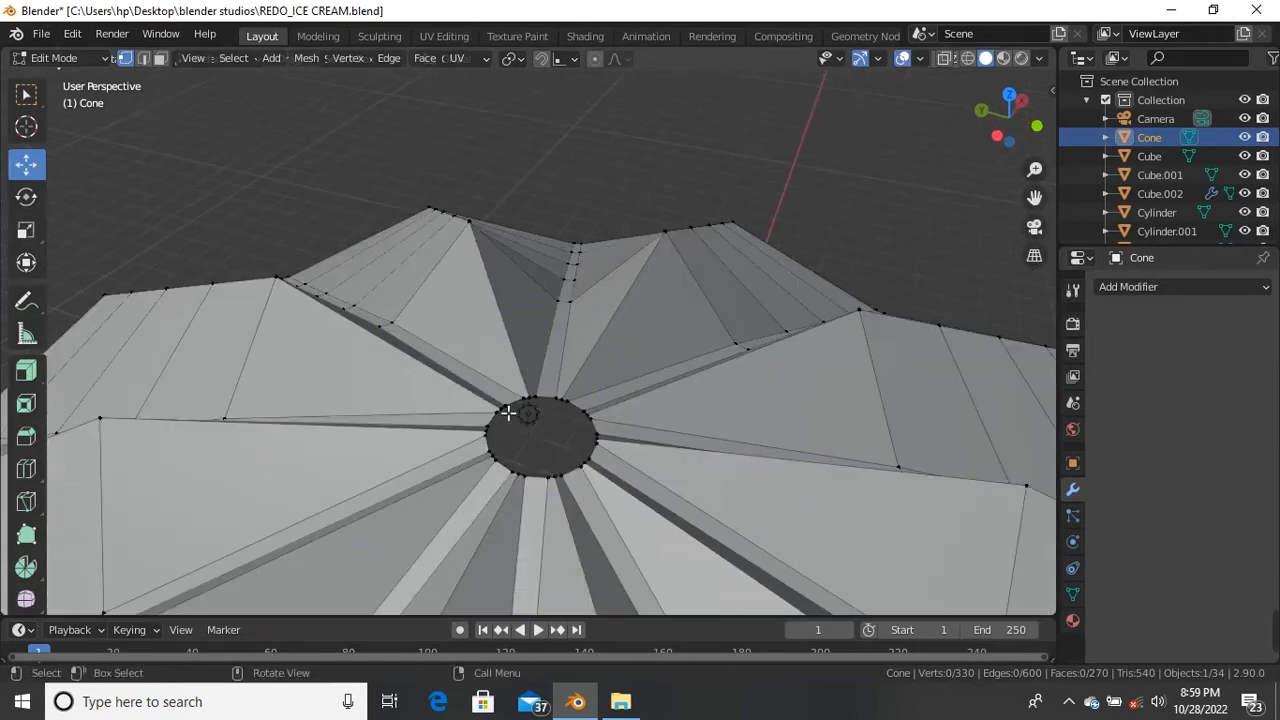
{"action": "left_click", "coordinate": [554, 402], "text": "alt"}
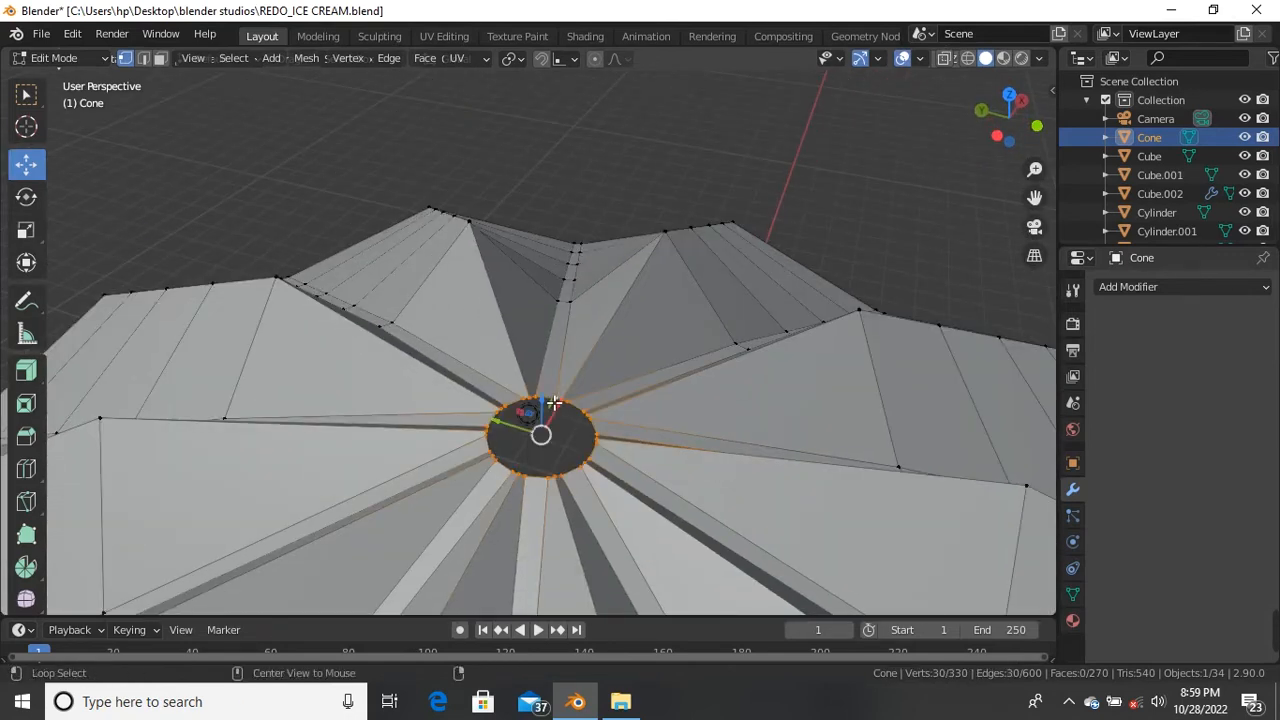
{"action": "scroll", "coordinate": [593, 465], "scroll_direction": "up", "scroll_amount": 5}
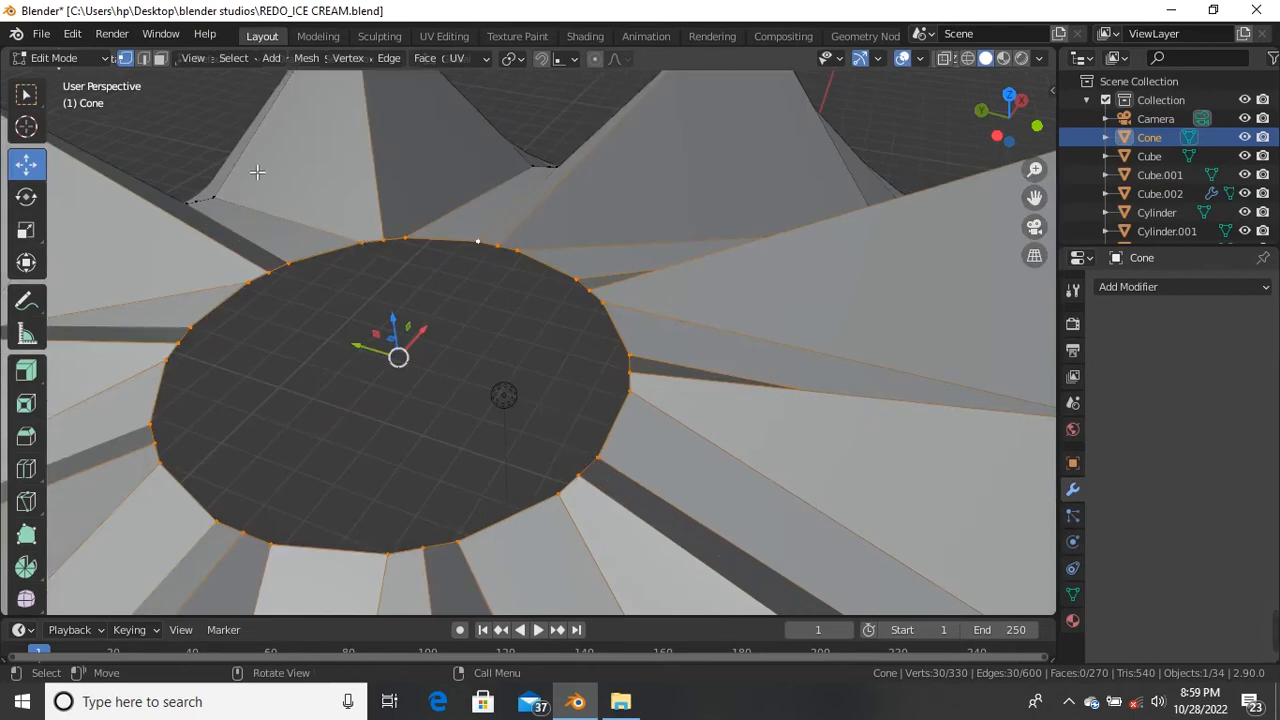
{"action": "left_click", "coordinate": [143, 58]}
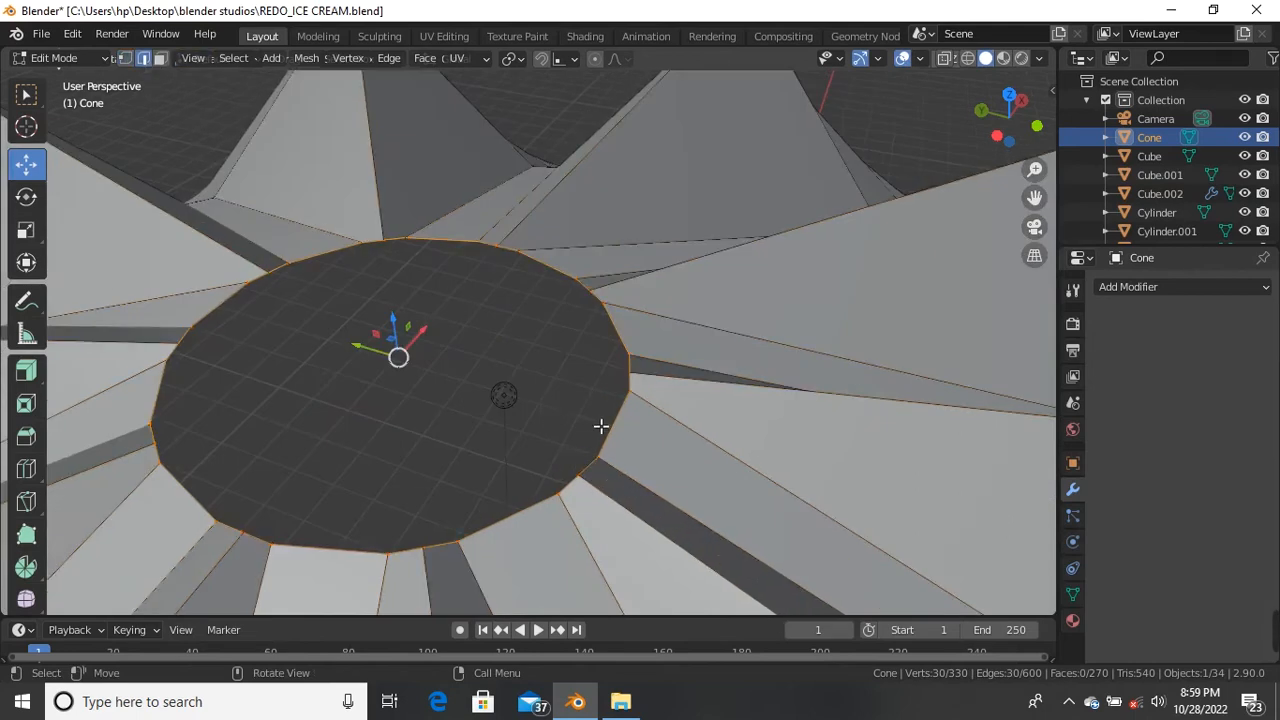
{"action": "scroll", "coordinate": [600, 423], "scroll_direction": "down", "scroll_amount": 3}
Step: Extrude the centre ring and raise it straight up along Z into a cylindrical wall
{"action": "key", "text": "e"}
{"action": "right_click", "coordinate": [498, 441]}
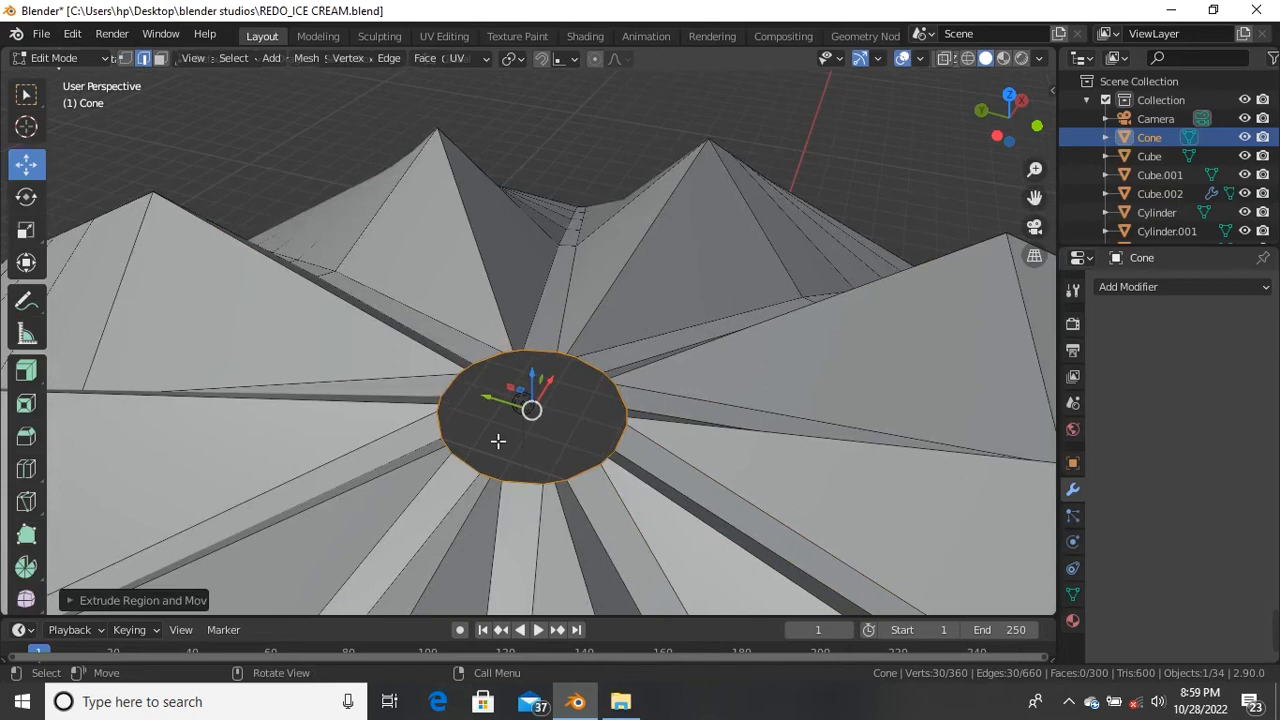
{"action": "key", "text": "g"}
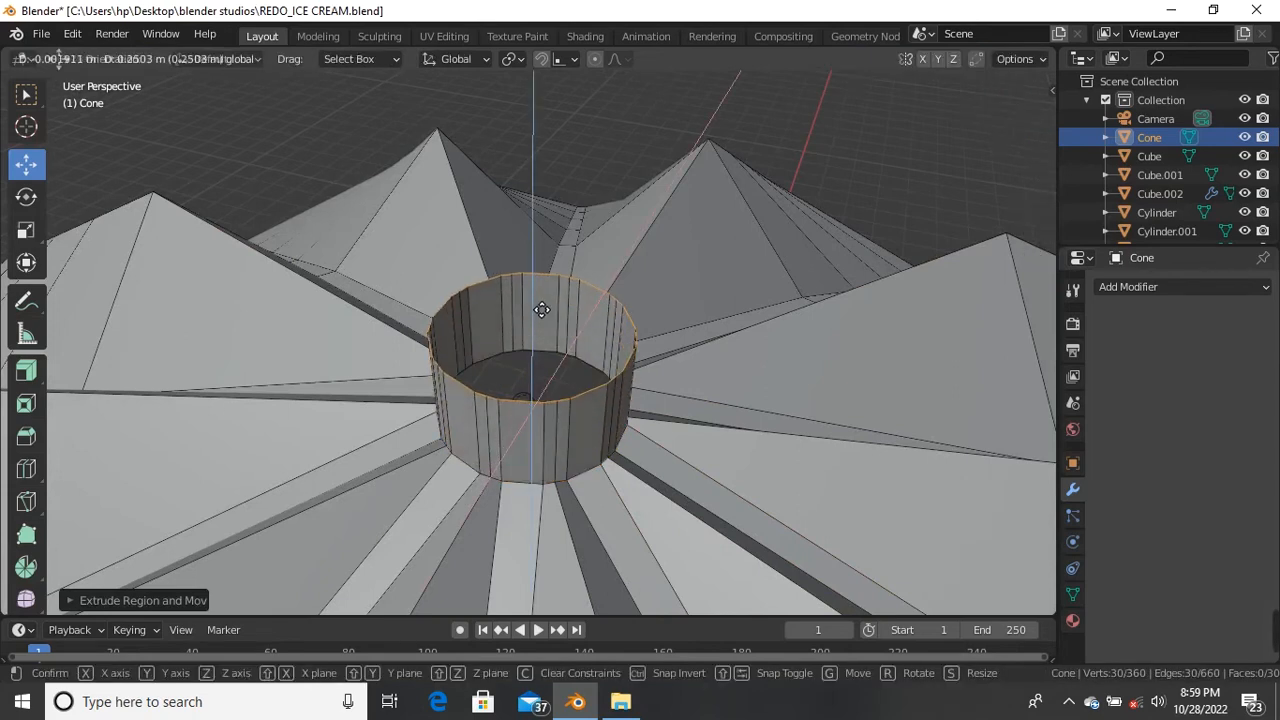
{"action": "left_click", "coordinate": [537, 308]}
{"action": "key", "text": "ctrl+z"}
{"action": "middle_click_drag", "start_coordinate": [552, 382], "coordinate": [548, 310]}
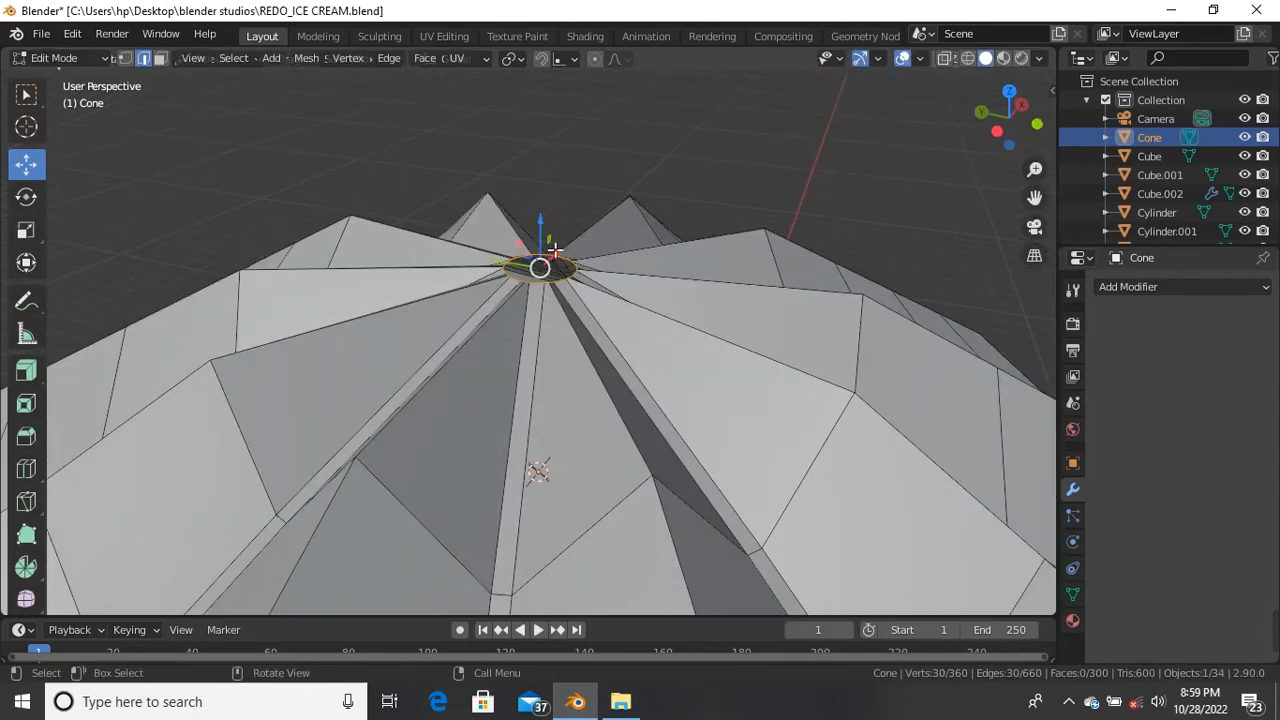
{"action": "left_click_drag", "start_coordinate": [552, 248], "coordinate": [545, 204]}
{"action": "left_click", "coordinate": [545, 204]}
{"action": "key", "text": "ctrl+z"}
{"action": "key", "text": "g"}
{"action": "key", "text": "z"}
{"action": "left_click_drag", "start_coordinate": [548, 214], "coordinate": [550, 170]}
{"action": "left_click", "coordinate": [551, 167]}
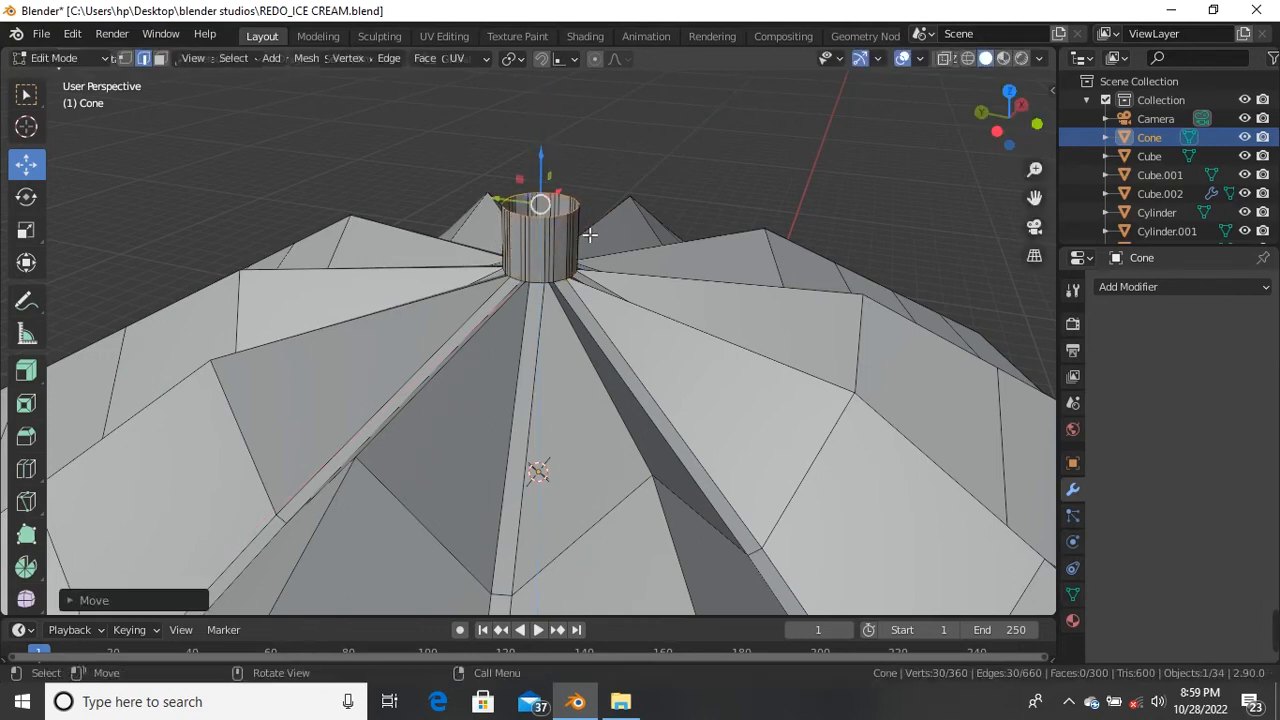
Step: Extrude the wall's top edge and scale it inward into a rim
{"action": "scroll", "coordinate": [594, 286], "scroll_direction": "up", "scroll_amount": 5}
{"action": "key", "text": "e"}
{"action": "right_click", "coordinate": [609, 505]}
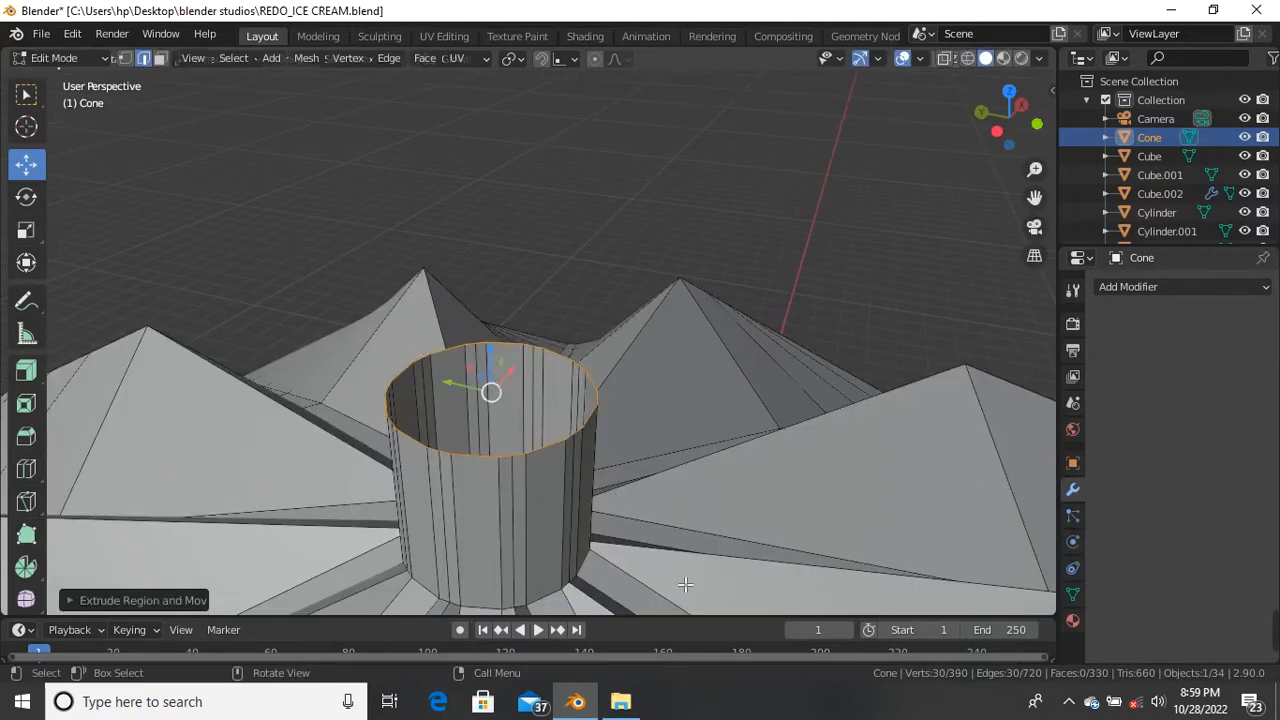
{"action": "key", "text": "s"}
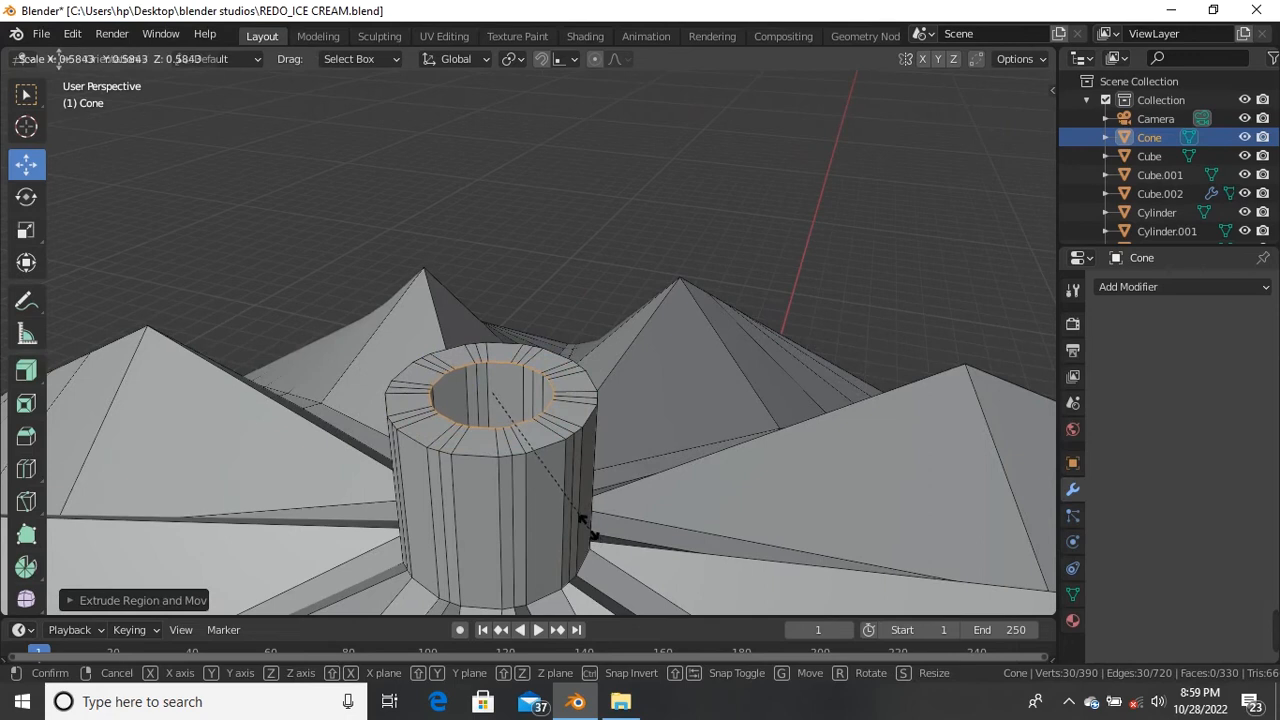
{"action": "left_click", "coordinate": [593, 532]}
Step: Extrude the rim up into a narrower upper tier, then inset its top ring
{"action": "key", "text": "e"}
{"action": "right_click", "coordinate": [491, 391]}
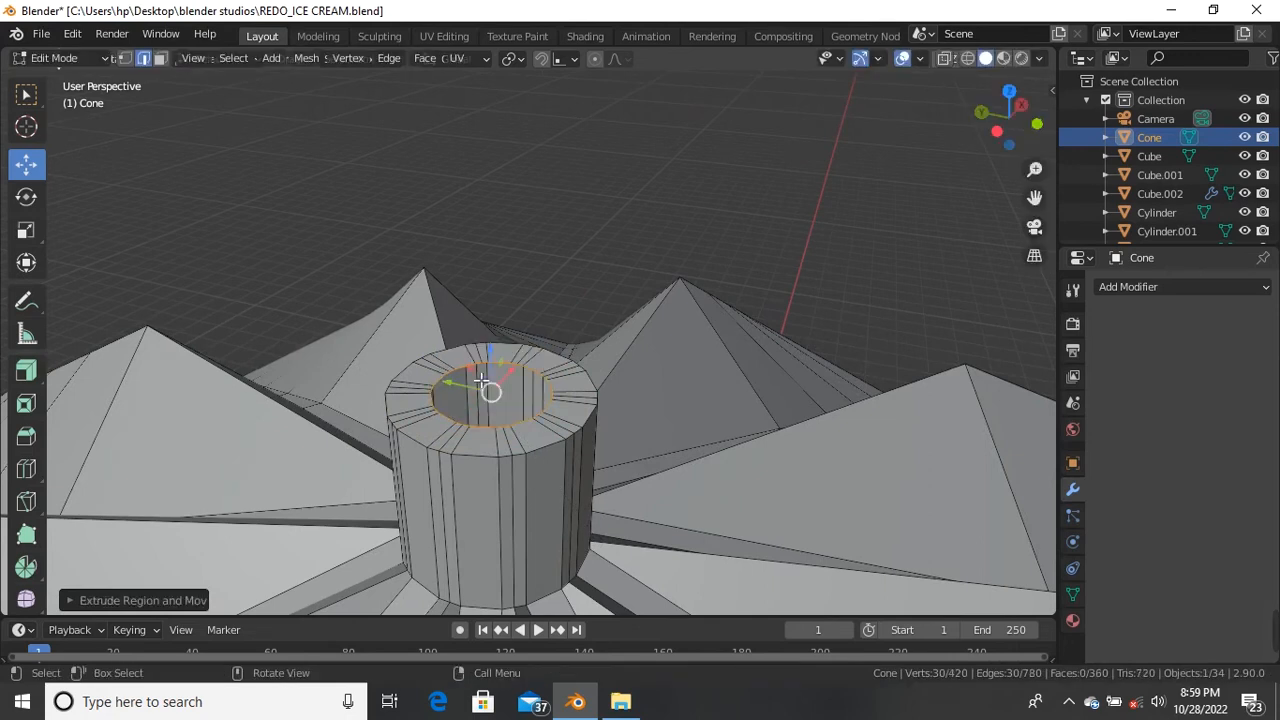
{"action": "left_click_drag", "start_coordinate": [496, 358], "coordinate": [497, 352]}
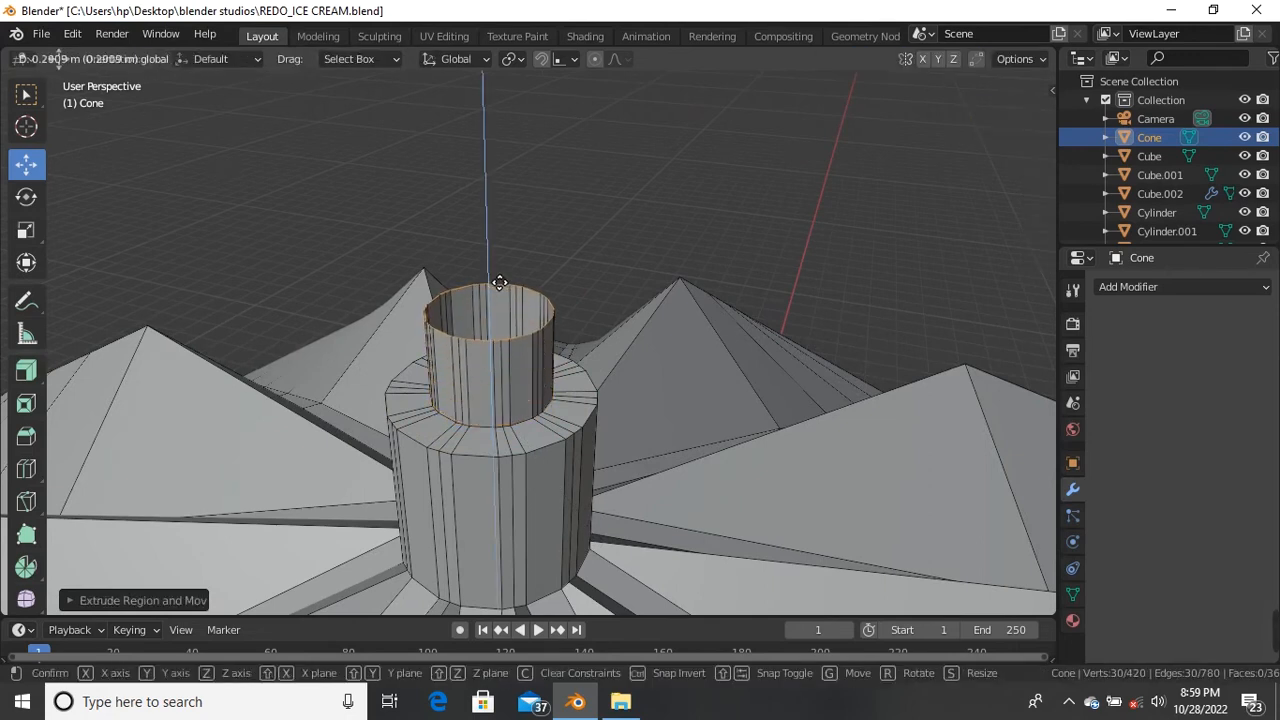
{"action": "left_click", "coordinate": [501, 271]}
{"action": "key", "text": "e"}
{"action": "right_click", "coordinate": [640, 485]}
{"action": "key", "text": "s"}
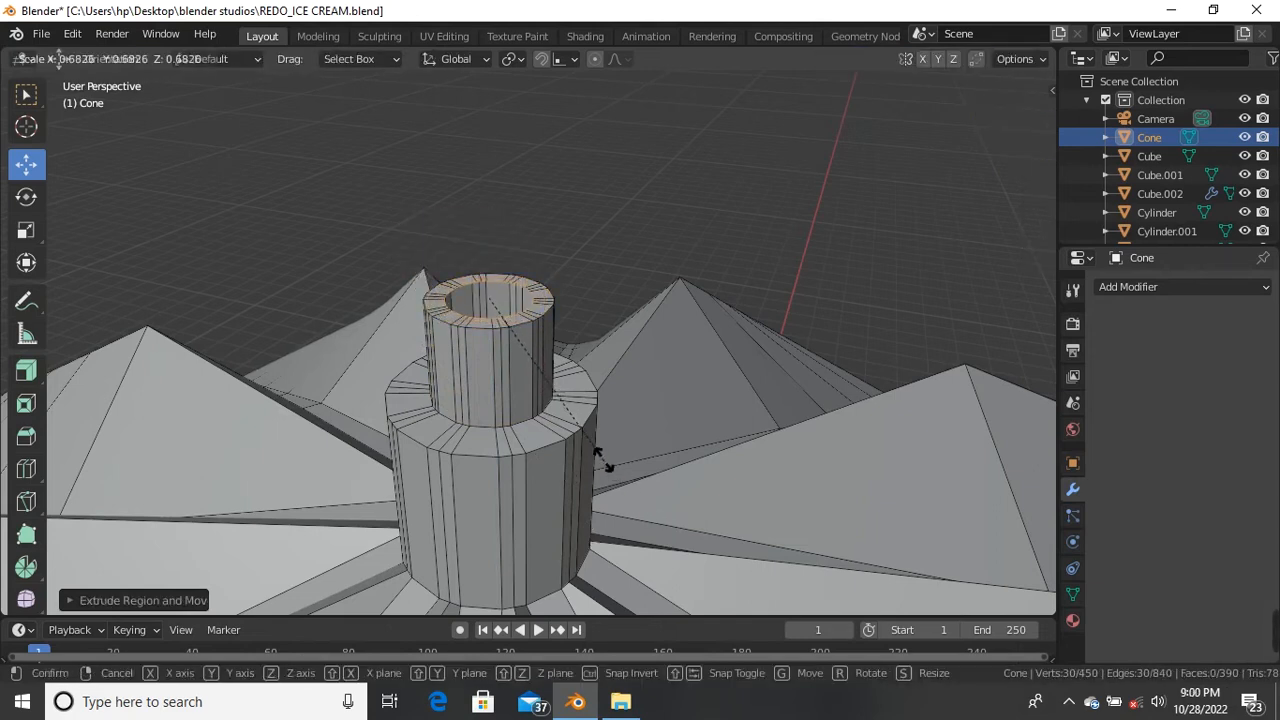
{"action": "left_click", "coordinate": [585, 444]}
Step: Extrude the top ring again and taper it narrower
{"action": "key", "text": "e"}
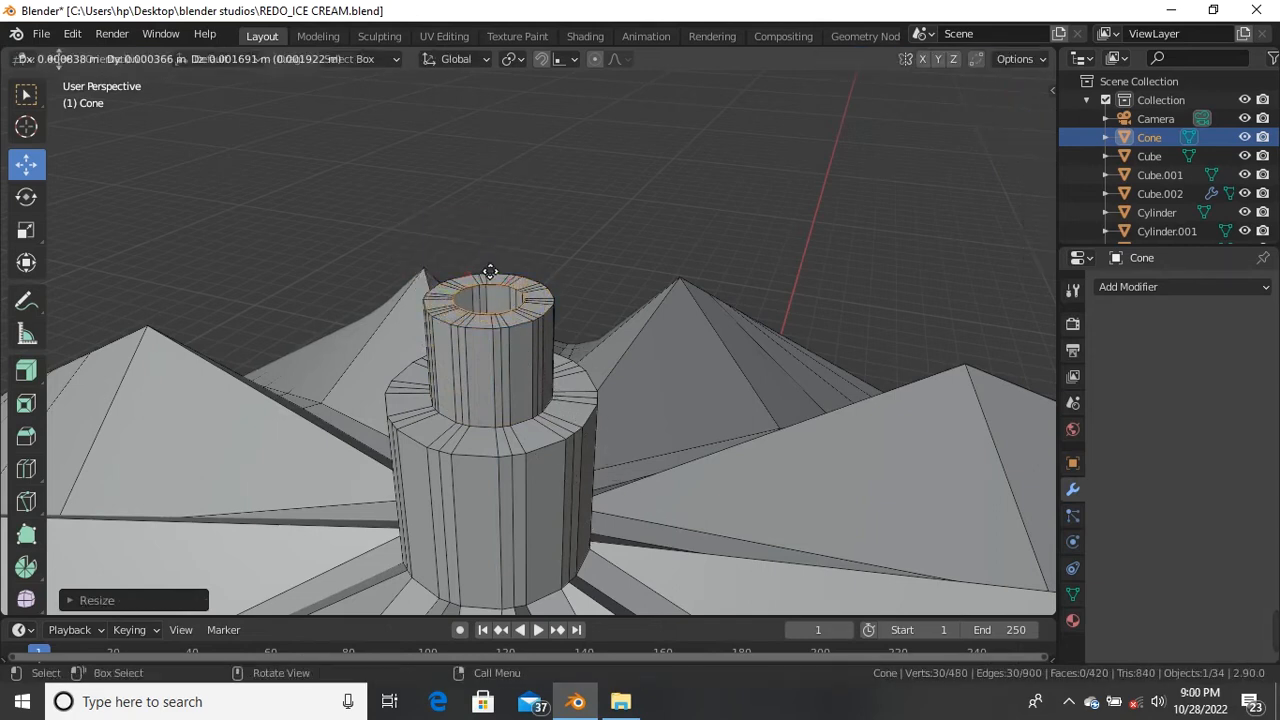
{"action": "right_click", "coordinate": [508, 304]}
{"action": "left_click_drag", "start_coordinate": [500, 274], "coordinate": [500, 202]}
{"action": "key", "text": "ctrl+z"}
{"action": "key", "text": "s"}
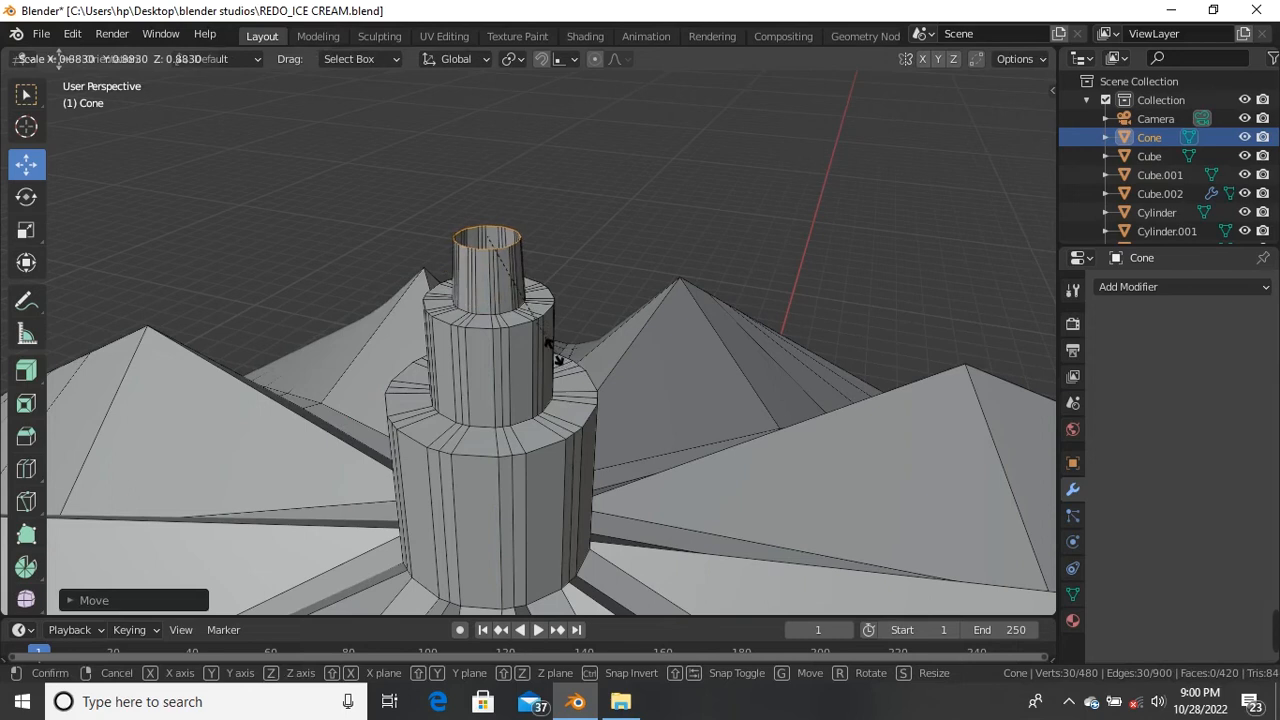
{"action": "left_click", "coordinate": [548, 336]}
{"action": "scroll", "coordinate": [508, 266], "scroll_direction": "up", "scroll_amount": 2}
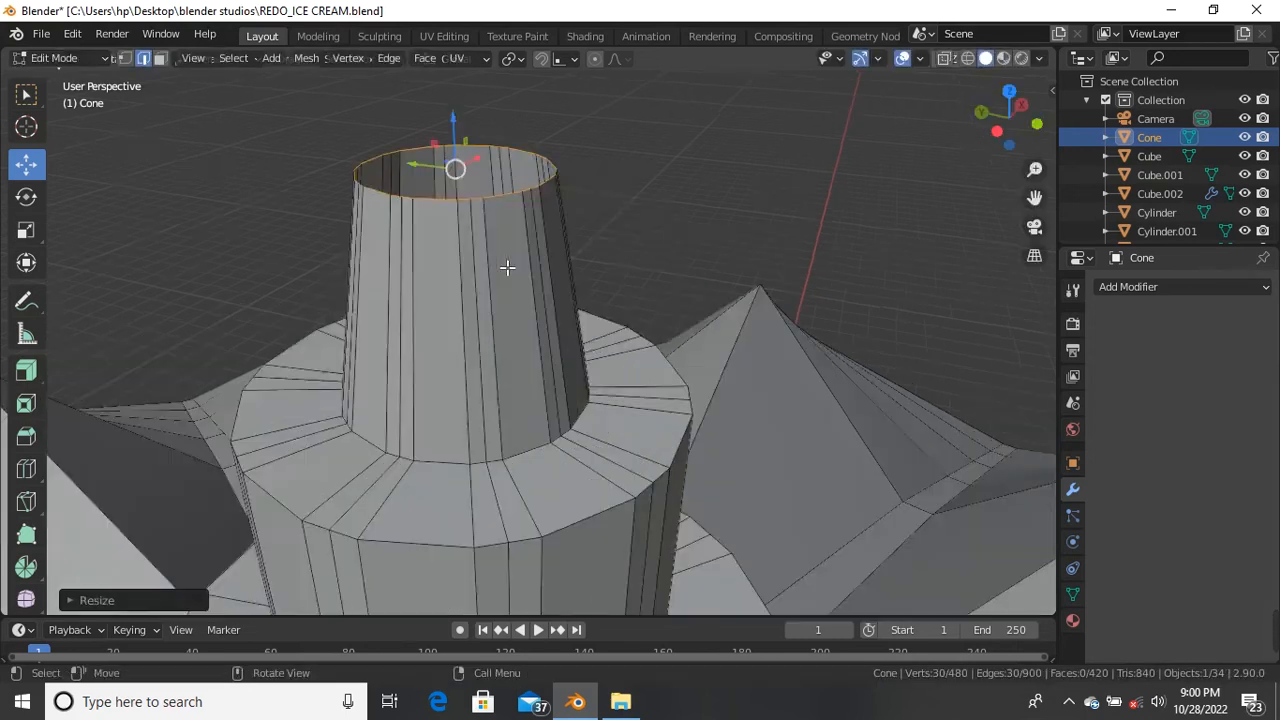
{"action": "scroll", "coordinate": [500, 306], "scroll_direction": "down", "scroll_amount": 1}
Step: Extrude and shrink the top ring twice more to inset and cap the hub
{"action": "key", "text": "e"}
{"action": "right_click", "coordinate": [487, 160]}
{"action": "key", "text": "s"}
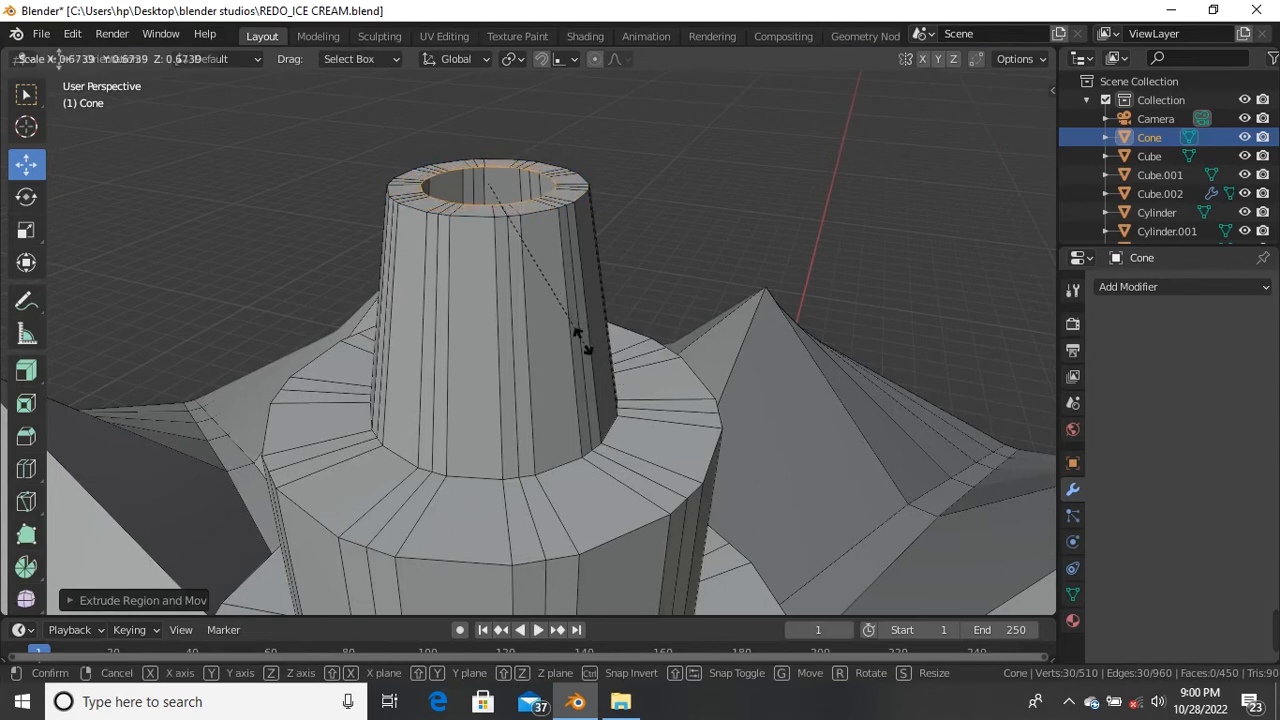
{"action": "left_click", "coordinate": [574, 320]}
{"action": "key", "text": "e"}
{"action": "right_click", "coordinate": [605, 338]}
{"action": "key", "text": "s"}
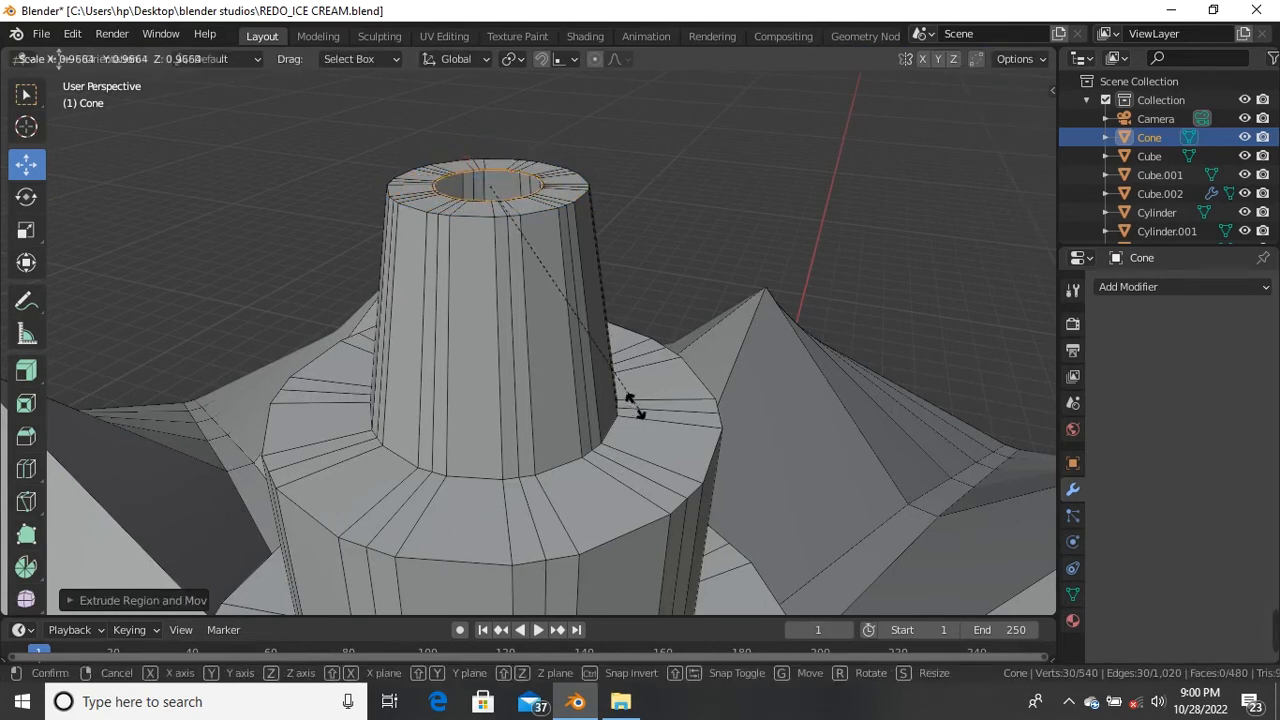
{"action": "left_click", "coordinate": [598, 358]}
{"action": "middle_click_drag", "start_coordinate": [471, 188], "coordinate": [469, 174]}
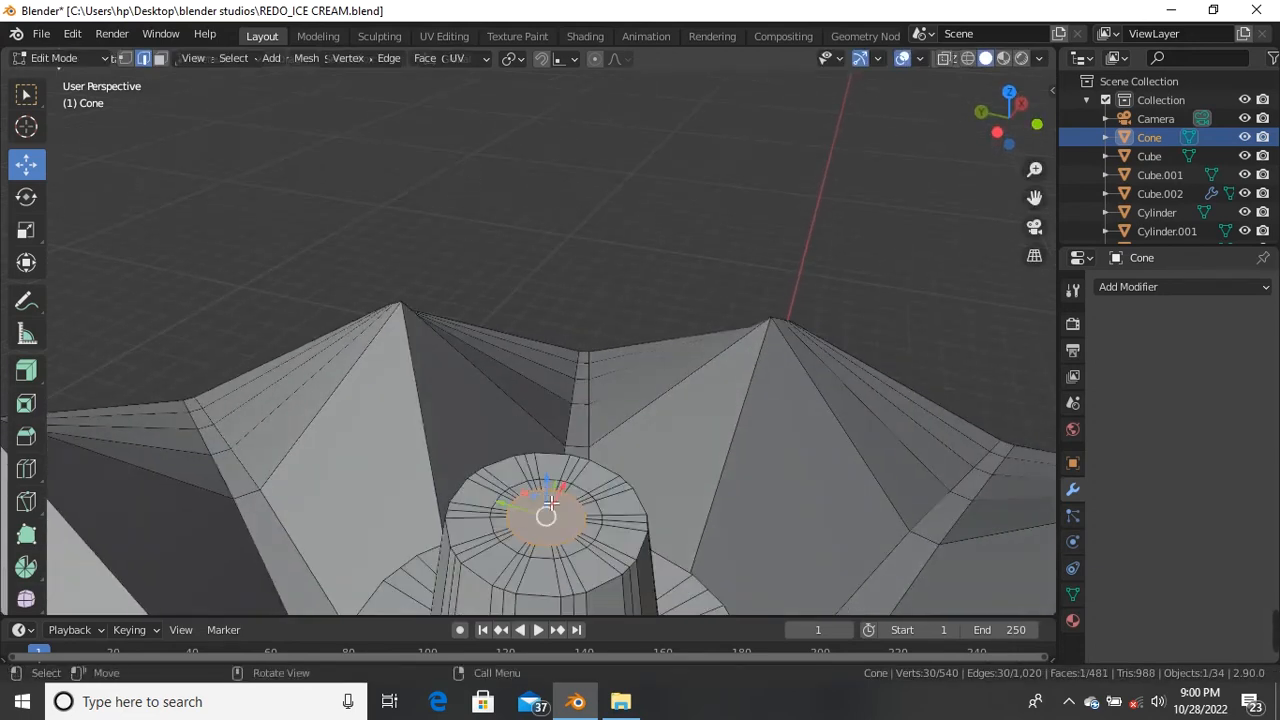
Step: Add two centred edge loops around the umbrella hub and raise them along Z
{"action": "scroll", "coordinate": [546, 288], "scroll_direction": "down", "scroll_amount": 3}
{"action": "left_click", "coordinate": [555, 208]}
{"action": "scroll", "coordinate": [547, 220], "scroll_direction": "down", "scroll_amount": 4}
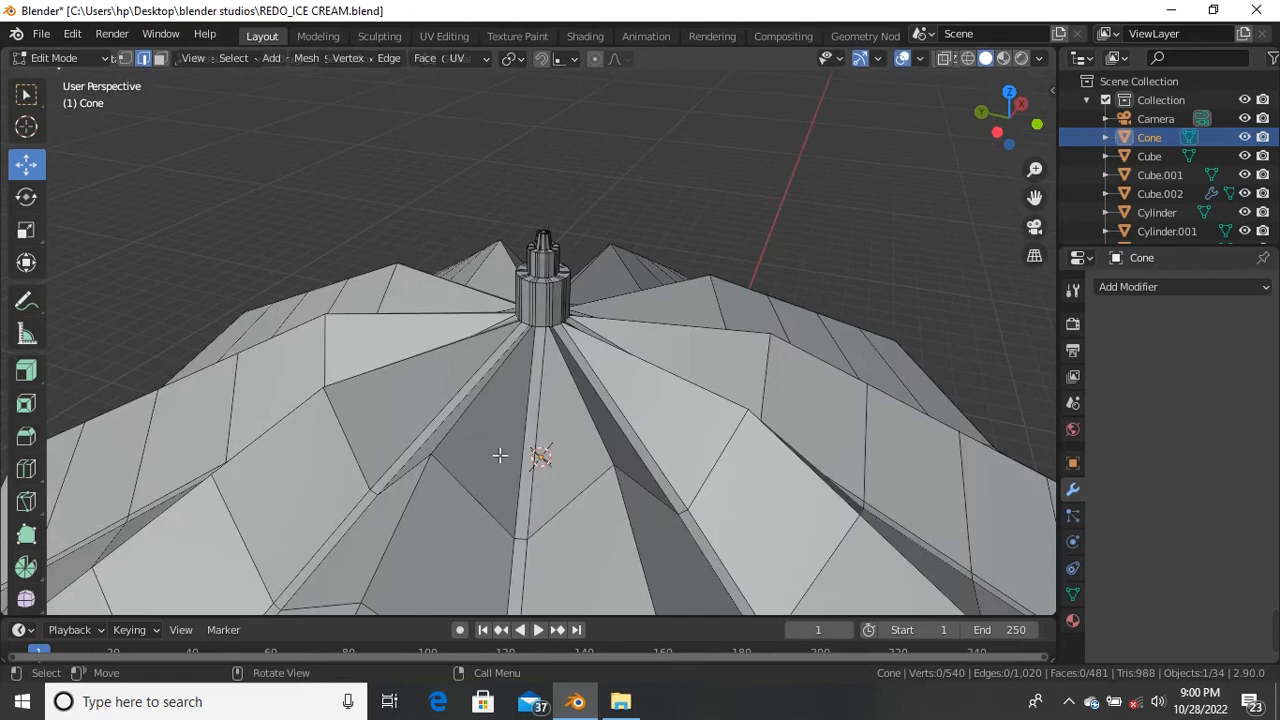
{"action": "key", "text": "ctrl+r"}
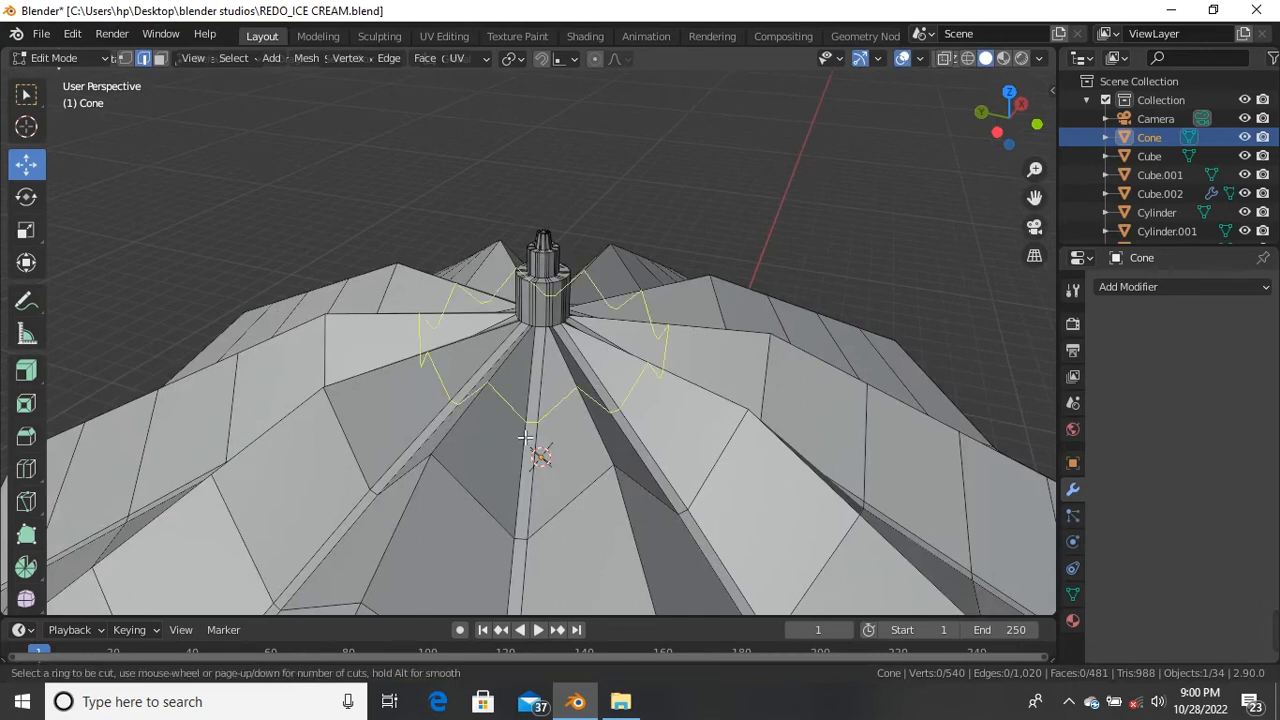
{"action": "scroll", "coordinate": [525, 437], "scroll_direction": "up", "scroll_amount": 1}
{"action": "left_click", "coordinate": [525, 437]}
{"action": "right_click", "coordinate": [528, 429]}
{"action": "key", "text": "g"}
{"action": "key", "text": "z"}
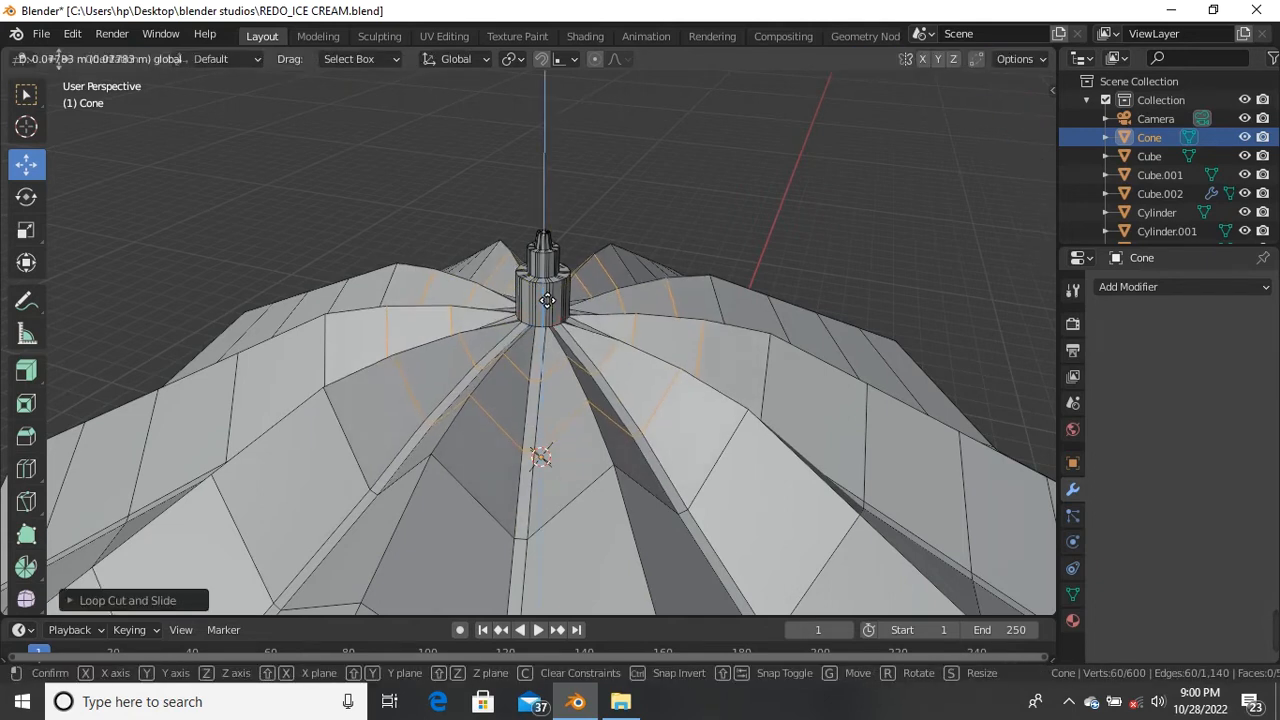
{"action": "left_click", "coordinate": [547, 294]}
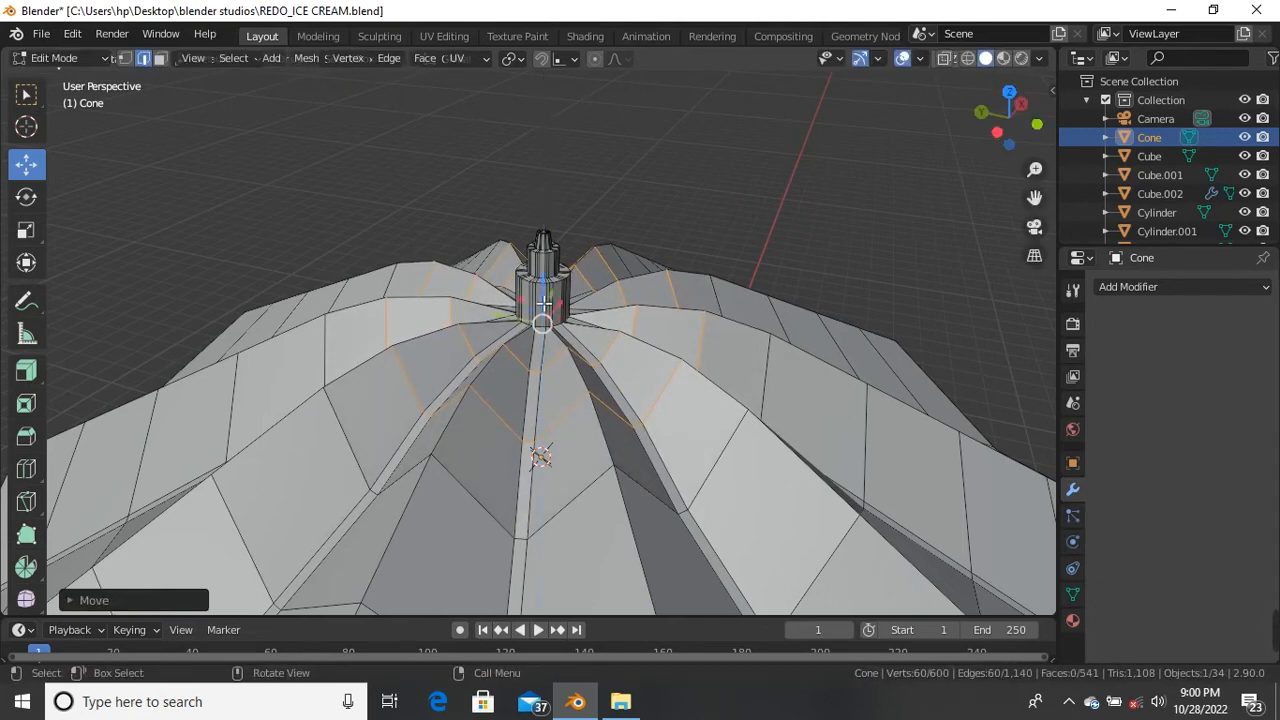
Step: Add one loop down the upper cone and one near the lower cylinder's base
{"action": "scroll", "coordinate": [540, 270], "scroll_direction": "down", "scroll_amount": 4}
{"action": "scroll", "coordinate": [539, 245], "scroll_direction": "up", "scroll_amount": 8}
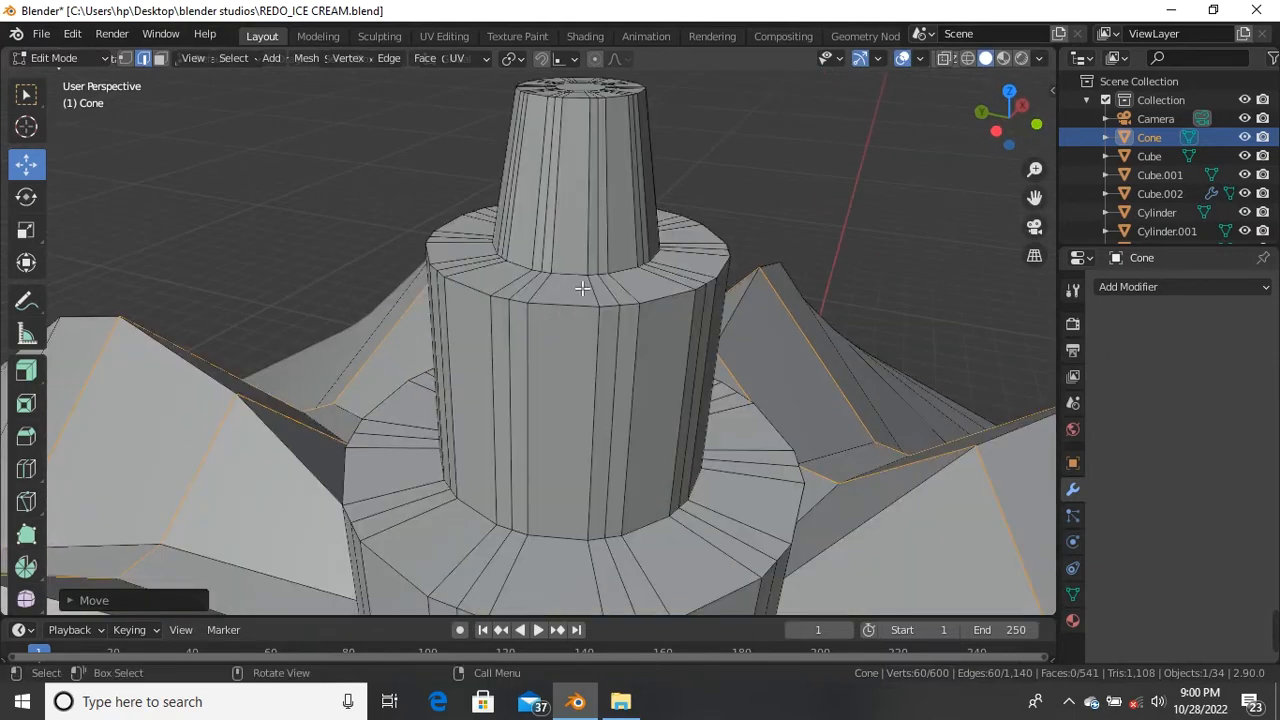
{"action": "key", "text": "ctrl+r"}
{"action": "left_click", "coordinate": [581, 248]}
{"action": "left_click_drag", "start_coordinate": [580, 245], "coordinate": [579, 272]}
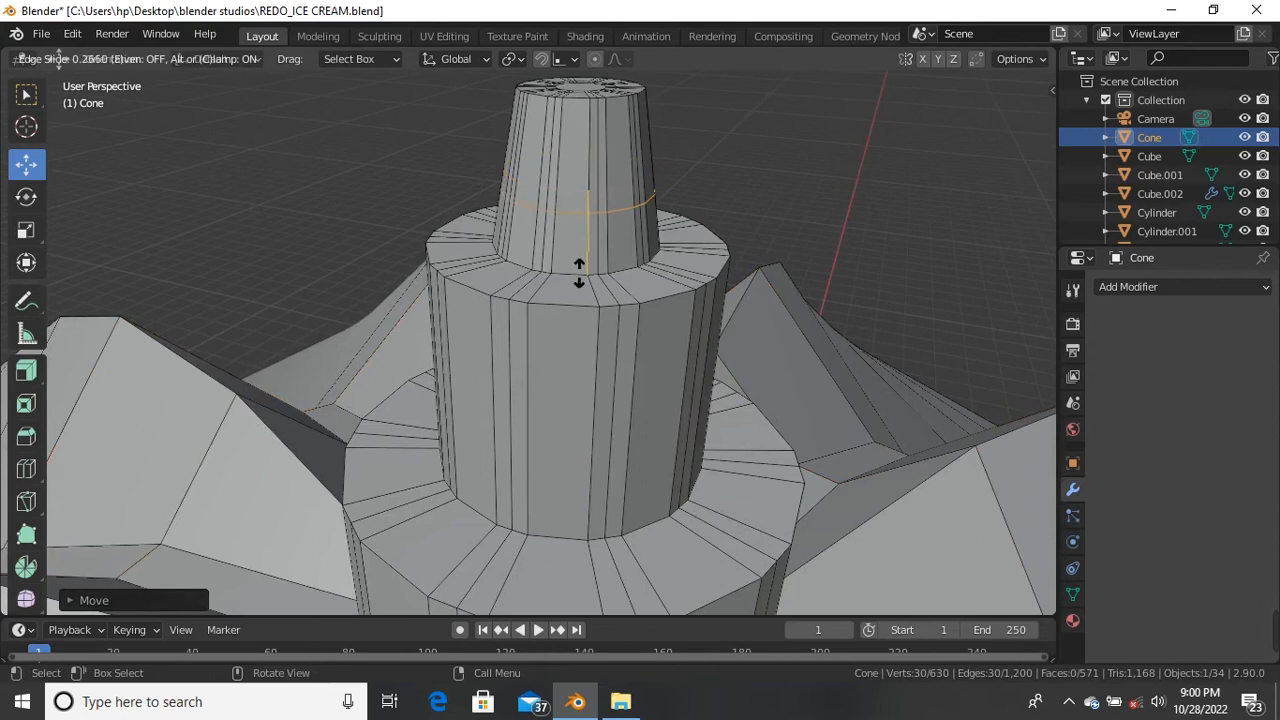
{"action": "left_click", "coordinate": [580, 323]}
{"action": "key", "text": "ctrl+r"}
{"action": "left_click", "coordinate": [572, 410]}
{"action": "left_click_drag", "start_coordinate": [571, 405], "coordinate": [560, 512]}
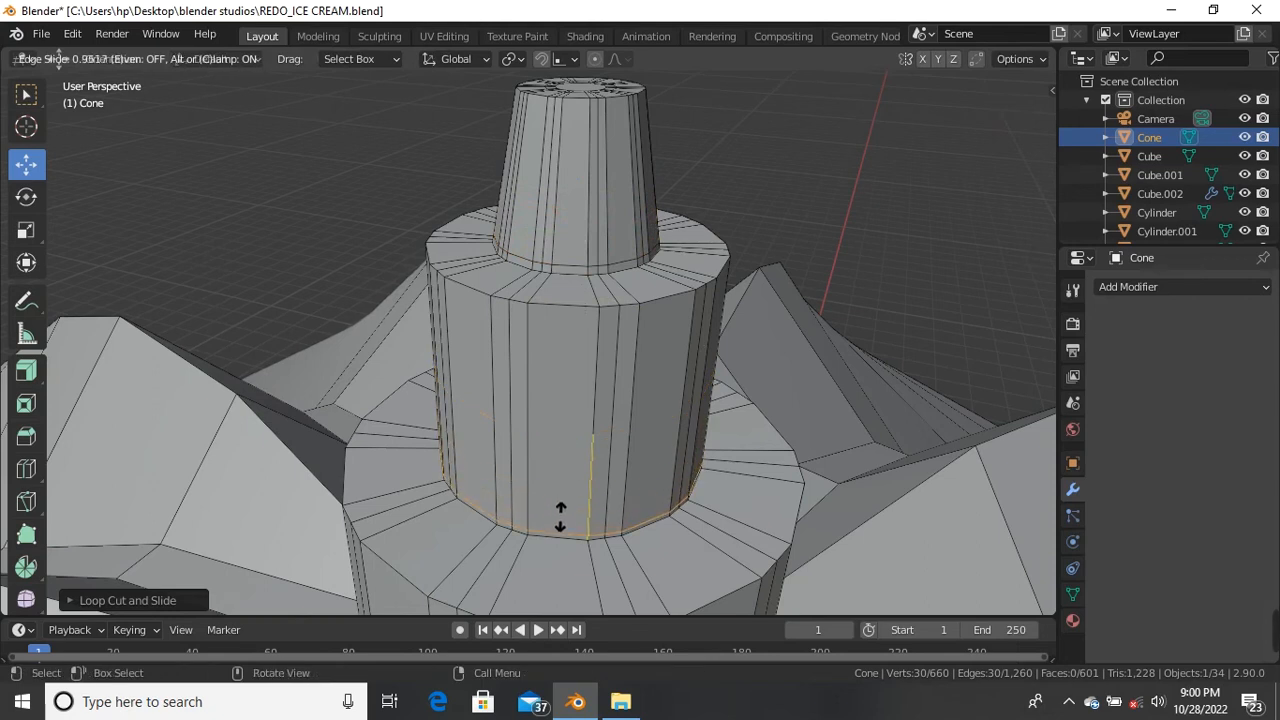
{"action": "left_click", "coordinate": [560, 517]}
Step: Add another cylinder loop slid toward the base and one slid outward on the hub's base
{"action": "scroll", "coordinate": [571, 443], "scroll_direction": "down", "scroll_amount": 5}
{"action": "scroll", "coordinate": [580, 415], "scroll_direction": "up", "scroll_amount": 8}
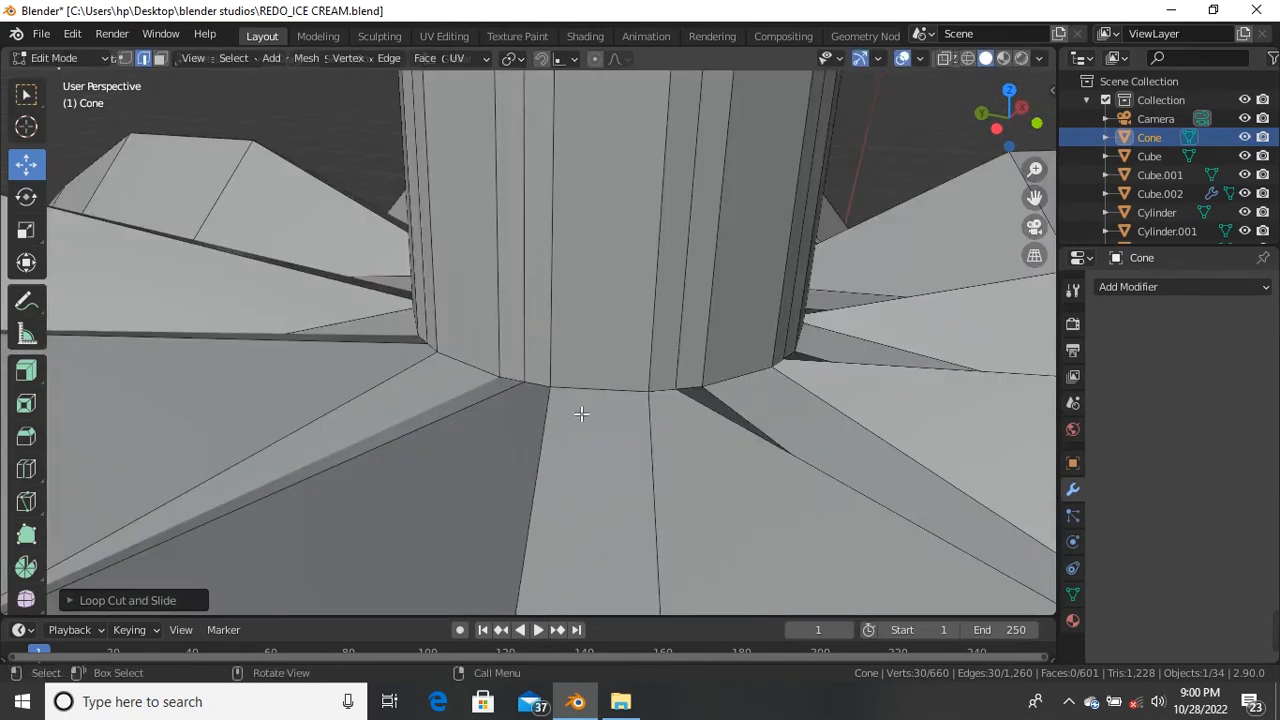
{"action": "key", "text": "ctrl+r"}
{"action": "left_click", "coordinate": [603, 278]}
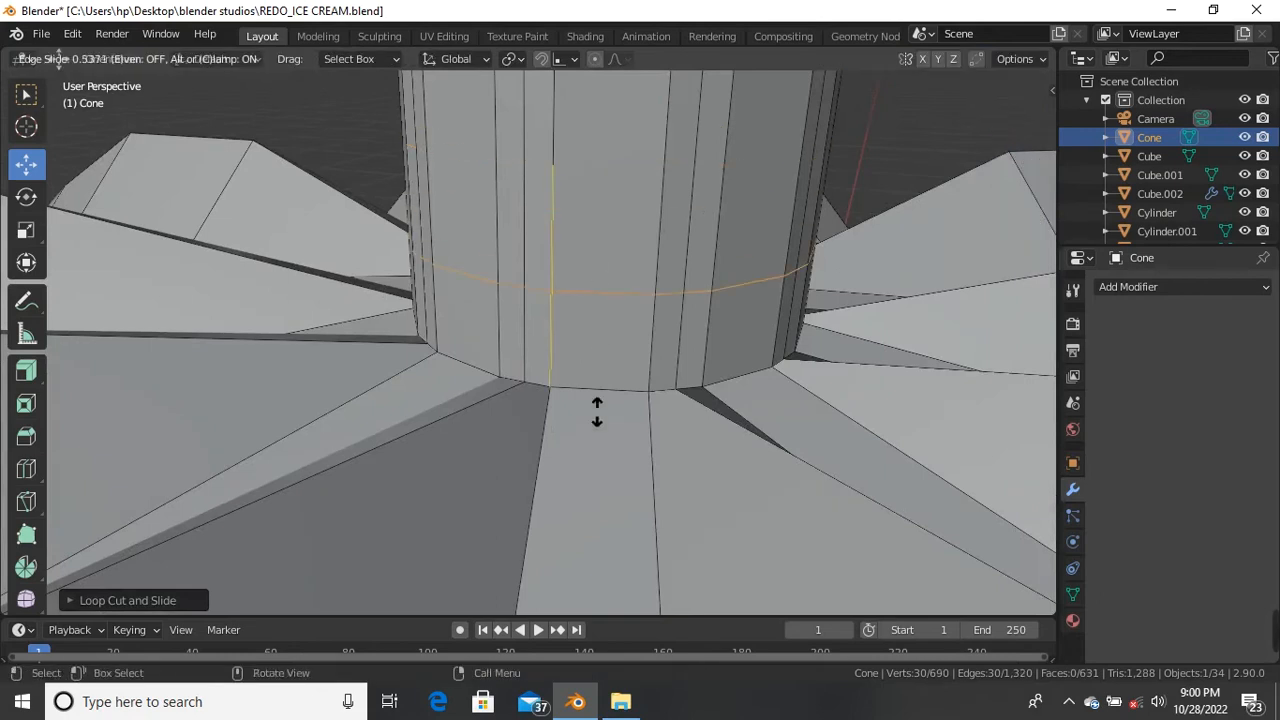
{"action": "left_click", "coordinate": [592, 516]}
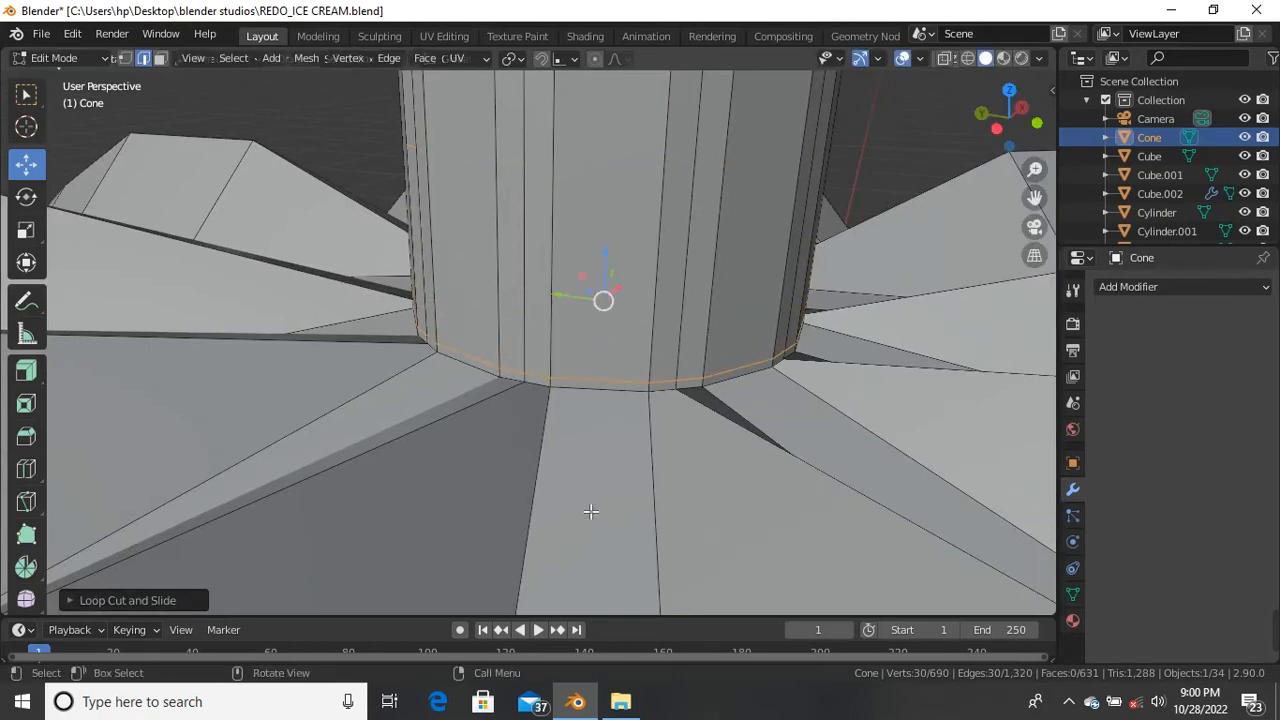
{"action": "scroll", "coordinate": [558, 418], "scroll_direction": "down", "scroll_amount": 5}
{"action": "scroll", "coordinate": [566, 474], "scroll_direction": "up", "scroll_amount": 5}
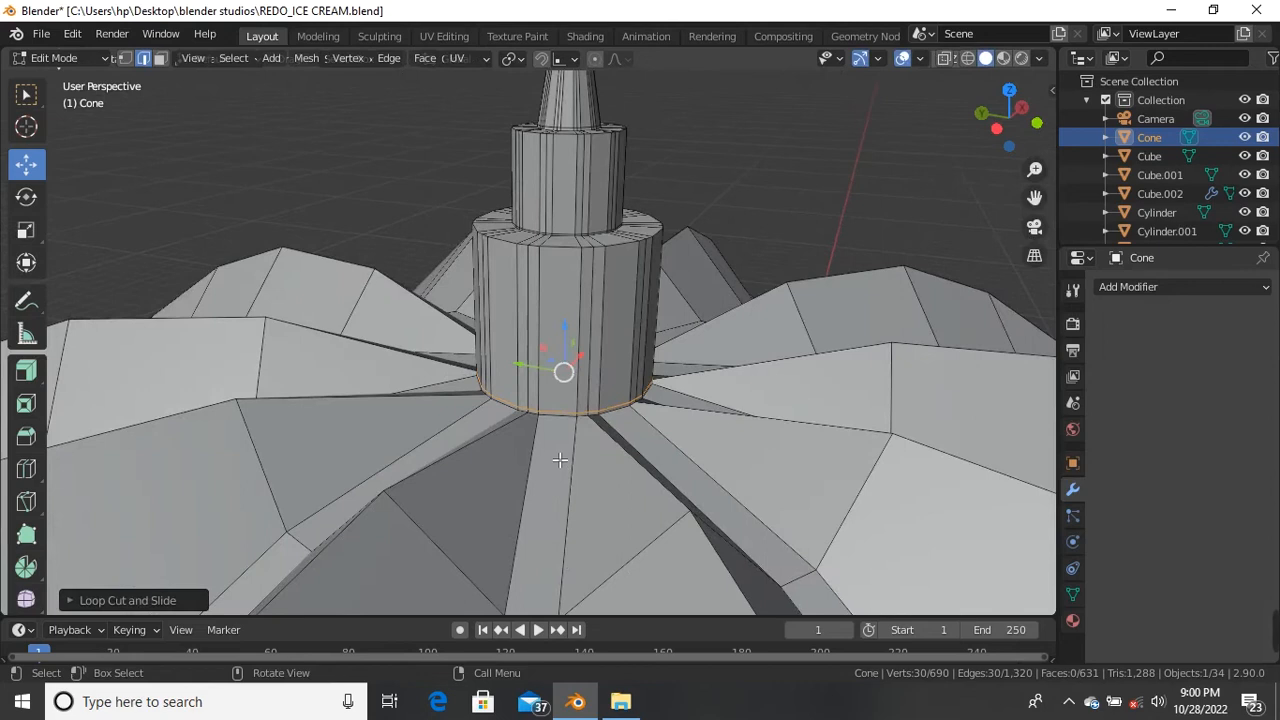
{"action": "key", "text": "ctrl+r"}
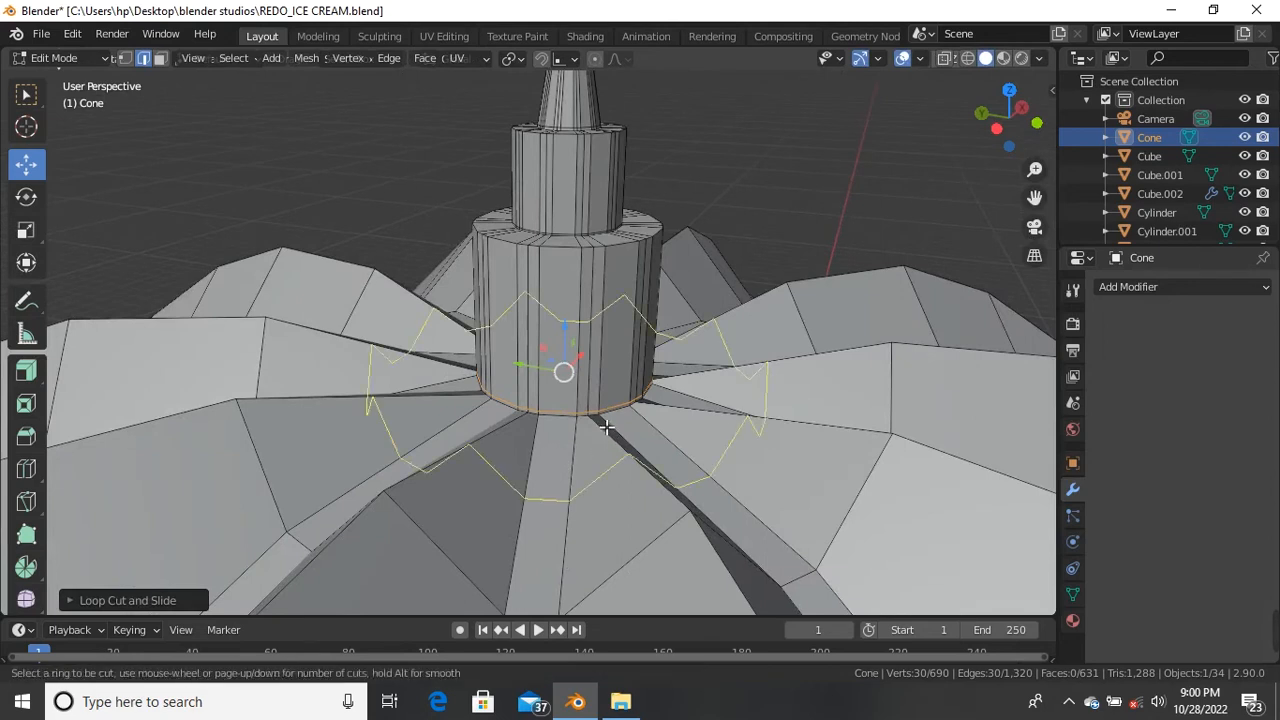
{"action": "left_click", "coordinate": [605, 425]}
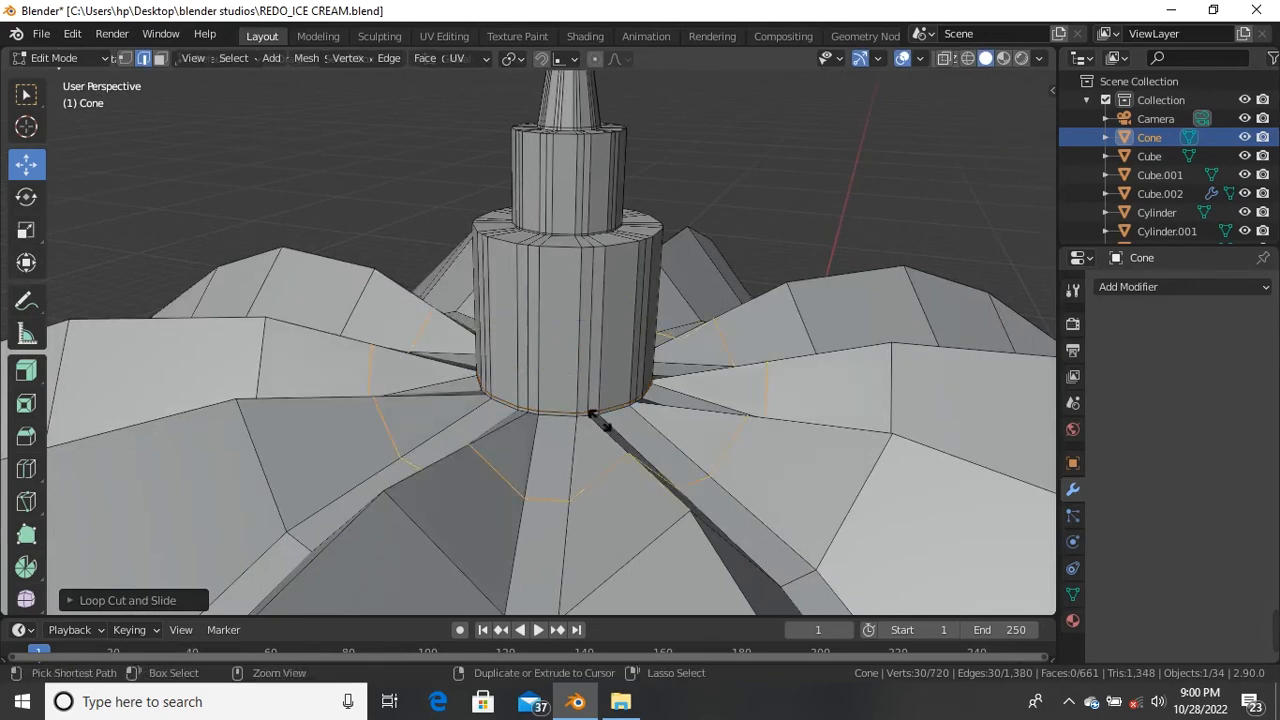
{"action": "left_click", "coordinate": [545, 348]}
Step: Add pairs of centred loop cuts around the hub's base and the upper cylinder
{"action": "scroll", "coordinate": [552, 345], "scroll_direction": "down", "scroll_amount": 4}
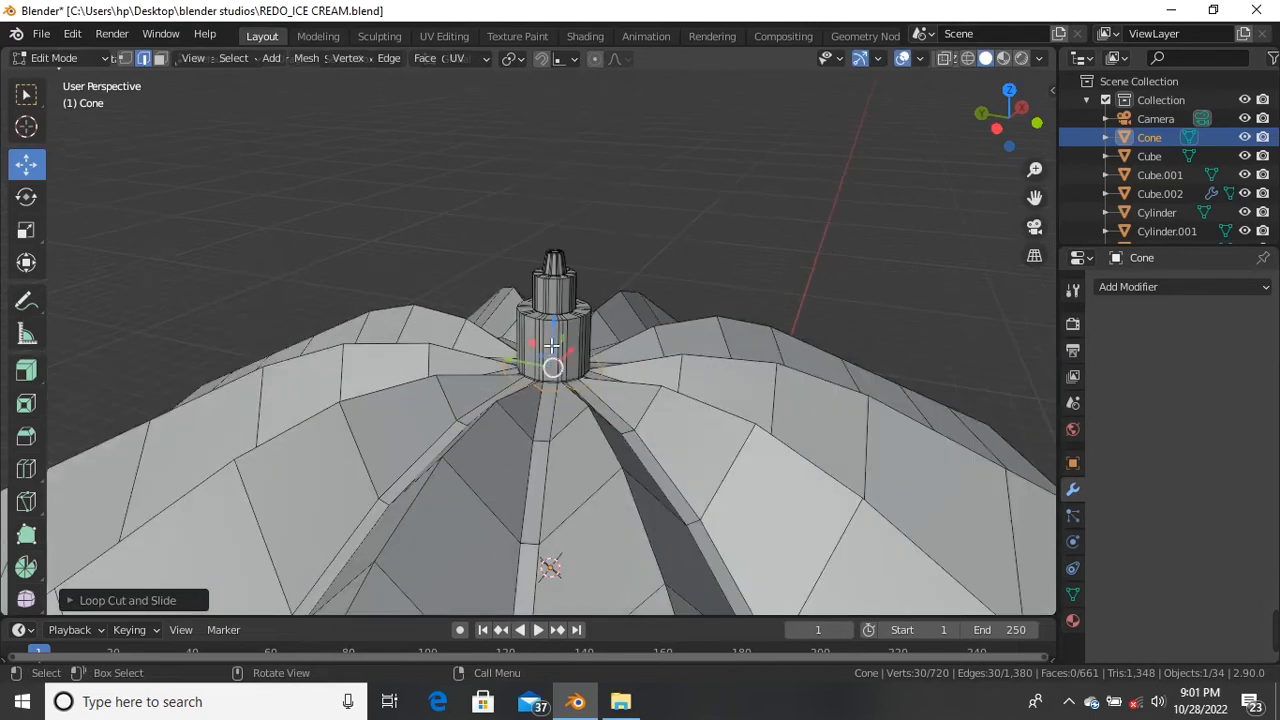
{"action": "scroll", "coordinate": [552, 345], "scroll_direction": "up", "scroll_amount": 2}
{"action": "key", "text": "ctrl+r"}
{"action": "scroll", "coordinate": [584, 348], "scroll_direction": "up", "scroll_amount": 1}
{"action": "left_click", "coordinate": [584, 348]}
{"action": "right_click", "coordinate": [577, 290]}
{"action": "key", "text": "ctrl+r"}
{"action": "left_click", "coordinate": [577, 278]}
{"action": "right_click", "coordinate": [577, 278]}
Step: Add two centred loops around the narrow top cone, then select a single edge
{"action": "scroll", "coordinate": [572, 250], "scroll_direction": "up", "scroll_amount": 5}
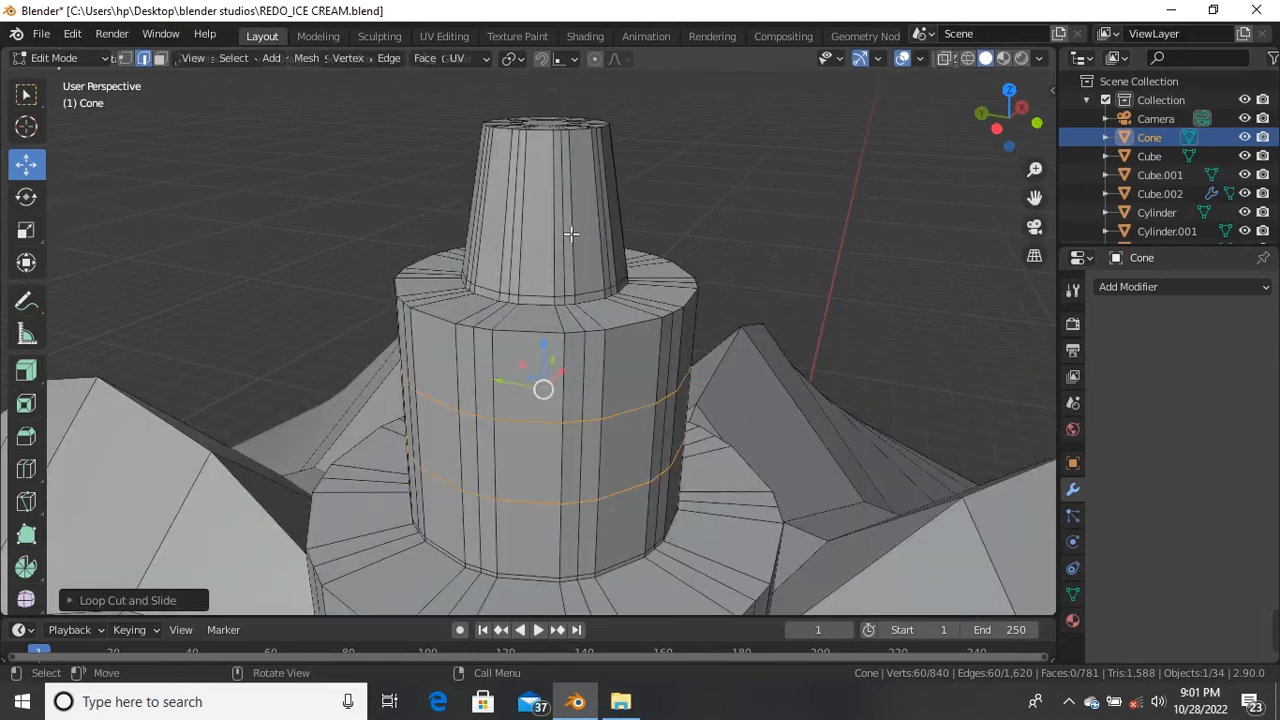
{"action": "key", "text": "ctrl+r"}
{"action": "scroll", "coordinate": [571, 225], "scroll_direction": "up", "scroll_amount": 1}
{"action": "left_click", "coordinate": [571, 224]}
{"action": "right_click", "coordinate": [572, 226]}
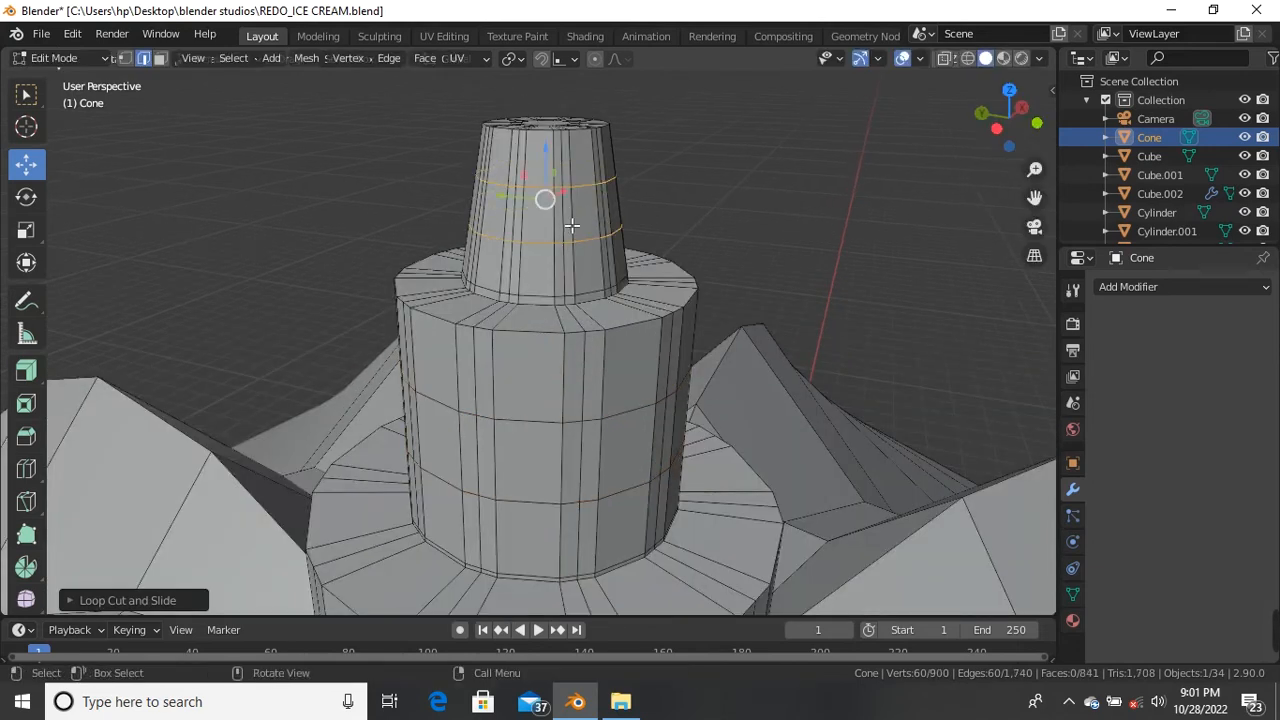
{"action": "scroll", "coordinate": [571, 226], "scroll_direction": "down", "scroll_amount": 5}
{"action": "left_click", "coordinate": [664, 227]}
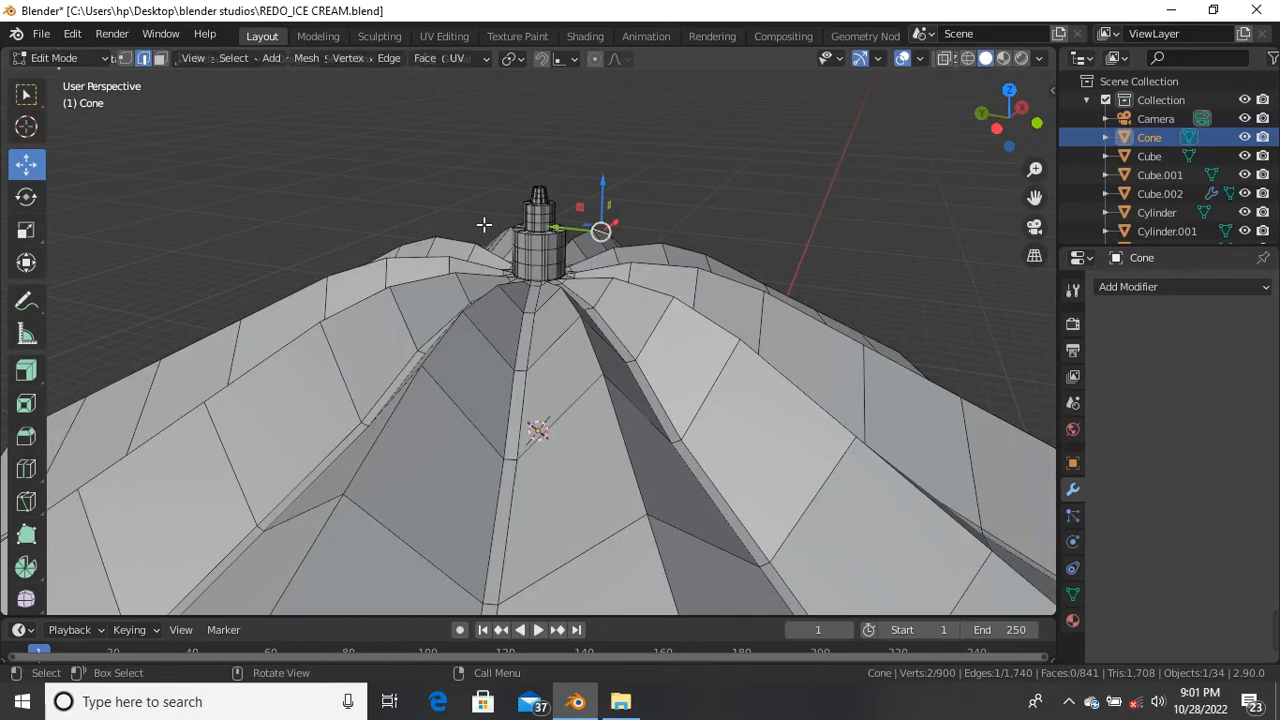
Step: Select the whole umbrella mesh and add a Solidify modifier
{"action": "scroll", "coordinate": [483, 224], "scroll_direction": "down", "scroll_amount": 6}
{"action": "middle_click_drag", "start_coordinate": [483, 224], "coordinate": [495, 140]}
{"action": "scroll", "coordinate": [495, 256], "scroll_direction": "up", "scroll_amount": 5}
{"action": "key", "text": "a"}
{"action": "scroll", "coordinate": [504, 379], "scroll_direction": "down", "scroll_amount": 4}
{"action": "scroll", "coordinate": [500, 258], "scroll_direction": "up", "scroll_amount": 4}
{"action": "scroll", "coordinate": [499, 293], "scroll_direction": "up", "scroll_amount": 4}
{"action": "scroll", "coordinate": [499, 293], "scroll_direction": "down", "scroll_amount": 4}
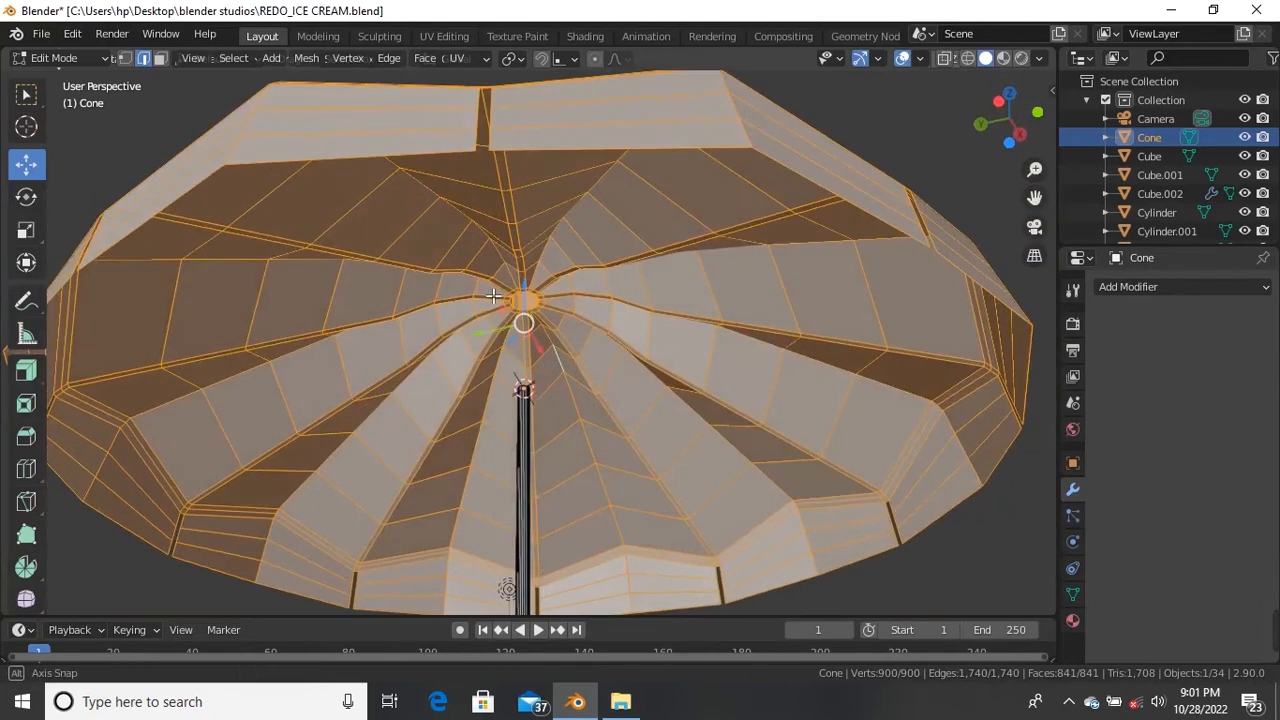
{"action": "left_click", "coordinate": [1166, 289]}
{"action": "left_click", "coordinate": [893, 576]}
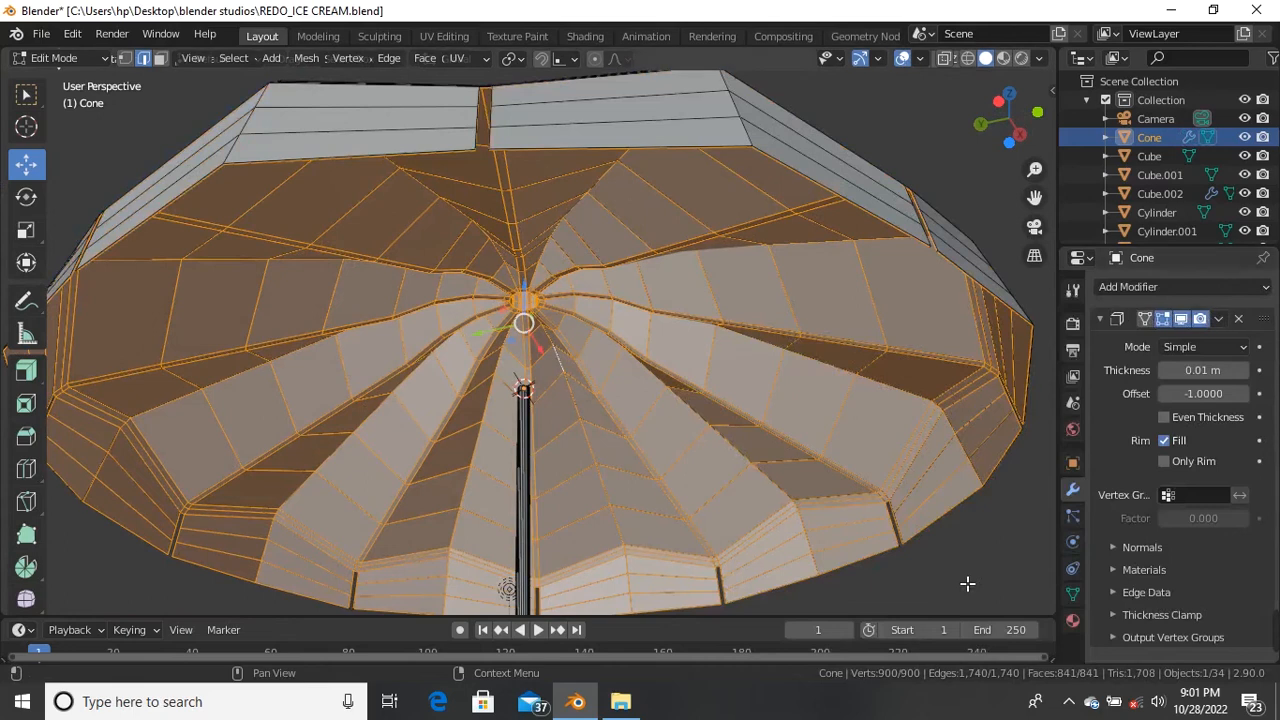
Step: Raise the Solidify thickness from 0.01 m to 0.02 m and return to Object Mode
{"action": "scroll", "coordinate": [760, 162], "scroll_direction": "up", "scroll_amount": 3}
{"action": "scroll", "coordinate": [757, 140], "scroll_direction": "up", "scroll_amount": 2}
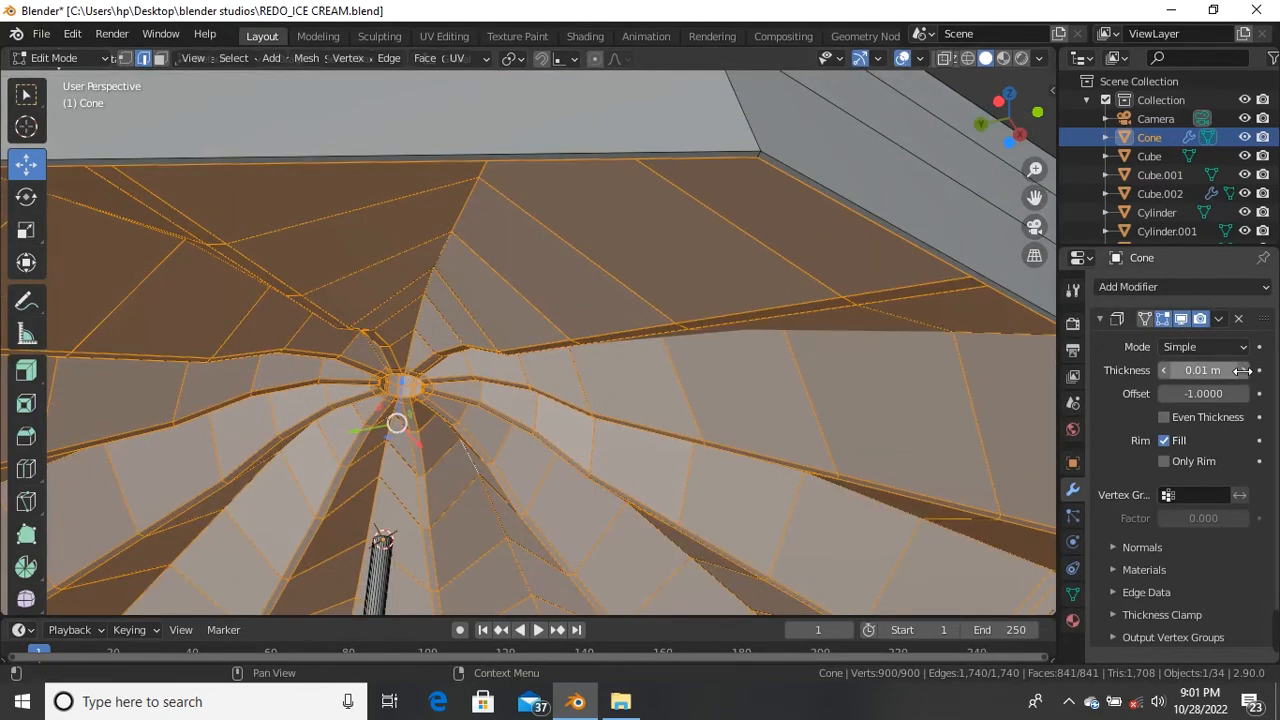
{"action": "left_click", "coordinate": [1243, 370]}
{"action": "scroll", "coordinate": [707, 215], "scroll_direction": "down", "scroll_amount": 4}
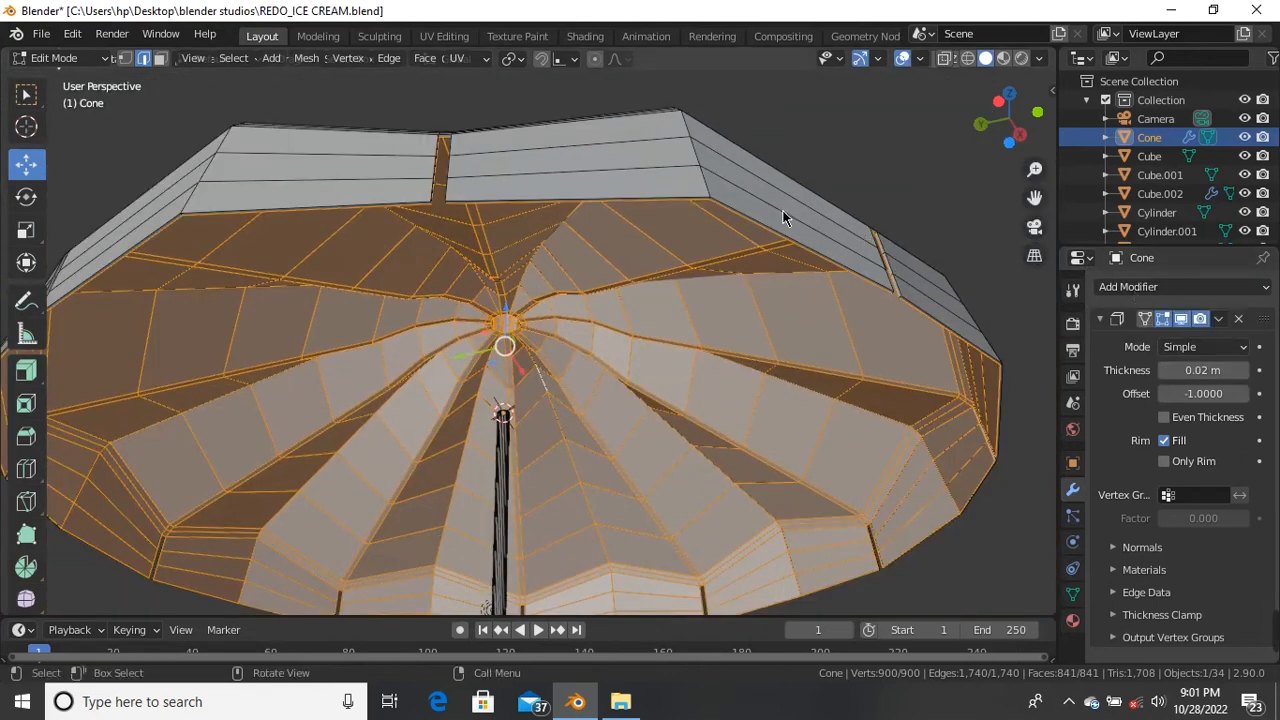
{"action": "key", "text": "Tab"}
{"action": "left_click", "coordinate": [1217, 319]}
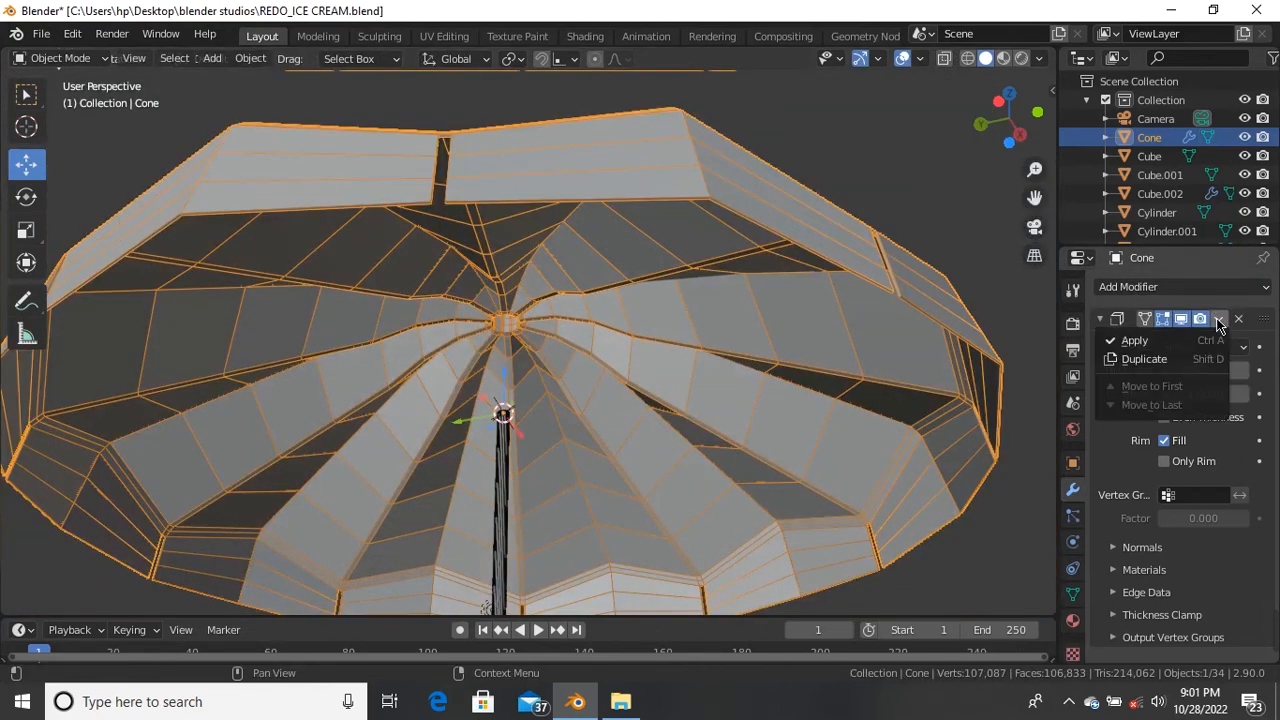
Step: Apply the Solidify modifier permanently to the umbrella mesh
{"action": "left_click", "coordinate": [1164, 340]}
{"action": "scroll", "coordinate": [624, 186], "scroll_direction": "up", "scroll_amount": 3}
{"action": "scroll", "coordinate": [625, 186], "scroll_direction": "up", "scroll_amount": 1}
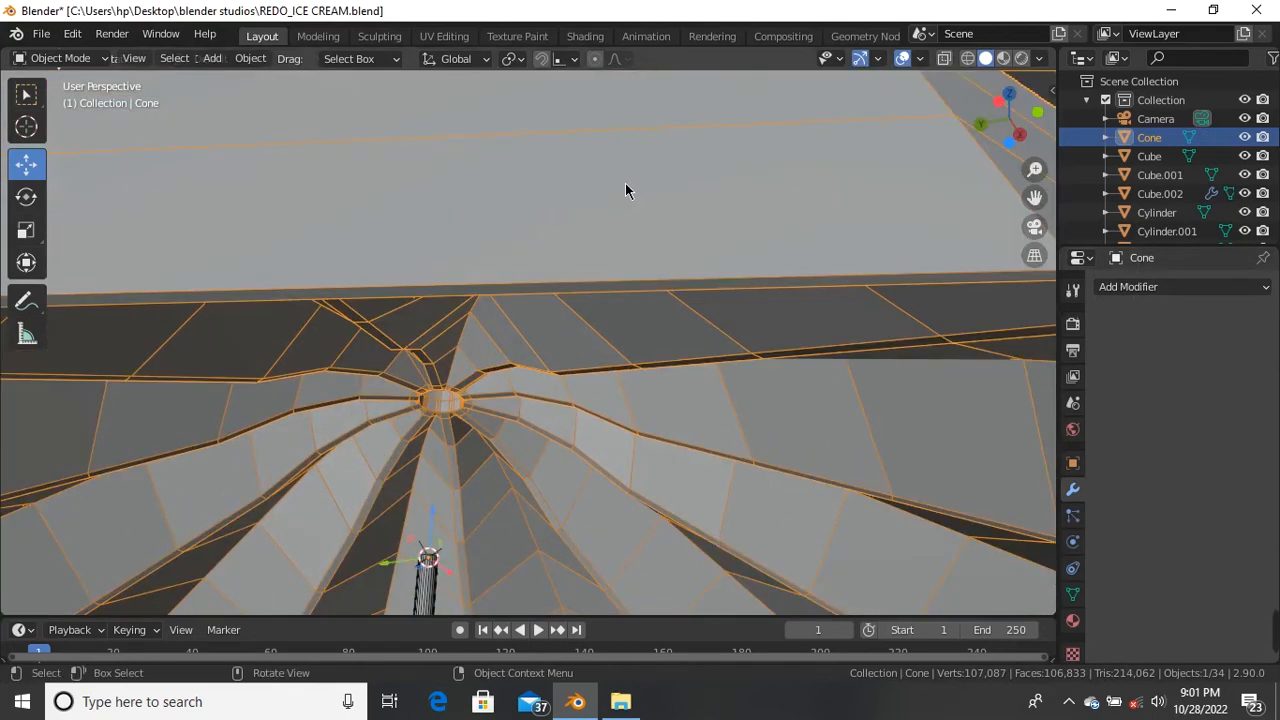
{"action": "key", "text": "Tab"}
{"action": "scroll", "coordinate": [628, 260], "scroll_direction": "down", "scroll_amount": 3}
Step: Add a single supporting loop cut along the umbrella's rim edge
{"action": "middle_click_drag", "start_coordinate": [628, 260], "coordinate": [592, 165]}
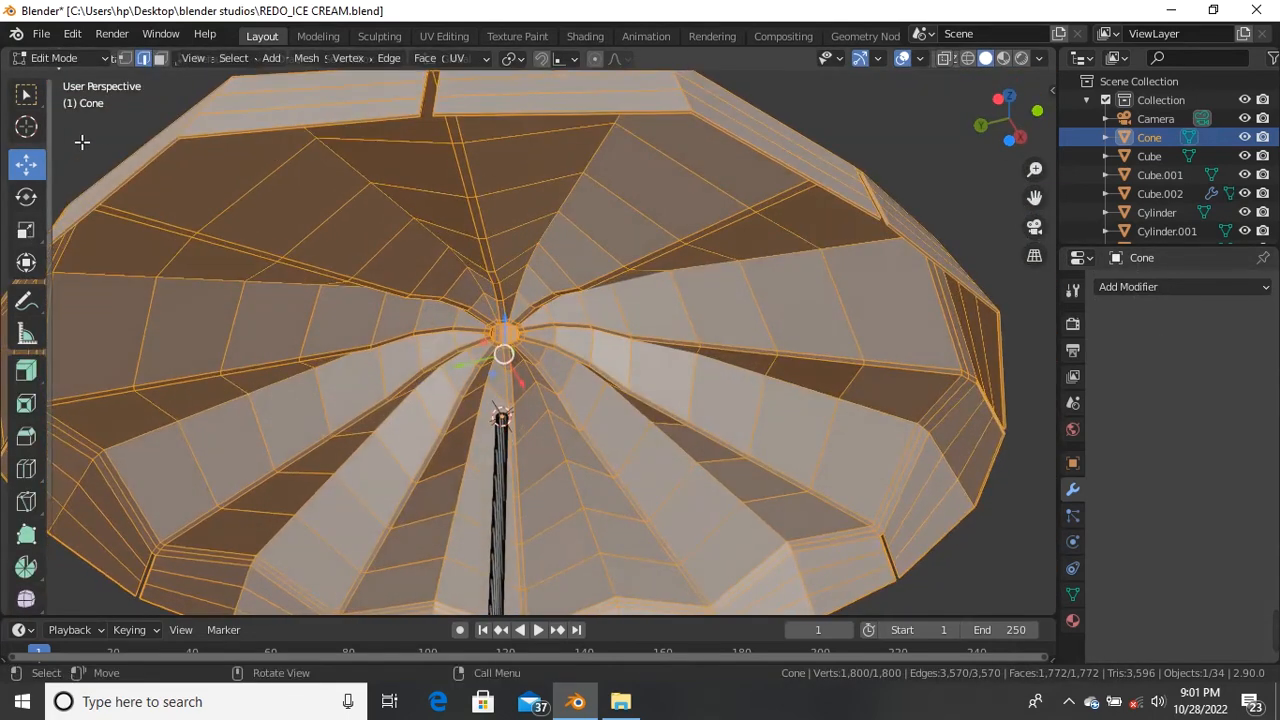
{"action": "left_click", "coordinate": [642, 124]}
{"action": "scroll", "coordinate": [645, 115], "scroll_direction": "up", "scroll_amount": 2}
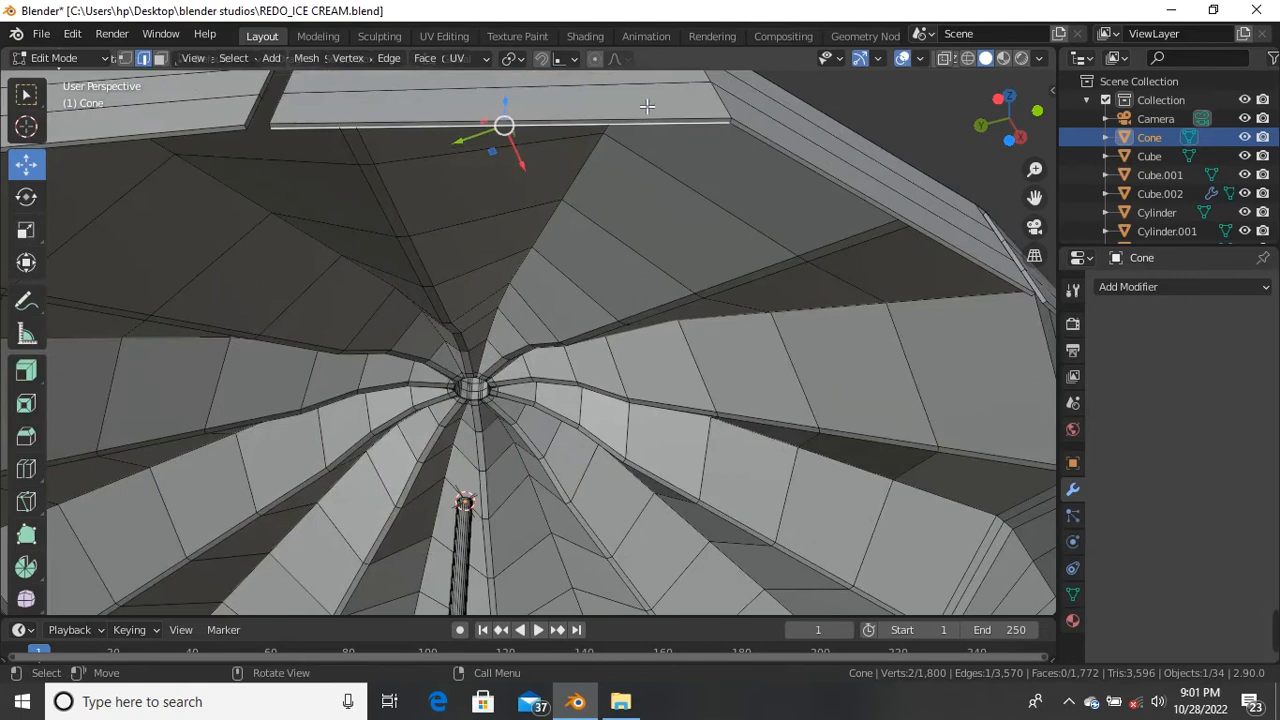
{"action": "scroll", "coordinate": [733, 126], "scroll_direction": "up", "scroll_amount": 2}
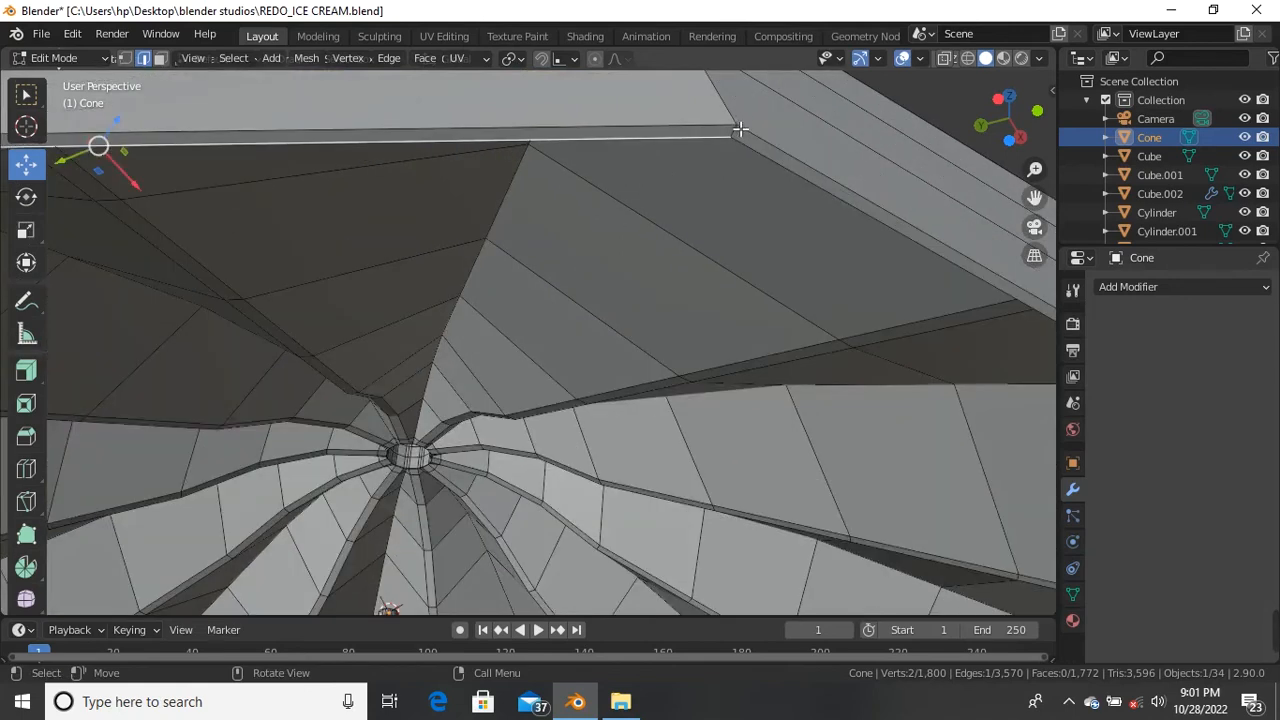
{"action": "key", "text": "ctrl+r"}
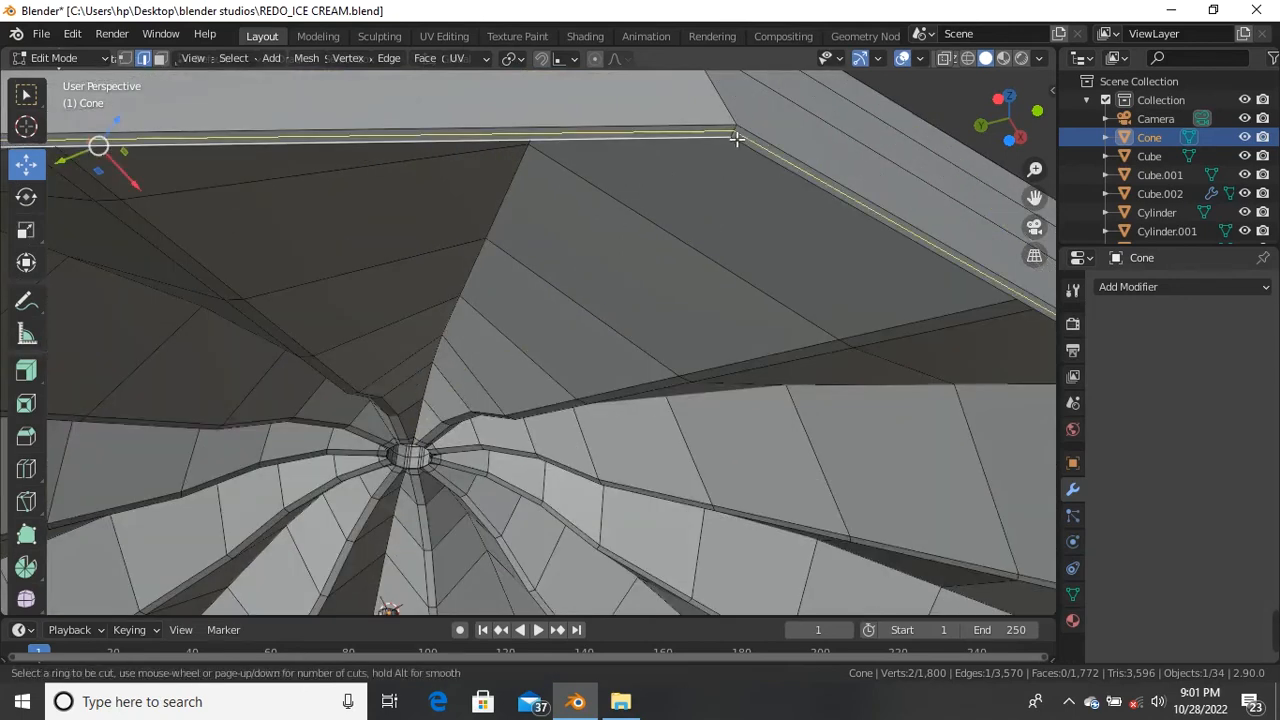
{"action": "scroll", "coordinate": [734, 135], "scroll_direction": "up", "scroll_amount": 1}
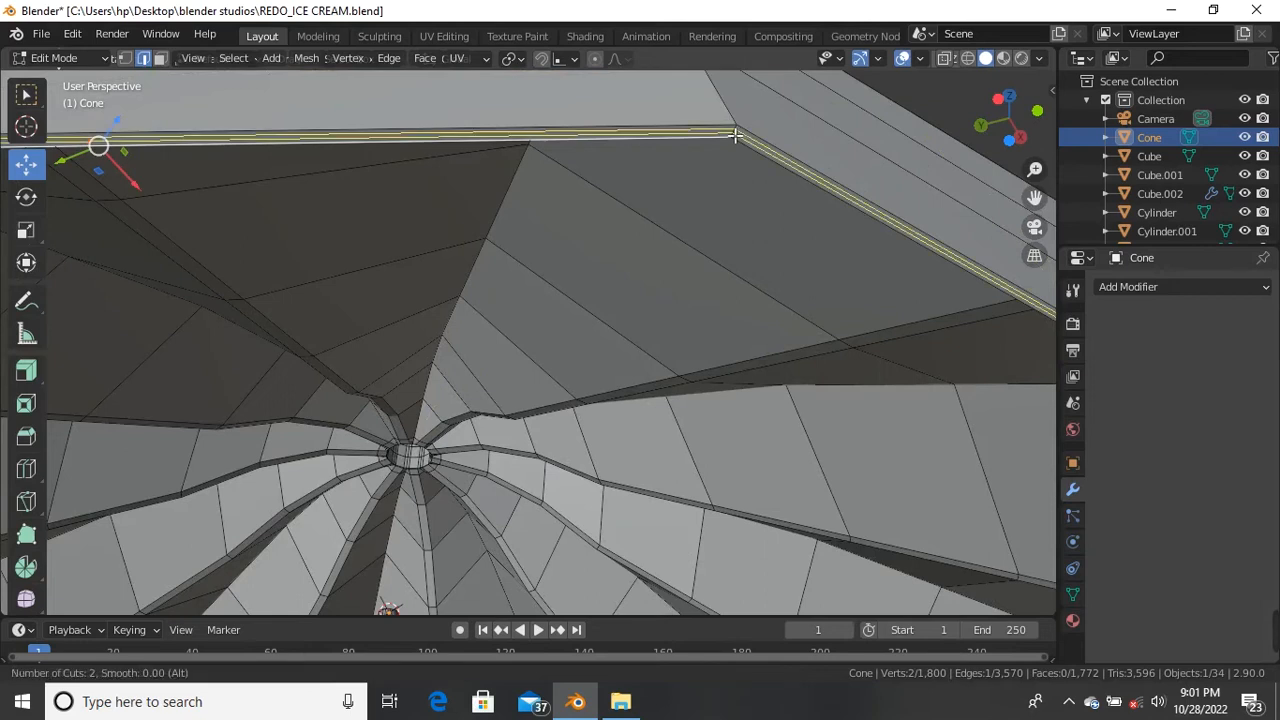
{"action": "scroll", "coordinate": [734, 135], "scroll_direction": "down", "scroll_amount": 1}
{"action": "left_click", "coordinate": [734, 134]}
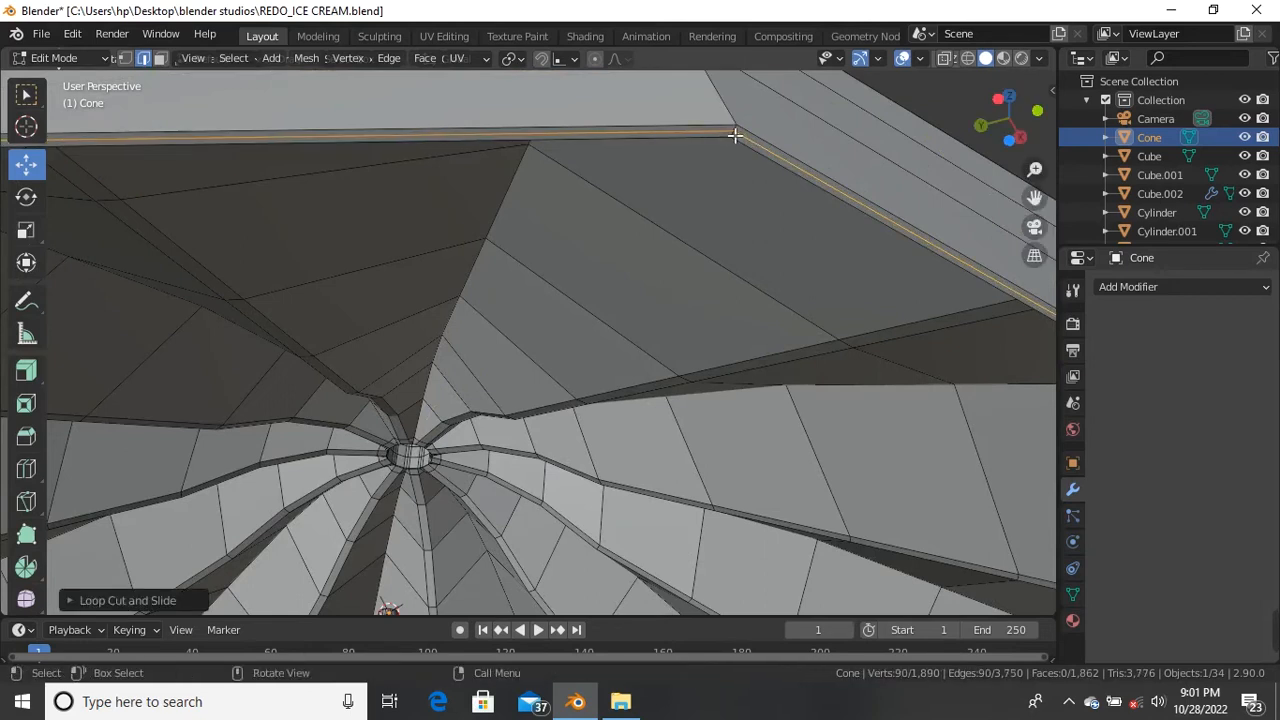
{"action": "scroll", "coordinate": [725, 137], "scroll_direction": "down", "scroll_amount": 5}
{"action": "middle_click_drag", "start_coordinate": [725, 137], "coordinate": [640, 395]}
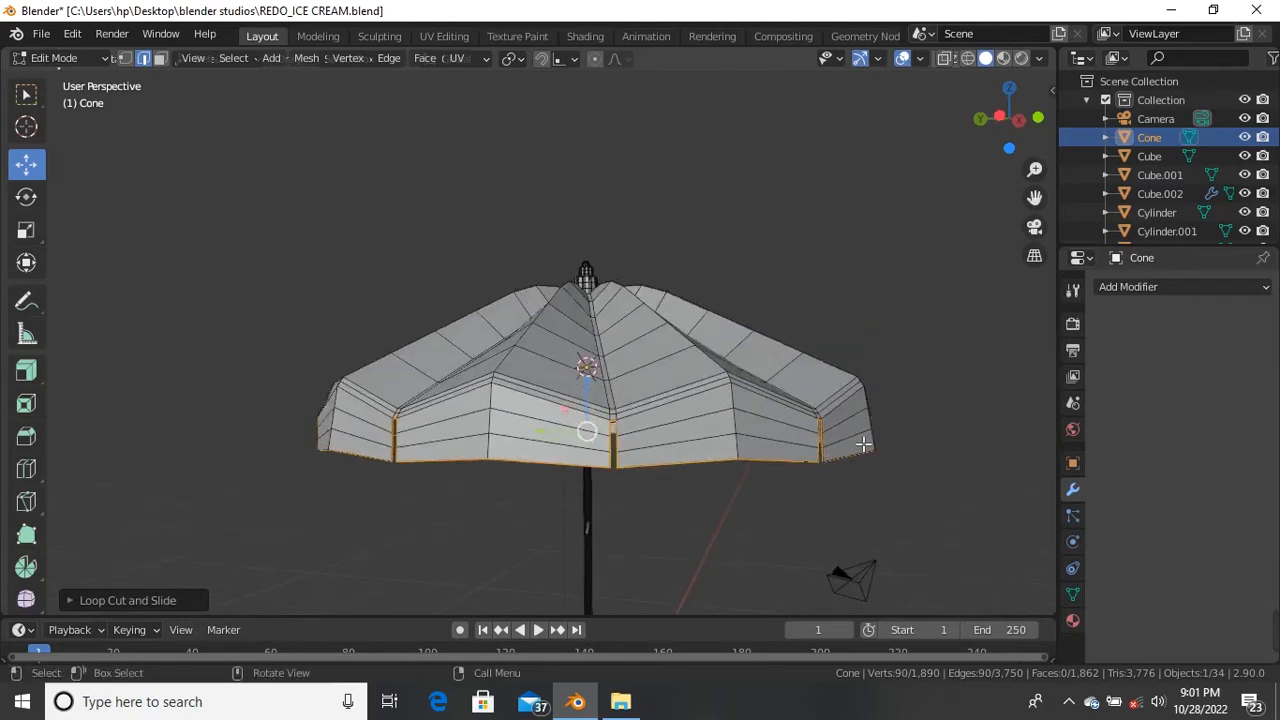
Step: Add a Subdivision Surface modifier (viewport 1, render 2) with On Cage enabled
{"action": "key", "text": "Tab"}
{"action": "scroll", "coordinate": [572, 390], "scroll_direction": "down", "scroll_amount": 4}
{"action": "scroll", "coordinate": [623, 429], "scroll_direction": "up", "scroll_amount": 5}
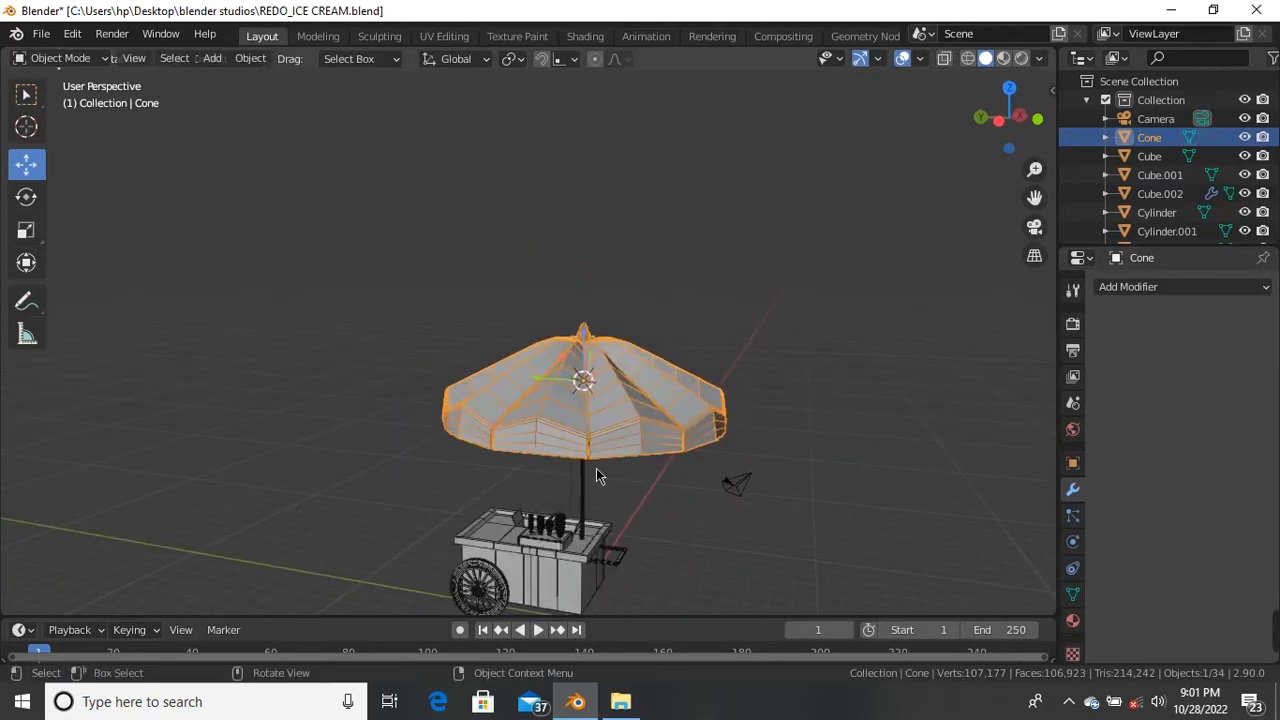
{"action": "left_click", "coordinate": [1200, 288]}
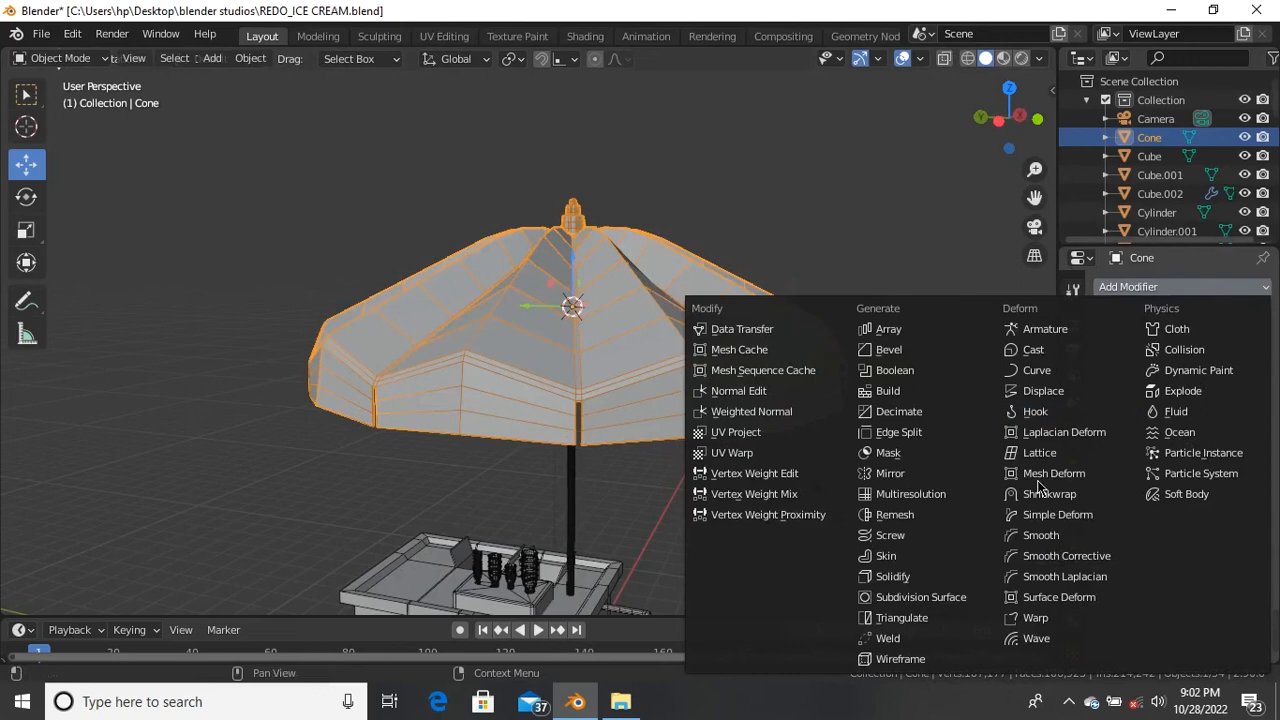
{"action": "left_click", "coordinate": [965, 598]}
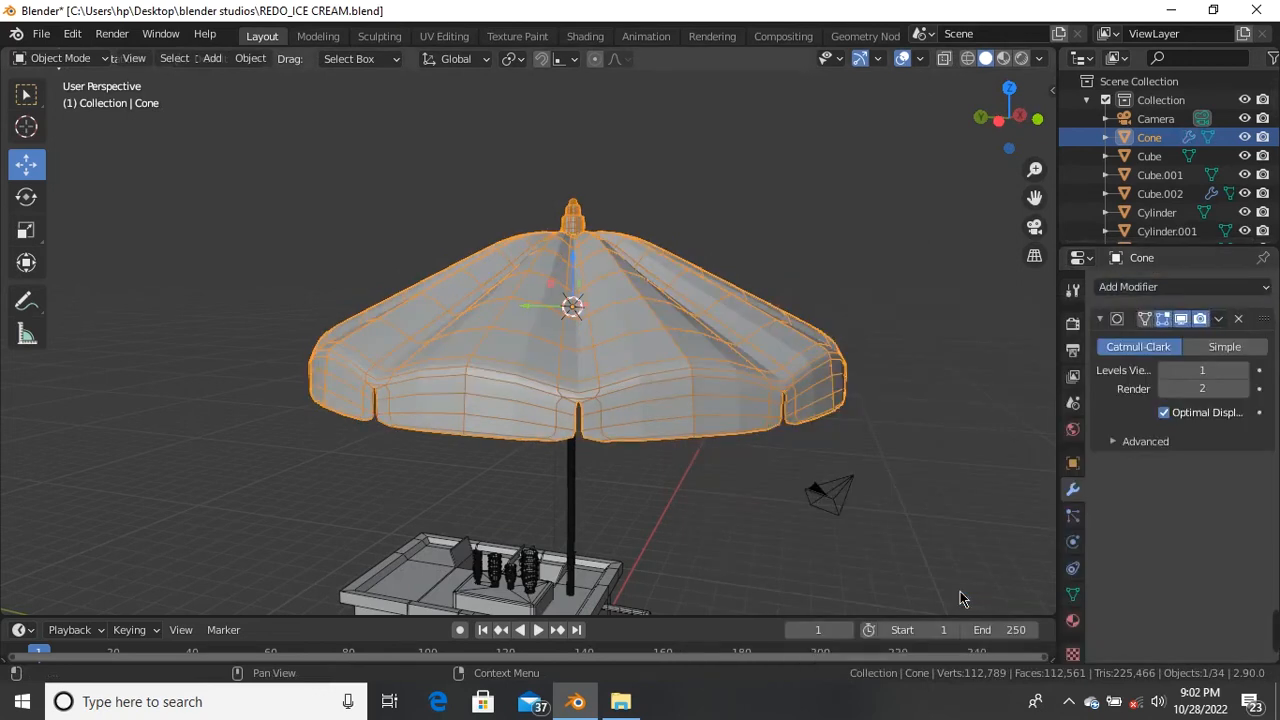
{"action": "key", "text": "Tab"}
{"action": "key", "text": "Tab"}
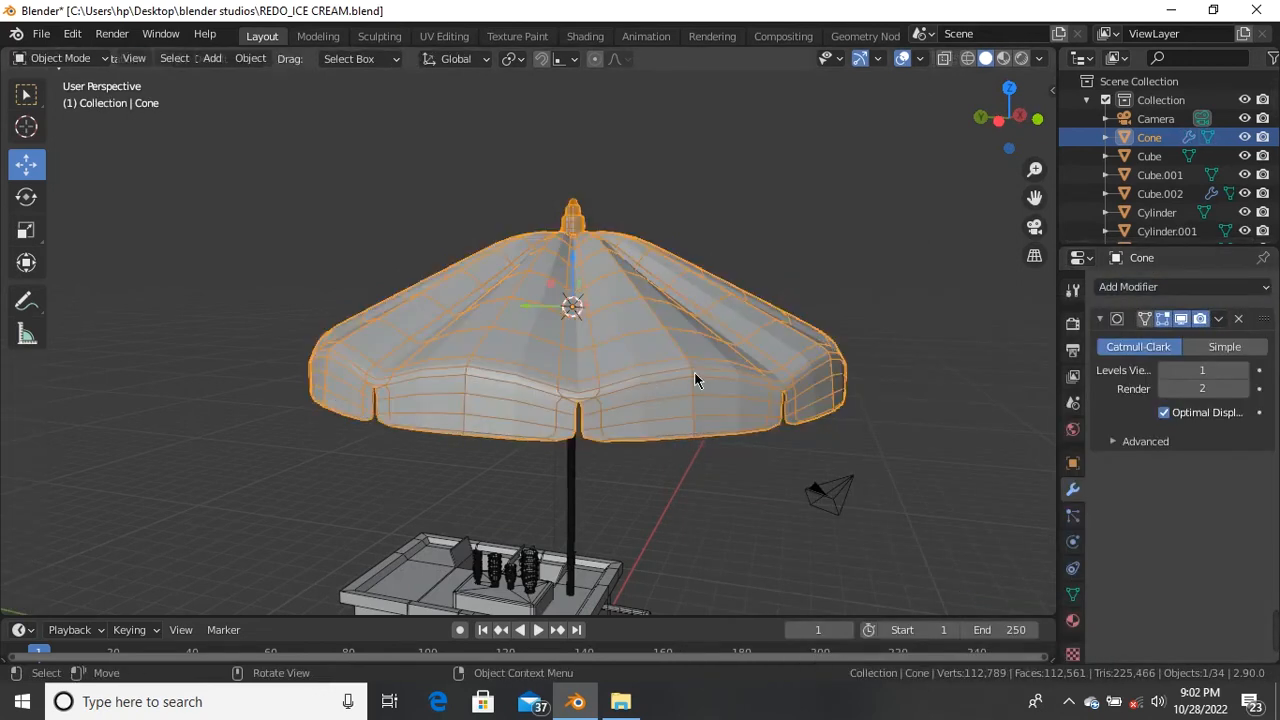
{"action": "key", "text": "Tab"}
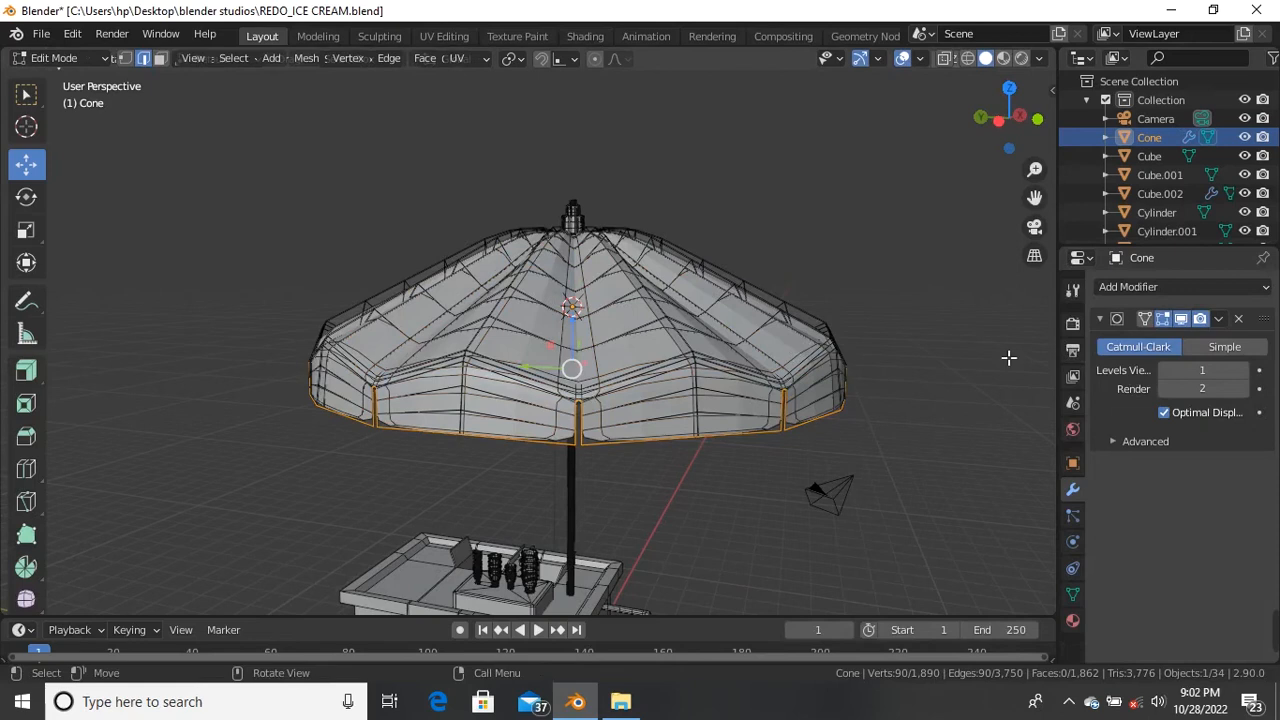
{"action": "left_click", "coordinate": [1144, 318]}
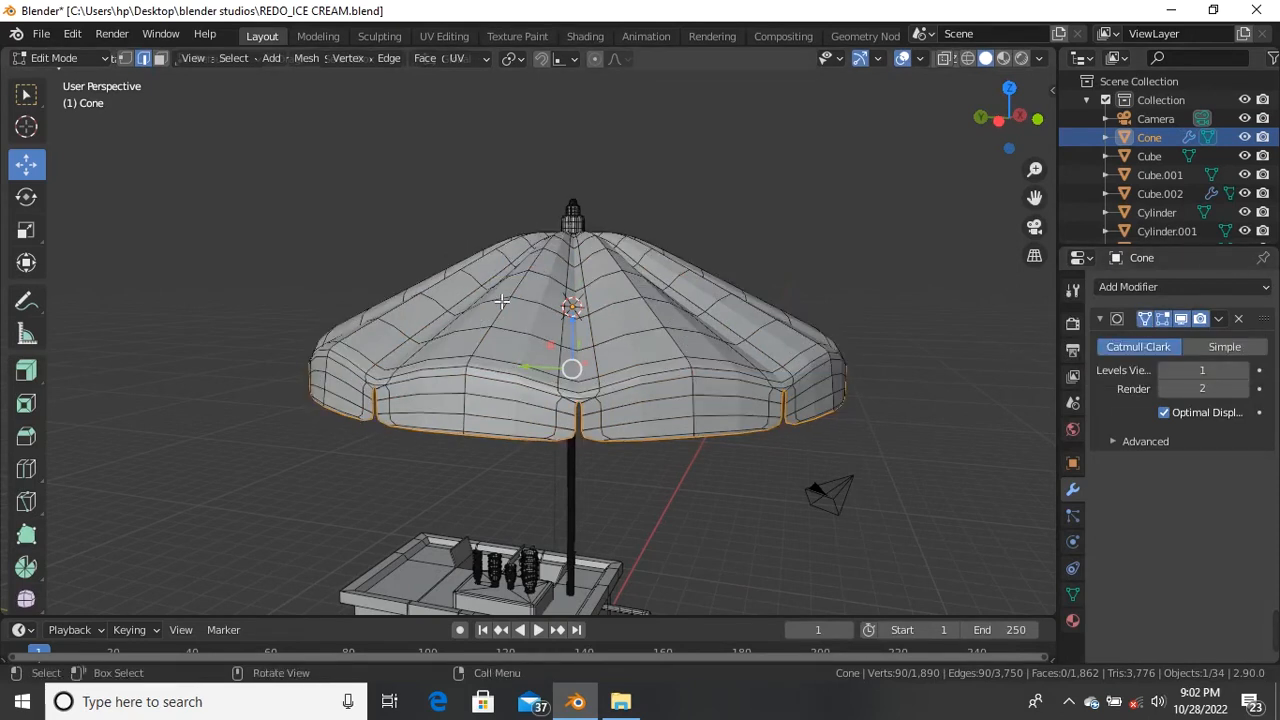
Step: Hide the wireframe overlay, return to Object Mode and reselect the umbrella
{"action": "left_click", "coordinate": [920, 58]}
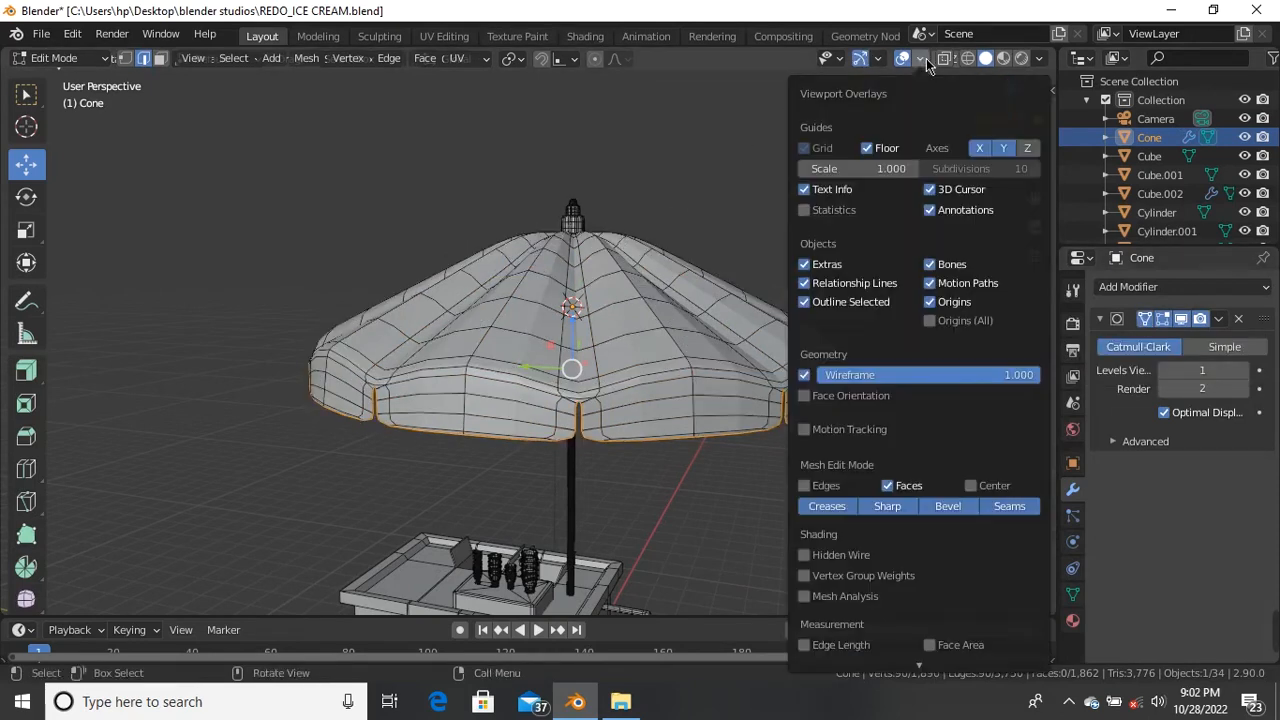
{"action": "left_click", "coordinate": [805, 376]}
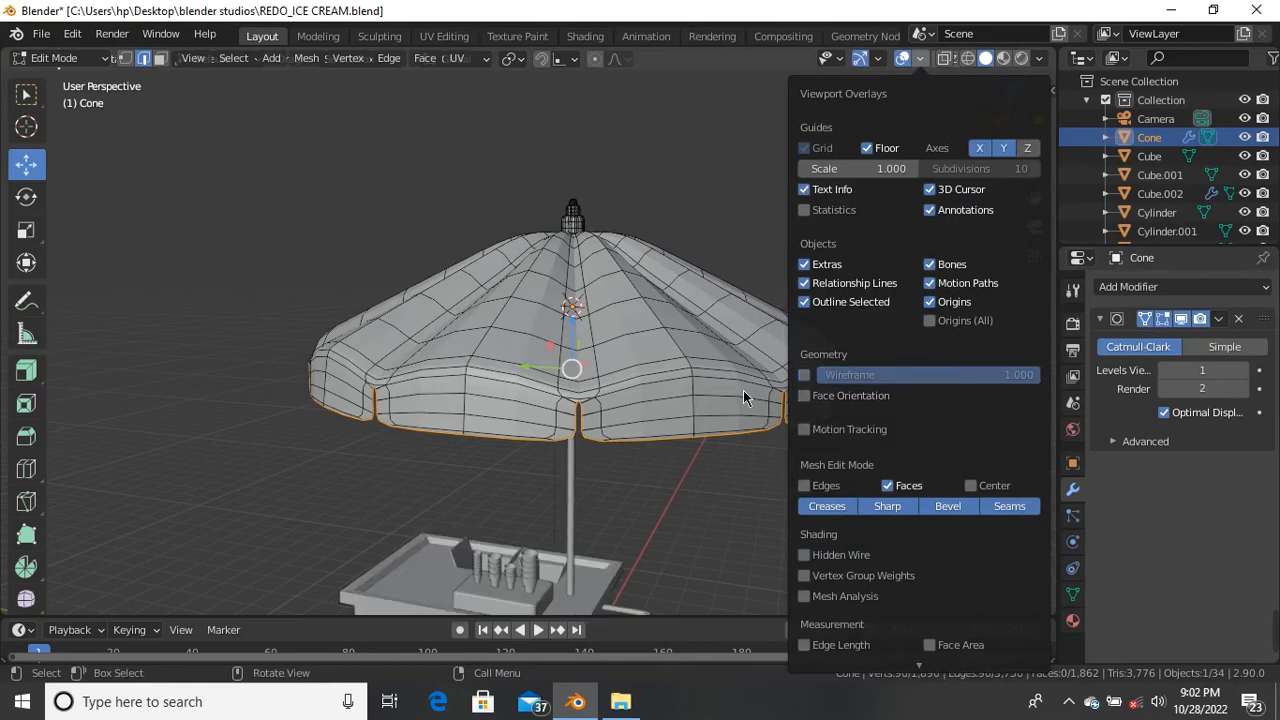
{"action": "key", "text": "Tab"}
{"action": "left_click", "coordinate": [699, 485]}
{"action": "middle_click_drag", "start_coordinate": [699, 485], "coordinate": [406, 346]}
{"action": "scroll", "coordinate": [429, 214], "scroll_direction": "up", "scroll_amount": 3}
{"action": "middle_click_drag", "start_coordinate": [434, 237], "coordinate": [567, 376]}
{"action": "scroll", "coordinate": [529, 326], "scroll_direction": "down", "scroll_amount": 3}
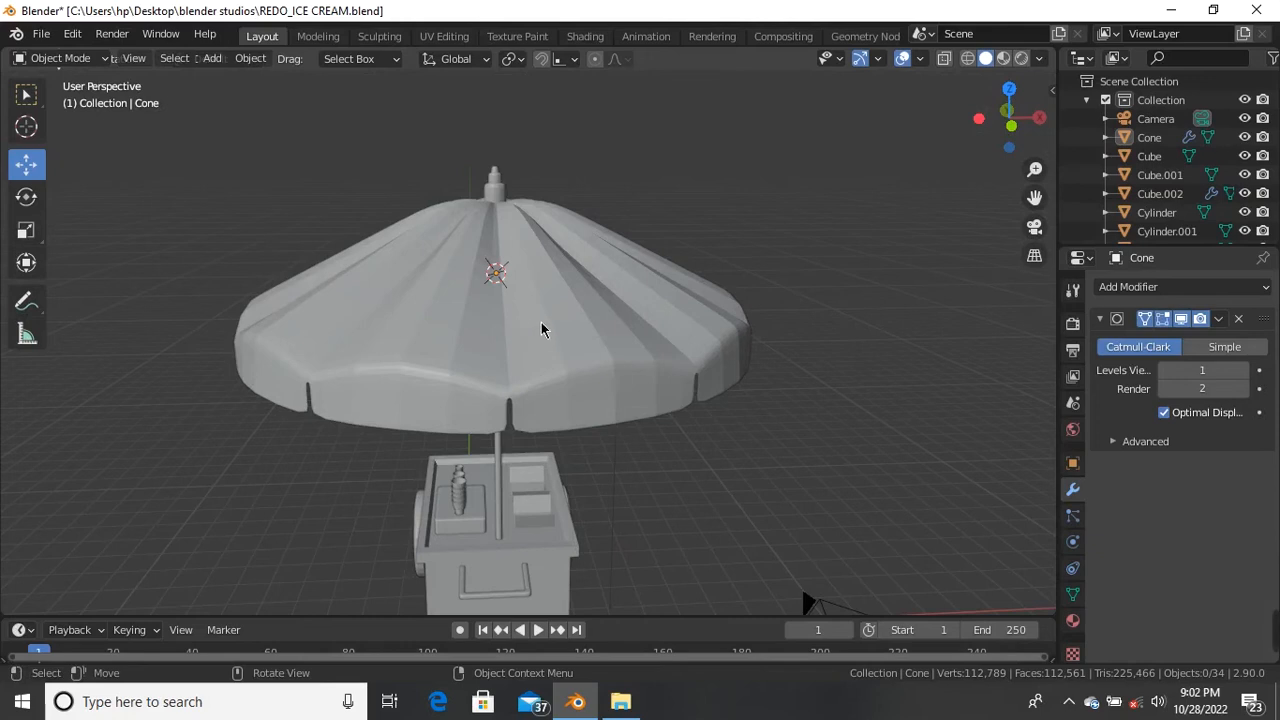
{"action": "left_click", "coordinate": [540, 318]}
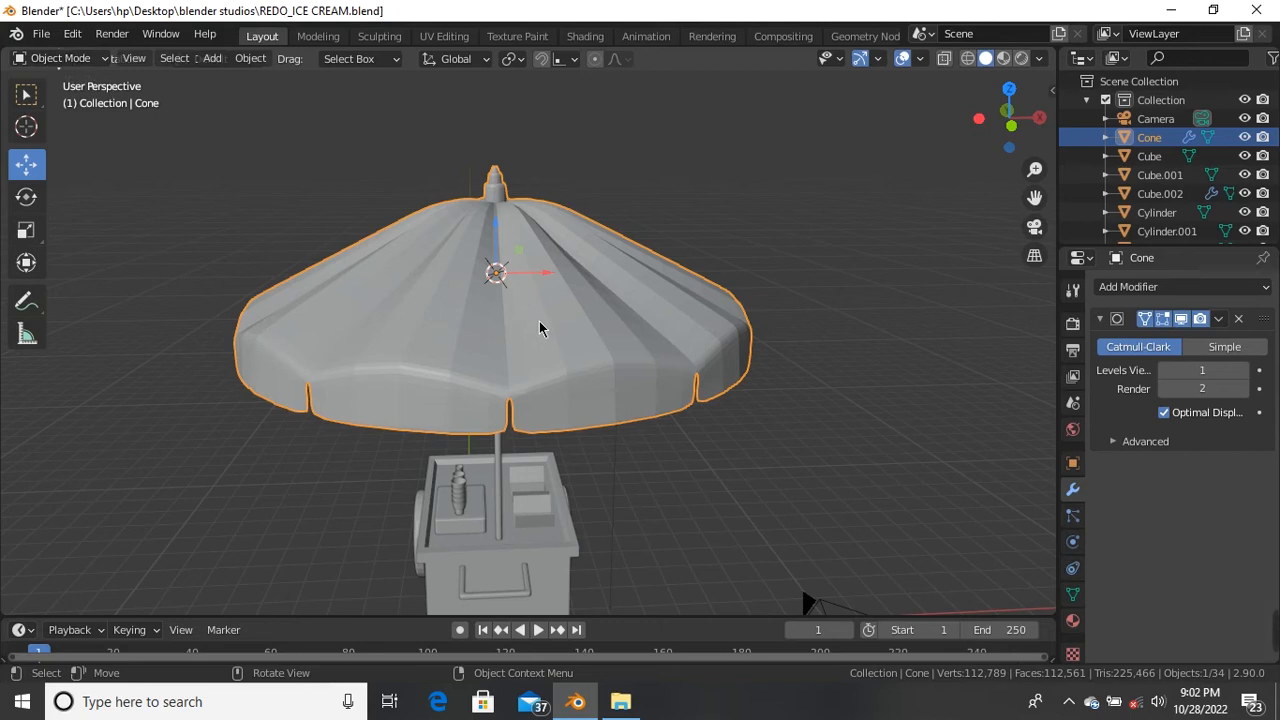
Step: Apply Shade Smooth to the umbrella canopy, then view the cart from the right side
{"action": "right_click", "coordinate": [539, 330]}
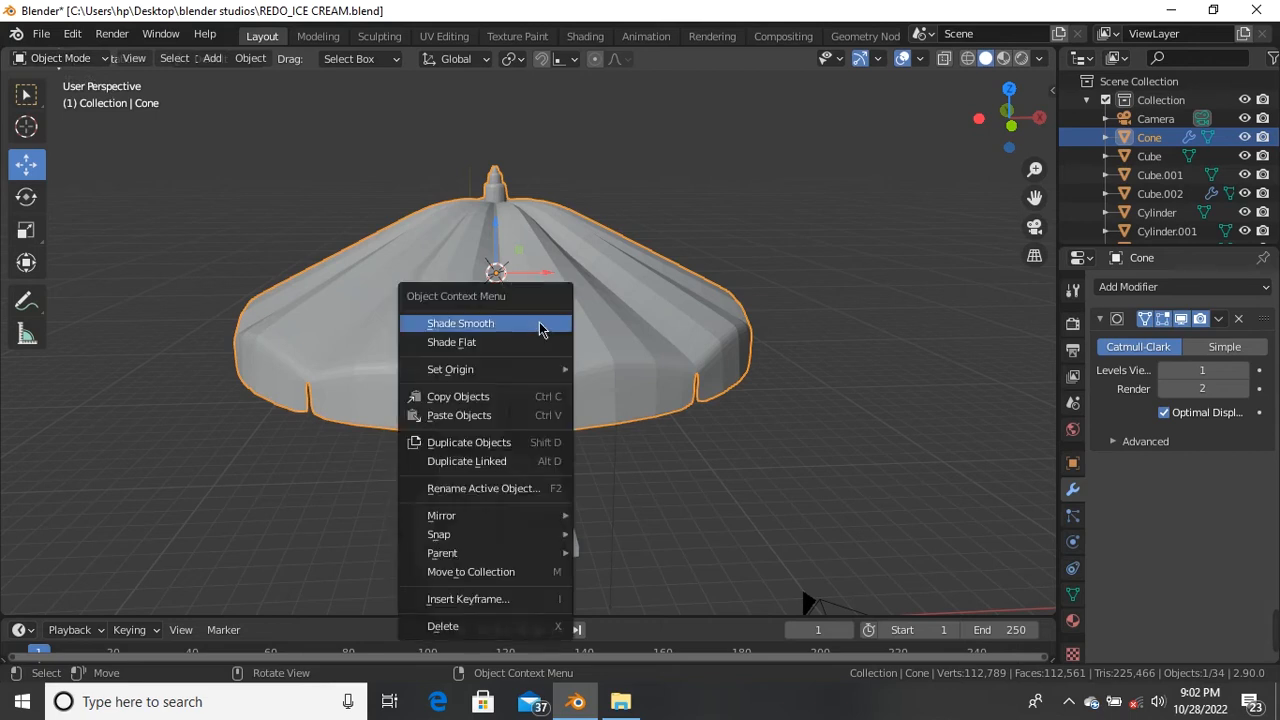
{"action": "left_click", "coordinate": [539, 325]}
{"action": "left_click", "coordinate": [690, 248]}
{"action": "scroll", "coordinate": [537, 349], "scroll_direction": "down", "scroll_amount": 4}
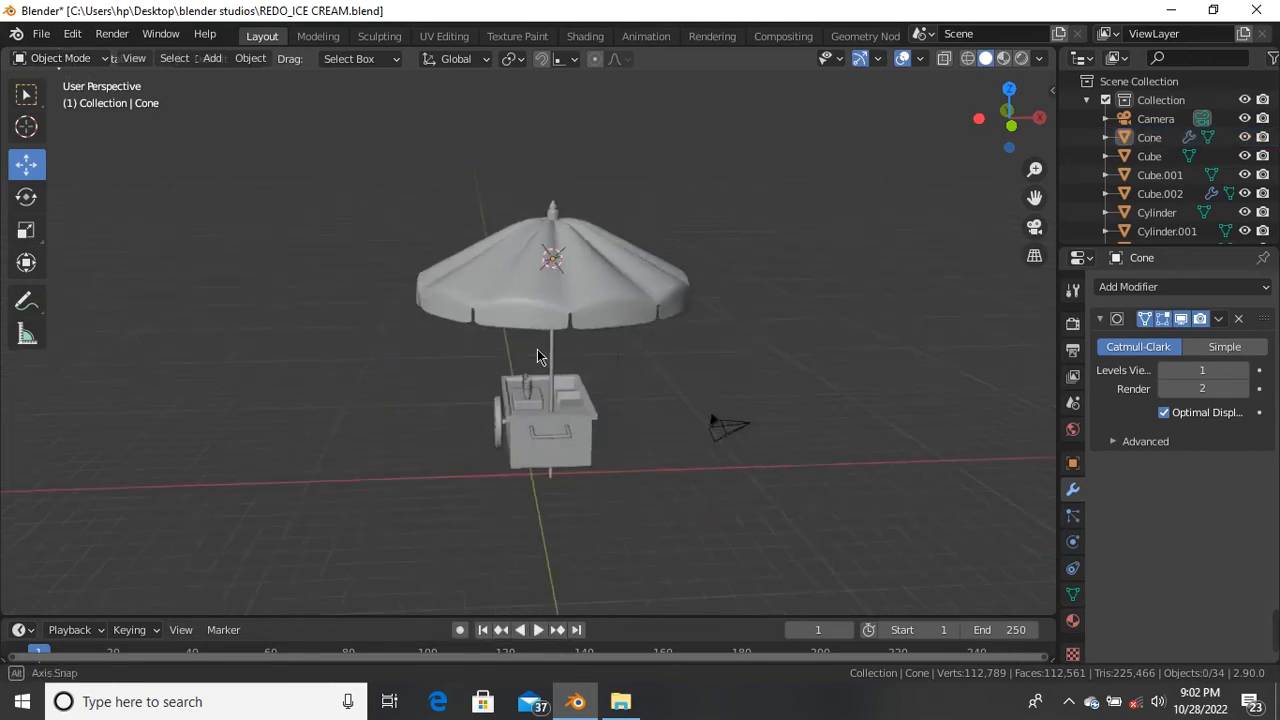
{"action": "middle_click_drag", "start_coordinate": [537, 349], "coordinate": [429, 337]}
{"action": "scroll", "coordinate": [616, 293], "scroll_direction": "up", "scroll_amount": 4}
{"action": "middle_click_drag", "start_coordinate": [616, 293], "coordinate": [557, 298]}
{"action": "scroll", "coordinate": [502, 268], "scroll_direction": "down", "scroll_amount": 4}
{"action": "scroll", "coordinate": [474, 294], "scroll_direction": "down", "scroll_amount": 1}
{"action": "scroll", "coordinate": [494, 280], "scroll_direction": "up", "scroll_amount": 3}
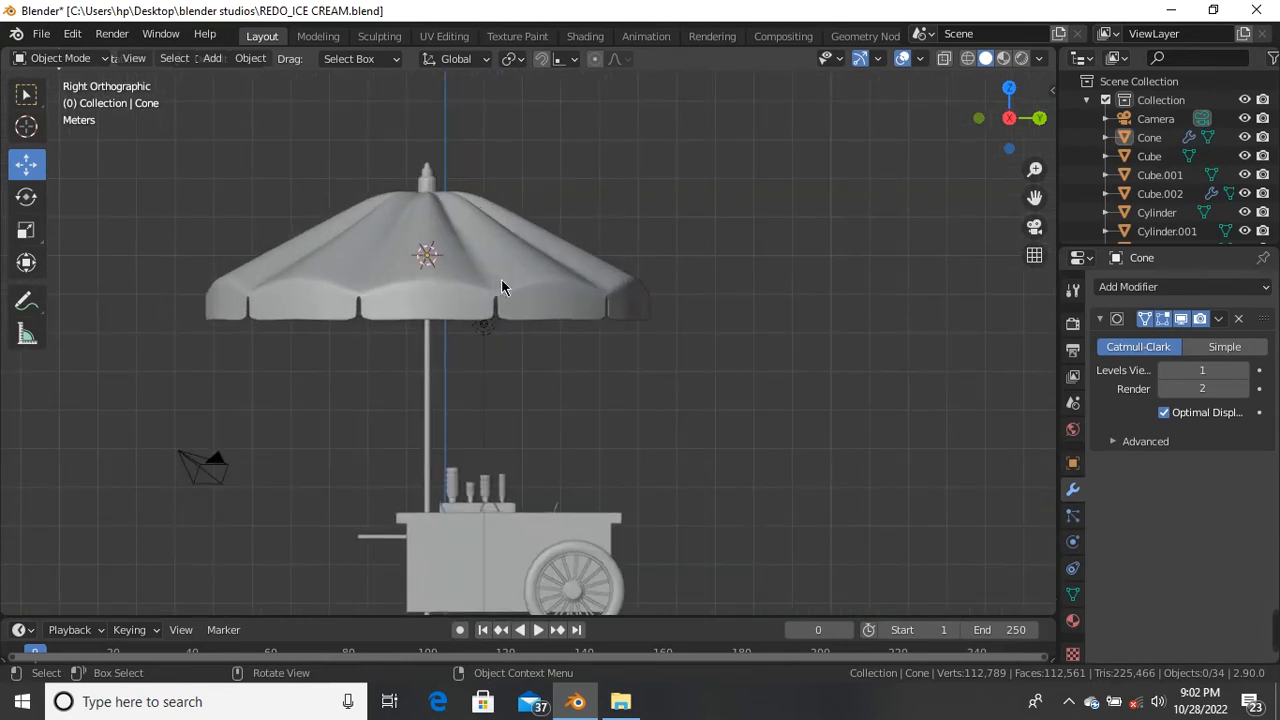
Step: Turn on X-ray and the wireframe overlay, then select the umbrella Cone
{"action": "key", "text": "alt+z"}
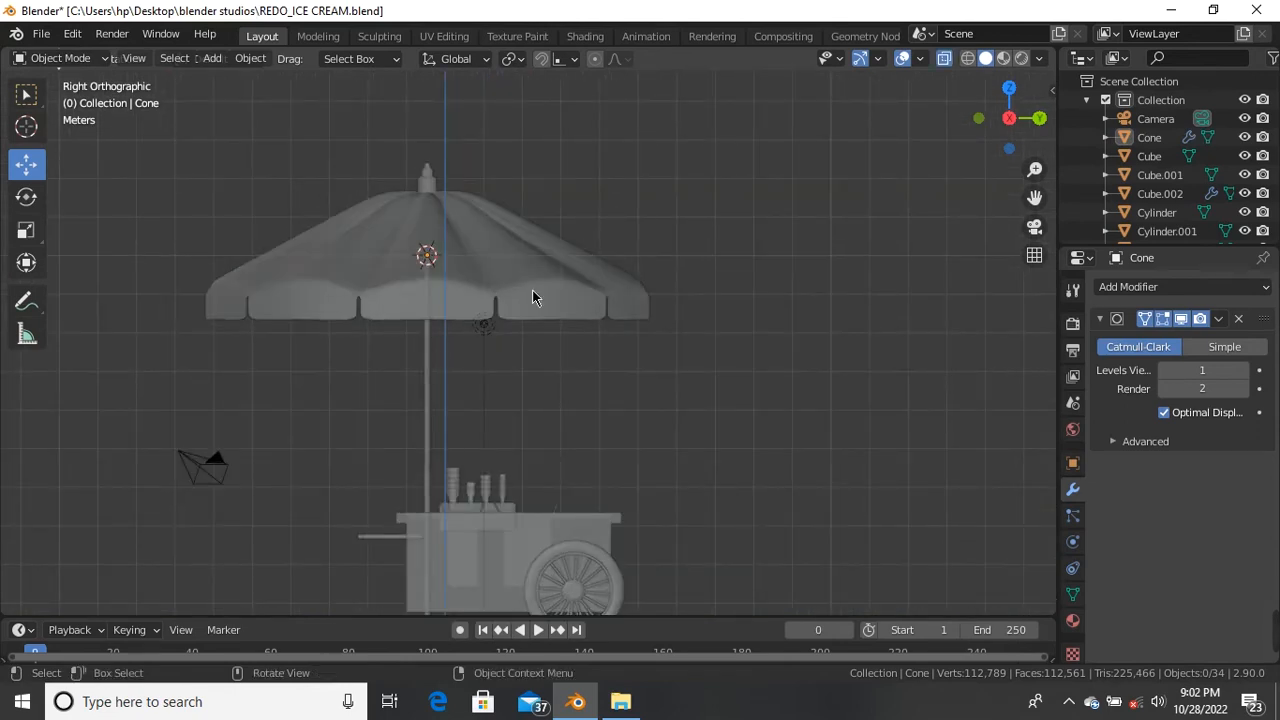
{"action": "left_click", "coordinate": [920, 59]}
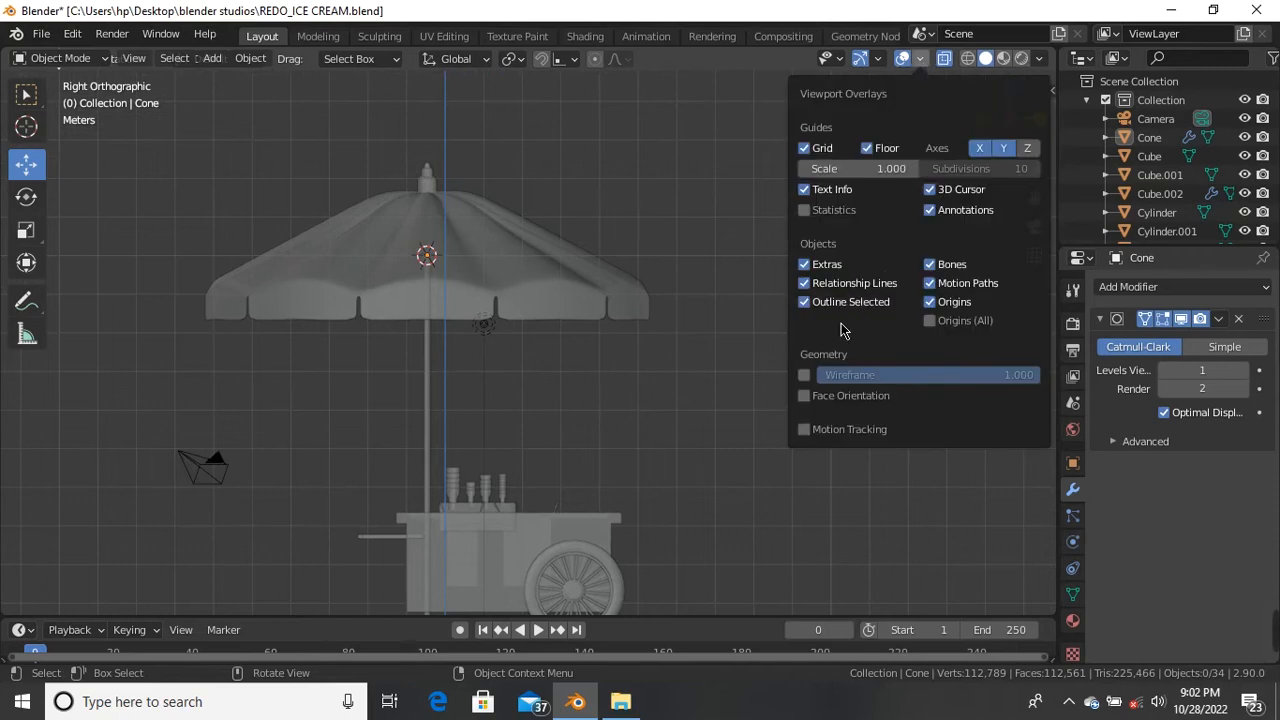
{"action": "left_click", "coordinate": [805, 375]}
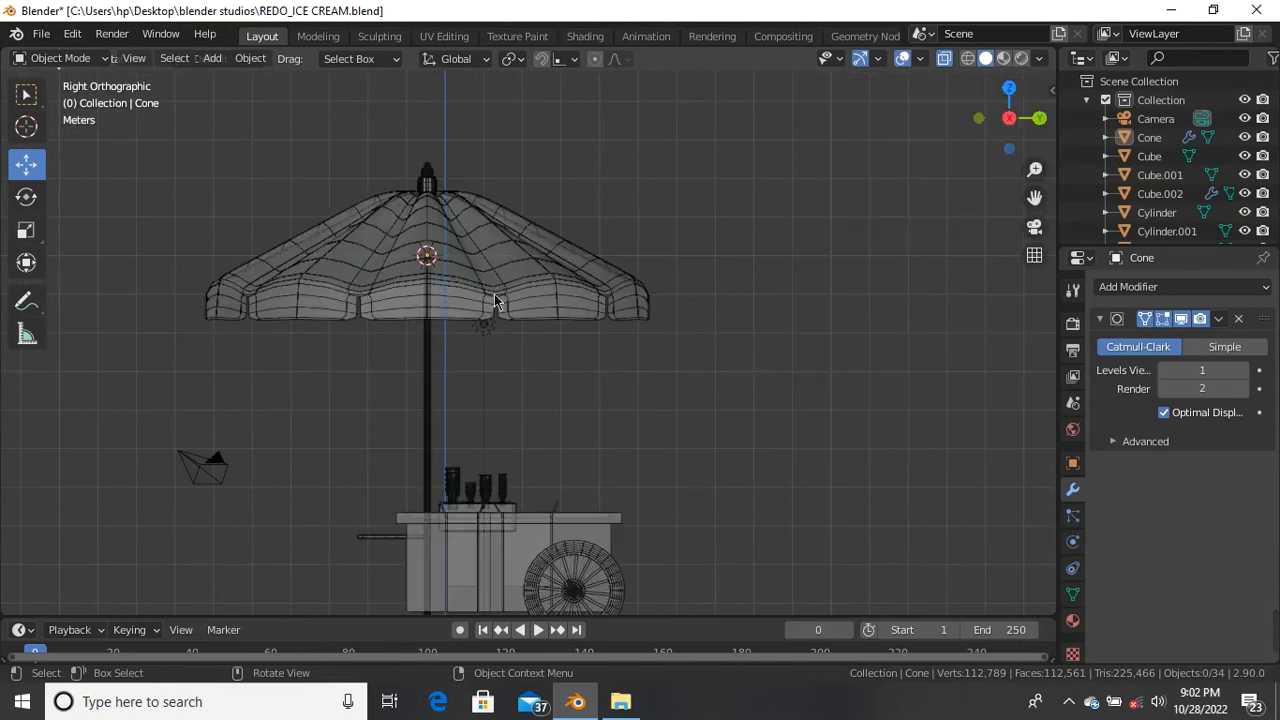
{"action": "left_click", "coordinate": [425, 402]}
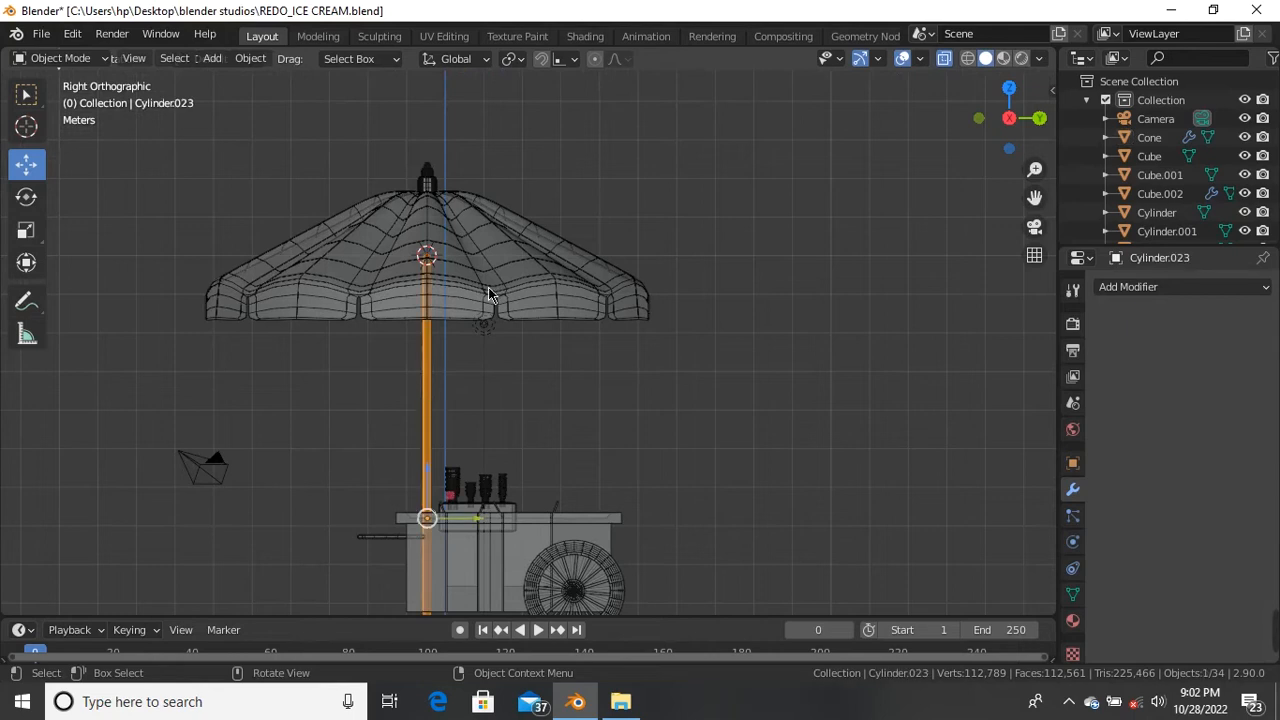
{"action": "left_click", "coordinate": [516, 315]}
Step: Scale the umbrella down and lower it along Z onto its pole
{"action": "key", "text": "s"}
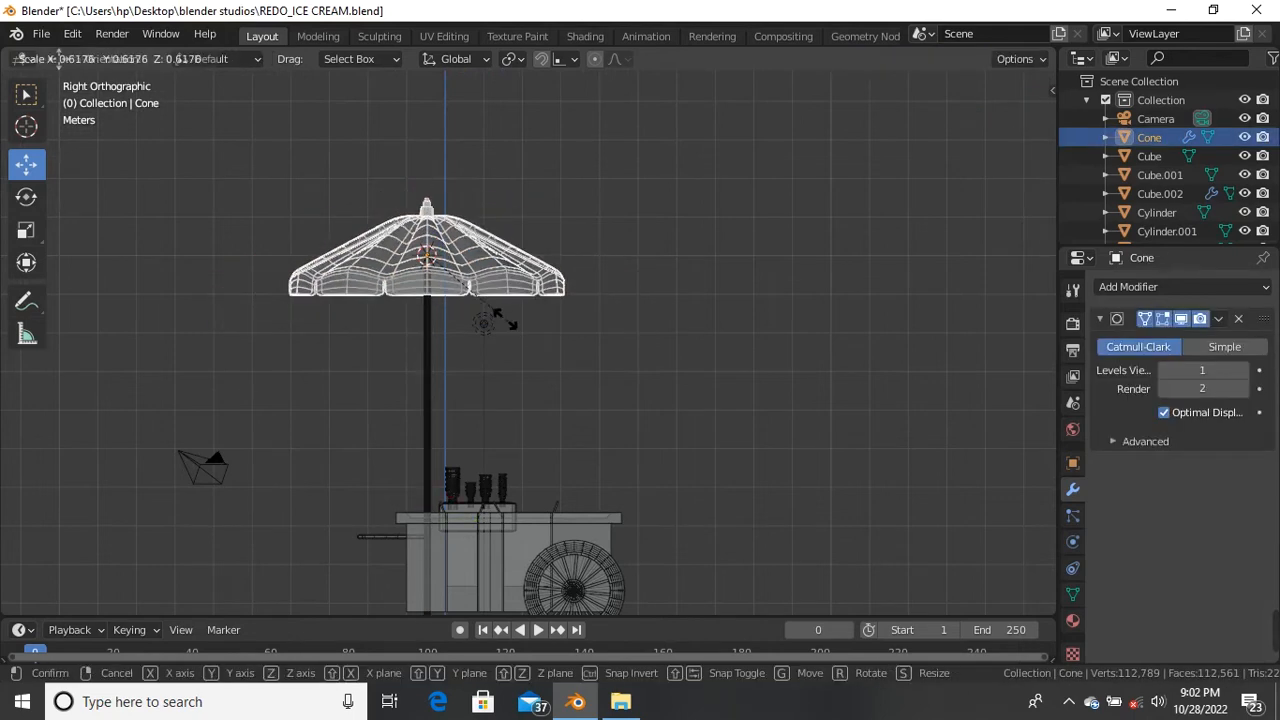
{"action": "left_click", "coordinate": [514, 337]}
{"action": "scroll", "coordinate": [430, 240], "scroll_direction": "up", "scroll_amount": 6}
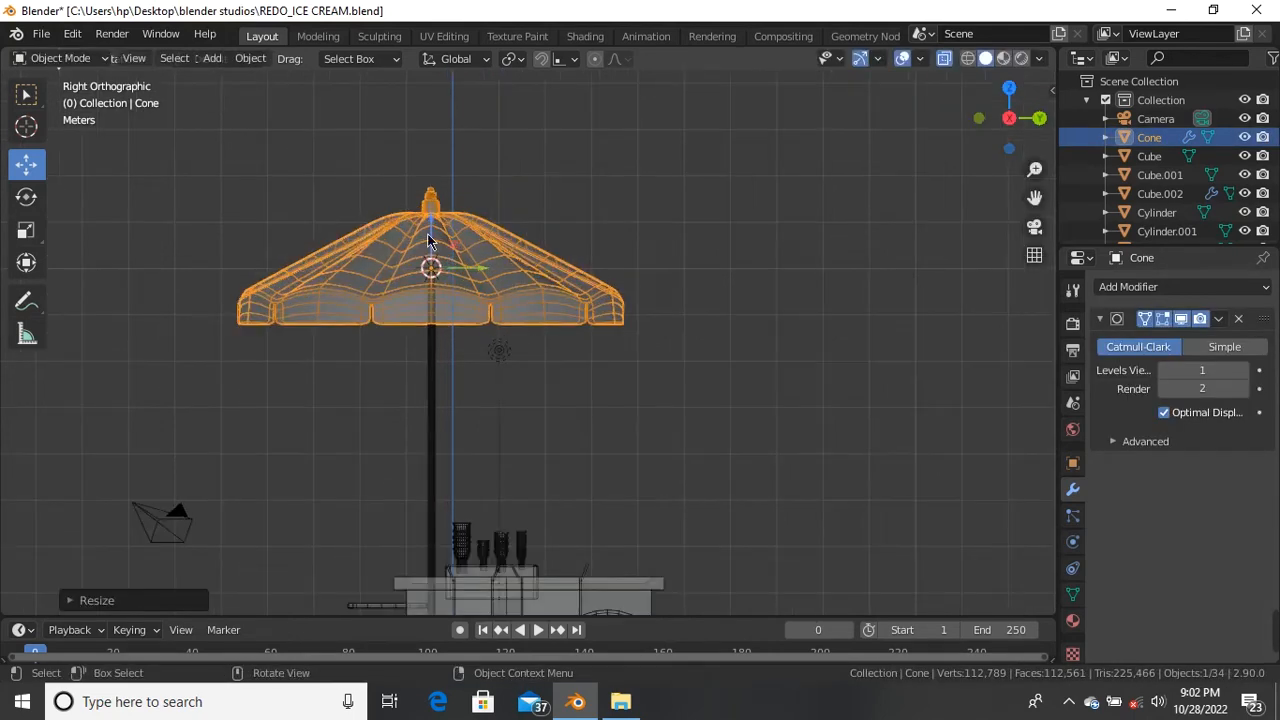
{"action": "key", "text": "g"}
{"action": "key", "text": "z"}
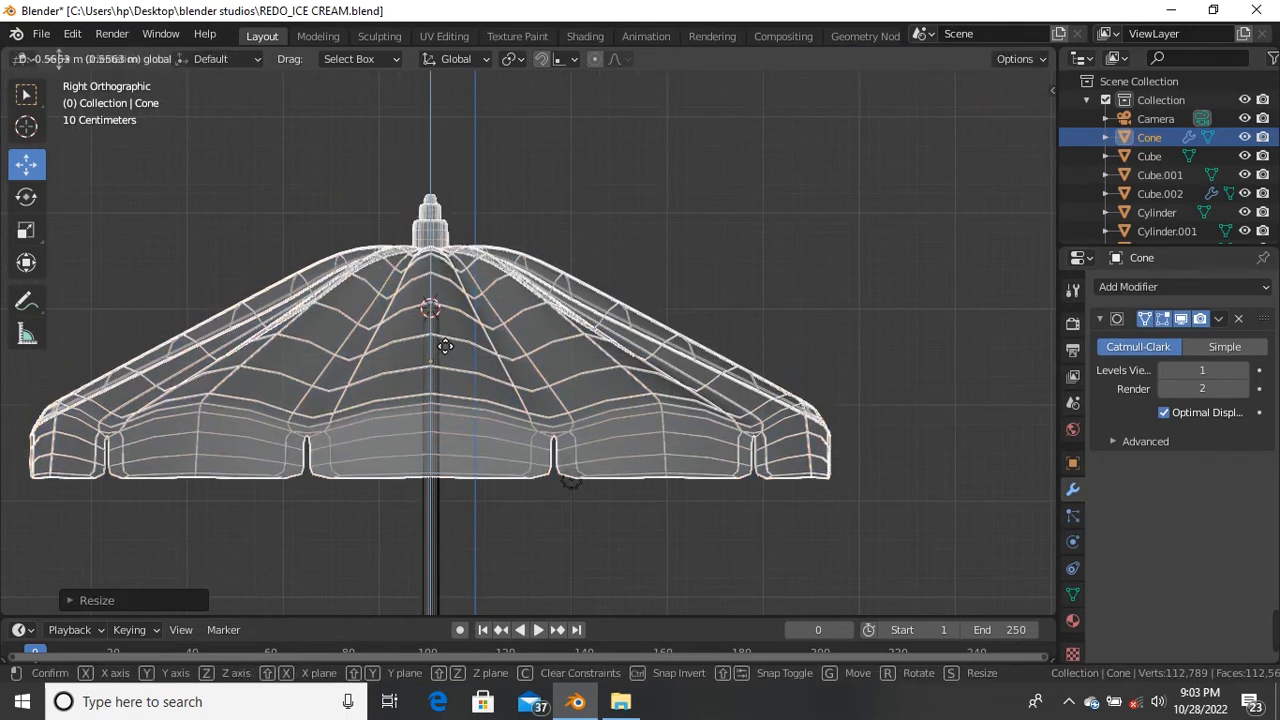
{"action": "left_click", "coordinate": [460, 390]}
{"action": "left_click", "coordinate": [466, 220]}
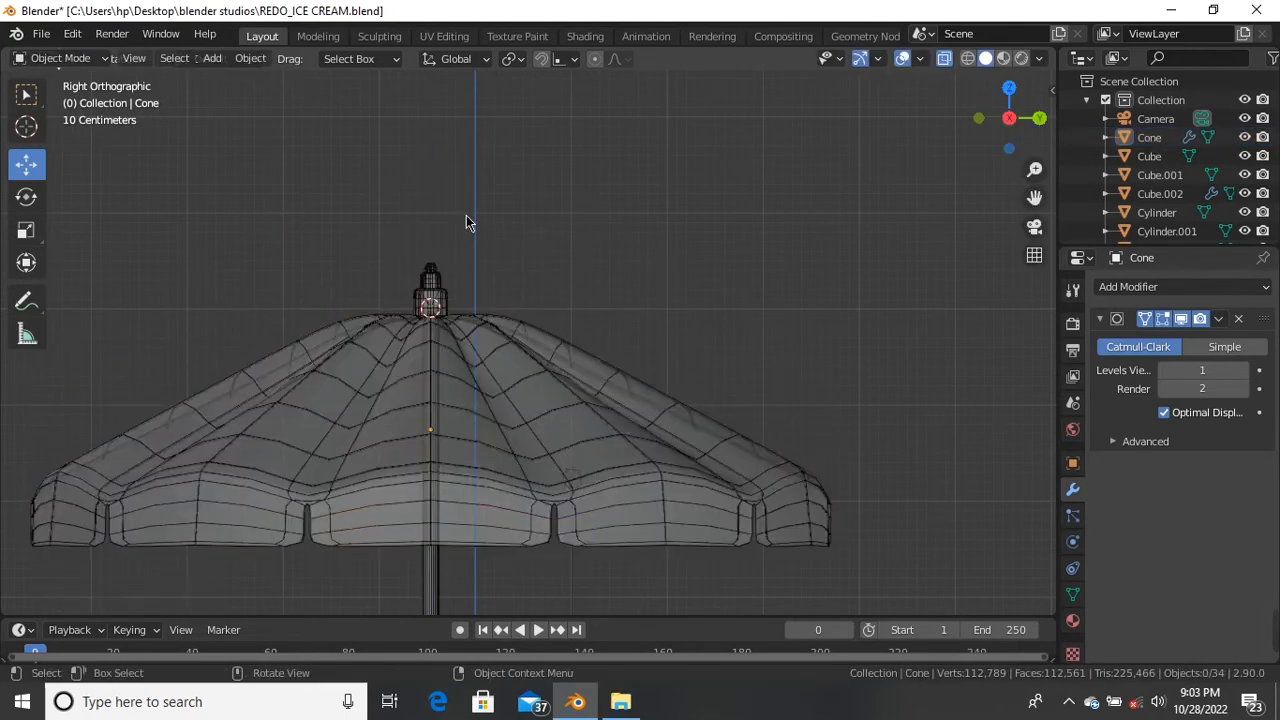
Step: Inspect the cart from above and the side, then save REDO_ICE CREAM.blend
{"action": "scroll", "coordinate": [445, 210], "scroll_direction": "down", "scroll_amount": 6}
{"action": "scroll", "coordinate": [443, 285], "scroll_direction": "up", "scroll_amount": 6}
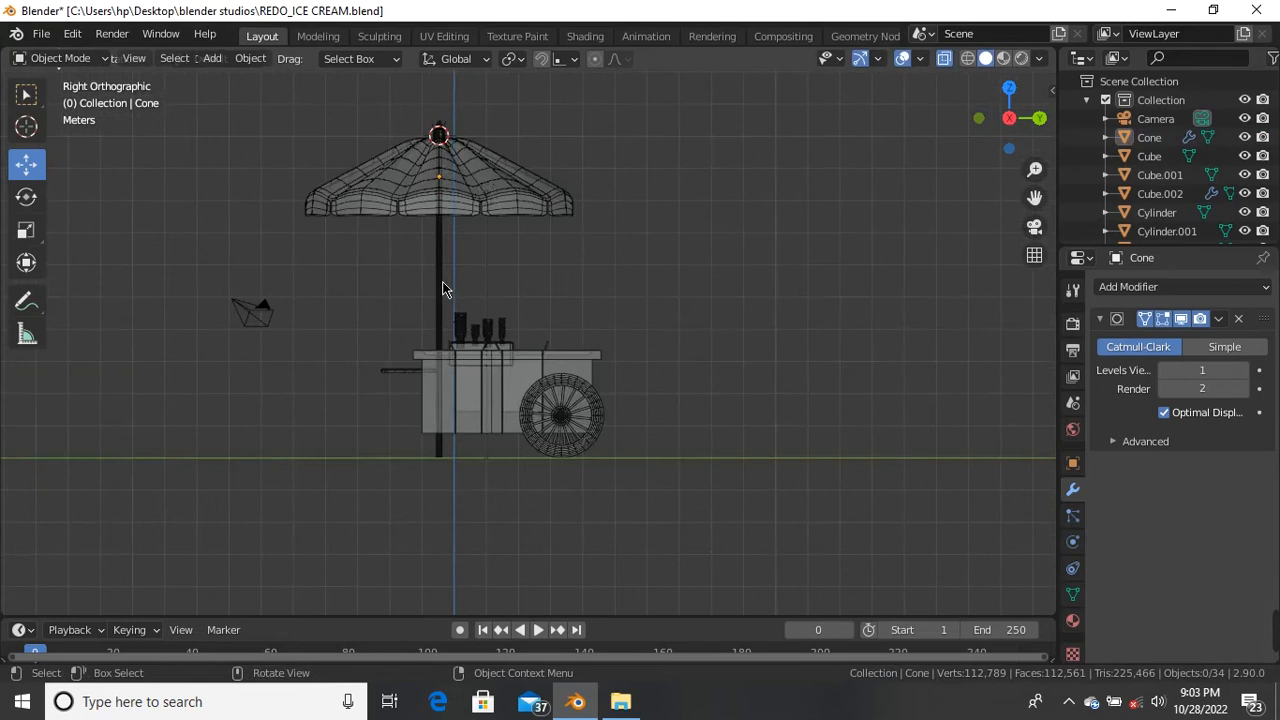
{"action": "scroll", "coordinate": [443, 288], "scroll_direction": "down", "scroll_amount": 3}
{"action": "middle_click_drag", "start_coordinate": [457, 266], "coordinate": [550, 200]}
{"action": "scroll", "coordinate": [543, 274], "scroll_direction": "up", "scroll_amount": 5}
{"action": "middle_click_drag", "start_coordinate": [543, 274], "coordinate": [467, 415]}
{"action": "scroll", "coordinate": [480, 372], "scroll_direction": "up", "scroll_amount": 4}
{"action": "scroll", "coordinate": [500, 400], "scroll_direction": "down", "scroll_amount": 4}
{"action": "scroll", "coordinate": [479, 361], "scroll_direction": "down", "scroll_amount": 3}
{"action": "scroll", "coordinate": [467, 360], "scroll_direction": "up", "scroll_amount": 4}
{"action": "middle_click_drag", "start_coordinate": [492, 245], "coordinate": [622, 388]}
{"action": "scroll", "coordinate": [622, 388], "scroll_direction": "up", "scroll_amount": 1}
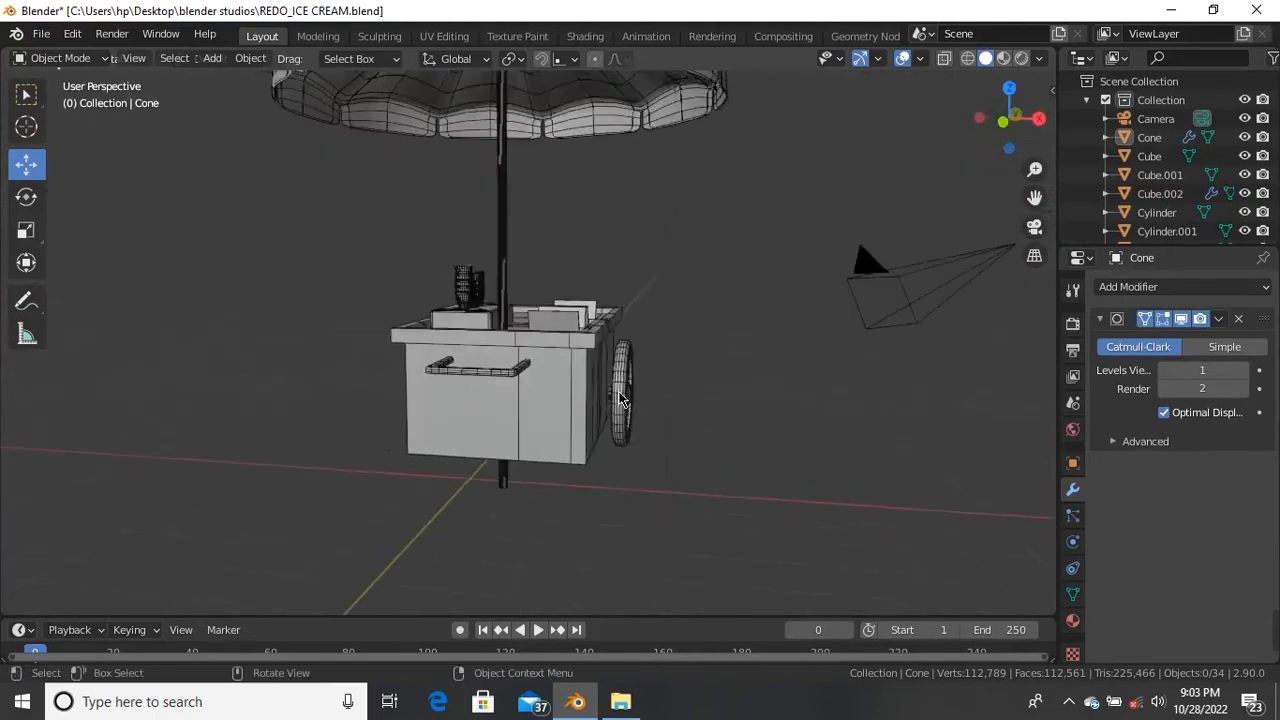
{"action": "scroll", "coordinate": [618, 392], "scroll_direction": "down", "scroll_amount": 4}
{"action": "scroll", "coordinate": [542, 191], "scroll_direction": "up", "scroll_amount": 2}
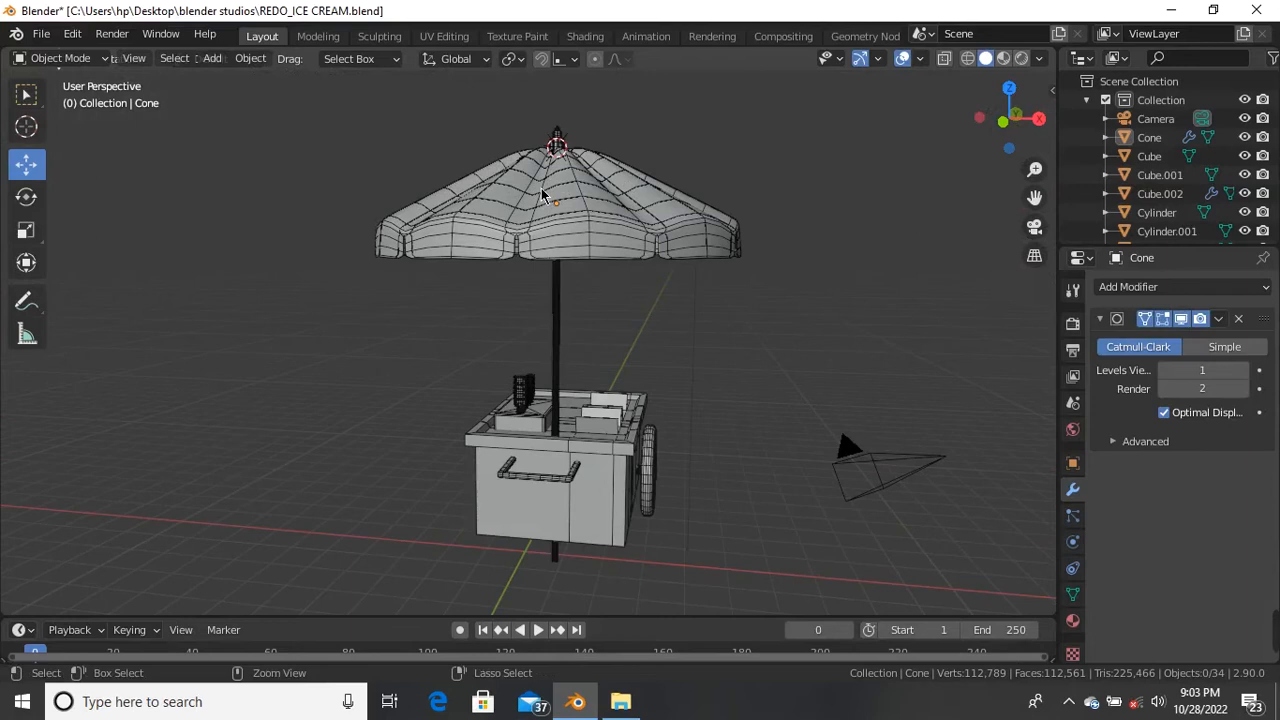
{"action": "key", "text": "ctrl+s"}
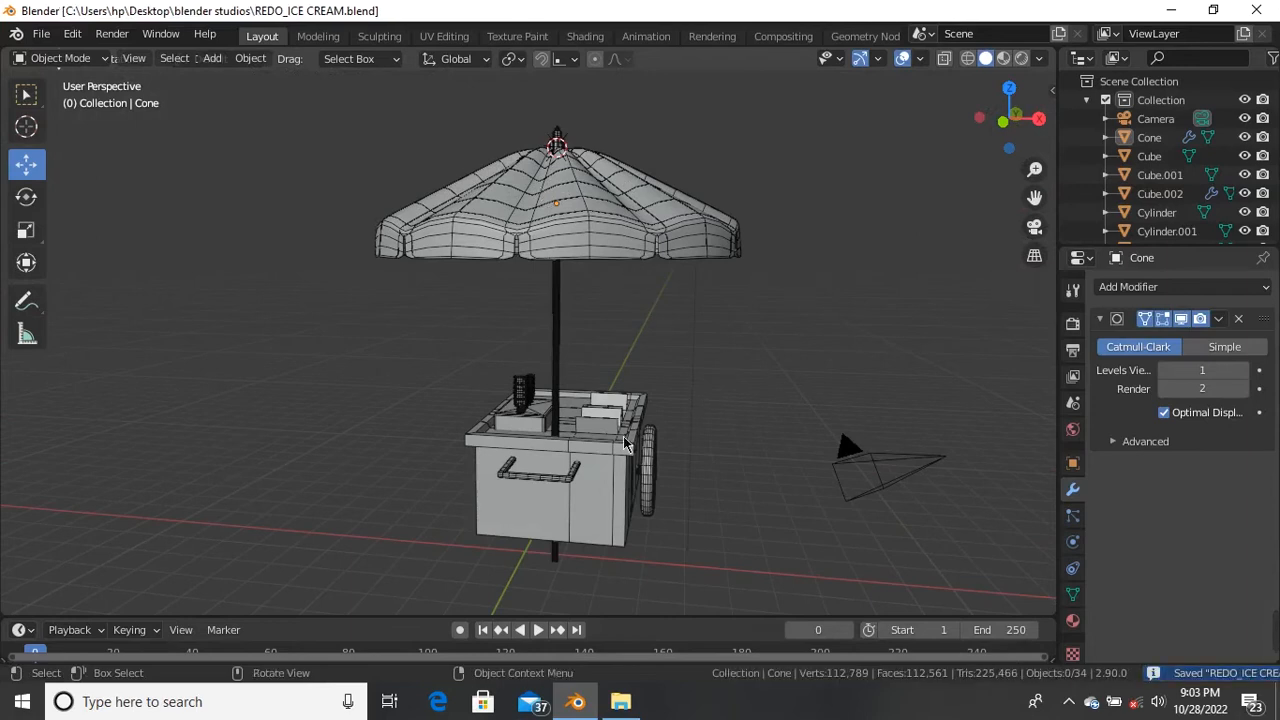
{"action": "scroll", "coordinate": [563, 506], "scroll_direction": "up", "scroll_amount": 4}
{"action": "middle_click_drag", "start_coordinate": [563, 506], "coordinate": [508, 389]}
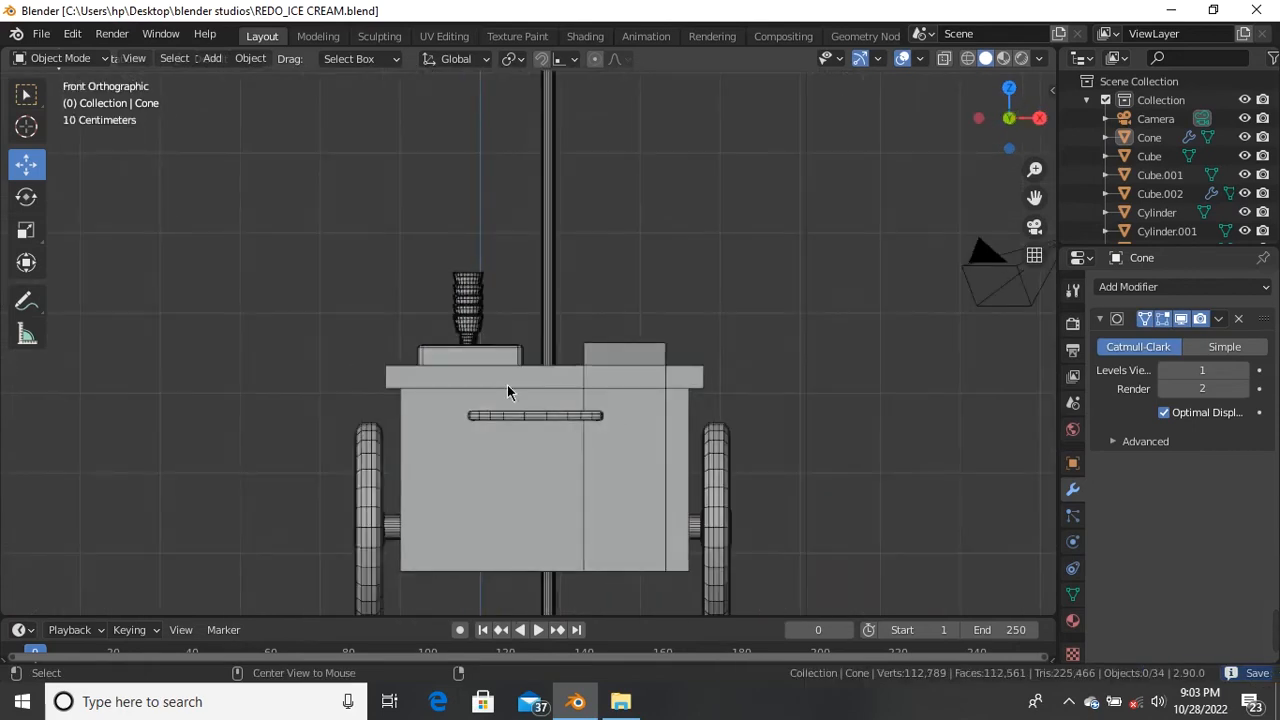
Step: In Front Orthographic, move the umbrella Cone and its pole together about 0.067 m right along X
{"action": "scroll", "coordinate": [528, 397], "scroll_direction": "down", "scroll_amount": 5}
{"action": "scroll", "coordinate": [558, 232], "scroll_direction": "up", "scroll_amount": 2}
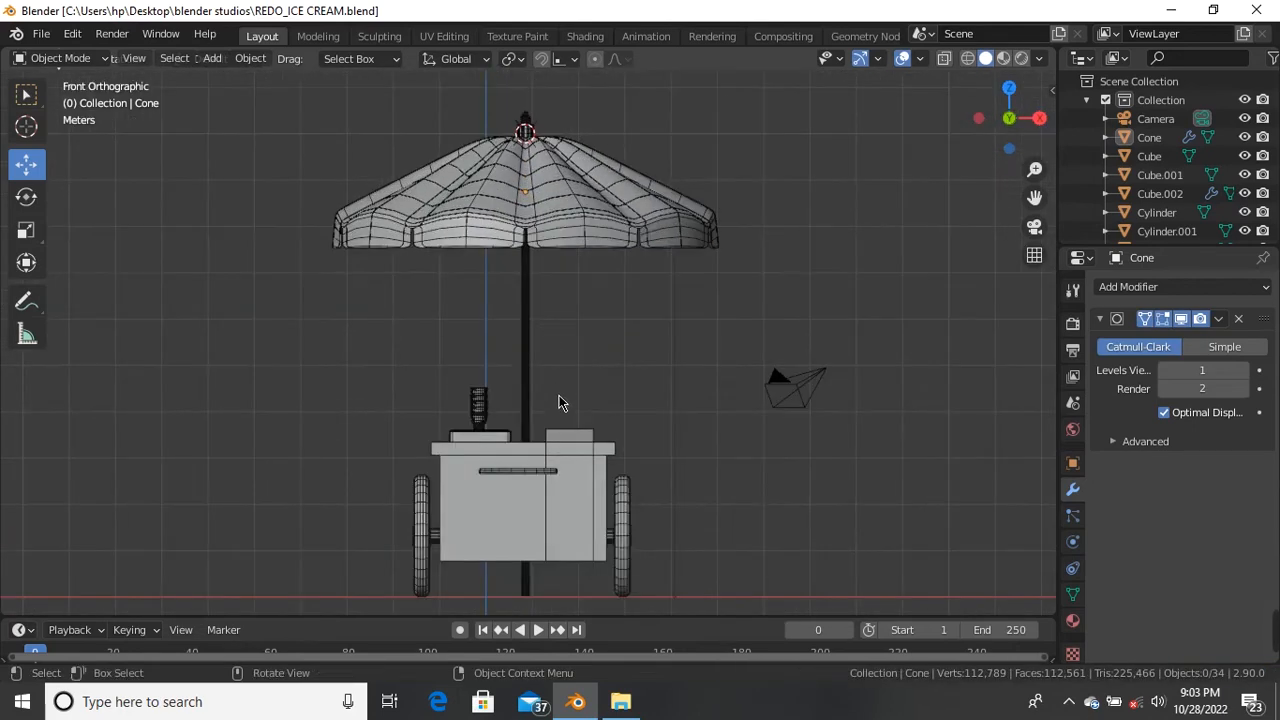
{"action": "scroll", "coordinate": [561, 390], "scroll_direction": "up", "scroll_amount": 1}
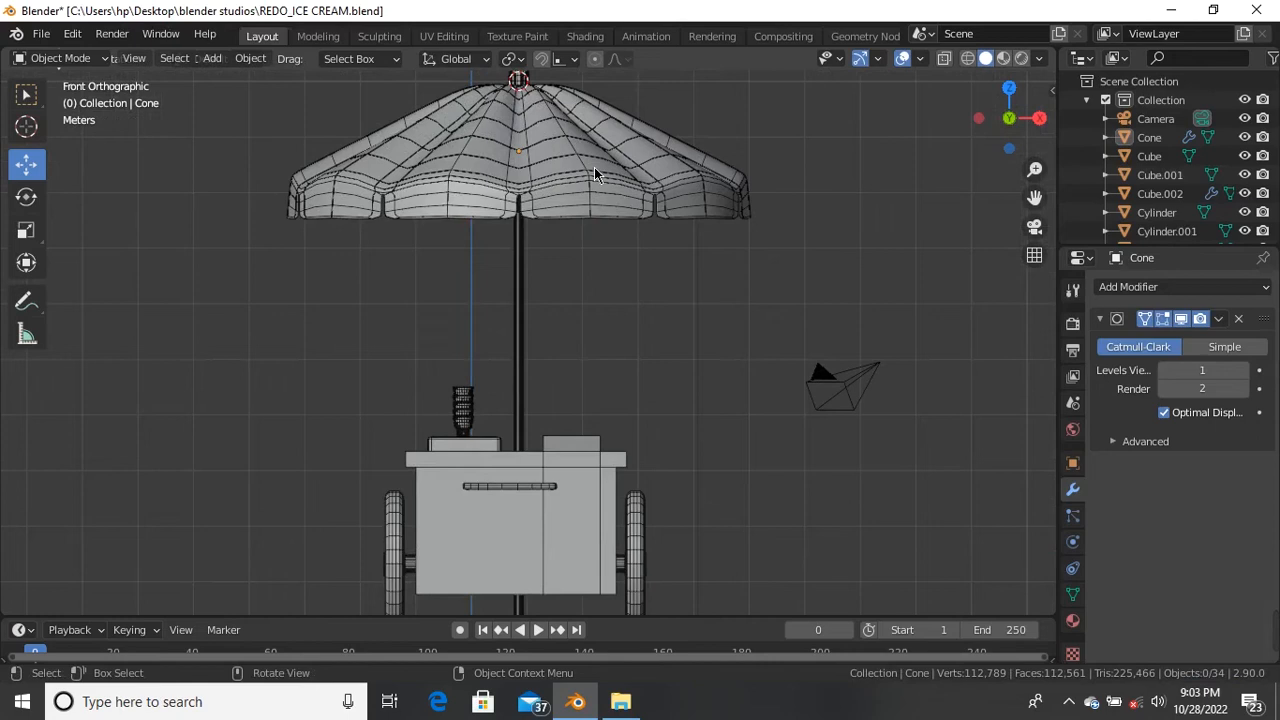
{"action": "left_click", "coordinate": [594, 170]}
{"action": "left_click", "coordinate": [520, 370], "text": "shift"}
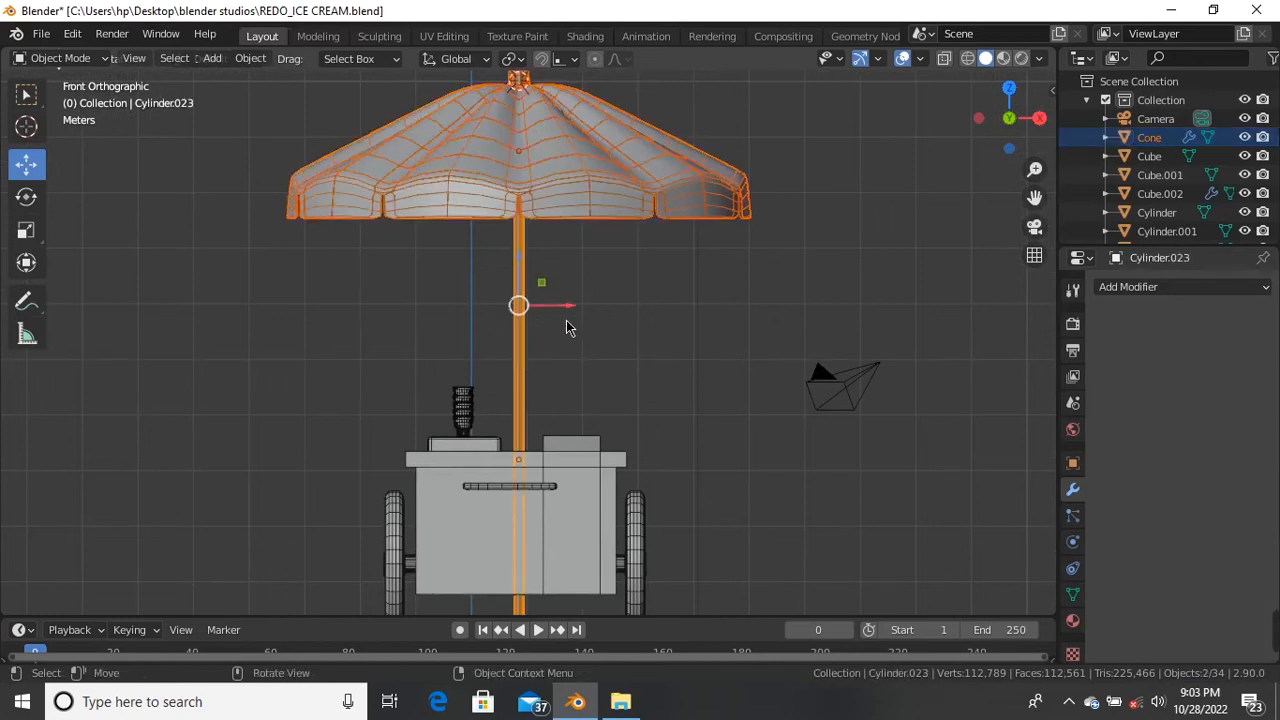
{"action": "left_click_drag", "start_coordinate": [566, 314], "coordinate": [567, 315]}
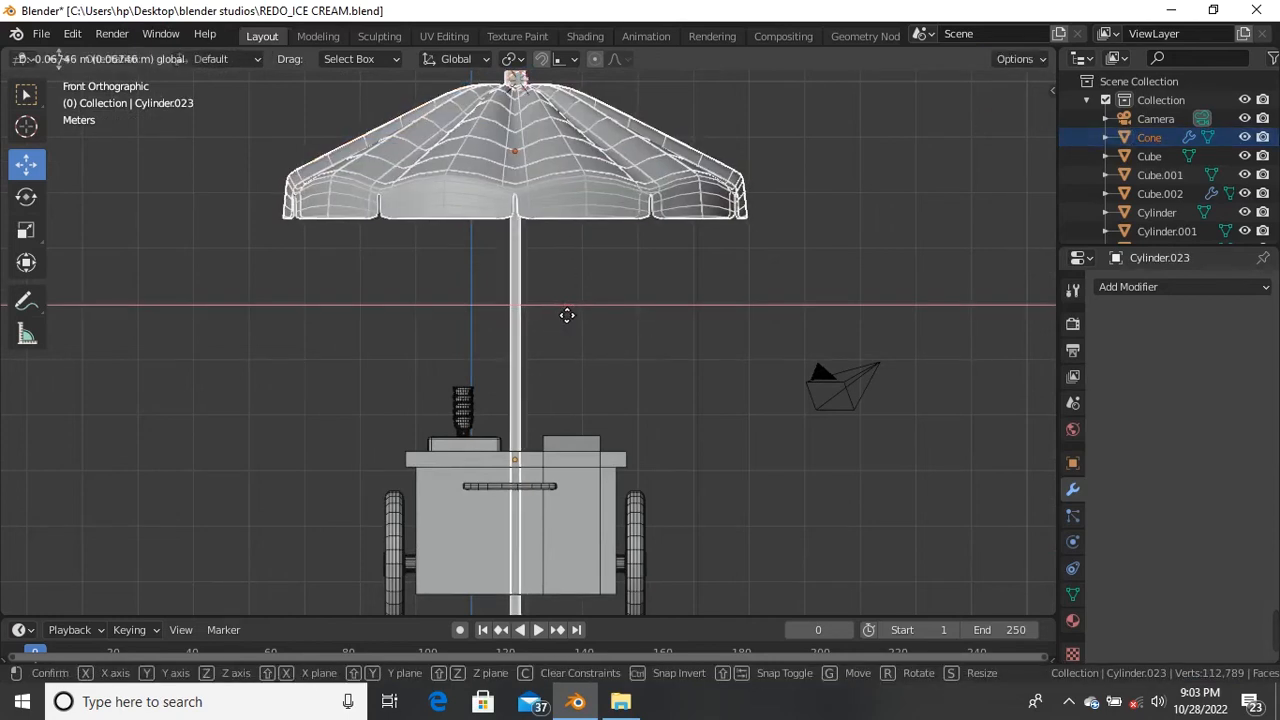
{"action": "left_click_drag", "start_coordinate": [567, 315], "coordinate": [569, 315]}
{"action": "key", "text": "alt+a"}
{"action": "scroll", "coordinate": [546, 505], "scroll_direction": "up", "scroll_amount": 5}
{"action": "middle_click_drag", "start_coordinate": [549, 440], "coordinate": [568, 325], "text": "shift"}
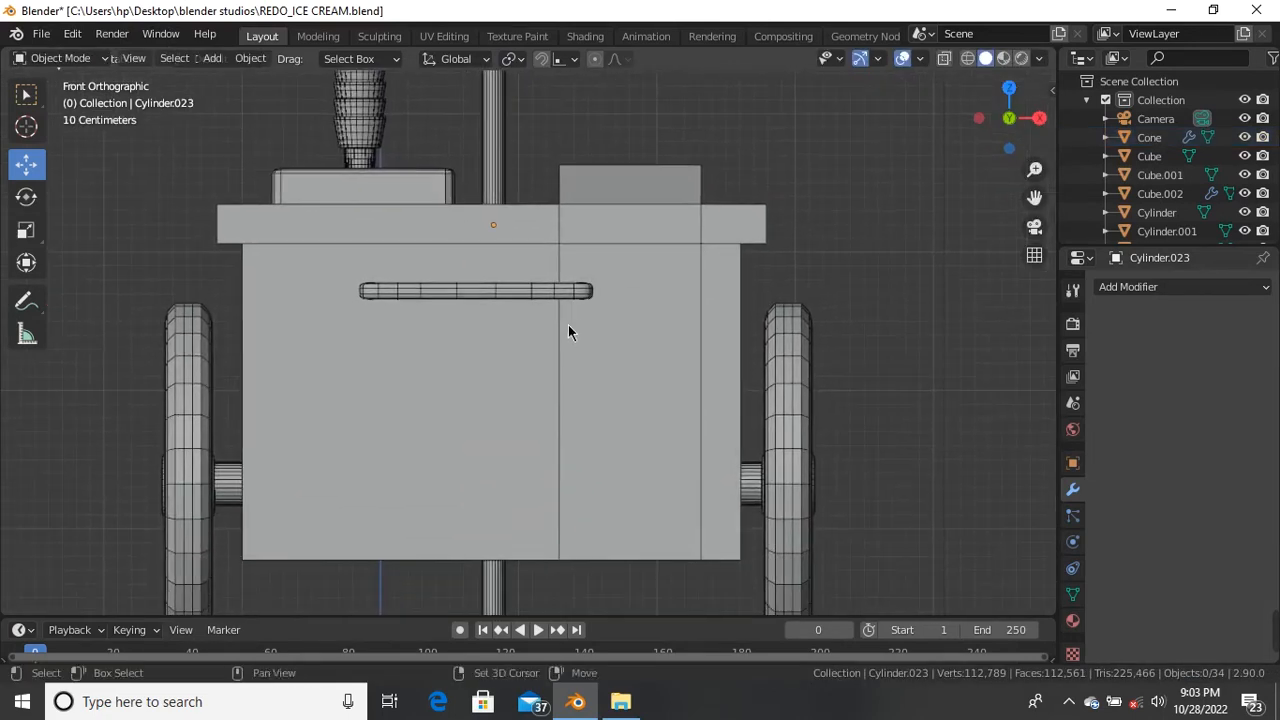
Step: Nudge the push handle Cube.002 slightly up and to the left
{"action": "left_click", "coordinate": [563, 295]}
{"action": "key", "text": "s"}
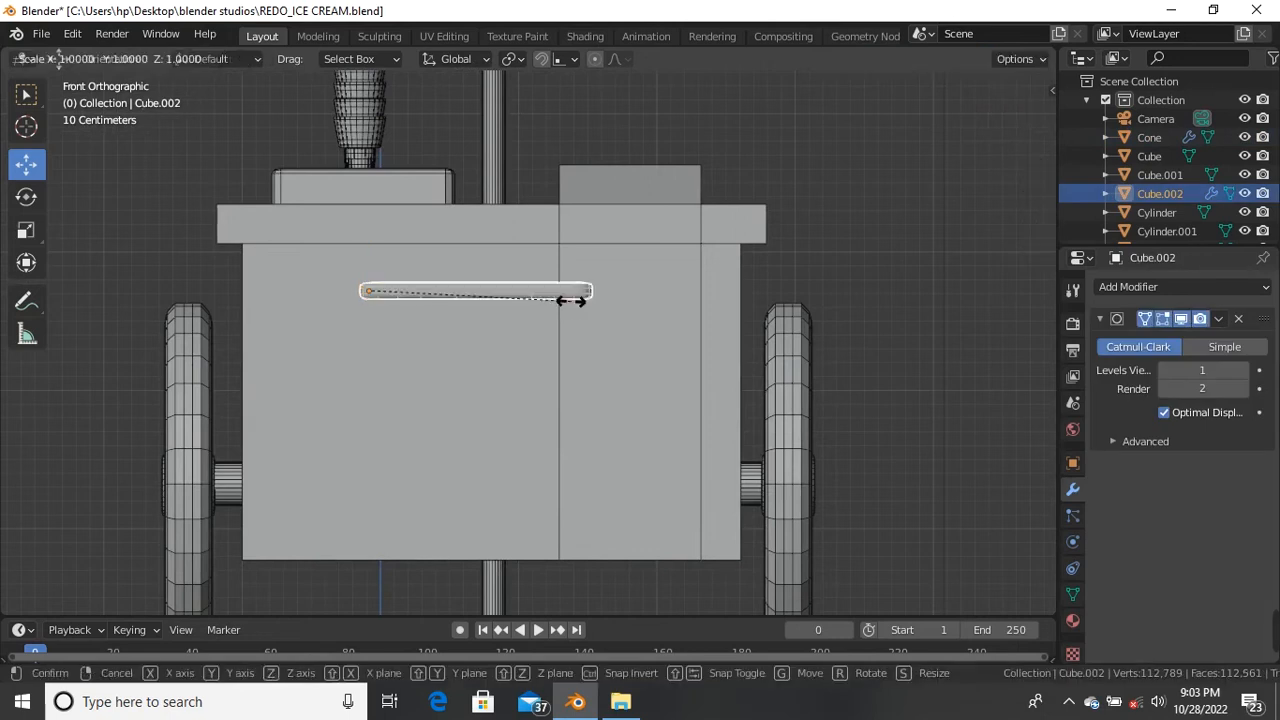
{"action": "left_click", "coordinate": [637, 314]}
{"action": "left_click_drag", "start_coordinate": [421, 295], "coordinate": [421, 297]}
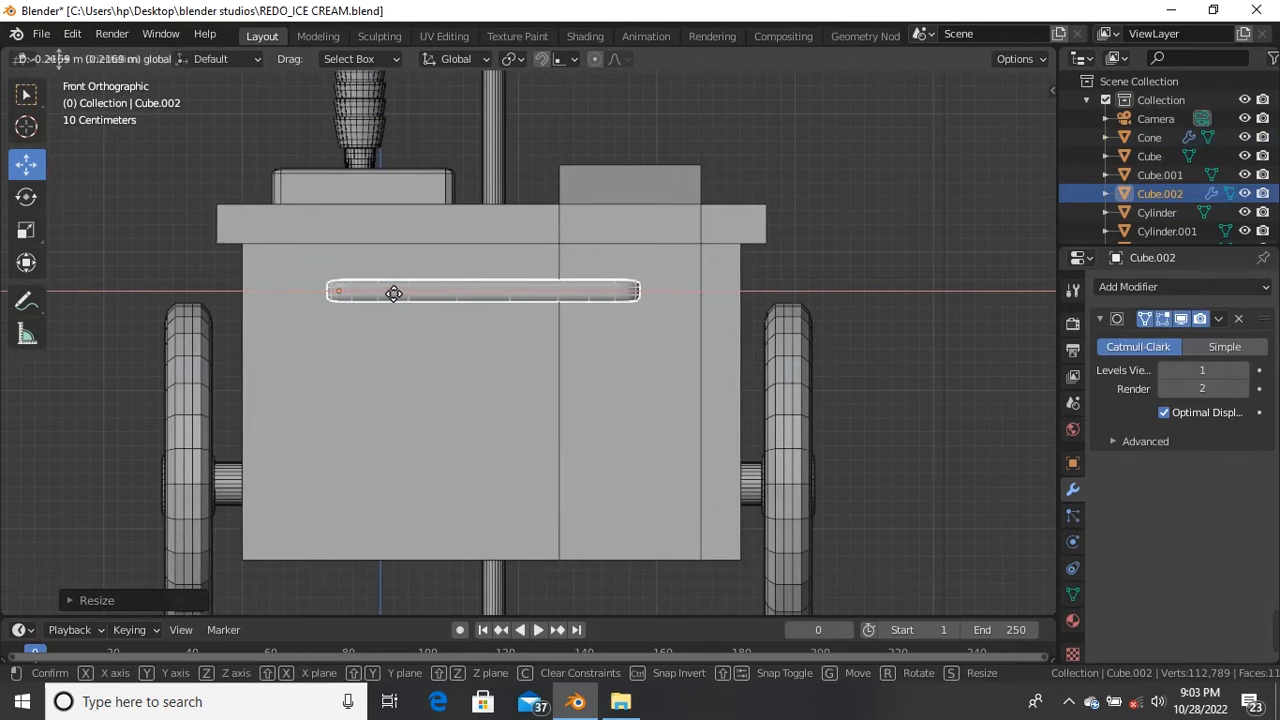
{"action": "left_click_drag", "start_coordinate": [390, 291], "coordinate": [391, 291]}
{"action": "left_click_drag", "start_coordinate": [343, 251], "coordinate": [355, 251]}
{"action": "left_click", "coordinate": [825, 254]}
{"action": "middle_click_drag", "start_coordinate": [825, 254], "coordinate": [222, 291]}
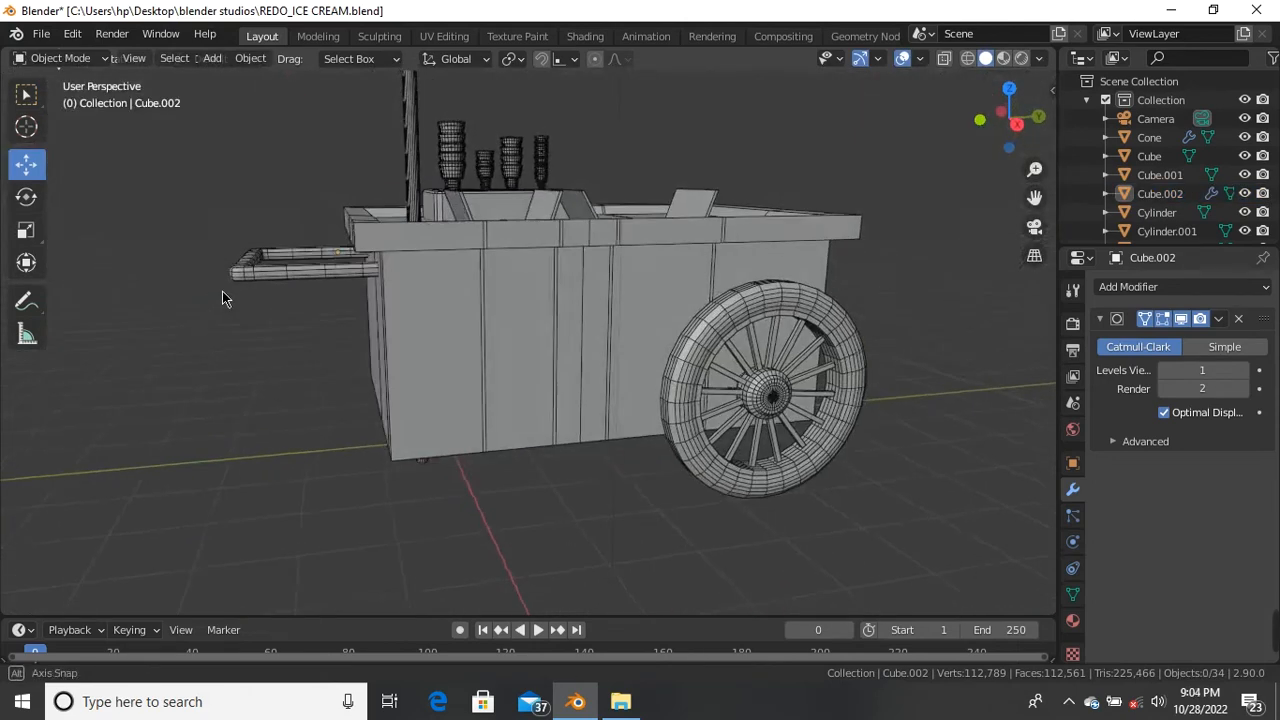
{"action": "scroll", "coordinate": [318, 315], "scroll_direction": "up", "scroll_amount": 3}
{"action": "left_click", "coordinate": [352, 333]}
{"action": "middle_click_drag", "start_coordinate": [309, 323], "coordinate": [352, 306]}
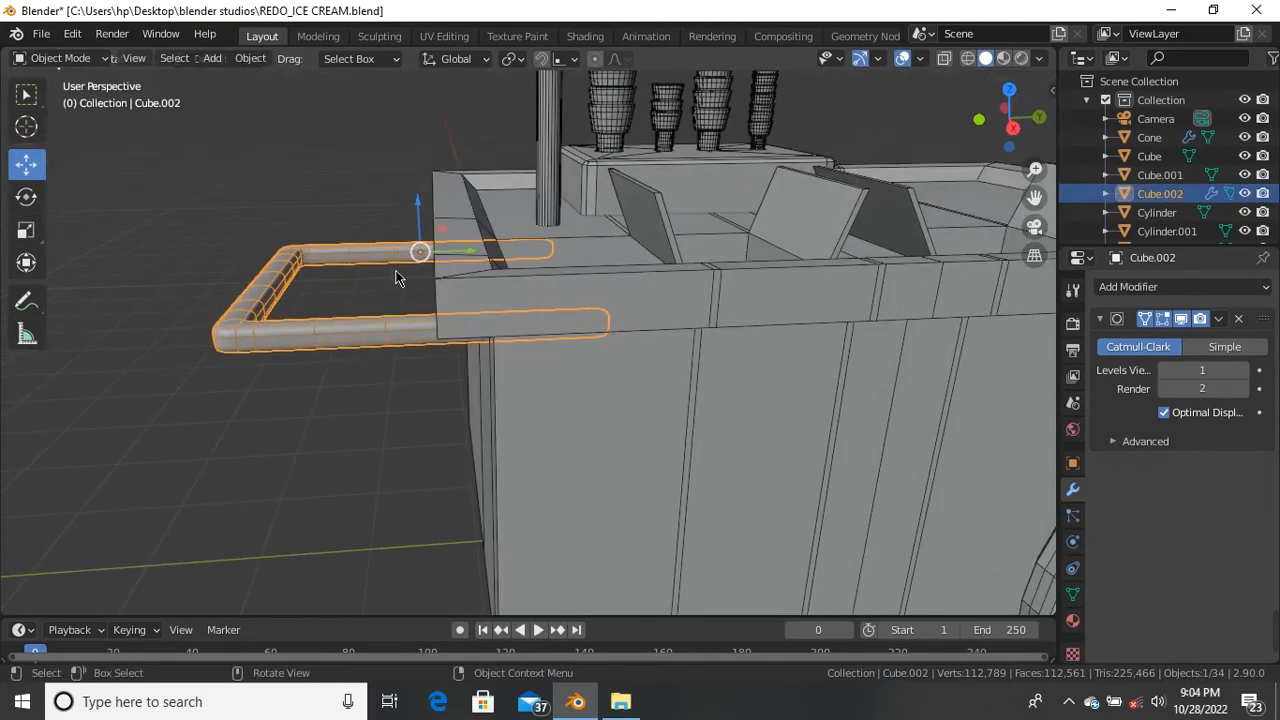
{"action": "left_click_drag", "start_coordinate": [449, 257], "coordinate": [444, 257]}
{"action": "left_click", "coordinate": [315, 169]}
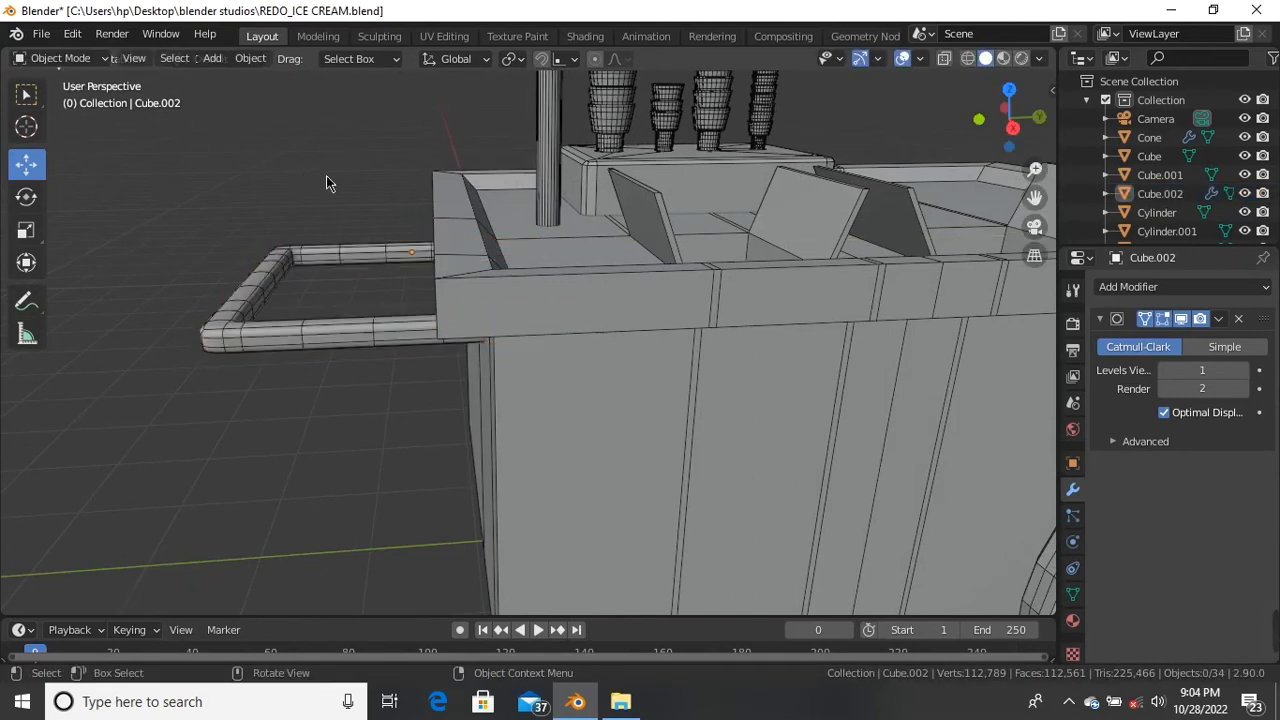
Step: Scale the push handle about 1.5 times along Z to make the bar taller
{"action": "scroll", "coordinate": [320, 300], "scroll_direction": "down", "scroll_amount": 5}
{"action": "middle_click_drag", "start_coordinate": [325, 379], "coordinate": [711, 391]}
{"action": "scroll", "coordinate": [786, 297], "scroll_direction": "up", "scroll_amount": 5}
{"action": "scroll", "coordinate": [763, 356], "scroll_direction": "down", "scroll_amount": 2}
{"action": "middle_click_drag", "start_coordinate": [763, 356], "coordinate": [657, 357]}
{"action": "left_click", "coordinate": [630, 323]}
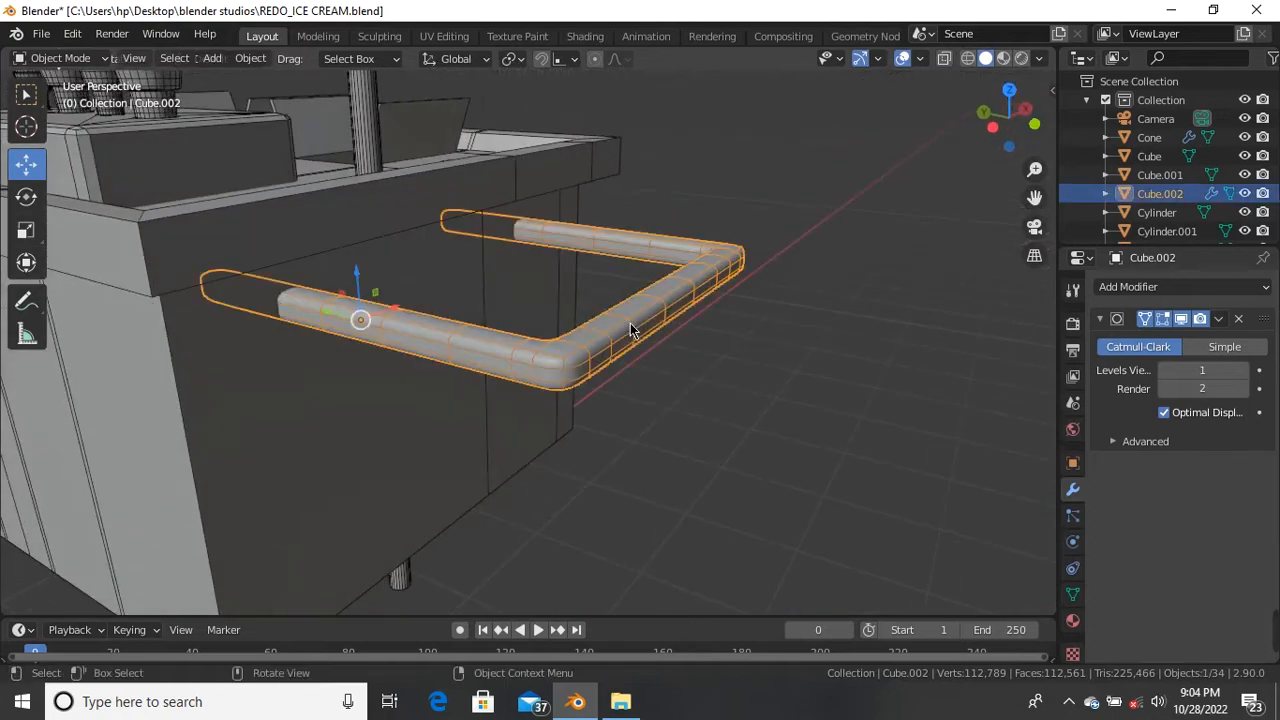
{"action": "key", "text": "s"}
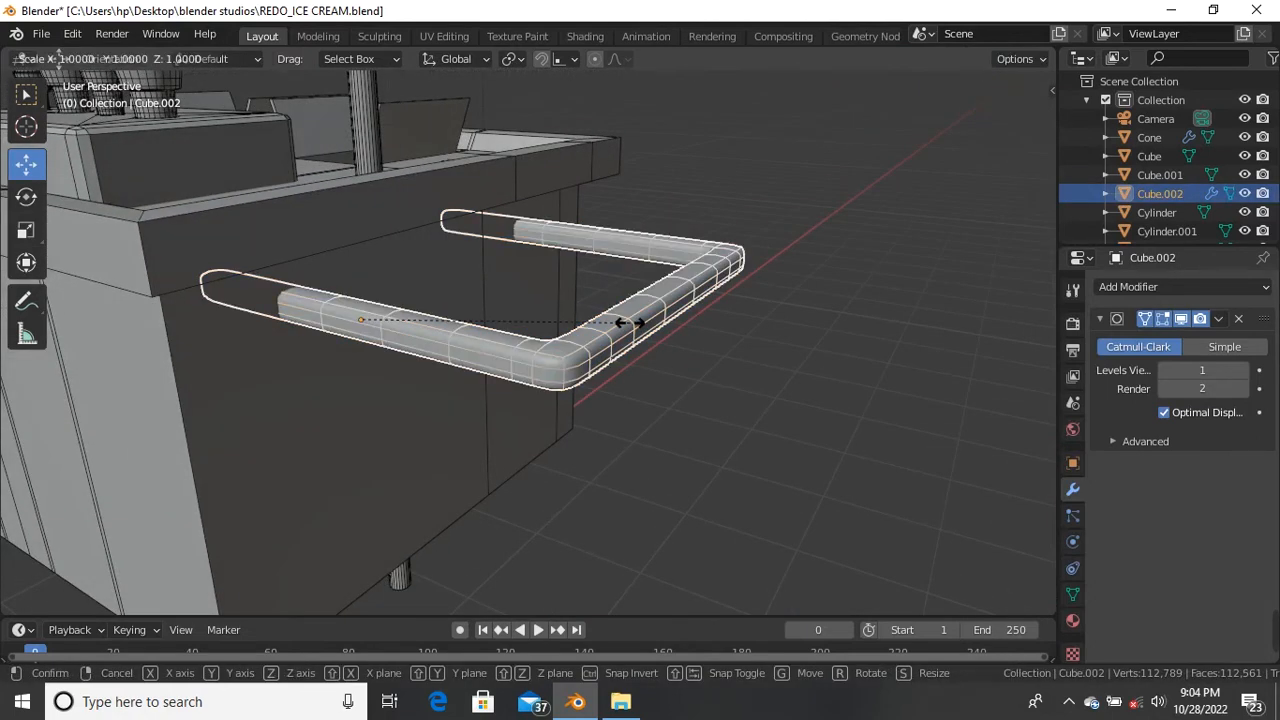
{"action": "key", "text": "z"}
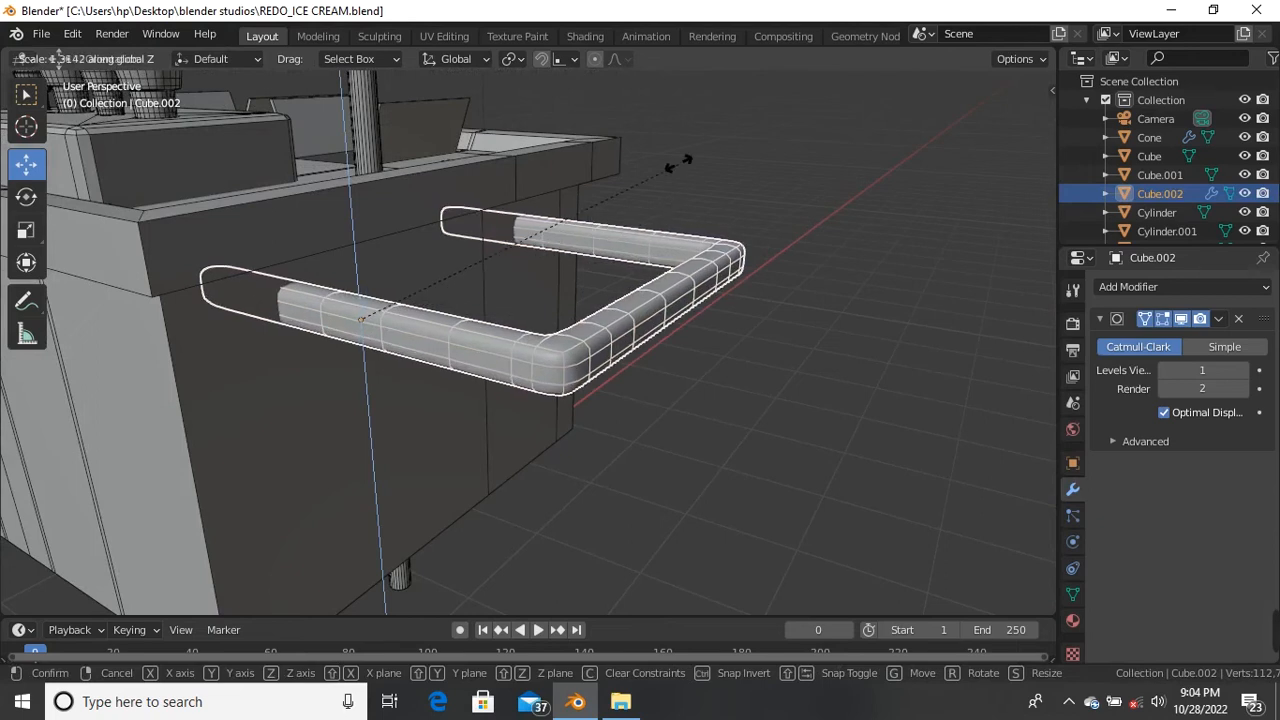
{"action": "left_click", "coordinate": [744, 112]}
{"action": "middle_click_drag", "start_coordinate": [604, 393], "coordinate": [410, 383]}
{"action": "scroll", "coordinate": [424, 300], "scroll_direction": "up", "scroll_amount": 2}
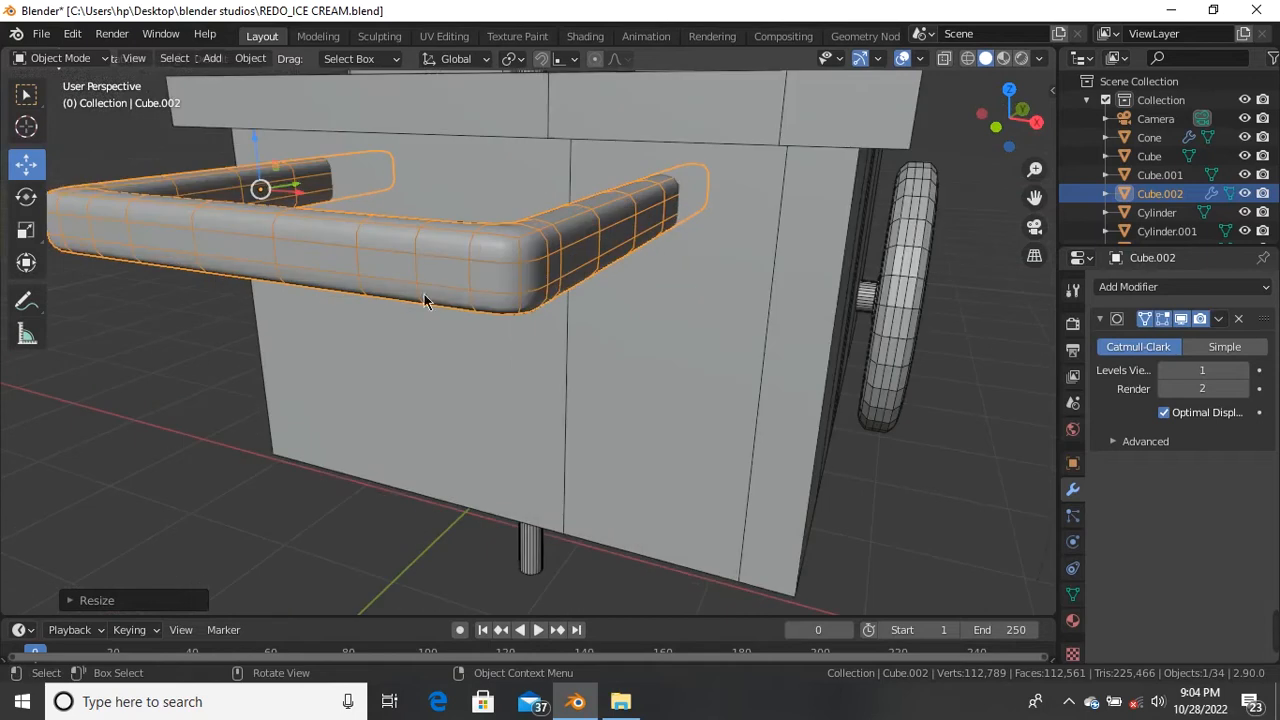
Step: In Edit Mode on Cube.002, select a lengthwise edge loop and begin scaling it (about 1.0146)
{"action": "left_click", "coordinate": [488, 260]}
{"action": "left_click", "coordinate": [489, 263]}
{"action": "key", "text": "Tab"}
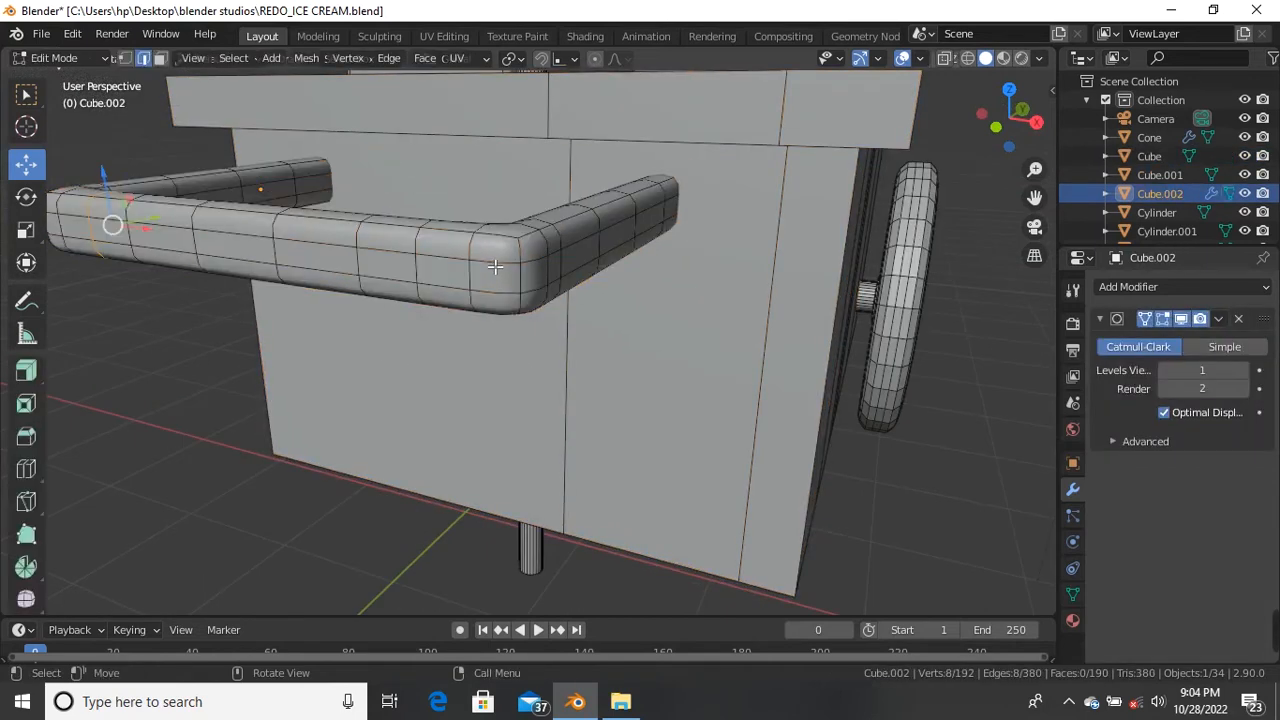
{"action": "left_click", "coordinate": [494, 266], "text": "alt"}
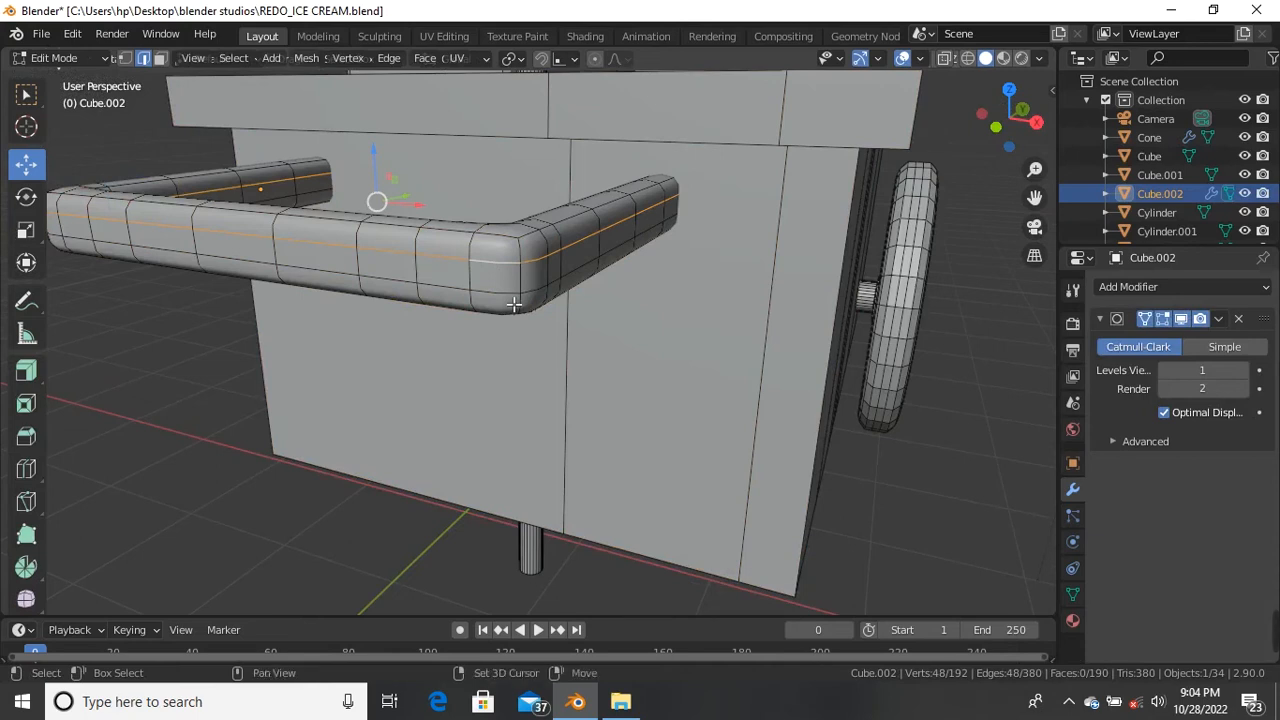
{"action": "scroll", "coordinate": [513, 304], "scroll_direction": "down", "scroll_amount": 1}
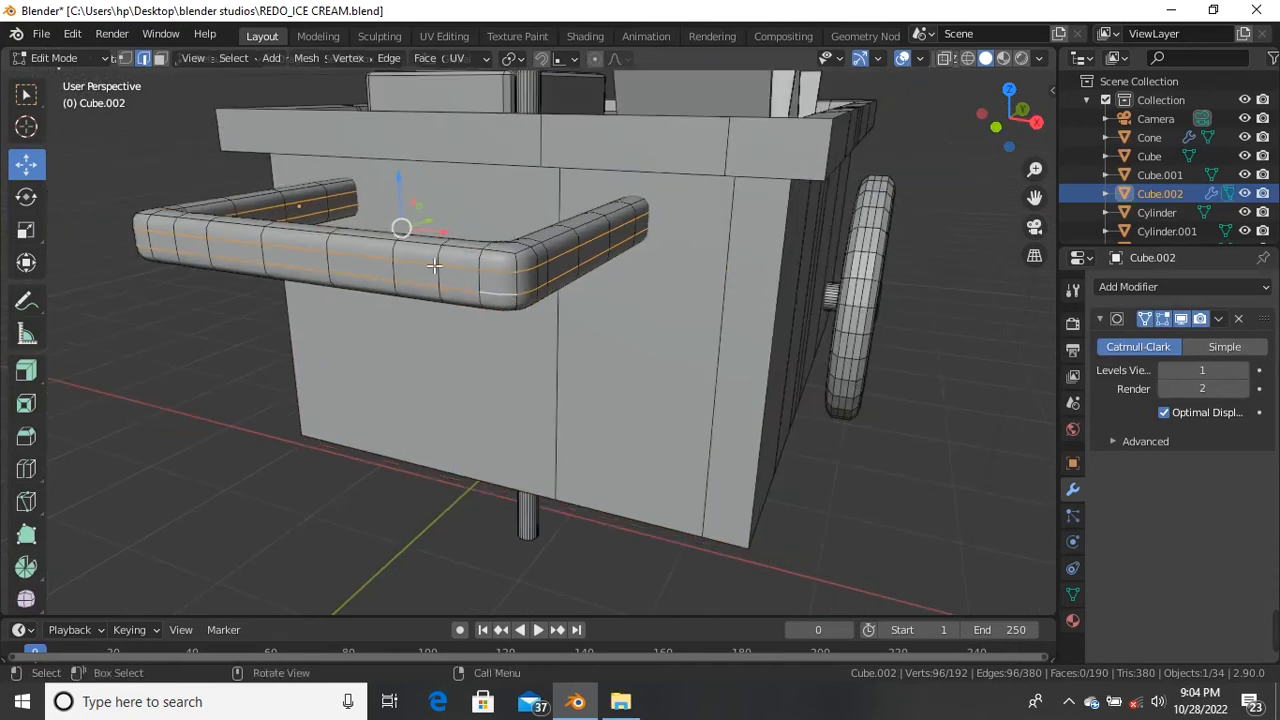
{"action": "key", "text": "s"}
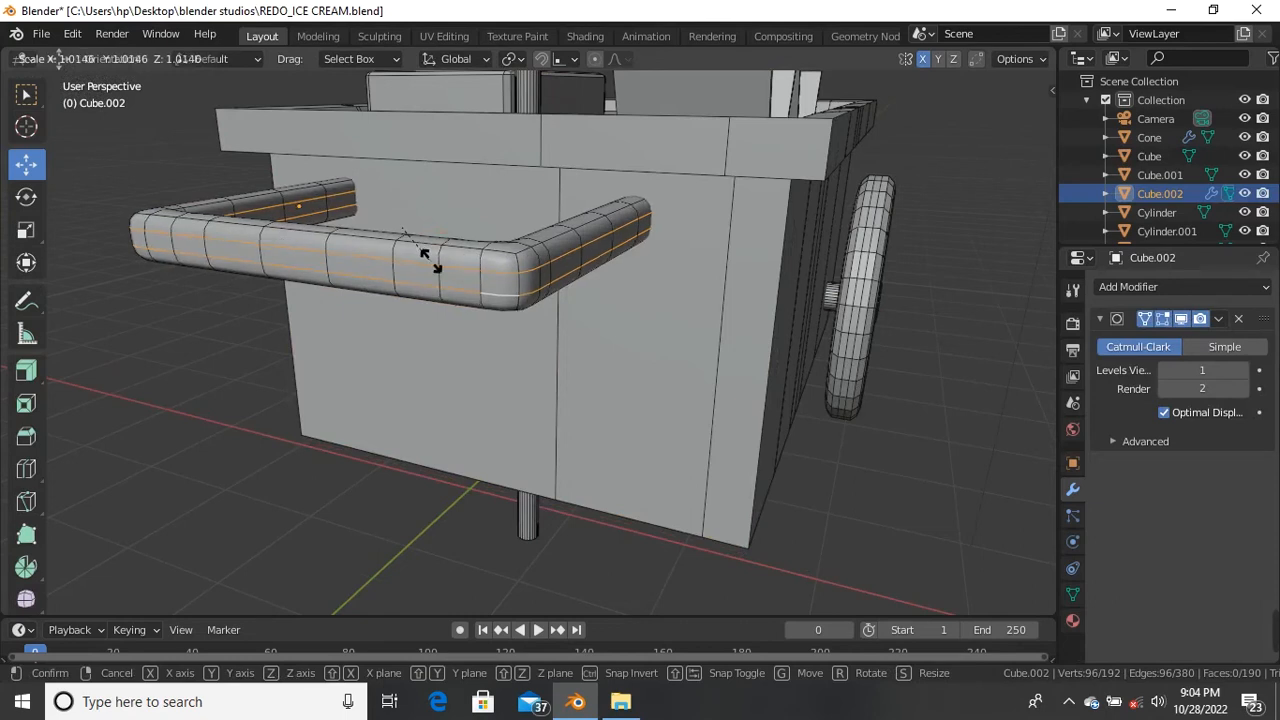
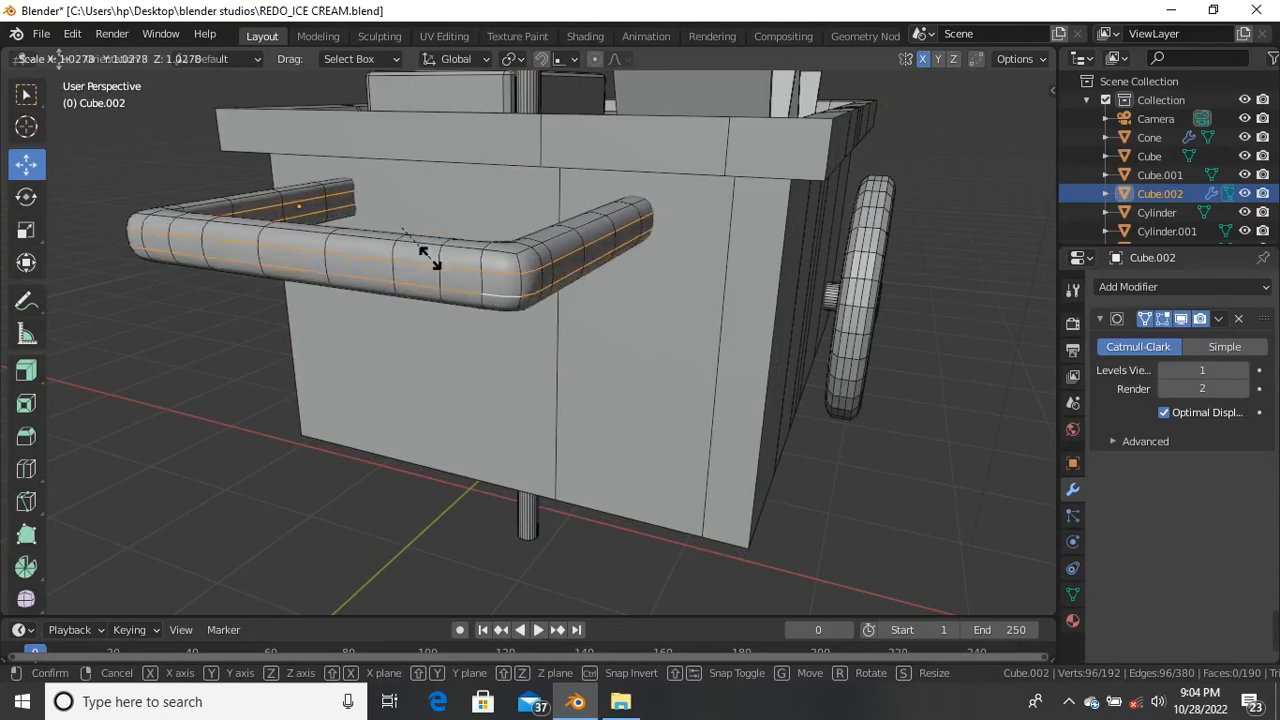
Step: Finish scaling the handle's edge loop to about 1.0146 and clear the selection
{"action": "left_click", "coordinate": [435, 260]}
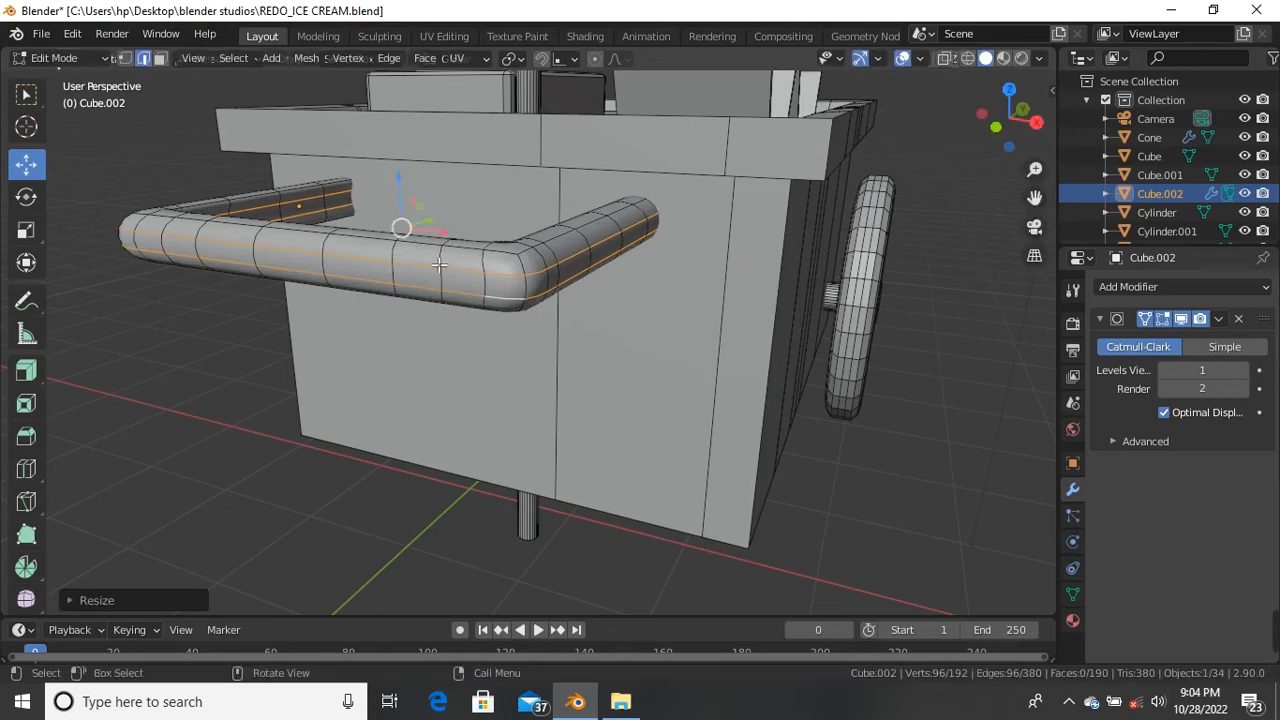
{"action": "left_click", "coordinate": [415, 518]}
{"action": "middle_click_drag", "start_coordinate": [340, 244], "coordinate": [491, 283]}
{"action": "scroll", "coordinate": [634, 268], "scroll_direction": "up", "scroll_amount": 4}
{"action": "scroll", "coordinate": [634, 268], "scroll_direction": "down", "scroll_amount": 3}
Step: From a front view, select a lengthwise edge loop running along the handle
{"action": "middle_click_drag", "start_coordinate": [543, 366], "coordinate": [552, 340]}
{"action": "scroll", "coordinate": [643, 224], "scroll_direction": "up", "scroll_amount": 2}
{"action": "scroll", "coordinate": [662, 220], "scroll_direction": "down", "scroll_amount": 3}
{"action": "middle_click_drag", "start_coordinate": [662, 220], "coordinate": [575, 300]}
{"action": "left_click", "coordinate": [535, 320], "text": "alt"}
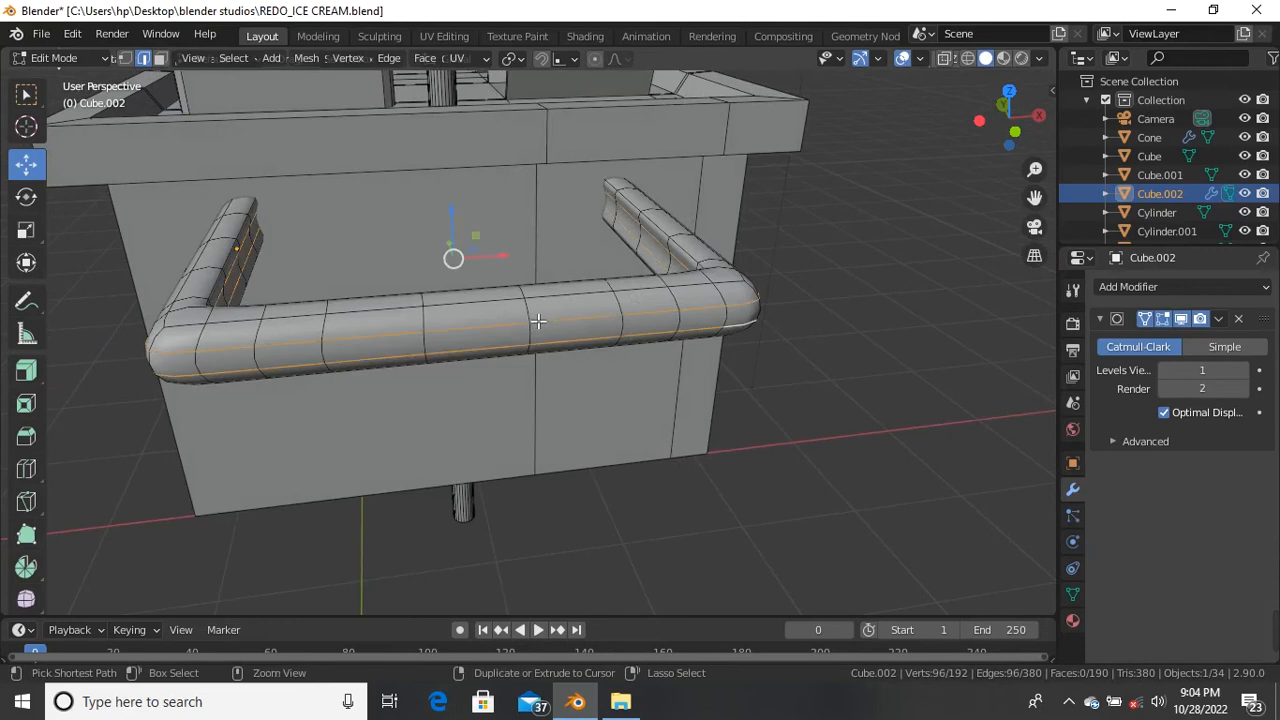
{"action": "scroll", "coordinate": [549, 384], "scroll_direction": "down", "scroll_amount": 1}
{"action": "scroll", "coordinate": [373, 357], "scroll_direction": "up", "scroll_amount": 2}
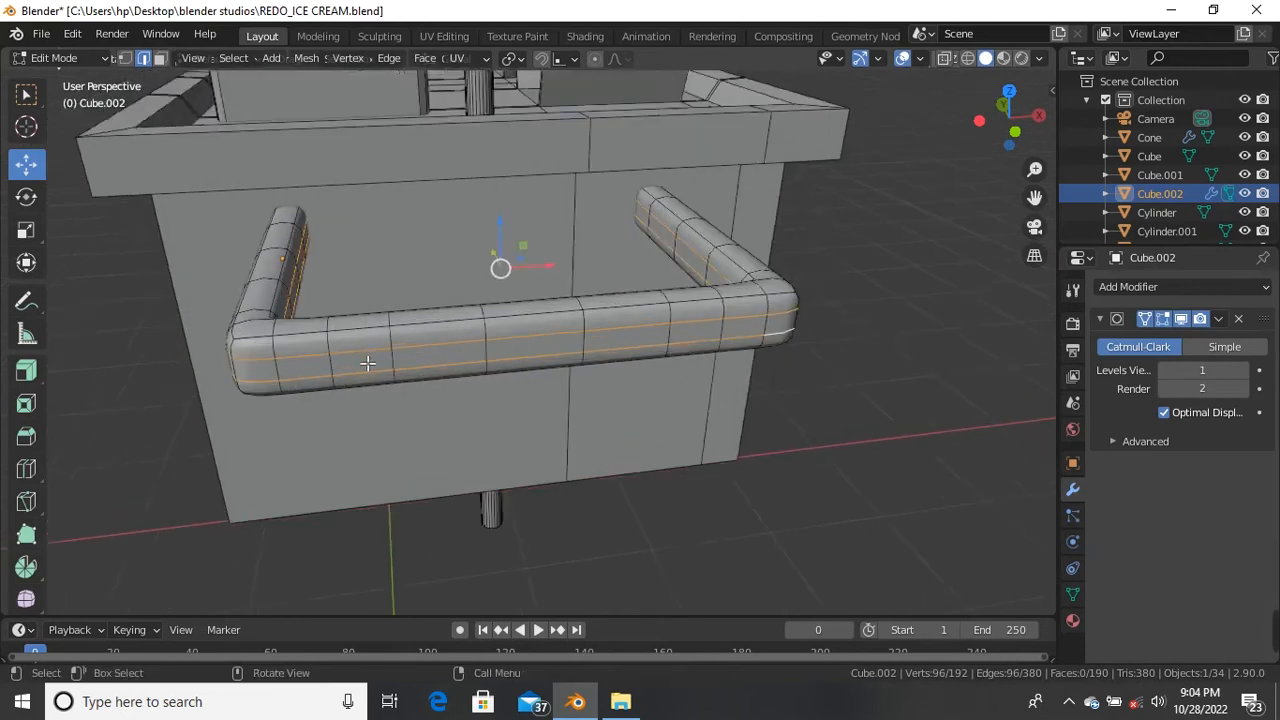
Step: Select a shortest edge path along the handle's front out to its right end
{"action": "left_click", "coordinate": [232, 372]}
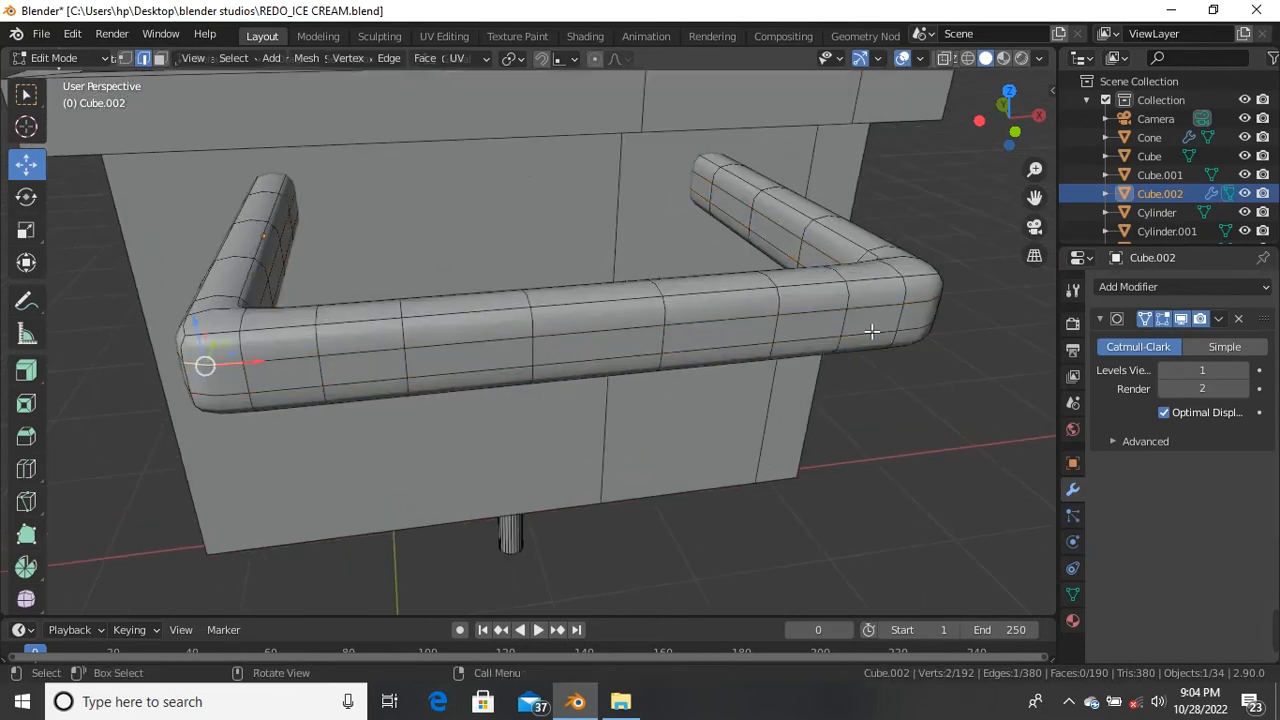
{"action": "left_click", "coordinate": [925, 311], "text": "ctrl"}
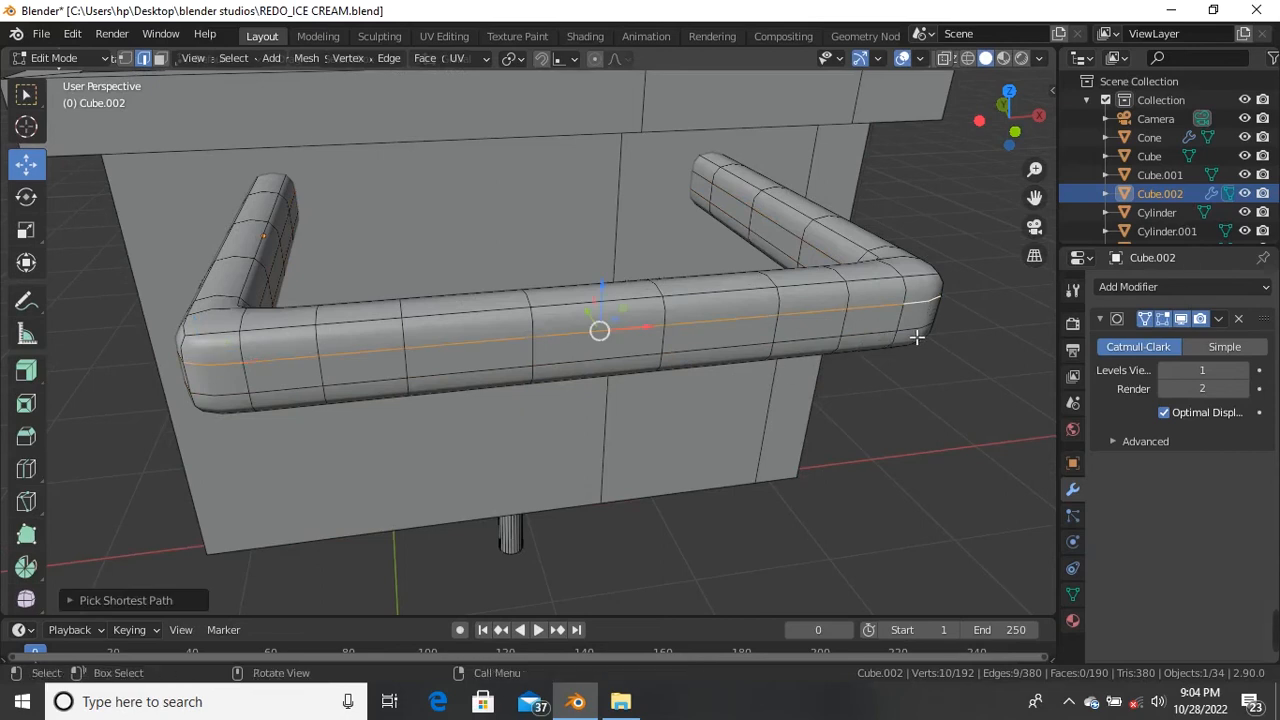
{"action": "left_click", "coordinate": [925, 333], "text": "shift"}
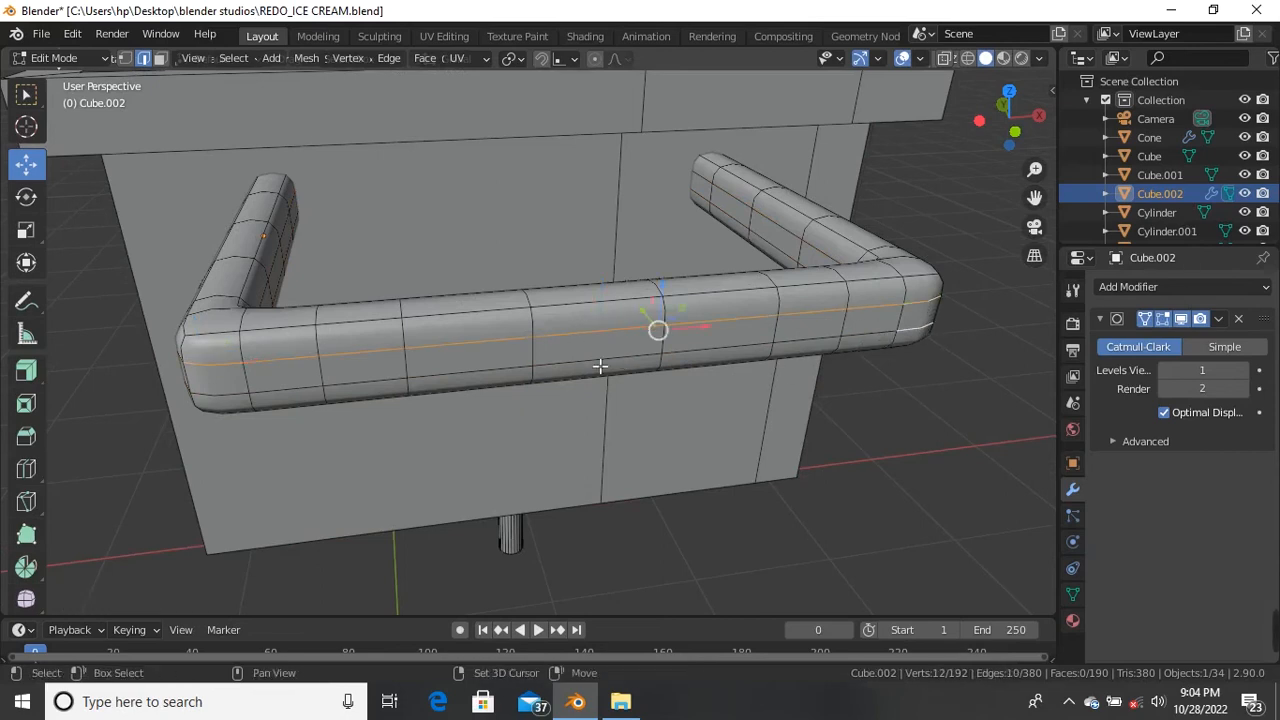
{"action": "left_click", "coordinate": [245, 397], "text": "ctrl"}
{"action": "middle_click_drag", "start_coordinate": [245, 397], "coordinate": [740, 349]}
Step: Move the selected handle edges about 0.06 m along Y to reshape its cross-section
{"action": "key", "text": "g"}
{"action": "key", "text": "y"}
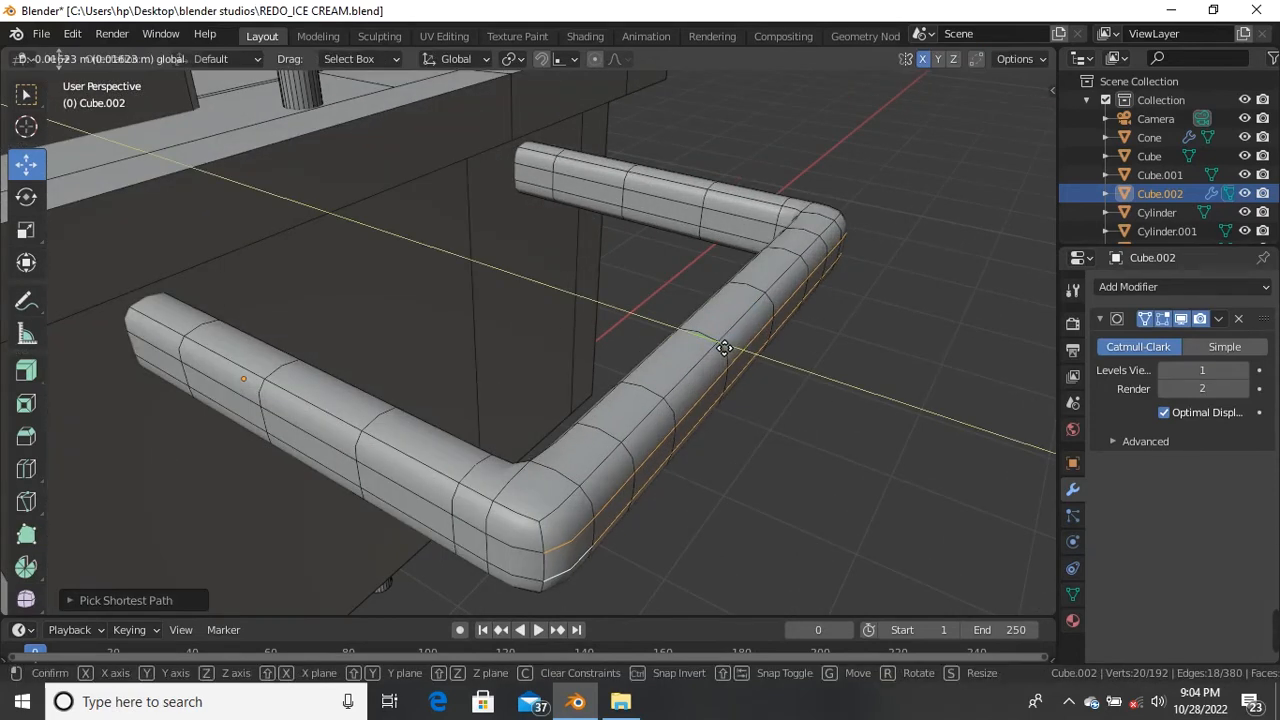
{"action": "key", "text": "ctrl"}
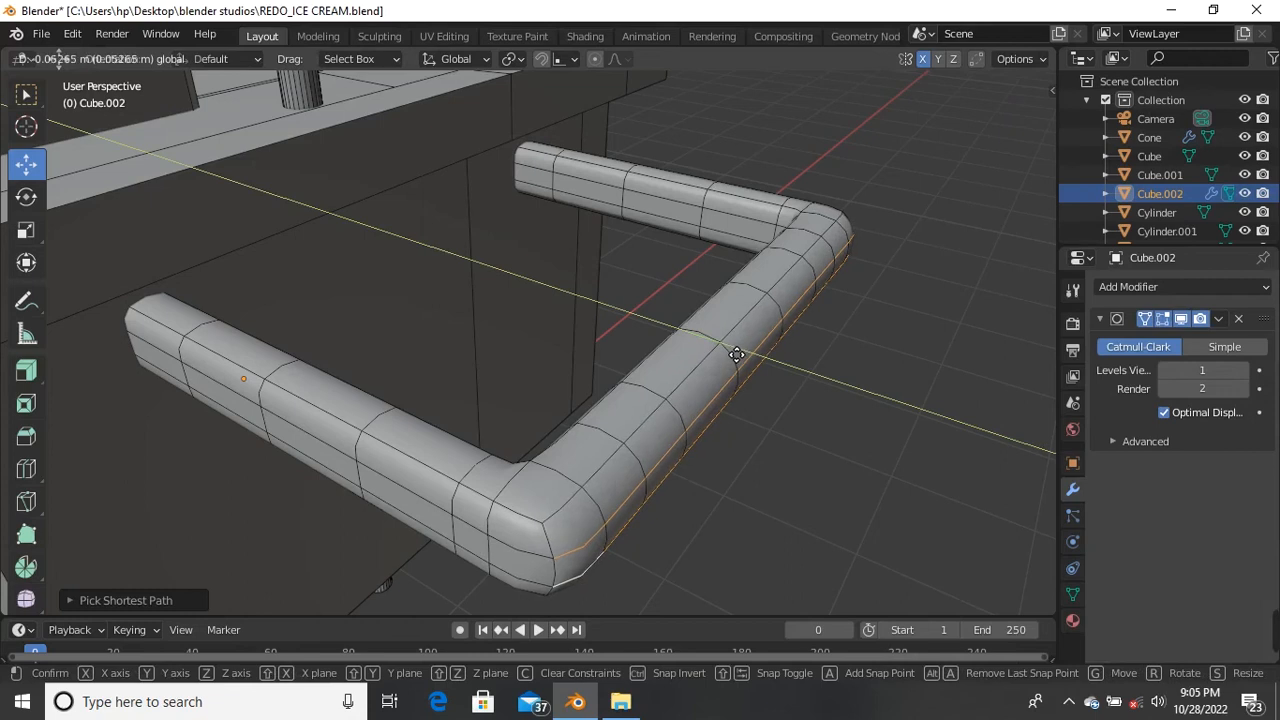
{"action": "left_click", "coordinate": [736, 355]}
{"action": "left_click", "coordinate": [794, 423]}
{"action": "scroll", "coordinate": [770, 376], "scroll_direction": "down", "scroll_amount": 3}
{"action": "middle_click_drag", "start_coordinate": [711, 466], "coordinate": [687, 432]}
{"action": "scroll", "coordinate": [687, 432], "scroll_direction": "up", "scroll_amount": 1}
{"action": "scroll", "coordinate": [676, 412], "scroll_direction": "down", "scroll_amount": 1}
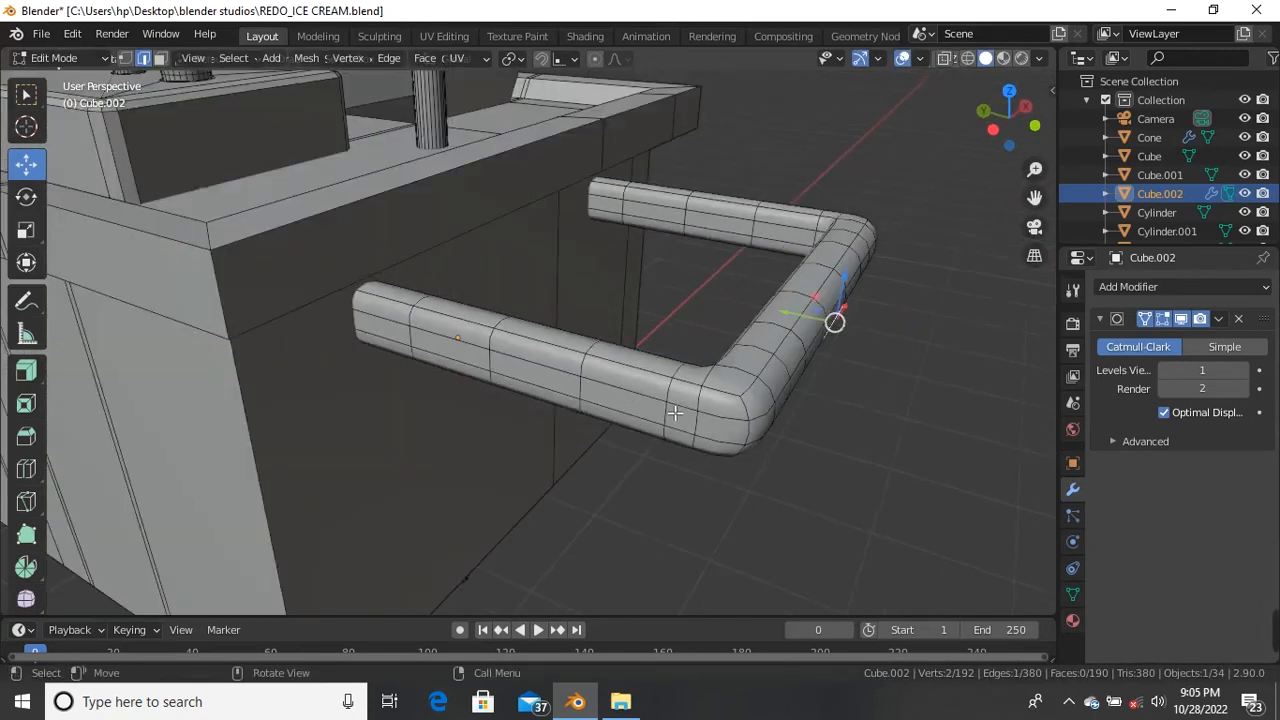
Step: Return to Object Mode, deselect everything, and orbit around the cart's reshaped handle
{"action": "key", "text": "Tab"}
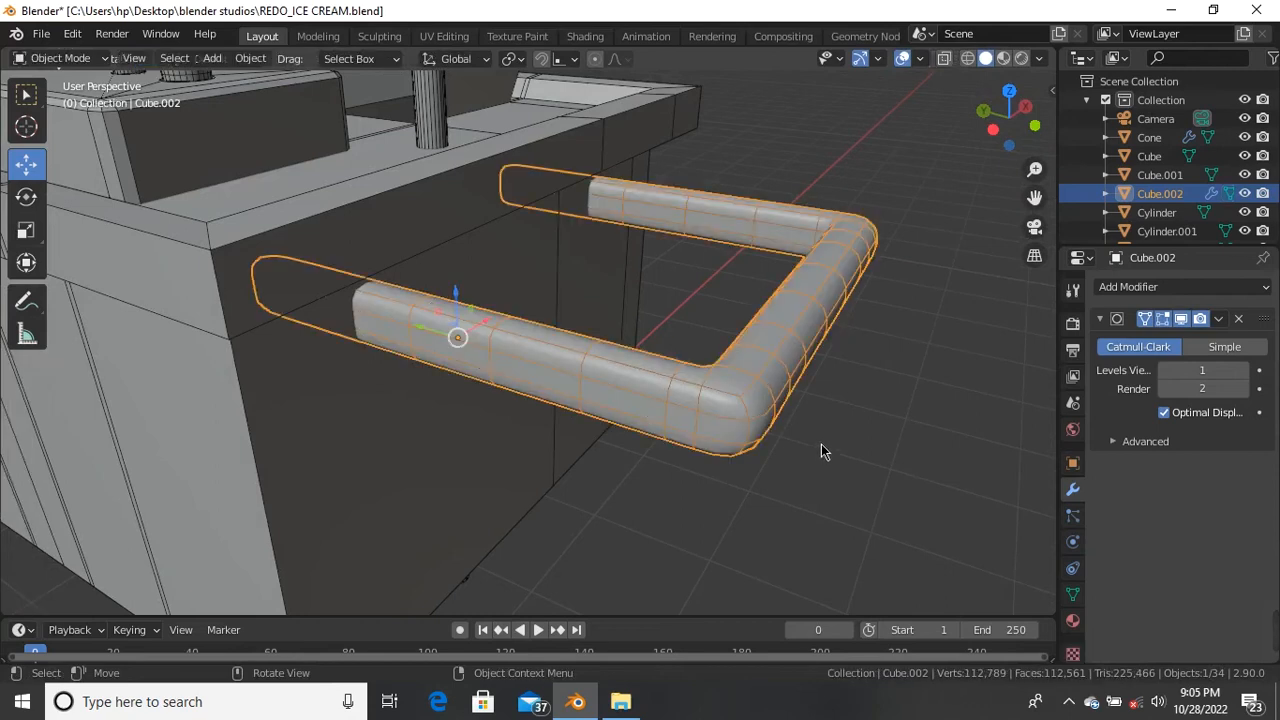
{"action": "left_click", "coordinate": [821, 446]}
{"action": "scroll", "coordinate": [800, 450], "scroll_direction": "down", "scroll_amount": 3}
{"action": "middle_click_drag", "start_coordinate": [783, 450], "coordinate": [290, 383]}
{"action": "scroll", "coordinate": [355, 388], "scroll_direction": "up", "scroll_amount": 4}
{"action": "middle_click_drag", "start_coordinate": [384, 398], "coordinate": [370, 423]}
{"action": "scroll", "coordinate": [370, 429], "scroll_direction": "down", "scroll_amount": 1}
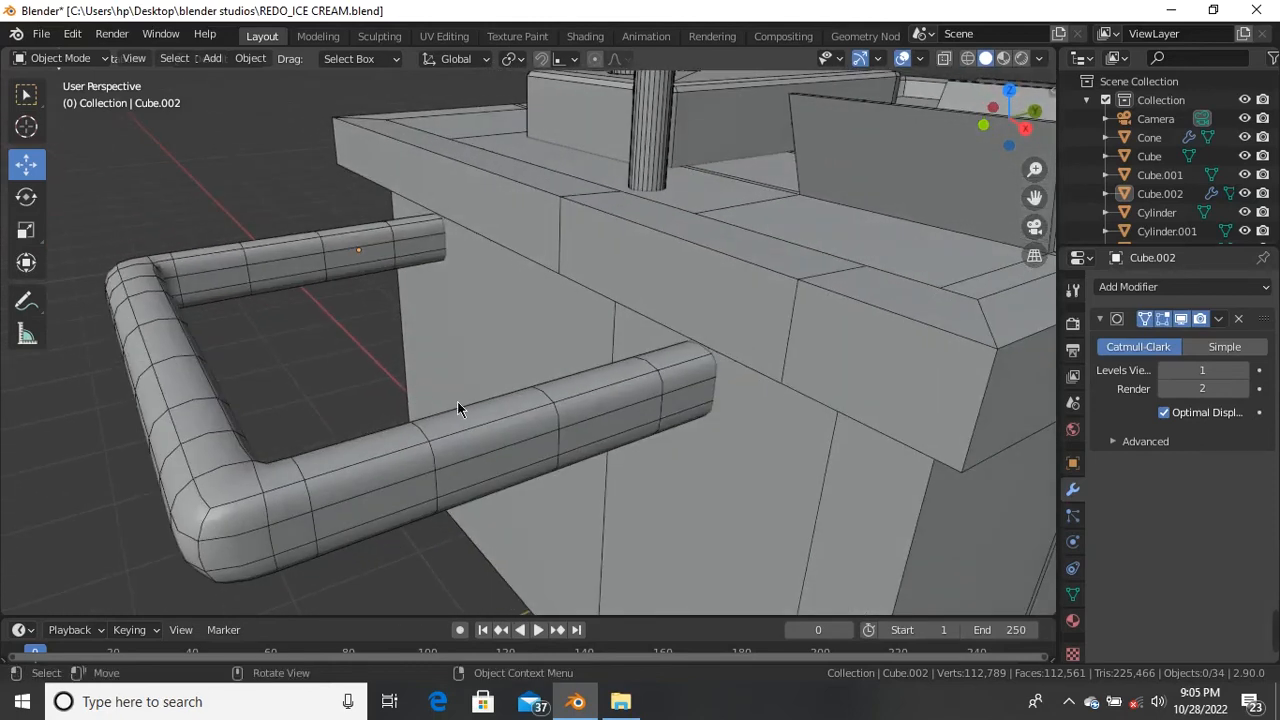
{"action": "scroll", "coordinate": [455, 398], "scroll_direction": "down", "scroll_amount": 5}
{"action": "middle_click_drag", "start_coordinate": [466, 400], "coordinate": [649, 389]}
{"action": "scroll", "coordinate": [557, 366], "scroll_direction": "down", "scroll_amount": 3}
{"action": "scroll", "coordinate": [598, 280], "scroll_direction": "up", "scroll_amount": 2}
Step: Inspect the cart from side, top and low angles, bringing the umbrella into view
{"action": "middle_click_drag", "start_coordinate": [598, 279], "coordinate": [431, 248]}
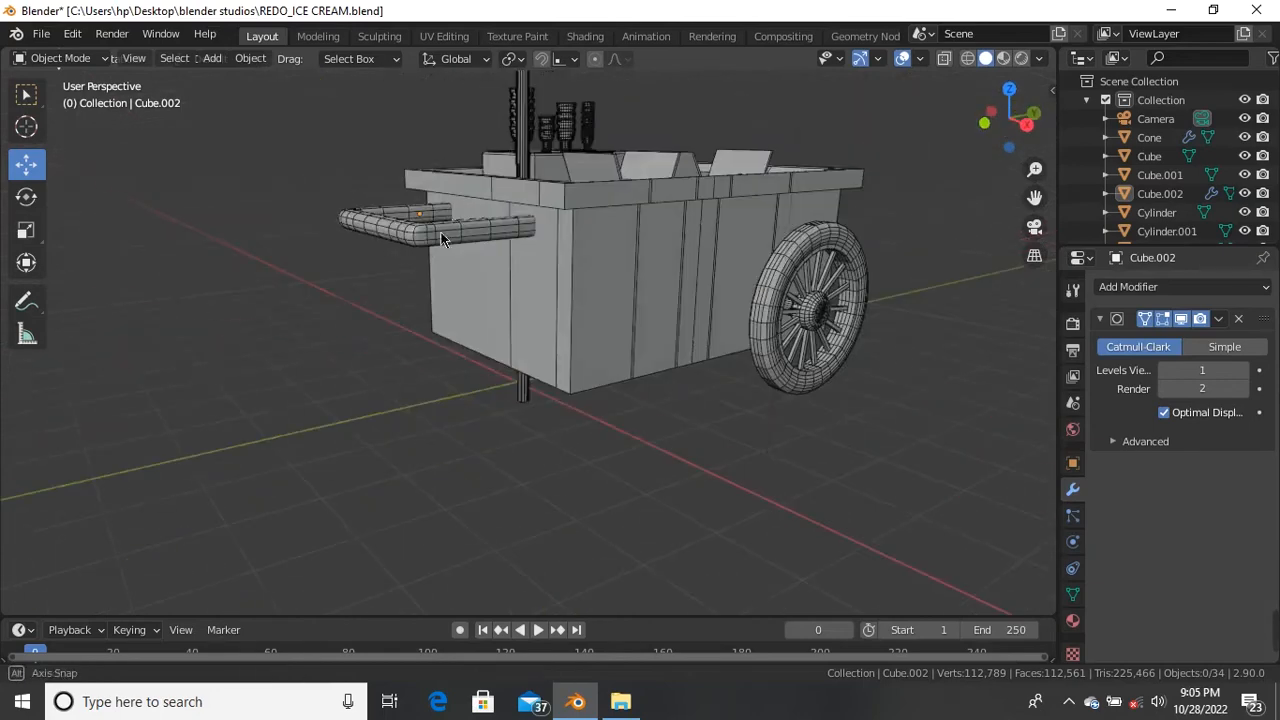
{"action": "scroll", "coordinate": [540, 157], "scroll_direction": "up", "scroll_amount": 4}
{"action": "middle_click_drag", "start_coordinate": [520, 205], "coordinate": [429, 191]}
{"action": "scroll", "coordinate": [429, 191], "scroll_direction": "down", "scroll_amount": 2}
{"action": "middle_click_drag", "start_coordinate": [446, 334], "coordinate": [533, 231]}
{"action": "scroll", "coordinate": [392, 68], "scroll_direction": "up", "scroll_amount": 5}
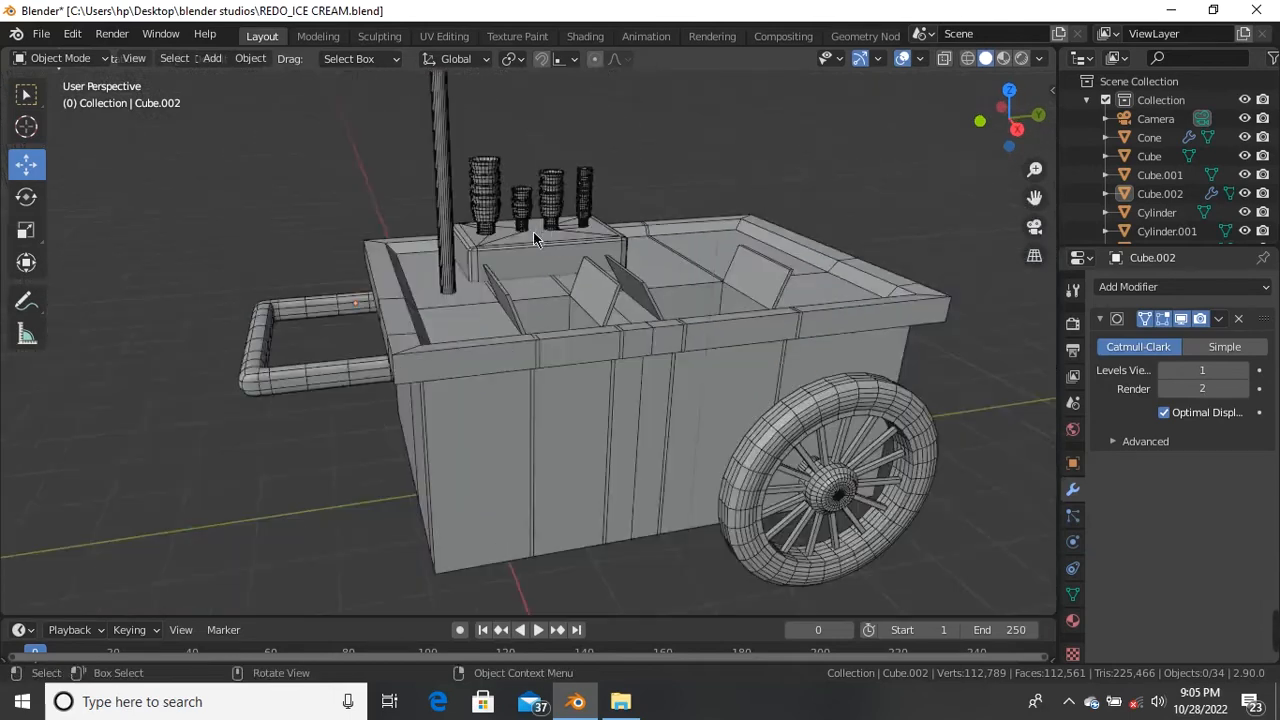
{"action": "scroll", "coordinate": [597, 185], "scroll_direction": "down", "scroll_amount": 3}
{"action": "middle_click_drag", "start_coordinate": [611, 184], "coordinate": [563, 314], "text": "shift"}
{"action": "scroll", "coordinate": [563, 314], "scroll_direction": "down", "scroll_amount": 4}
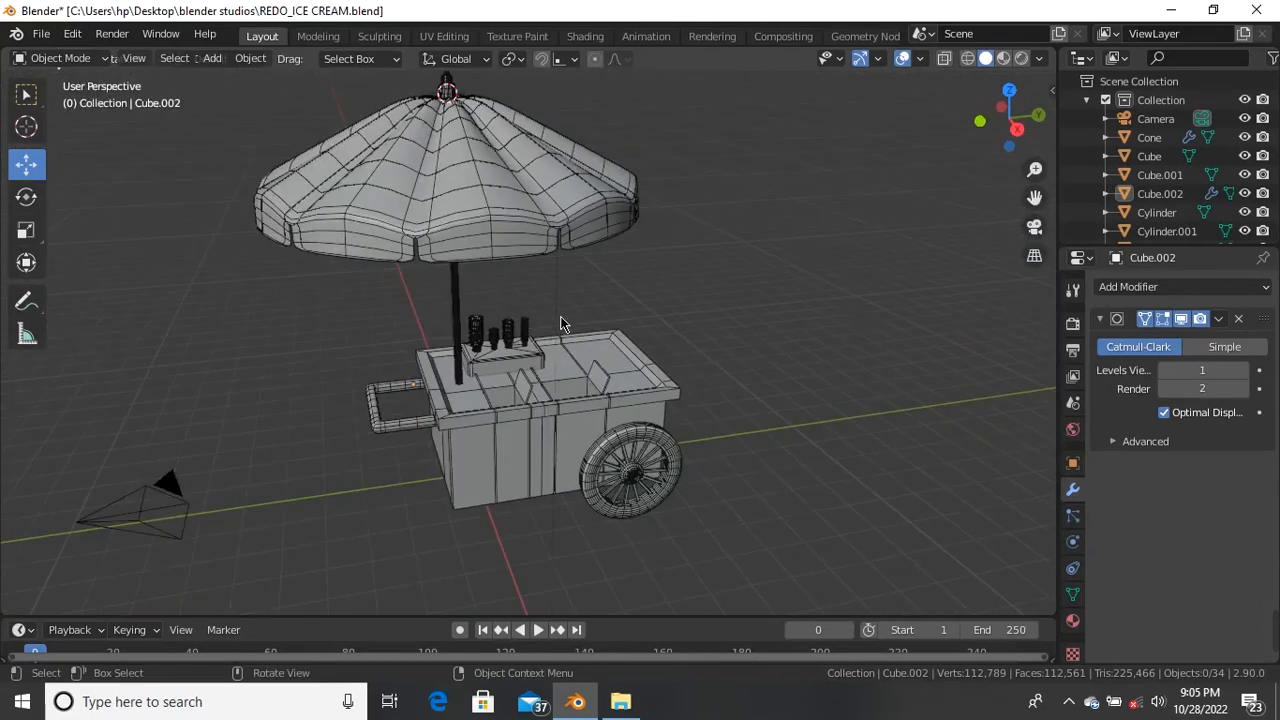
{"action": "middle_click_drag", "start_coordinate": [511, 380], "coordinate": [543, 489]}
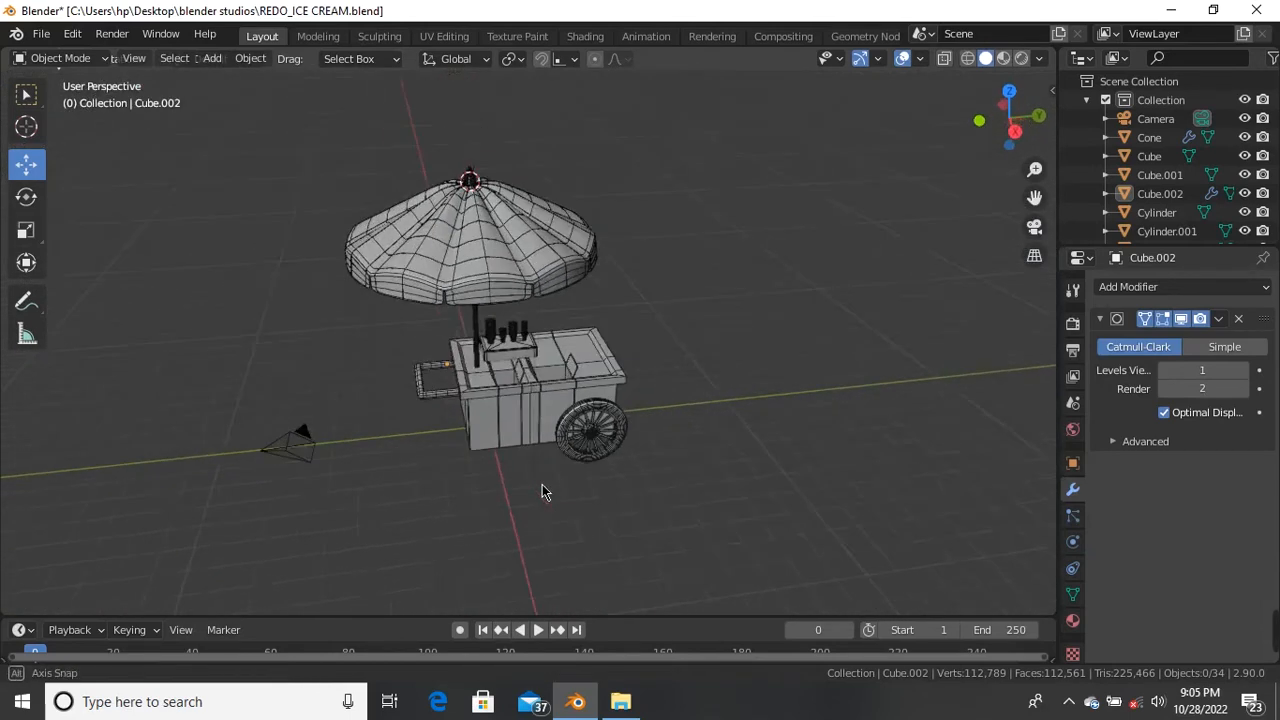
{"action": "scroll", "coordinate": [551, 458], "scroll_direction": "up", "scroll_amount": 4}
{"action": "key", "text": "shift+a"}
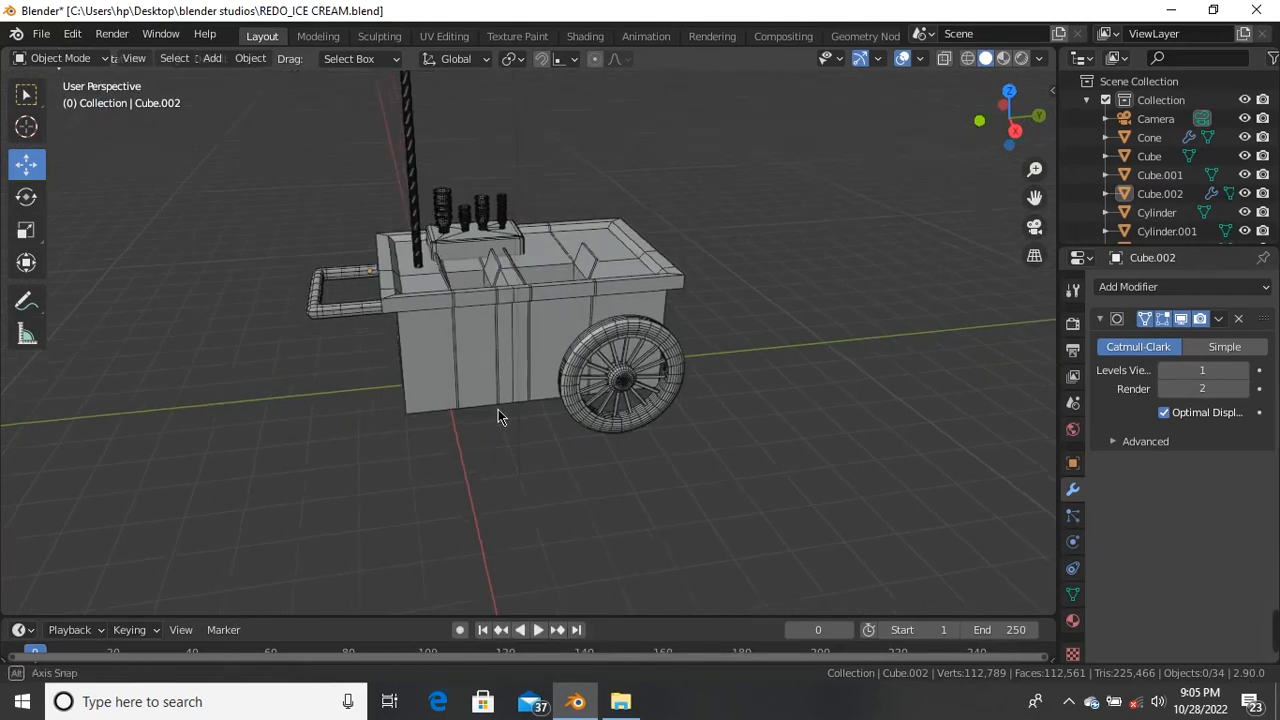
{"action": "middle_click_drag", "start_coordinate": [483, 437], "coordinate": [503, 409]}
{"action": "scroll", "coordinate": [461, 417], "scroll_direction": "up", "scroll_amount": 5}
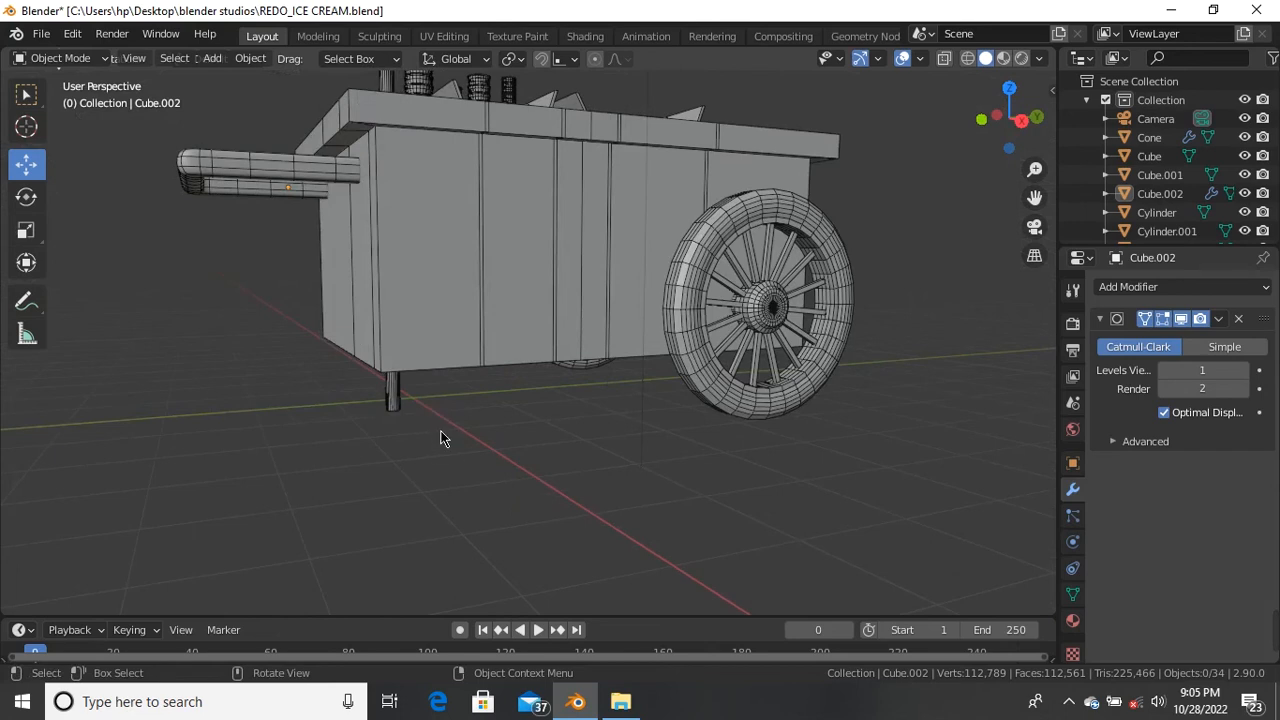
{"action": "scroll", "coordinate": [443, 440], "scroll_direction": "down", "scroll_amount": 4}
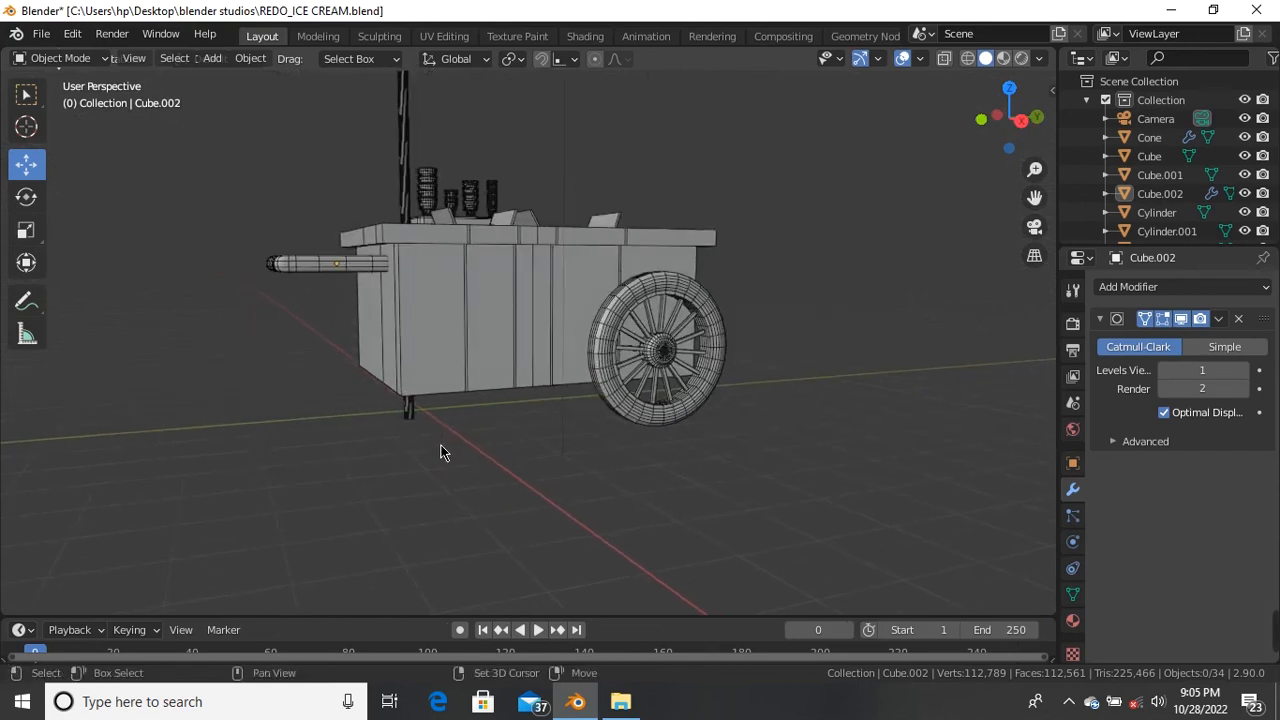
Step: Snap the 3D cursor to the world origin beneath the cart
{"action": "key", "text": "shift+s"}
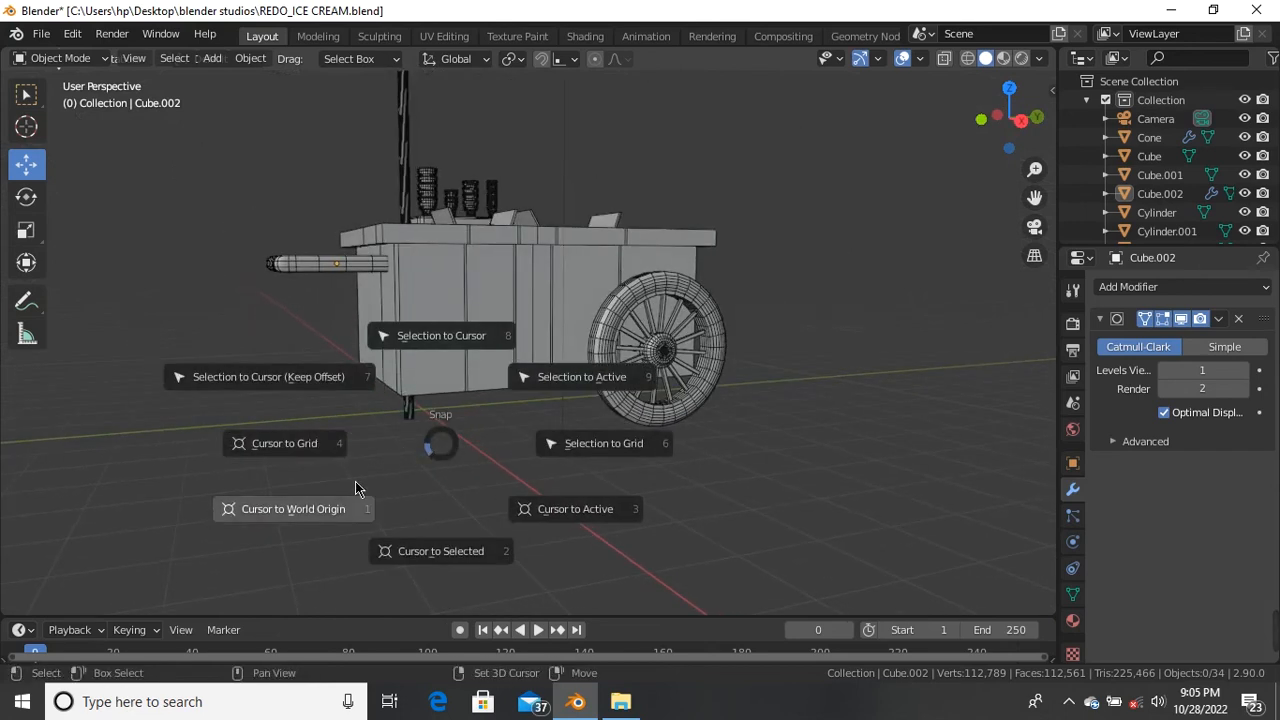
{"action": "left_click", "coordinate": [306, 516]}
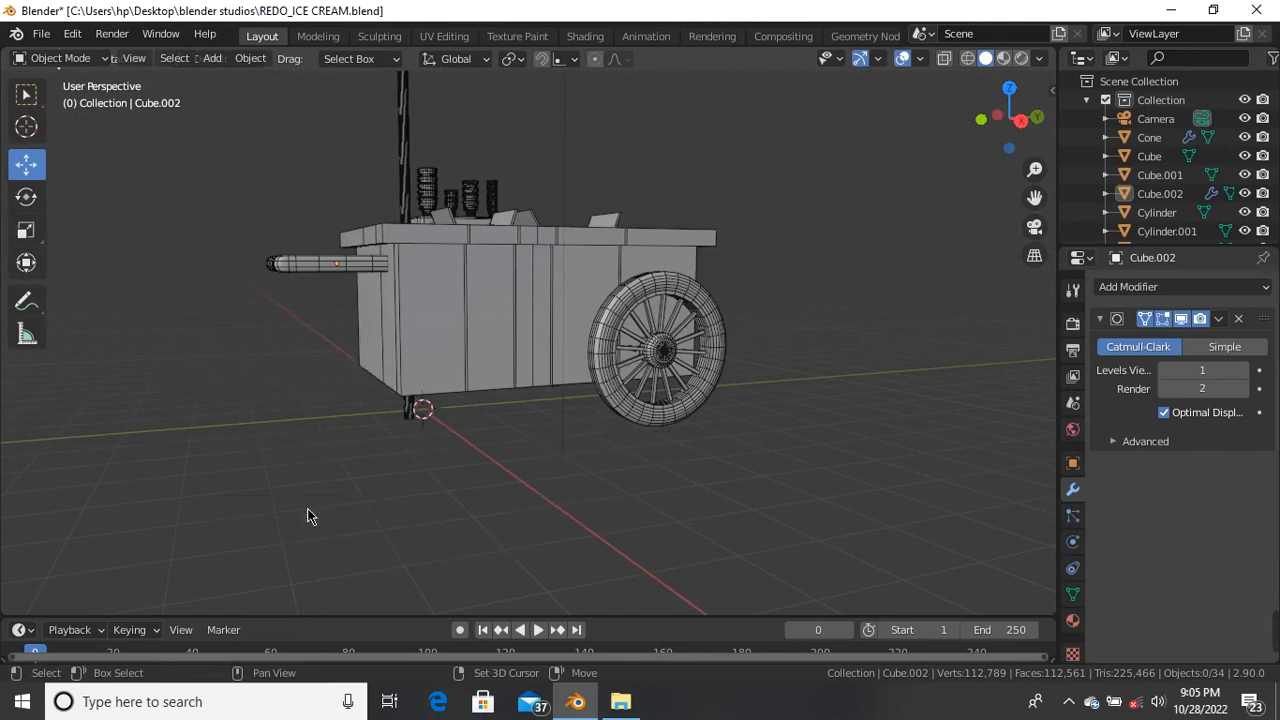
{"action": "scroll", "coordinate": [412, 425], "scroll_direction": "up", "scroll_amount": 3}
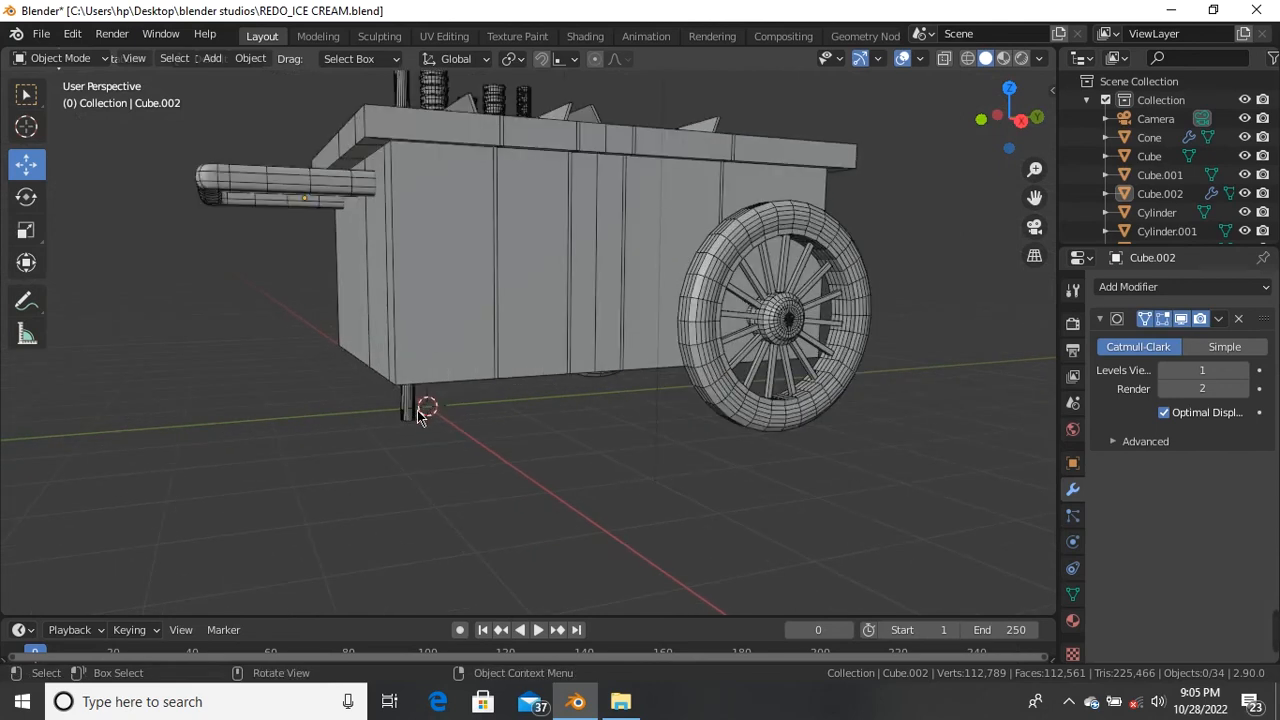
{"action": "scroll", "coordinate": [470, 418], "scroll_direction": "up", "scroll_amount": 2}
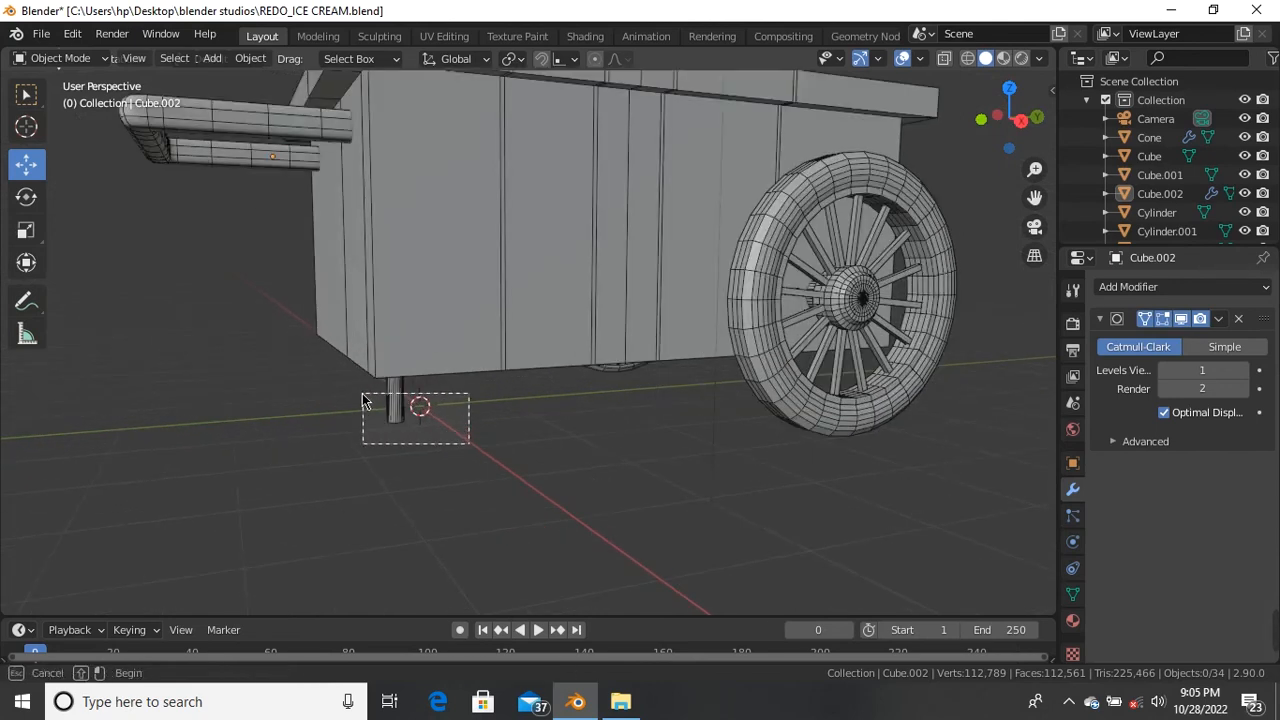
{"action": "left_click_drag", "start_coordinate": [364, 385], "coordinate": [365, 386]}
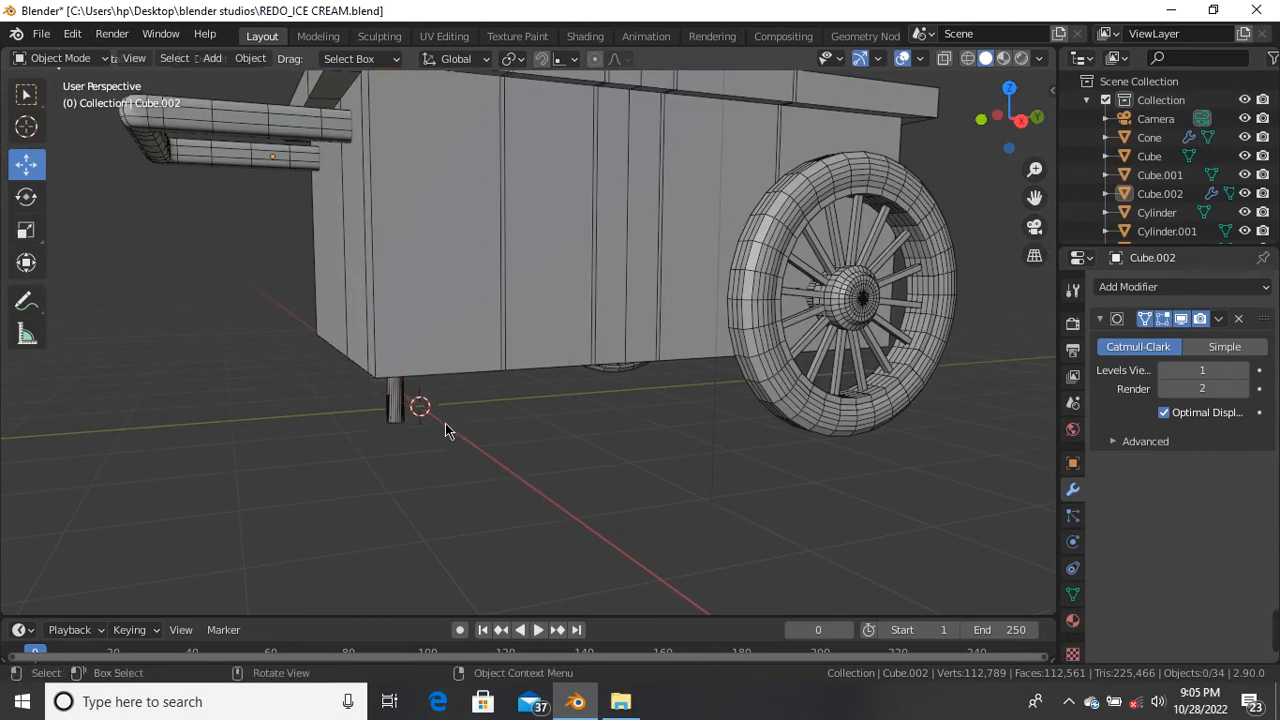
{"action": "scroll", "coordinate": [447, 430], "scroll_direction": "down", "scroll_amount": 5}
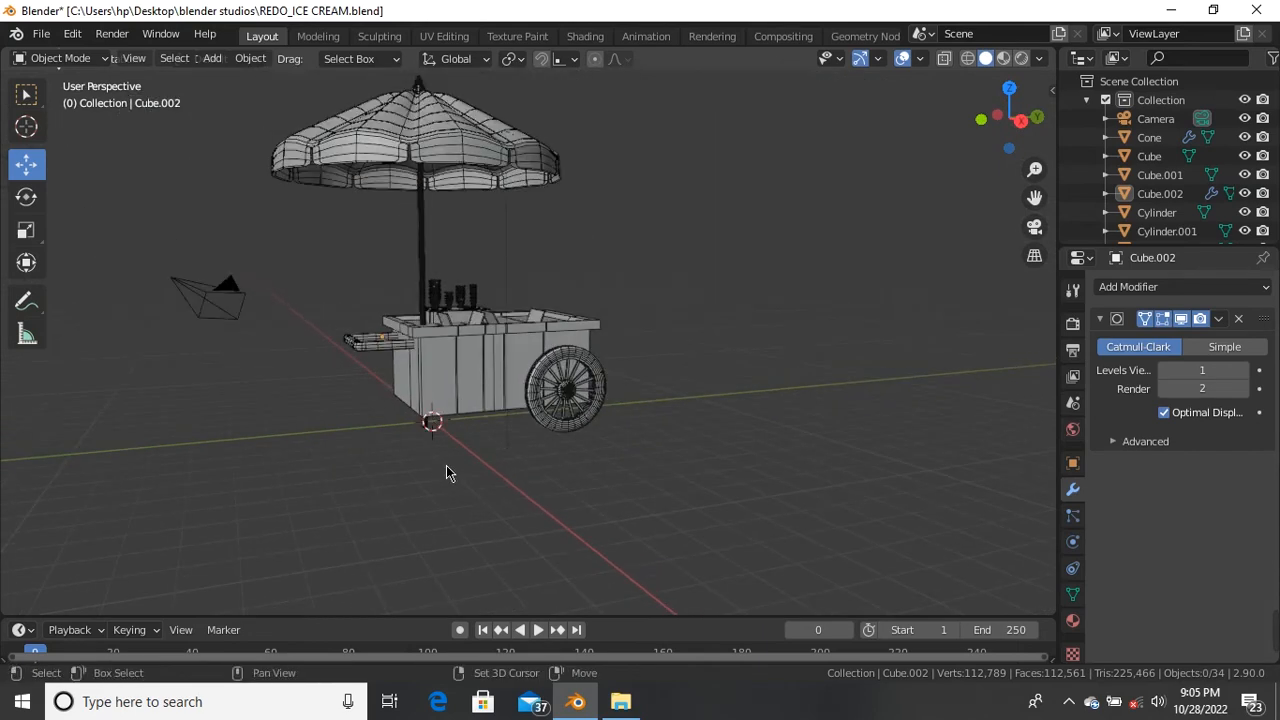
Step: Add a mesh plane at the world origin under the cart
{"action": "key", "text": "shift+a"}
{"action": "mouse_move", "coordinate": [397, 312]}
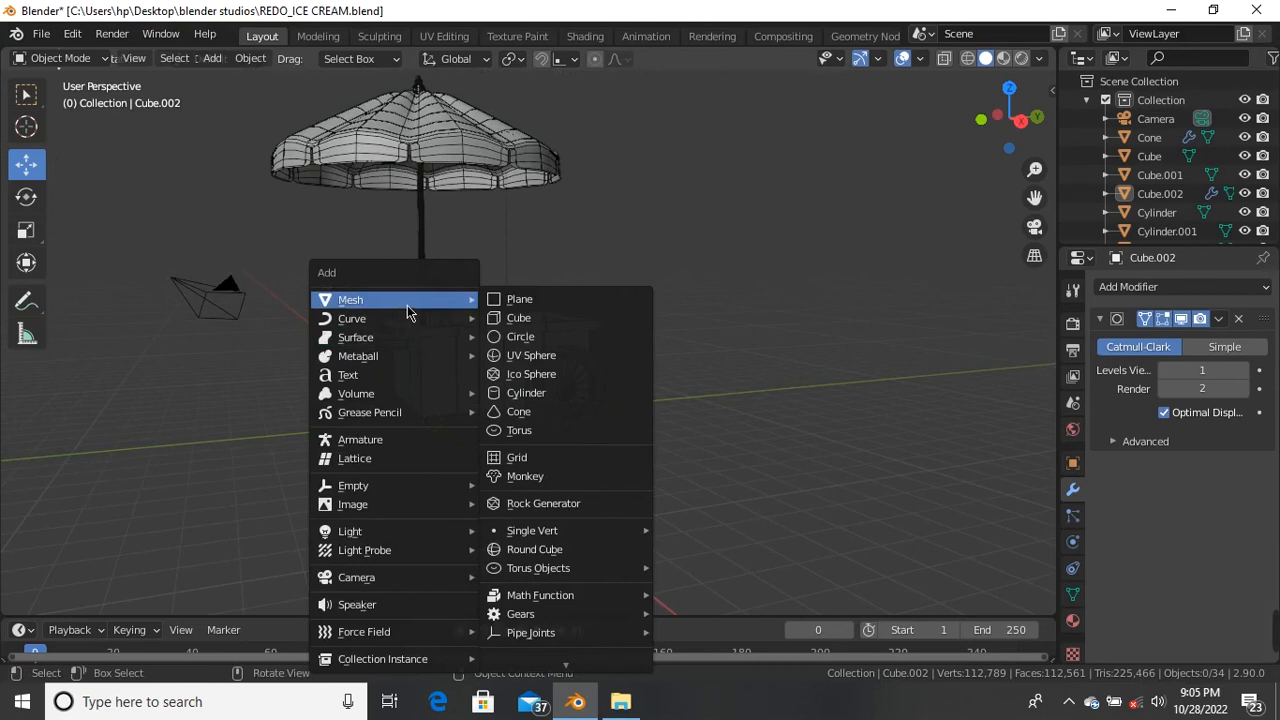
{"action": "left_click", "coordinate": [515, 302]}
{"action": "middle_click_drag", "start_coordinate": [515, 302], "coordinate": [443, 417]}
Step: Scale the new plane up into a large ground surface
{"action": "scroll", "coordinate": [537, 436], "scroll_direction": "up", "scroll_amount": 3}
{"action": "scroll", "coordinate": [537, 429], "scroll_direction": "down", "scroll_amount": 2}
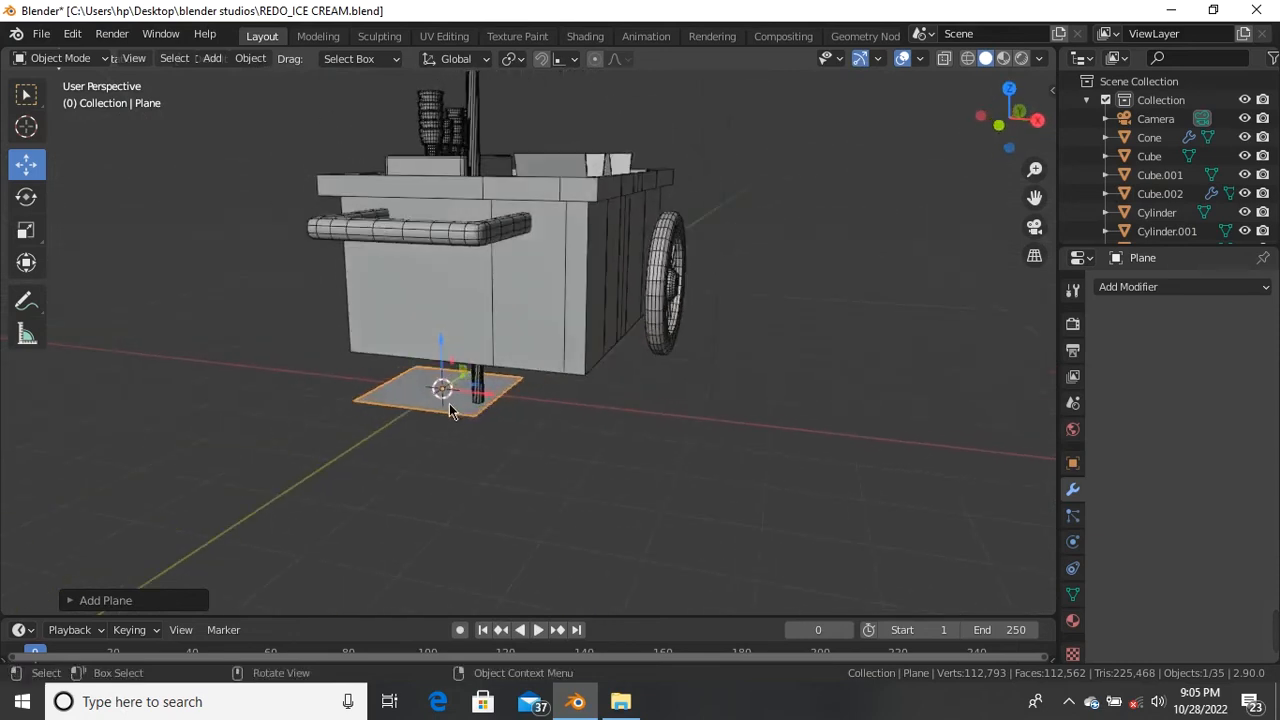
{"action": "scroll", "coordinate": [447, 405], "scroll_direction": "down", "scroll_amount": 2}
{"action": "key", "text": "s"}
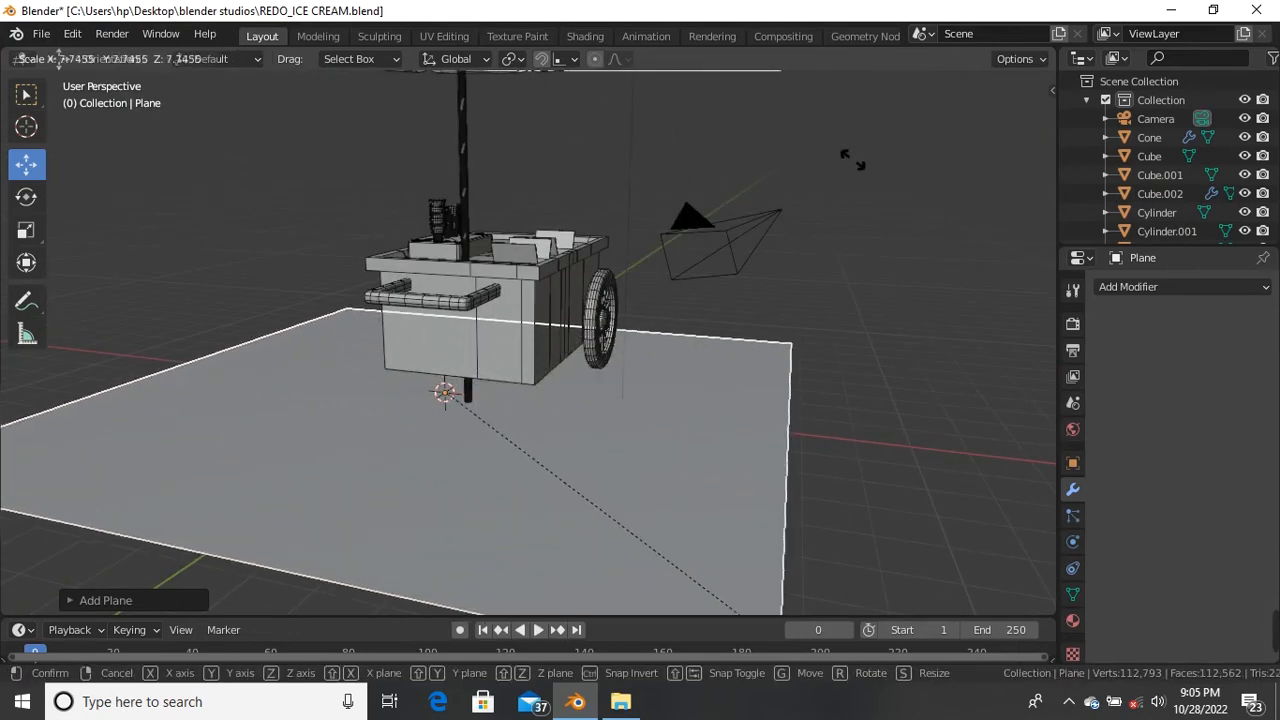
{"action": "left_click", "coordinate": [797, 176]}
{"action": "scroll", "coordinate": [797, 176], "scroll_direction": "down", "scroll_amount": 3}
{"action": "mouse_move", "coordinate": [500, 300]}
{"action": "middle_mouse_down"}
{"action": "mouse_move", "coordinate": [442, 181]}
{"action": "mouse_move", "coordinate": [438, 279]}
{"action": "mouse_move", "coordinate": [491, 290]}
{"action": "middle_mouse_up"}
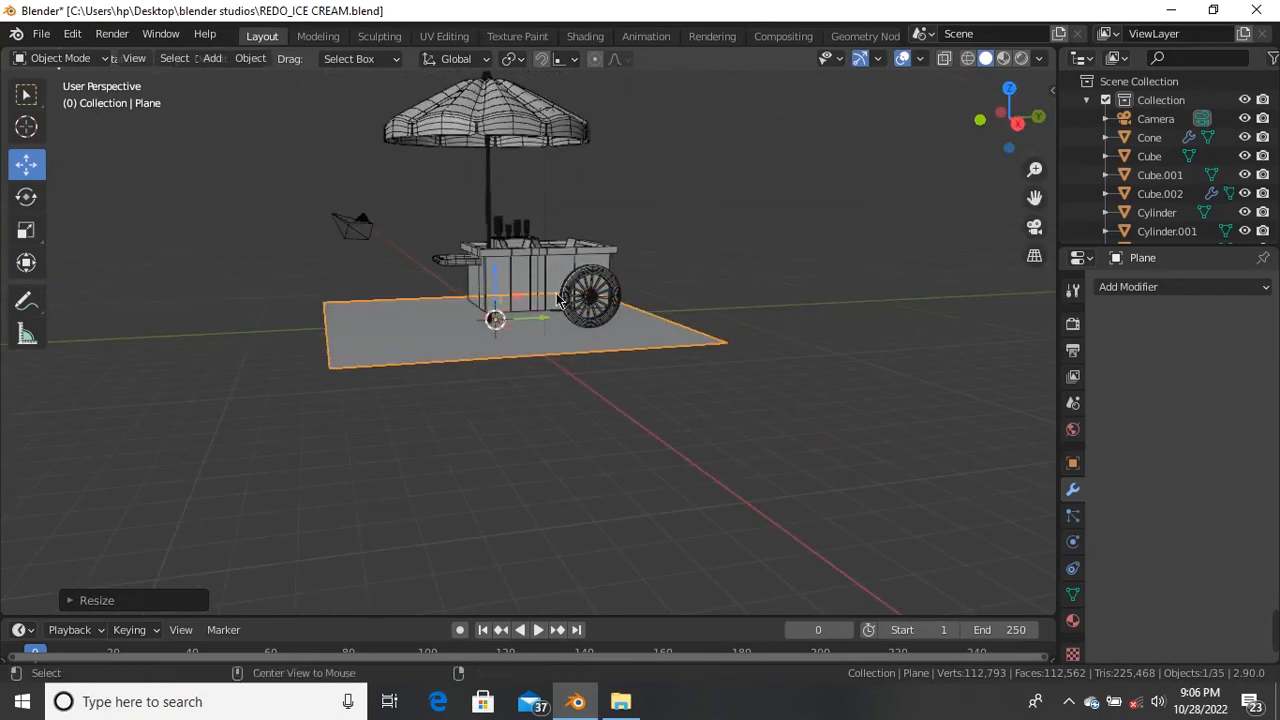
Step: In front view, try moving the plane, then undo to keep it at the world origin
{"action": "key", "text": "KP_1"}
{"action": "scroll", "coordinate": [567, 279], "scroll_direction": "up", "scroll_amount": 6}
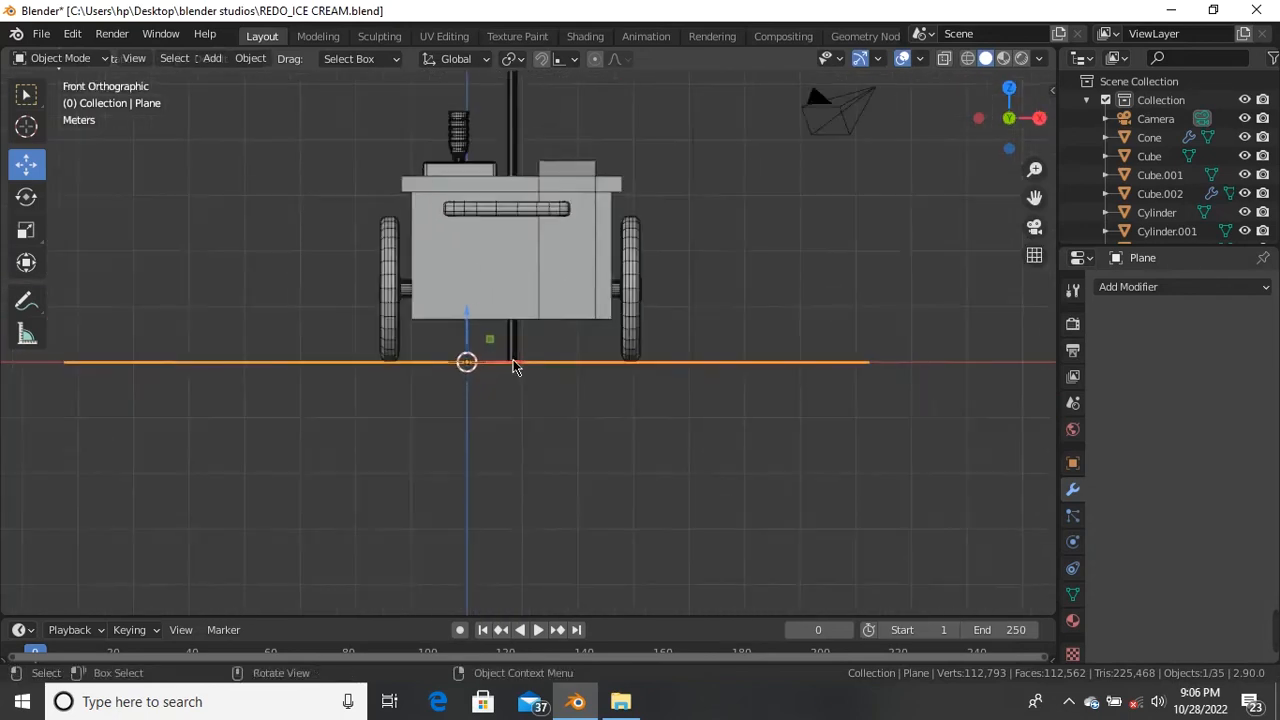
{"action": "key", "text": "g"}
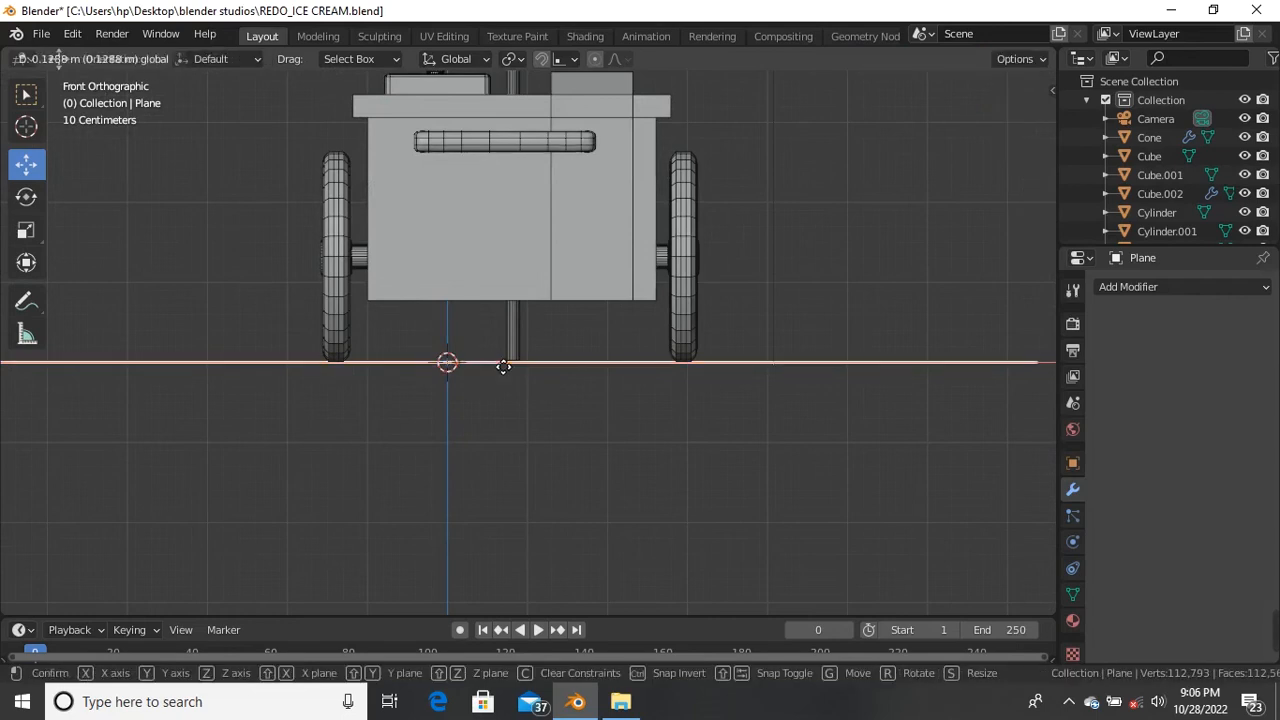
{"action": "left_click", "coordinate": [603, 369]}
{"action": "scroll", "coordinate": [496, 333], "scroll_direction": "down", "scroll_amount": 5}
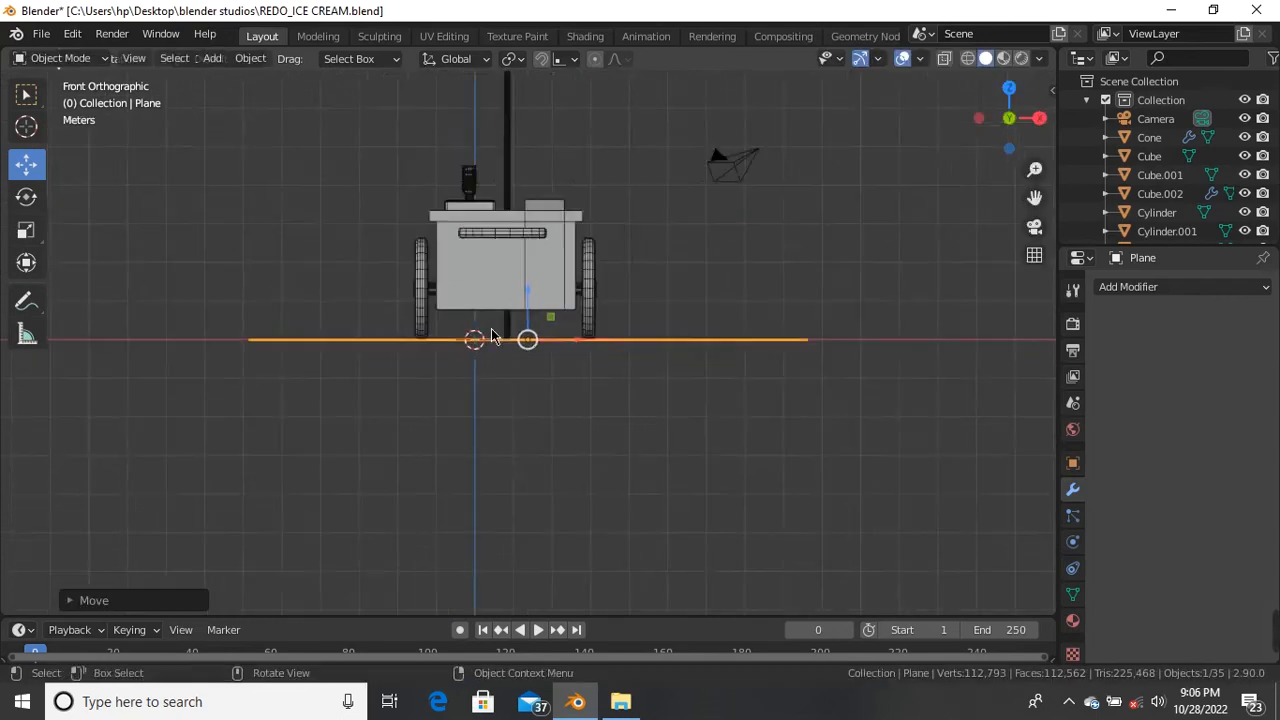
{"action": "scroll", "coordinate": [541, 343], "scroll_direction": "up", "scroll_amount": 1}
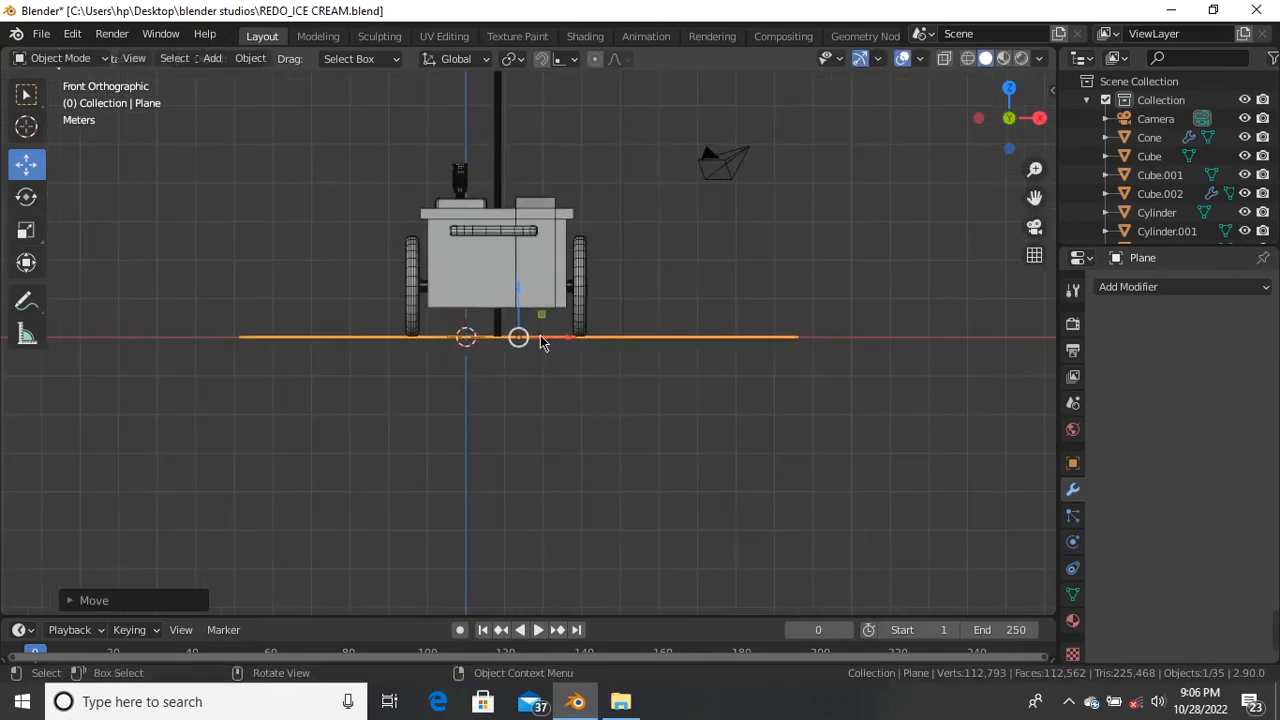
{"action": "key", "text": "ctrl+z"}
{"action": "scroll", "coordinate": [527, 326], "scroll_direction": "down", "scroll_amount": 2}
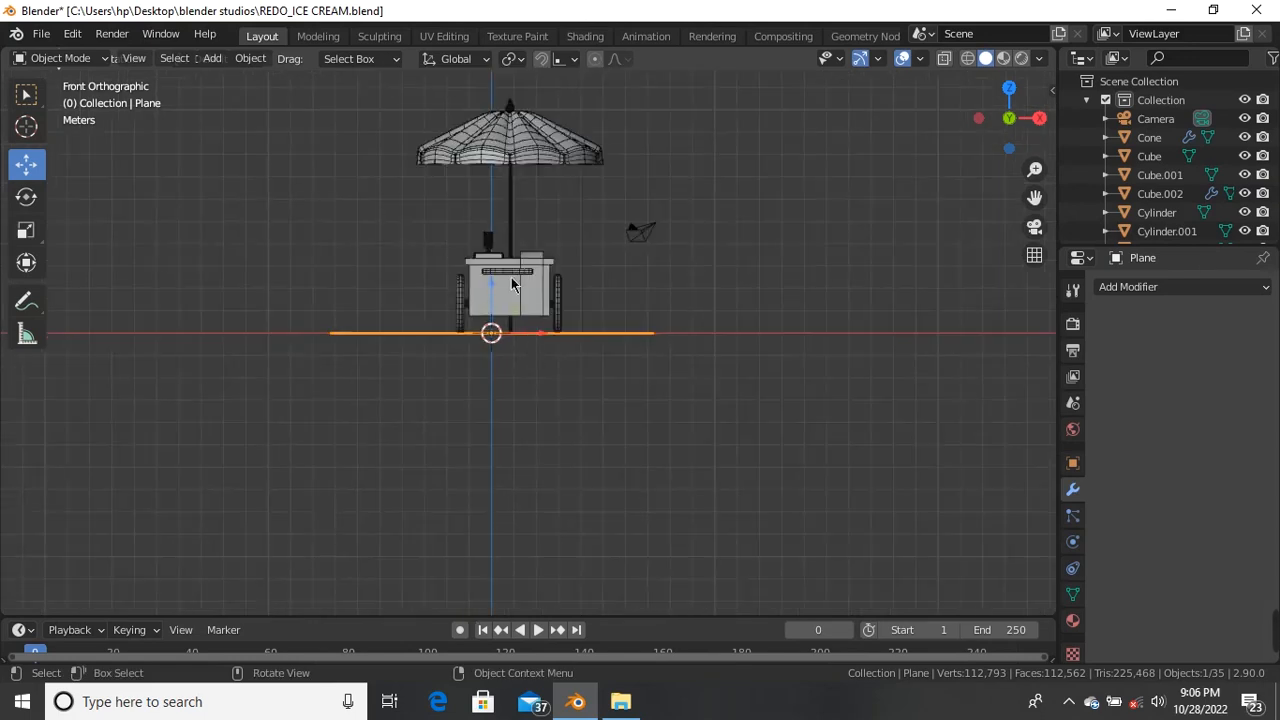
Step: Box-select the cart and umbrella and lower them together onto the ground plane
{"action": "left_click_drag", "start_coordinate": [382, 99], "coordinate": [597, 305]}
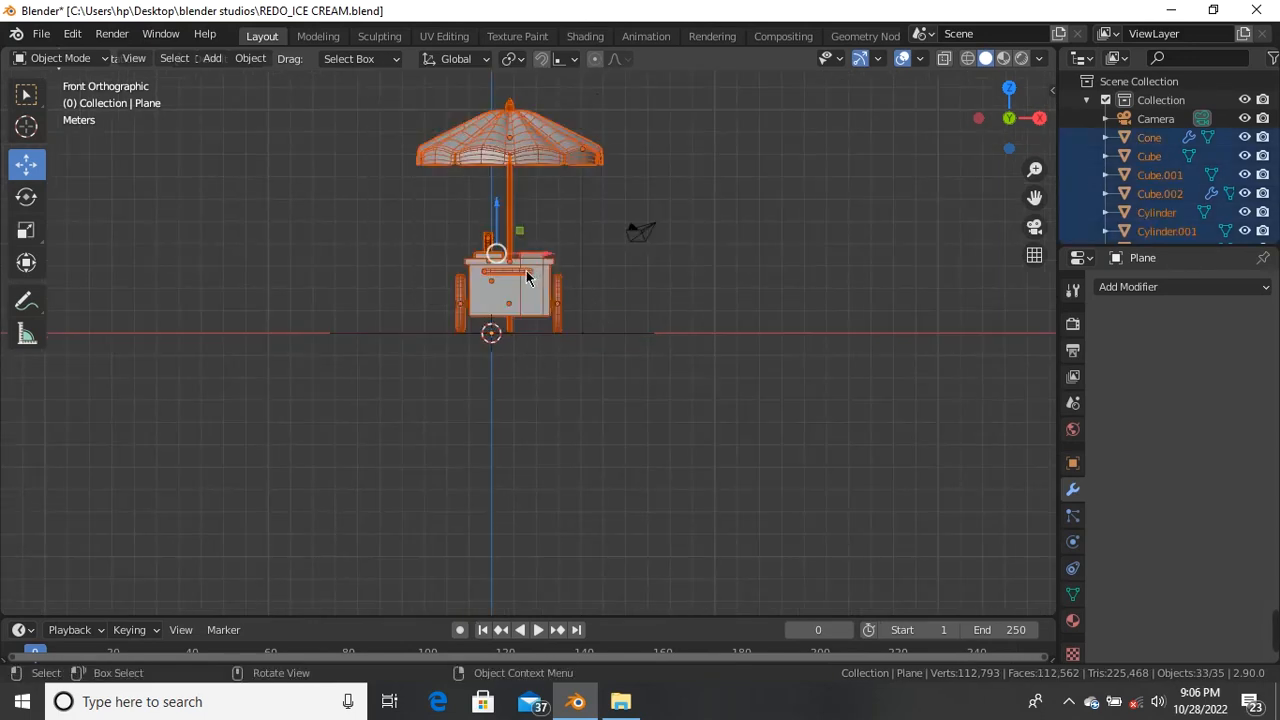
{"action": "scroll", "coordinate": [530, 277], "scroll_direction": "up", "scroll_amount": 3}
{"action": "left_click_drag", "start_coordinate": [516, 240], "coordinate": [490, 245]}
{"action": "left_click", "coordinate": [571, 297]}
{"action": "scroll", "coordinate": [569, 297], "scroll_direction": "down", "scroll_amount": 4}
{"action": "middle_click_drag", "start_coordinate": [571, 295], "coordinate": [422, 373]}
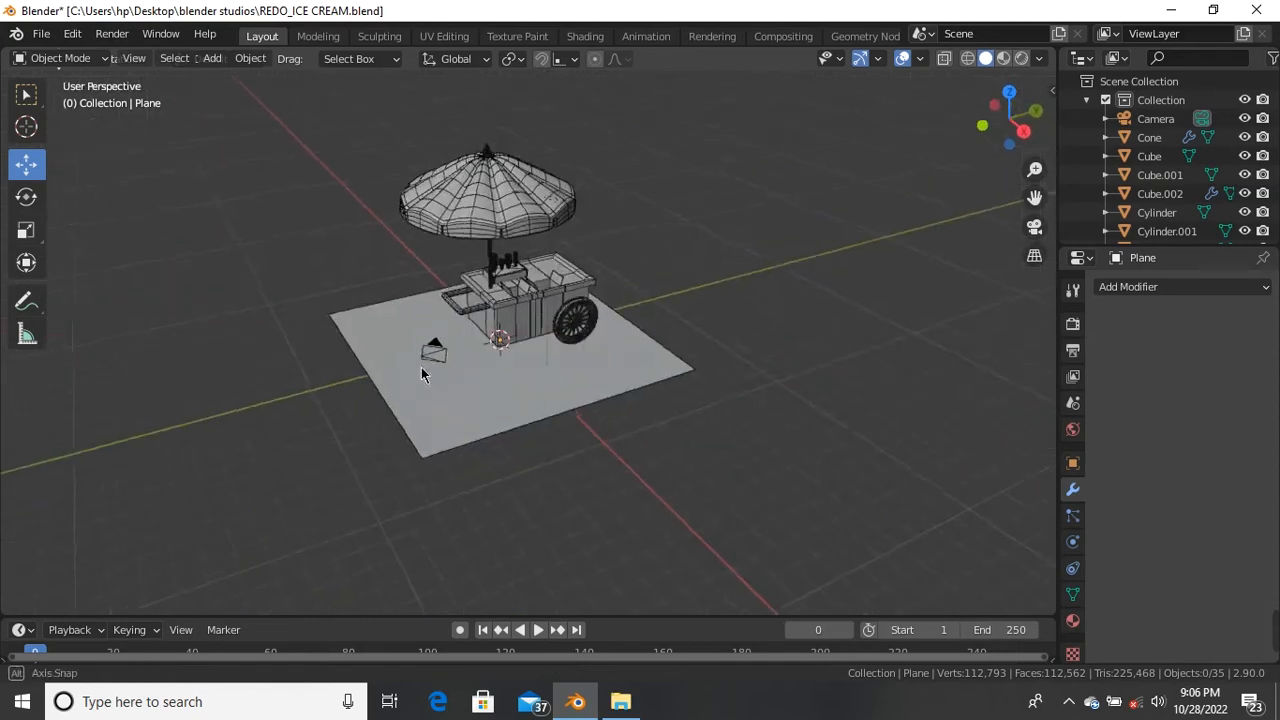
Step: From a low side view, select the ground plane under the cart
{"action": "scroll", "coordinate": [537, 317], "scroll_direction": "up", "scroll_amount": 3}
{"action": "middle_click_drag", "start_coordinate": [537, 317], "coordinate": [527, 397]}
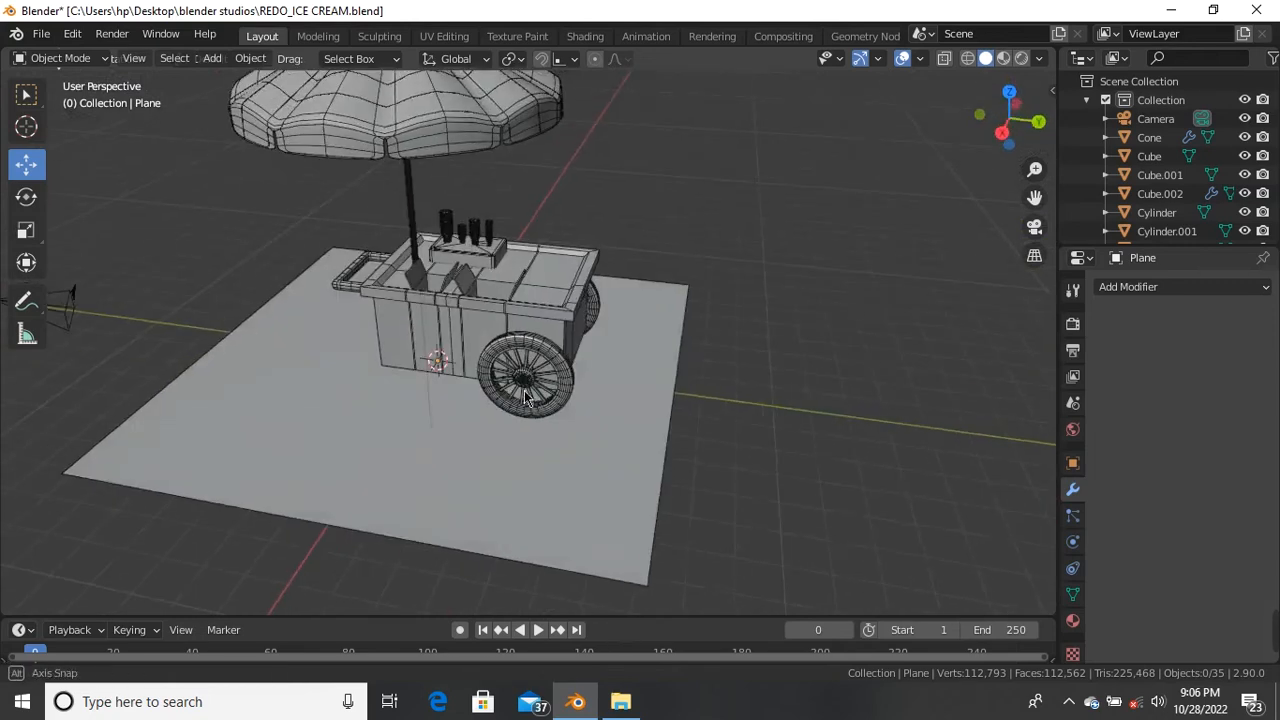
{"action": "left_click", "coordinate": [538, 404]}
{"action": "left_click", "coordinate": [630, 480]}
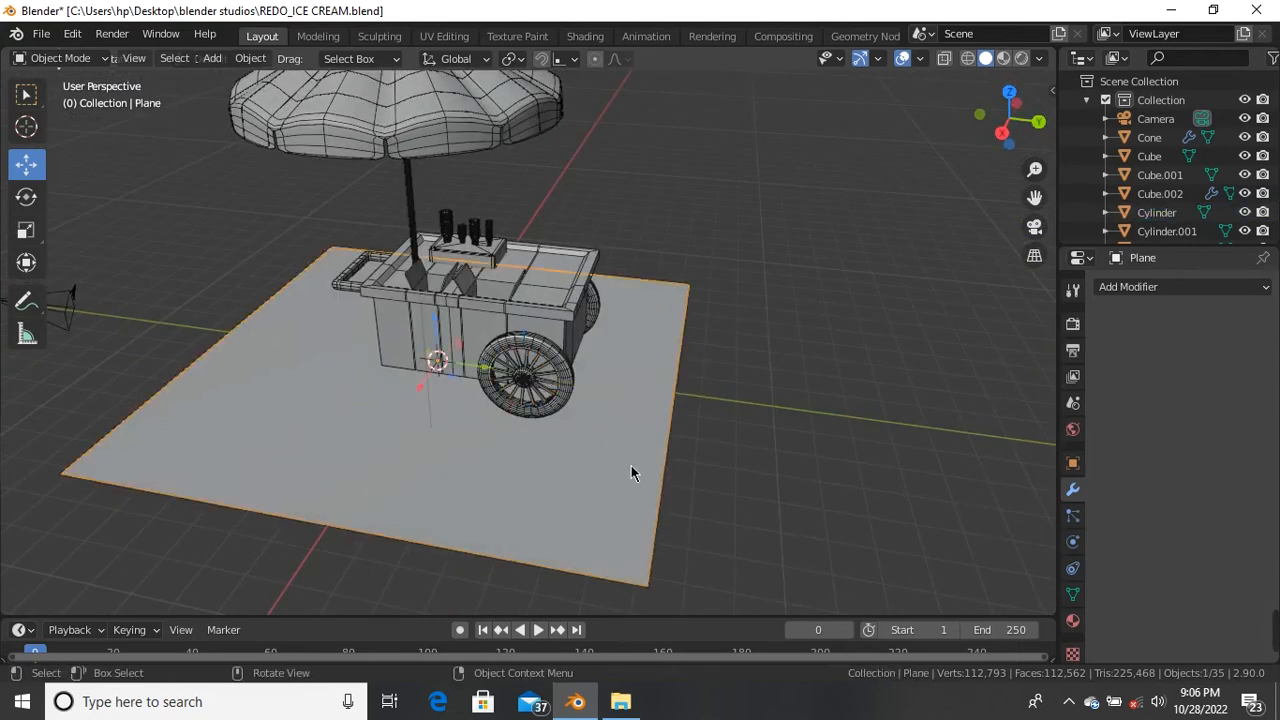
Step: Stretch the plane along Y and then X so it extends well past the cart
{"action": "key", "text": "s"}
{"action": "key", "text": "x"}
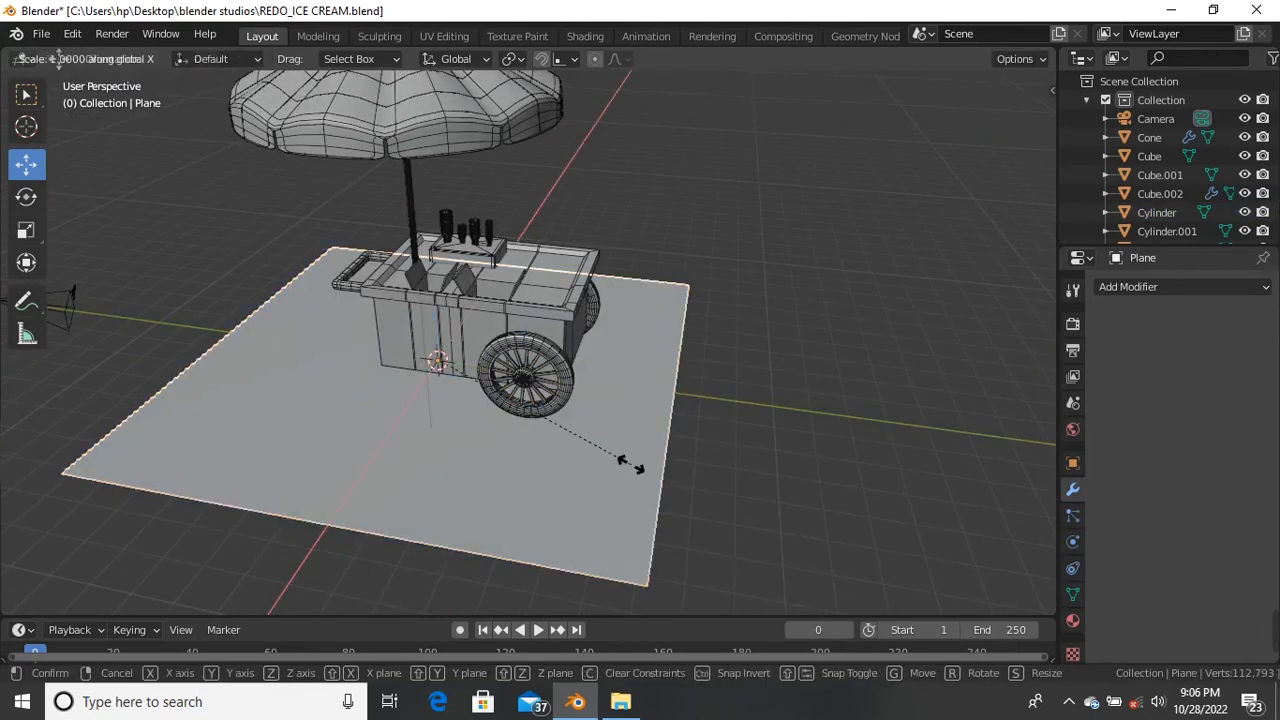
{"action": "key", "text": "y"}
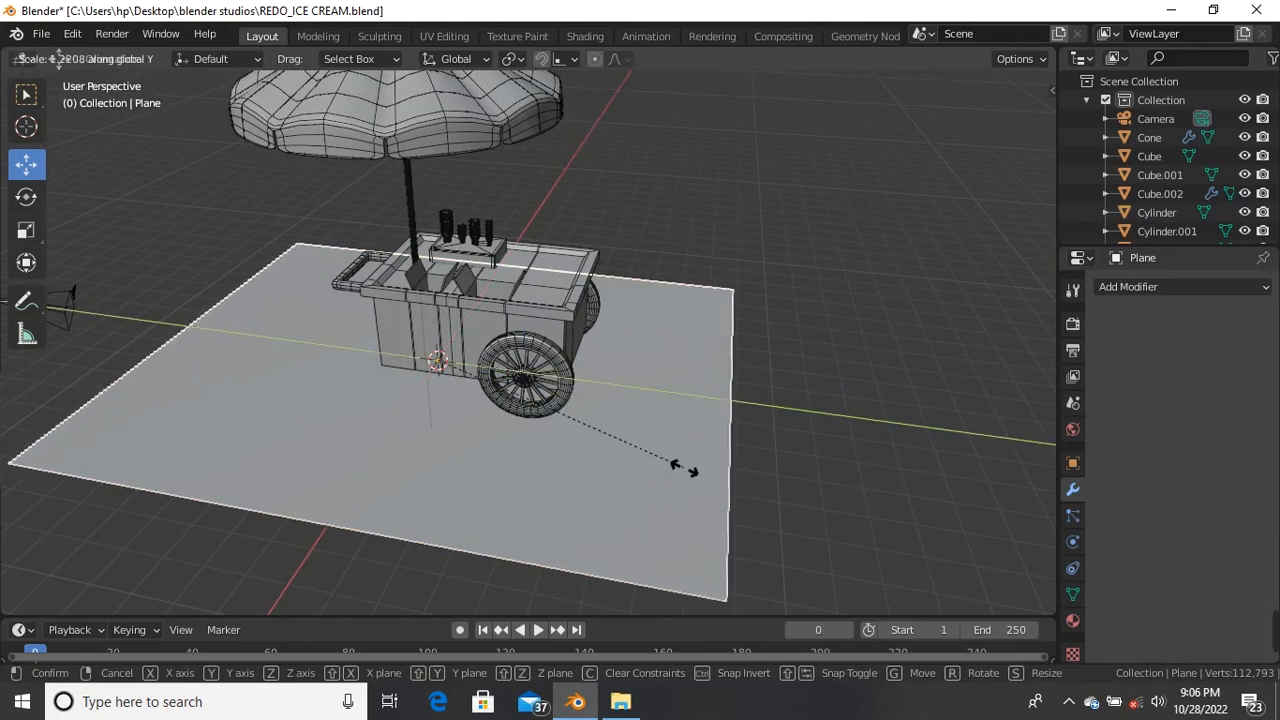
{"action": "left_click", "coordinate": [697, 476]}
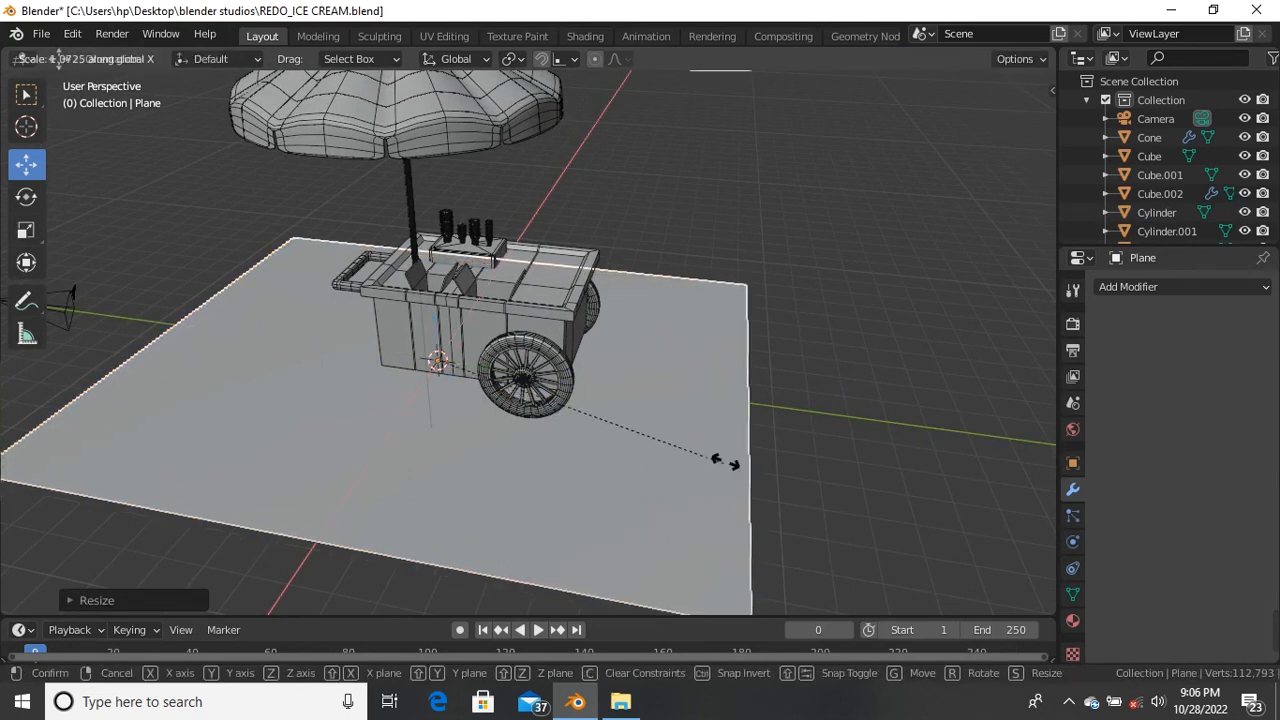
{"action": "left_click", "coordinate": [779, 317]}
{"action": "scroll", "coordinate": [779, 317], "scroll_direction": "down", "scroll_amount": 5}
{"action": "middle_click_drag", "start_coordinate": [556, 369], "coordinate": [760, 221]}
{"action": "left_click", "coordinate": [760, 221]}
{"action": "scroll", "coordinate": [644, 276], "scroll_direction": "up", "scroll_amount": 5}
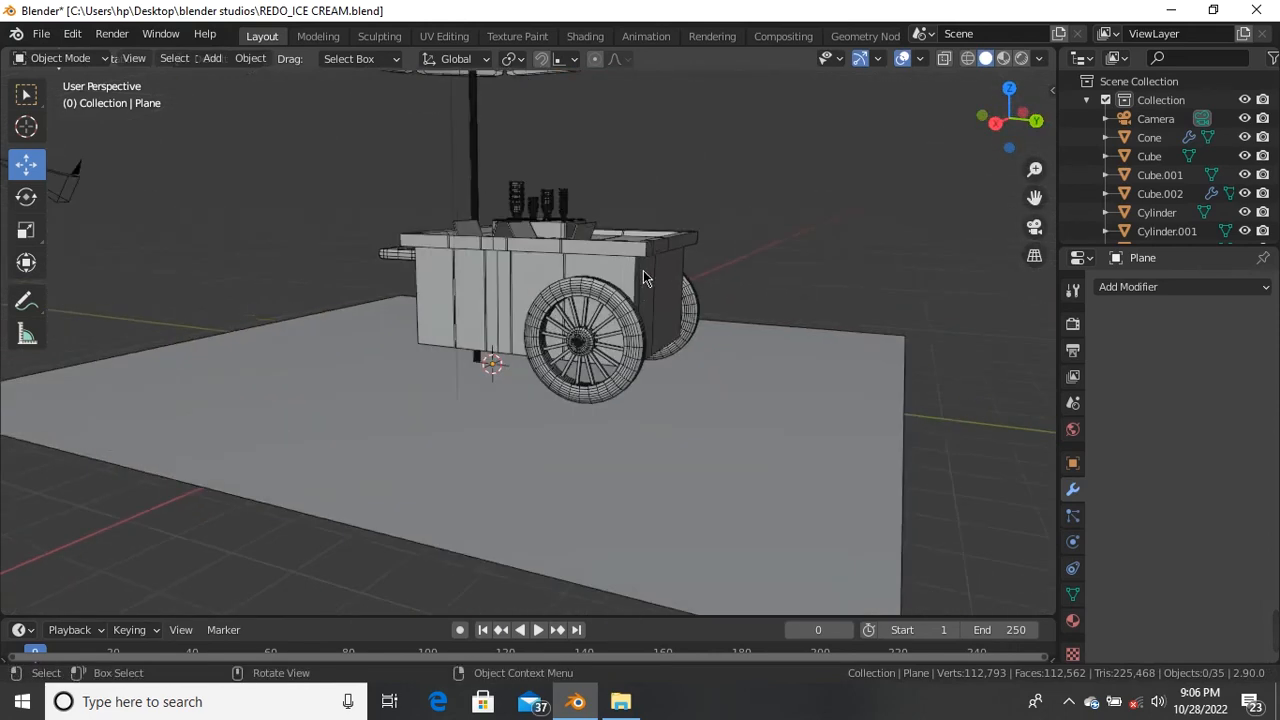
{"action": "middle_click_drag", "start_coordinate": [644, 276], "coordinate": [673, 303]}
{"action": "scroll", "coordinate": [673, 303], "scroll_direction": "up", "scroll_amount": 3}
{"action": "scroll", "coordinate": [667, 313], "scroll_direction": "down", "scroll_amount": 4}
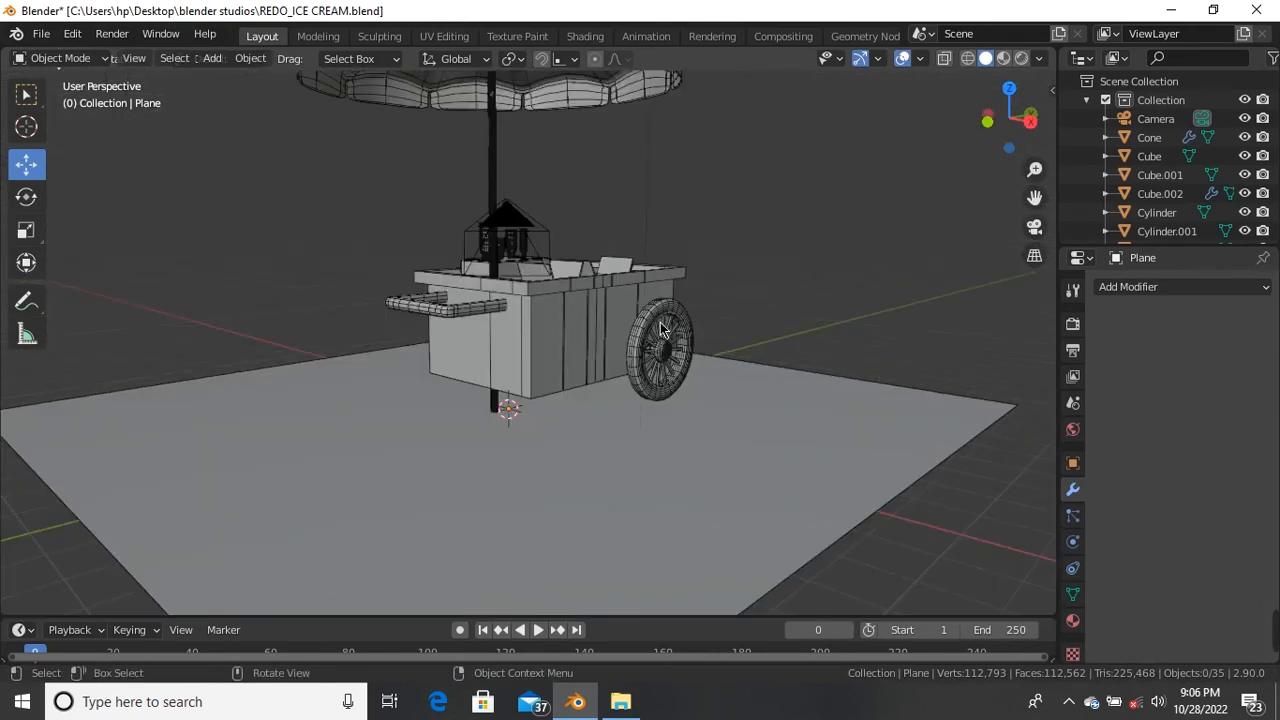
{"action": "scroll", "coordinate": [666, 356], "scroll_direction": "down", "scroll_amount": 4}
{"action": "middle_click_drag", "start_coordinate": [666, 356], "coordinate": [584, 400]}
{"action": "scroll", "coordinate": [584, 400], "scroll_direction": "up", "scroll_amount": 3}
{"action": "scroll", "coordinate": [591, 373], "scroll_direction": "down", "scroll_amount": 3}
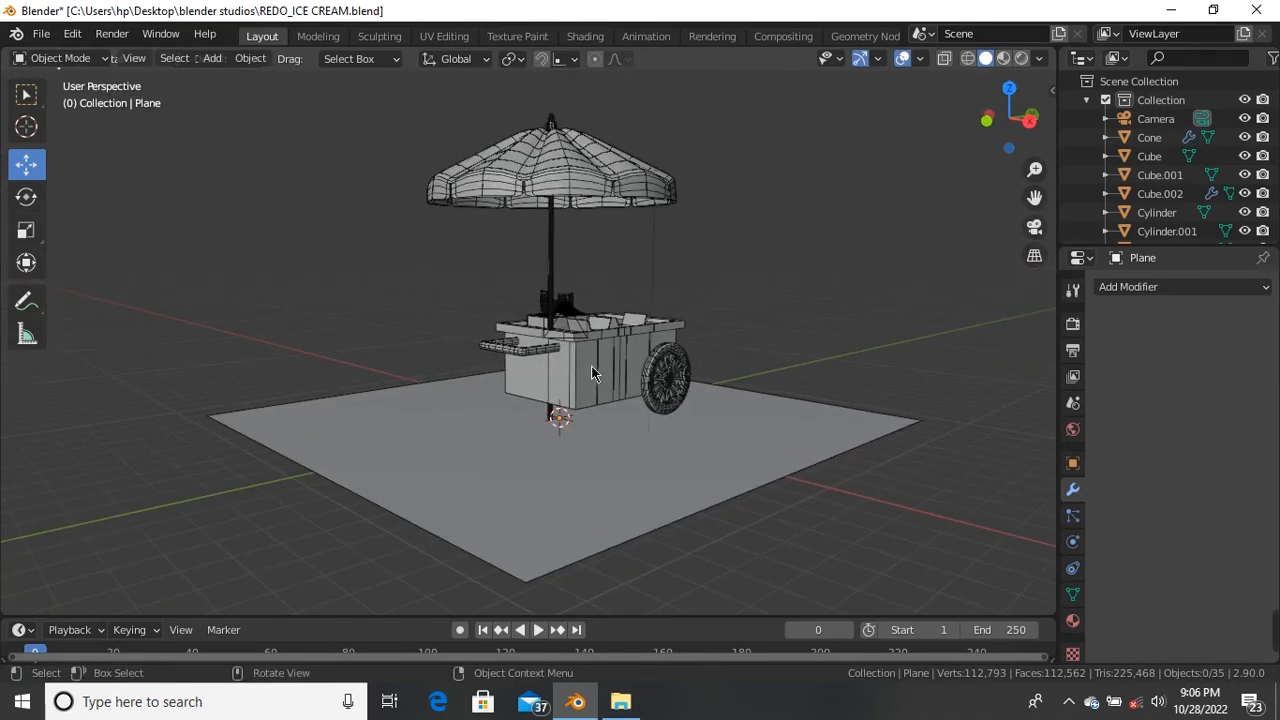
{"action": "scroll", "coordinate": [601, 361], "scroll_direction": "up", "scroll_amount": 4}
{"action": "scroll", "coordinate": [610, 300], "scroll_direction": "up", "scroll_amount": 3}
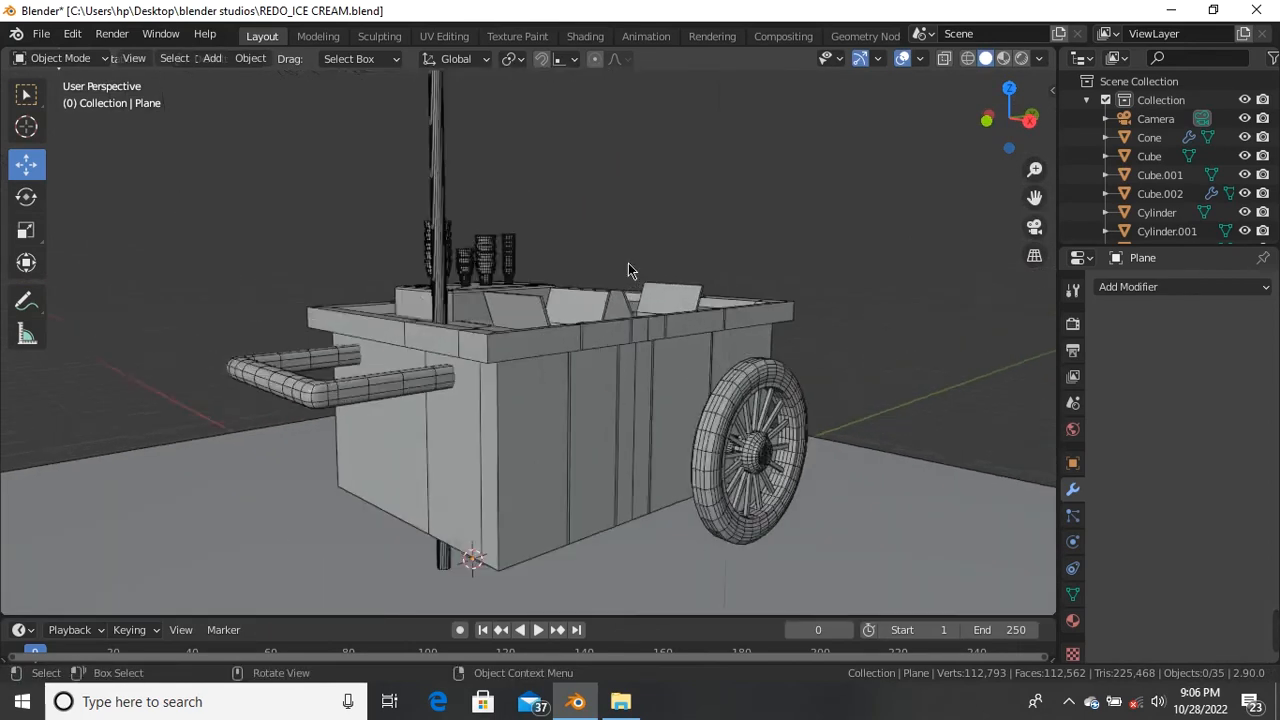
{"action": "scroll", "coordinate": [594, 313], "scroll_direction": "down", "scroll_amount": 3}
{"action": "scroll", "coordinate": [633, 342], "scroll_direction": "up", "scroll_amount": 4}
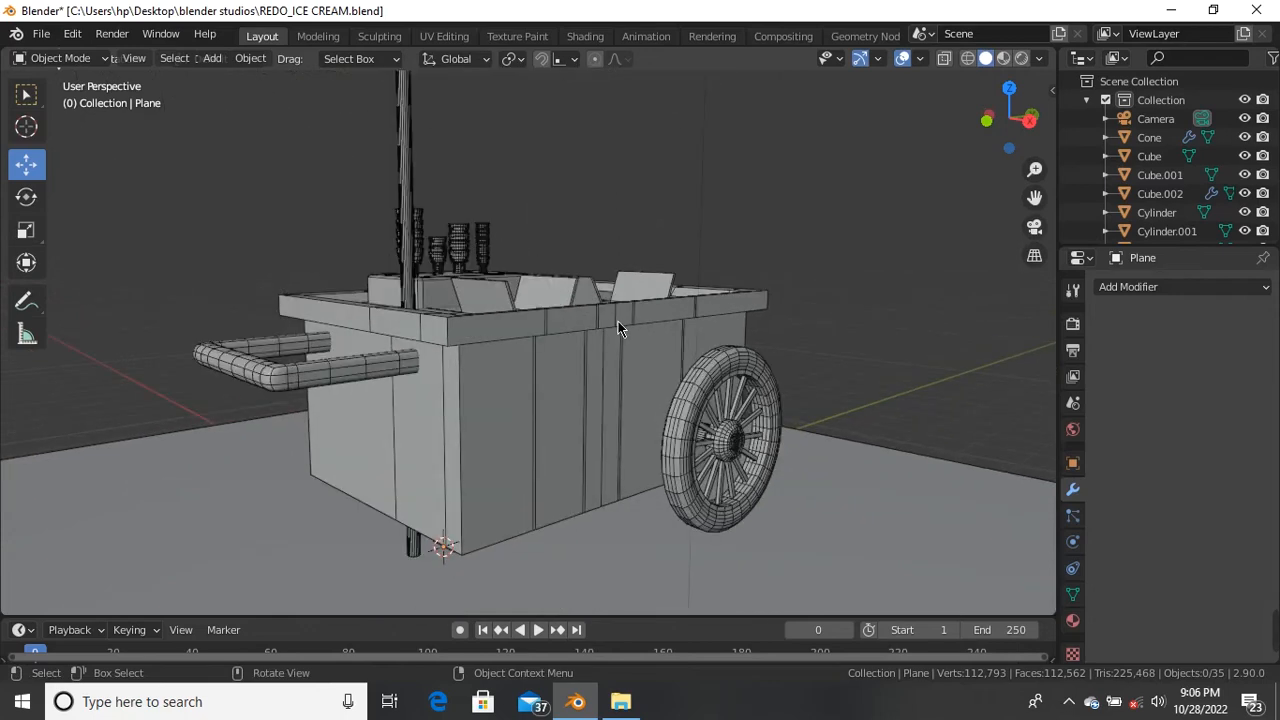
{"action": "scroll", "coordinate": [595, 325], "scroll_direction": "down", "scroll_amount": 4}
{"action": "scroll", "coordinate": [592, 260], "scroll_direction": "up", "scroll_amount": 2}
{"action": "scroll", "coordinate": [472, 118], "scroll_direction": "down", "scroll_amount": 2}
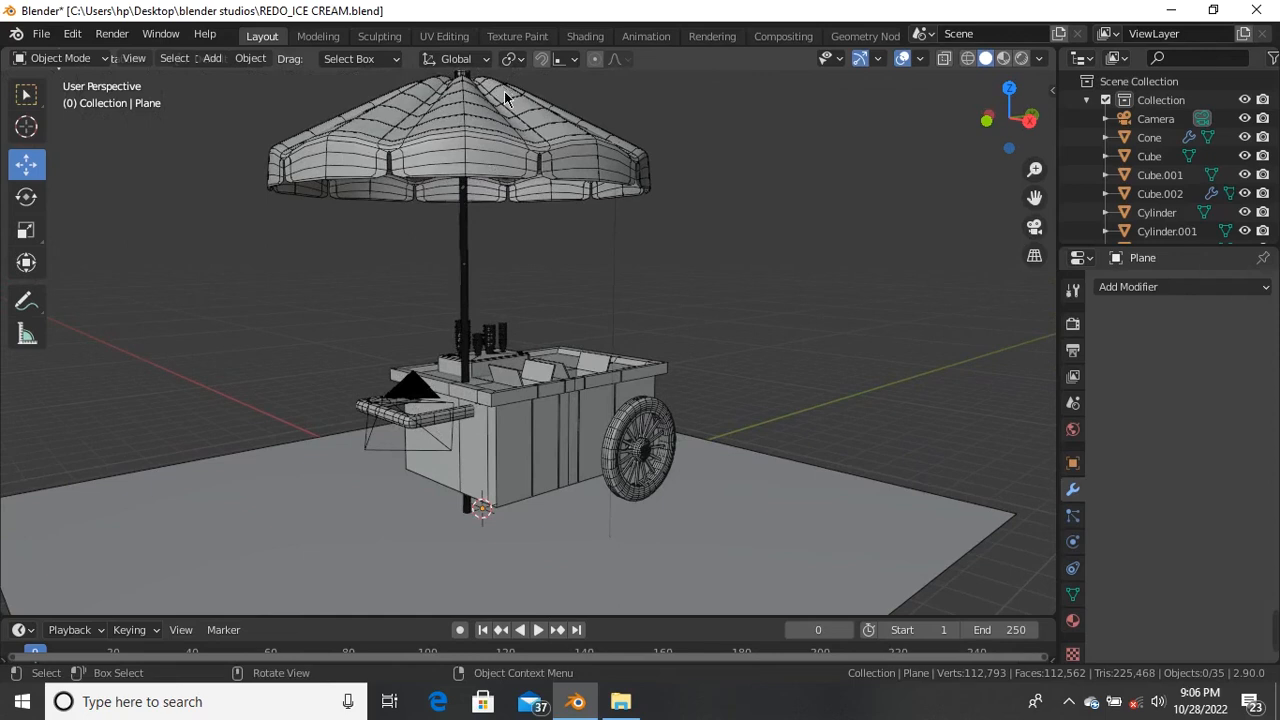
{"action": "scroll", "coordinate": [560, 130], "scroll_direction": "up", "scroll_amount": 3}
{"action": "scroll", "coordinate": [560, 200], "scroll_direction": "down", "scroll_amount": 4}
{"action": "scroll", "coordinate": [551, 328], "scroll_direction": "up", "scroll_amount": 3}
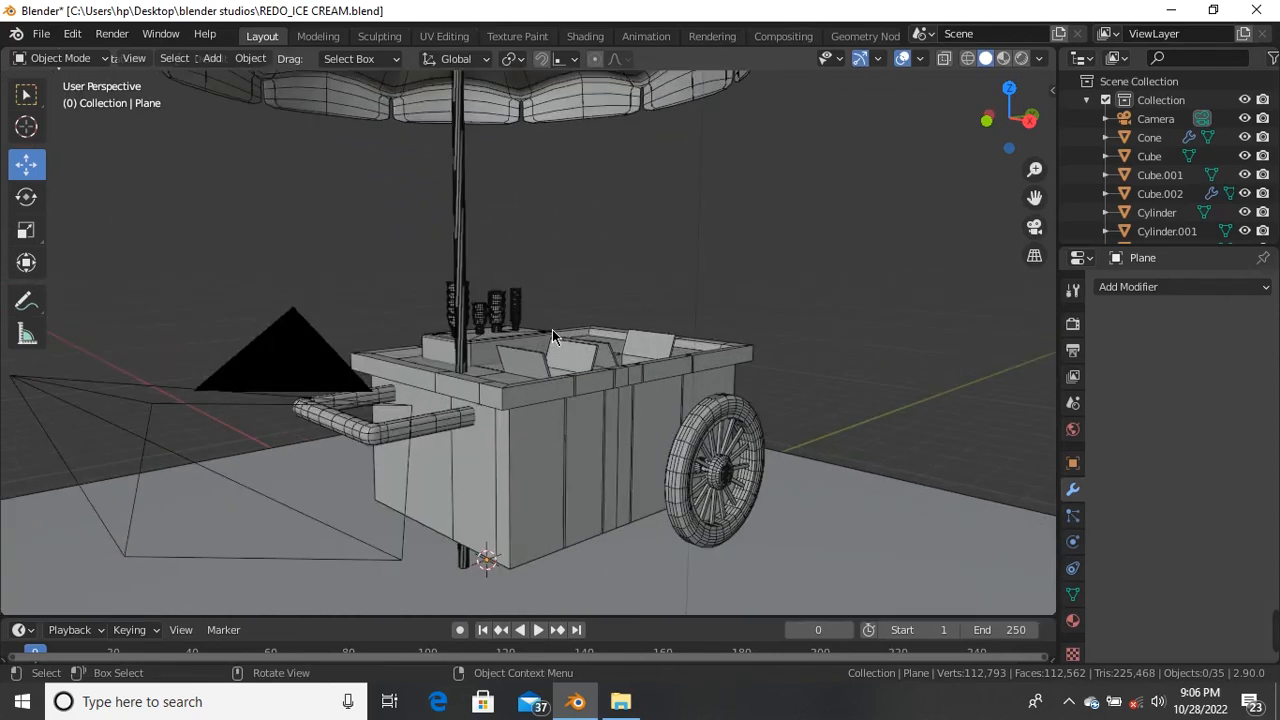
{"action": "scroll", "coordinate": [407, 321], "scroll_direction": "up", "scroll_amount": 4}
{"action": "scroll", "coordinate": [348, 285], "scroll_direction": "down", "scroll_amount": 5}
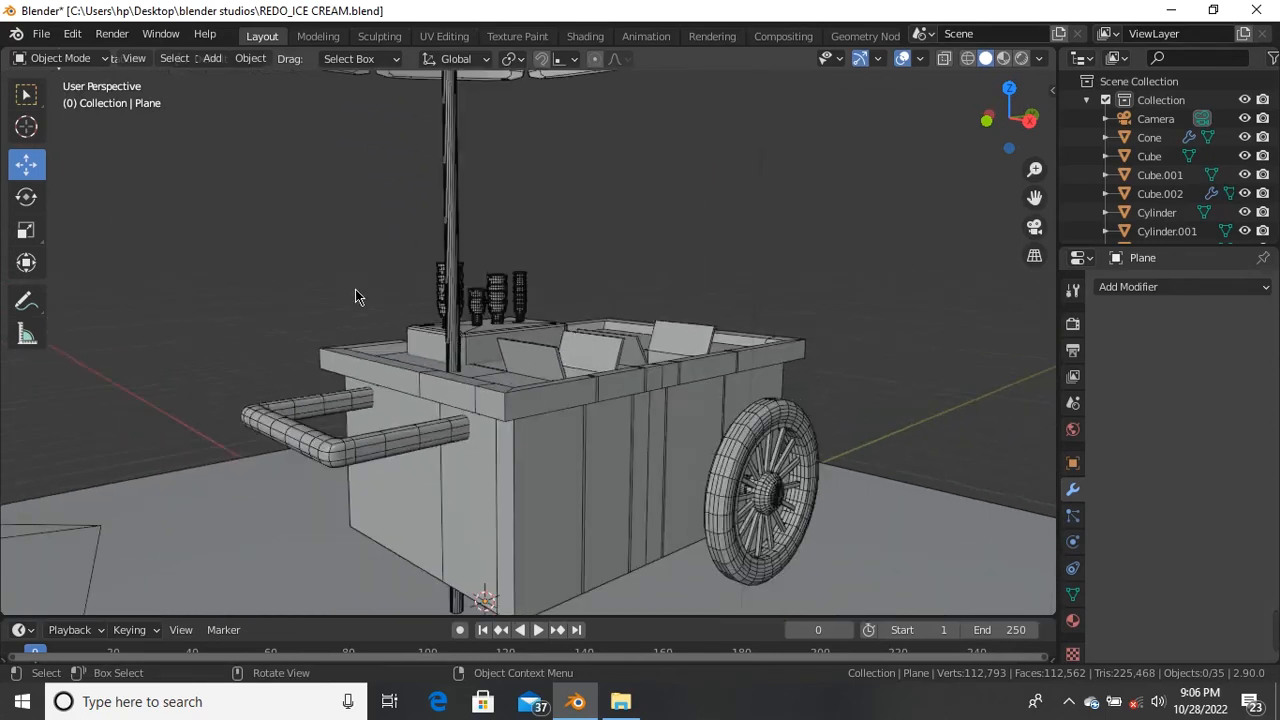
{"action": "scroll", "coordinate": [410, 305], "scroll_direction": "up", "scroll_amount": 1}
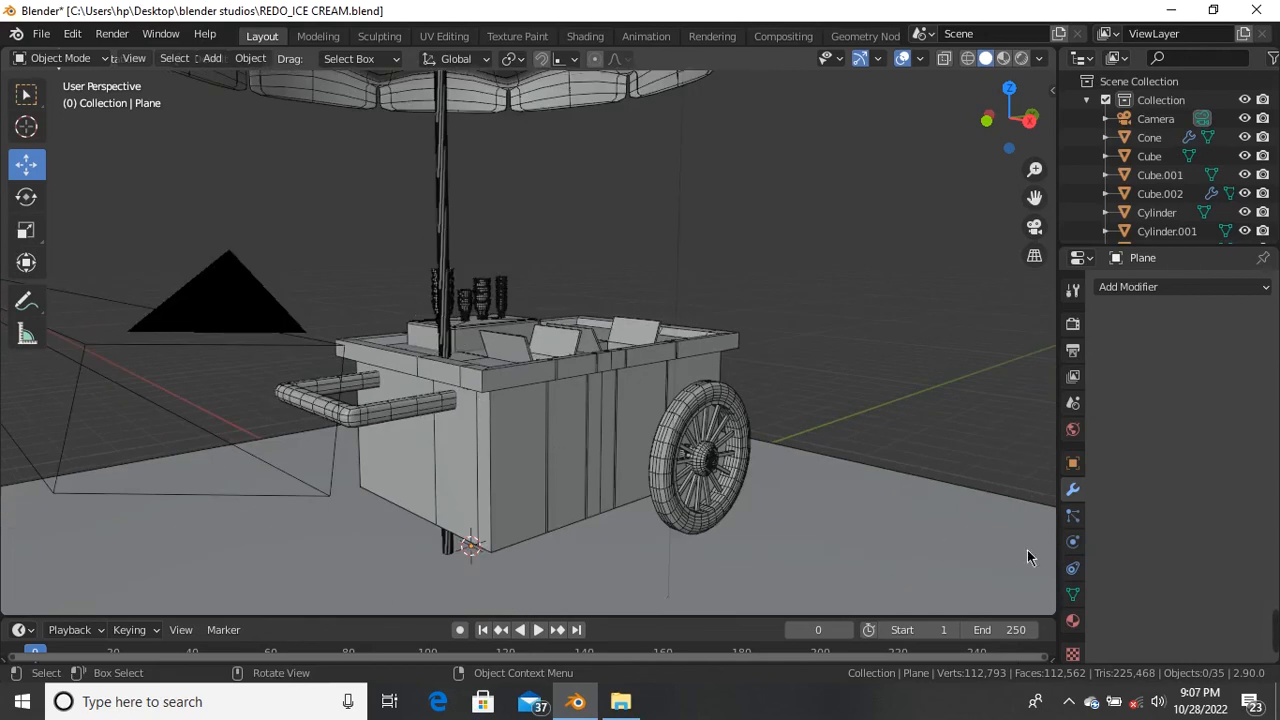
{"action": "mouse_move", "coordinate": [792, 639]}
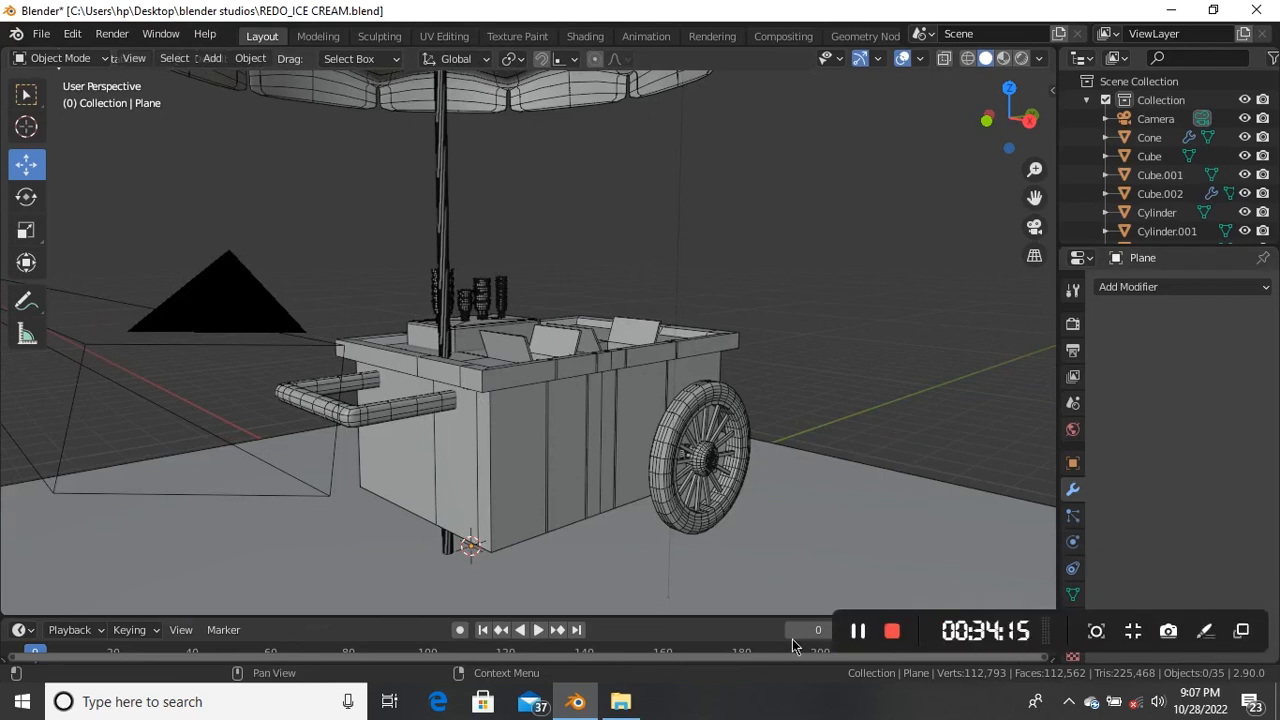
{"action": "left_click", "coordinate": [891, 631]}
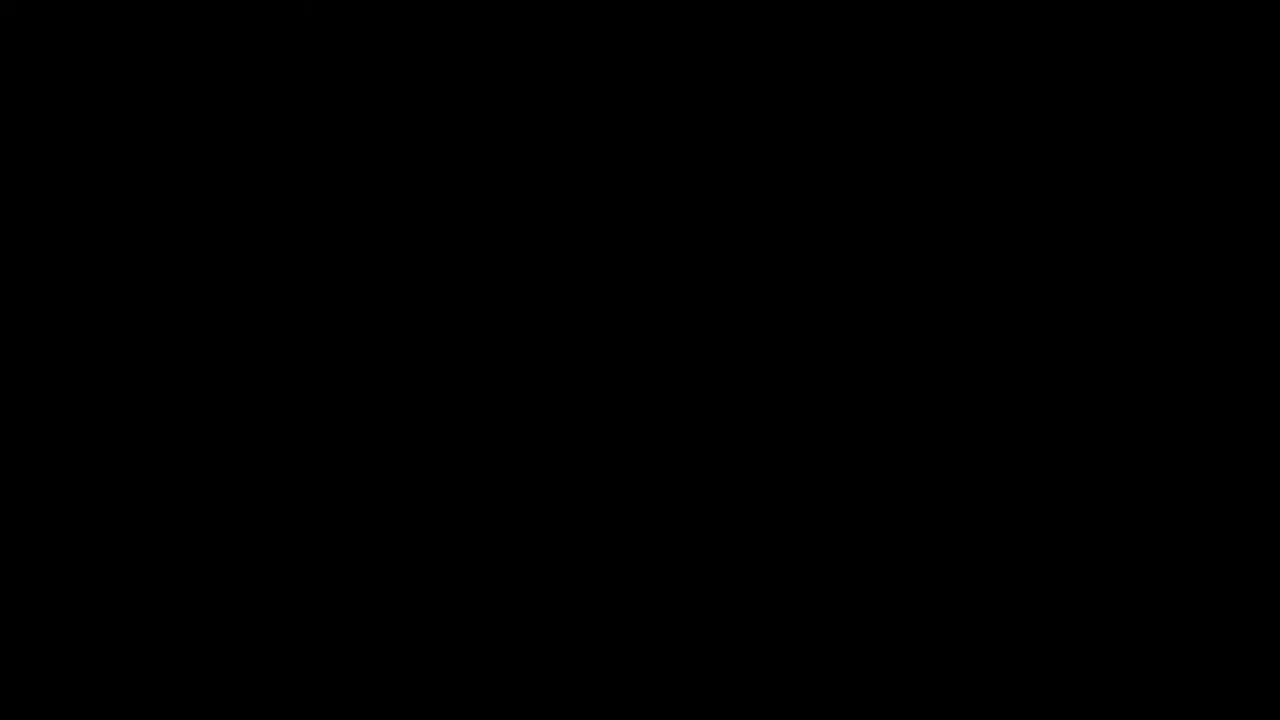